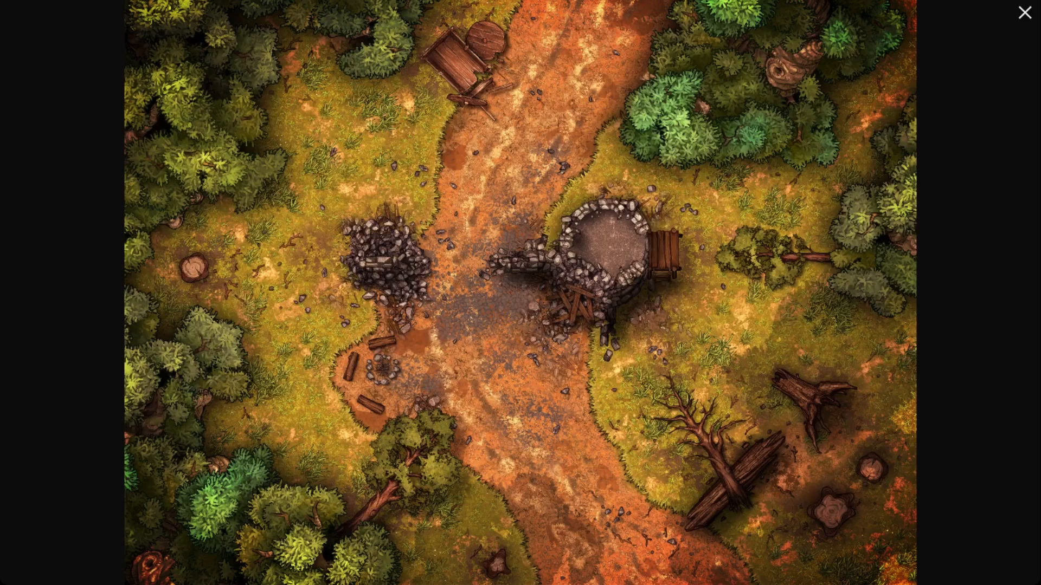
Create a new Fantasy Battlemaps map in landscape format (40 × 30 tiles) with Ultra (4K) editing resolution
key("Escape")
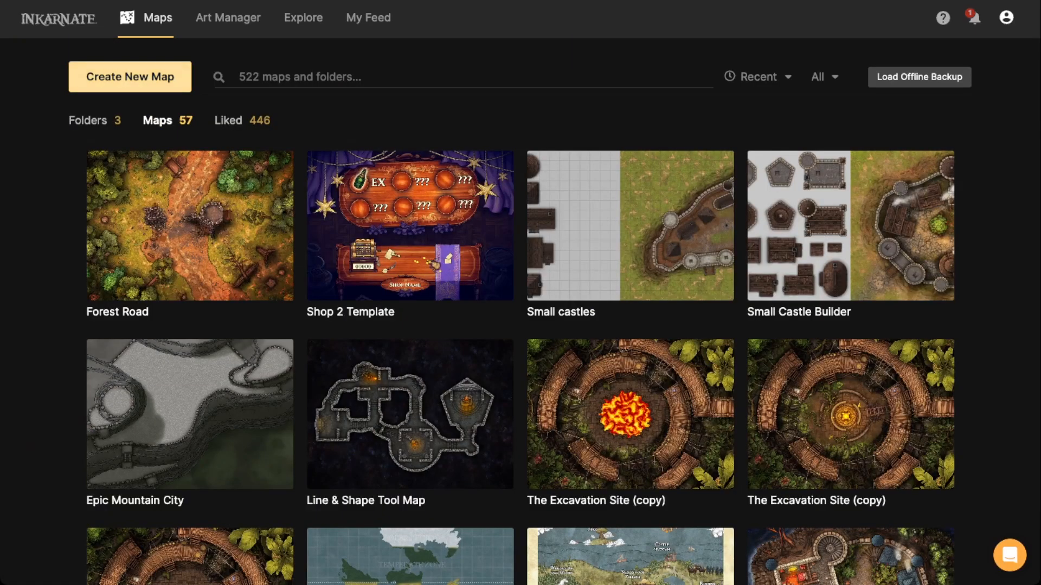
left_click(130, 76)
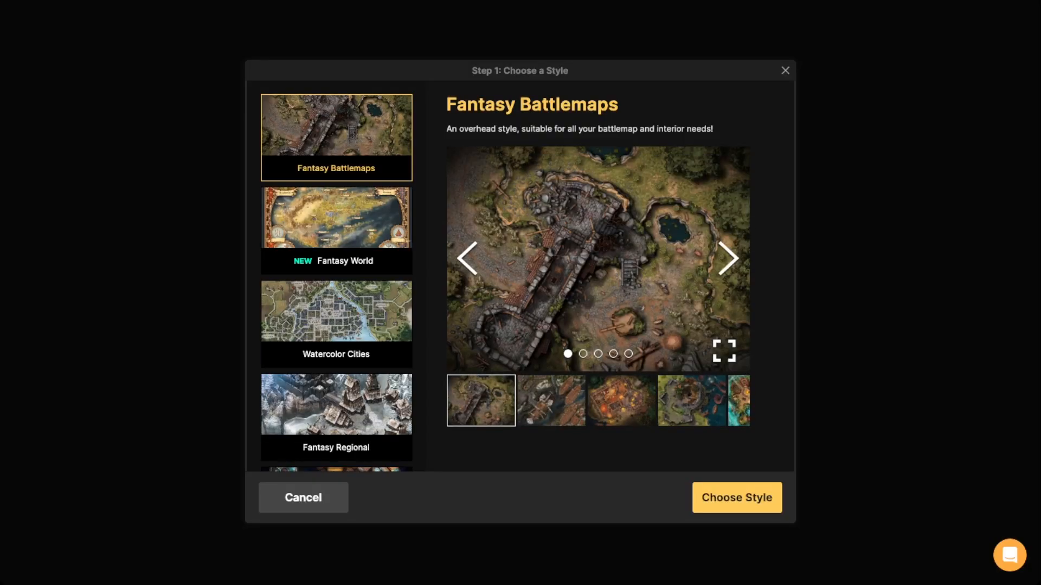
left_click(737, 497)
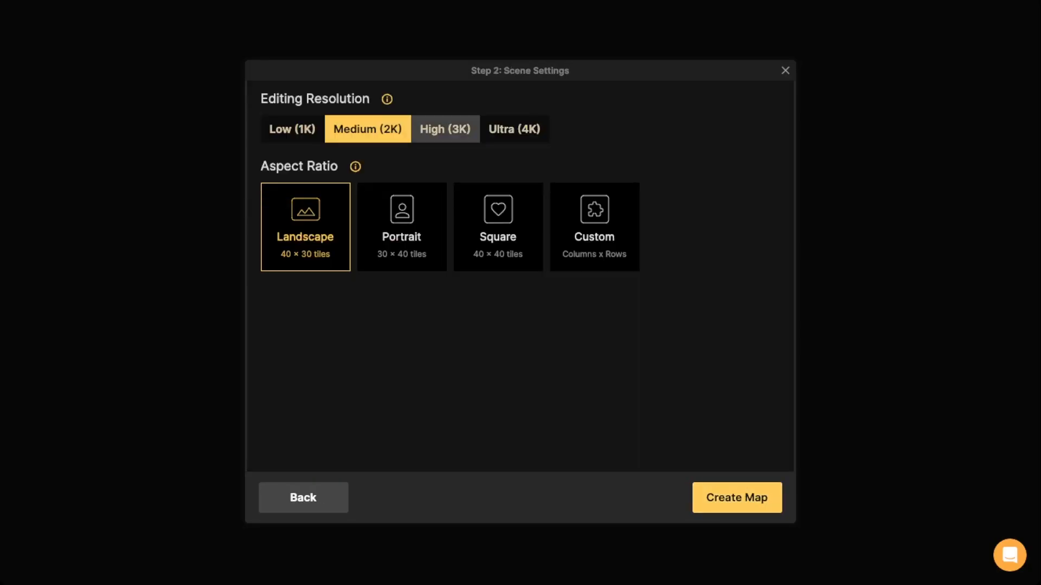
left_click(514, 129)
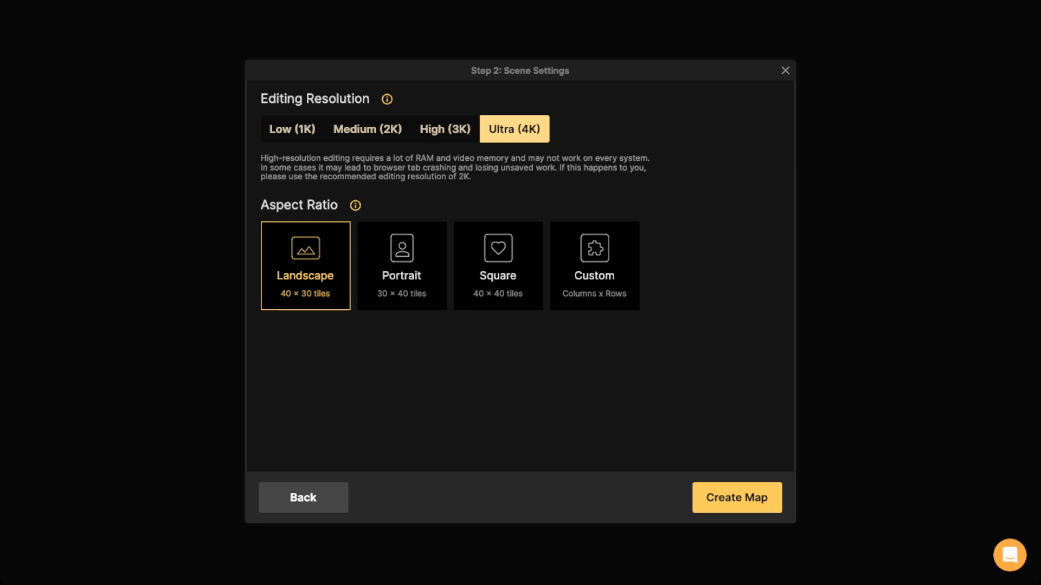
left_click(737, 498)
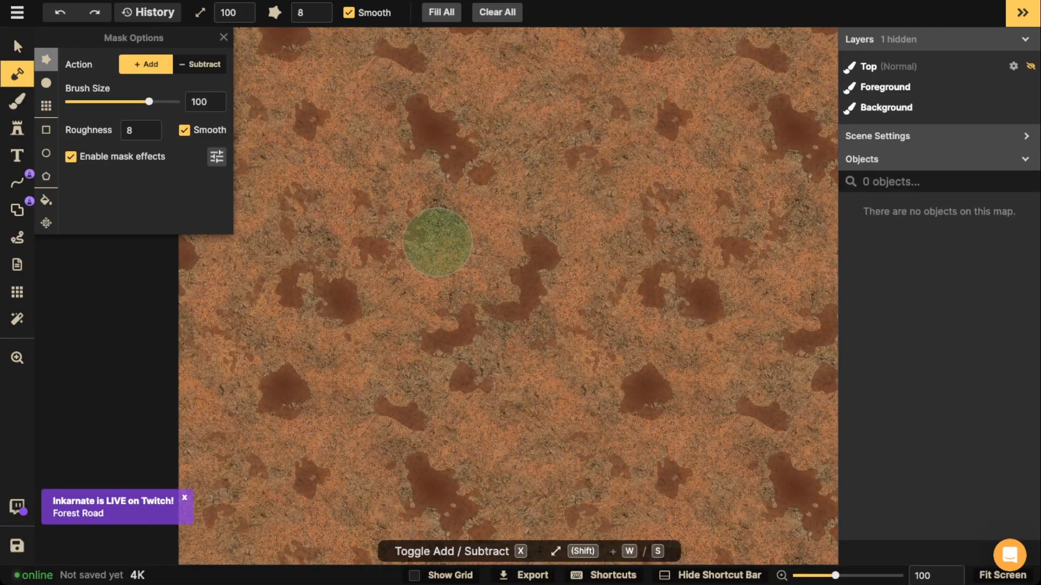
Clear the mask options and the Twitch notification away from the canvas and switch to the Select tool
left_click(224, 37)
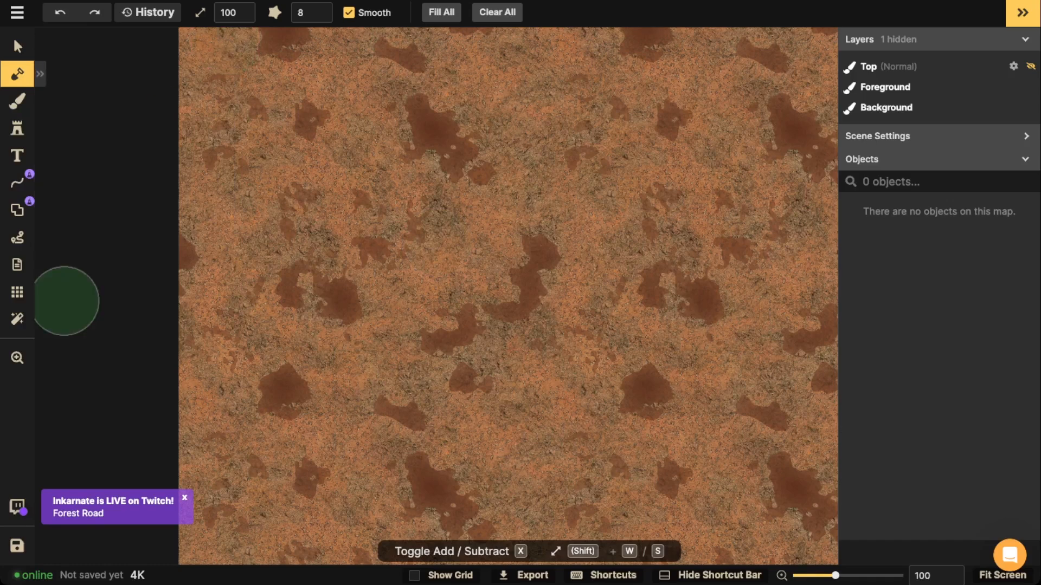
scroll(618, 376, "down", 3)
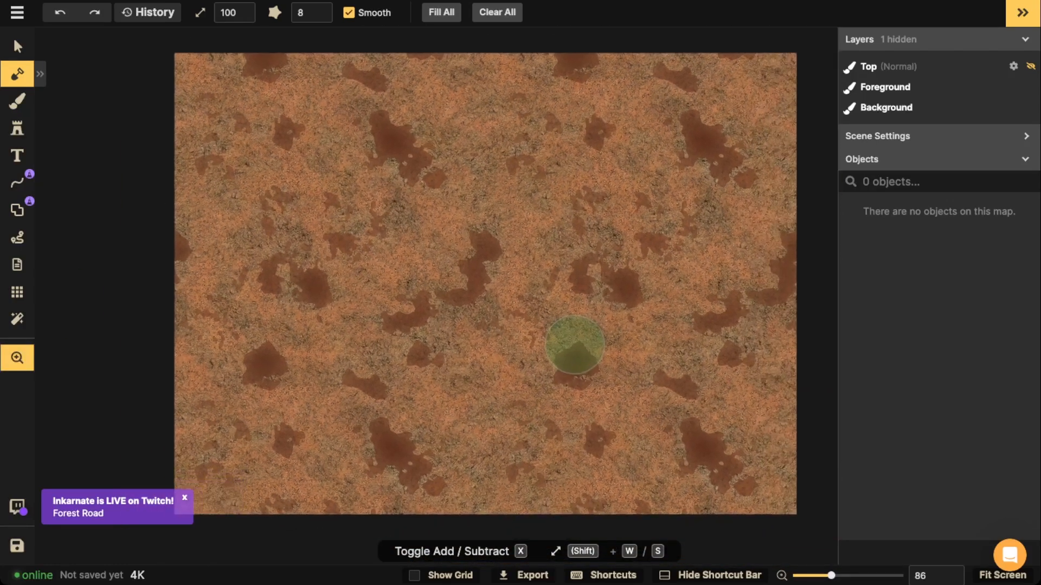
left_click(185, 498)
left_click(17, 46)
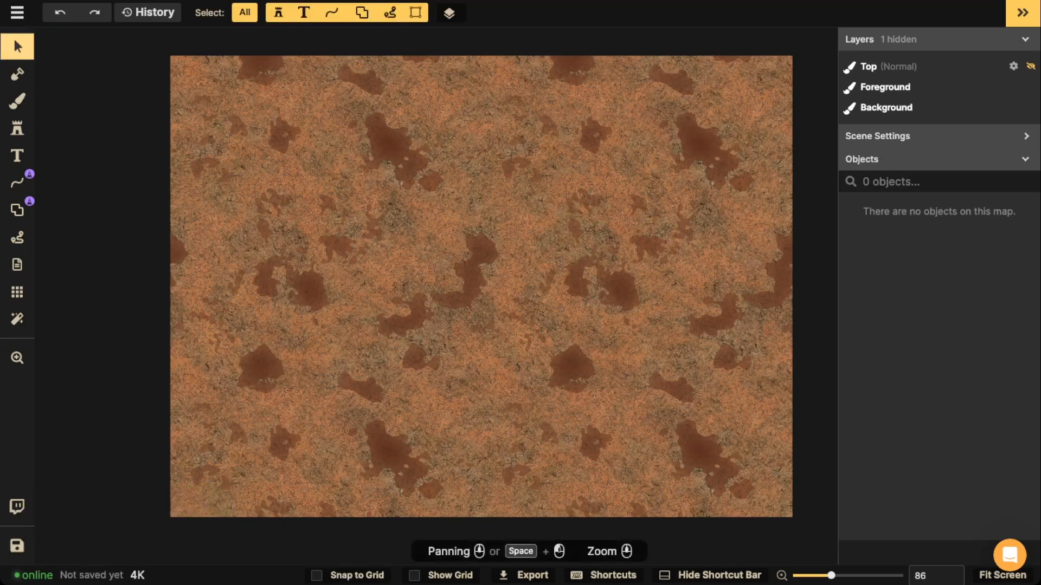
Show the square grid over the map
left_click(18, 292)
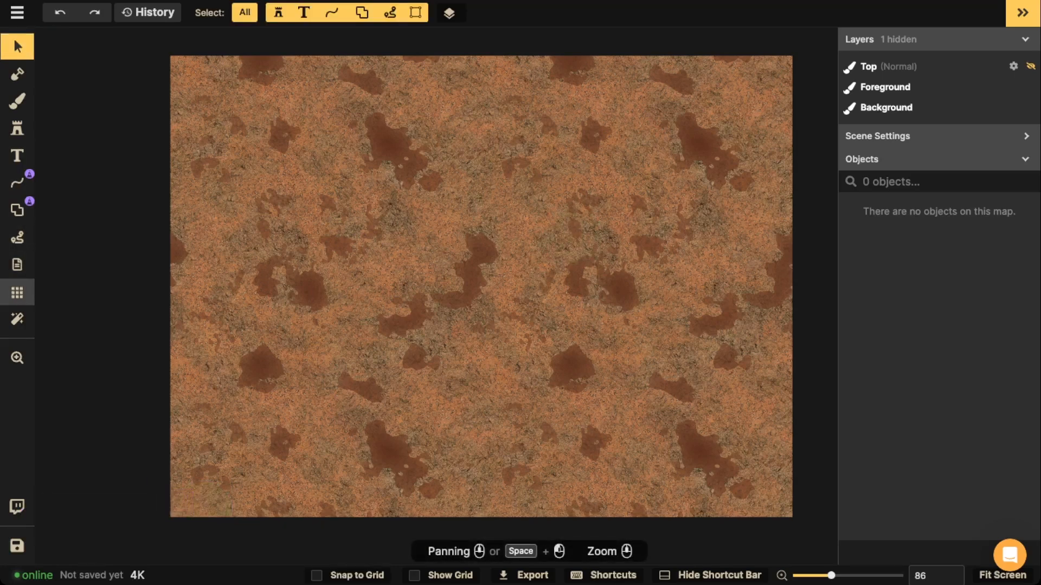
left_click(65, 61)
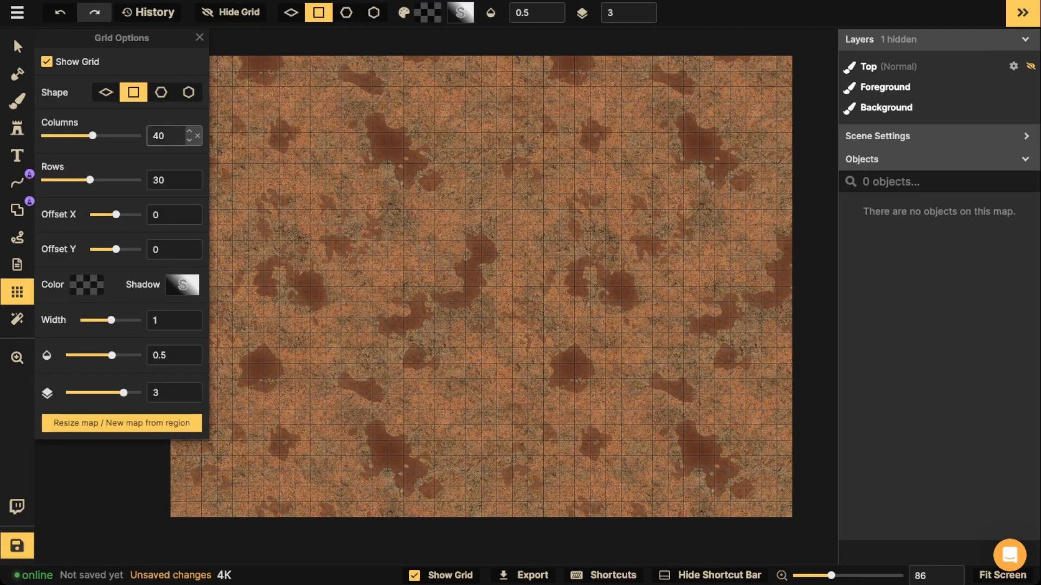
double_click(164, 136)
Draw a widely winding freehand line from the map's bottom edge to its top edge with the solid white favorite, stroke size 500
left_click(17, 184)
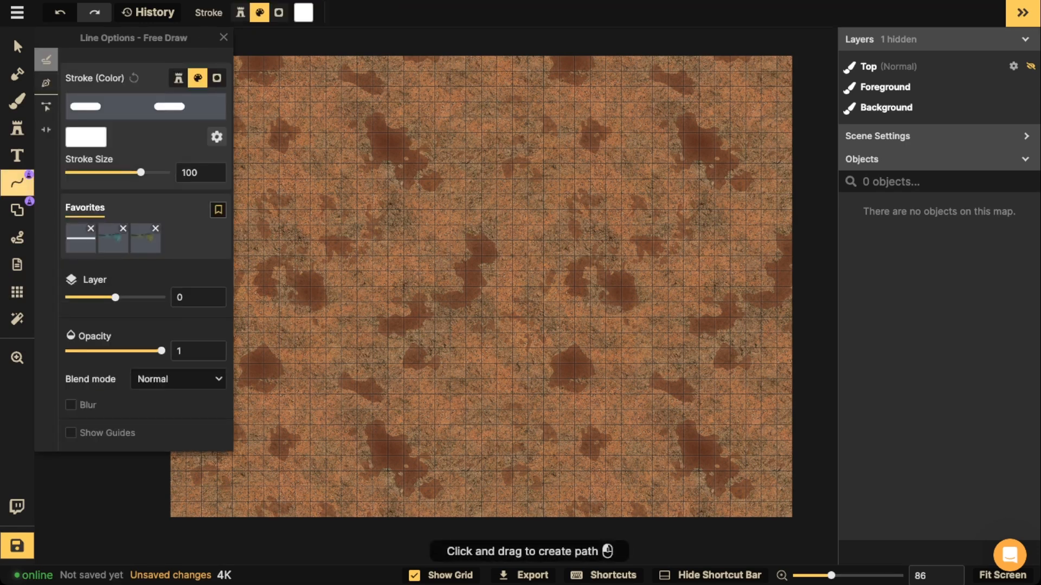
left_click(81, 238)
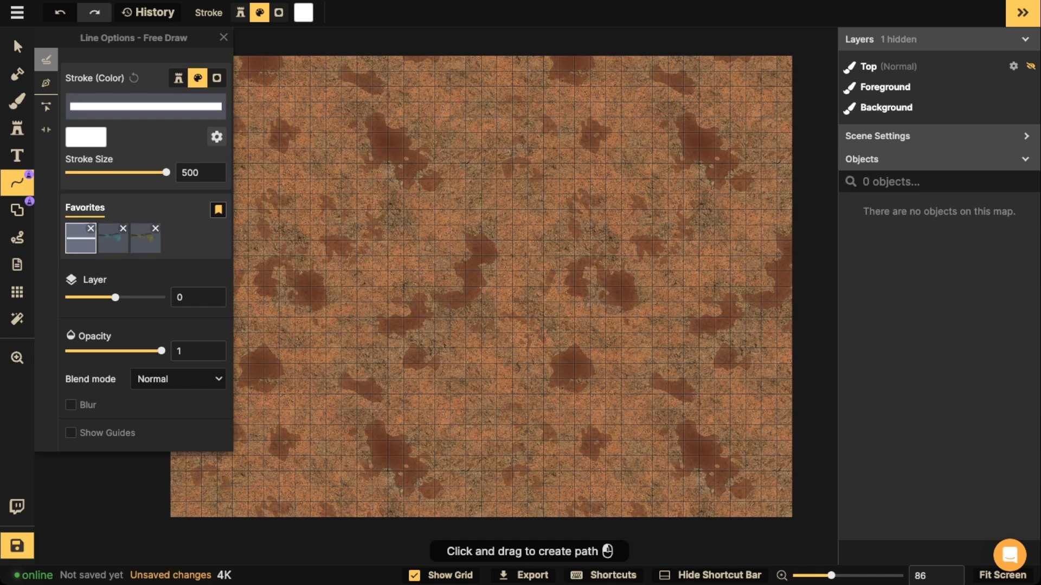
mouse_move(270, 531)
left_mouse_down()
mouse_move(270, 501)
mouse_move(320, 441)
mouse_move(423, 434)
mouse_move(539, 445)
mouse_move(667, 403)
mouse_move(681, 300)
mouse_move(607, 250)
mouse_move(464, 257)
mouse_move(360, 243)
mouse_move(307, 163)
mouse_move(359, 113)
mouse_move(494, 57)
left_mouse_up()
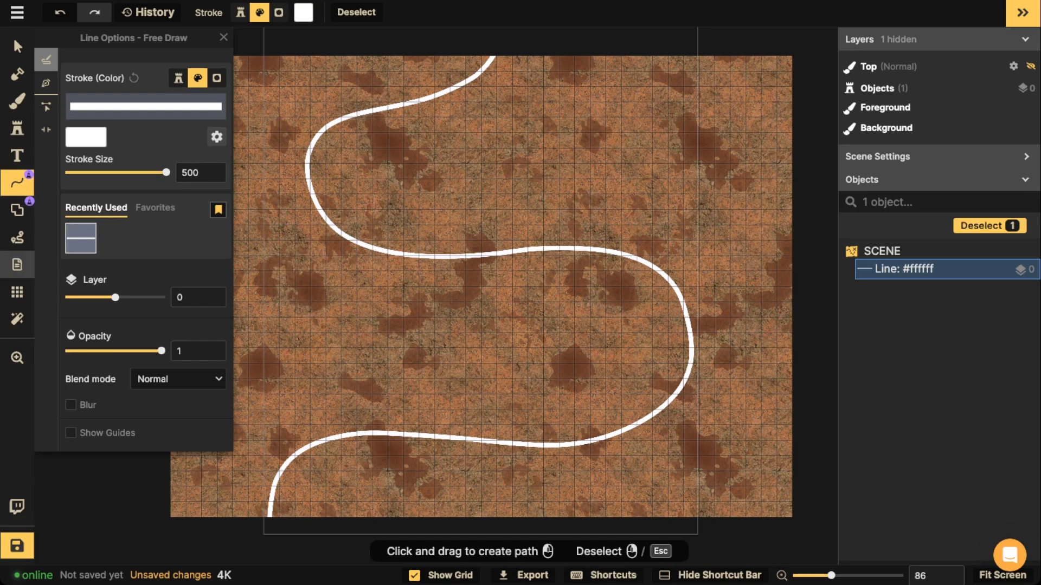
Delete the widely winding white line from the map
left_click(18, 291)
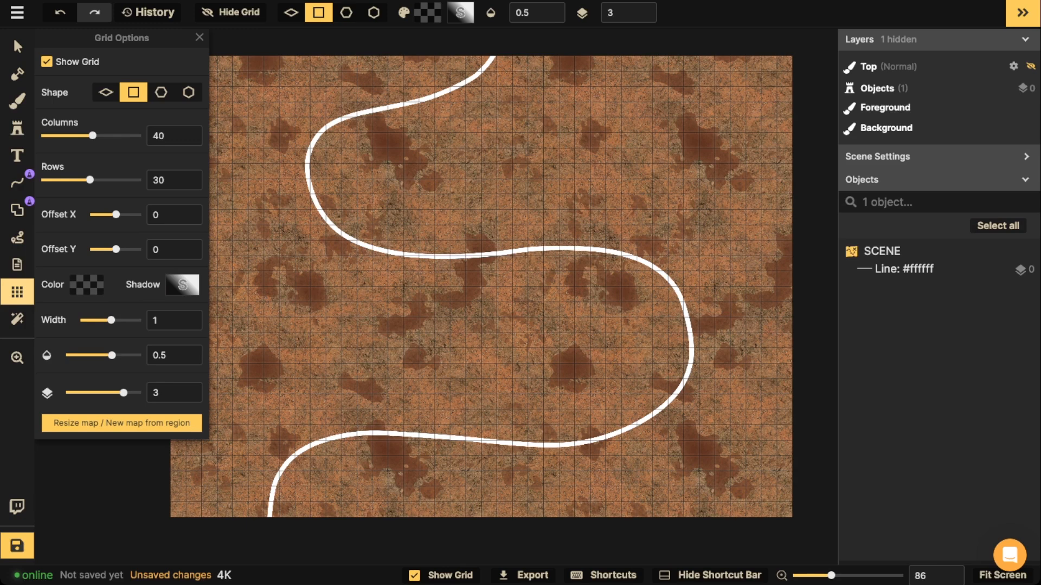
left_click(17, 46)
left_click(324, 129)
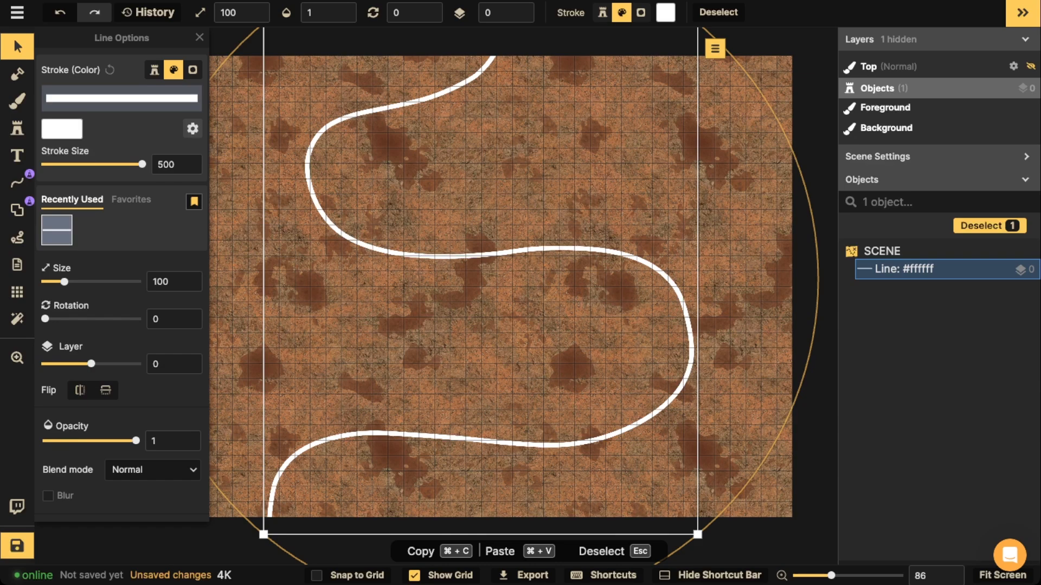
key("Delete")
left_click(18, 182)
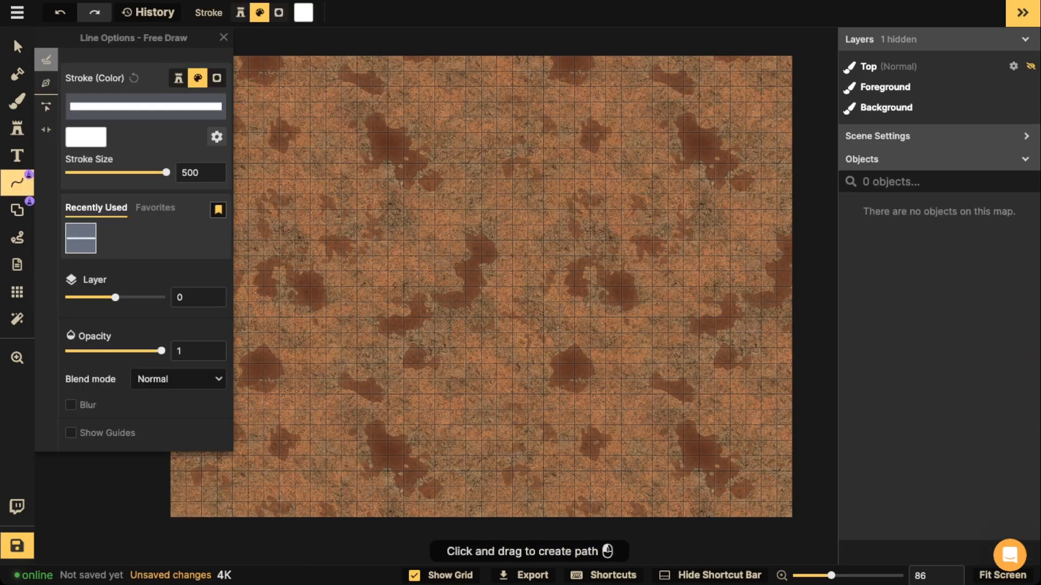
mouse_move(561, 533)
left_mouse_down()
mouse_move(528, 460)
mouse_move(361, 309)
mouse_move(359, 218)
mouse_move(493, 27)
left_mouse_up()
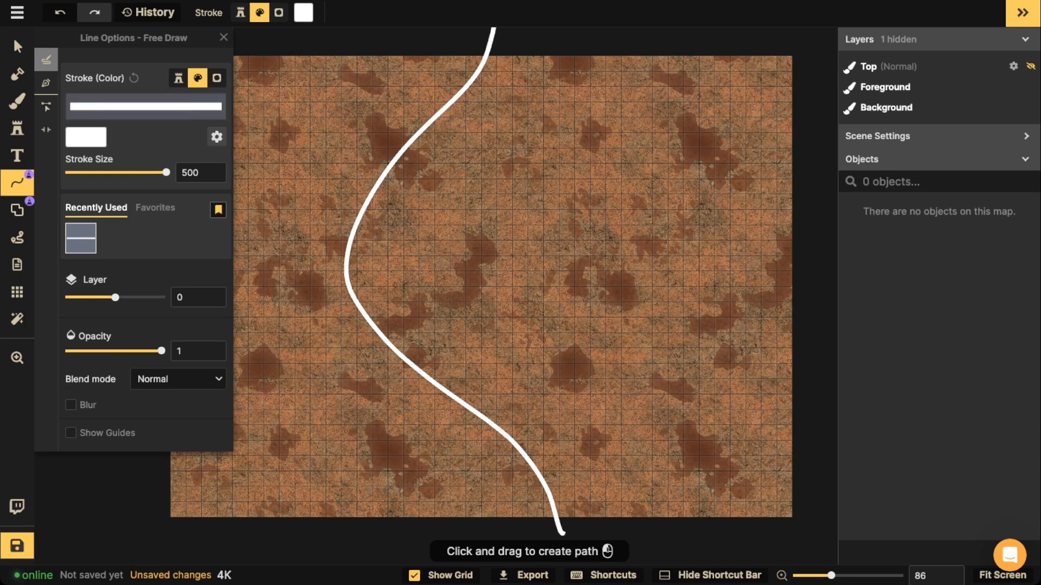
left_click(17, 292)
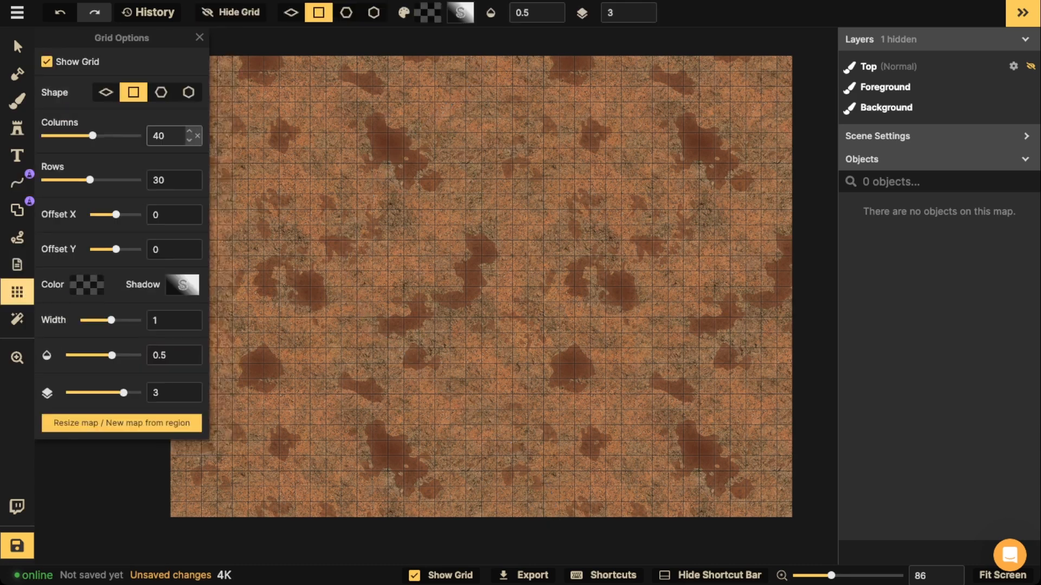
Draw a gently curving freehand white line from above the map's top edge to below its bottom edge
key("l")
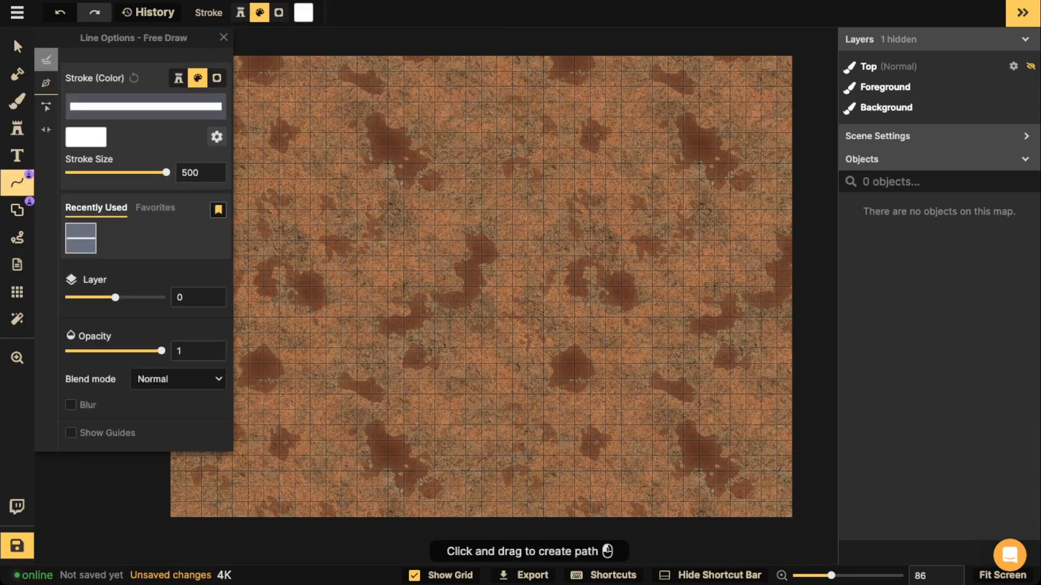
mouse_move(509, 38)
left_mouse_down()
mouse_move(390, 197)
mouse_move(539, 422)
mouse_move(564, 542)
left_mouse_up()
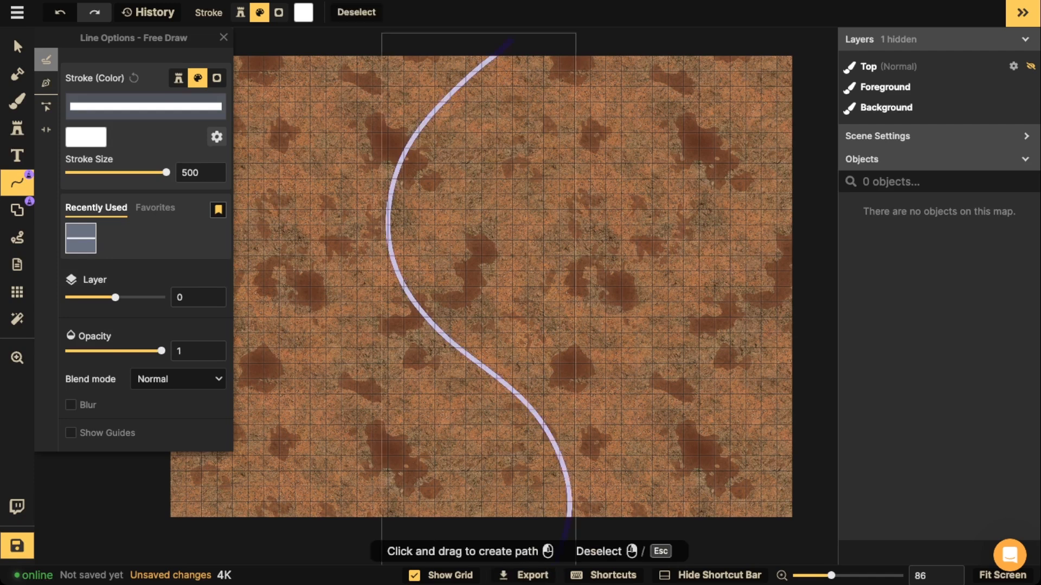
key("v")
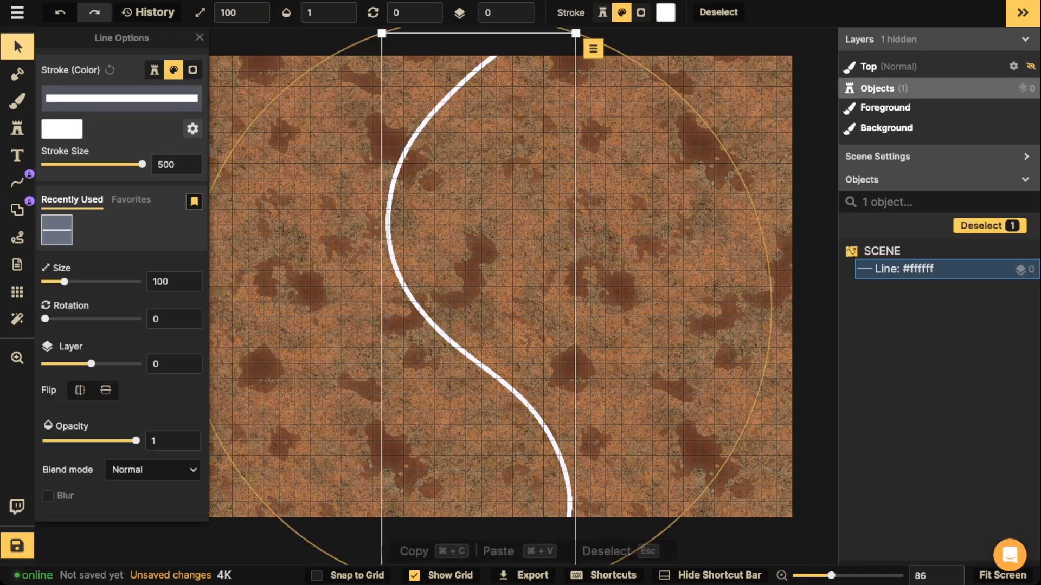
Set the map grid to 20 columns
left_click(16, 292)
double_click(159, 136)
type("20")
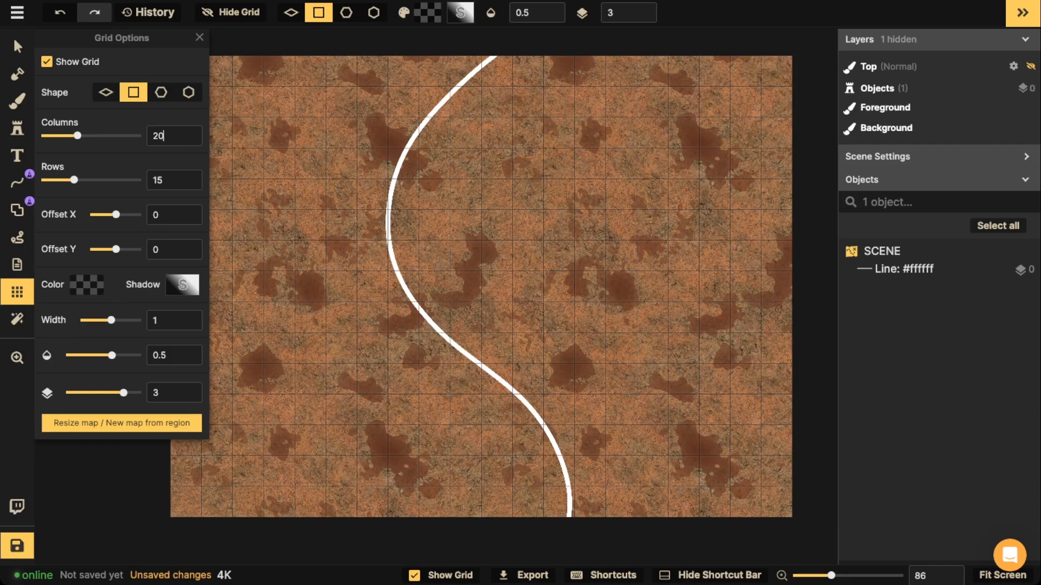
Delete the gently curving white line from the map
left_click(17, 47)
left_click(388, 217)
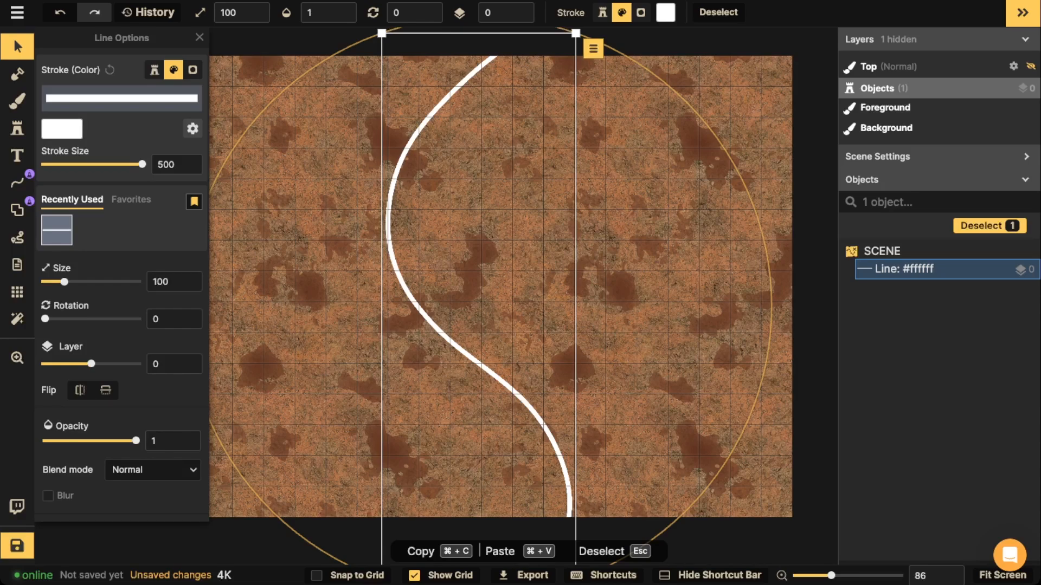
left_click(17, 292)
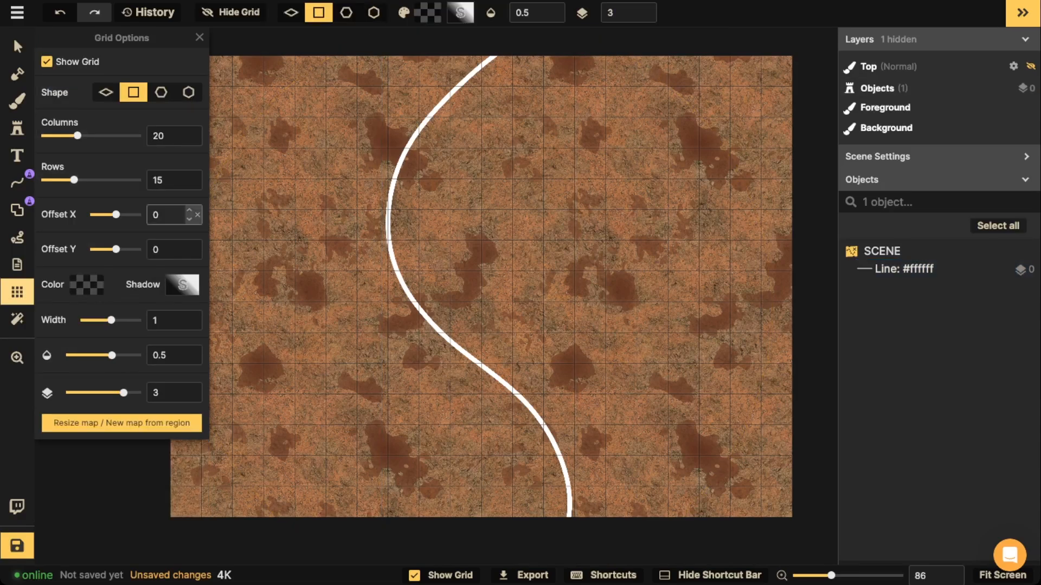
left_click(13, 38)
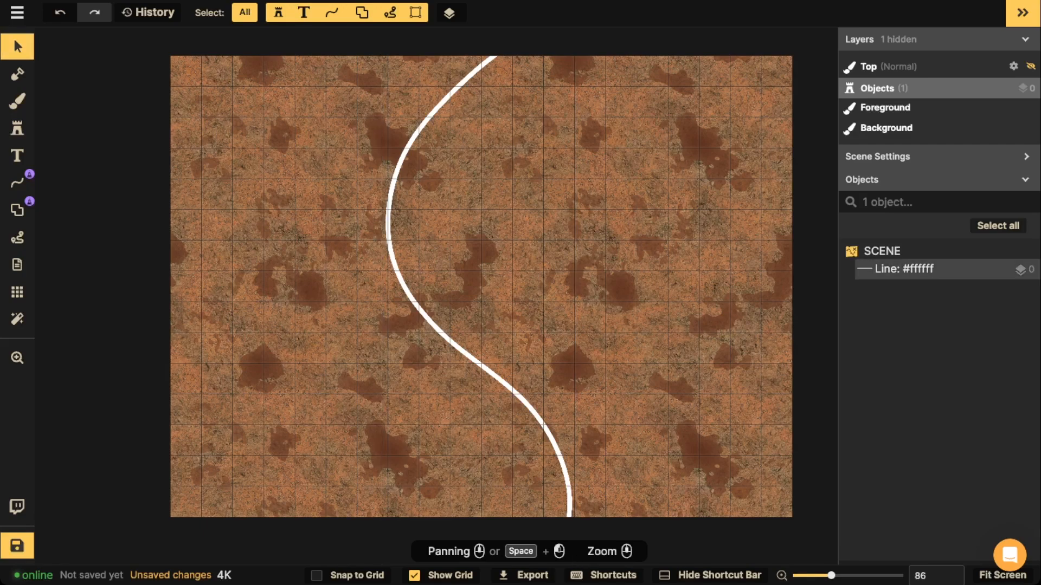
left_click(903, 268)
key("Delete")
left_click(18, 183)
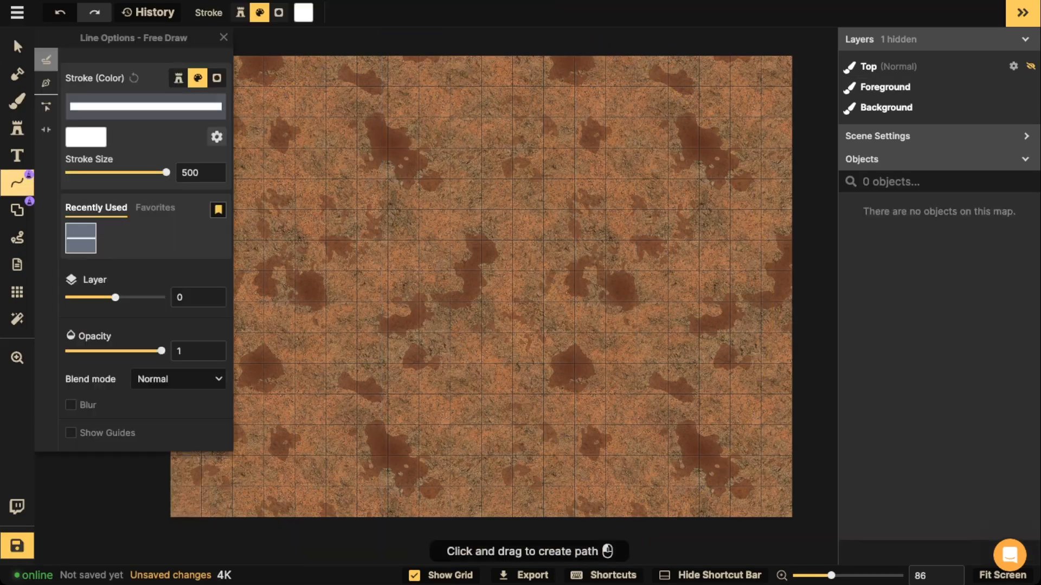
scroll(478, 202, "down", 2)
left_click_drag(478, 201, 514, 223)
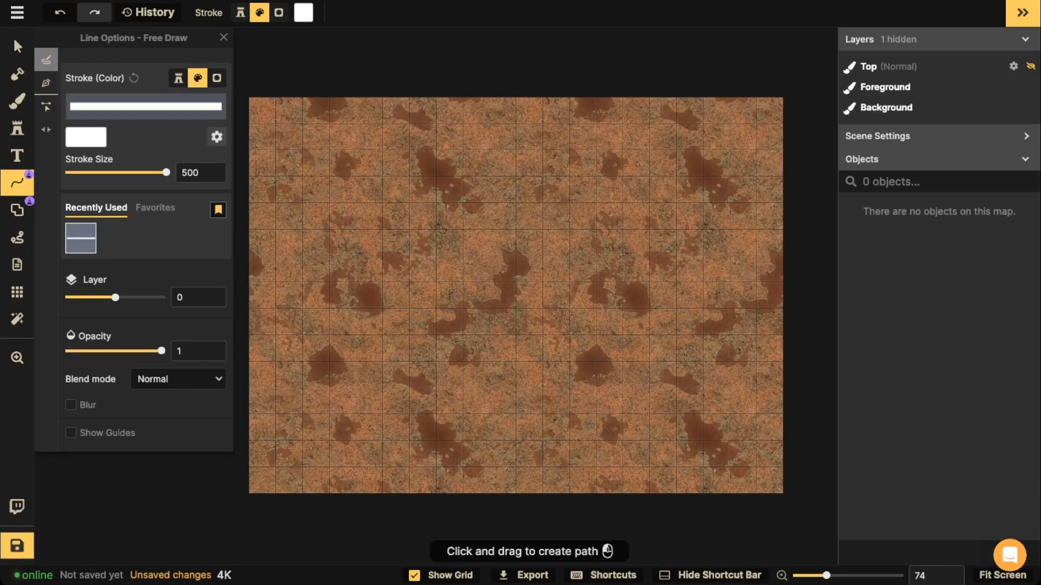
mouse_move(562, 508)
left_mouse_down()
mouse_move(506, 464)
mouse_move(387, 408)
mouse_move(360, 301)
mouse_move(517, 220)
mouse_move(583, 33)
left_mouse_up()
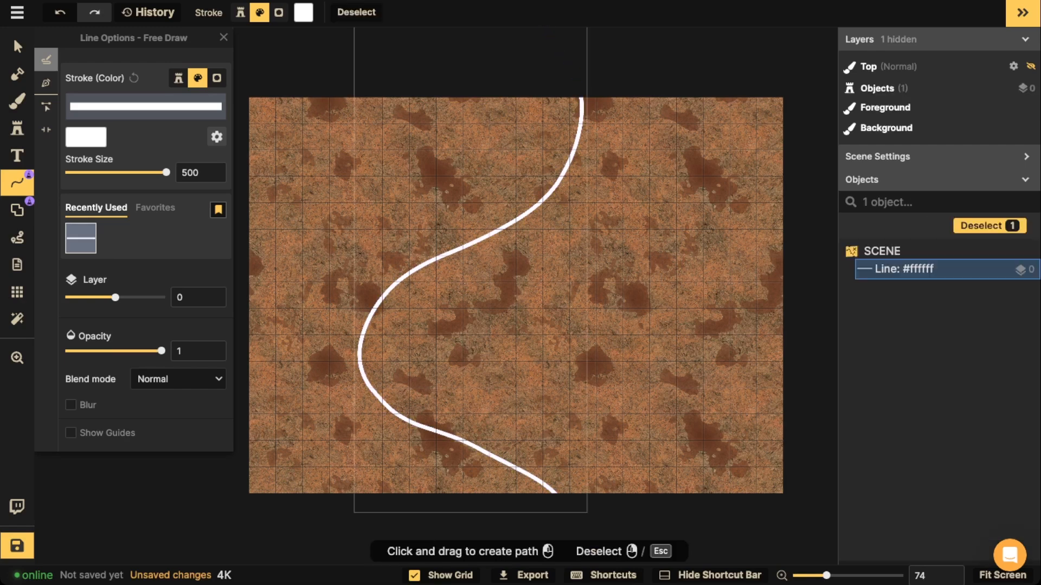
key("Delete")
mouse_move(547, 507)
left_mouse_down()
mouse_move(552, 411)
mouse_move(508, 372)
mouse_move(424, 335)
mouse_move(376, 285)
mouse_move(381, 224)
mouse_move(420, 159)
left_mouse_up()
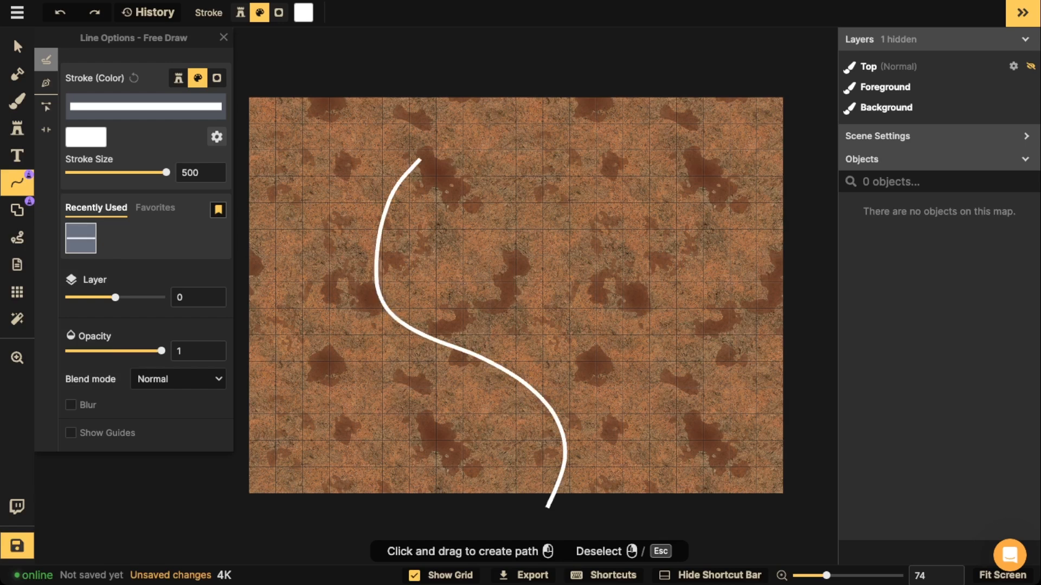
key("Delete")
Draw a curved freehand white line from the map's bottom edge to its top edge, shift it toward the map's centre and deselect it
mouse_move(553, 516)
left_mouse_down()
mouse_move(553, 489)
mouse_move(499, 405)
mouse_move(443, 354)
mouse_move(392, 234)
mouse_move(405, 98)
left_mouse_up()
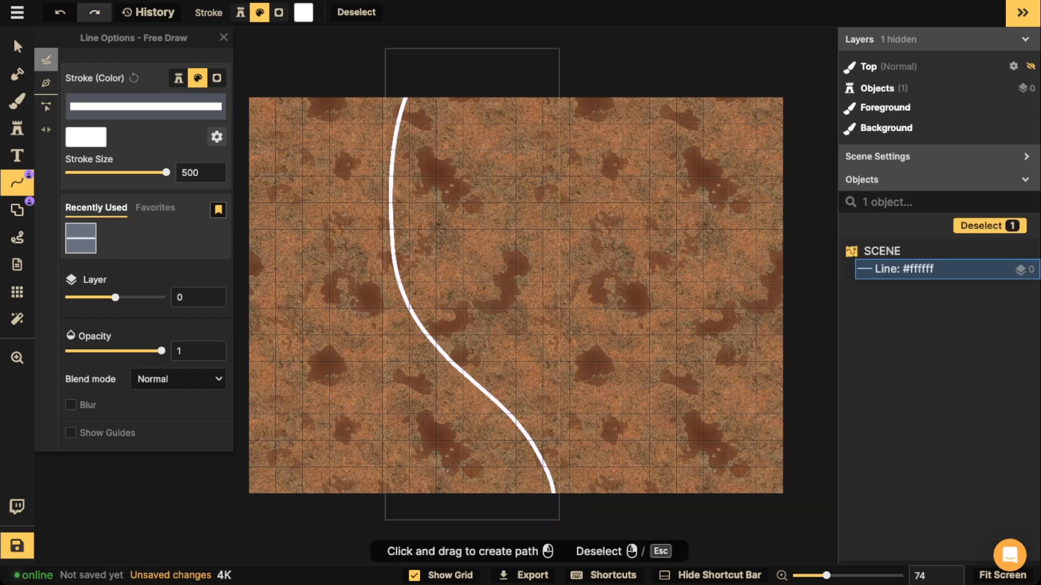
left_click(13, 37)
left_click_drag(449, 326, 489, 327)
scroll(454, 310, "down", 3)
scroll(454, 310, "up", 2)
scroll(454, 310, "up", 1)
mouse_move(499, 366)
left_mouse_down()
mouse_move(490, 360)
mouse_move(497, 365)
left_mouse_up()
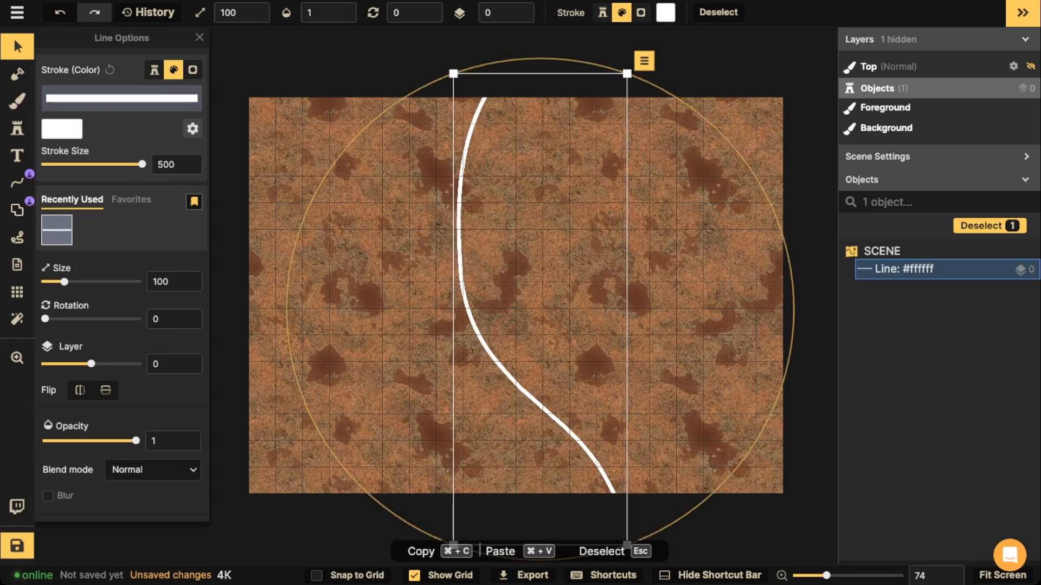
left_click_drag(497, 365, 499, 368)
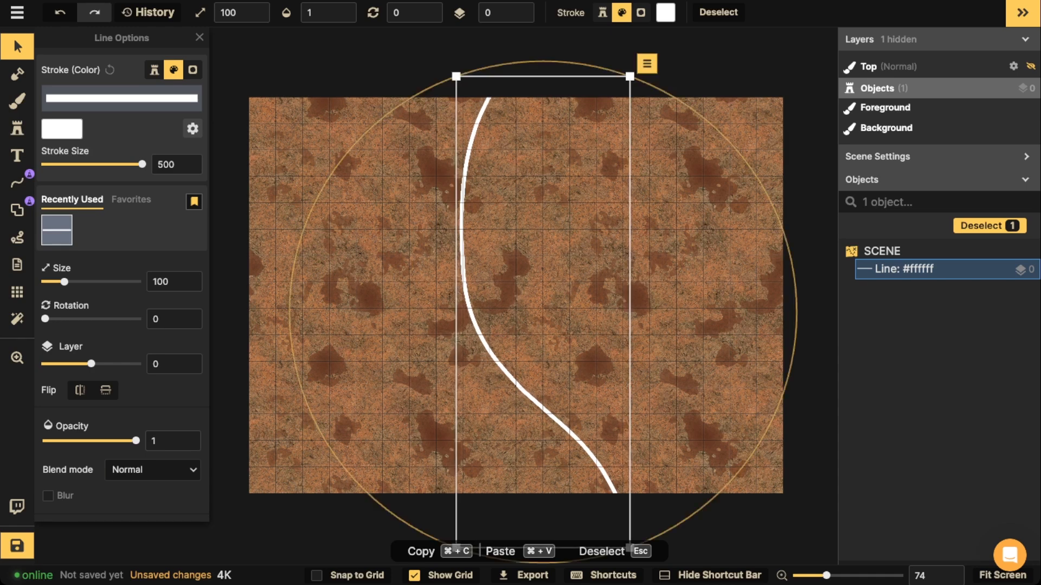
key("Escape")
Set the background brush to the Core pack's grass texture with dirt patches and enlarge the brush to 120
key("b")
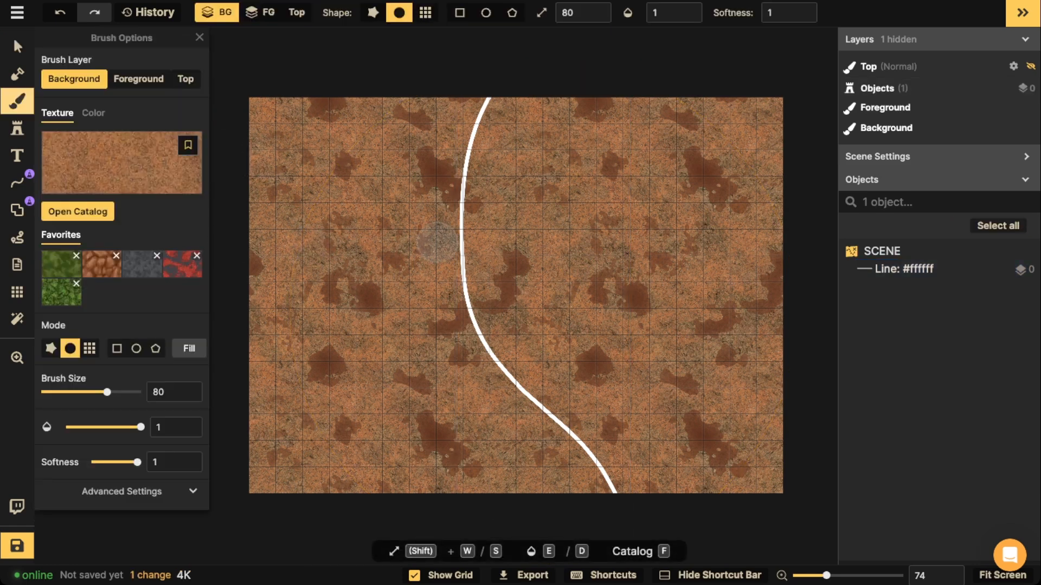
left_click(121, 162)
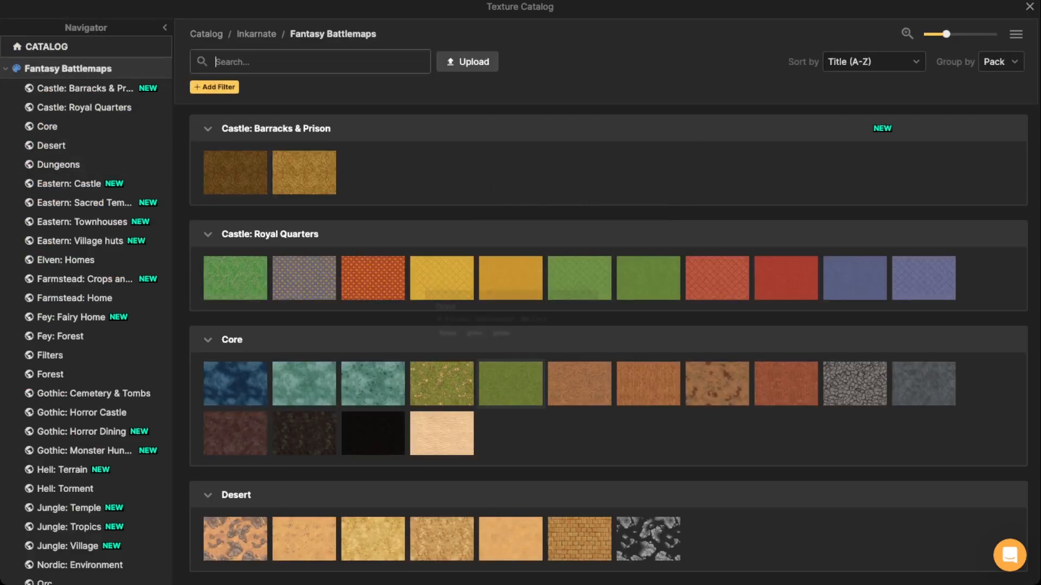
left_click(442, 384)
key("w")
Paint a test patch of grass left of the white guide line, inspect its scale and undo it
mouse_move(392, 231)
left_mouse_down()
mouse_move(341, 269)
mouse_move(382, 283)
left_mouse_up()
scroll(381, 283, "up", 5)
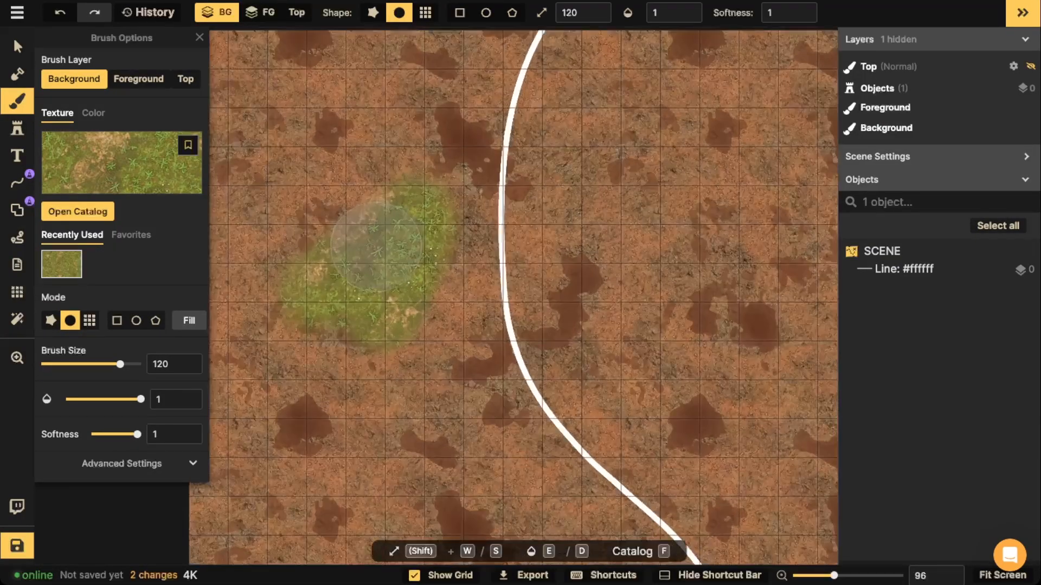
scroll(392, 245, "up", 3)
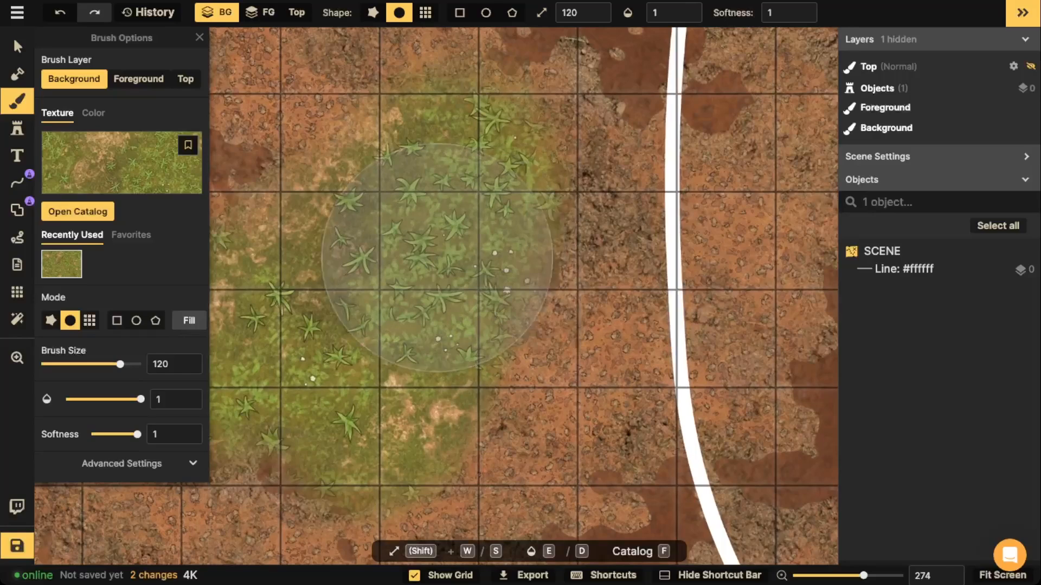
scroll(427, 245, "down", 3)
key("ctrl+z")
Reduce the grass brush's texture scale to 80.74 in the advanced brush settings
scroll(428, 245, "down", 3)
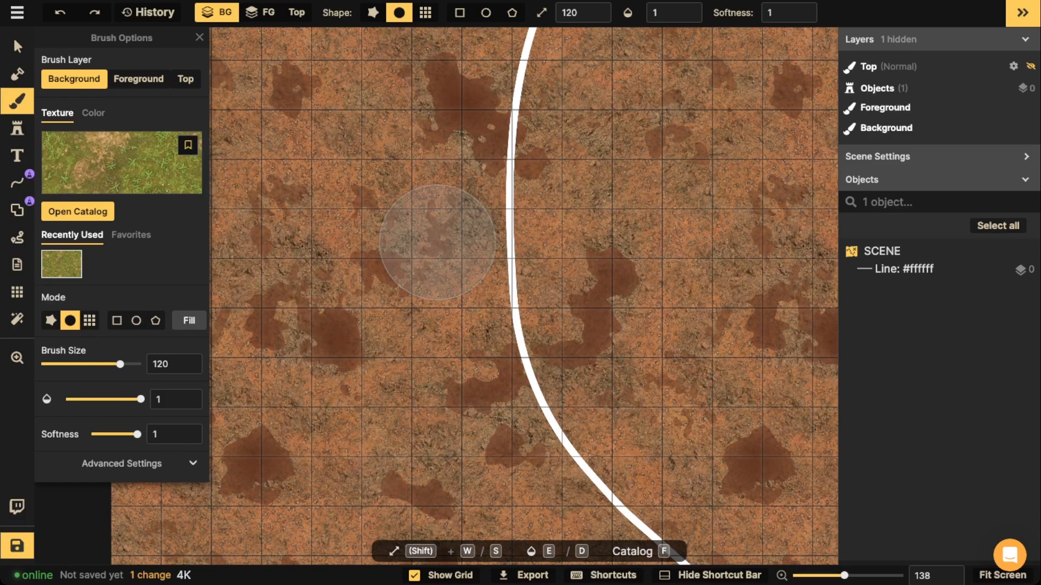
left_click(122, 463)
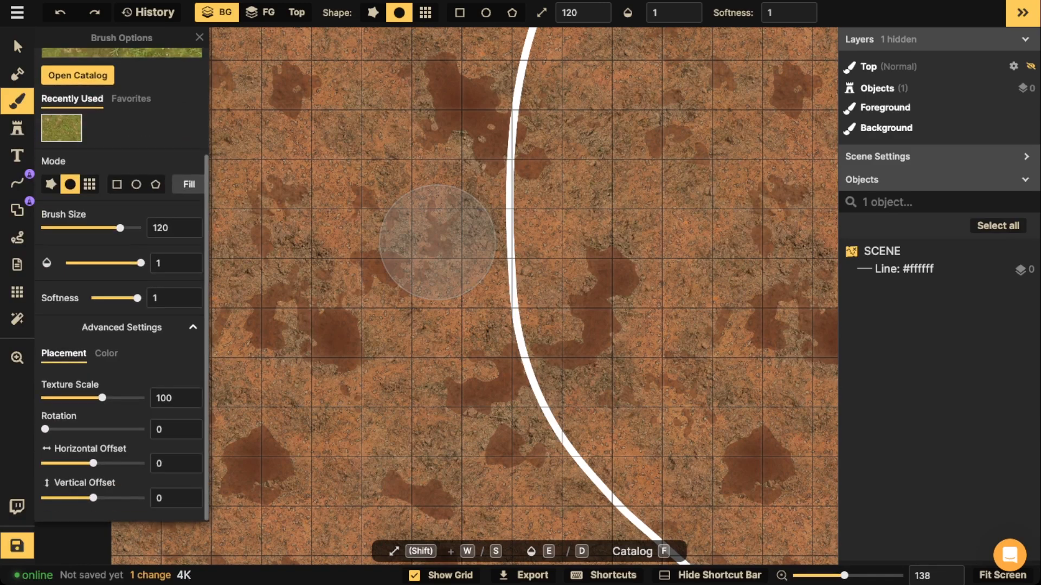
left_click_drag(102, 397, 97, 398)
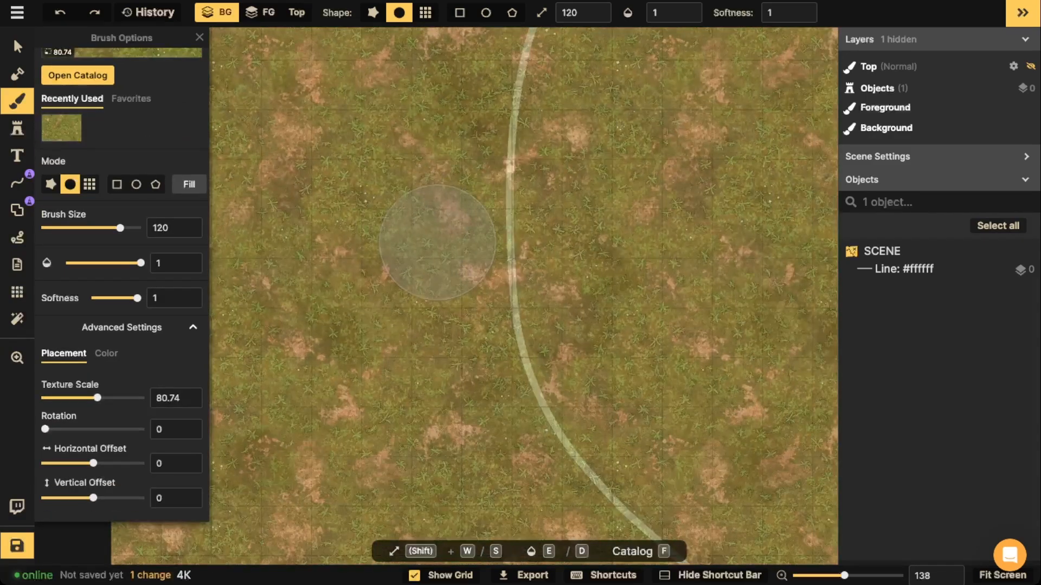
Paint grass over both sides of the map, leaving a wide dirt road along the white guide line
scroll(347, 195, "down", 5)
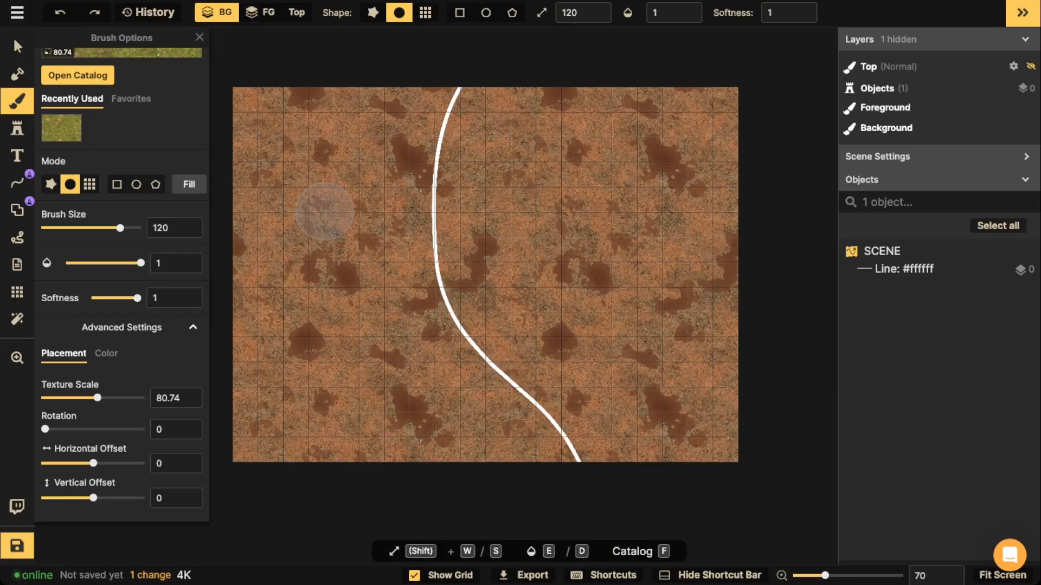
mouse_move(370, 75)
left_mouse_down()
mouse_move(333, 216)
mouse_move(350, 317)
mouse_move(444, 404)
mouse_move(414, 429)
mouse_move(323, 371)
left_mouse_up()
mouse_move(319, 117)
left_mouse_down()
mouse_move(311, 477)
mouse_move(279, 499)
mouse_move(247, 445)
mouse_move(233, 70)
left_mouse_up()
mouse_move(580, 90)
left_mouse_down()
mouse_move(522, 157)
mouse_move(508, 214)
mouse_move(522, 267)
mouse_move(606, 358)
mouse_move(656, 434)
mouse_move(525, 275)
mouse_move(506, 189)
mouse_move(550, 74)
mouse_move(529, 122)
left_mouse_up()
mouse_move(505, 164)
left_mouse_down()
mouse_move(527, 274)
mouse_move(695, 464)
mouse_move(546, 205)
mouse_move(611, 267)
mouse_move(710, 423)
mouse_move(683, 304)
mouse_move(657, 63)
mouse_move(707, 139)
mouse_move(734, 404)
mouse_move(693, 76)
mouse_move(675, 189)
left_mouse_up()
scroll(441, 198, "up", 5)
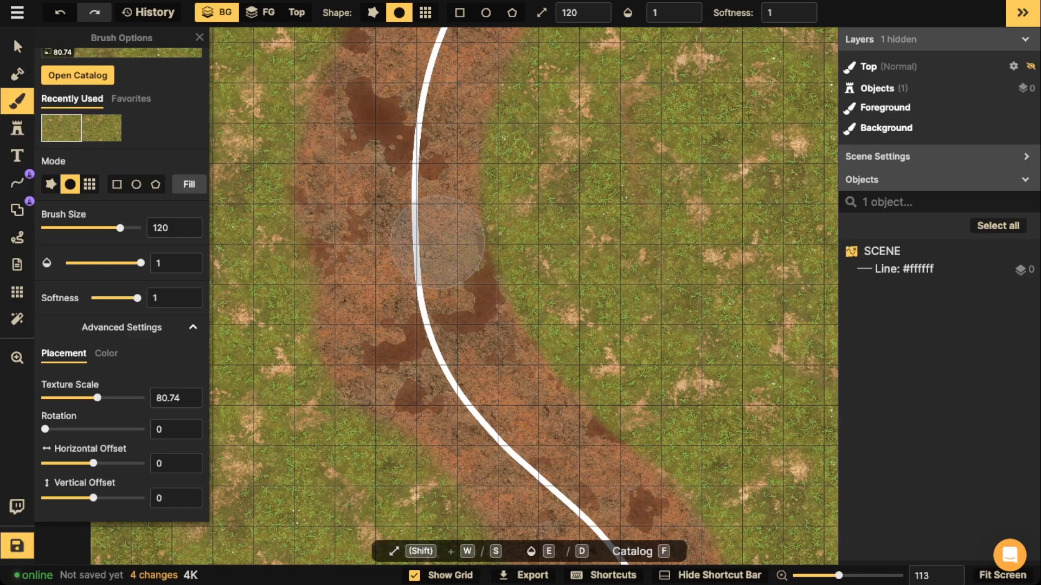
Delete the white guide line running down the dirt road
left_click(17, 46)
scroll(398, 219, "down", 3)
left_click_drag(398, 218, 409, 231)
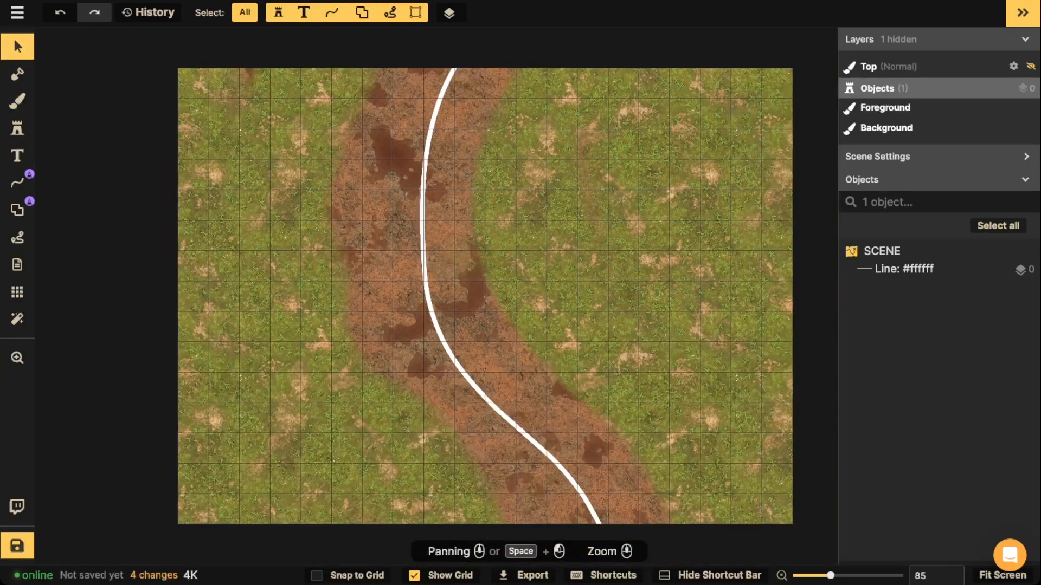
left_click(423, 201)
key("Delete")
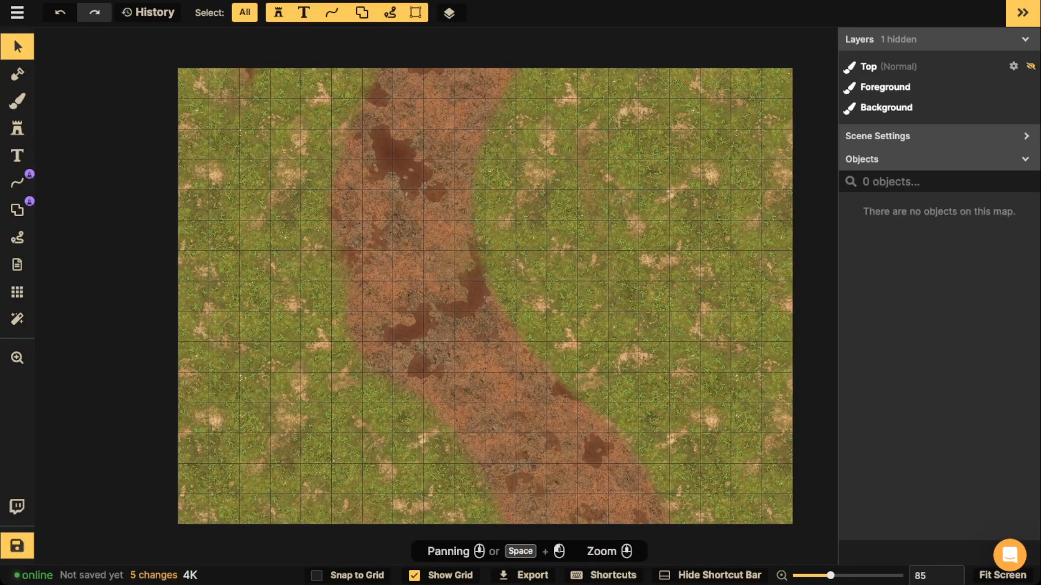
Set the freehand Line tool to a stamp stroke using the Forest pack's Grass Line, found by searching for grass
scroll(417, 176, "down", 2)
left_click_drag(417, 176, 471, 227)
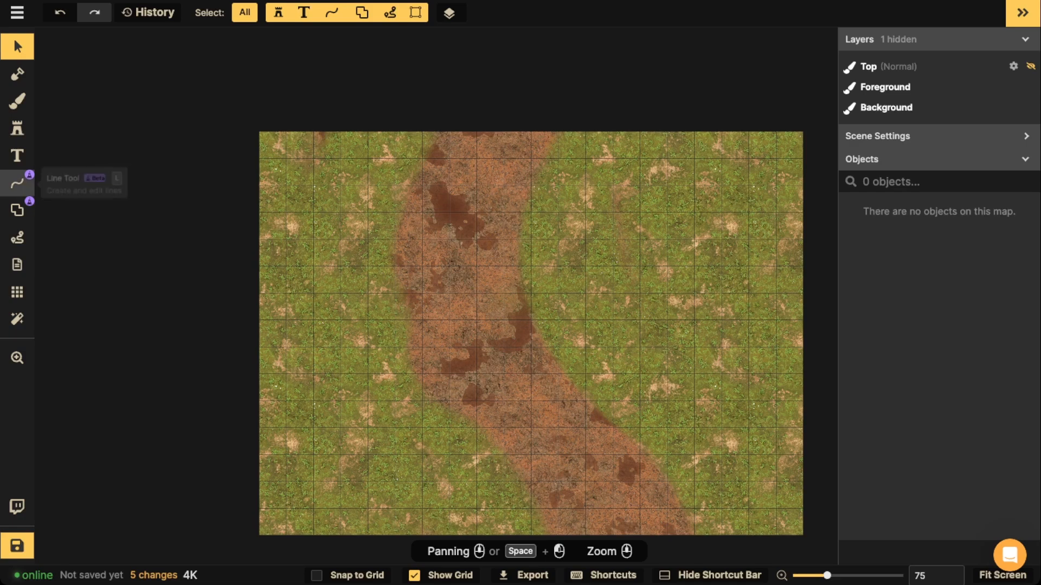
left_click(17, 183)
left_click(178, 77)
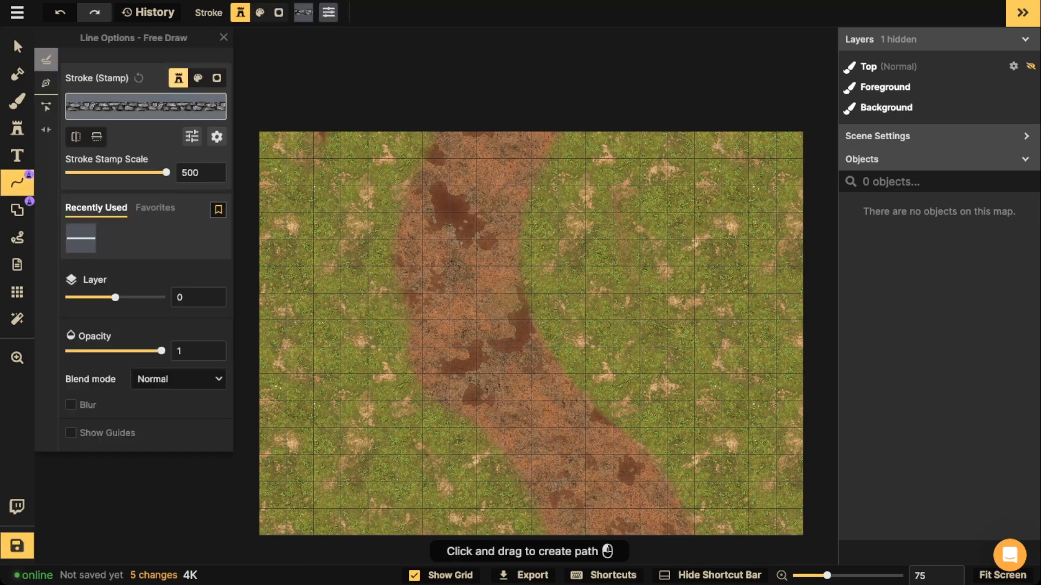
left_click(145, 107)
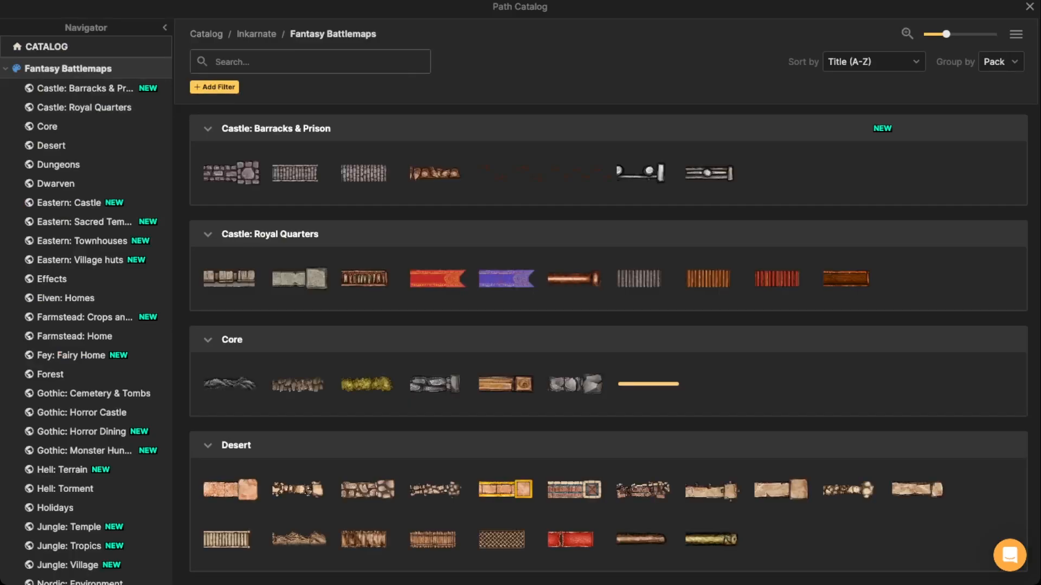
type("grass")
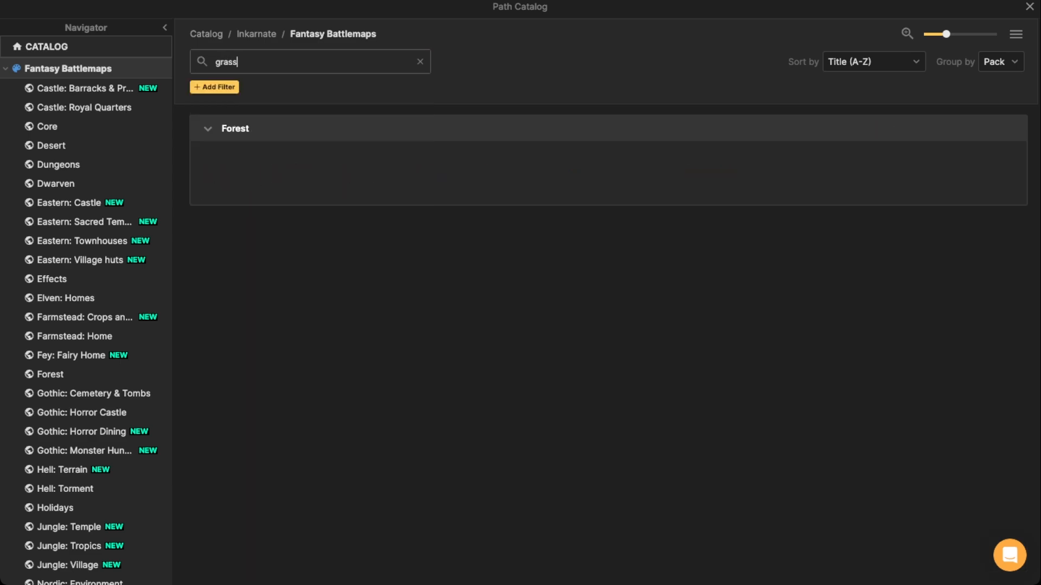
left_click(235, 173)
Draw a freehand test grass line on the grass left of the road and set its stroke stamp scale to 170
scroll(318, 252, "up", 2)
mouse_move(321, 245)
left_mouse_down()
mouse_move(381, 302)
mouse_move(321, 424)
mouse_move(393, 477)
left_mouse_up()
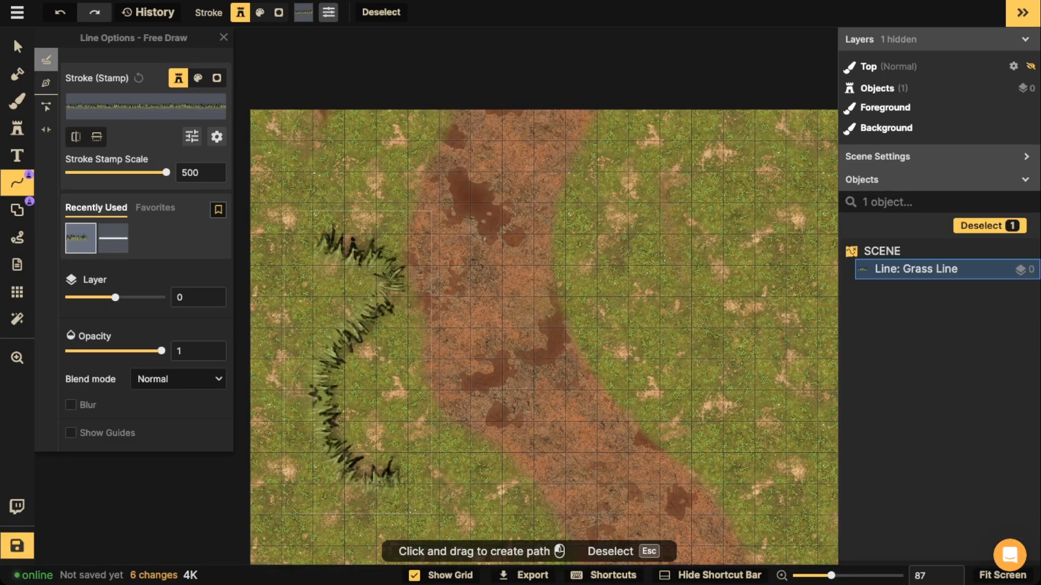
left_click(217, 173)
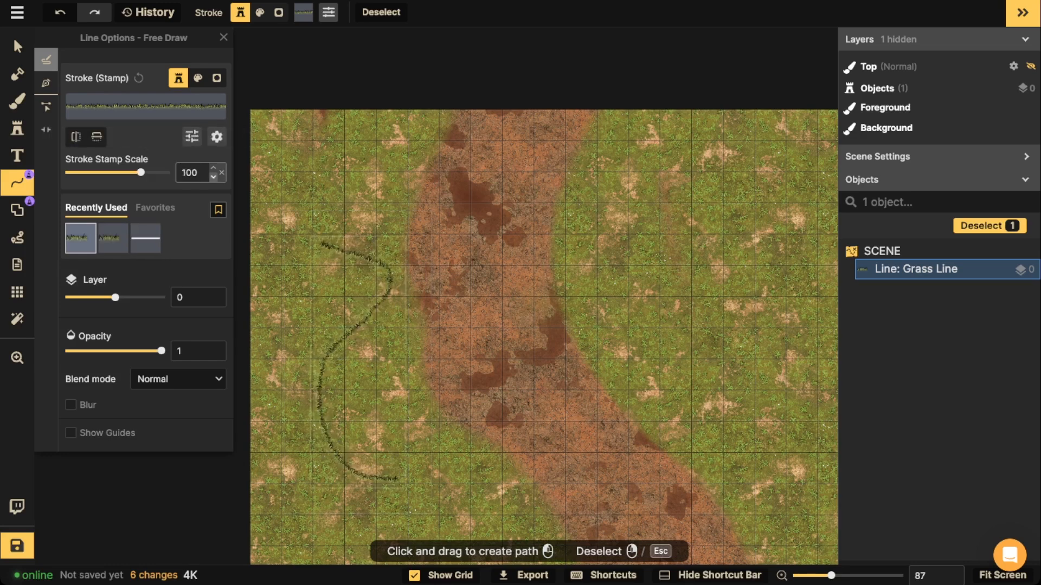
left_click_drag(141, 173, 151, 172)
key("Down")
key("Down")
key("Down")
key("Down")
key("Down")
key("Down")
key("Down")
key("Down")
key("Down")
key("Down")
key("Down")
key("Down")
key("Down")
key("Down")
key("Down")
key("Down")
key("Down")
key("Down")
key("Down")
key("Down")
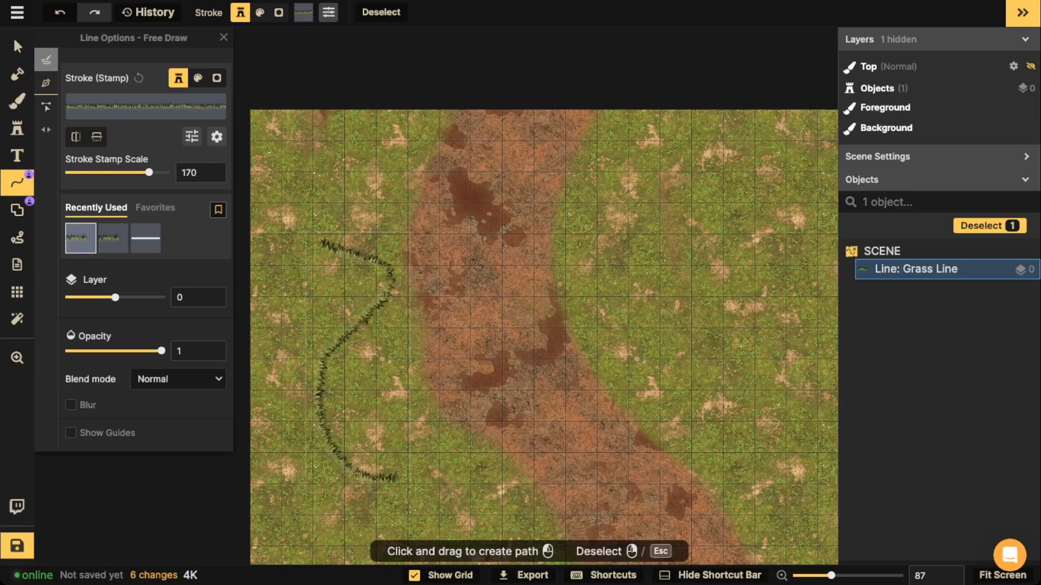
Delete the test grass line and draw freehand grass lines along the road's right and left edges
scroll(372, 187, "down", 3)
key("Delete")
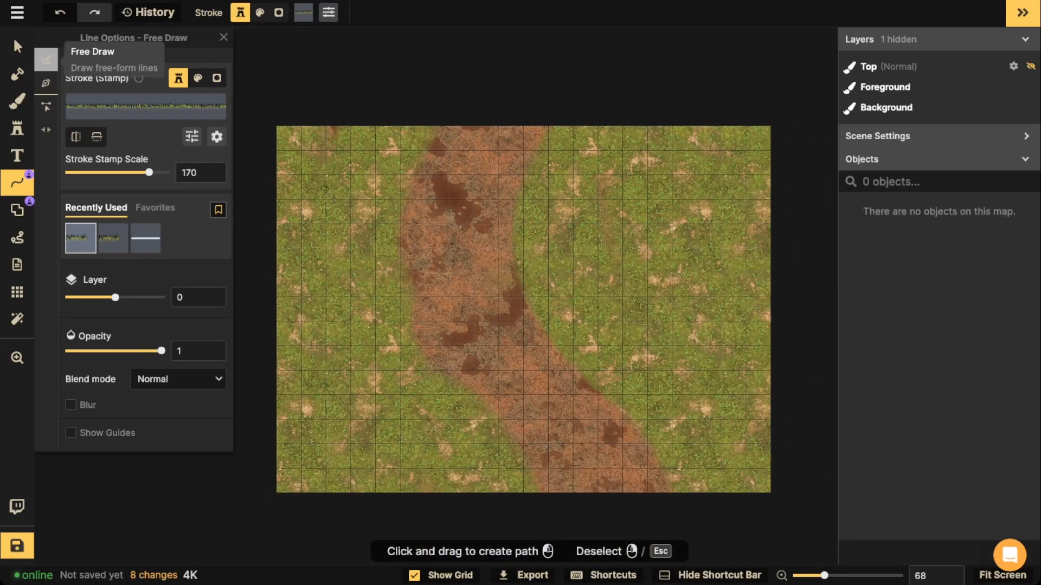
mouse_move(558, 126)
left_mouse_down()
mouse_move(516, 202)
mouse_move(515, 275)
mouse_move(564, 355)
mouse_move(644, 436)
mouse_move(678, 495)
left_mouse_up()
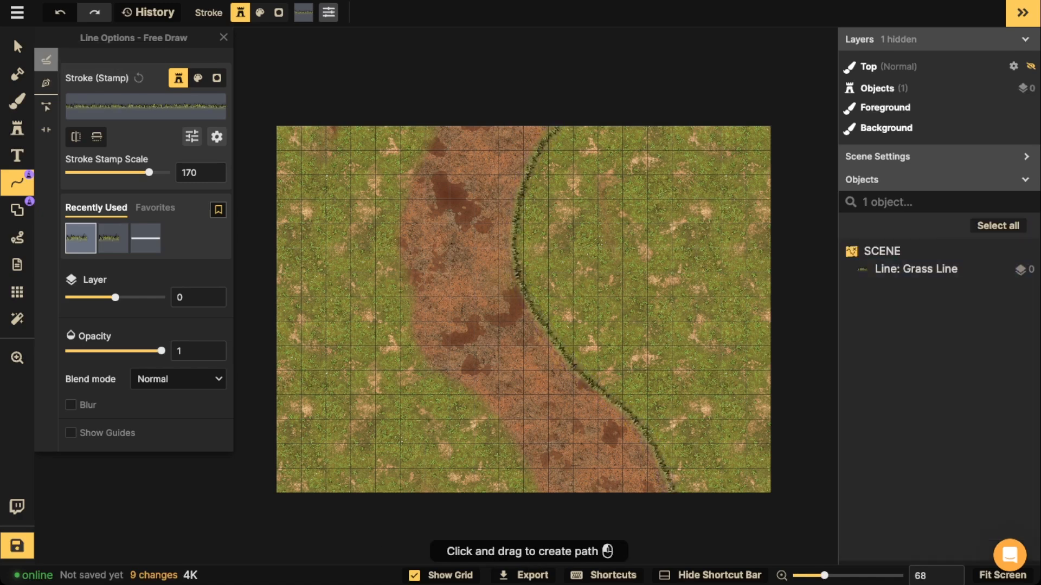
mouse_move(436, 129)
left_mouse_down()
mouse_move(401, 223)
mouse_move(415, 332)
mouse_move(511, 437)
mouse_move(537, 494)
left_mouse_up()
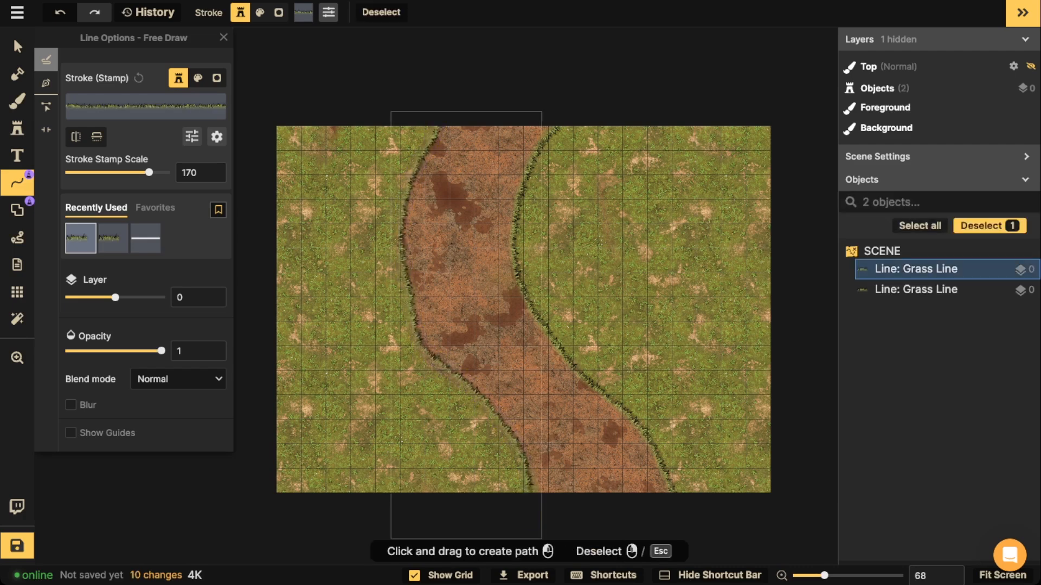
Flip the stroke stamp of the grass line on the road's right edge vertically and deselect the line
left_click(916, 269)
left_click(916, 289)
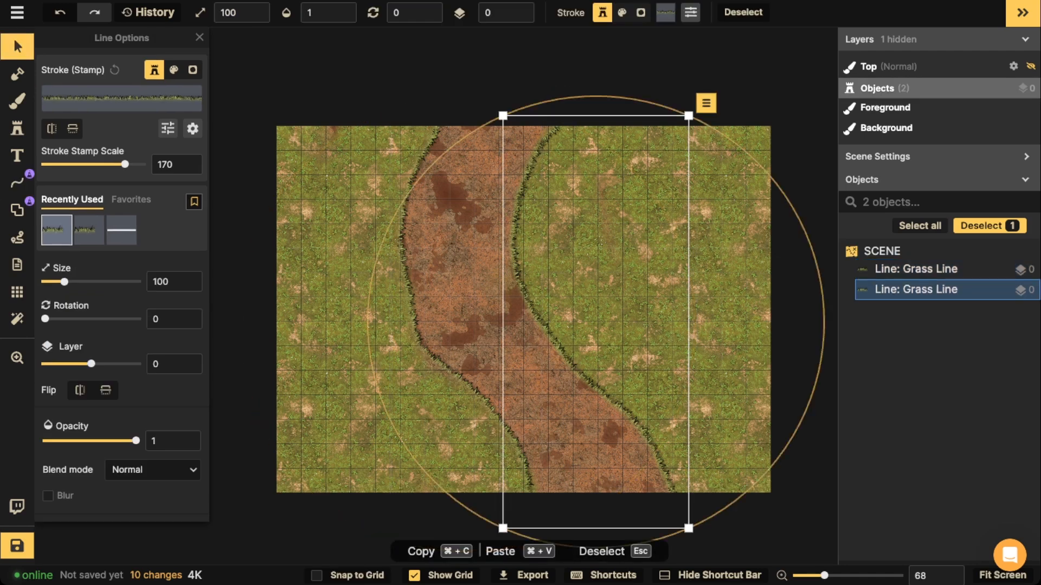
left_click(72, 128)
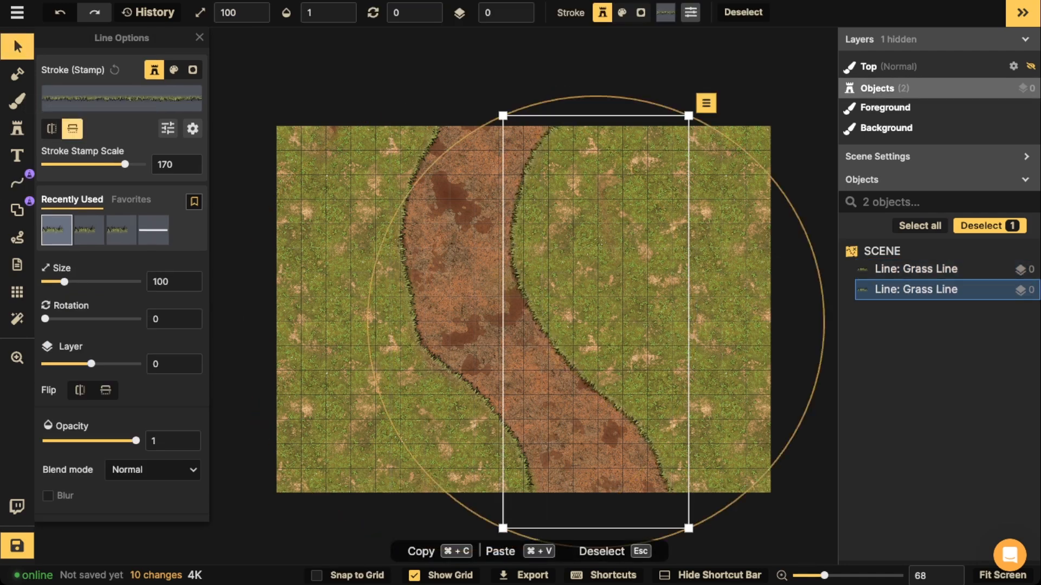
key("Escape")
scroll(381, 253, "down", 2)
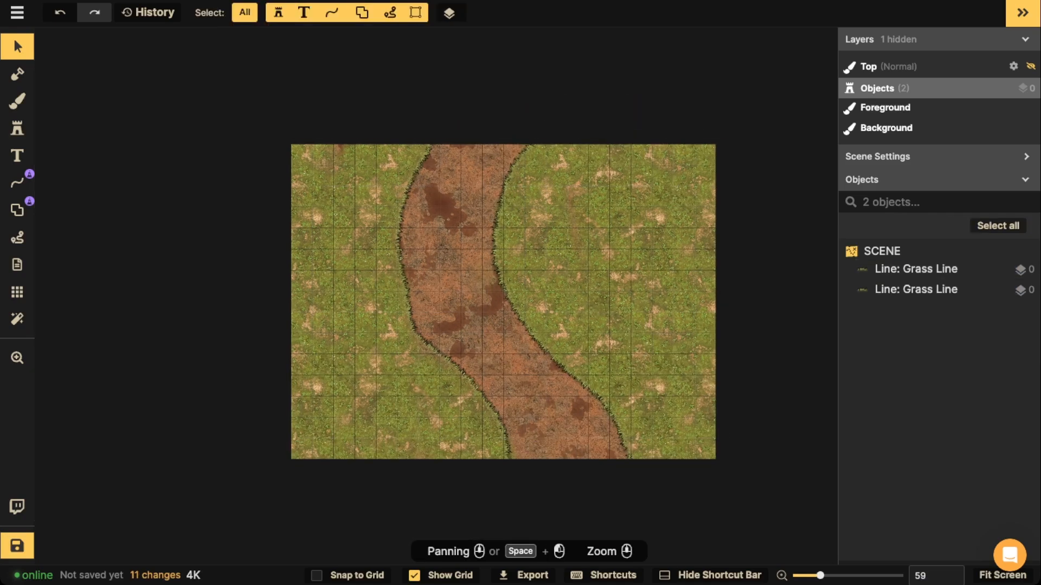
Switch back to the grass background brush and reduce the brush size to 30
scroll(591, 276, "up", 4)
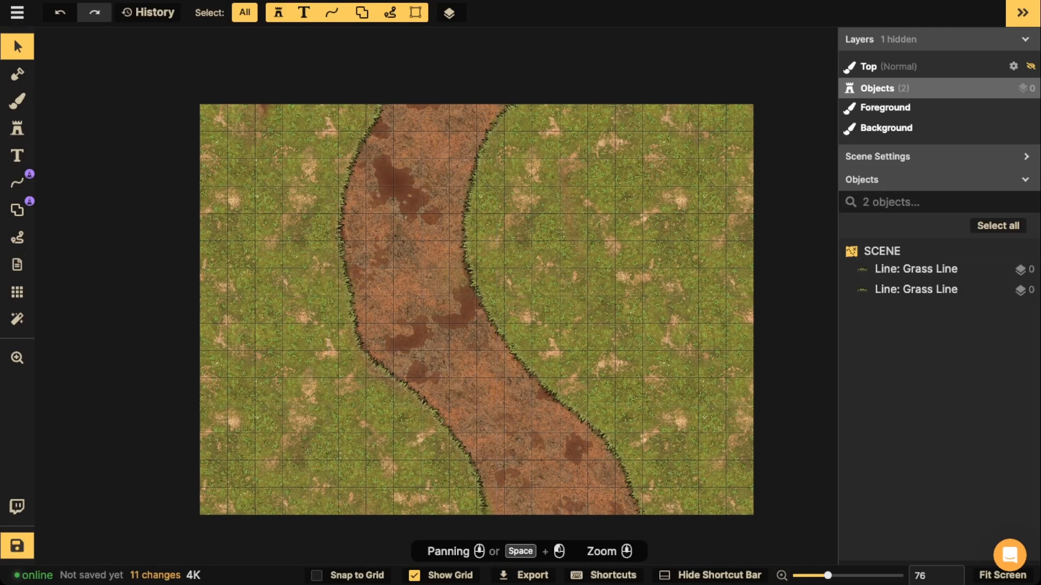
key("b")
scroll(374, 387, "up", 4)
key("s")
key("s")
key("s")
key("s")
key("s")
key("s")
key("s")
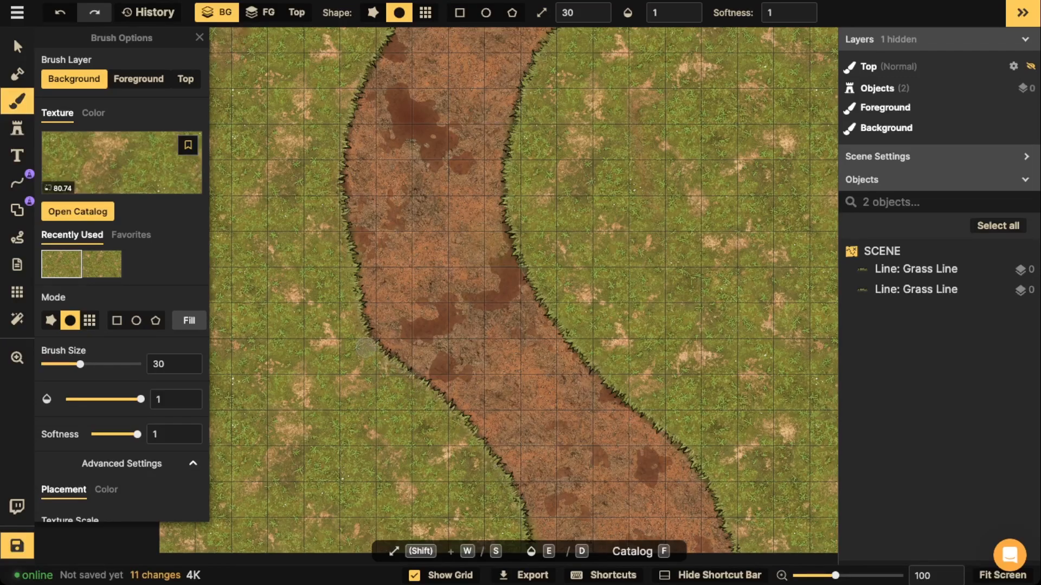
Paint grass along both edges of the road so the ground texture meets the grass lines
mouse_move(333, 170)
left_mouse_down()
mouse_move(341, 94)
mouse_move(337, 241)
mouse_move(394, 132)
left_mouse_up()
key("space")
key("space")
left_click_drag(606, 234, 513, 230)
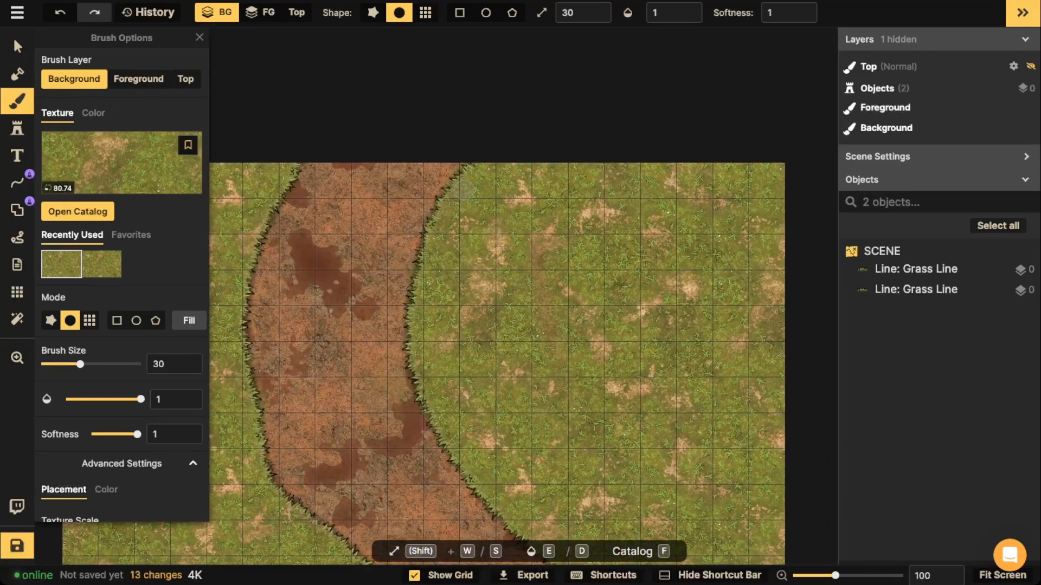
left_click_drag(444, 421, 439, 421)
key("space")
left_click_drag(439, 421, 384, 241)
left_click_drag(595, 513, 583, 497)
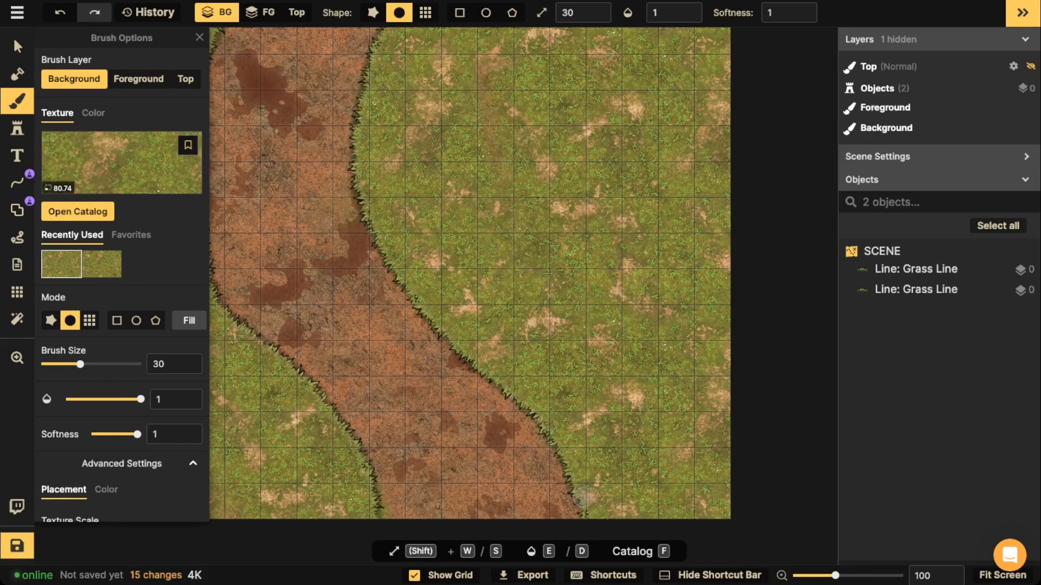
scroll(469, 437, "down", 2)
key("space")
left_click_drag(451, 277, 541, 379)
scroll(514, 311, "down", 2)
key("space")
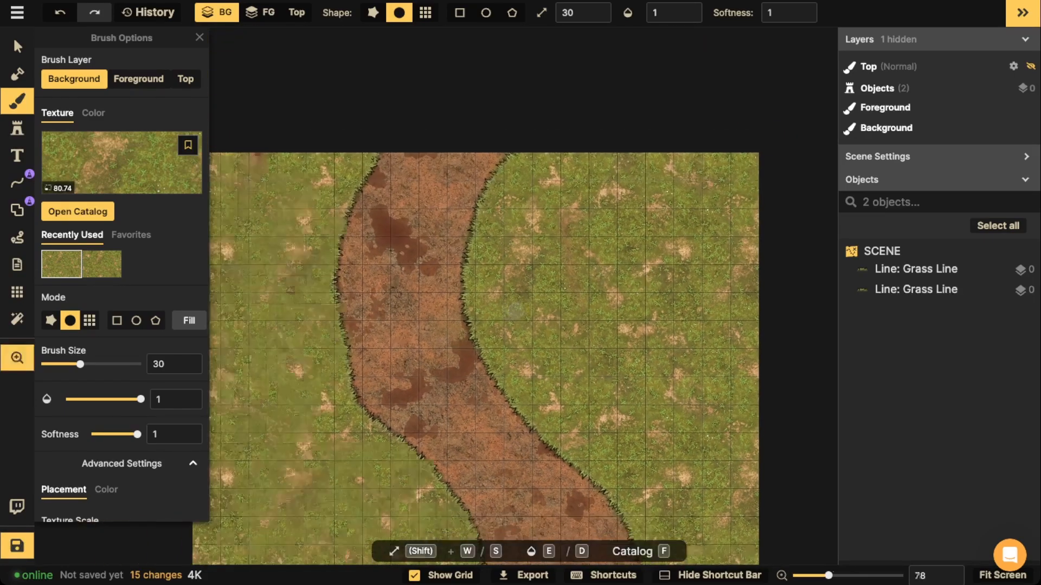
left_click_drag(514, 311, 592, 234)
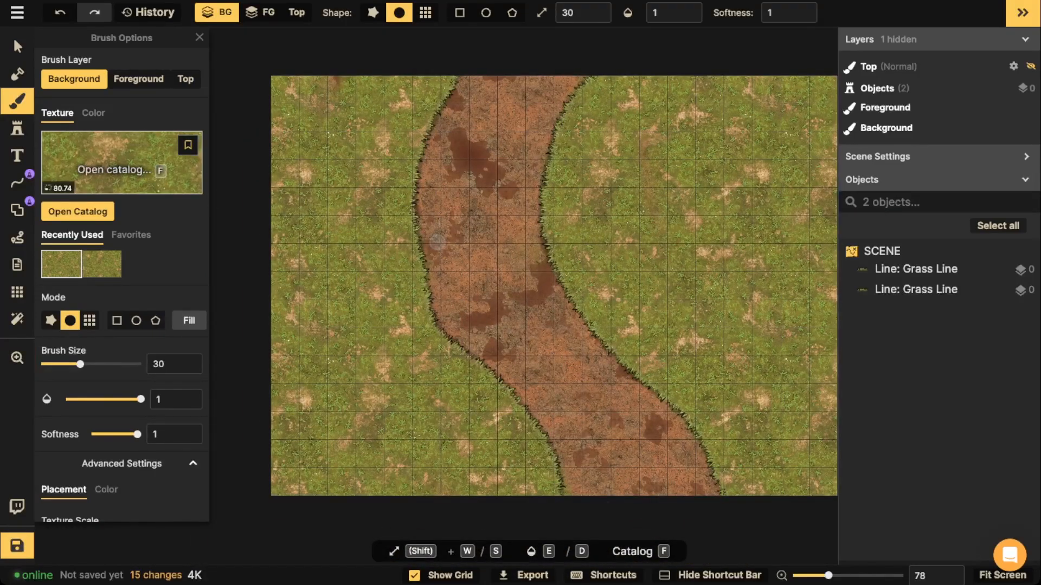
left_click(17, 47)
Load the Forest pack's clumped olive-green tree with six variants as the stamp, found by searching the catalog for tree
scroll(378, 252, "down", 2)
key("space")
left_click_drag(417, 252, 424, 298)
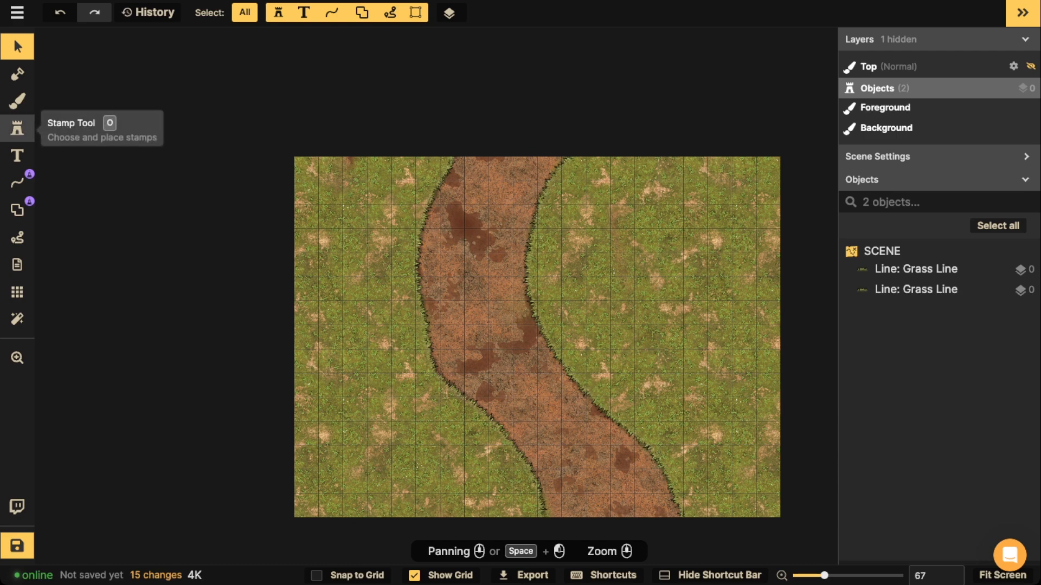
left_click(18, 128)
key("f")
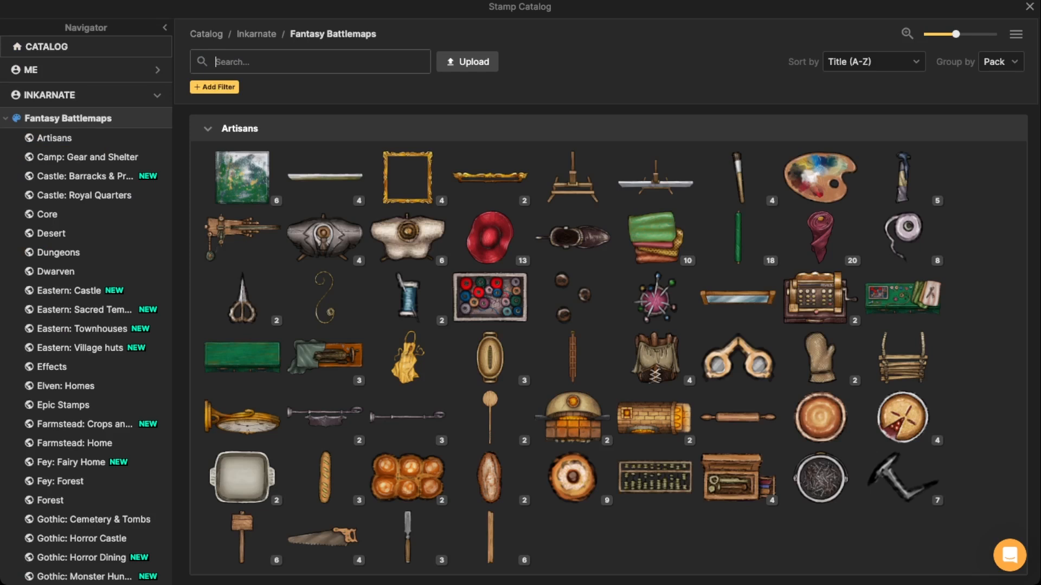
type("tree")
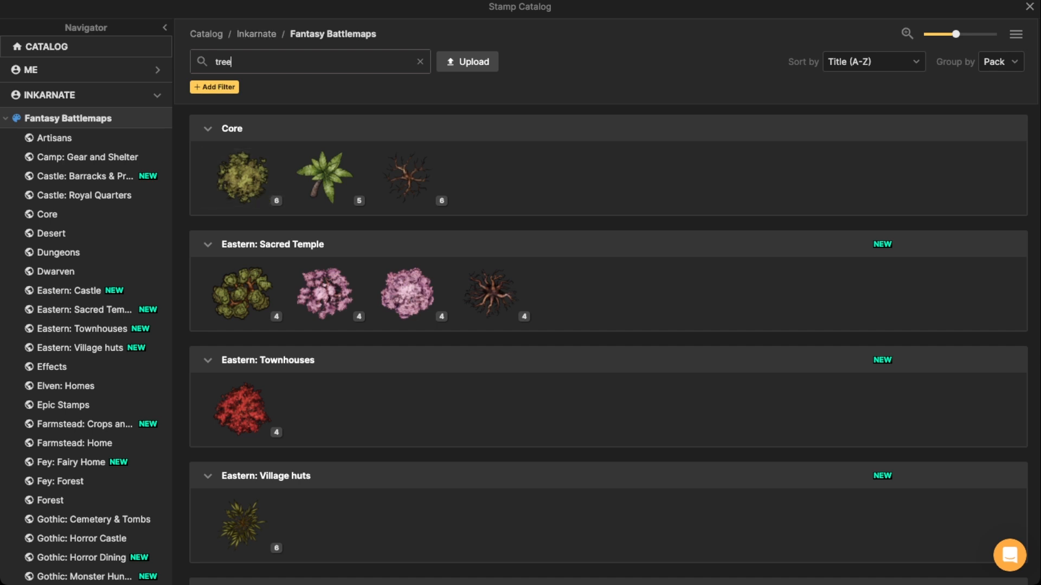
scroll(608, 347, "down", 10)
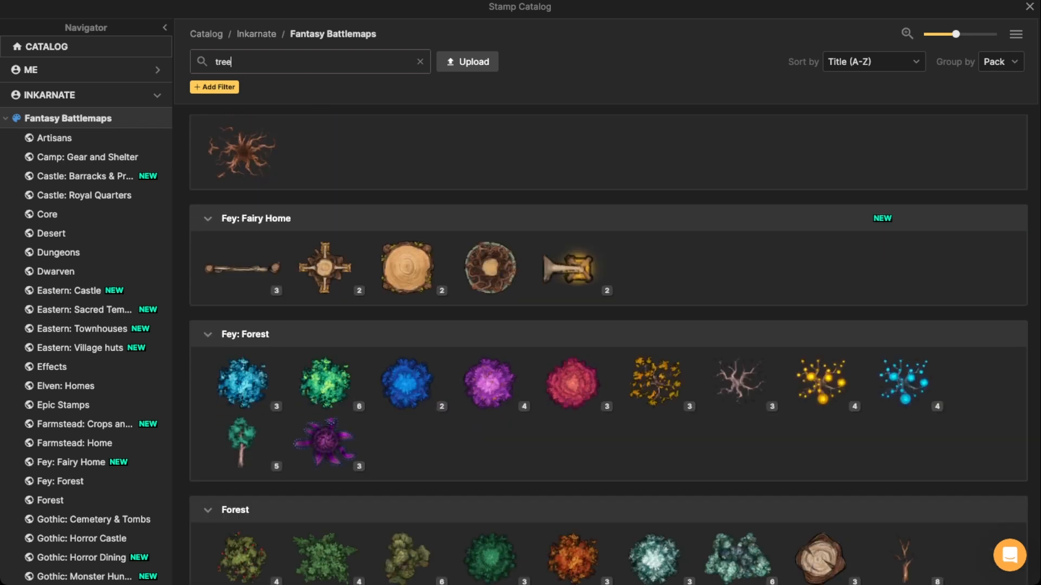
scroll(407, 352, "down", 4)
left_click(406, 324)
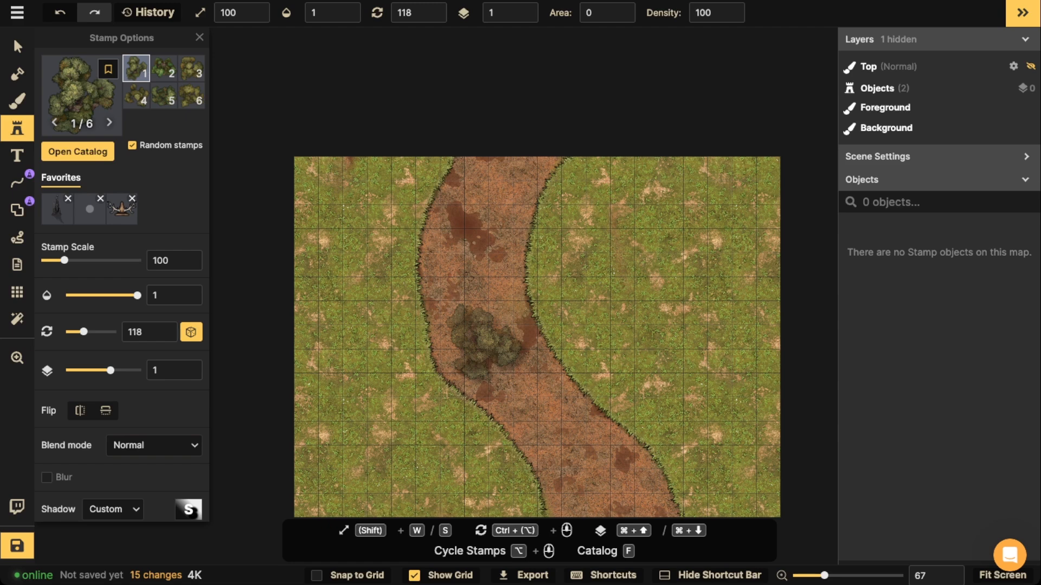
Enlarge the tree stamp to a scale of 180 and rotate it to about 210 degrees over the map's upper-left corner
scroll(380, 262, "up", 3)
key("w")
key("w")
key("w")
key("w")
key("w")
key("w")
key("w")
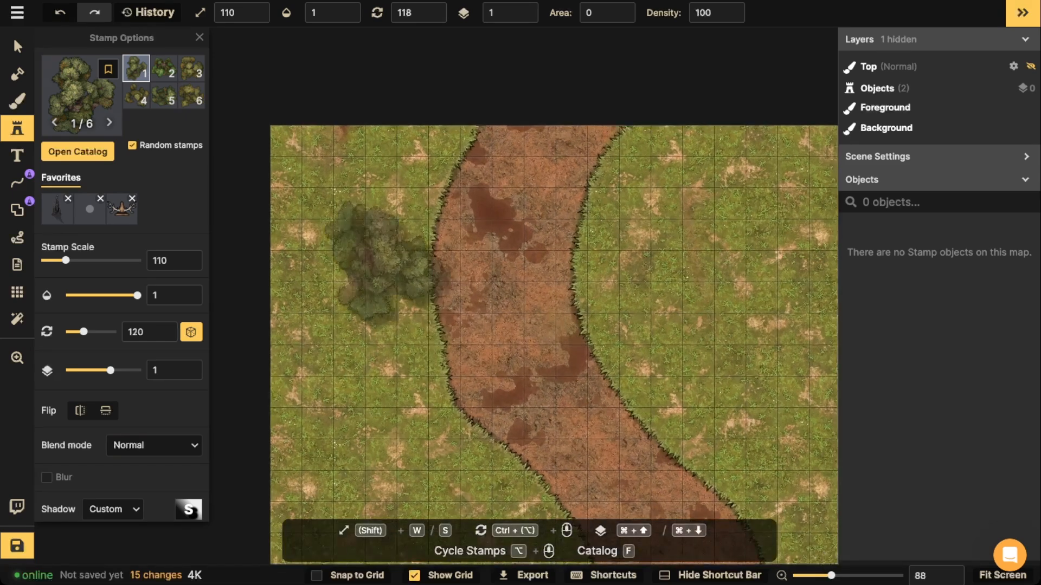
key("w")
key("w")
scroll(325, 176, "up", 6)
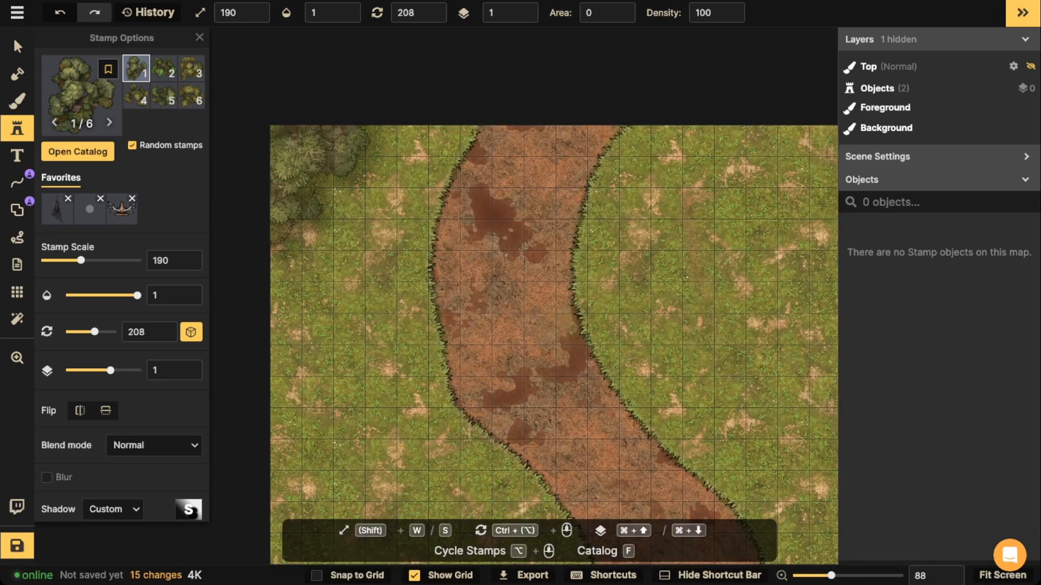
key("s")
scroll(319, 163, "up", 1)
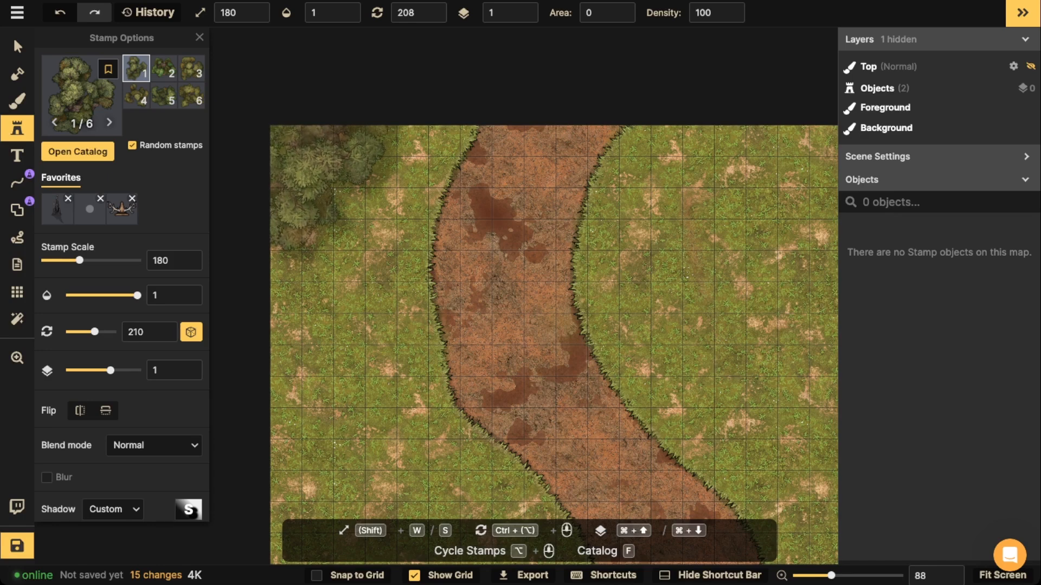
left_click(291, 153)
left_click(18, 46)
left_click_drag(317, 171, 324, 181)
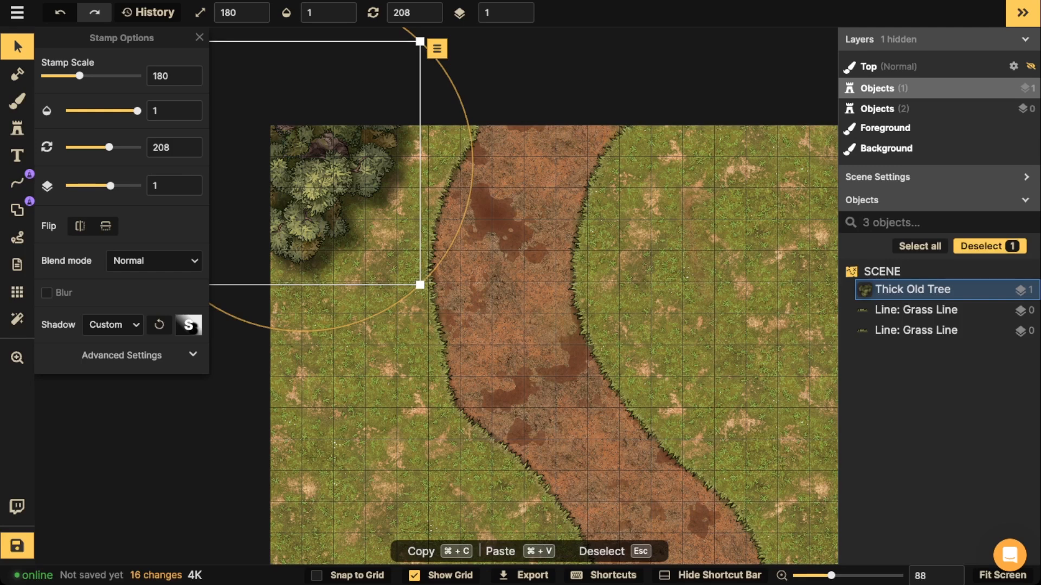
left_click(113, 325)
left_click(125, 354)
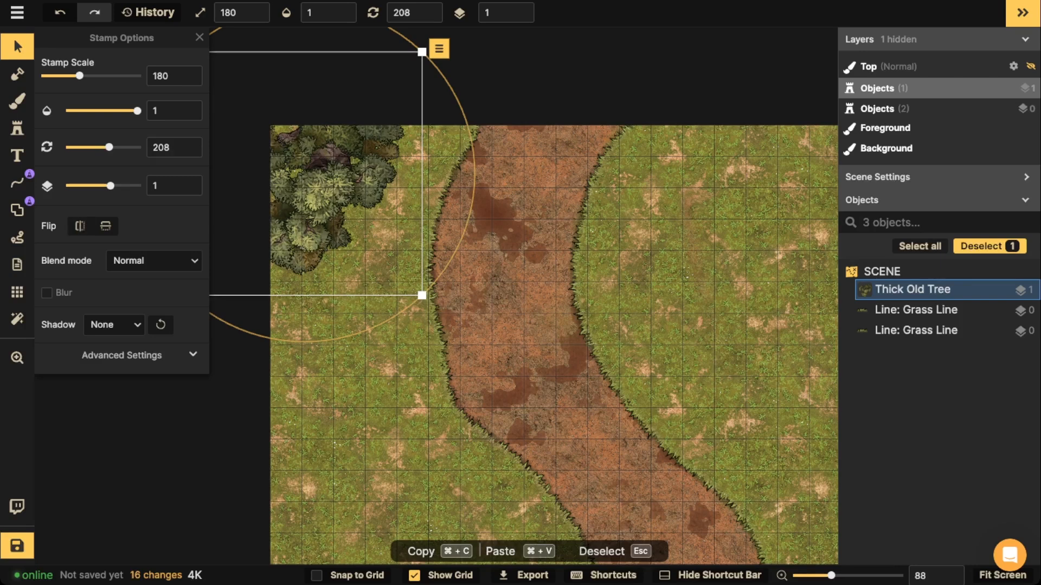
key("Delete")
Return to the tree stamp and choose Custom Object Shadow as its shadow type
left_click(17, 128)
left_click(423, 227)
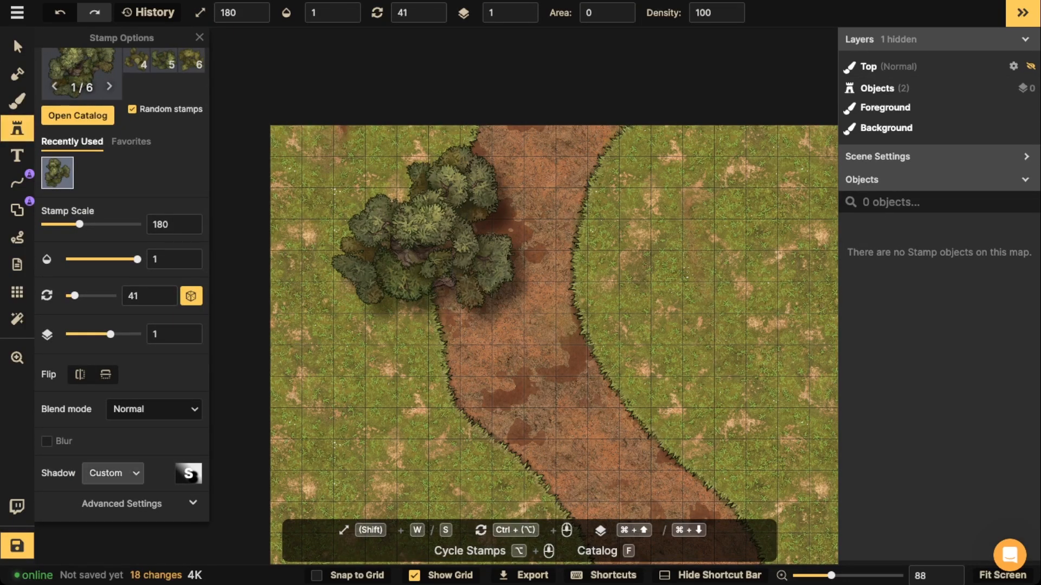
left_click(113, 473)
left_click(157, 369)
left_click(113, 474)
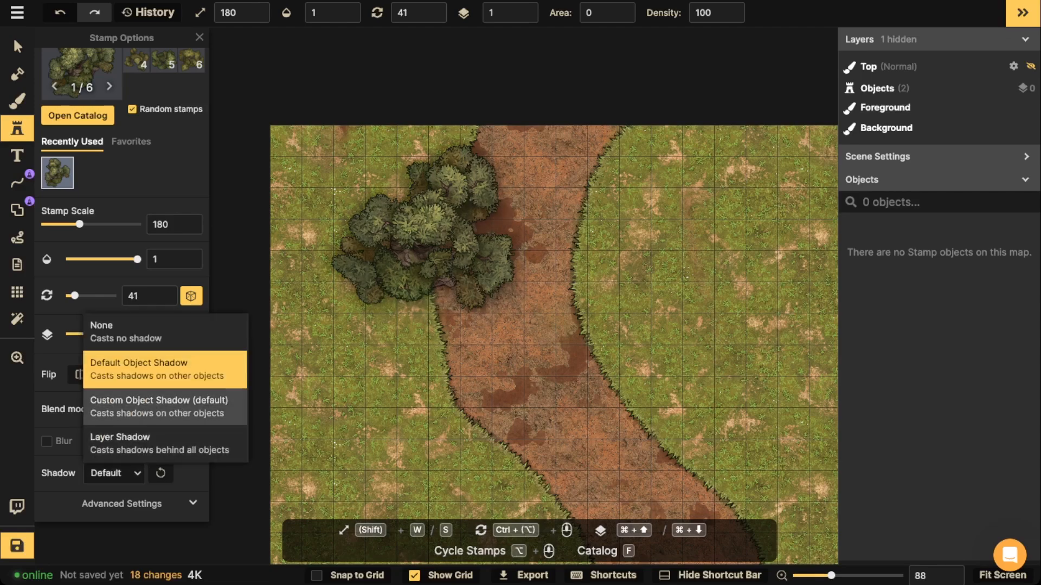
left_click(157, 407)
Set the tree's custom shadow to horizontal and vertical offsets of 0, a blur of 26 and an intensity of 1.35
left_click(187, 473)
left_click_drag(341, 279, 322, 311)
type("0")
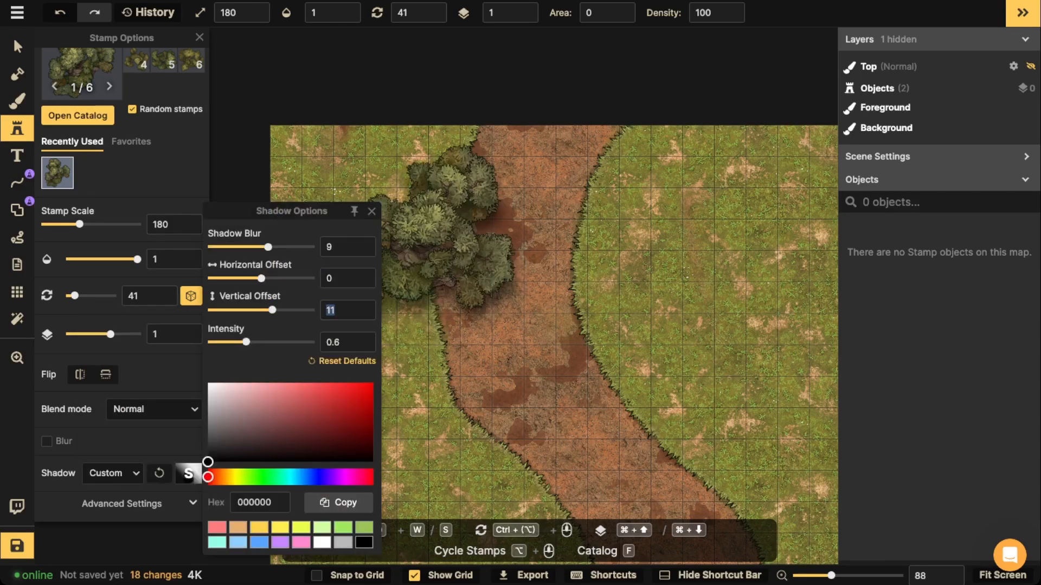
type("0")
left_click_drag(268, 247, 294, 247)
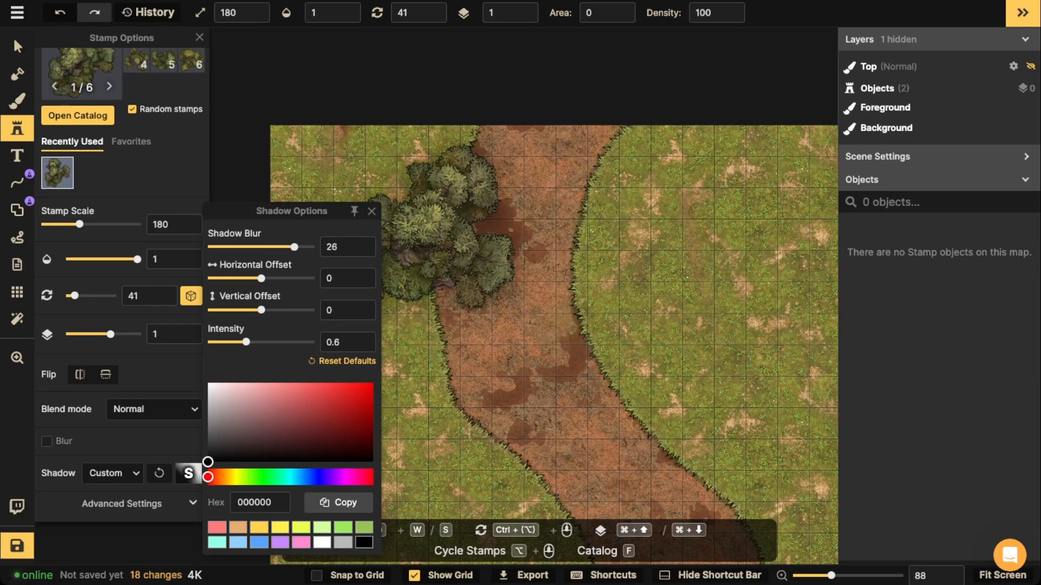
left_click_drag(246, 342, 262, 342)
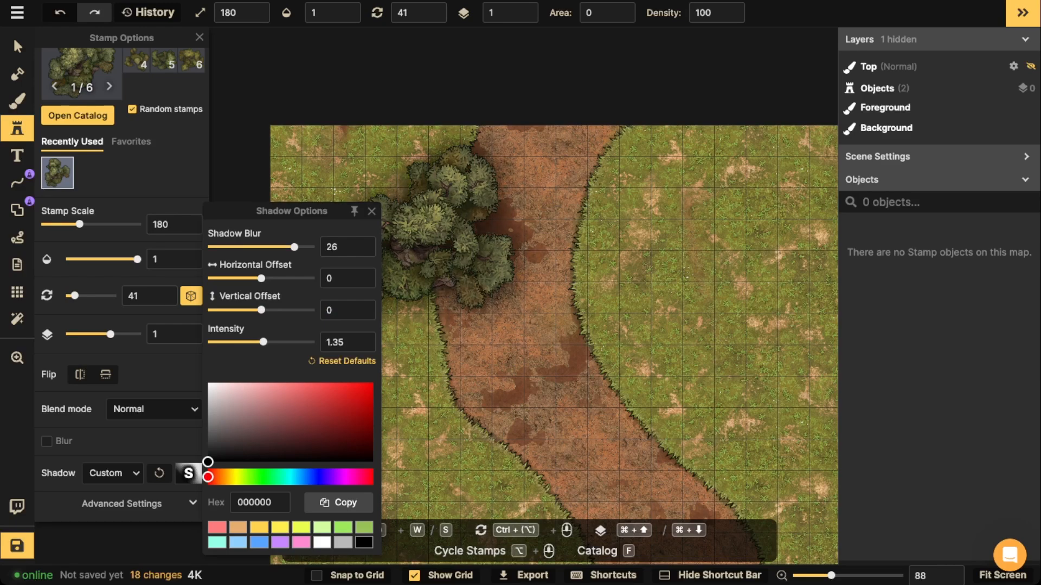
left_click(189, 474)
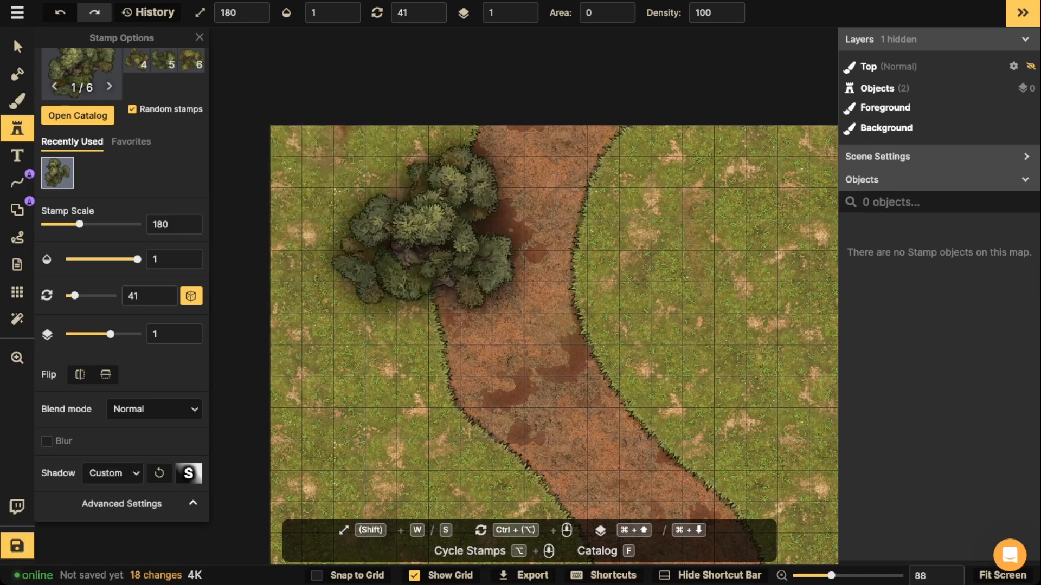
Adjust the tree stamp's color to hue 21 and saturation 123
scroll(147, 348, "down", 3)
left_click(106, 347)
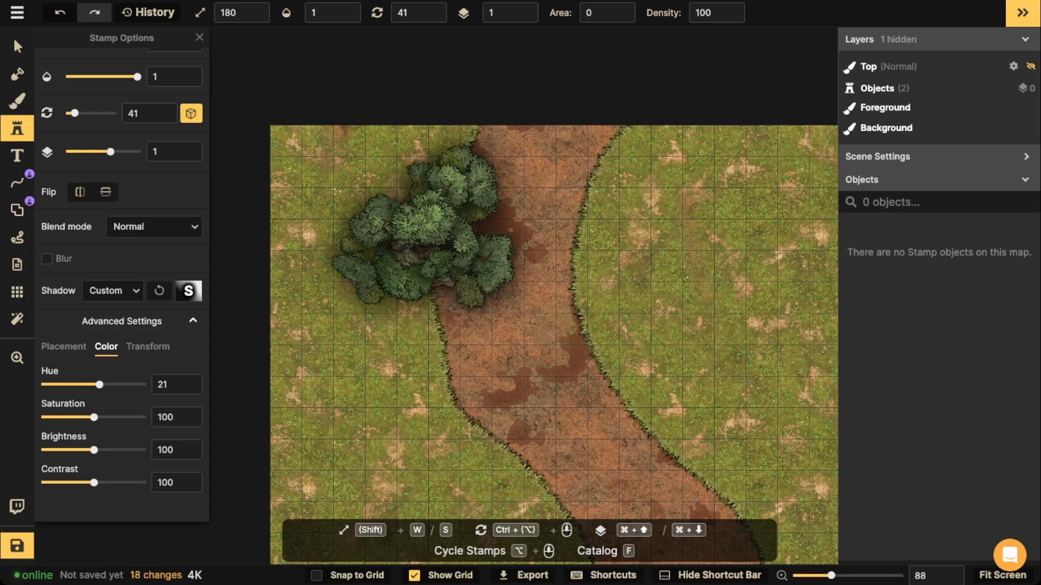
scroll(501, 185, "down", 2)
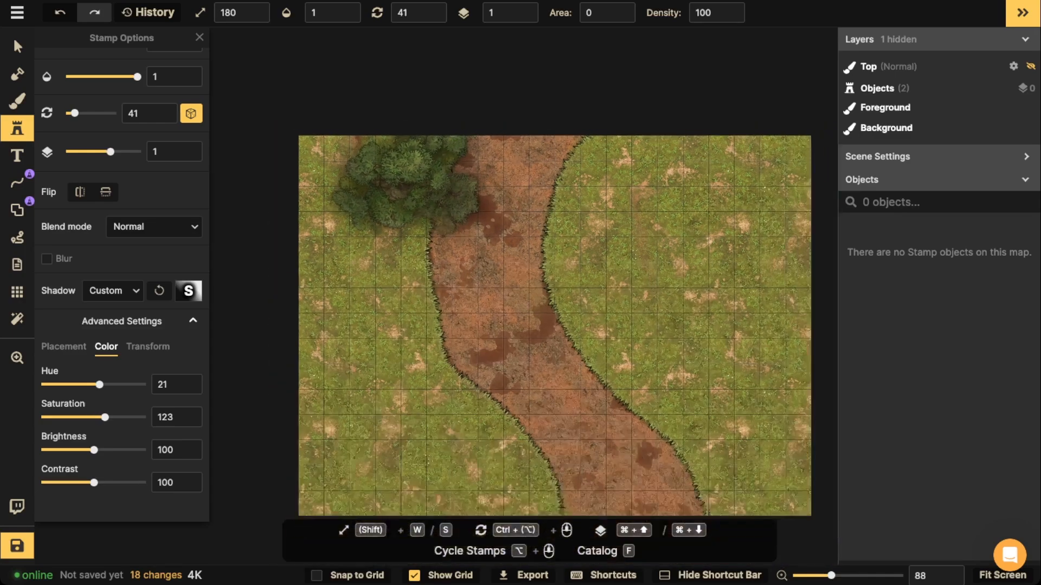
Stamp one tree clump in the map's upper-left corner and two overlapping clumps around its upper-right corner, varying their rotation
scroll(369, 141, "down", 3)
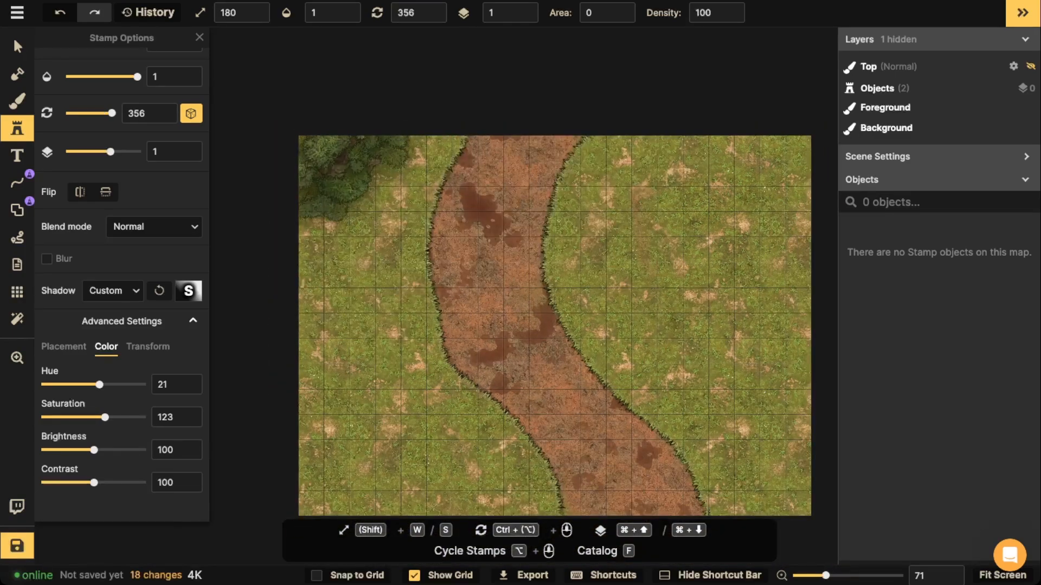
left_click(334, 163)
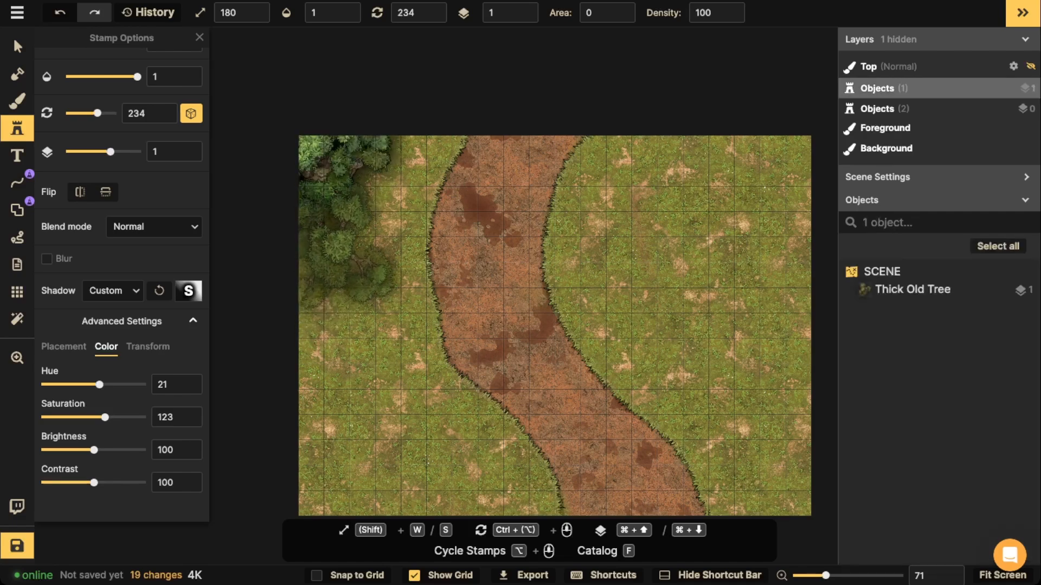
left_click(688, 168)
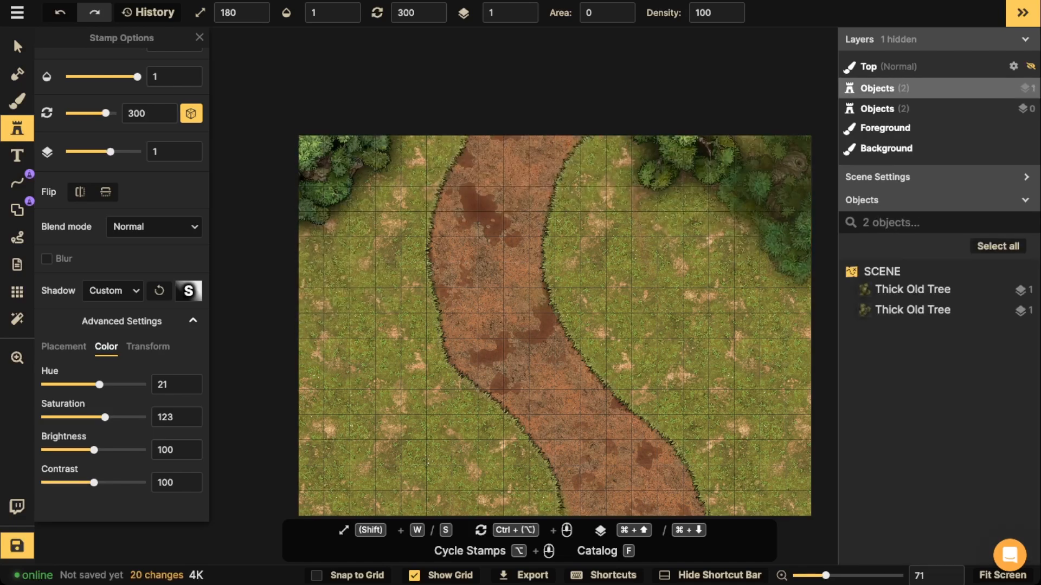
scroll(775, 209, "down", 2)
scroll(775, 208, "up", 1)
left_click(775, 208)
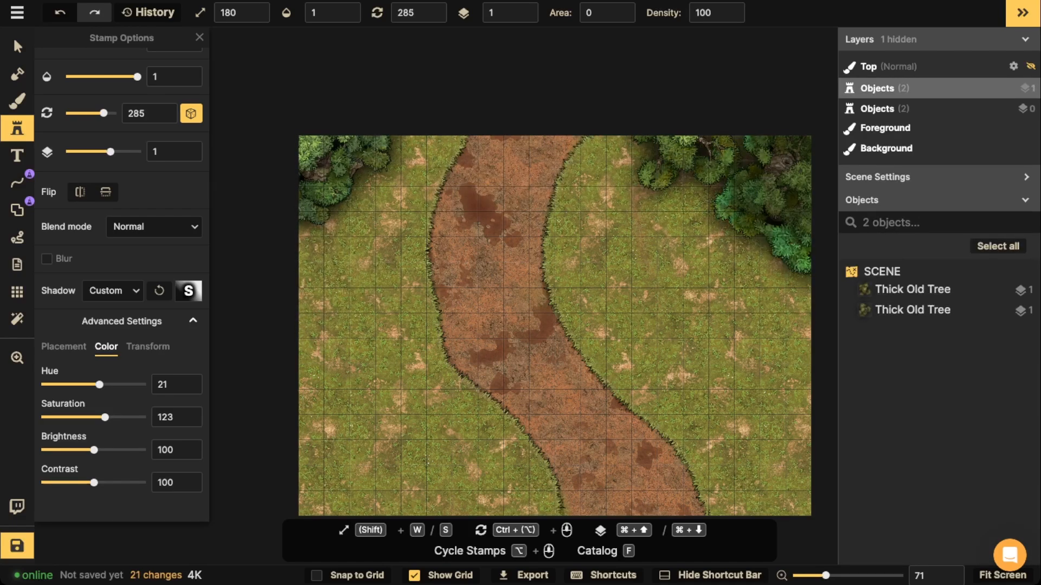
Stamp a tree clump in the map's lower-left corner and another at its lower-right corner
left_click_drag(712, 287, 657, 97)
scroll(273, 315, "up", 8)
left_click(279, 293)
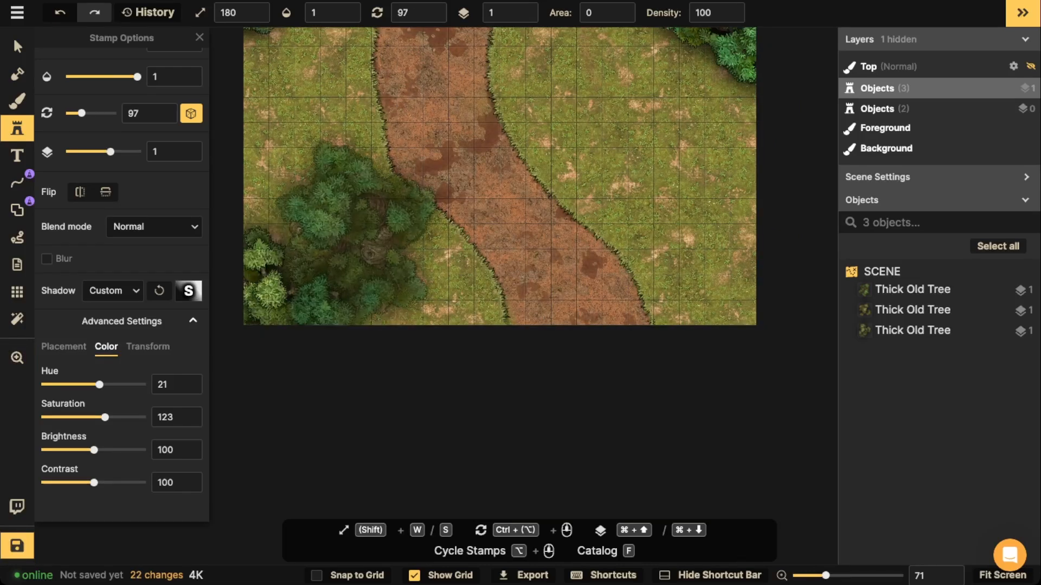
left_click_drag(280, 293, 384, 433)
left_click_drag(665, 265, 532, 240)
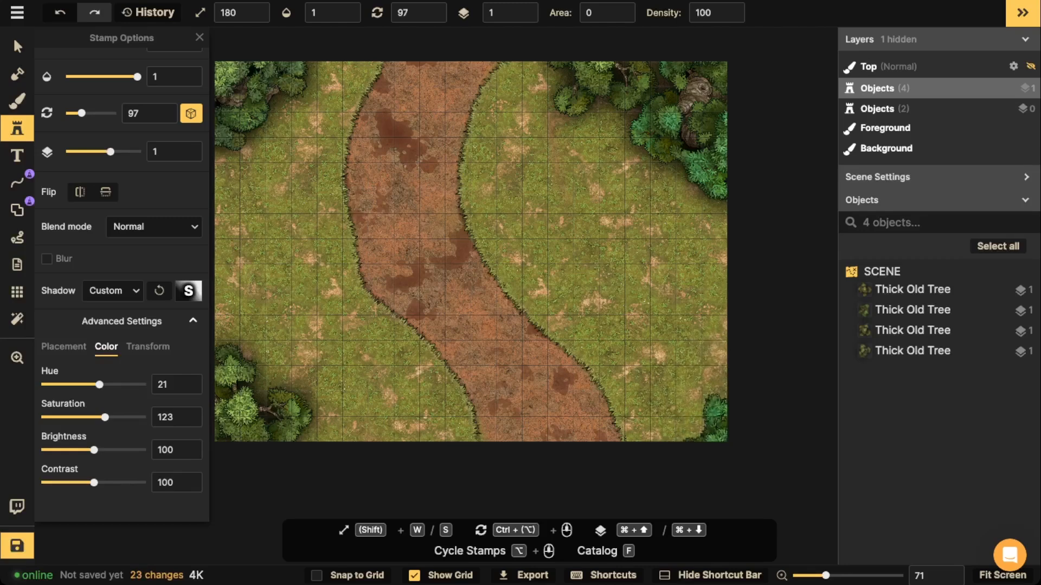
left_click(412, 222)
left_click_drag(412, 228, 479, 238)
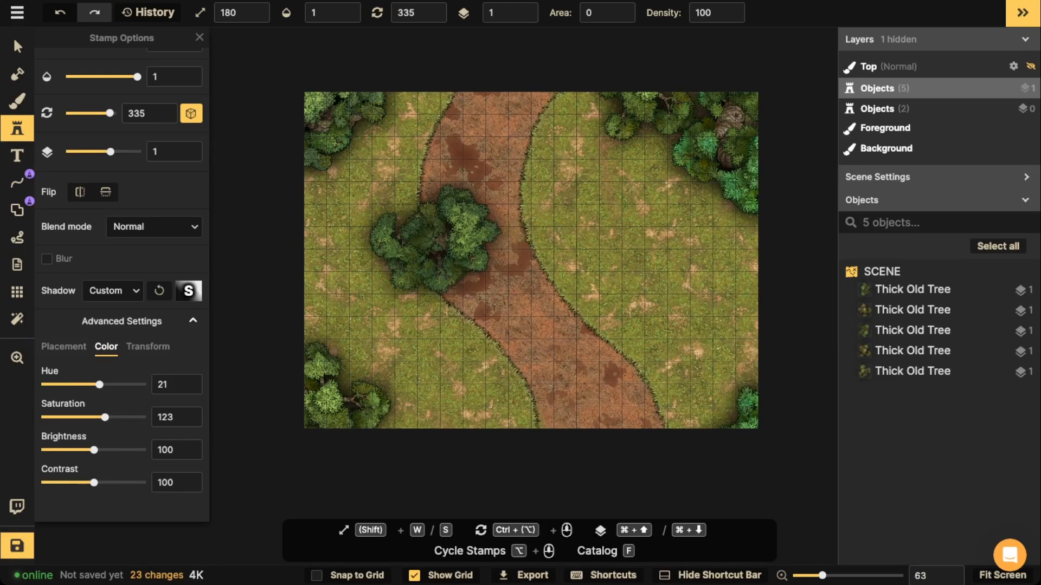
Search the stamp catalog for stump and load the tree stump with three variants as the stamp
scroll(108, 109, "up", 4)
left_click(81, 96)
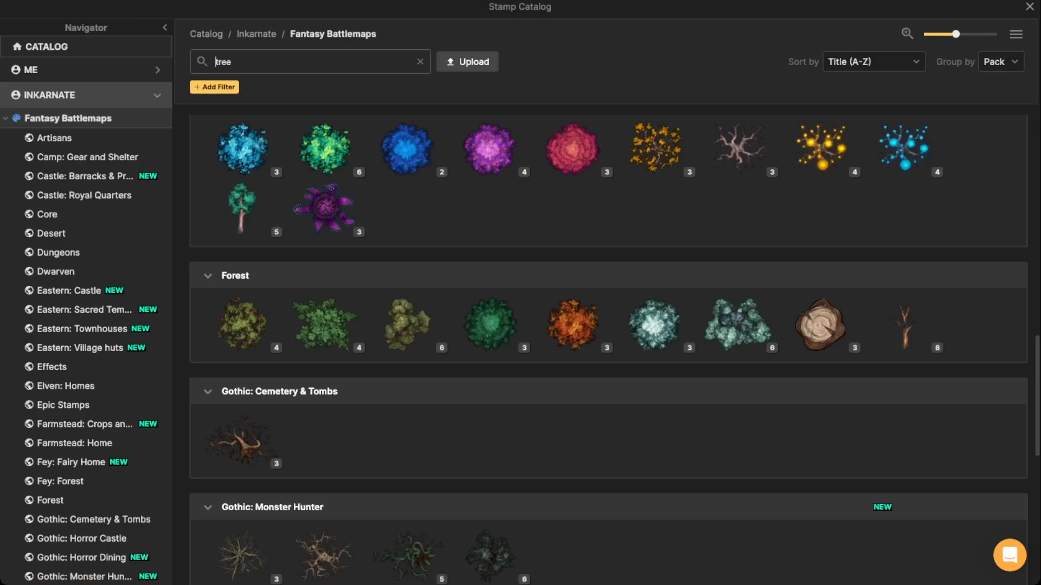
type("stump")
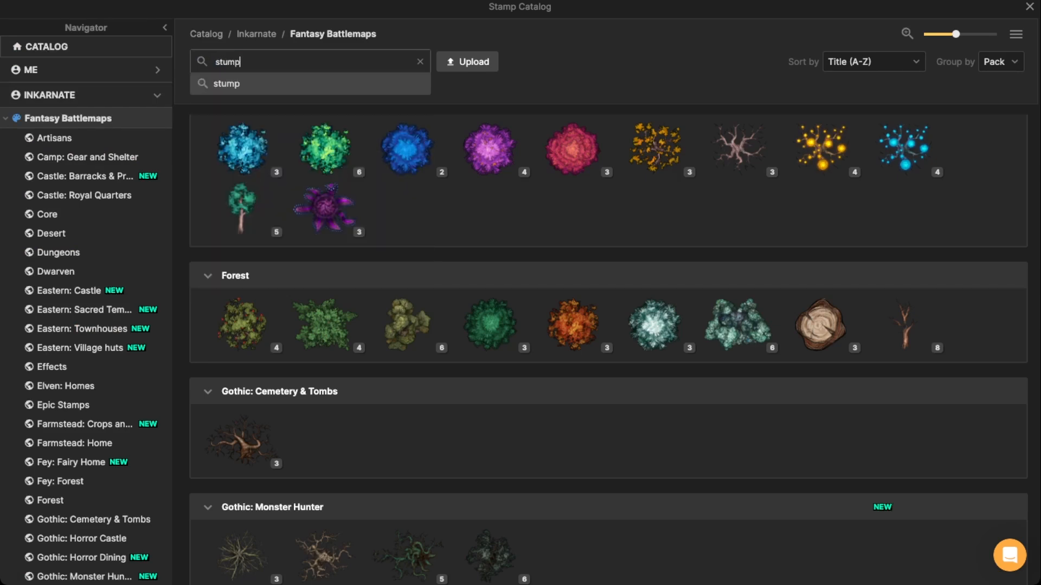
key("Return")
left_click(243, 296)
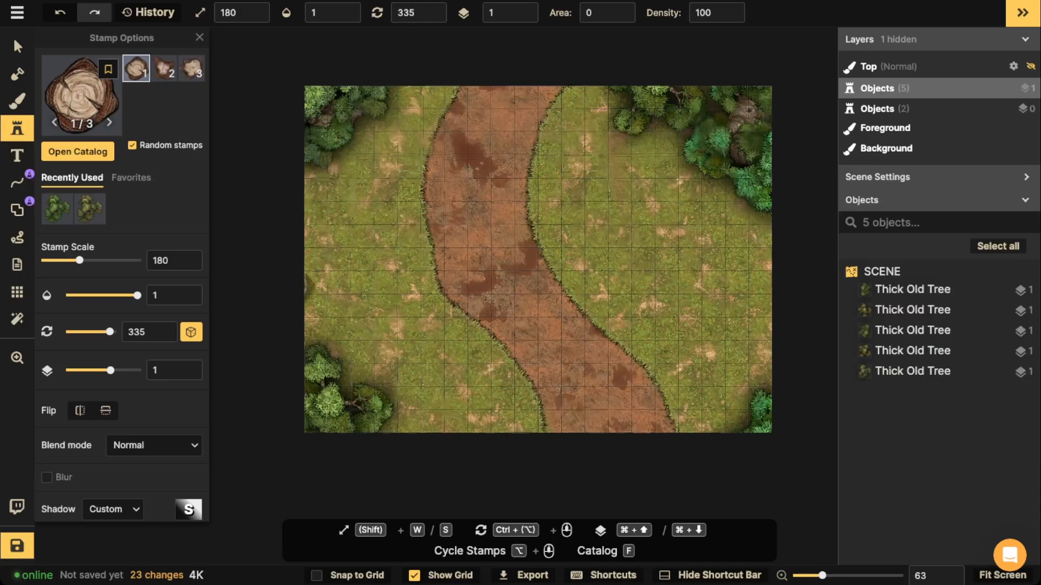
Reduce the tree stump stamp's scale to 100 so it fits within one grid square
scroll(340, 284, "up", 5)
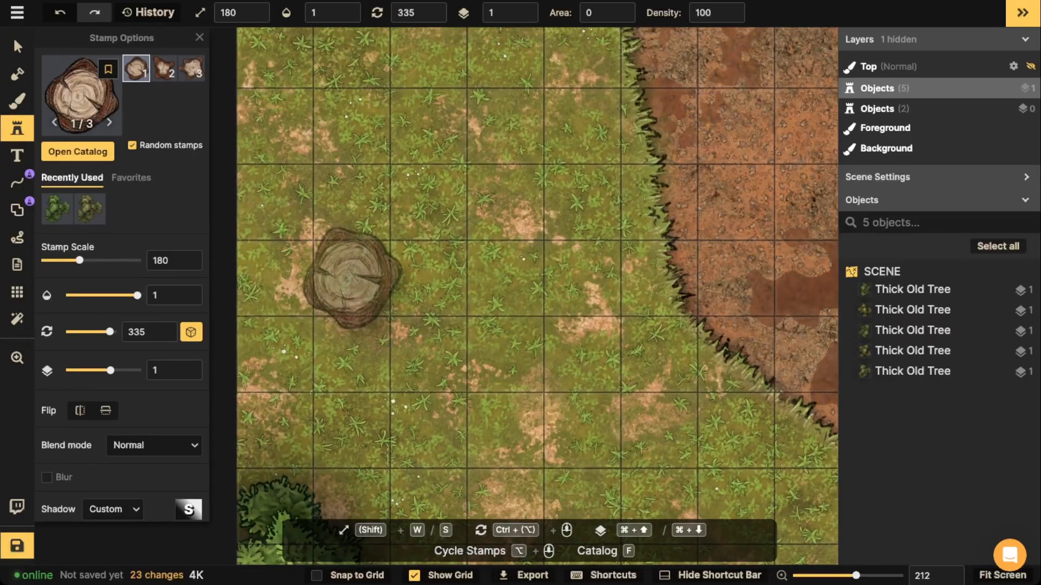
key("s")
key("s")
key("s")
key("s")
key("s")
key("s")
key("s")
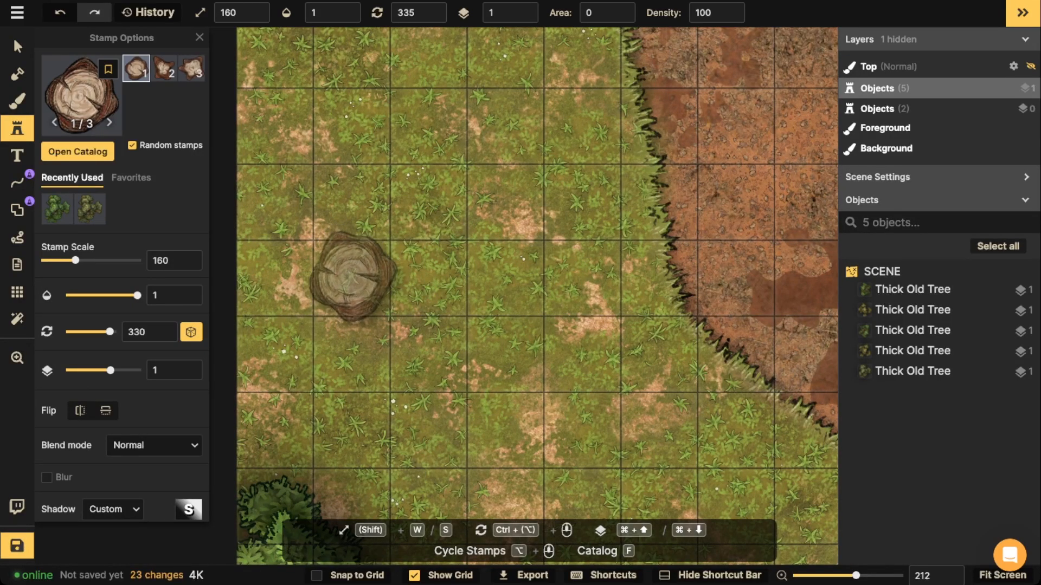
key("s")
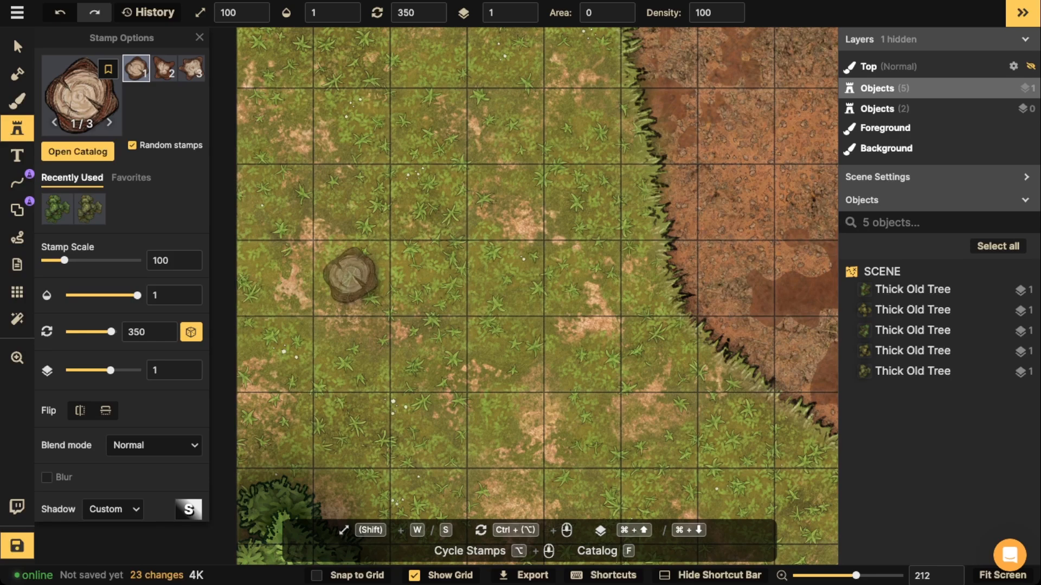
Give the stump a custom object shadow with horizontal and vertical offsets of 0 and a slightly higher intensity
scroll(181, 371, "down", 4)
left_click(112, 291)
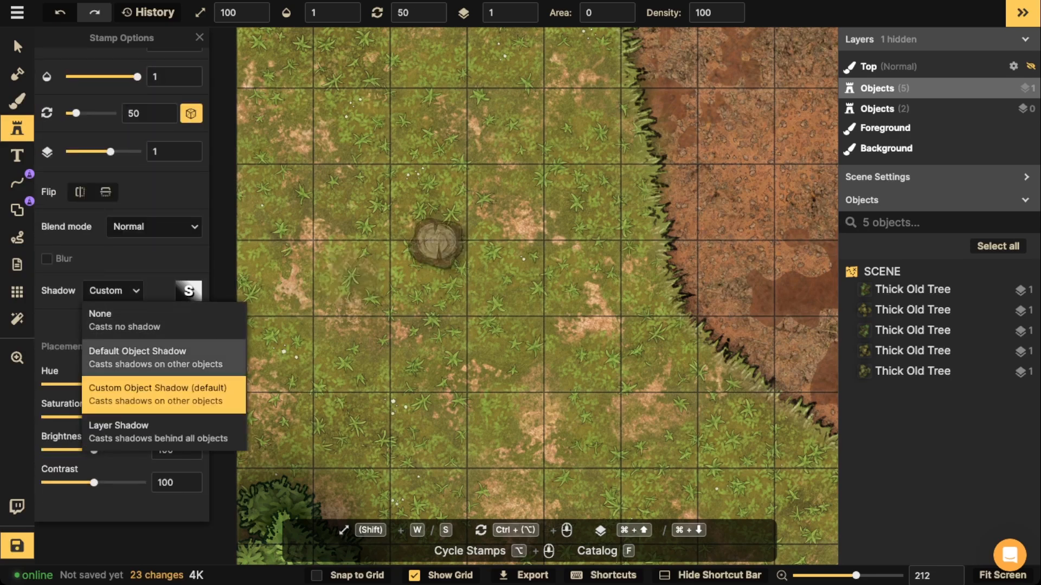
left_click(141, 357)
left_click(114, 291)
left_click(157, 394)
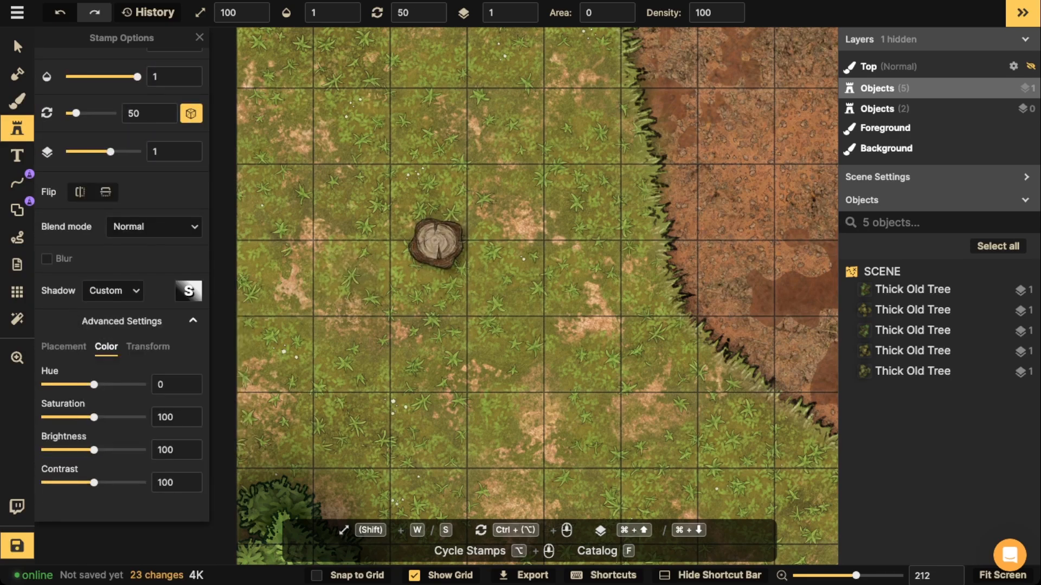
left_click(189, 291)
left_click(336, 190)
type("0")
key("Tab")
type("0")
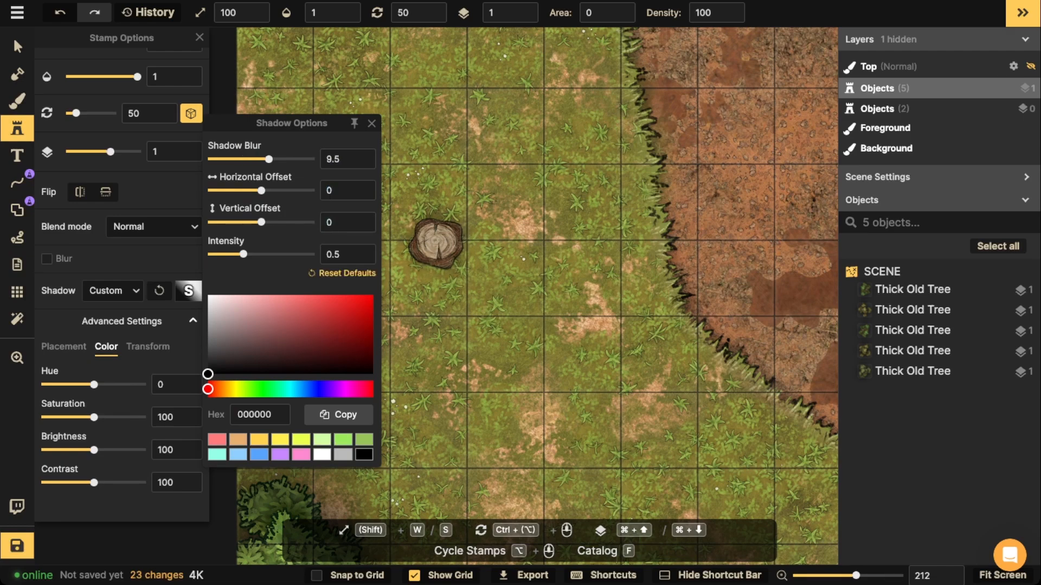
left_click_drag(244, 254, 256, 254)
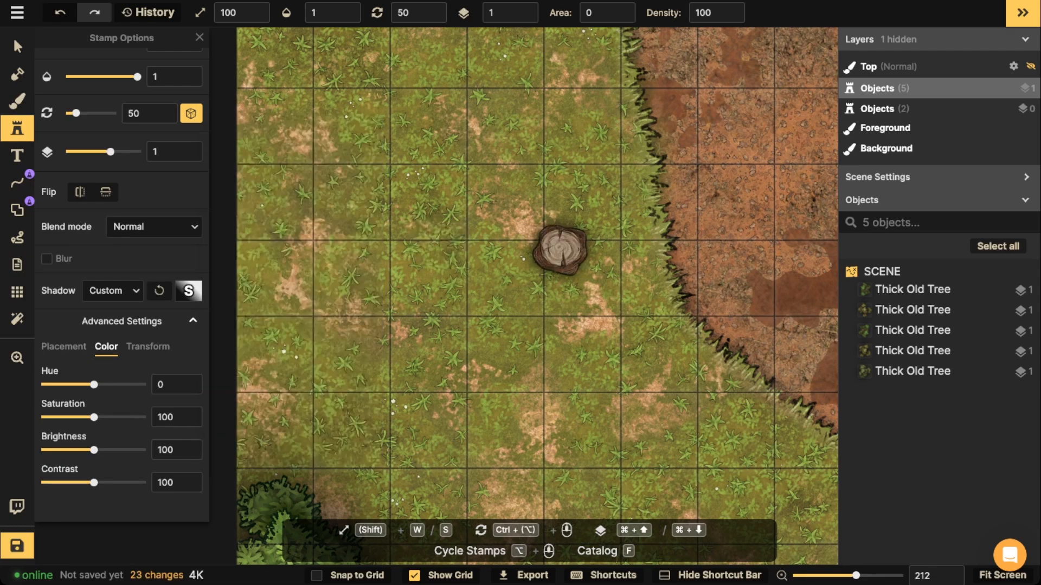
Place two tree stumps on the grass just left of the road's bend, redoing the first placement
scroll(558, 252, "down", 8)
key("space")
left_click_drag(557, 253, 352, 277)
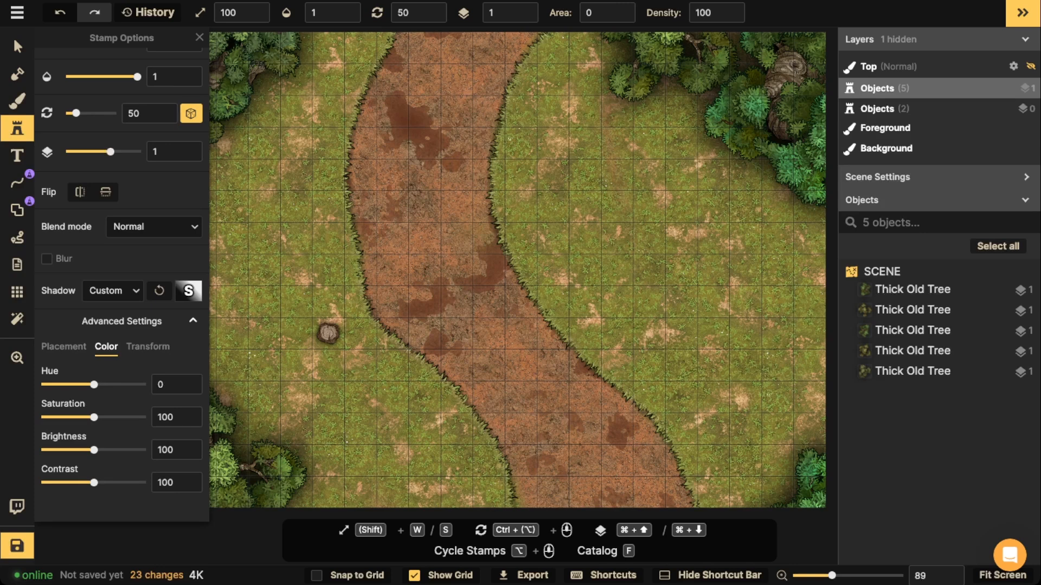
left_click(342, 335)
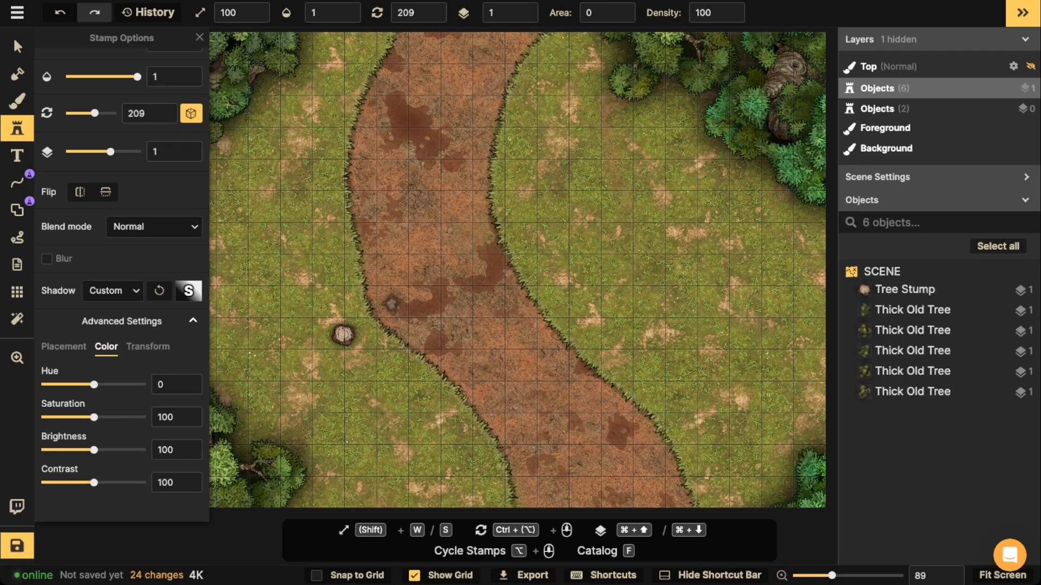
key("super+z")
left_click(328, 334)
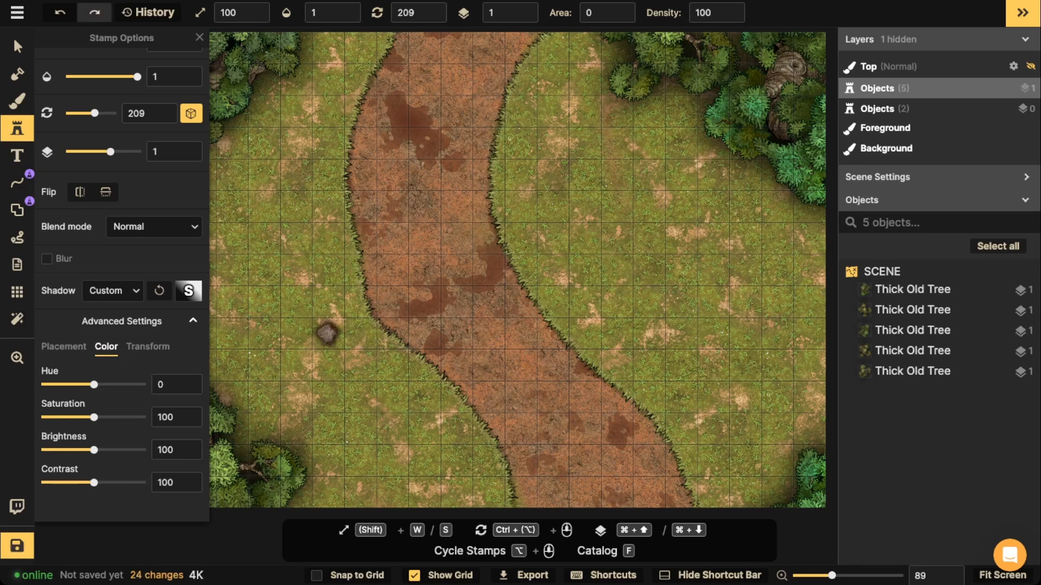
key("Escape")
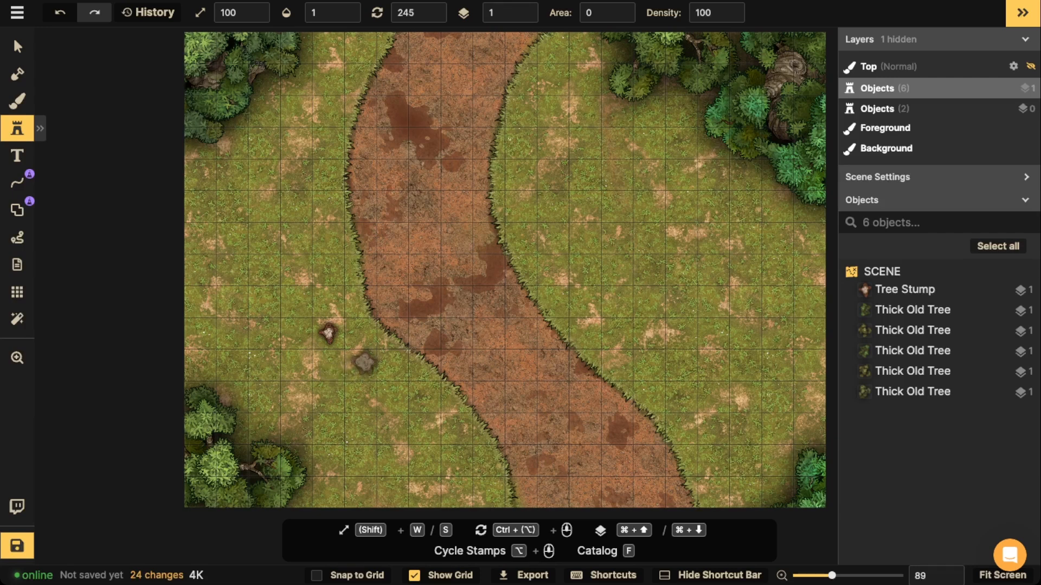
left_click(364, 363)
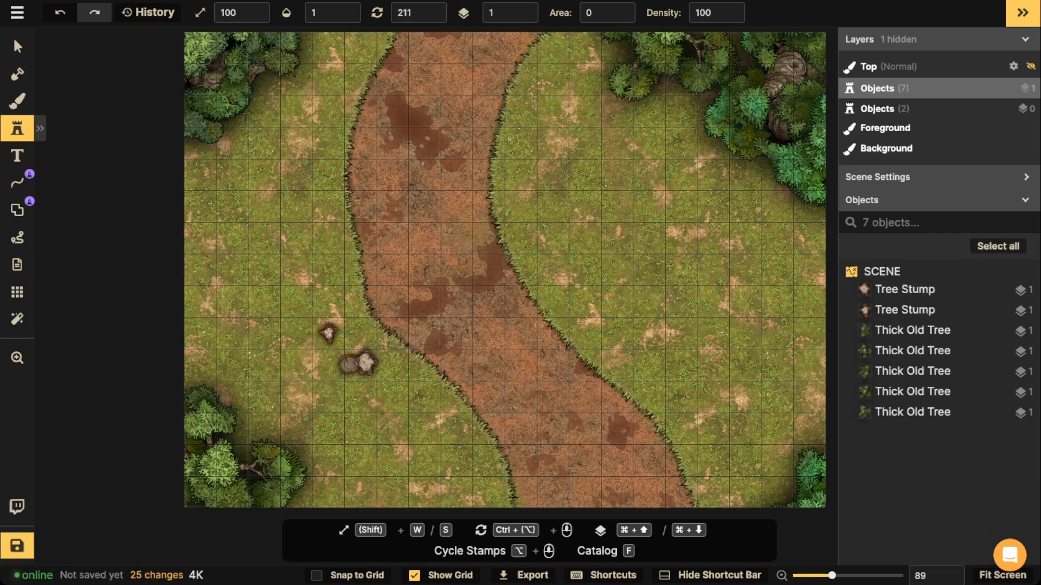
Undo the second stump placement and move the remaining small stump up onto the grass near the map's left edge
key("super+z")
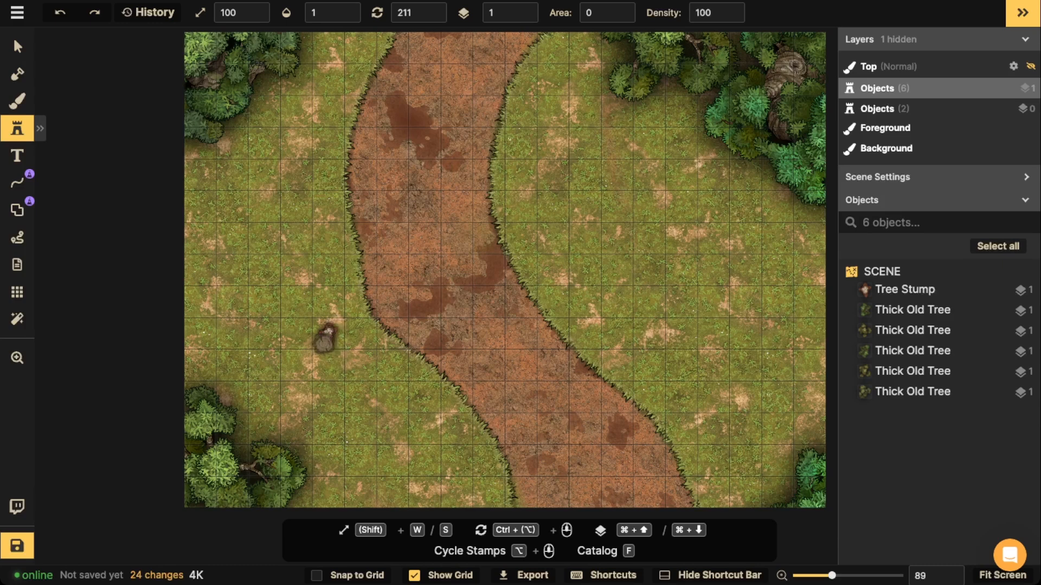
left_click(17, 47)
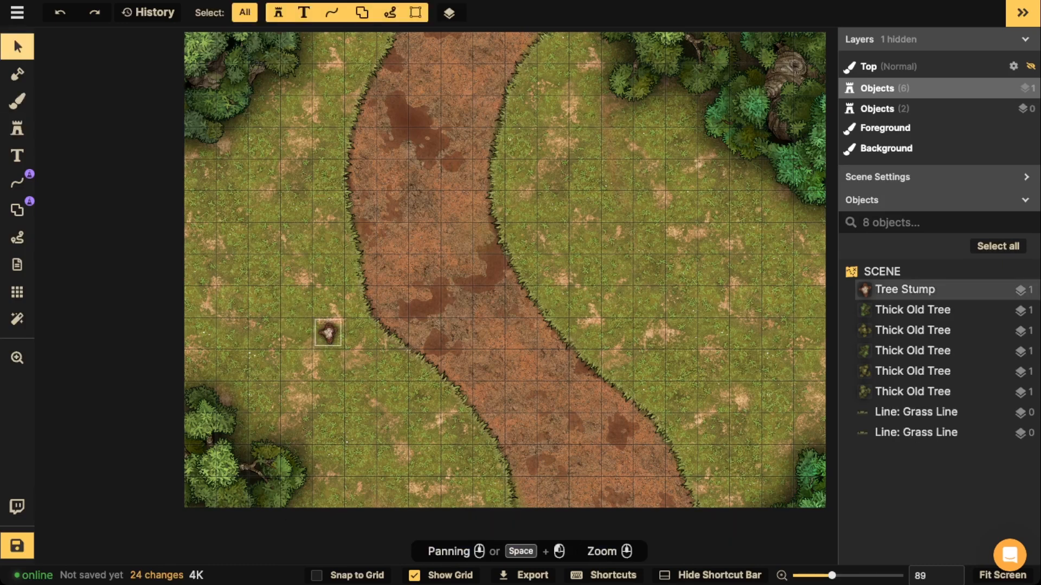
left_click(328, 333)
left_click_drag(328, 334, 234, 206)
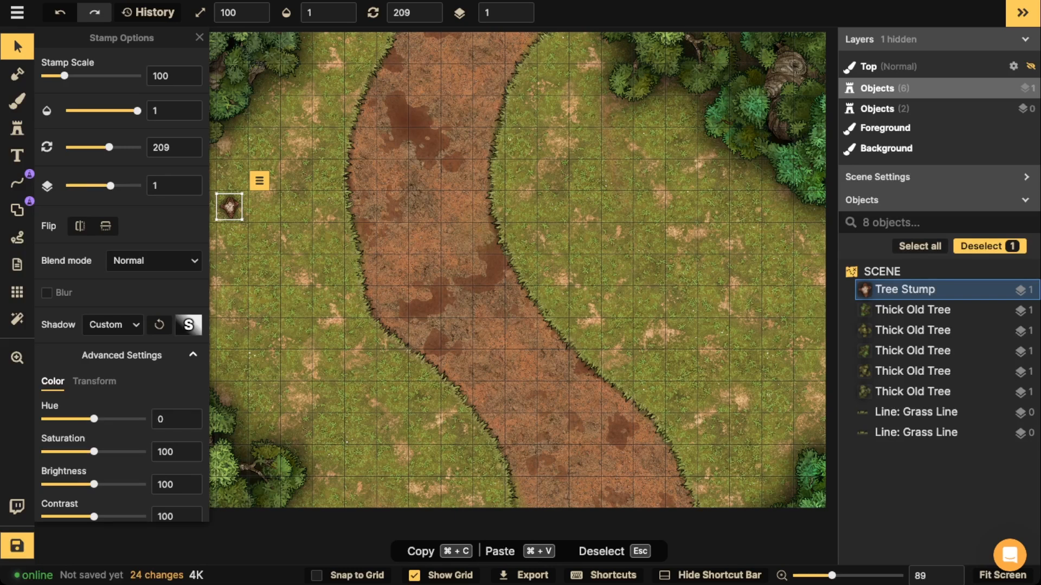
Place a larger tree stump at scale 150 on the grass right of the road
left_click(17, 128)
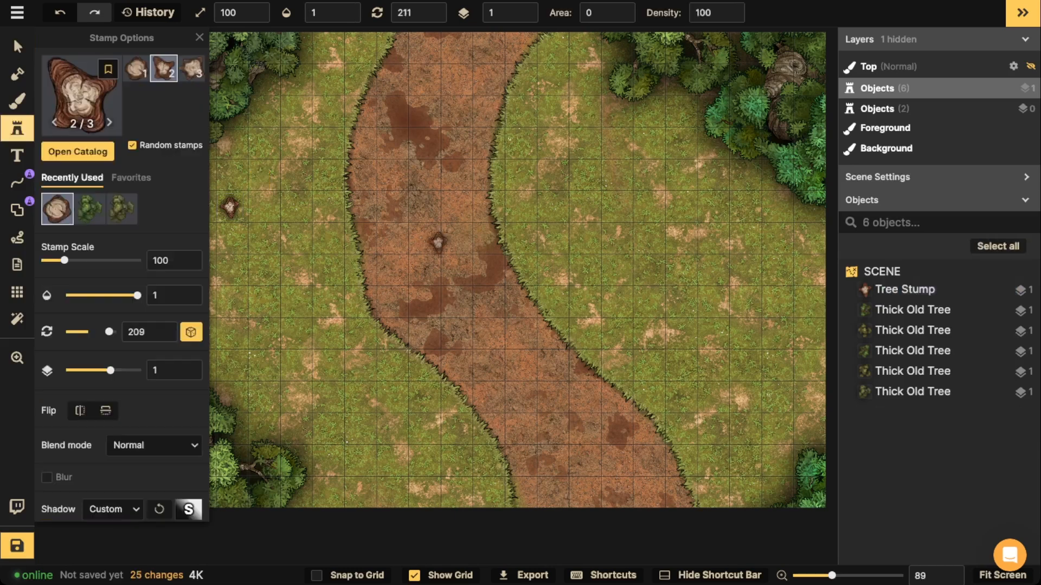
key("space")
left_click_drag(614, 242, 502, 271)
key("w")
key("w")
key("w")
key("w")
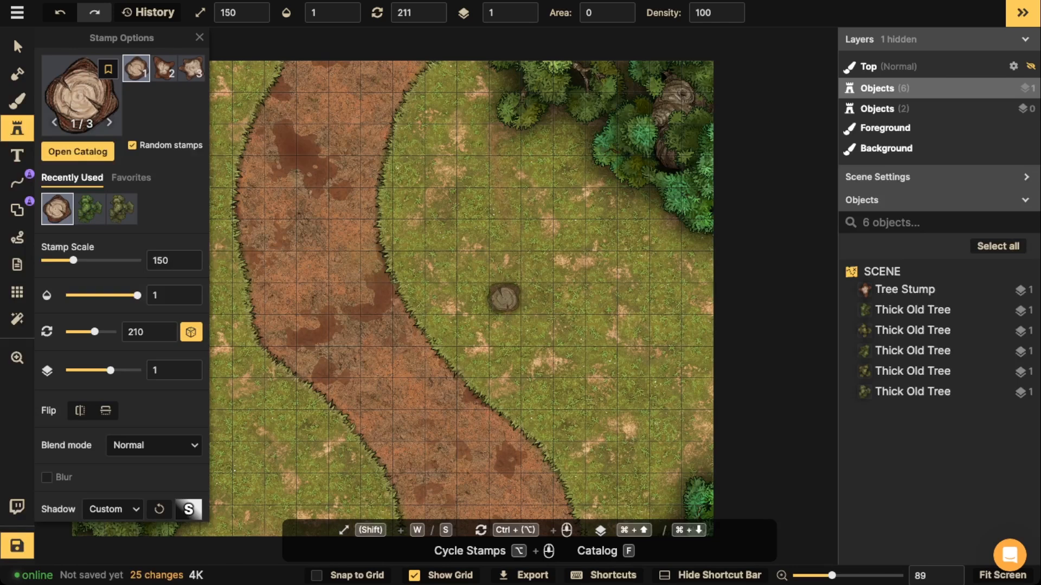
left_click(505, 299)
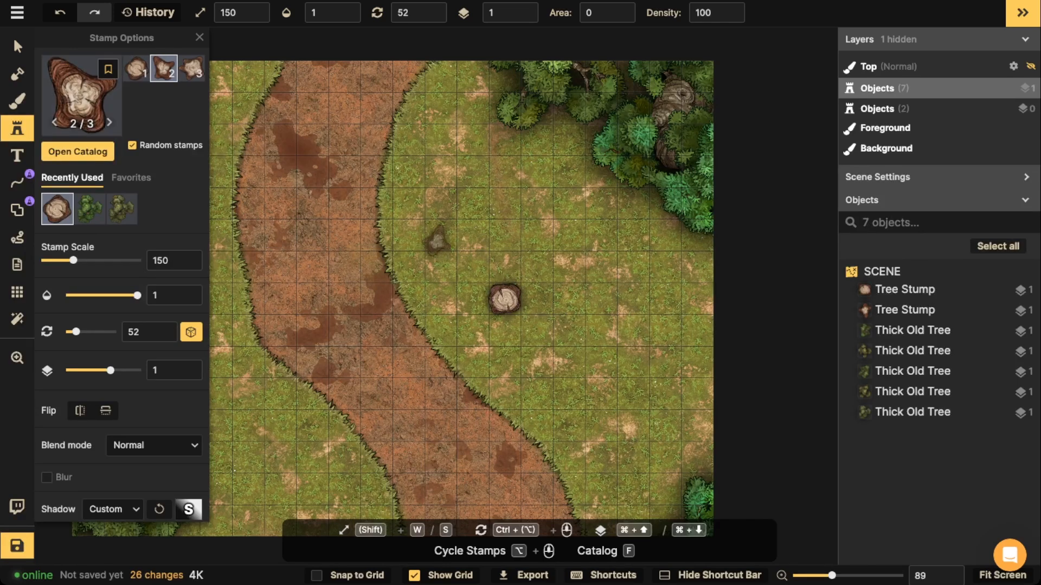
Place a Thick Old Tree stamp at scale 150 on the grass beside the large stump and select it
left_click(90, 209)
left_click(416, 226)
key("v")
left_click(416, 226)
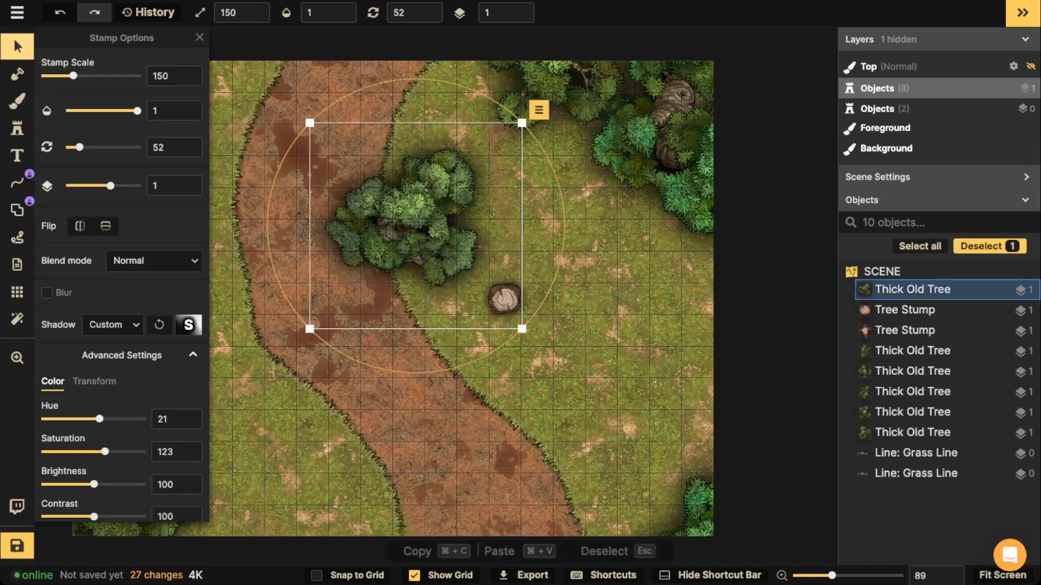
Turn the selected tree into a flat canopy shadow with shadow None, brightness 0 and opacity 0.35
left_click(113, 325)
left_click(103, 347)
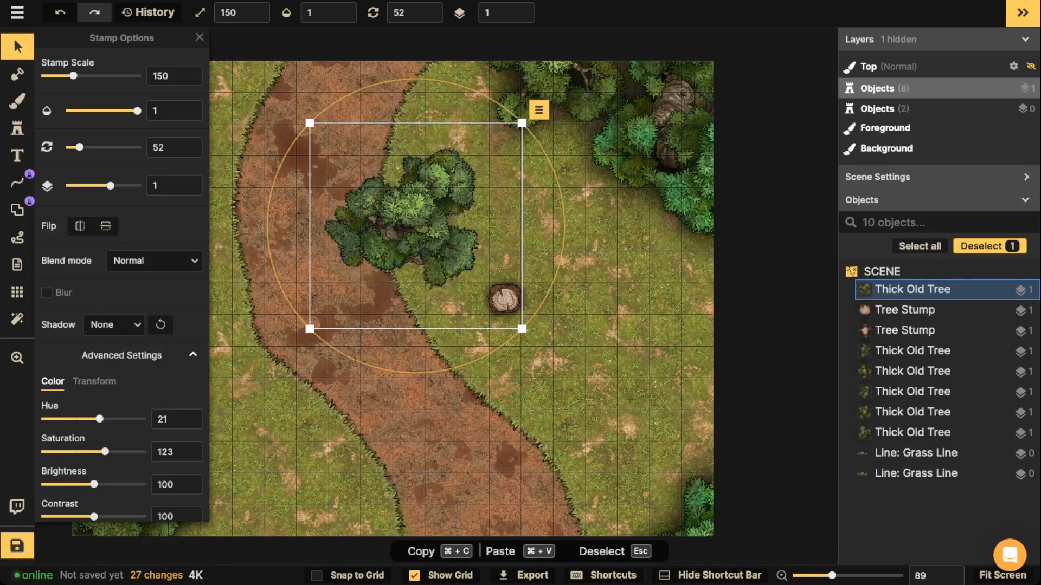
left_click_drag(94, 484, 45, 485)
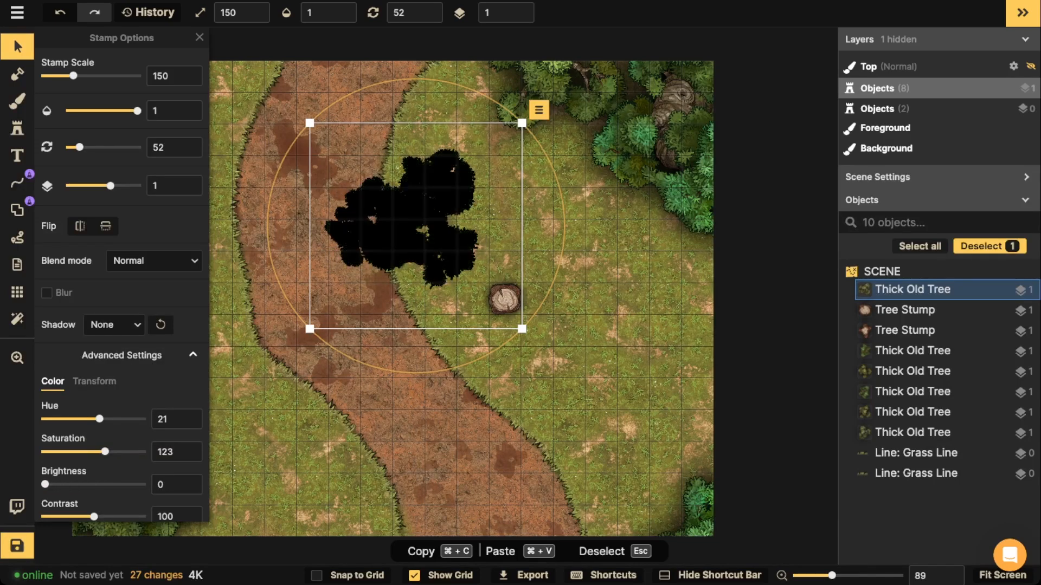
left_click_drag(137, 110, 100, 111)
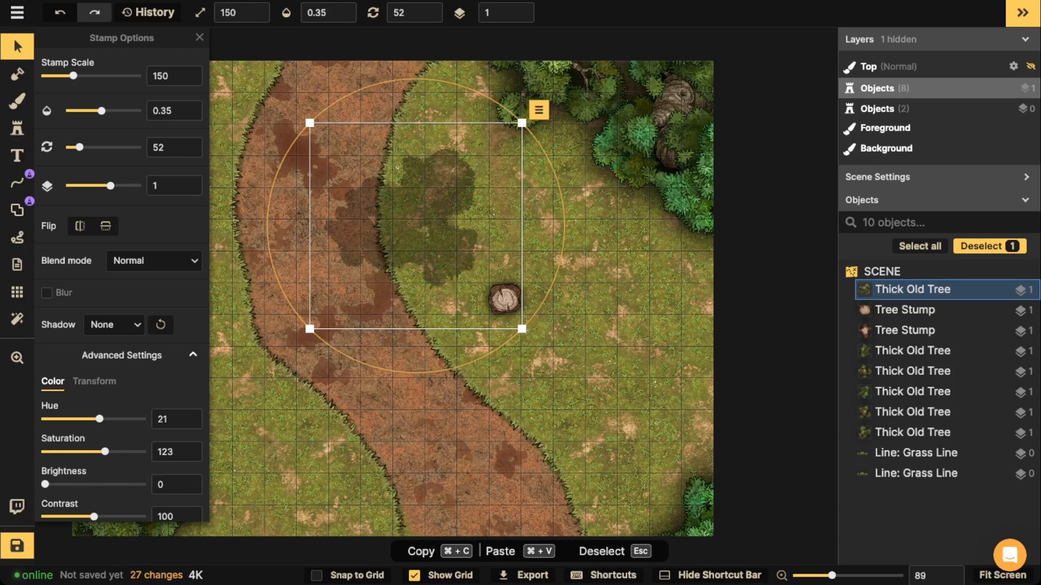
Enlarge the canopy shadow to scale 280 over the large stump and move both toward the map's lower-right corner
left_click_drag(73, 76, 98, 76)
left_click_drag(415, 226, 529, 307)
left_click(505, 299, "shift")
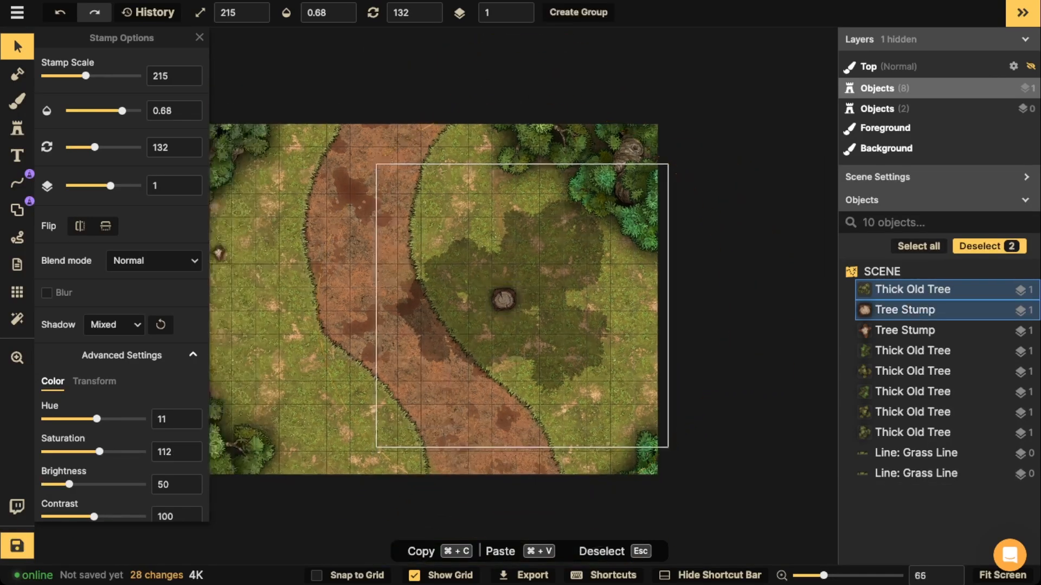
scroll(504, 299, "down", 5)
left_click_drag(543, 395, 599, 370)
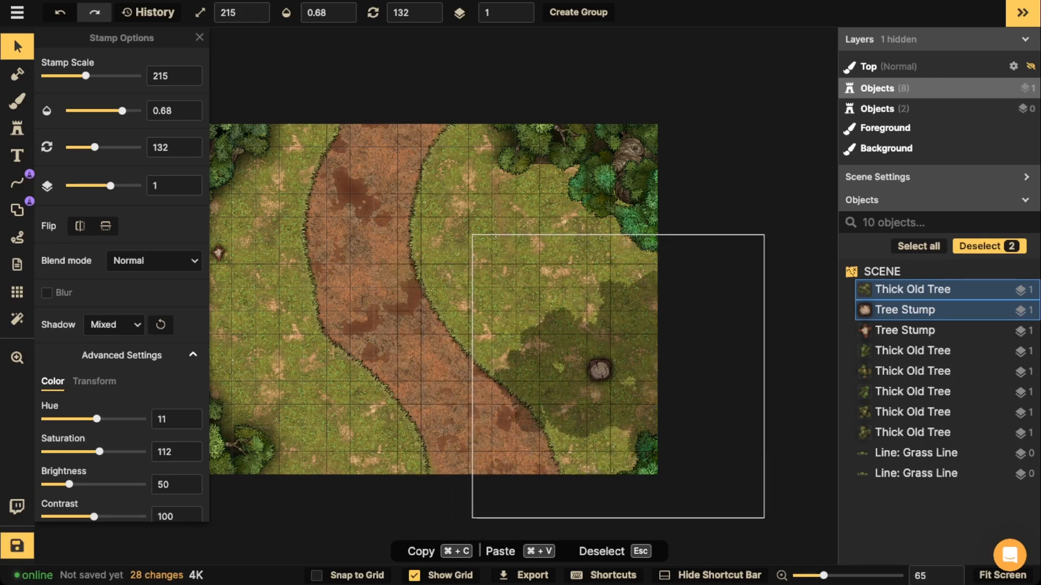
left_click_drag(599, 370, 598, 370)
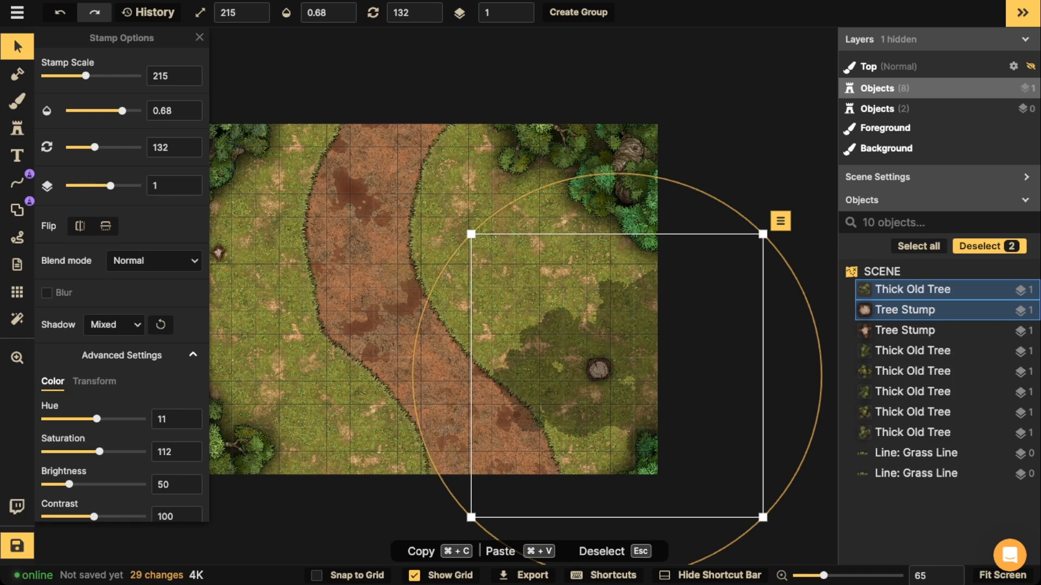
Place a tree stump at scale 130 on the grass beside the tree clump in the map's lower-left corner
scroll(601, 387, "up", 2)
left_click(599, 369)
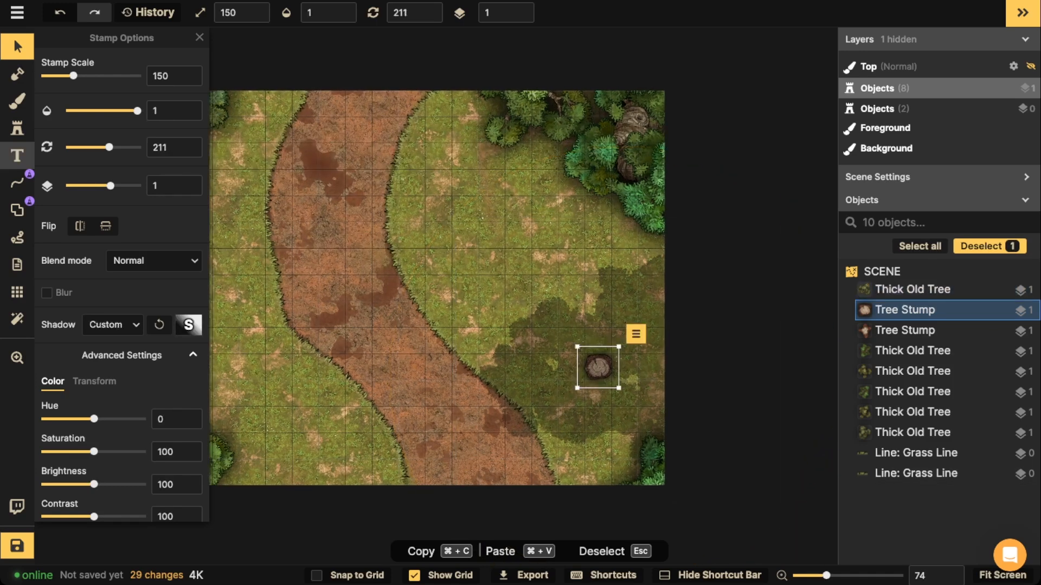
left_click(17, 128)
key("s")
key("s")
key("s")
key("w")
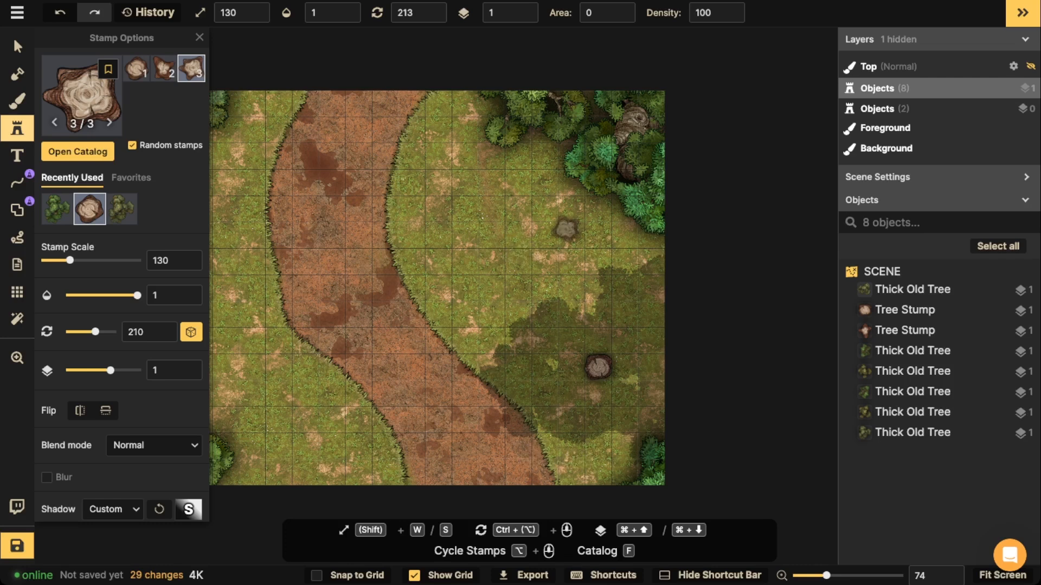
scroll(477, 213, "up", 6)
key("space")
left_click_drag(447, 300, 629, 148)
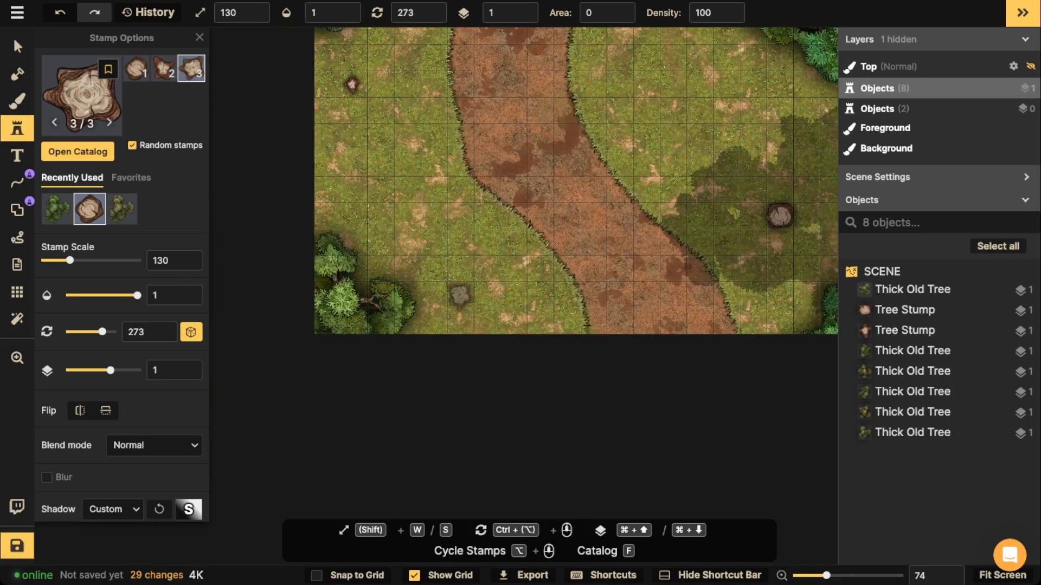
left_click(460, 295)
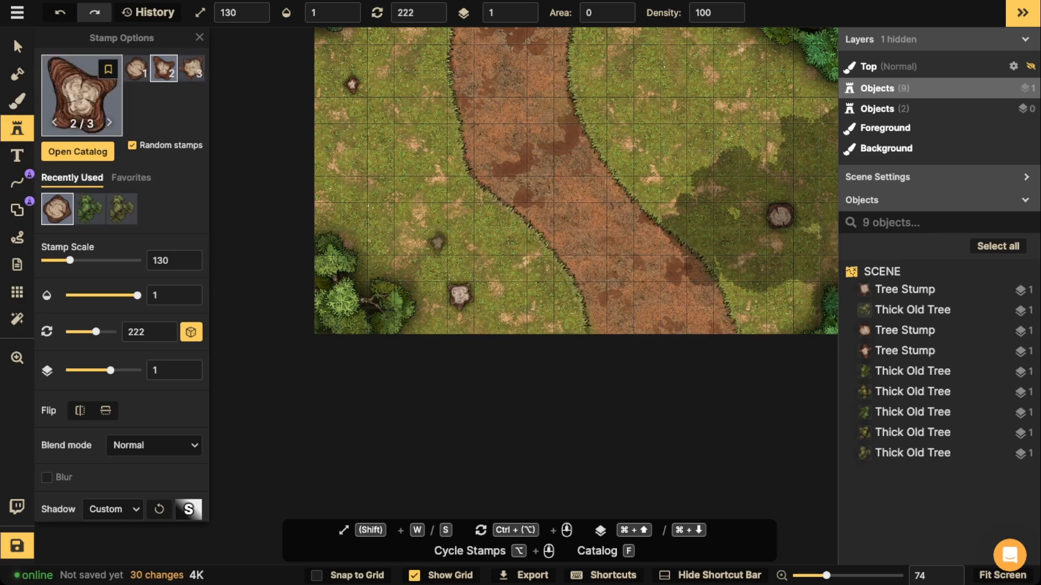
Reuse the canopy shadow settings with shadow None and scale 230 to place a second canopy shadow over the lower-left stump
left_click(17, 47)
left_click(714, 221)
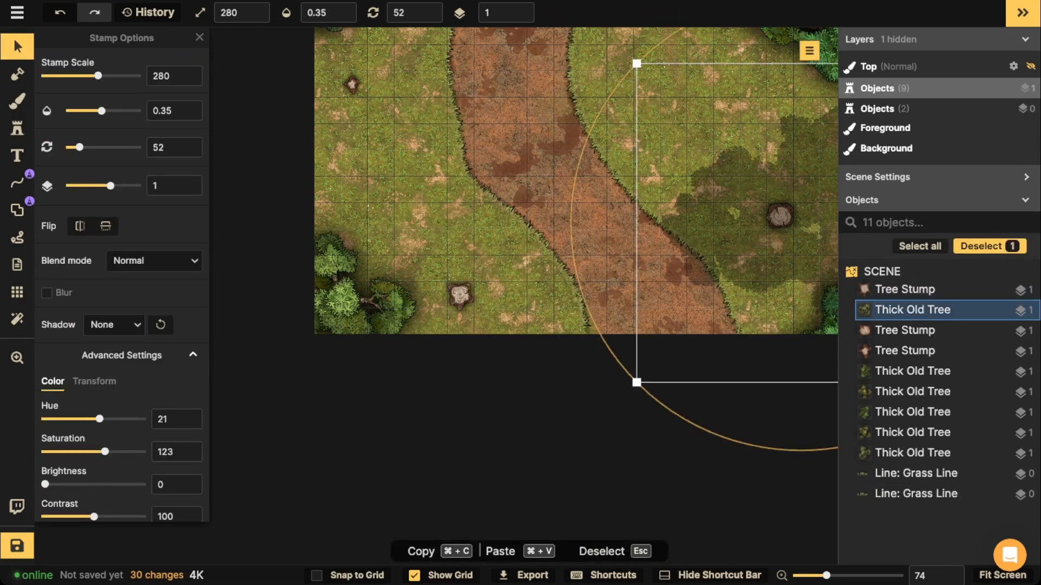
left_click(18, 129)
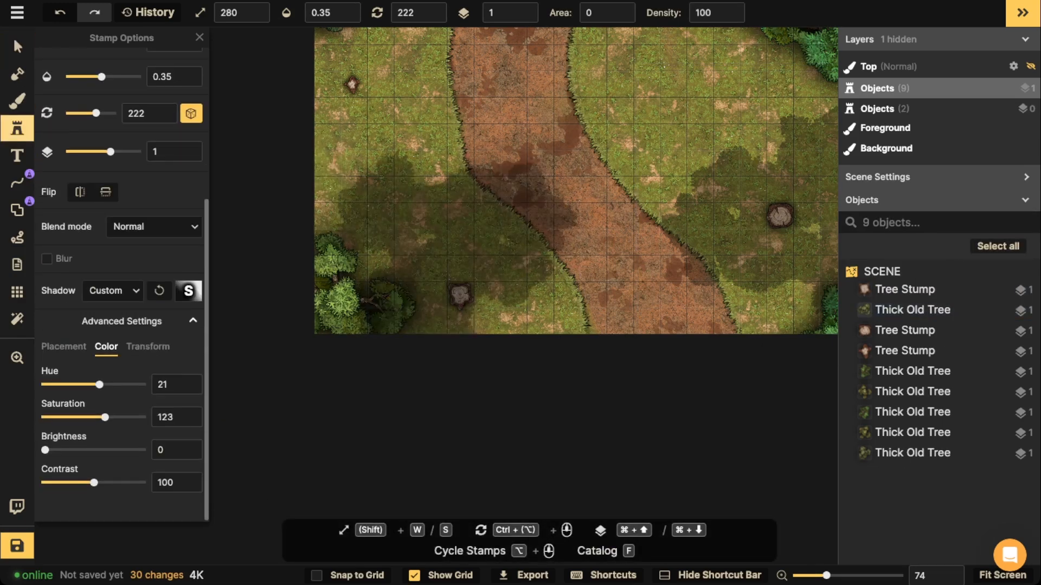
left_click(112, 290)
left_click(100, 312)
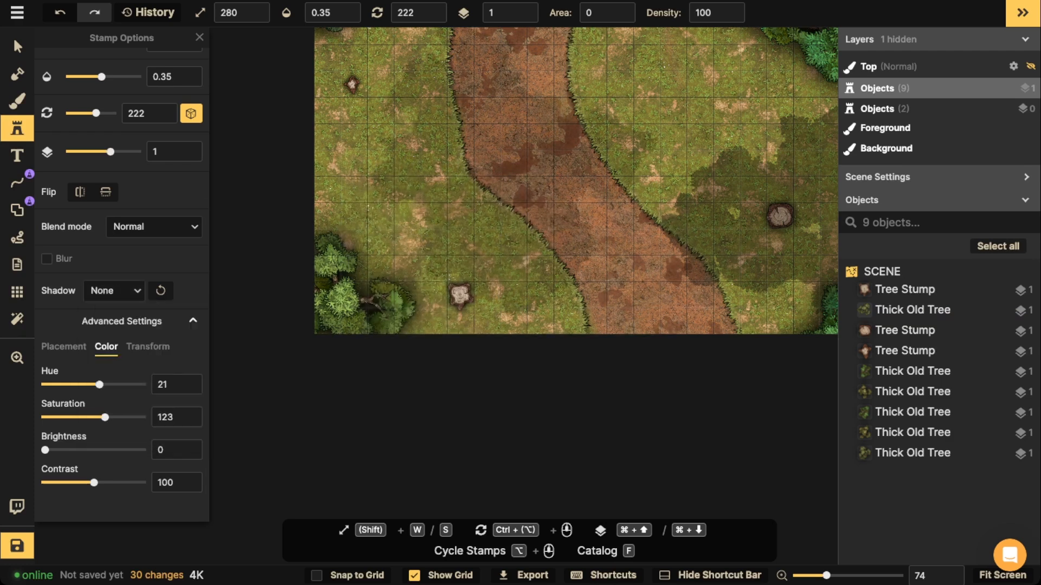
key("s")
key("s")
key("s")
key("s")
key("s")
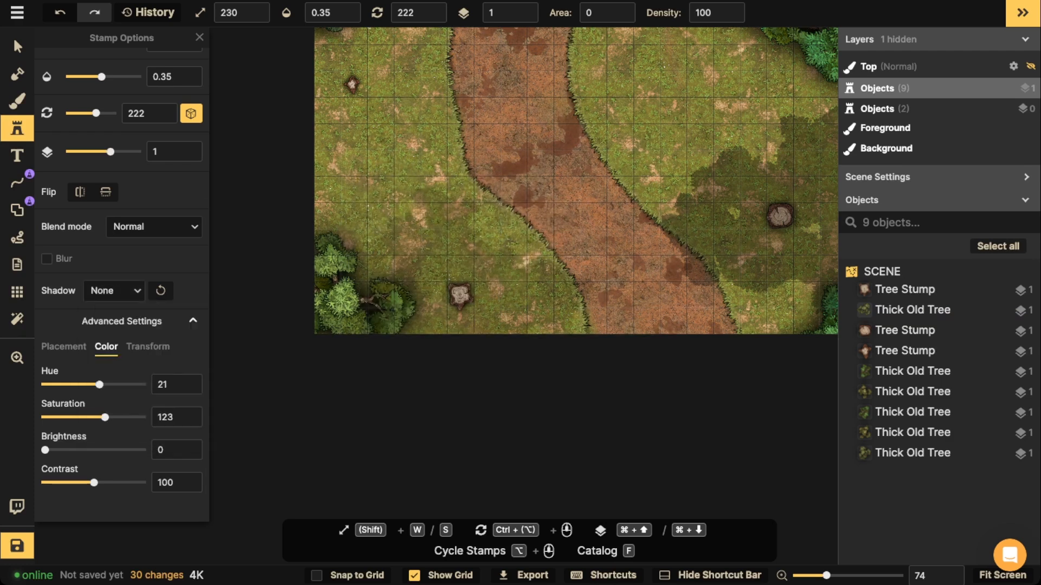
left_click(458, 301)
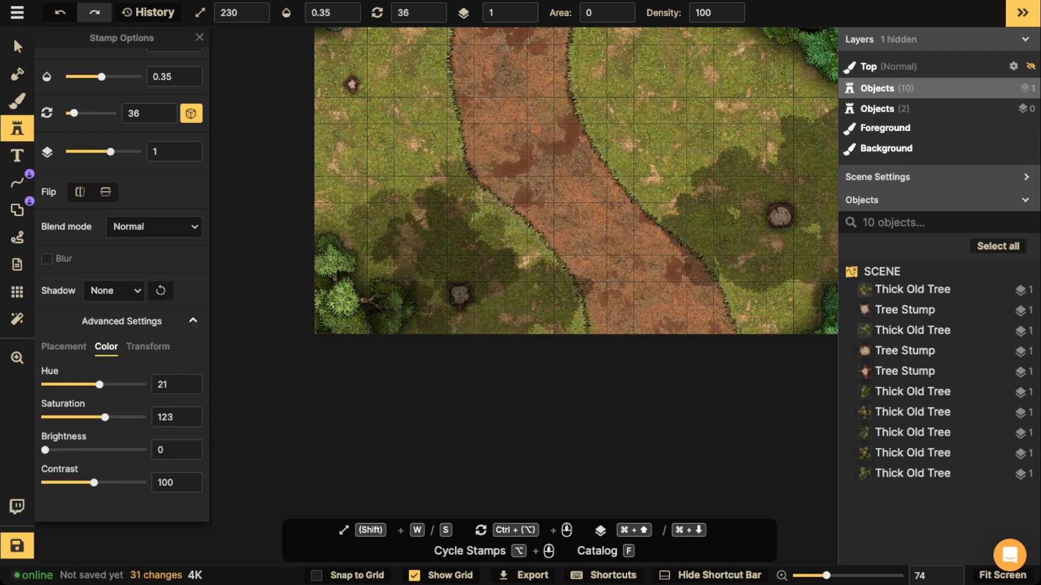
Raise the canopy shadow over the lower-left stump to layer 5
left_click(17, 46)
left_click(521, 7)
left_click(521, 7)
left_click(521, 6)
left_click(521, 6)
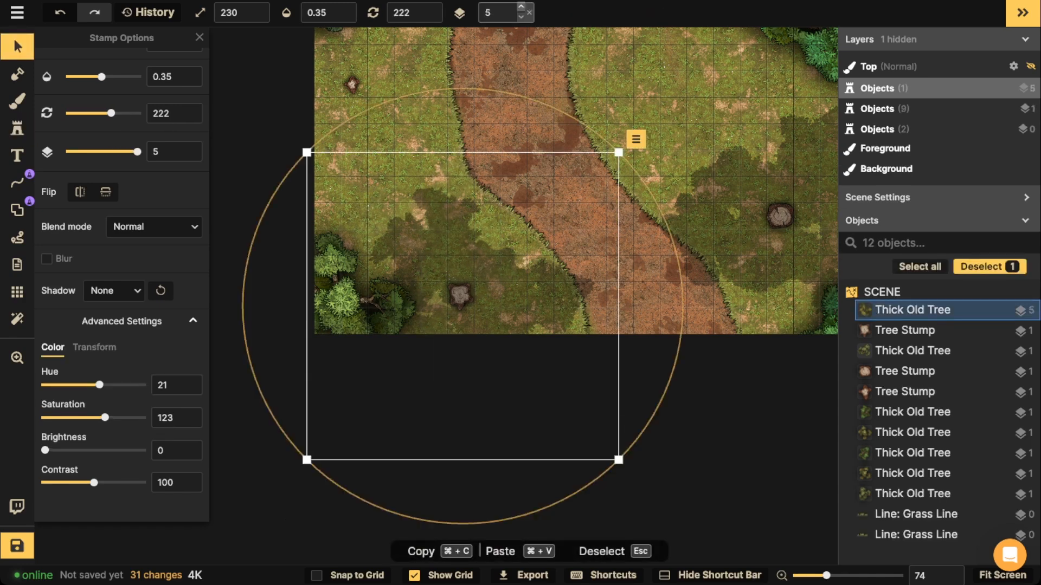
Set the canopy shadow over the lower-right stump to layer 5 as well
left_click(699, 255)
left_click_drag(699, 254, 531, 270)
left_click(585, 233)
double_click(496, 12)
type("5")
left_click_drag(640, 217, 617, 263)
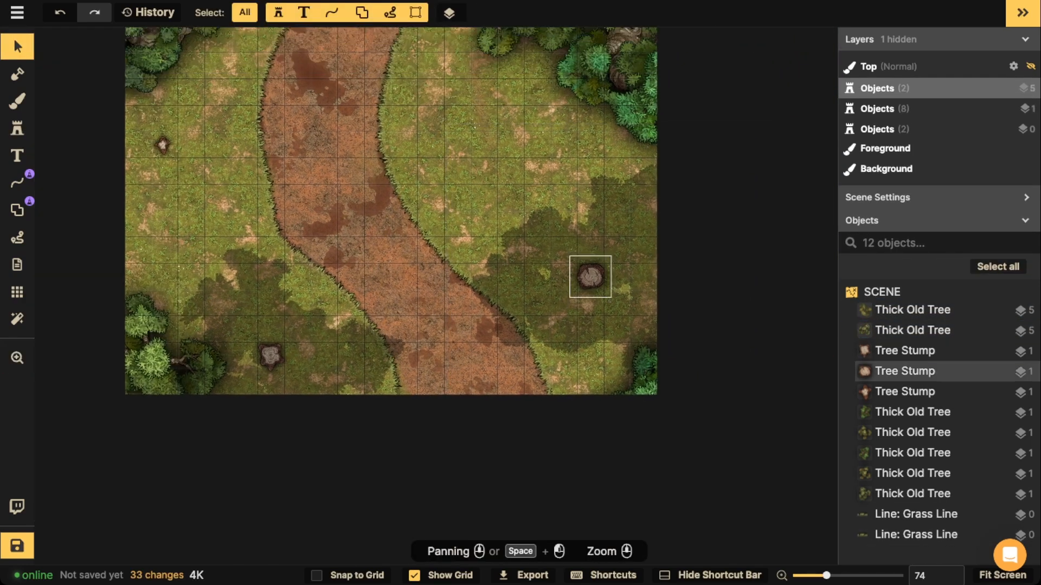
Try a Burnt Stump stamp at scale 150 above the lower-right stump and delete it
left_click(591, 277)
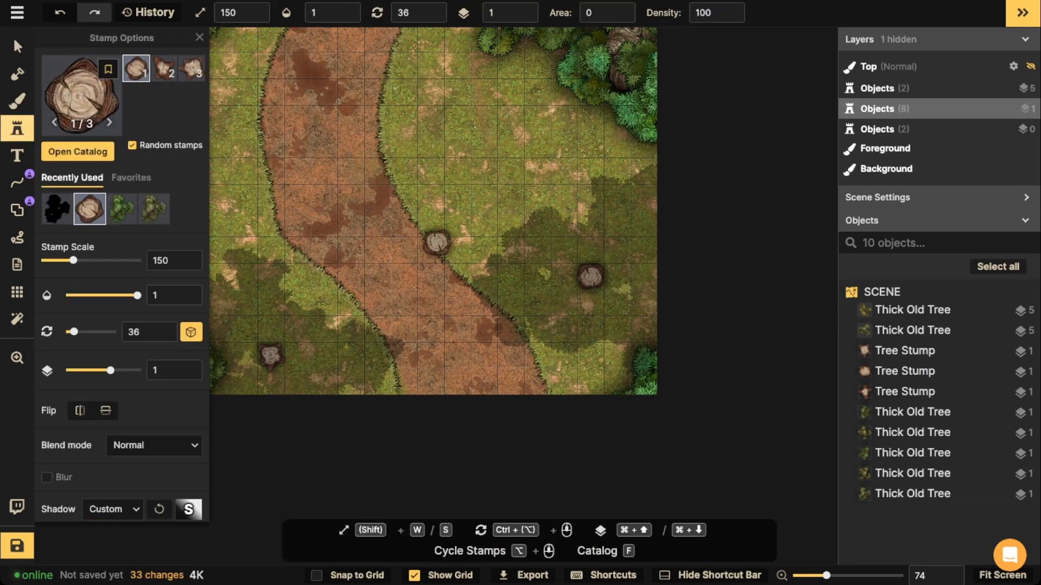
left_click(17, 130)
left_click(242, 409)
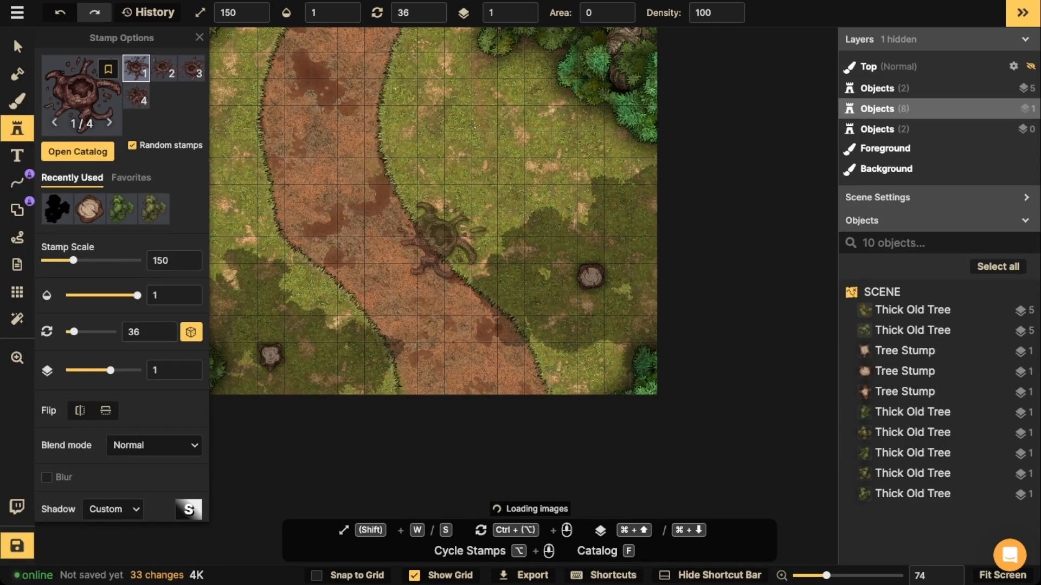
left_click(523, 209)
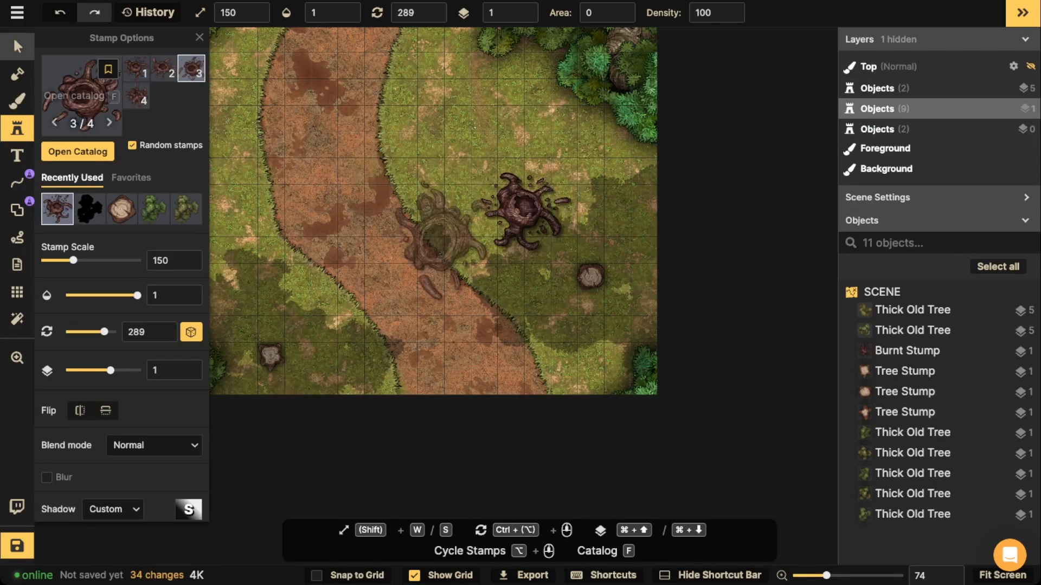
left_click(18, 46)
left_click(524, 209)
left_click_drag(523, 208, 534, 217)
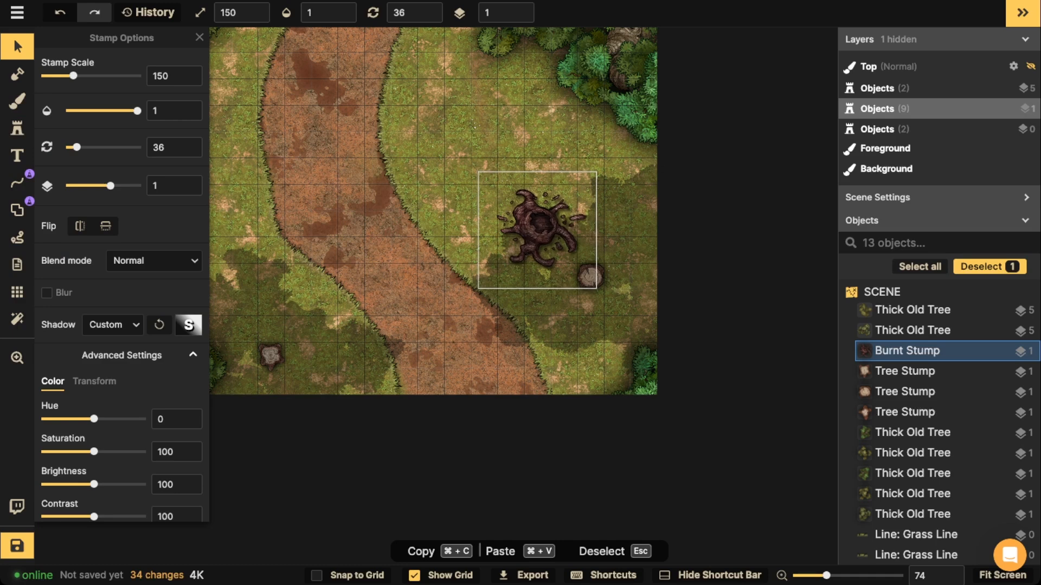
mouse_move(534, 217)
left_mouse_down()
mouse_move(542, 227)
mouse_move(529, 208)
mouse_move(542, 233)
mouse_move(521, 209)
mouse_move(537, 233)
left_mouse_up()
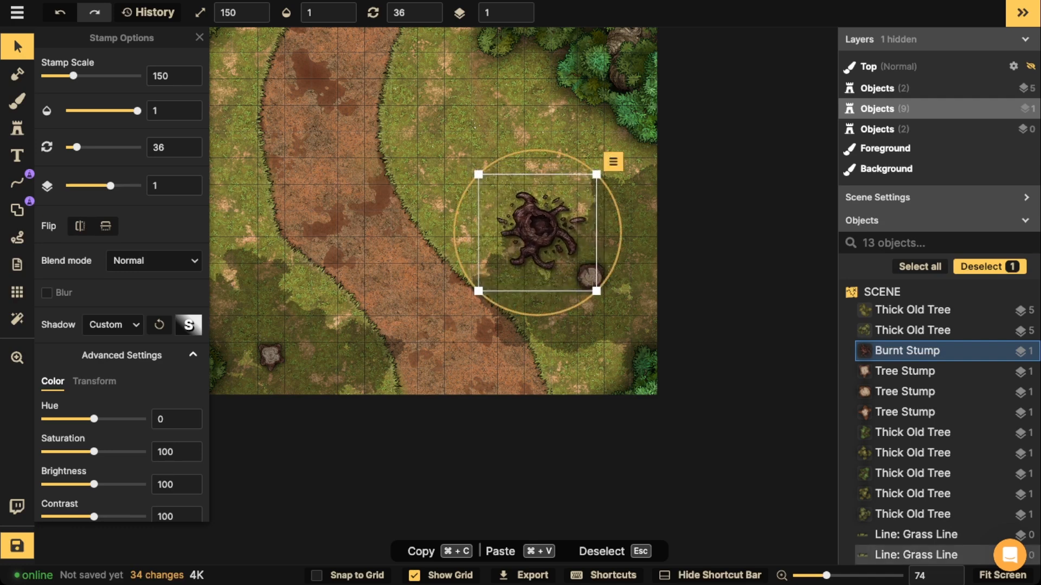
key("Delete")
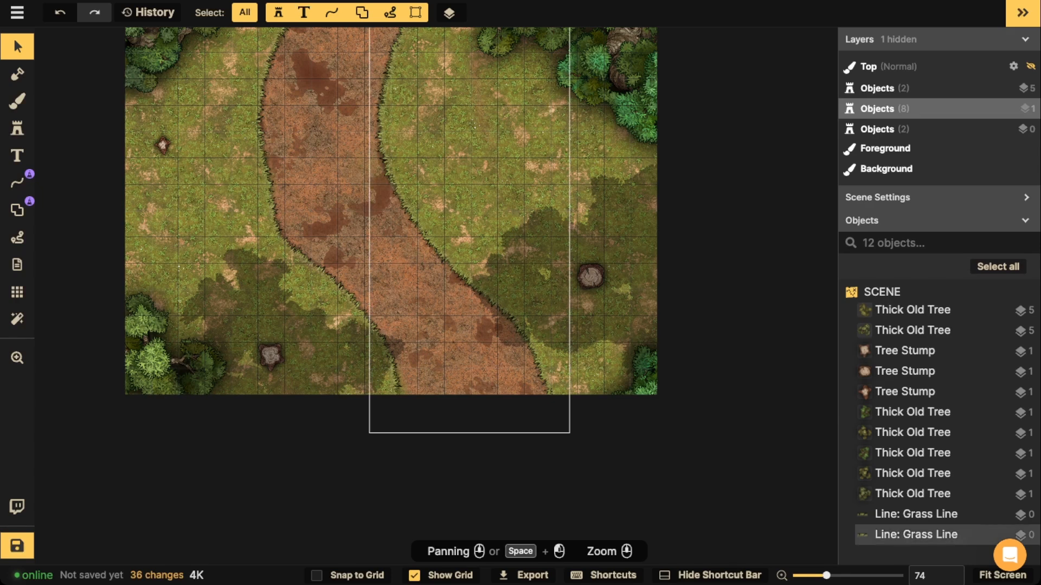
Move the small stump on the map's left side slightly down and toward the road
scroll(574, 238, "down", 2)
left_click_drag(553, 244, 613, 269)
left_click_drag(528, 298, 555, 384)
left_click_drag(274, 261, 297, 286)
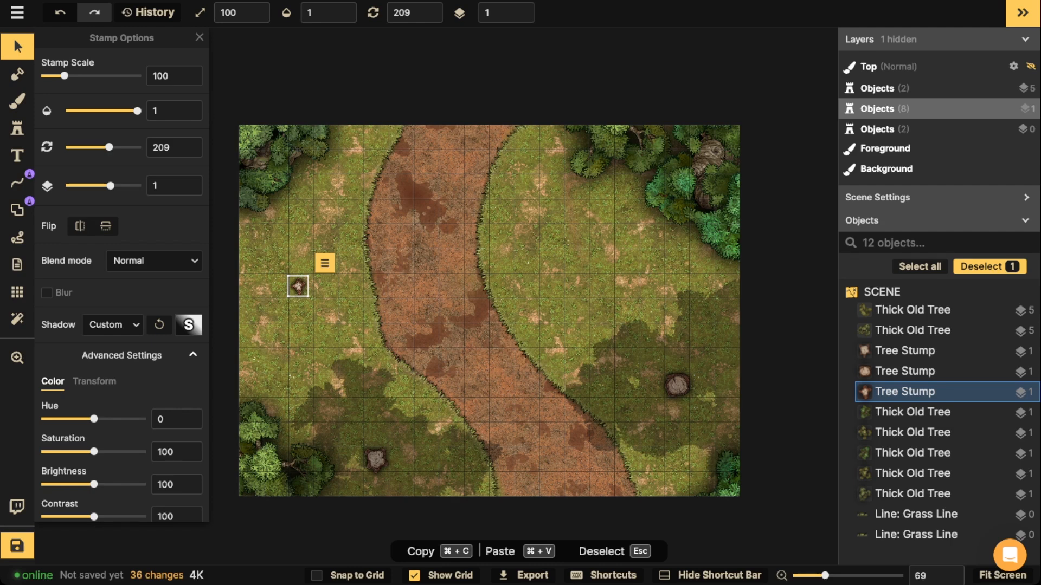
Draw a white freehand loop with stroke size 500 around the road's bend and delete it
scroll(446, 306, "up", 5)
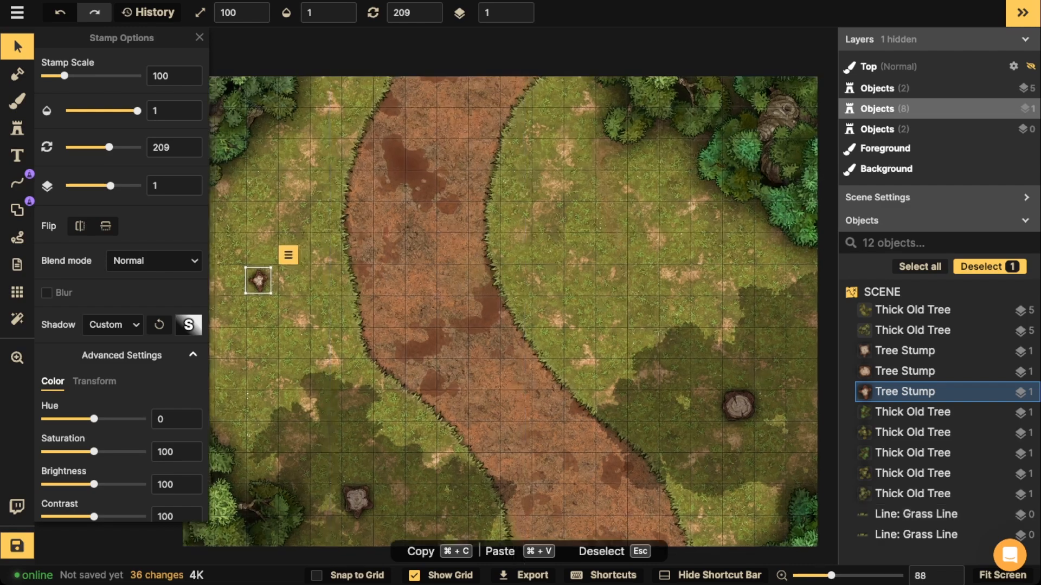
left_click(17, 183)
left_click(177, 239)
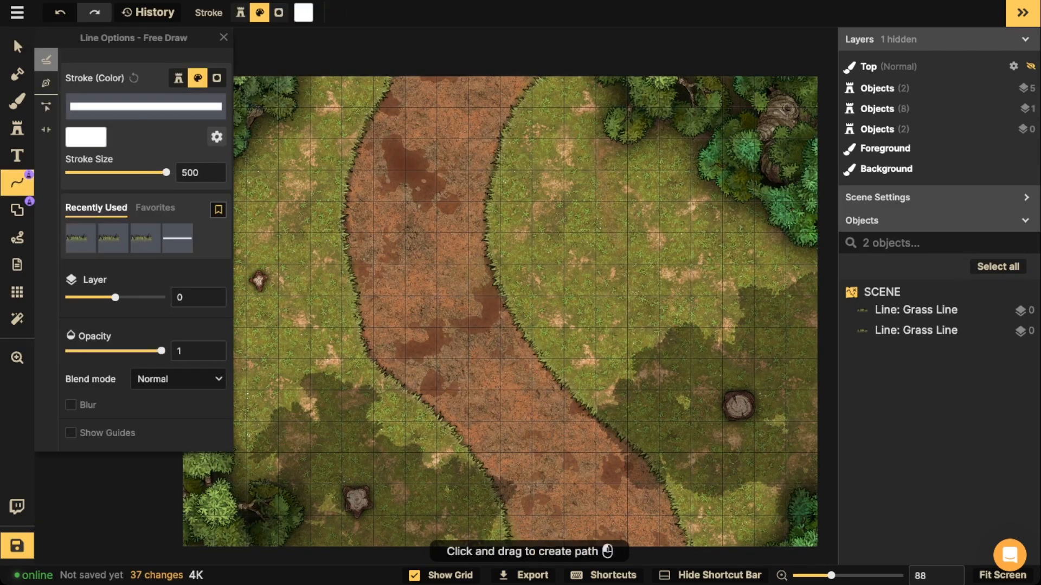
mouse_move(508, 252)
left_mouse_down()
mouse_move(292, 334)
mouse_move(590, 330)
mouse_move(494, 252)
left_mouse_up()
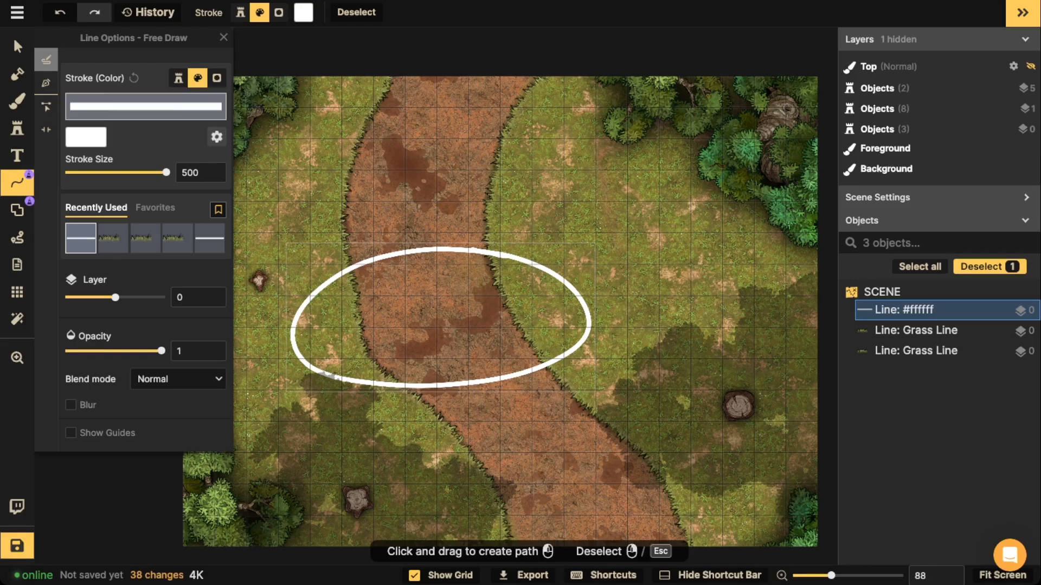
left_click(17, 47)
key("Delete")
scroll(392, 240, "down", 2)
left_click_drag(393, 240, 480, 240)
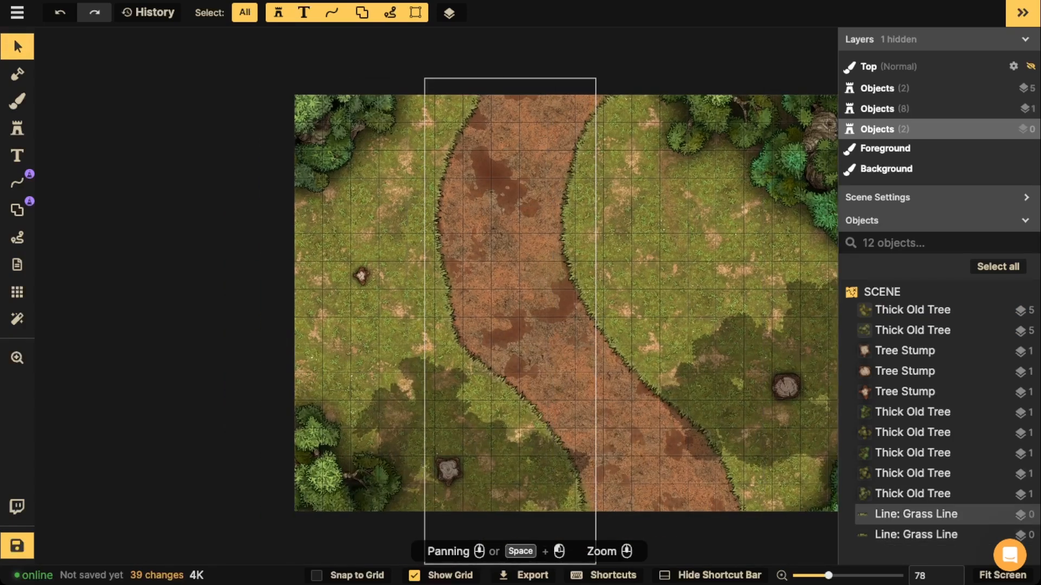
left_click(442, 249)
left_click_drag(650, 304, 597, 298)
key("Escape")
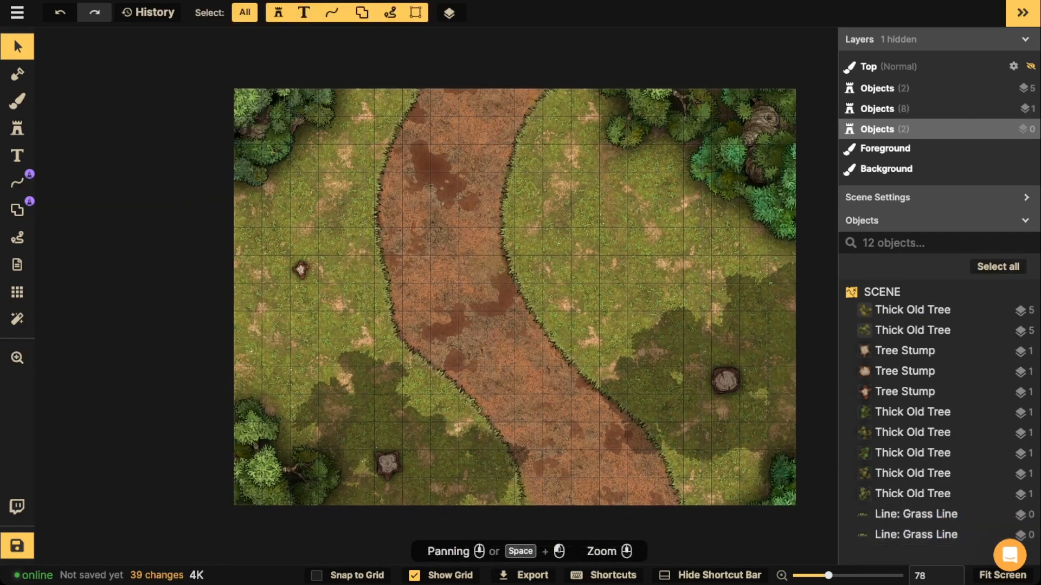
Search the stamp catalog for "log" and choose the dark log stamp from the Hell: Terrain pack
left_click(17, 129)
left_click(82, 96)
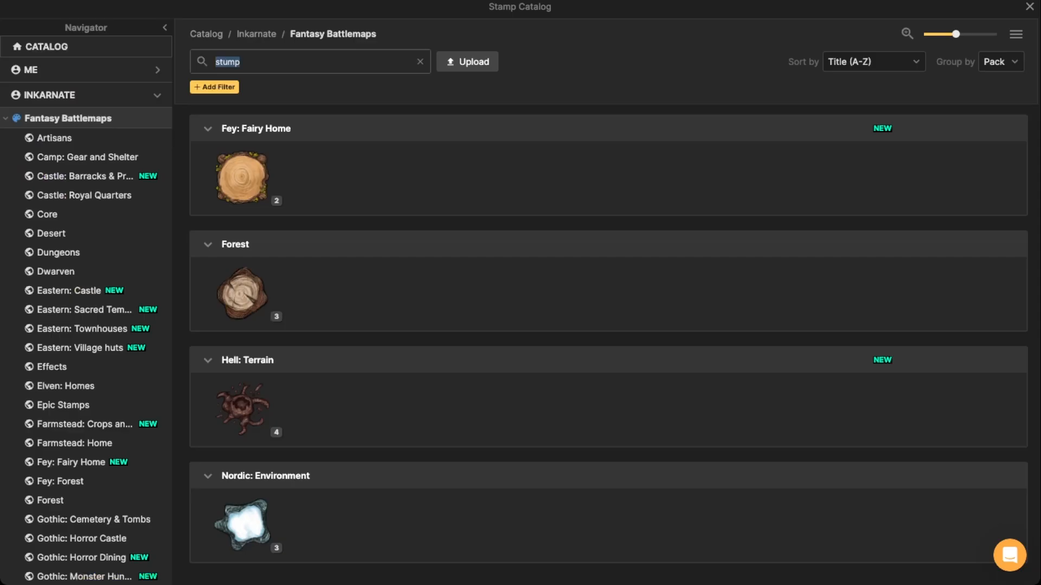
type("log")
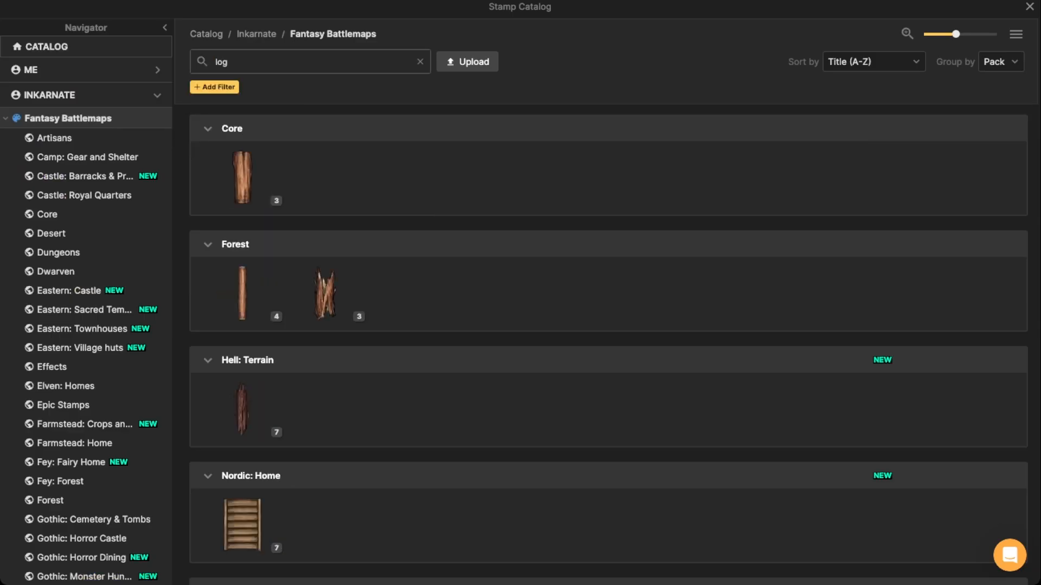
left_click(243, 409)
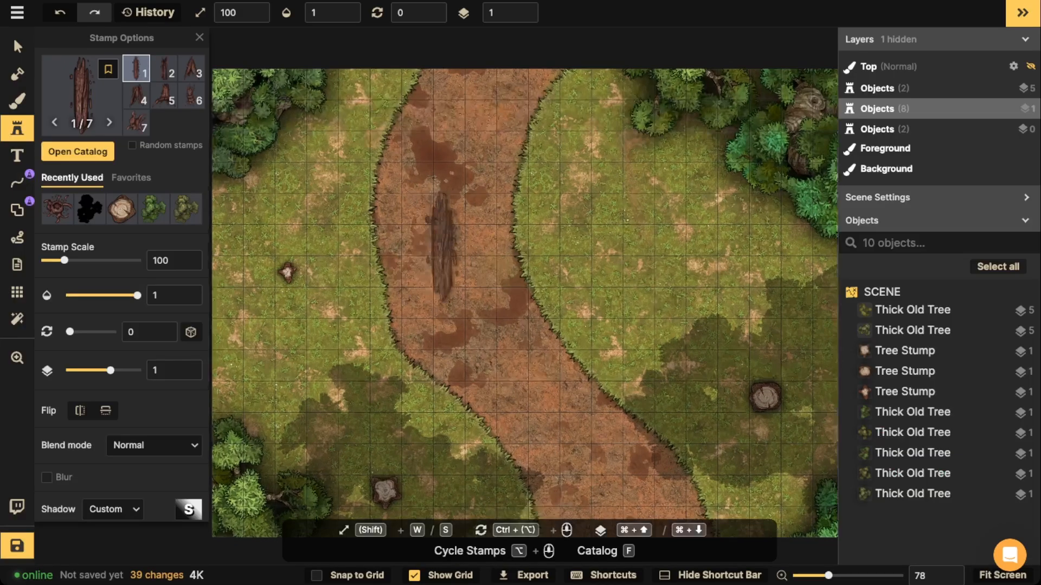
Set the log stamp's colour hue to 15 in its advanced settings
scroll(454, 227, "up", 5)
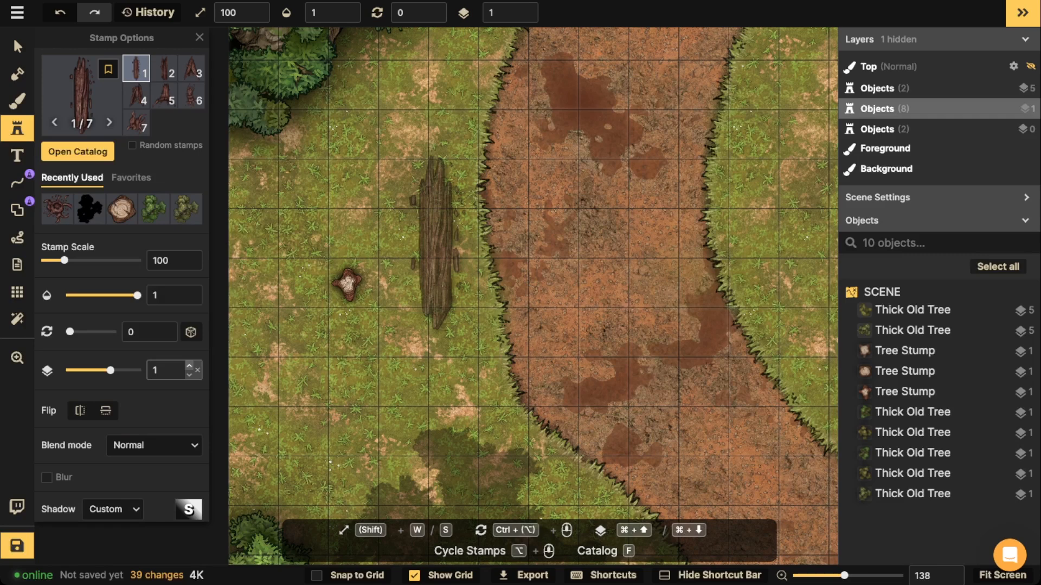
scroll(174, 372, "down", 4)
left_click_drag(94, 384, 95, 385)
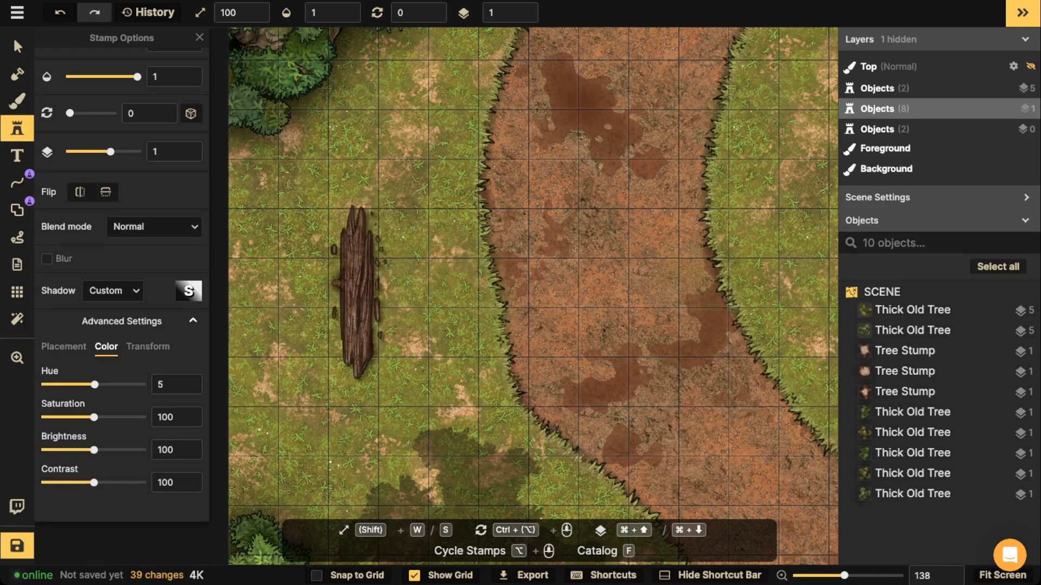
left_click_drag(95, 385, 96, 385)
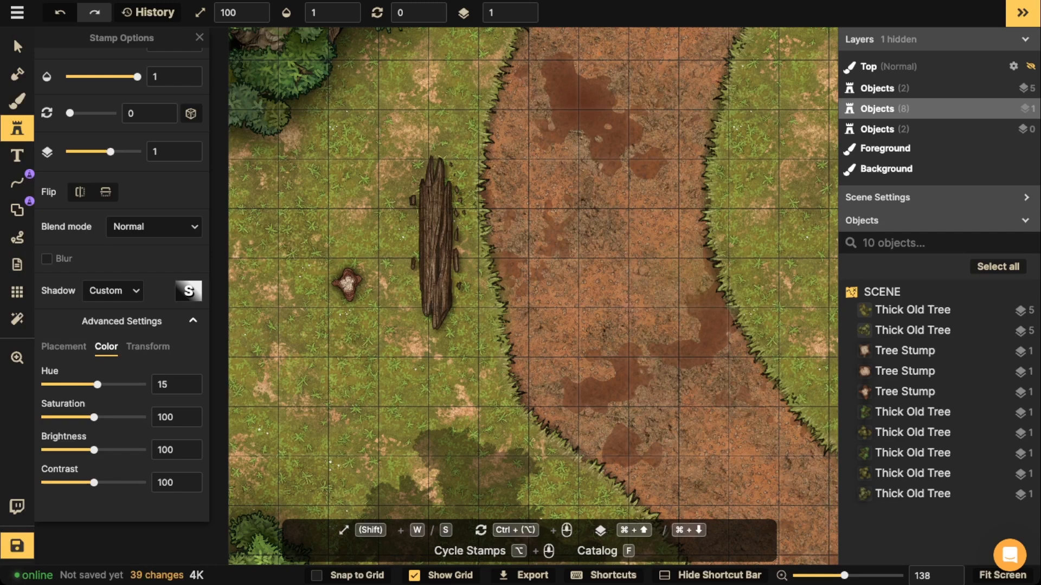
Rotate the log stamp to 45 degrees while trying a copy above and left of the lower-right stump, and delete that copy
scroll(374, 271, "down", 3)
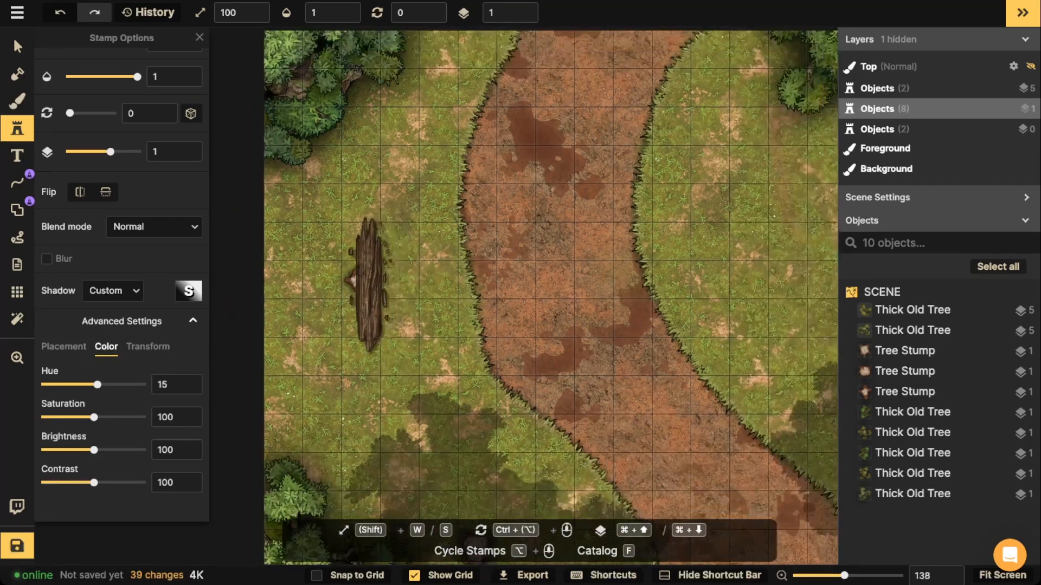
scroll(362, 282, "down", 5)
scroll(545, 292, "up", 3)
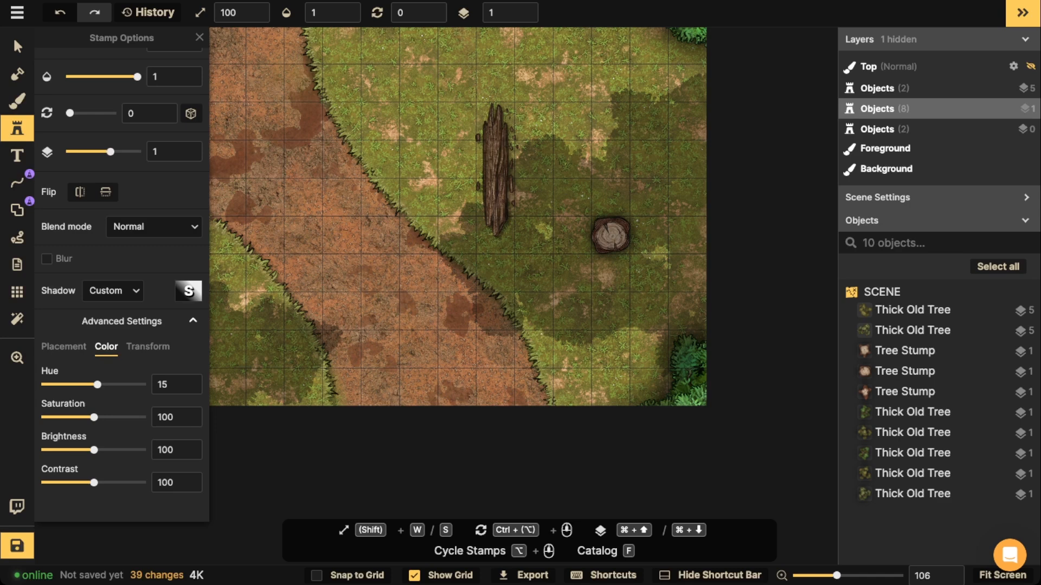
key("space")
left_click_drag(536, 205, 528, 245)
scroll(528, 213, "down", 2)
scroll(528, 211, "down", 18)
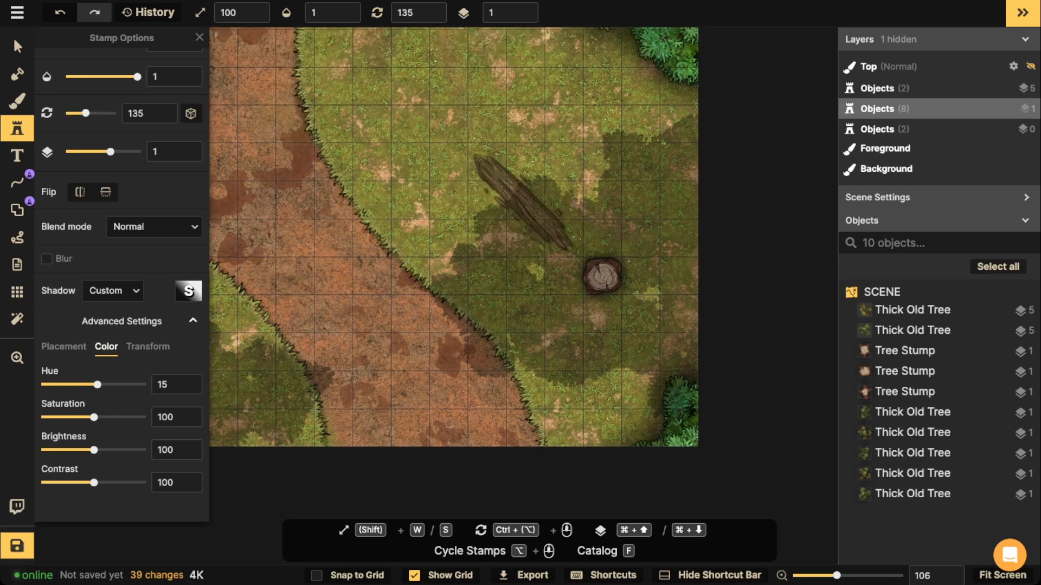
scroll(539, 189, "down", 3)
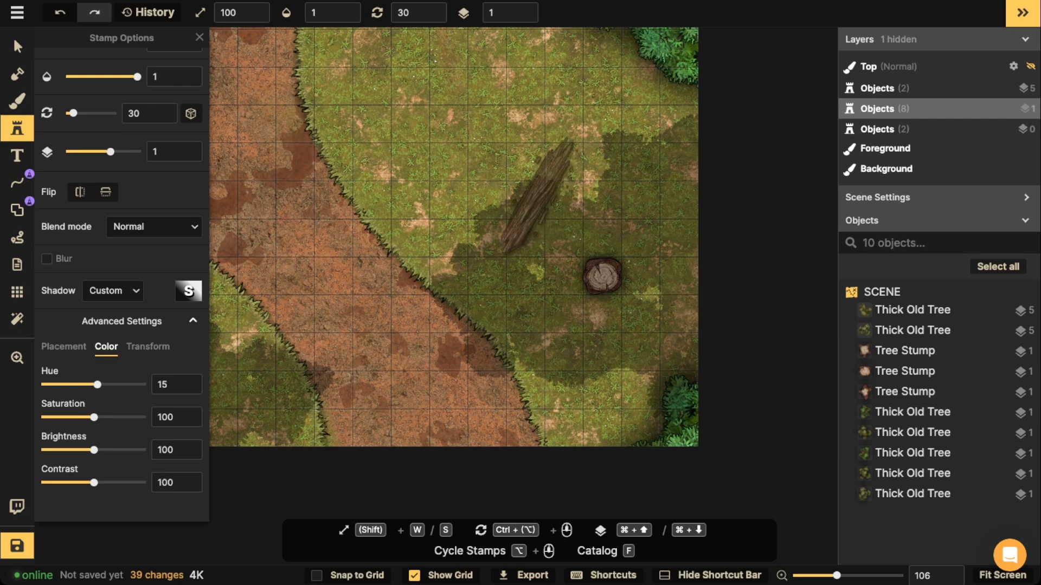
left_click(538, 189)
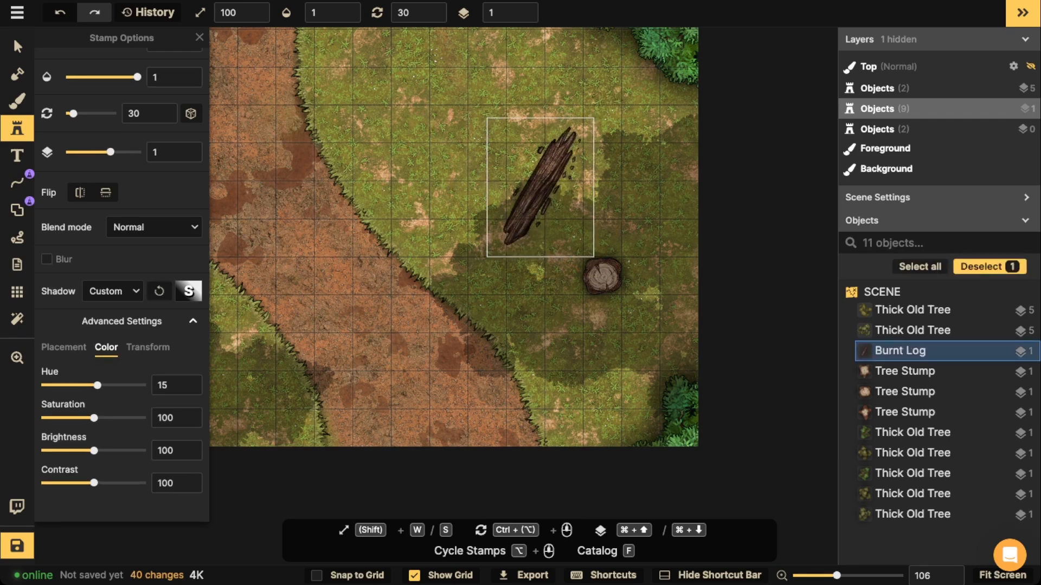
scroll(545, 196, "up", 1)
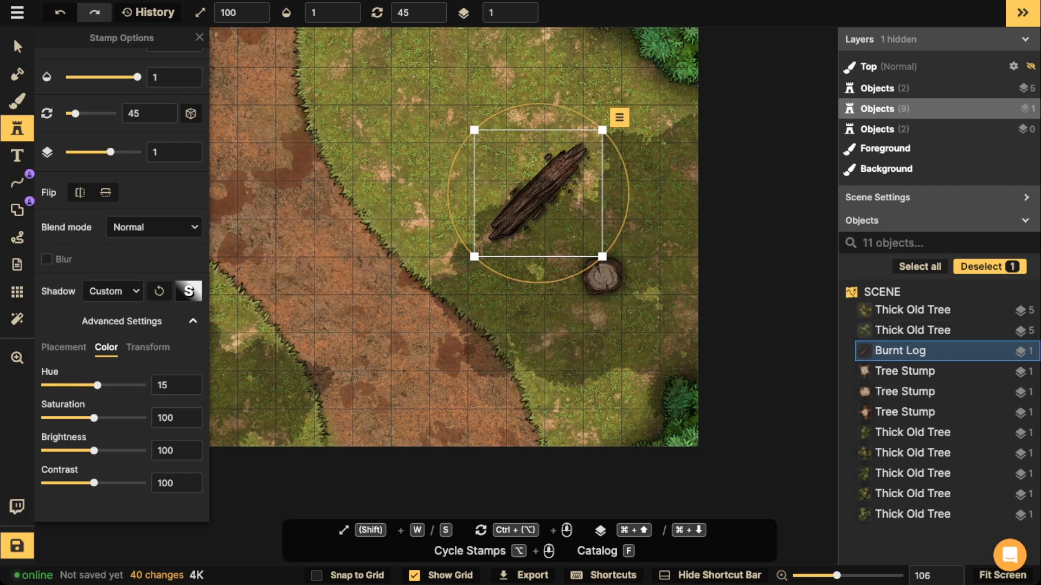
key("Delete")
Set the log stamp's shadow to blur 5.7, horizontal and vertical offset 0, and intensity 0.85
left_click(189, 291)
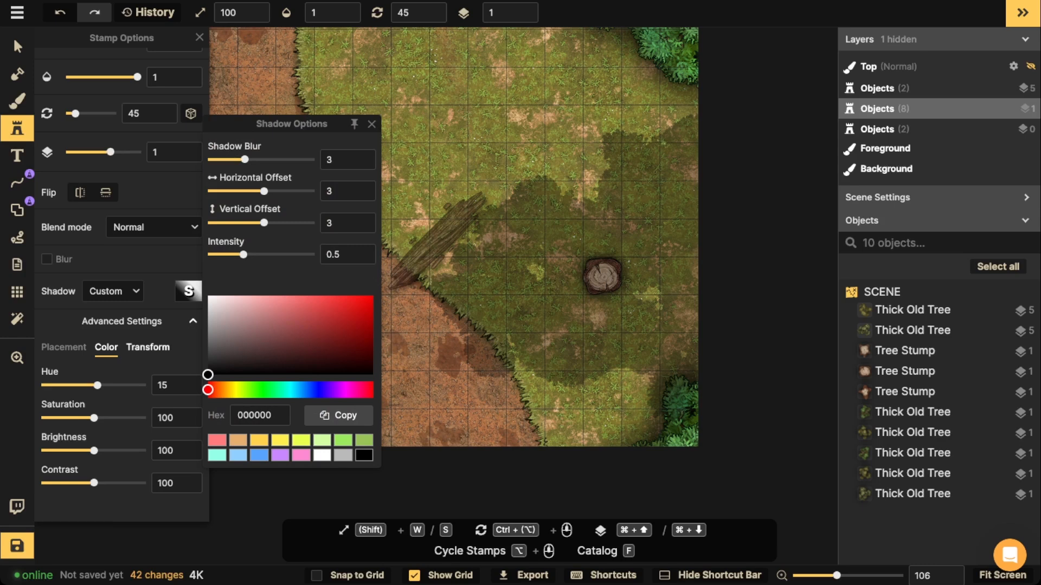
left_click(371, 125)
left_click(188, 292)
left_click_drag(337, 191, 317, 191)
type("00")
left_click_drag(245, 160, 258, 160)
left_click_drag(243, 255, 252, 254)
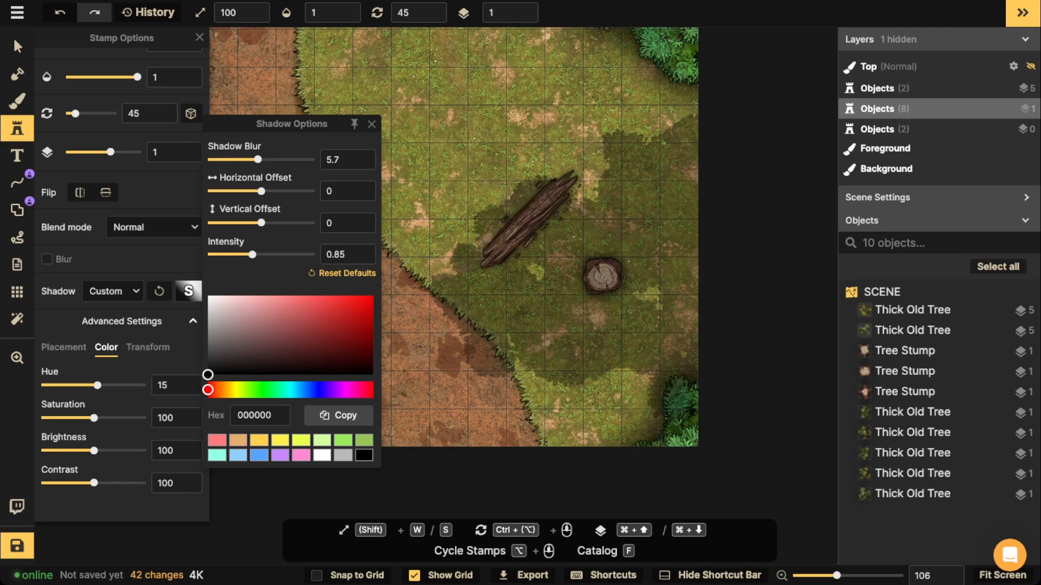
Place the straight log at 45 degrees above-left of the lower-right stump and a rooted log variant at 60 degrees on the road's lower-right edge
left_click(544, 210)
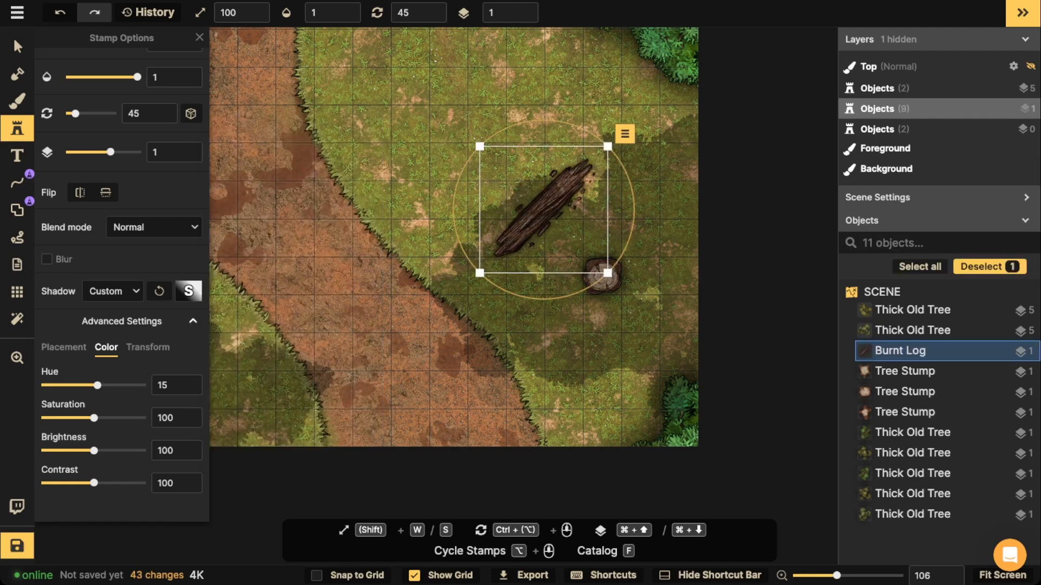
key("Escape")
scroll(521, 260, "down", 1)
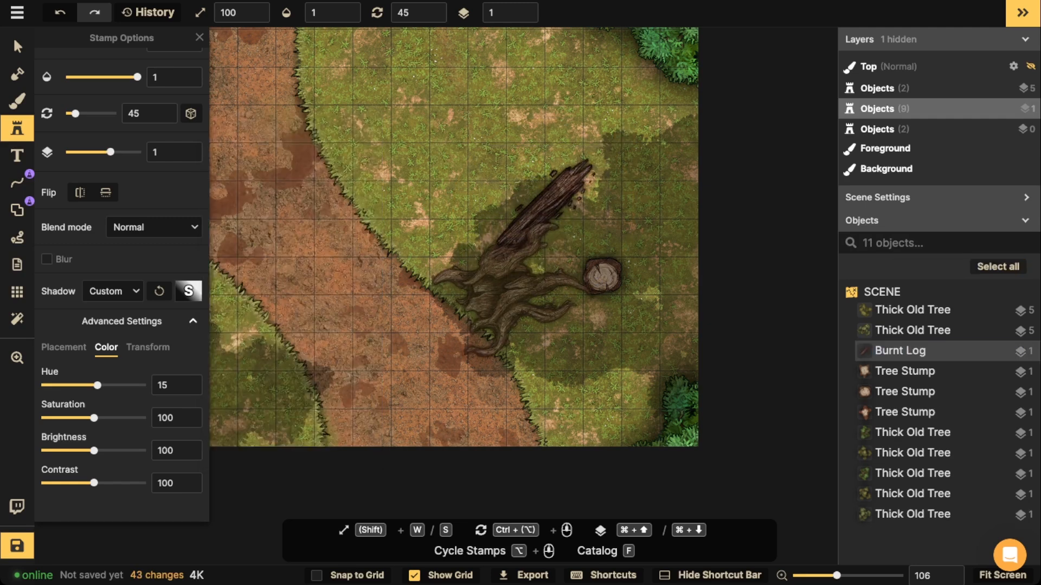
scroll(500, 345, "down", 2)
scroll(499, 358, "up", 3)
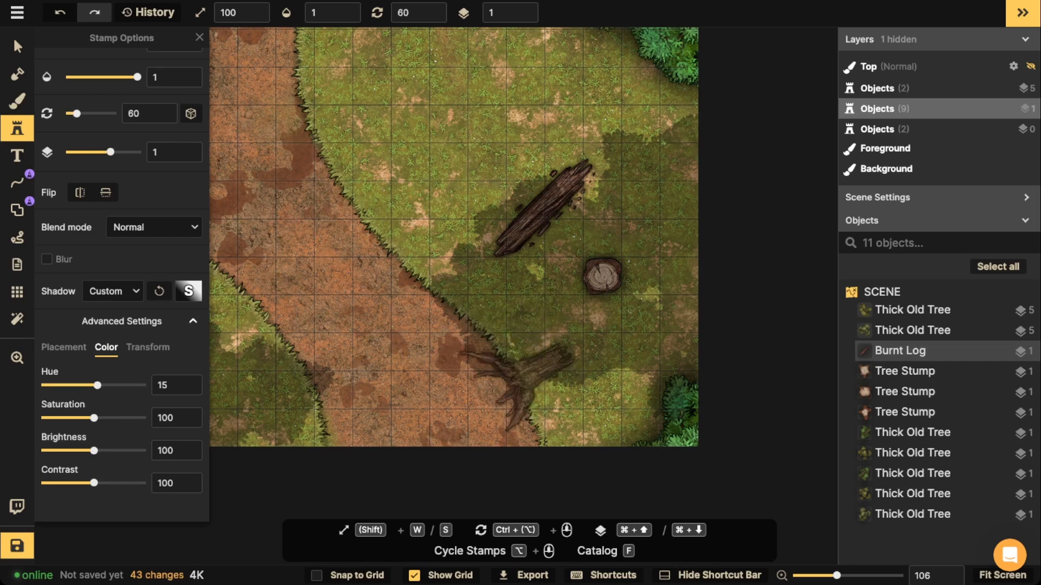
left_click(510, 346)
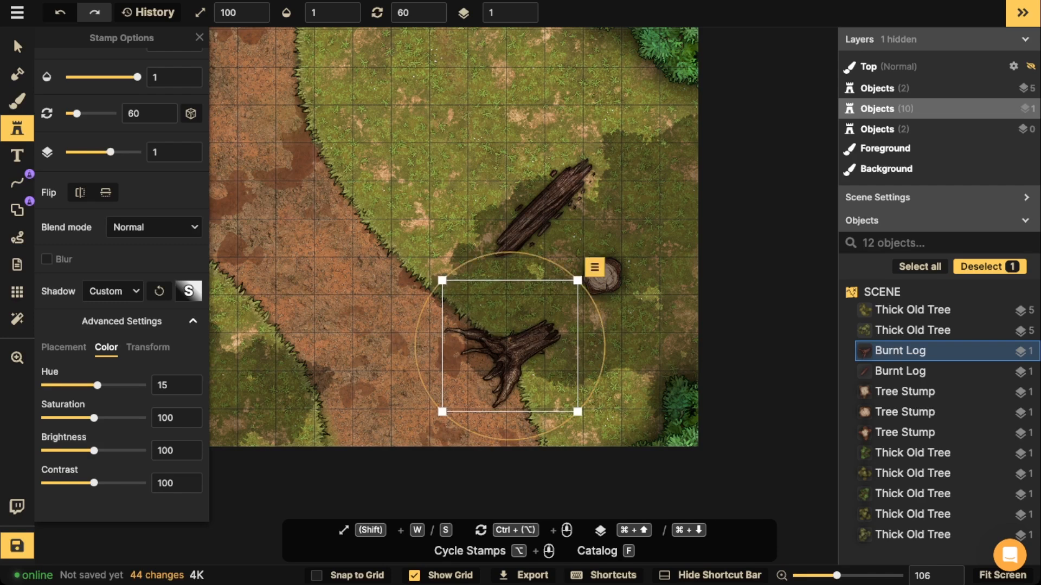
key("Escape")
Place the splintered log variant at scale 80 and rotation 135 over the upper part of the straight log
scroll(545, 238, "down", 3)
left_click_drag(546, 238, 543, 317)
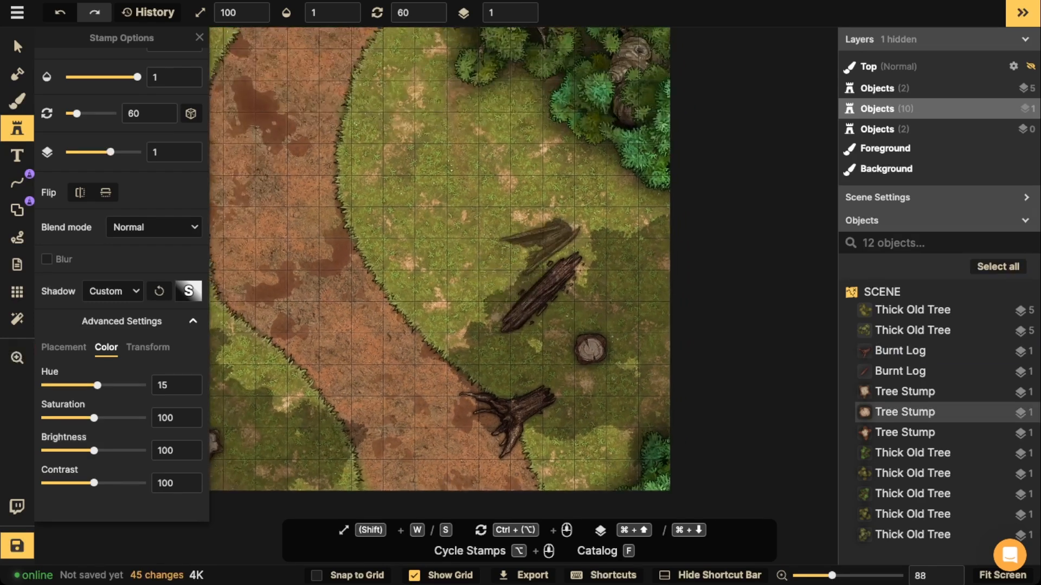
key("s")
key("s")
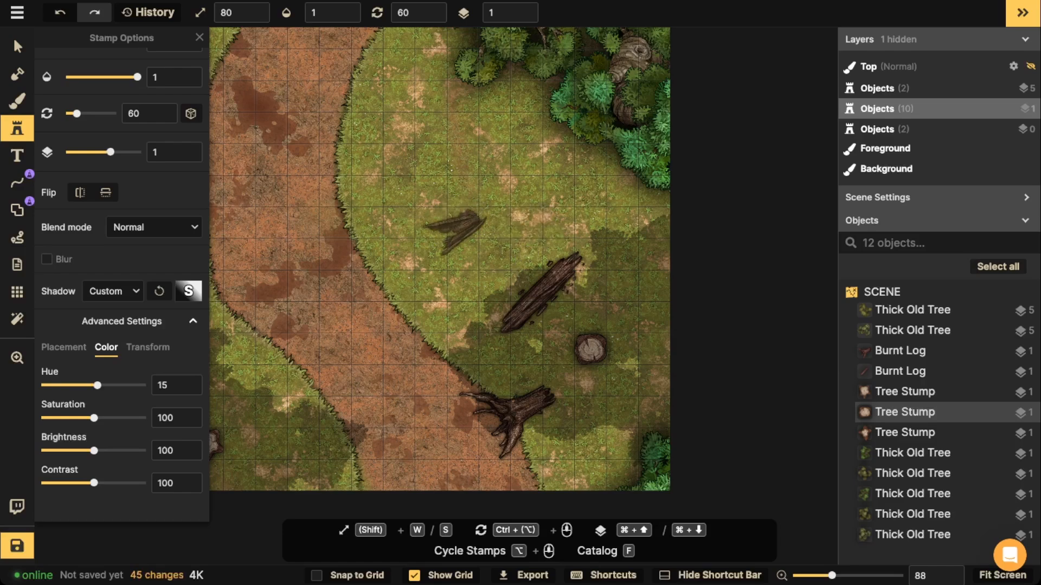
left_click_drag(586, 338, 531, 295)
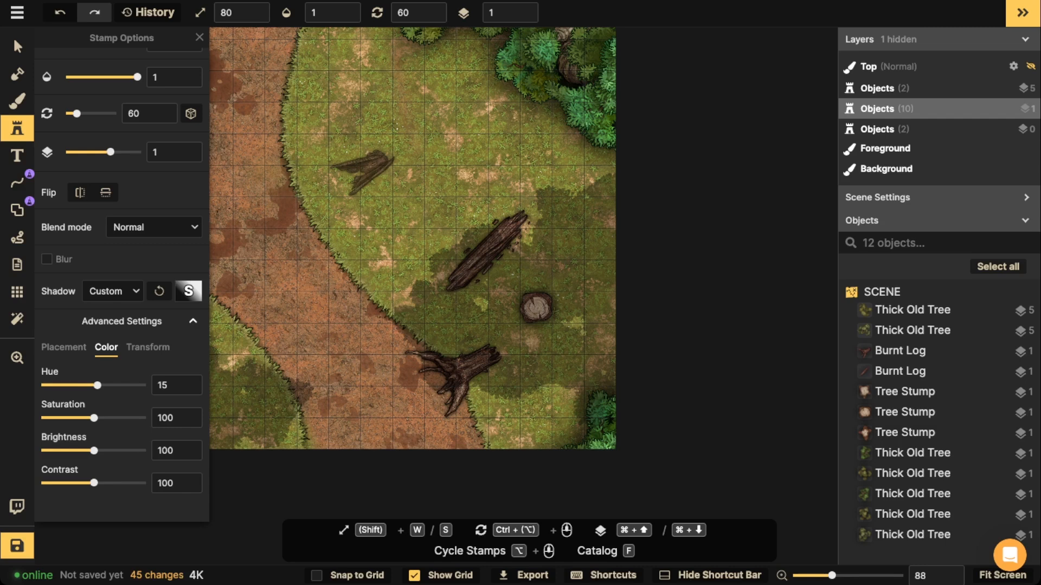
scroll(472, 223, "up", 5)
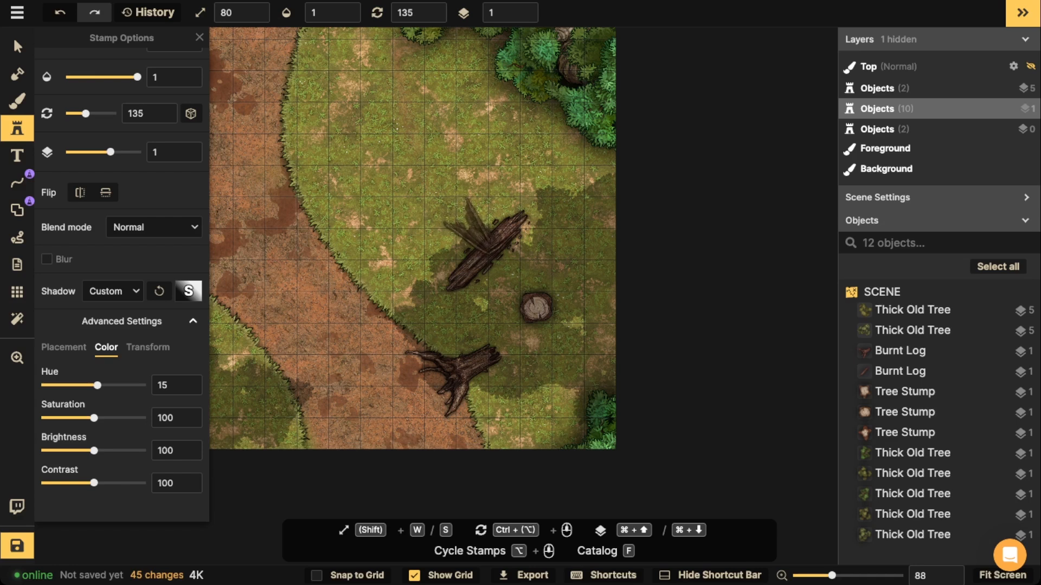
left_click(479, 231)
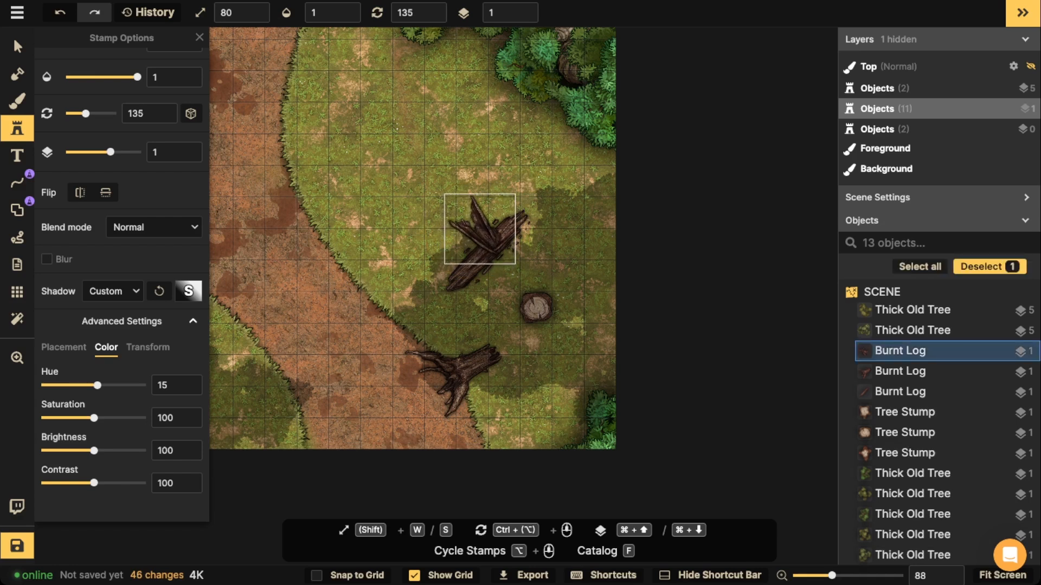
Set the splintered log stamp's brightness to 110 and deselect it
left_click_drag(94, 451, 98, 451)
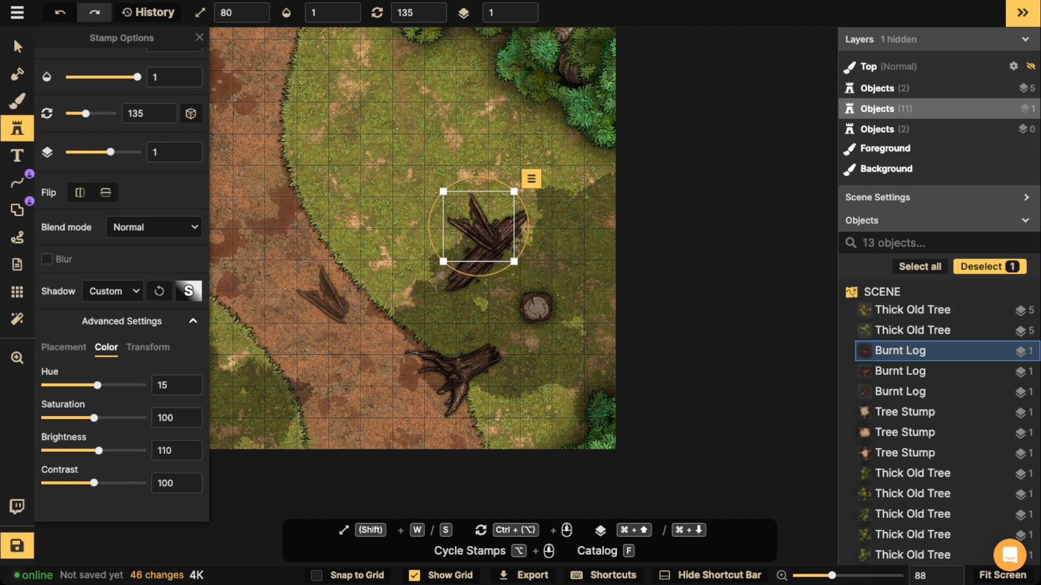
left_click(351, 259)
key("space")
left_click_drag(352, 259, 599, 288)
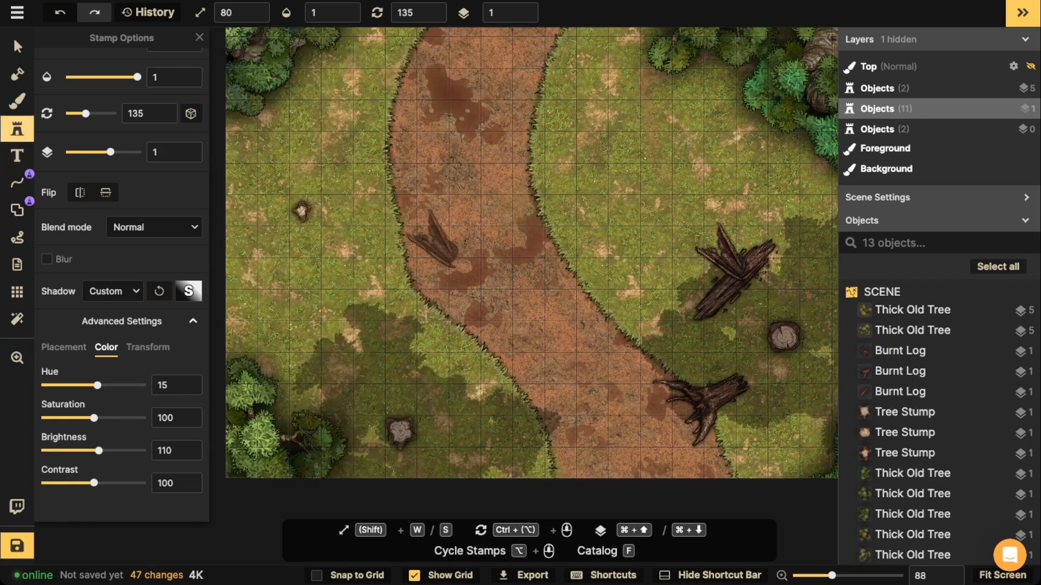
Search the stamp catalog for "tree" and choose the bare fallen tree stamp with eight variants from the Forest pack
left_click(17, 128)
left_click(17, 128)
left_click(73, 97)
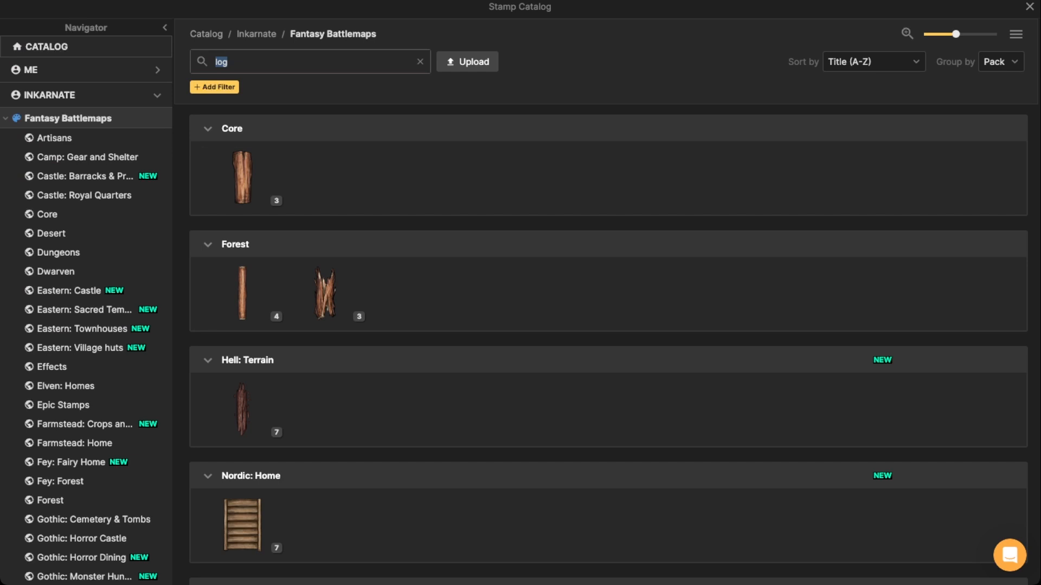
type("tree")
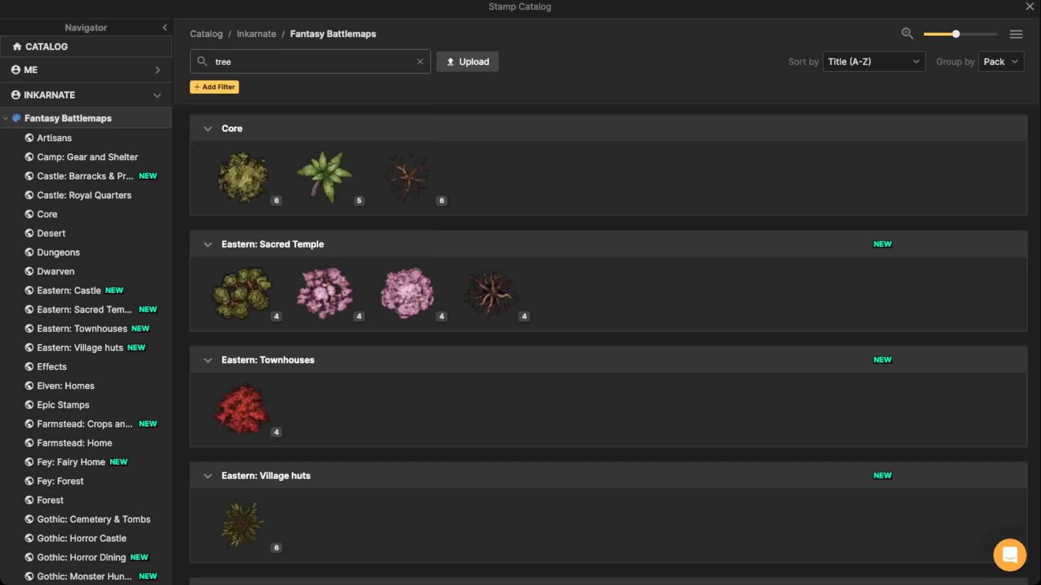
scroll(608, 352, "down", 10)
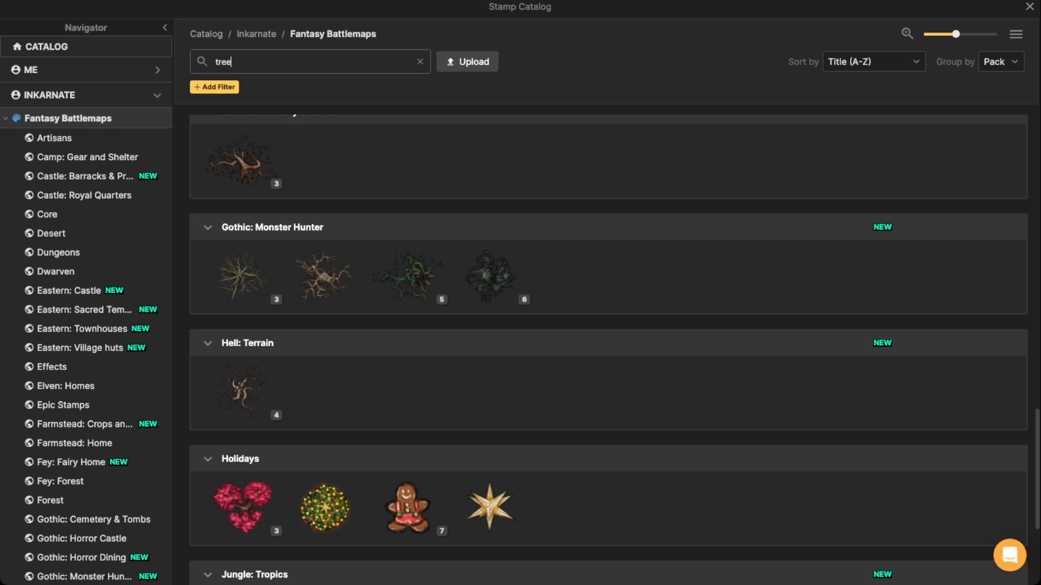
scroll(238, 396, "up", 2)
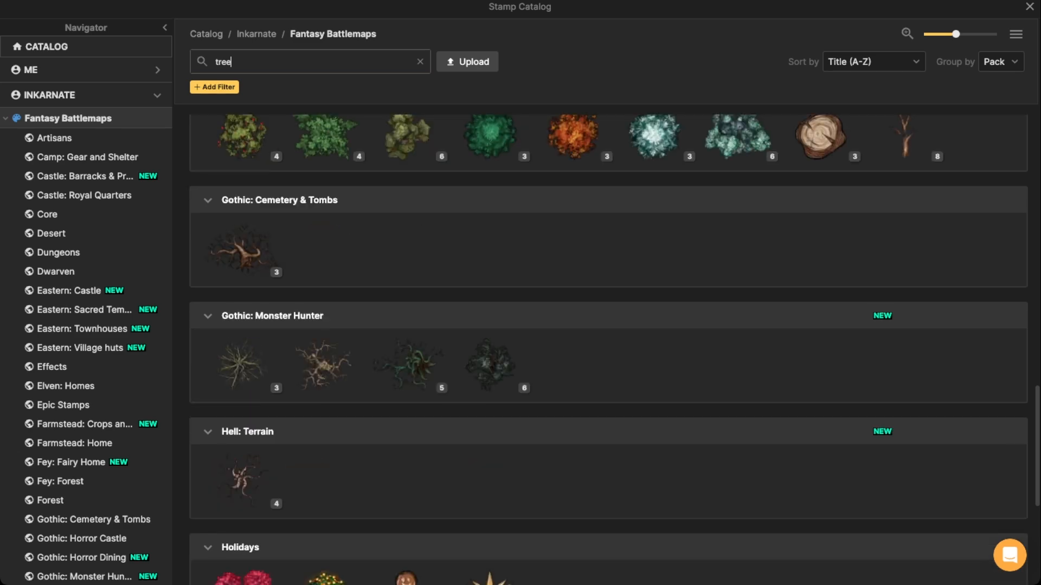
left_click(903, 136)
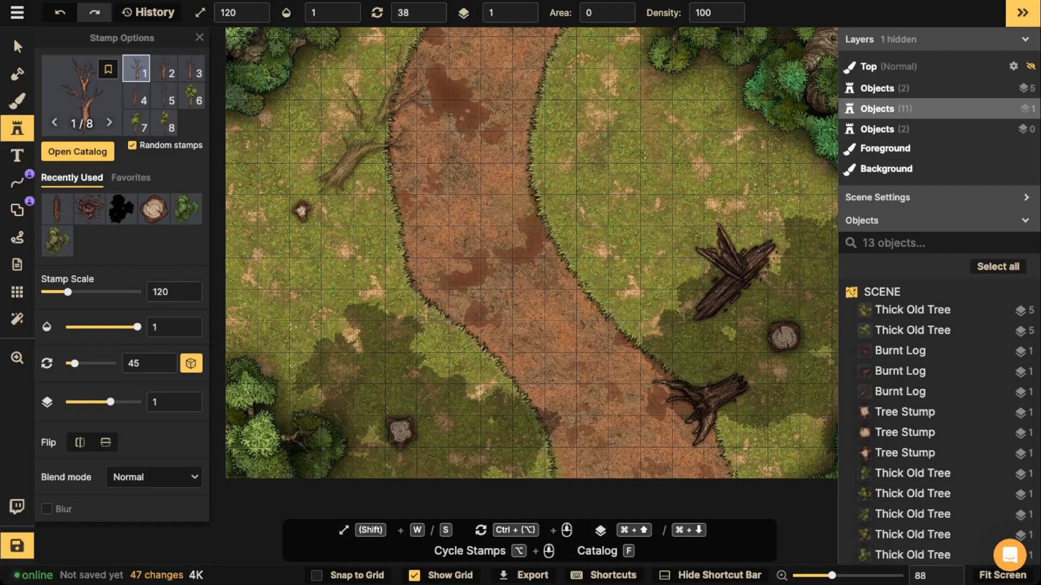
Set the bare fallen tree stamp's brightness to 62, scale to 110 and rotation to 158
scroll(122, 379, "down", 5)
left_click_drag(93, 450, 76, 450)
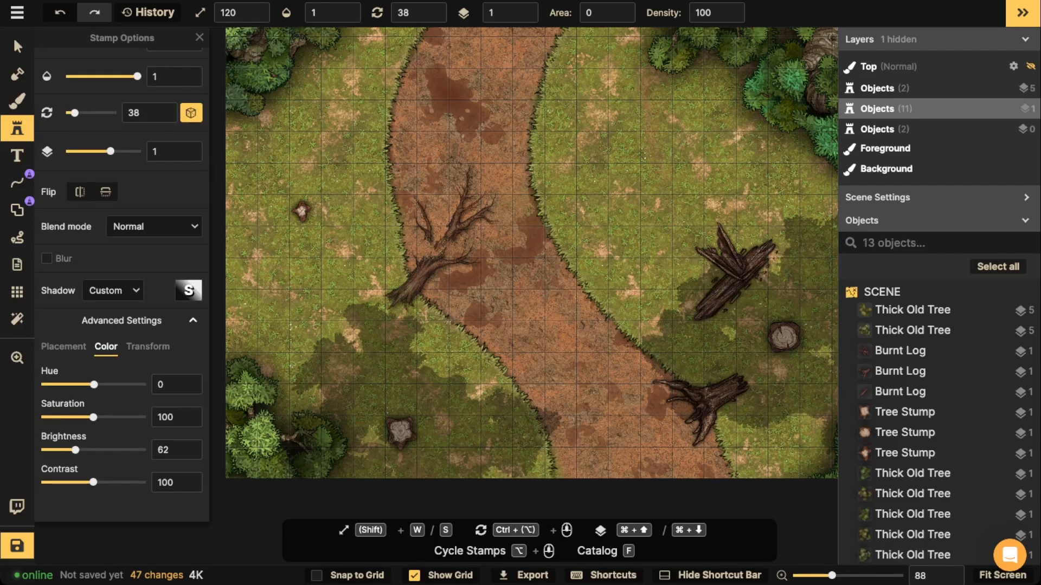
key("space")
left_click_drag(399, 252, 441, 316)
key("space")
left_click_drag(478, 272, 457, 252)
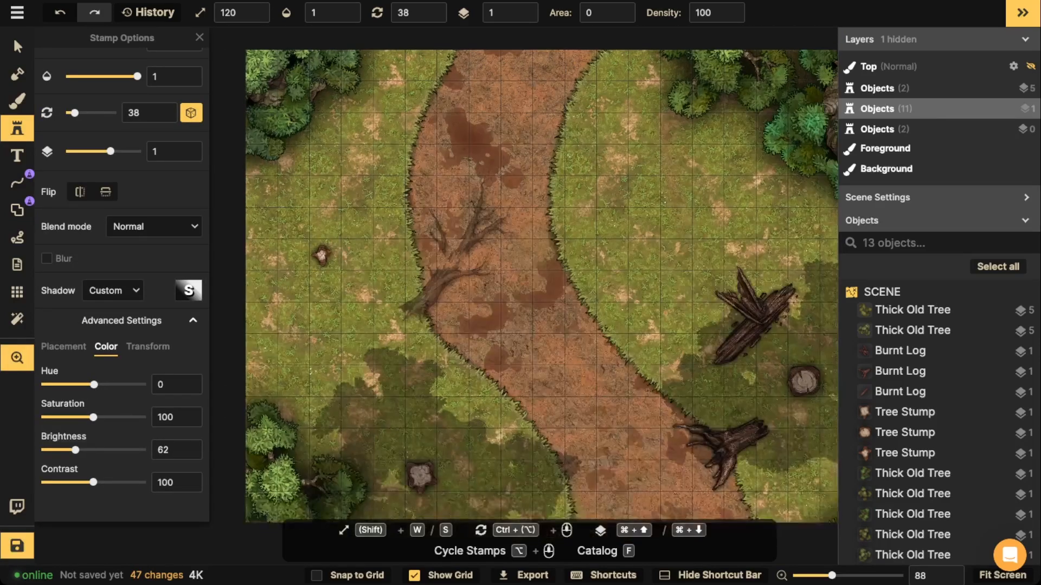
left_click_drag(448, 210, 462, 263)
key("space")
left_click_drag(624, 320, 636, 190)
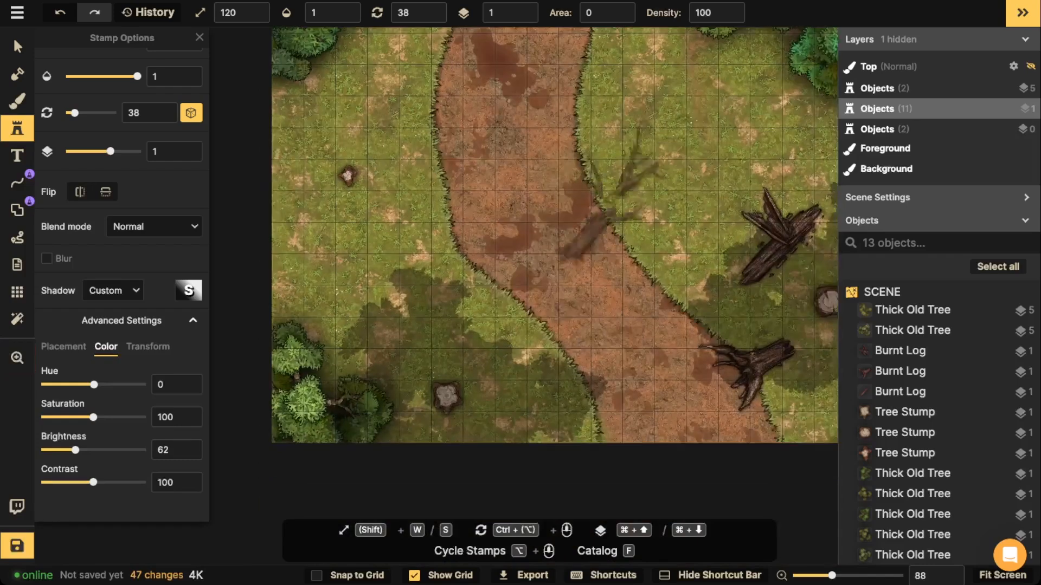
scroll(441, 199, "down", 5)
key("s")
scroll(412, 211, "down", 2)
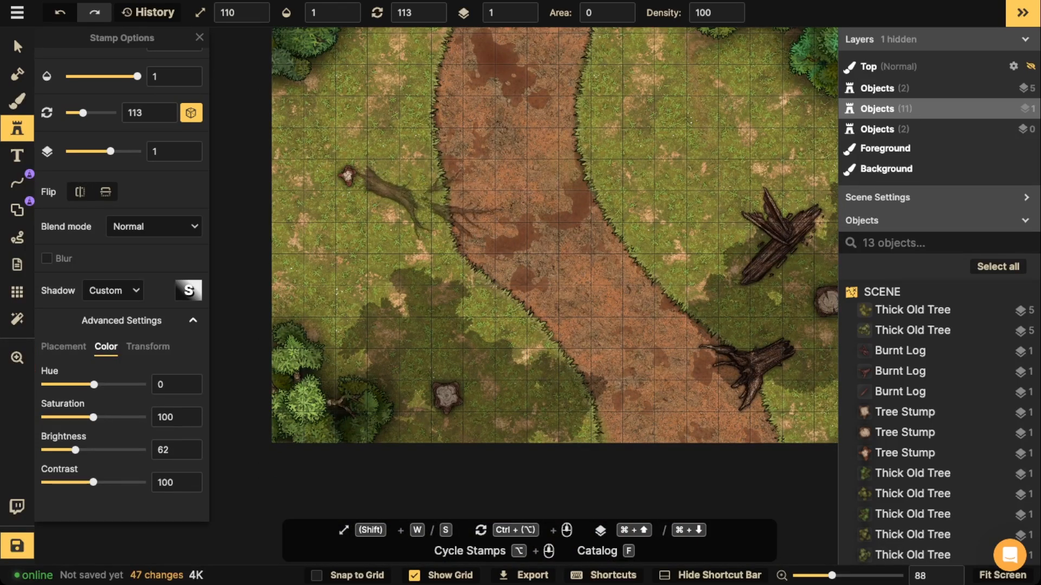
scroll(387, 225, "down", 5)
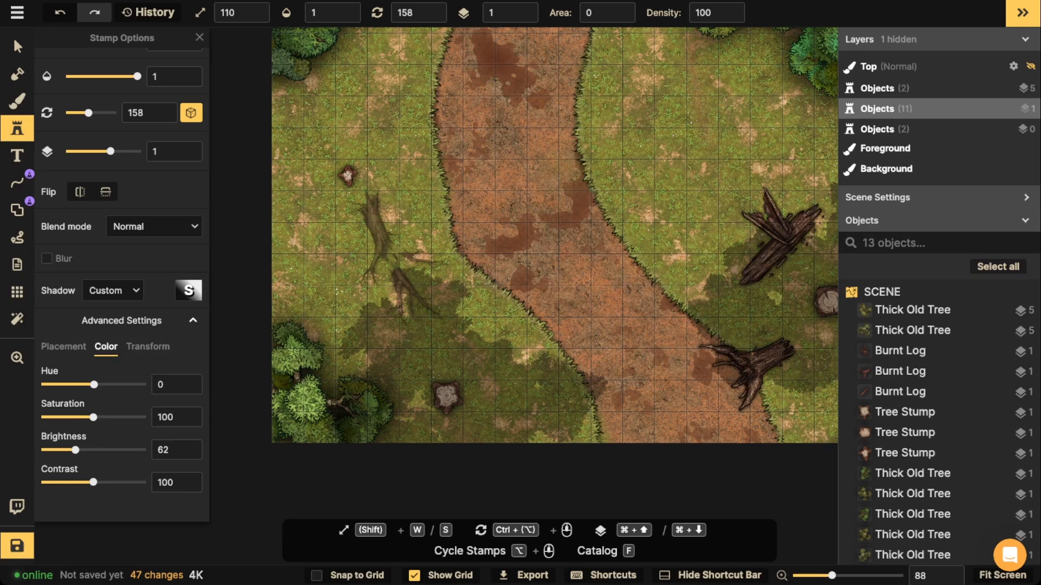
Move the small stump on the left grass slightly closer to the map's left edge and deselect it
left_click(18, 47)
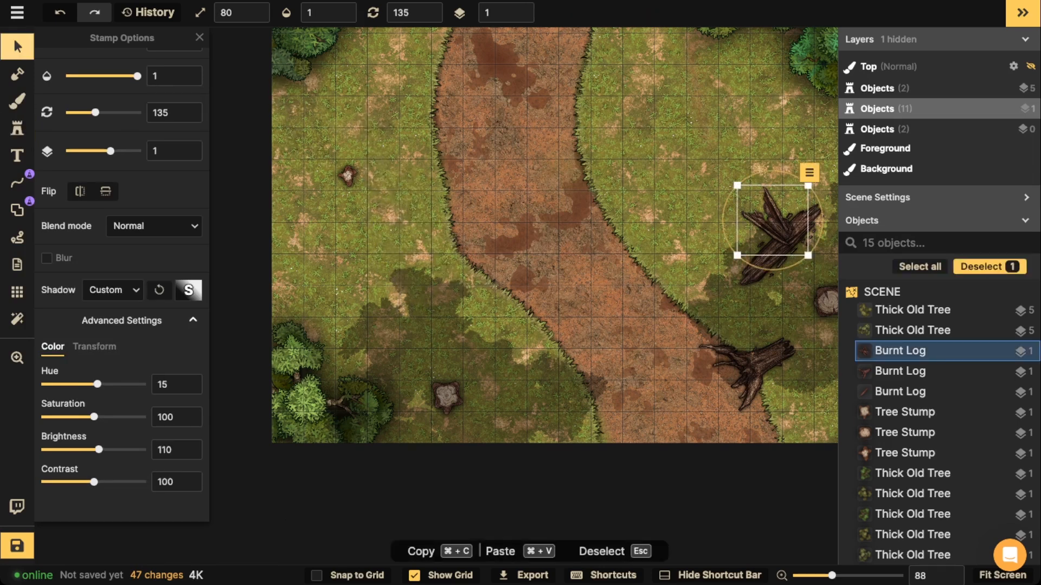
left_click(347, 175)
left_click_drag(347, 174, 319, 174)
key("Escape")
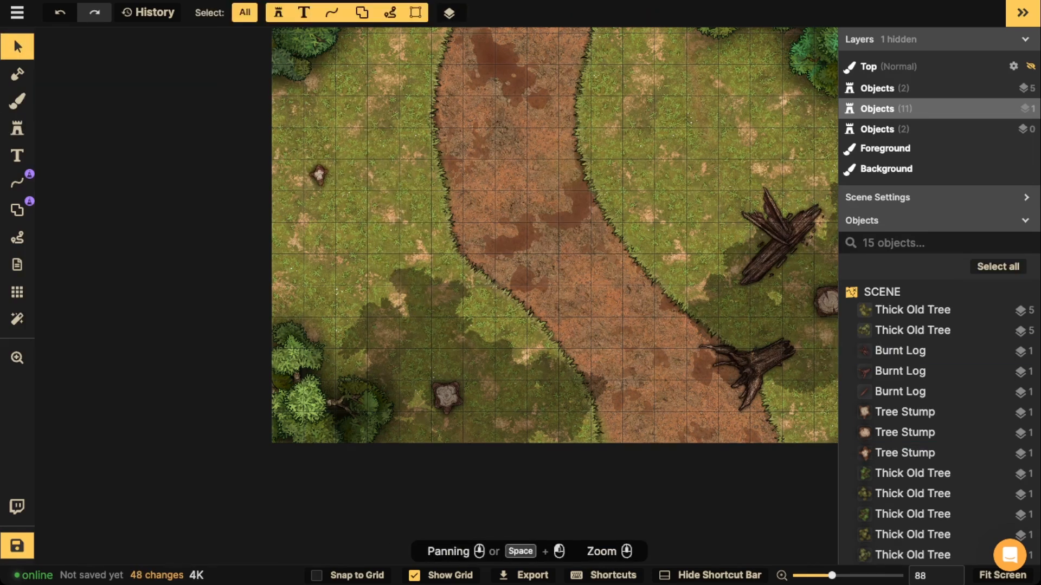
Try placing the bare fallen tree at scale 100, rotation 158 and brightness 63 on the grass below the small stump
scroll(404, 115, "down", 2)
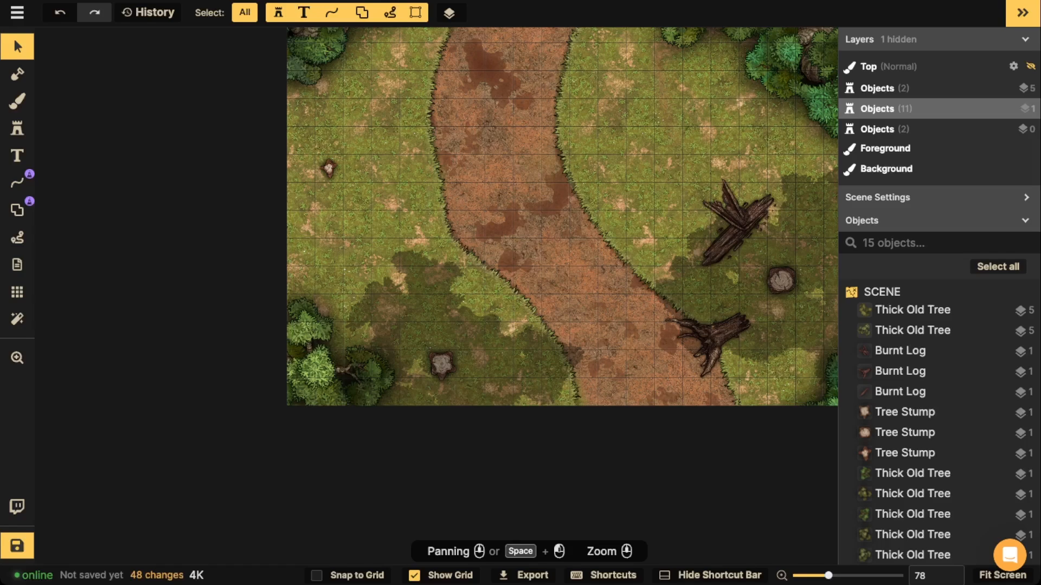
left_click_drag(488, 206, 424, 238)
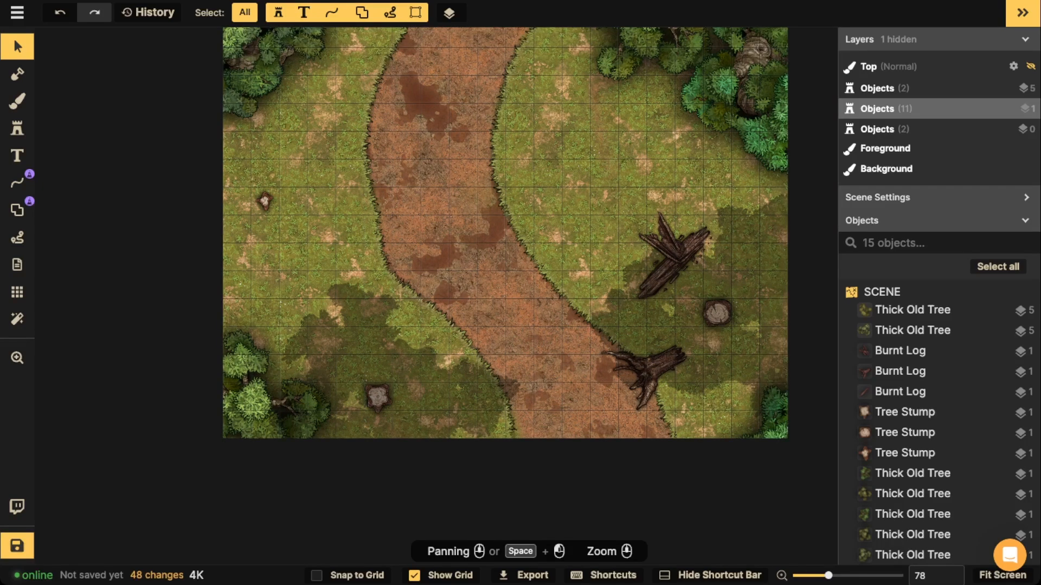
key("o")
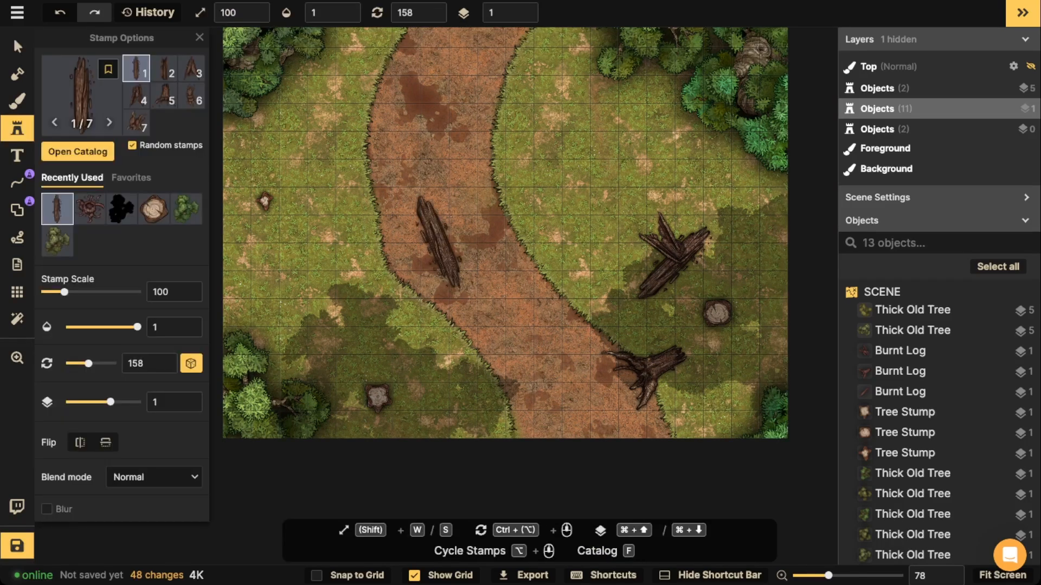
key("f")
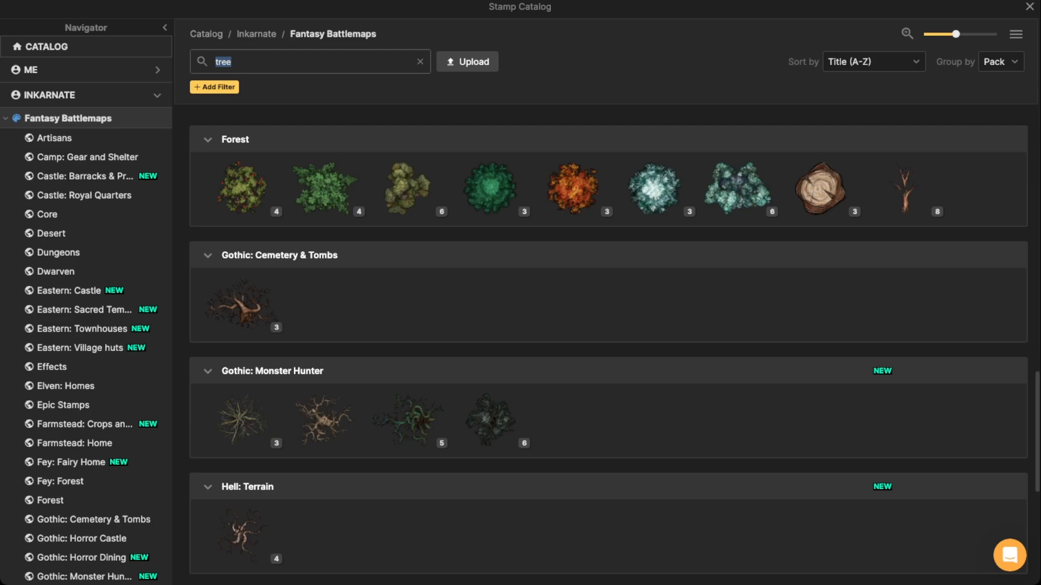
left_click(904, 189)
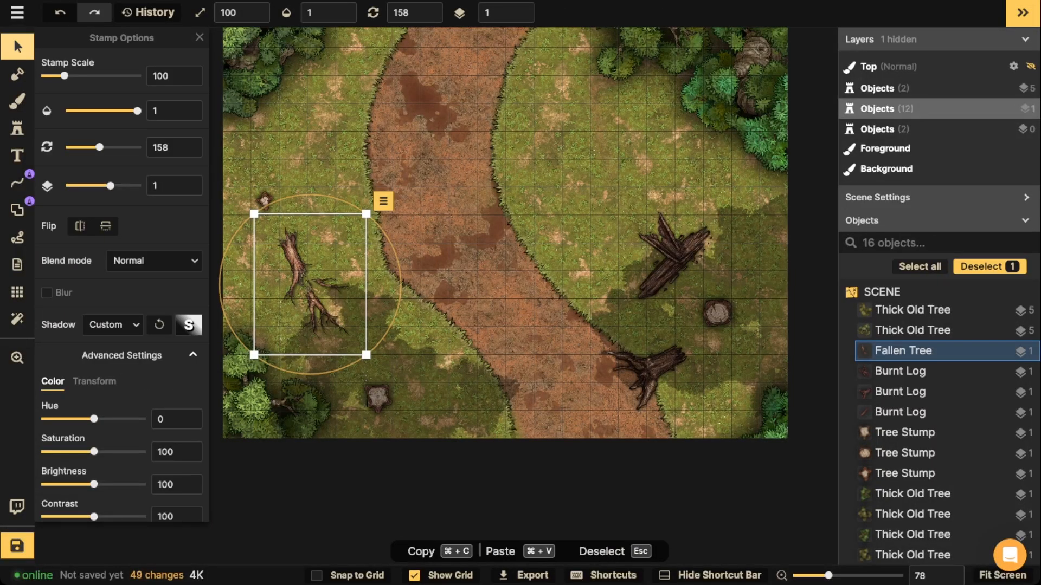
left_click_drag(348, 317, 210, 500)
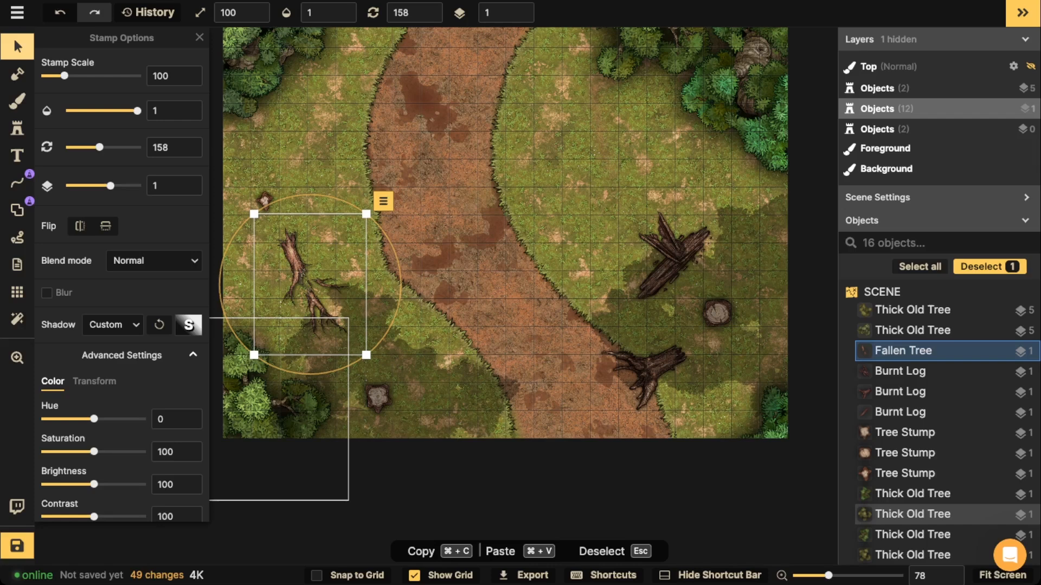
left_click_drag(310, 285, 286, 289)
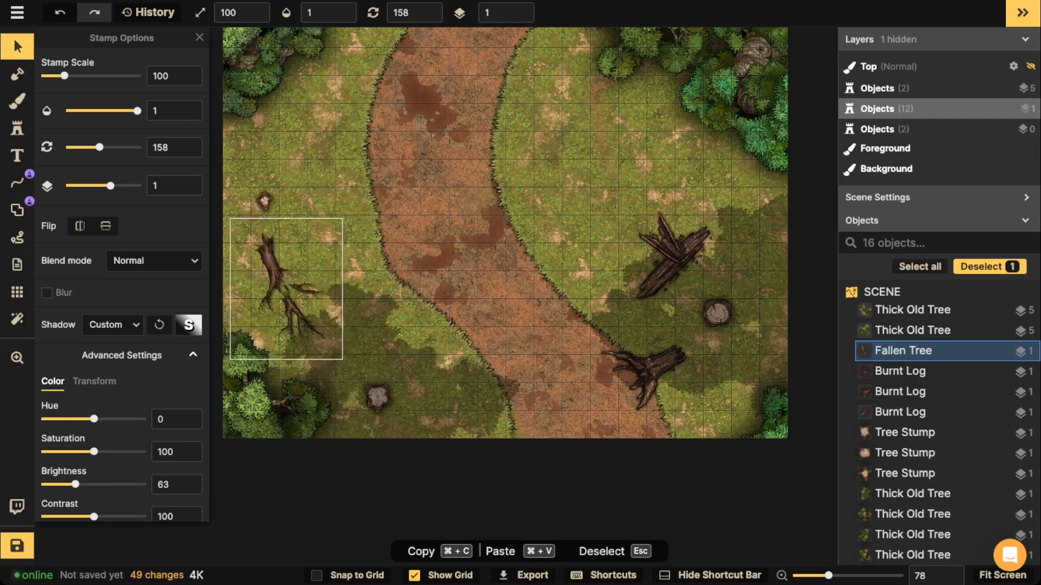
key("Delete")
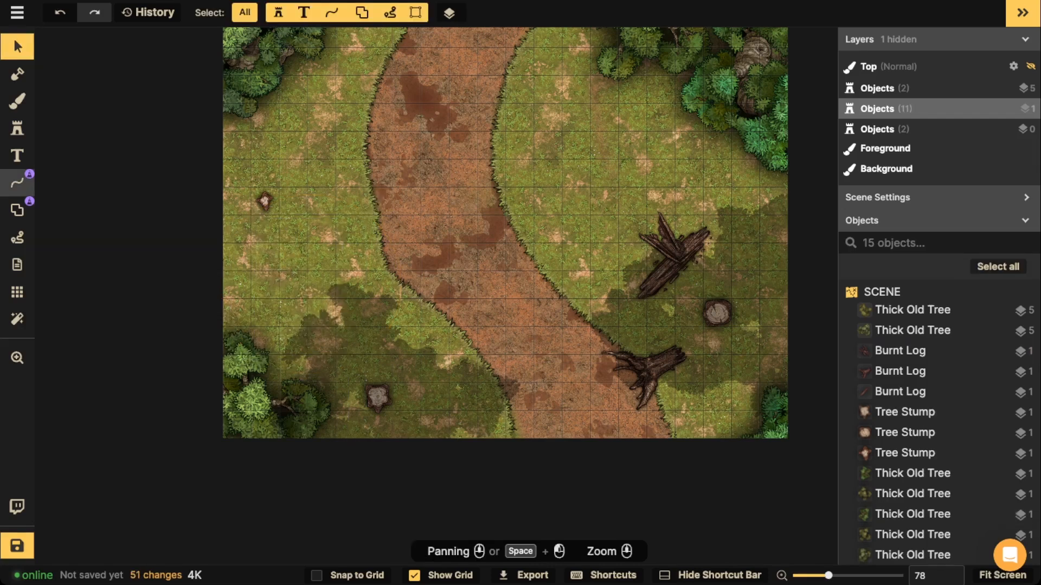
left_click(17, 129)
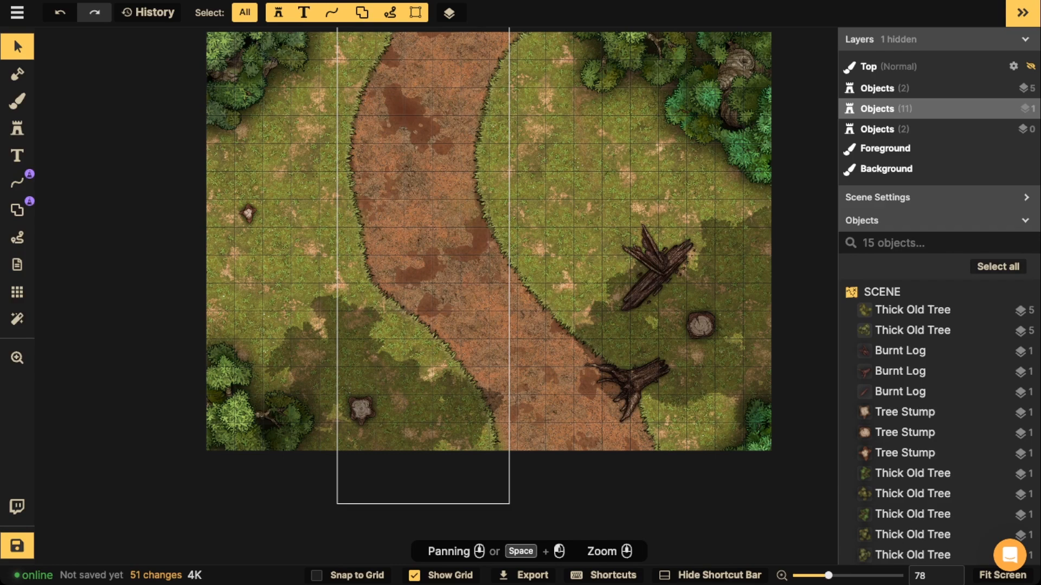
Select all tree, log and stump objects on the map and lock them
scroll(348, 166, "down", 3)
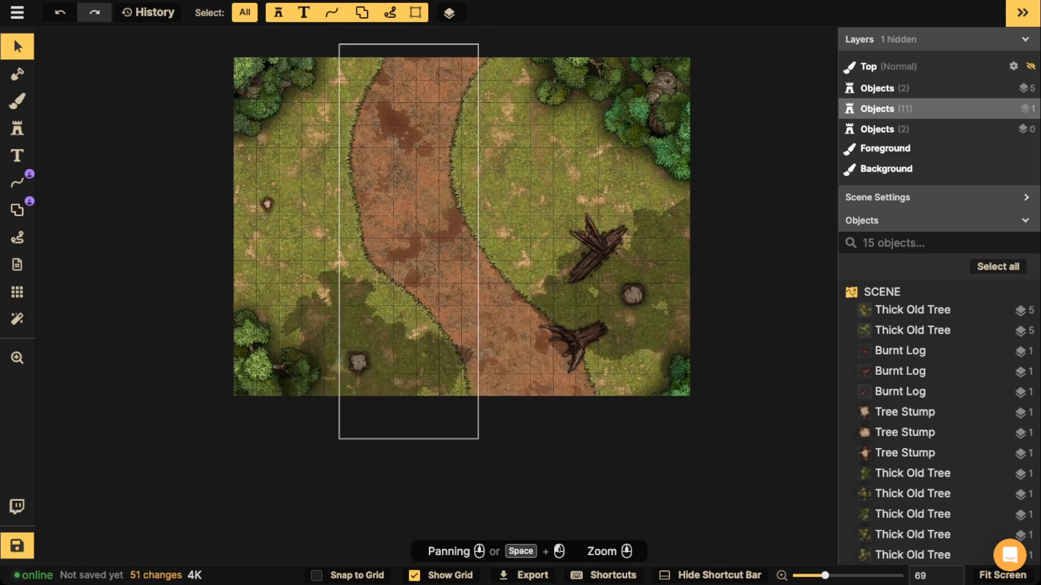
left_click_drag(125, 31, 702, 432)
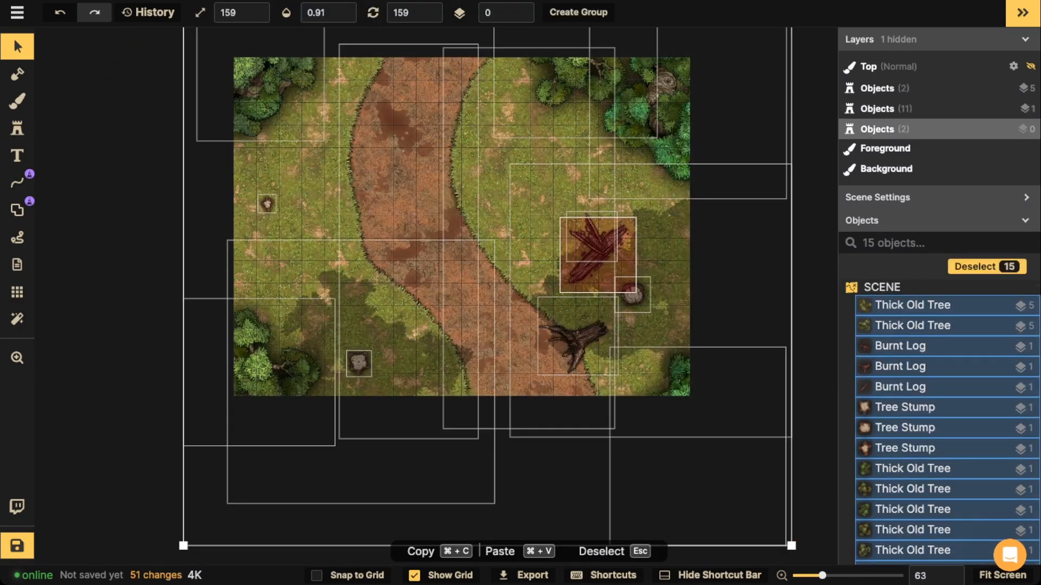
key("super+l")
key("Escape")
left_click_drag(598, 255, 583, 295)
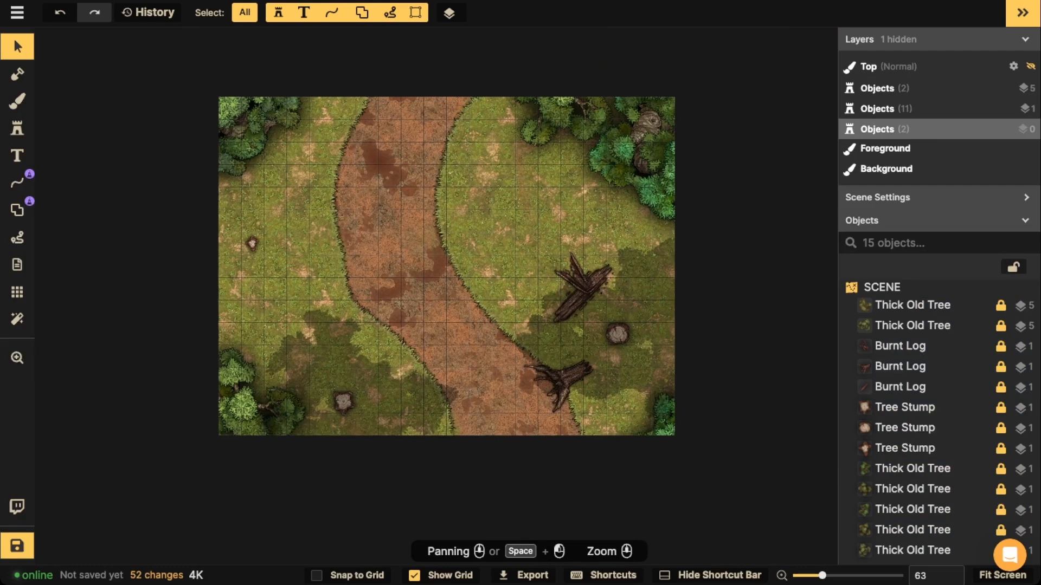
Set up an ellipse shape with the Stone Wall path from the Core pack as its stroke
scroll(187, 210, "up", 5)
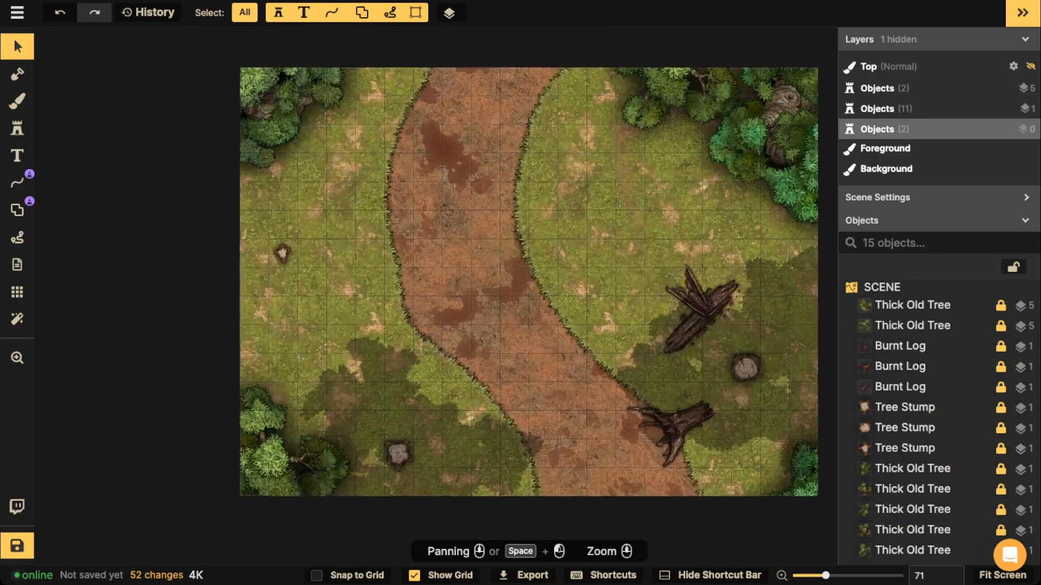
left_click(17, 210)
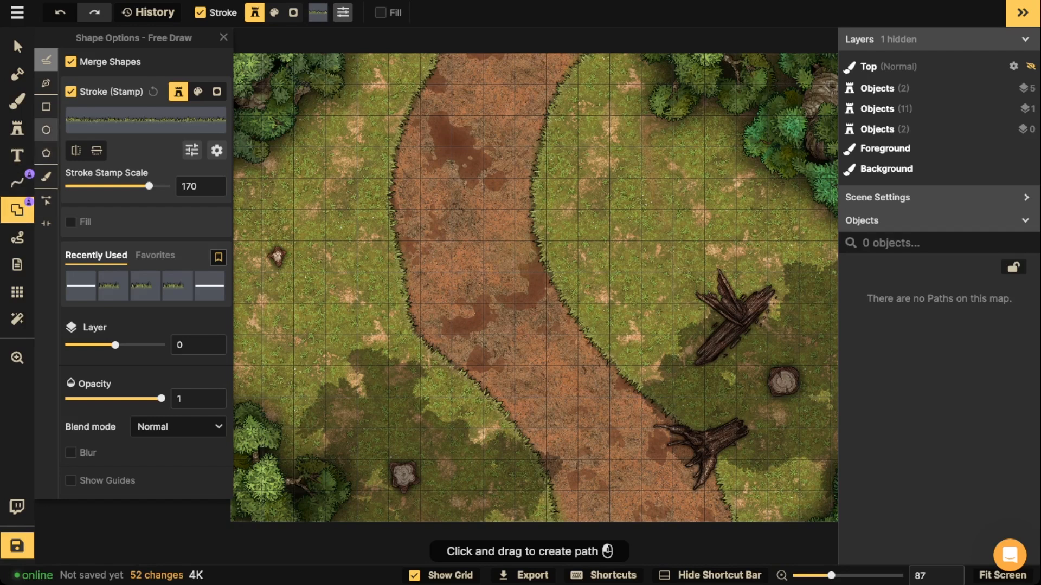
left_click(46, 130)
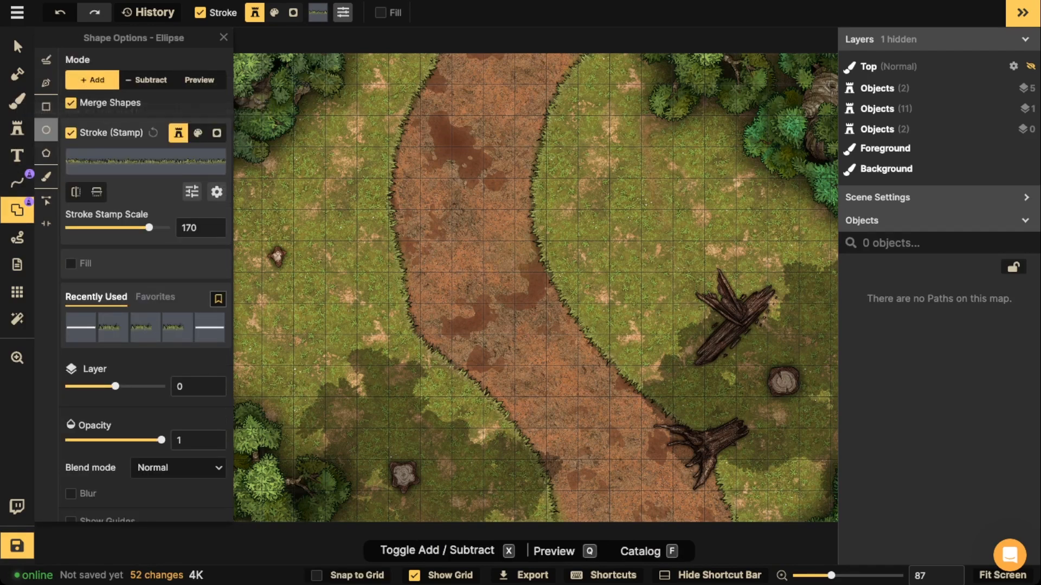
left_click(145, 157)
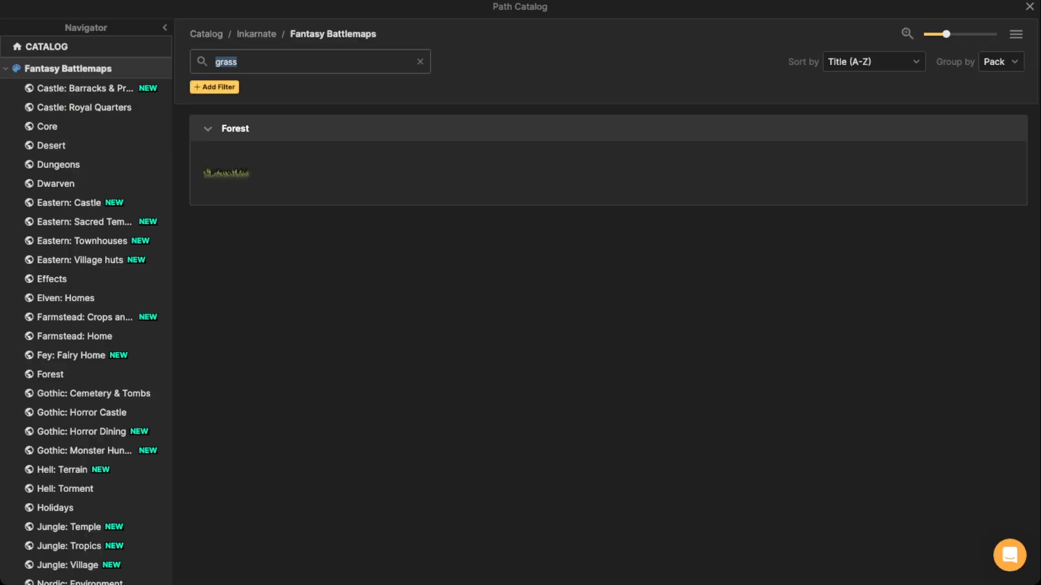
key("BackSpace")
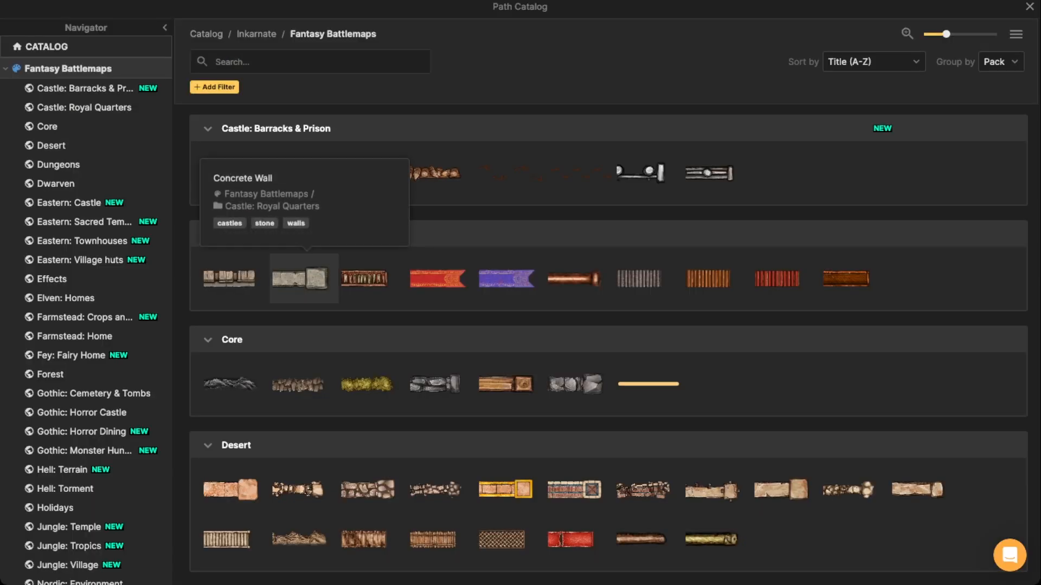
scroll(442, 346, "down", 1)
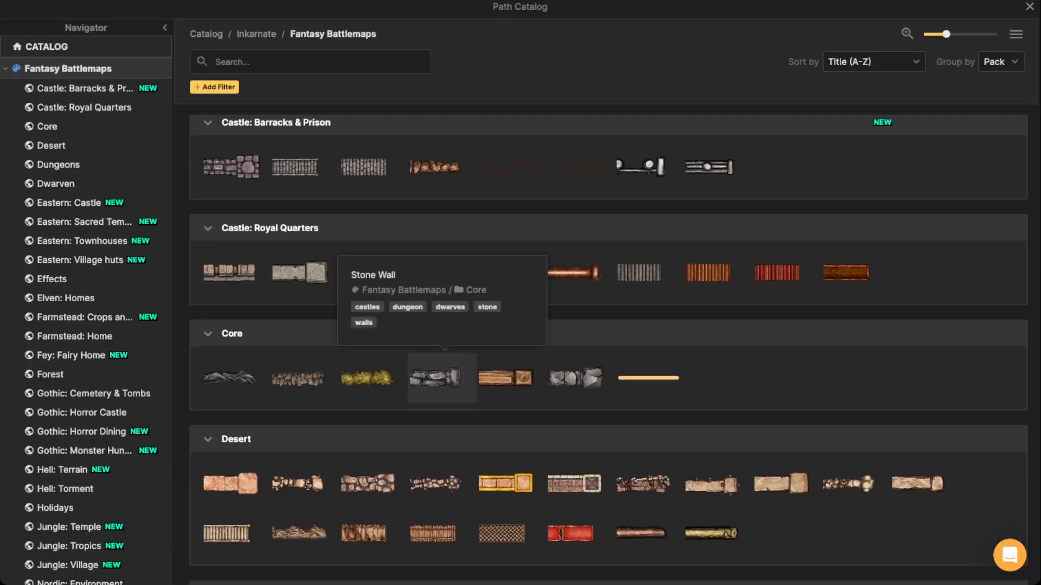
left_click(442, 378)
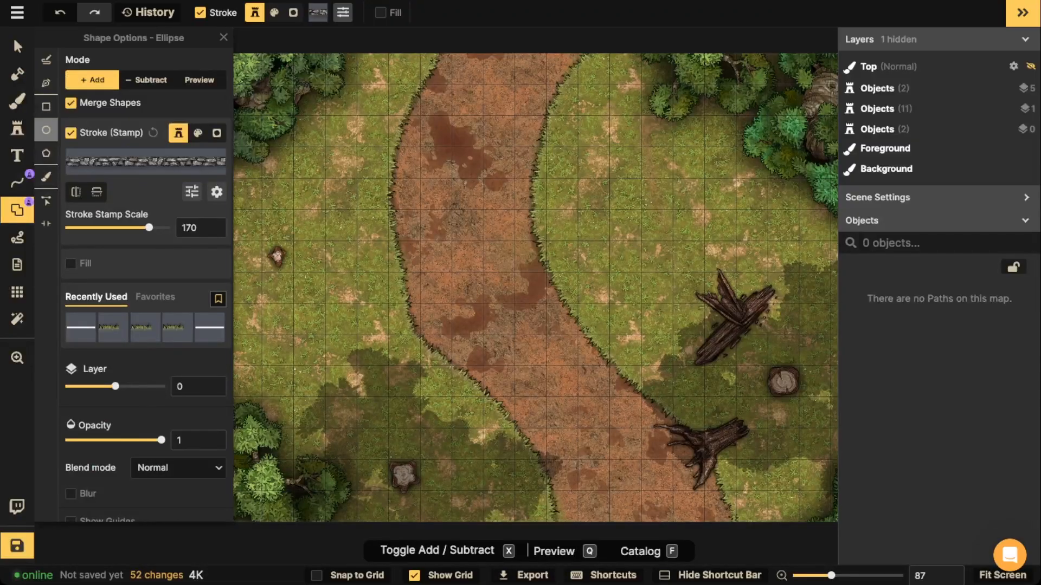
Enable grid snapping, draw a circular stone ring beside the road's right edge, and set its stroke stamp scale to 80
left_click(347, 576)
scroll(548, 278, "up", 1)
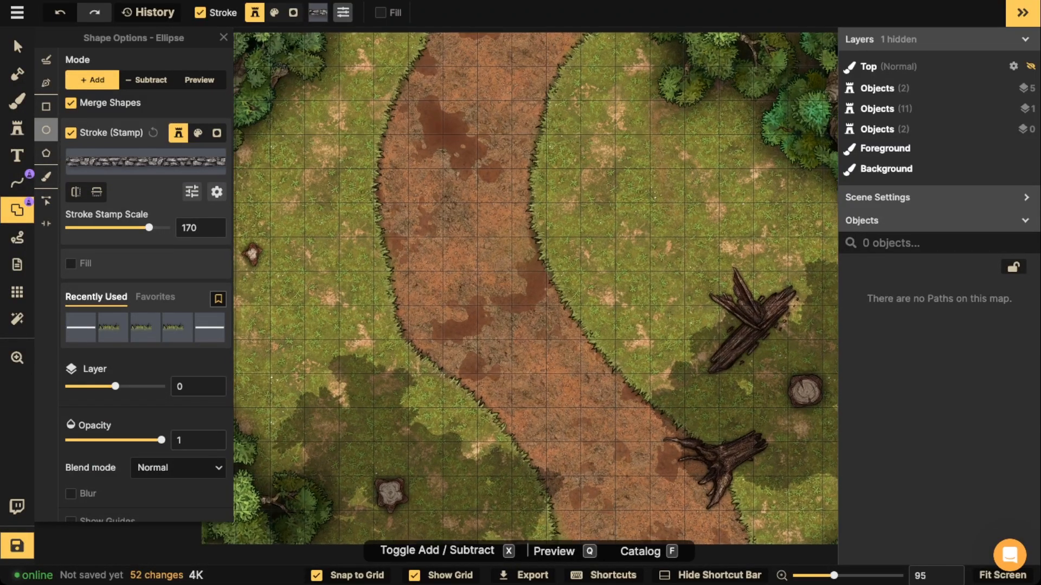
left_click_drag(534, 191, 630, 287)
left_click_drag(149, 227, 138, 227)
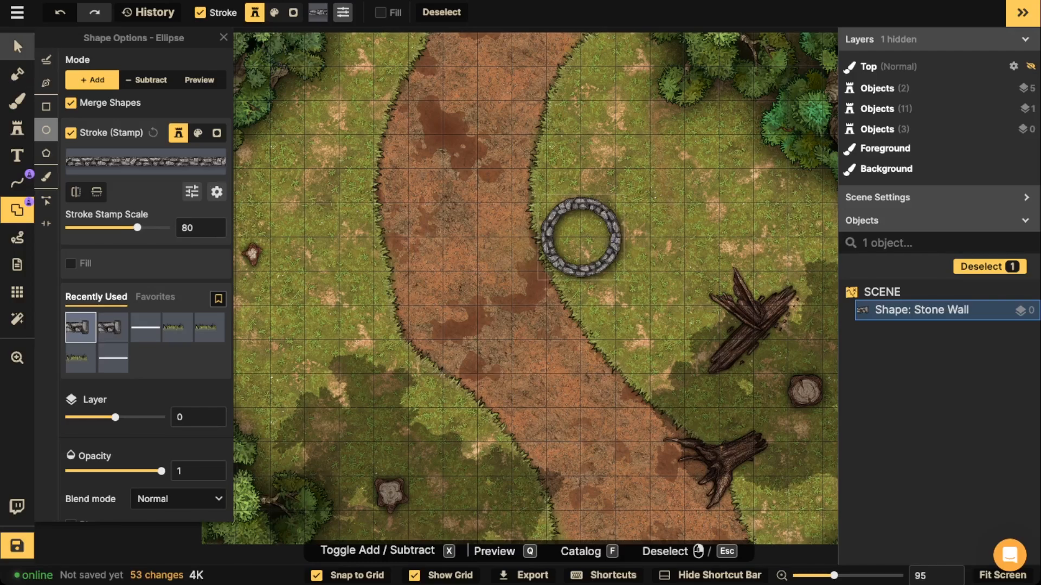
Move the stone ring left so it overlaps the road's right edge, and turn off its stroke shadow
left_click(17, 46)
scroll(639, 263, "up", 3)
left_click_drag(566, 231, 519, 230)
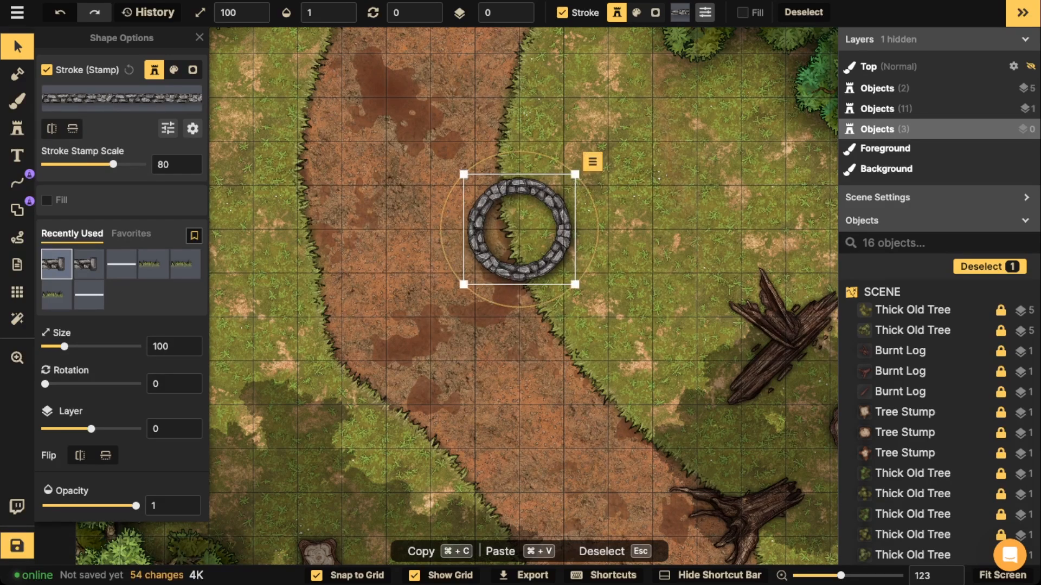
left_click(193, 129)
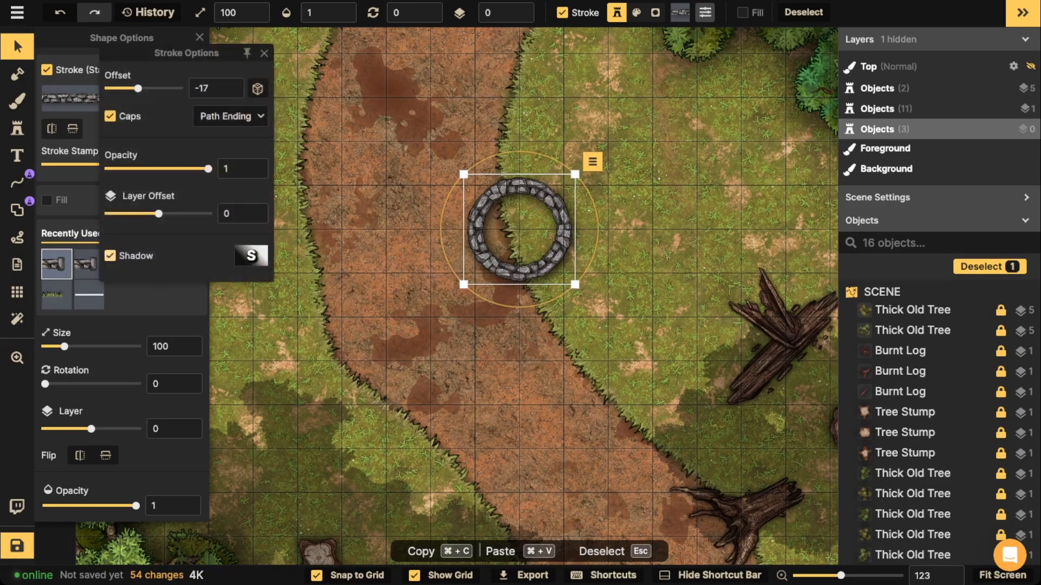
left_click(110, 256)
left_click(264, 53)
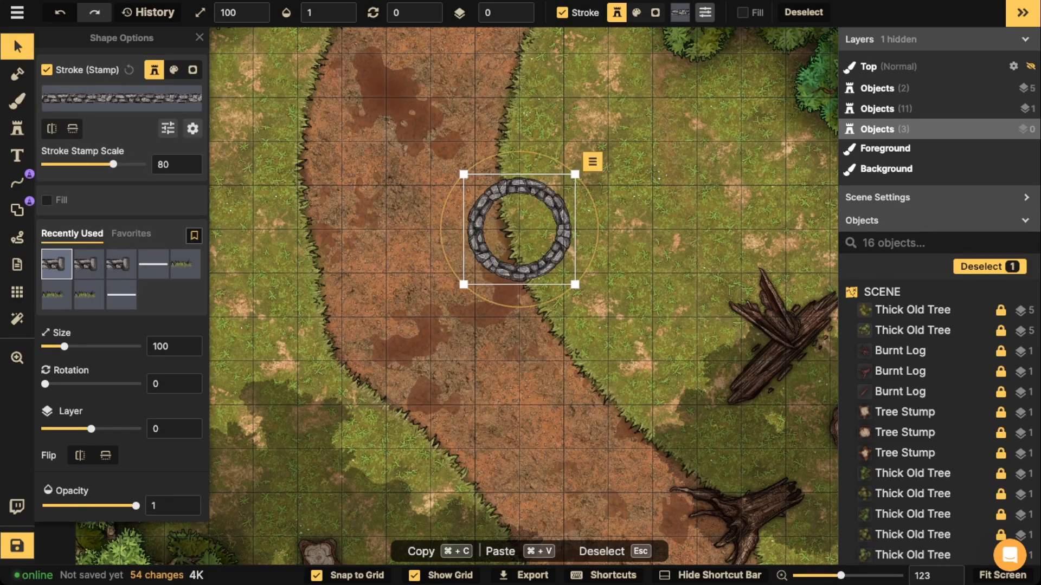
Make two copies of the stone ring and space them out on the road below the original
key("super+c")
key("super+v")
key("super+v")
left_click_drag(501, 485, 497, 470)
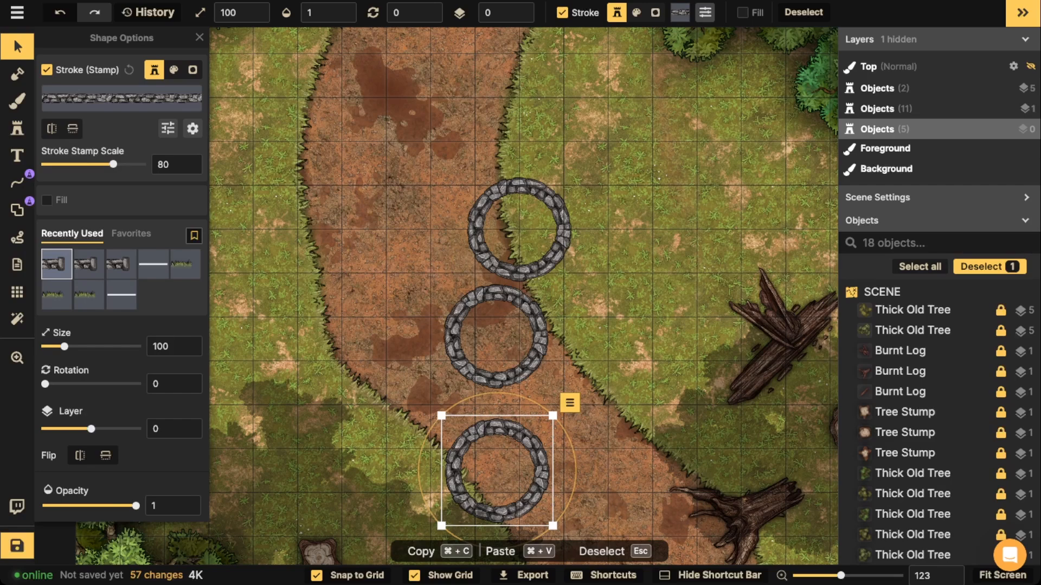
Lower the stroke brightness of the uppermost stone ring and stack the middle ring directly on top of it
left_click(496, 336)
left_click(520, 229)
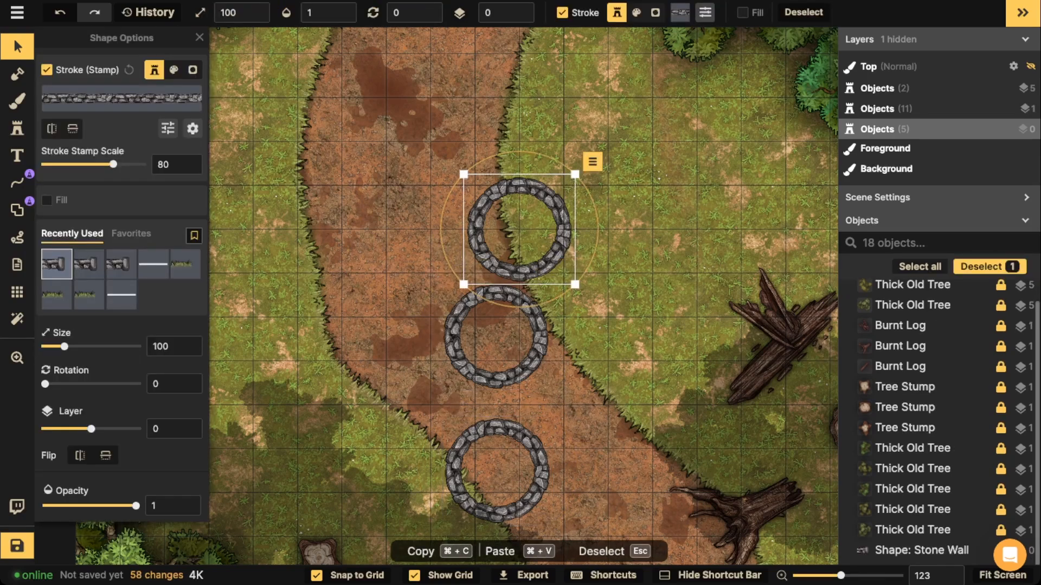
left_click(168, 128)
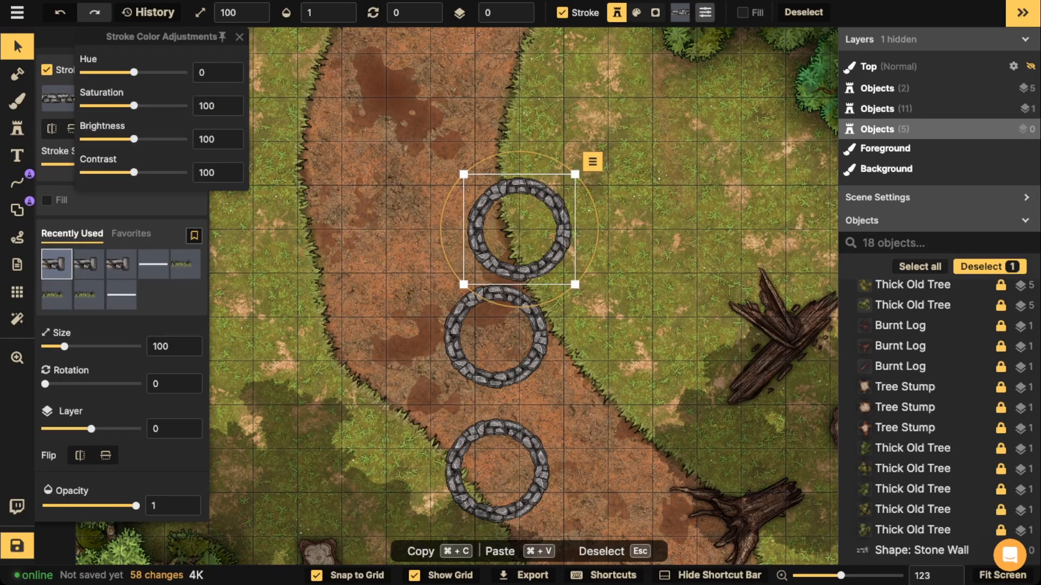
left_click_drag(134, 139, 121, 139)
left_click_drag(496, 336, 519, 229)
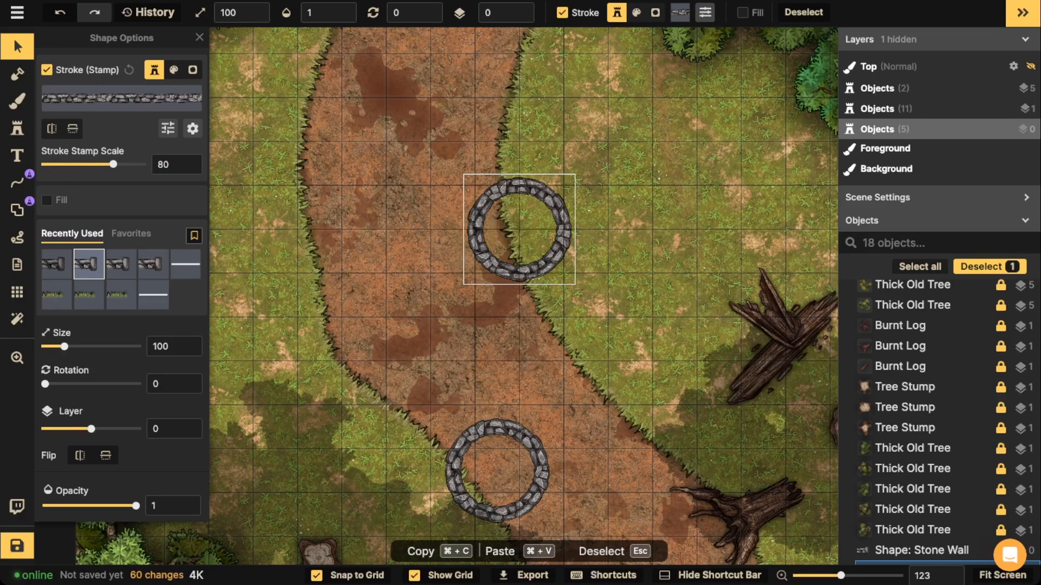
Raise the ring stacked over the darkened one to layer 1, turn off grid snapping, and shift it slightly upward
left_click(522, 9)
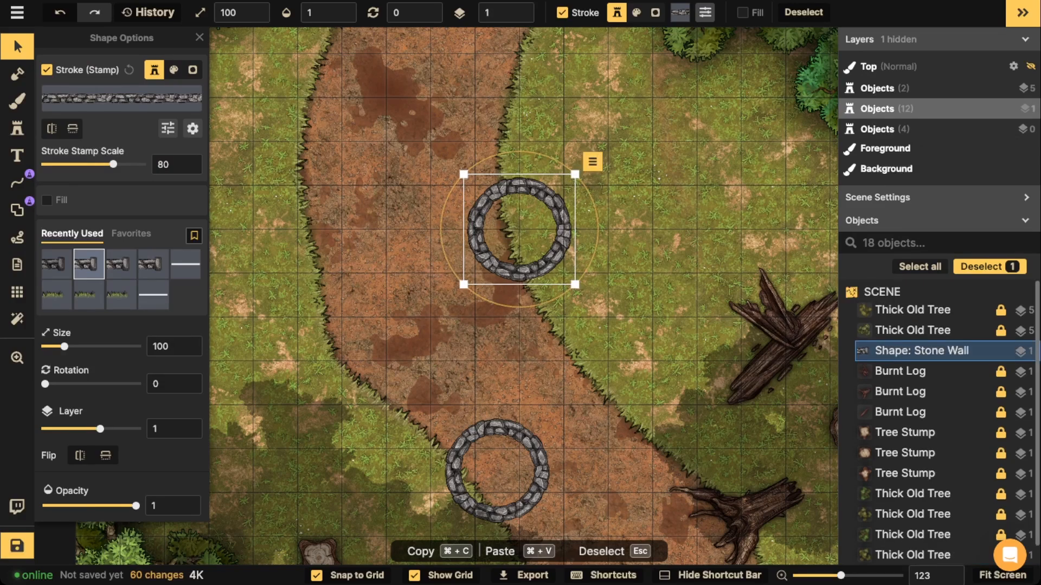
left_click(348, 575)
left_click_drag(519, 230, 520, 221)
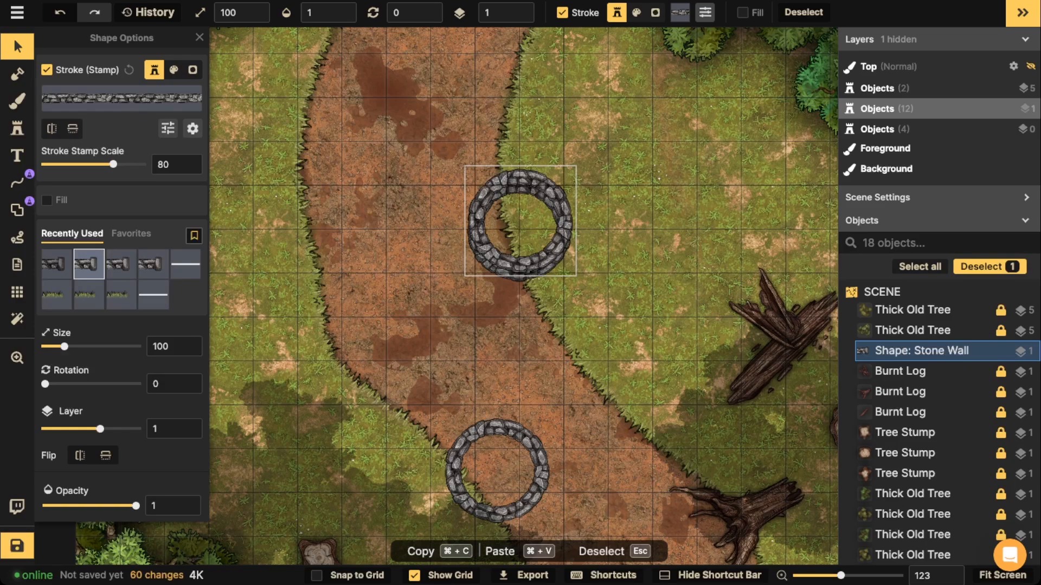
Set the stroke brightness of the bottom ring in the stack to 60
left_click(518, 280)
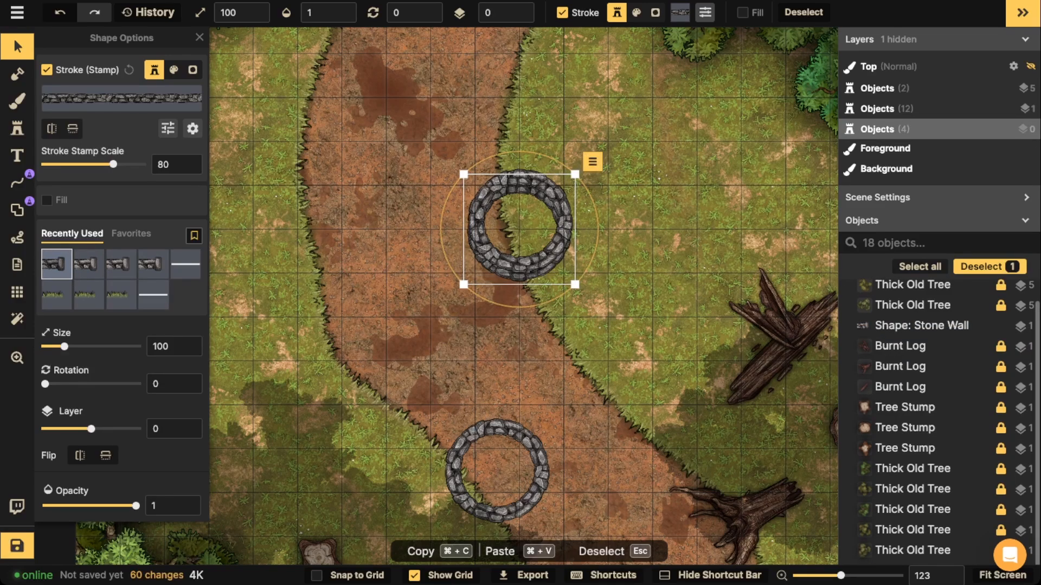
left_click(168, 128)
left_click_drag(123, 139, 114, 138)
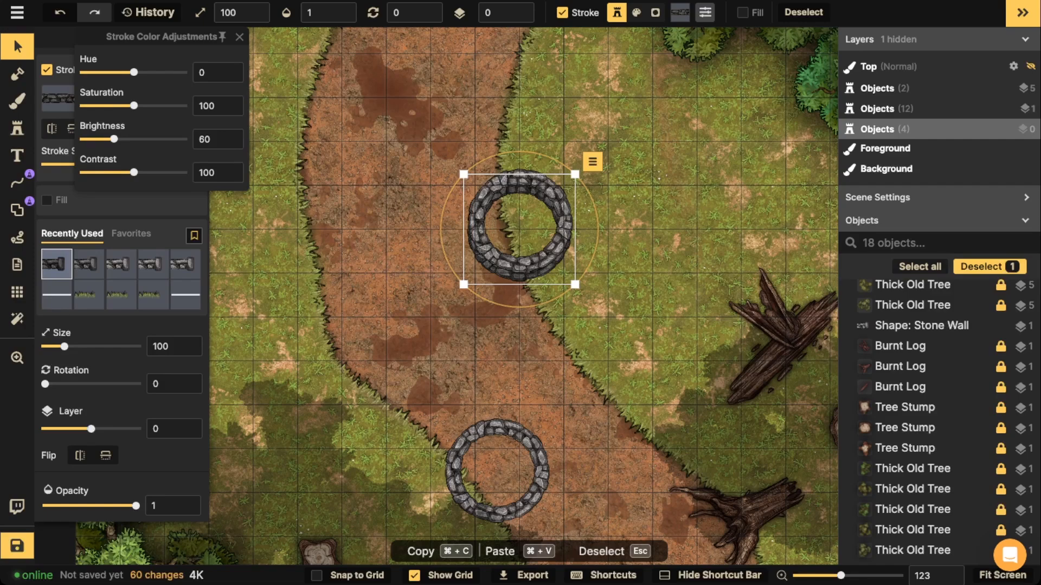
Move the separate stone ring from farther down the road onto the top of the stack and raise it to layer 1
mouse_move(465, 441)
left_mouse_down()
mouse_move(476, 164)
mouse_move(525, 202)
left_mouse_up()
left_click(524, 9)
Flip the bottom ring's stroke stamp vertically and the top ring's stroke stamp horizontally
scroll(516, 245, "up", 5)
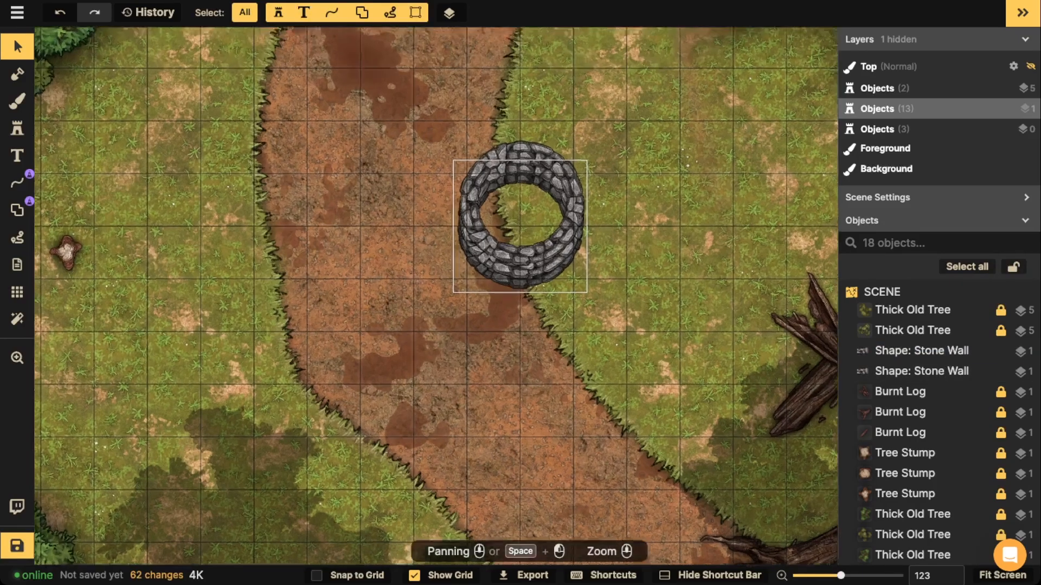
left_click(515, 245)
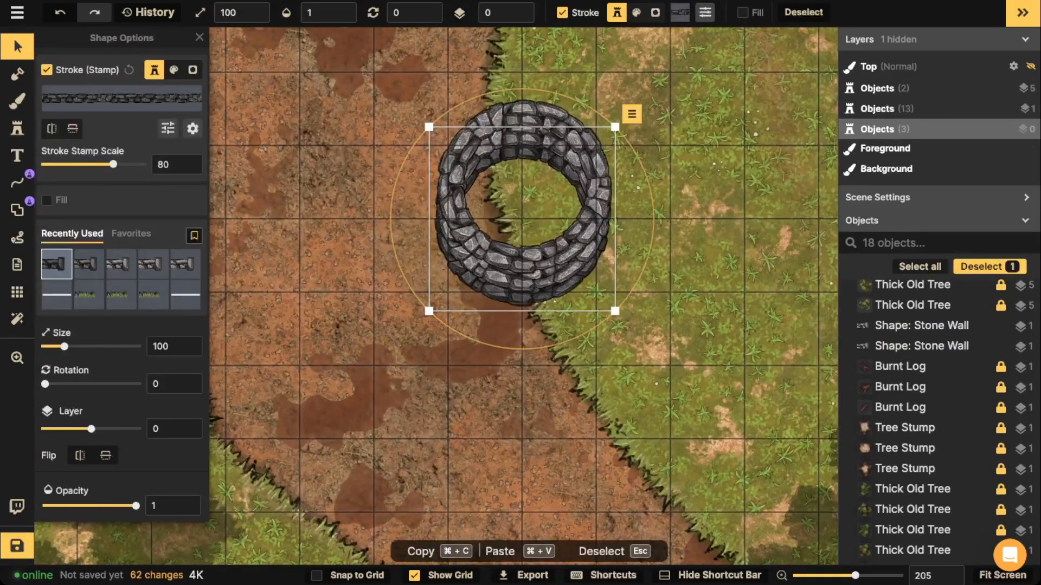
left_click(73, 129)
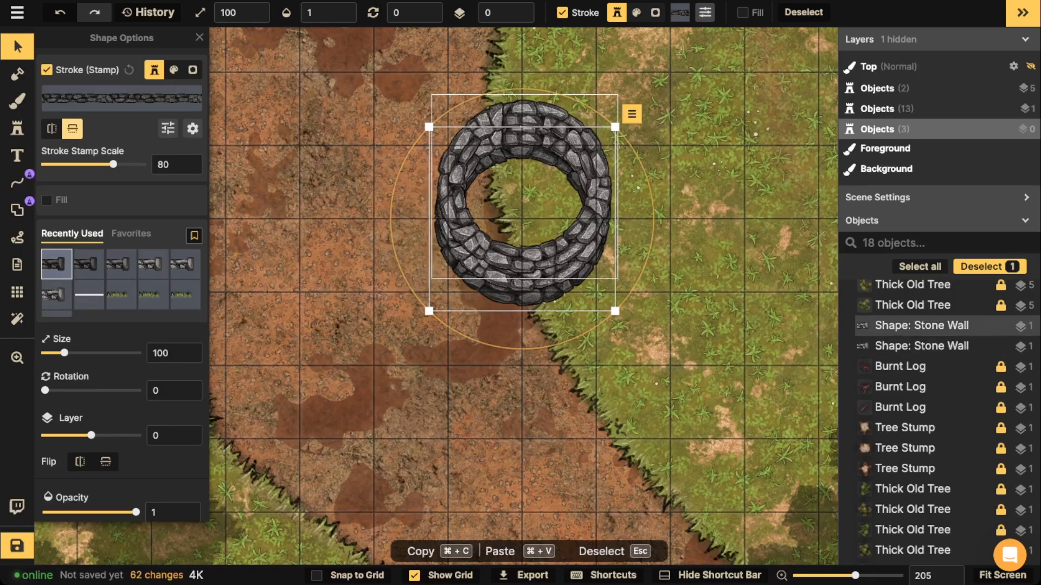
left_click(922, 326)
left_click(51, 129)
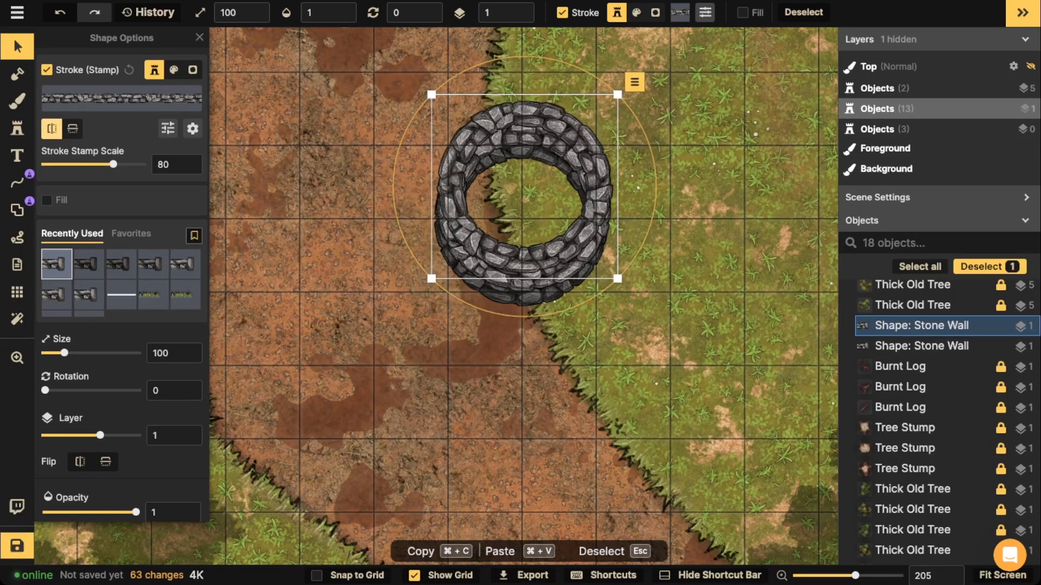
Slightly lower the stroke brightness of the middle stone ring
left_click(192, 128)
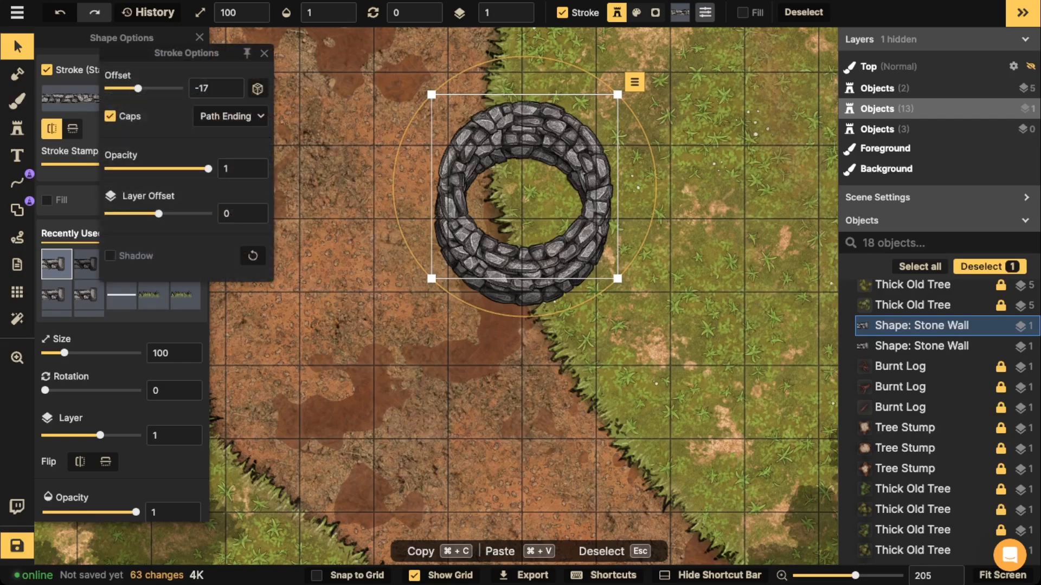
left_click(523, 293)
left_click(523, 292)
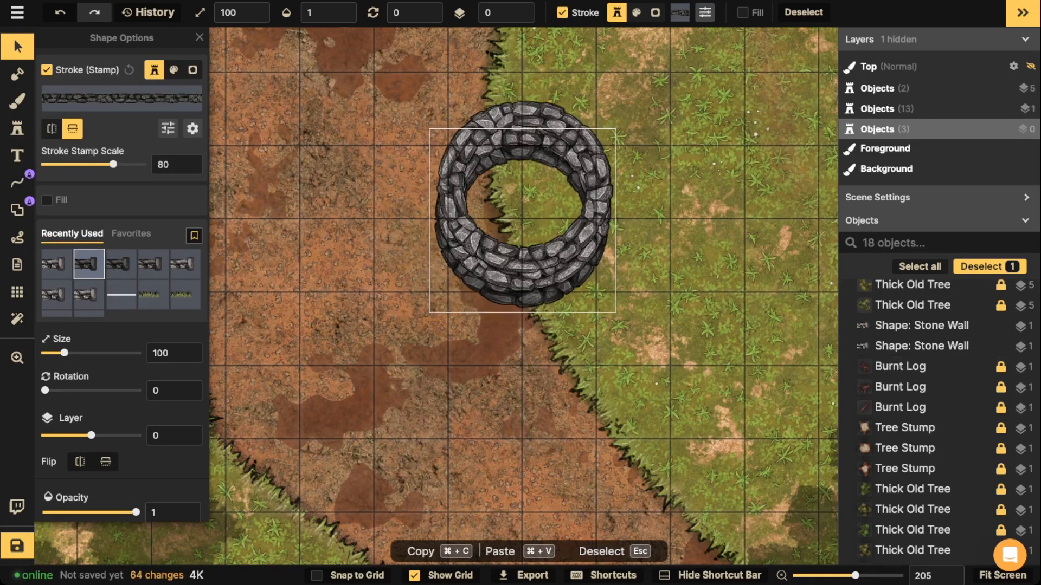
key("Escape")
left_click(921, 346)
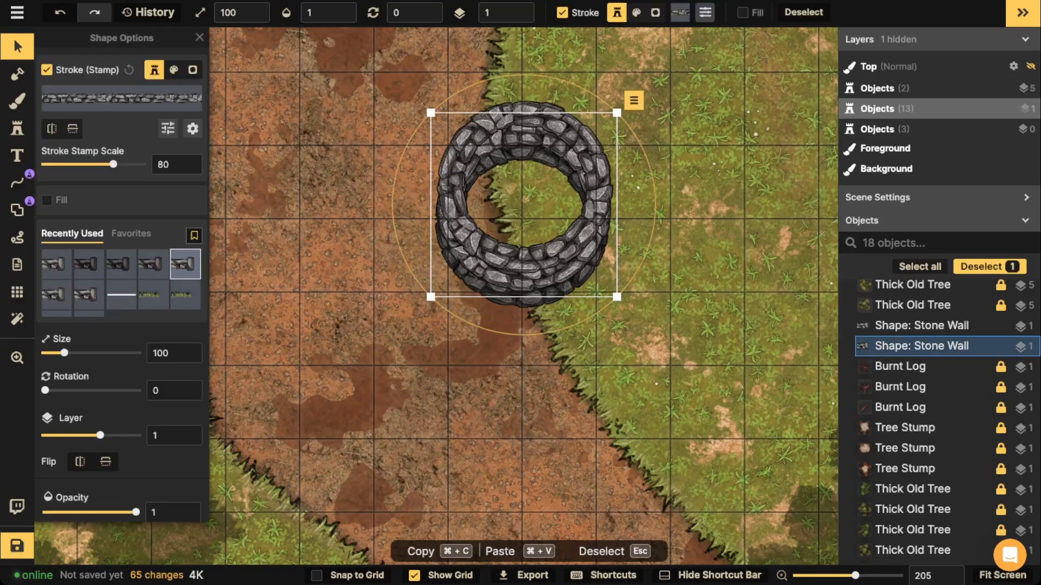
left_click(168, 129)
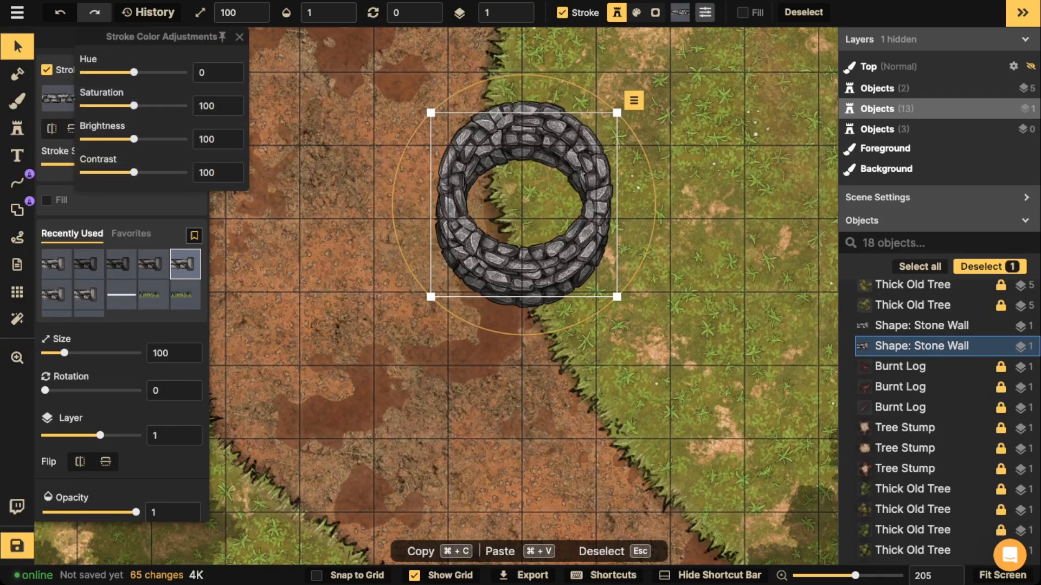
left_click_drag(134, 140, 126, 139)
Duplicate the top stone ring and place the copy on the road to the lower left of the stack
left_click(921, 326)
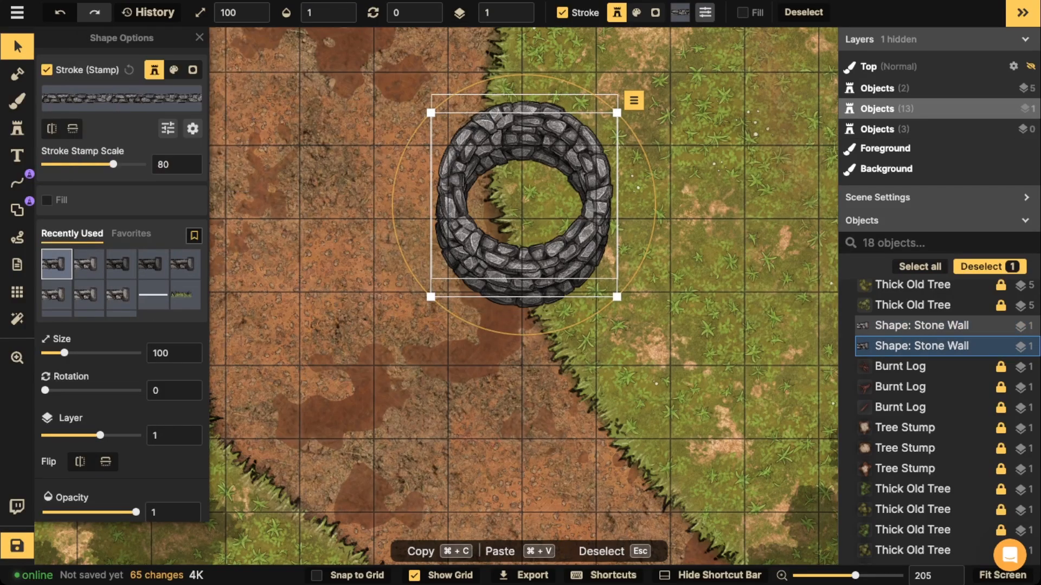
left_click(921, 326)
scroll(558, 114, "down", 3)
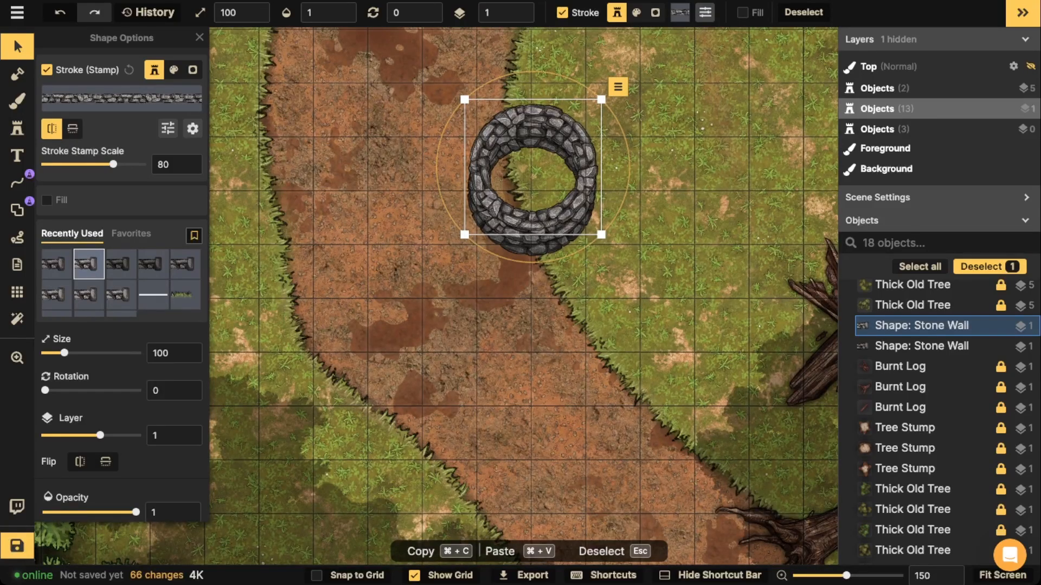
key("super+v")
left_click_drag(385, 185, 366, 287)
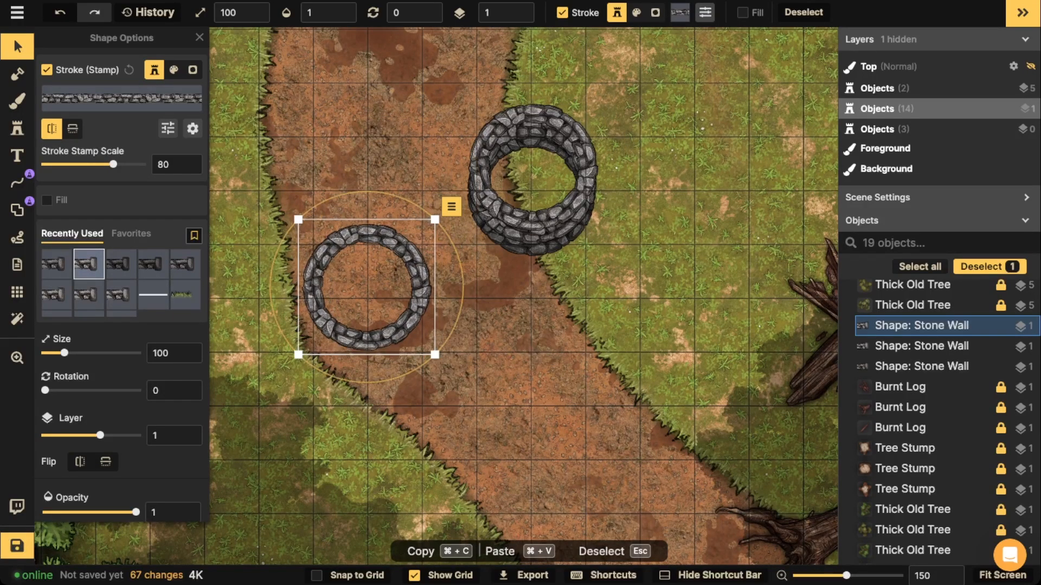
Change the copied ring's stroke to the broken stone path from the Fantasy Battlemaps path catalog
left_click(167, 128)
left_click(58, 101)
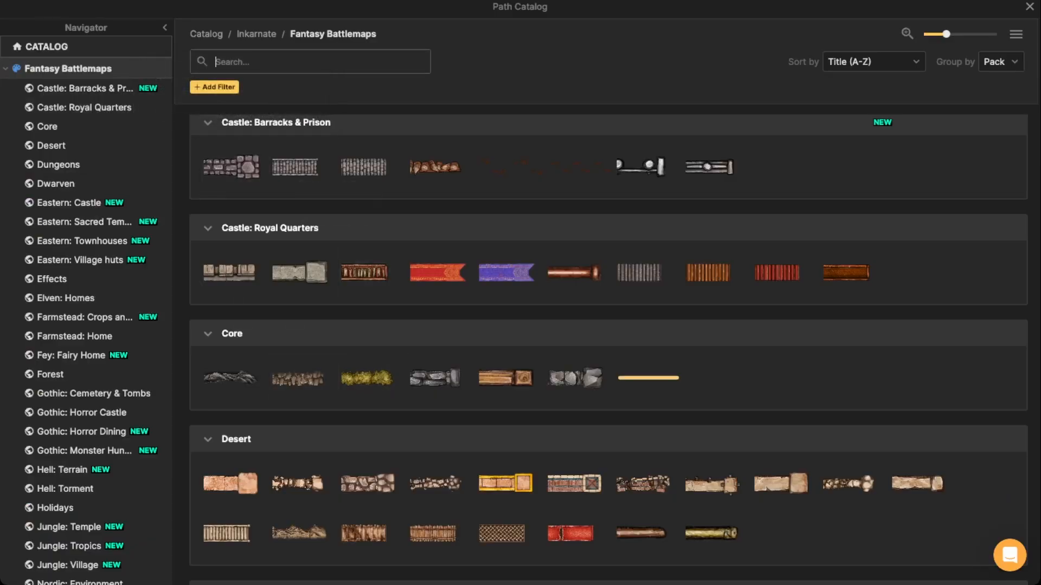
scroll(442, 358, "down", 8)
scroll(442, 355, "down", 4)
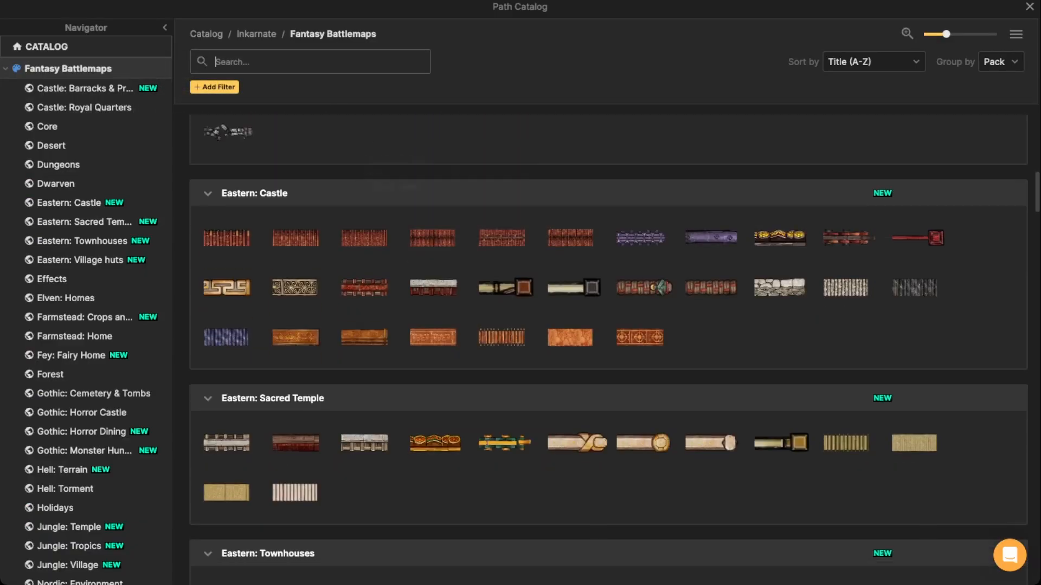
scroll(441, 355, "up", 5)
left_click(234, 234)
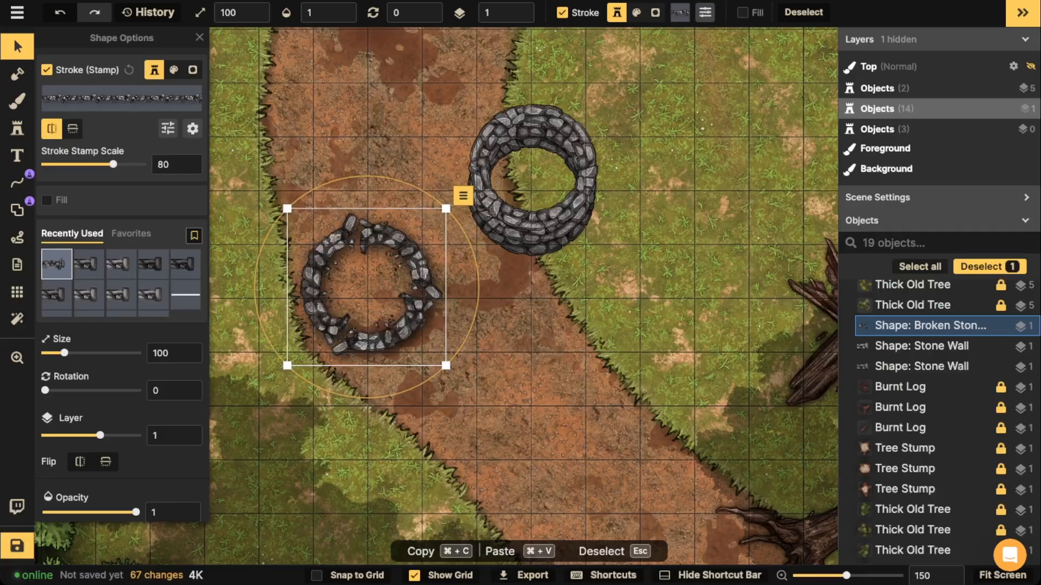
Shift the broken stone ring around on the road to the left of the stack
left_click(17, 46)
left_click_drag(367, 286, 334, 245)
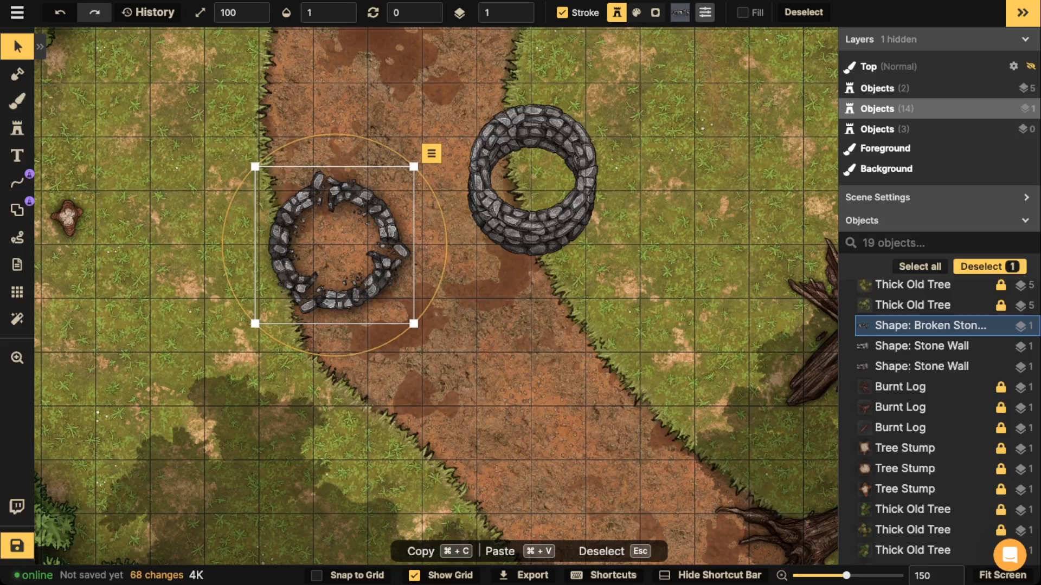
left_click_drag(334, 245, 360, 259)
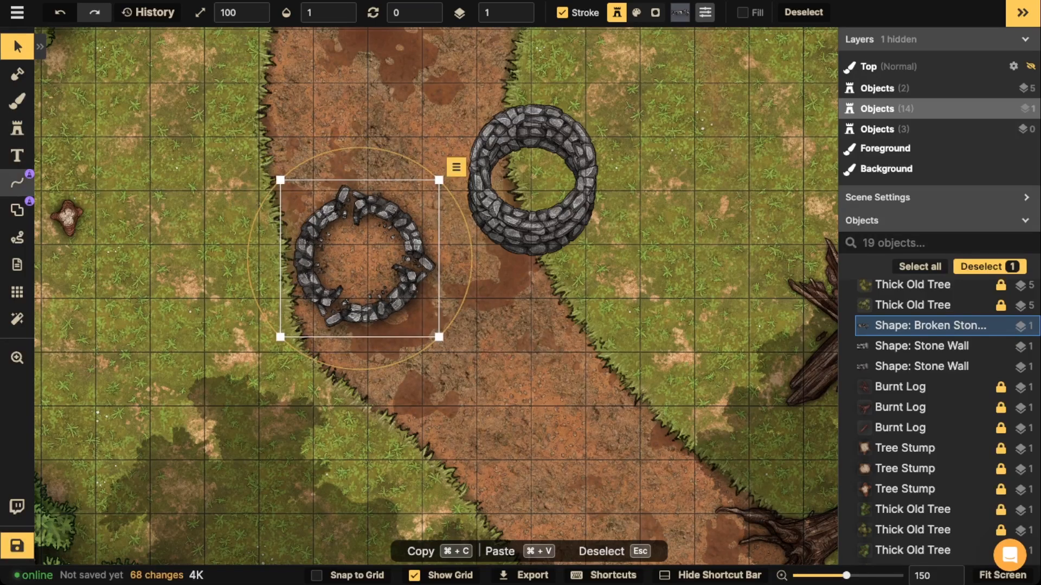
Turn on a texture fill for the broken stone ring and place it on top of the ring stack
left_click(17, 210)
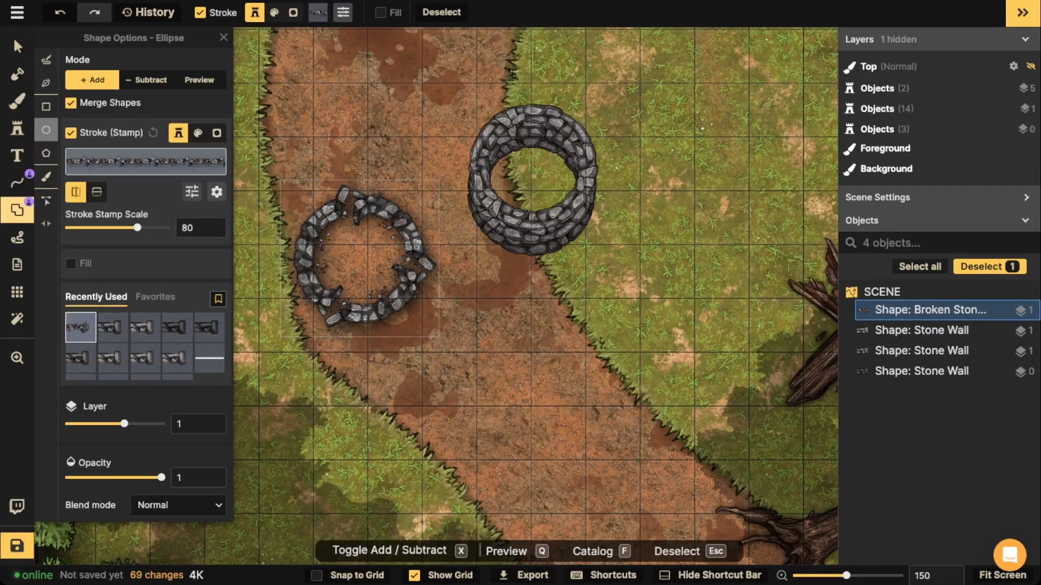
left_click(71, 264)
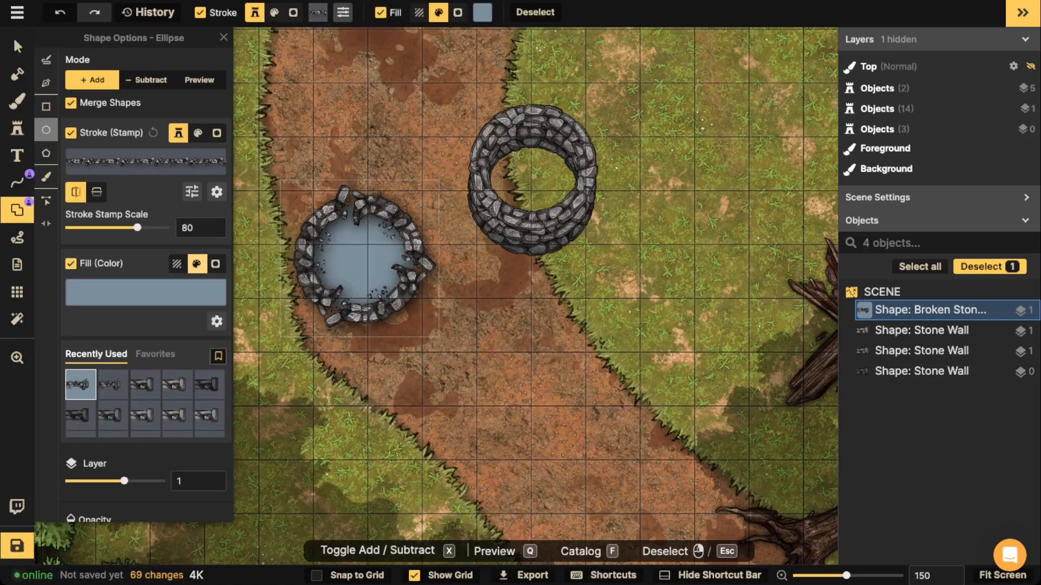
left_click(177, 264)
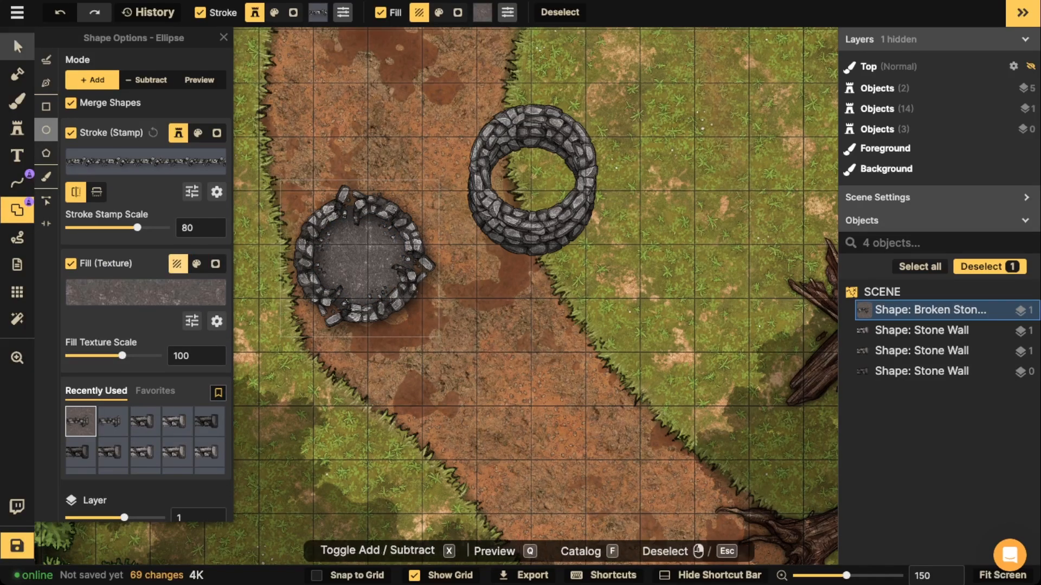
left_click(17, 47)
left_click_drag(361, 258, 533, 160)
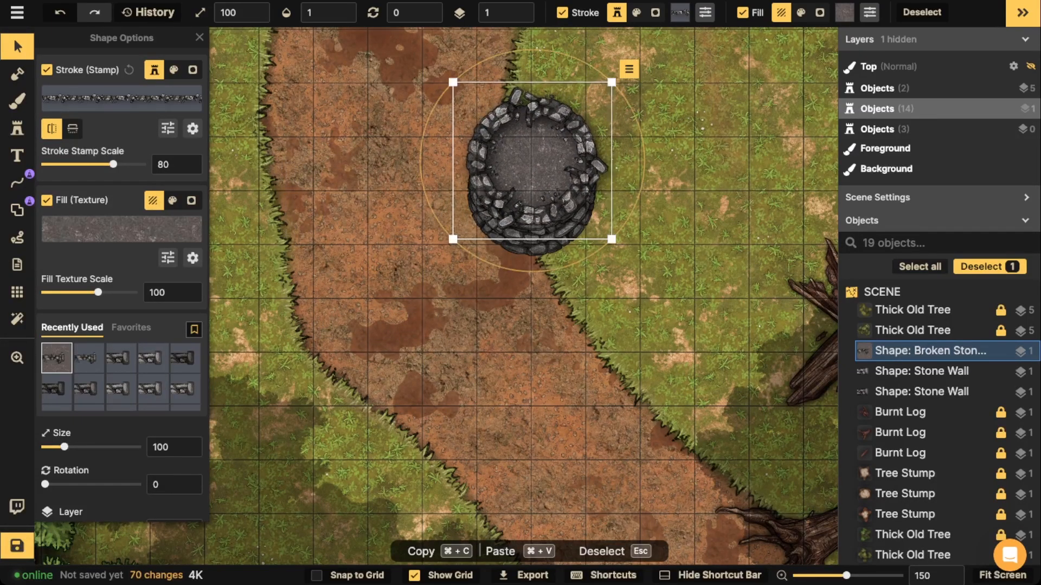
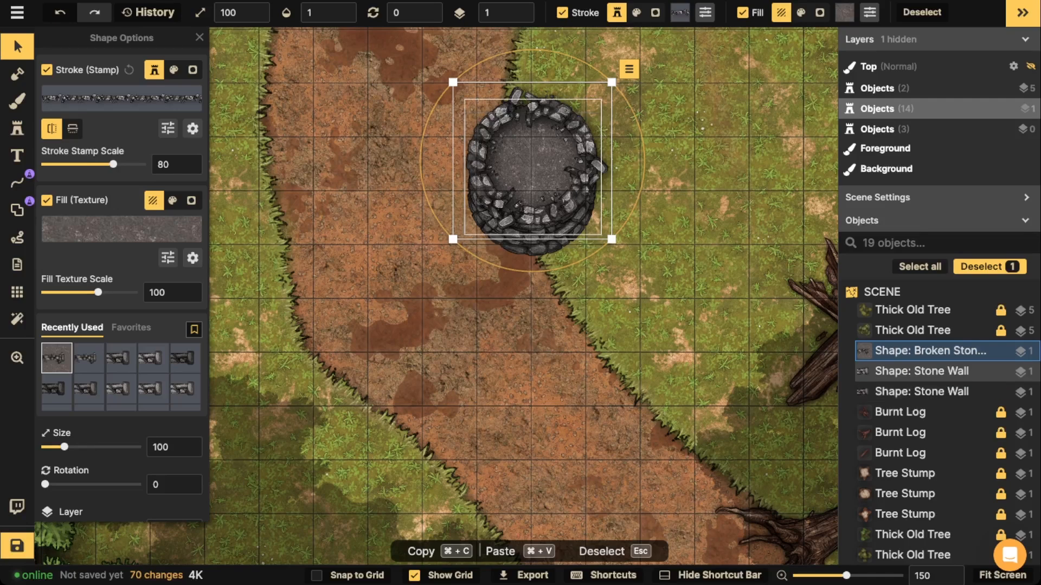
Add a portal opening on the upper-right arc of the broken stone ring and extend its lower end down the right side
scroll(517, 99, "up", 10)
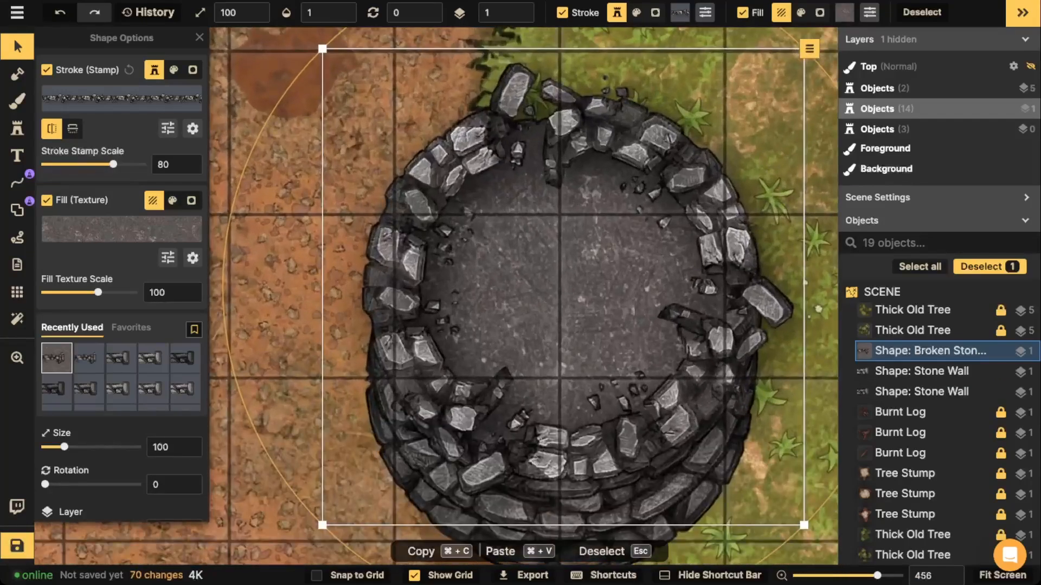
scroll(642, 179, "down", 3)
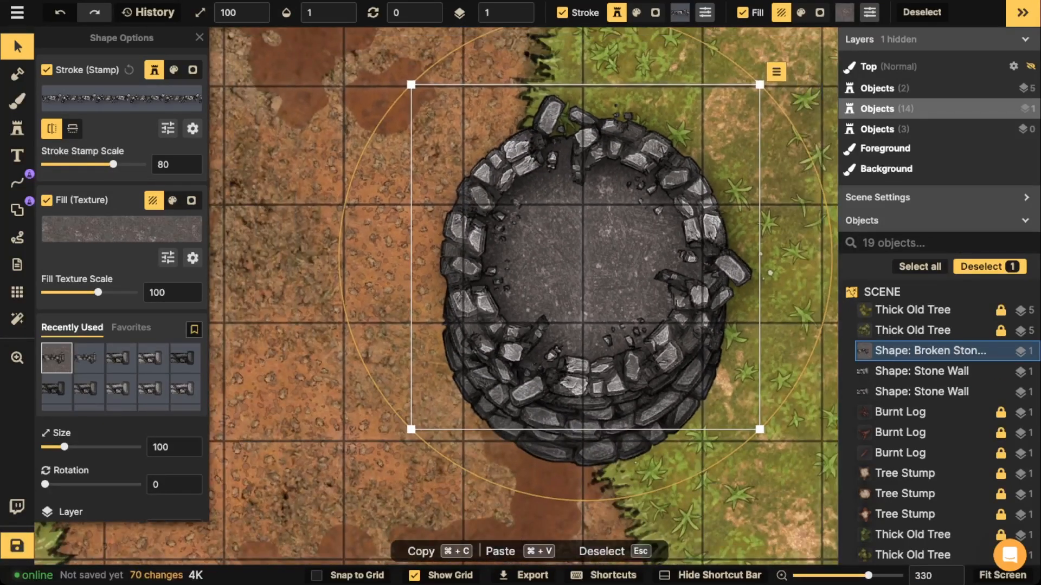
left_click(17, 210)
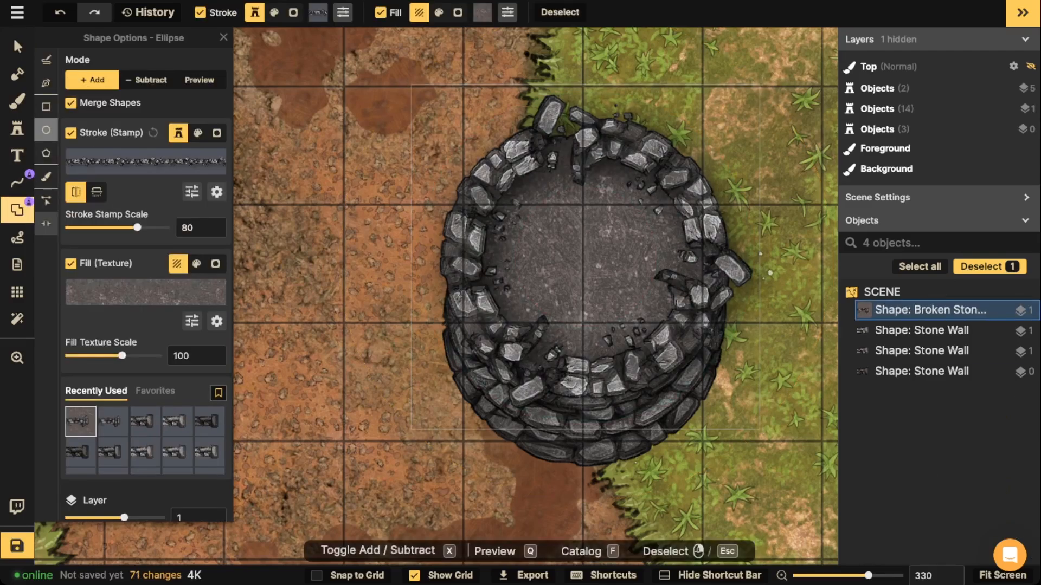
left_click(46, 223)
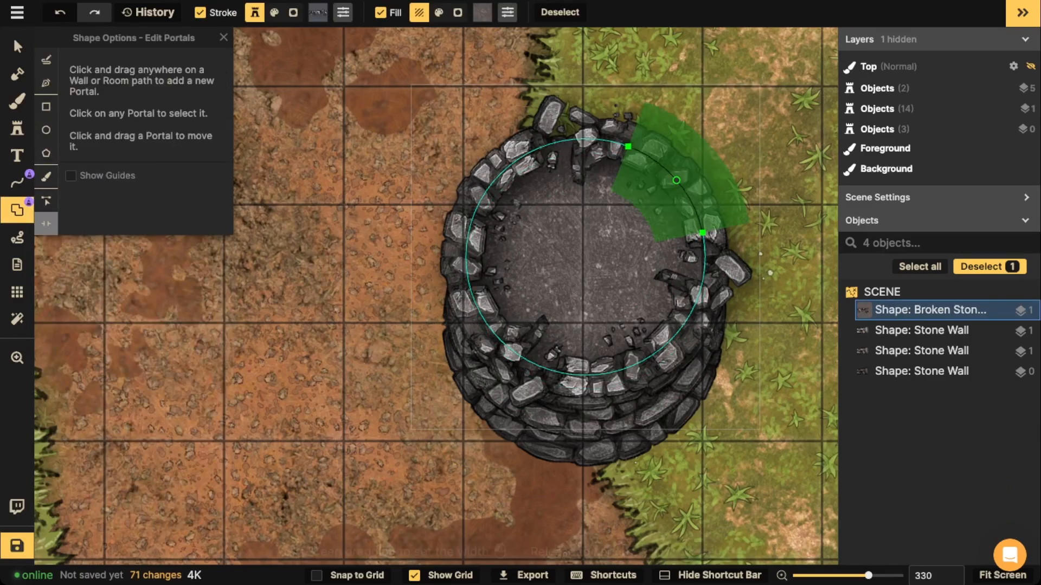
left_click(676, 180)
left_click_drag(702, 233, 704, 261)
Rotate the broken stone ring to 45 degrees on top of the stack
left_click(17, 47)
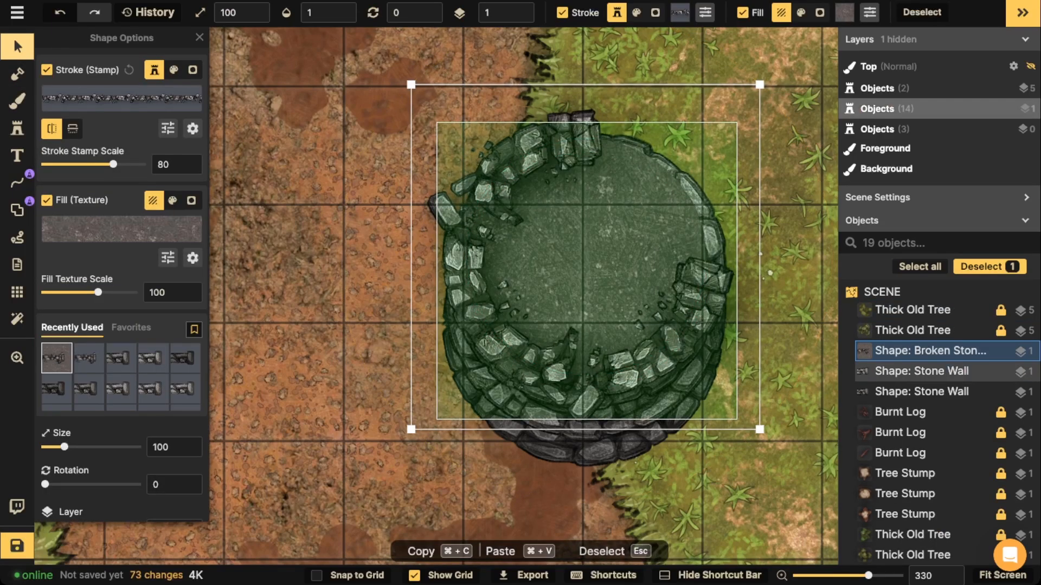
scroll(587, 271, "up", 6)
scroll(587, 271, "up", 3)
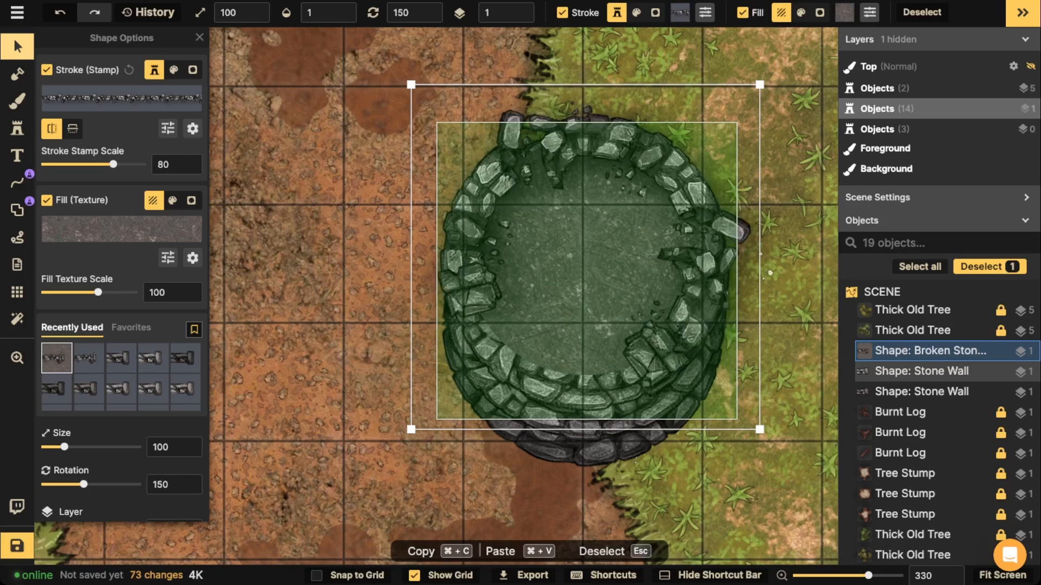
scroll(587, 271, "down", 7)
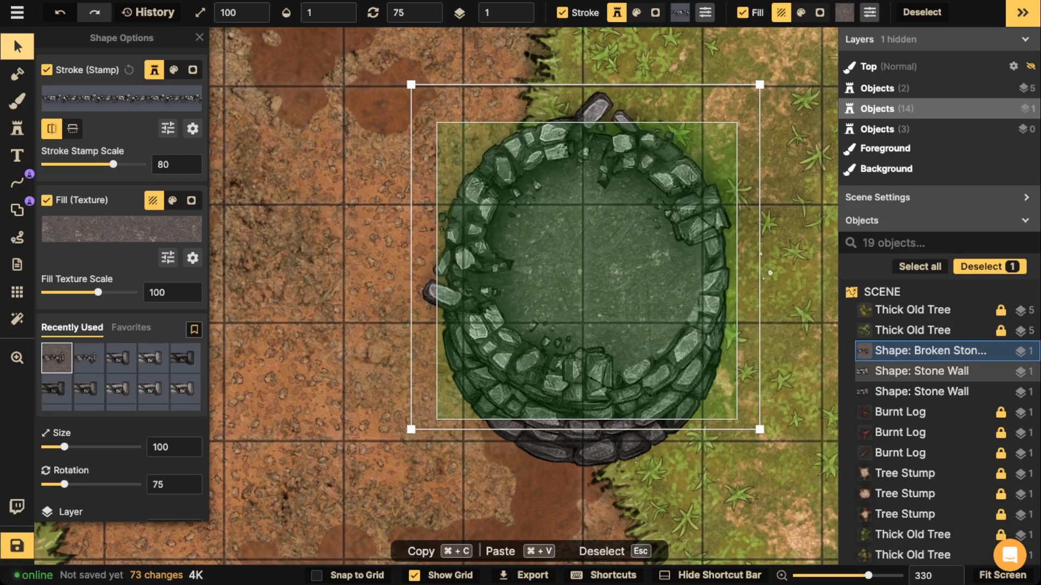
scroll(587, 271, "up", 1)
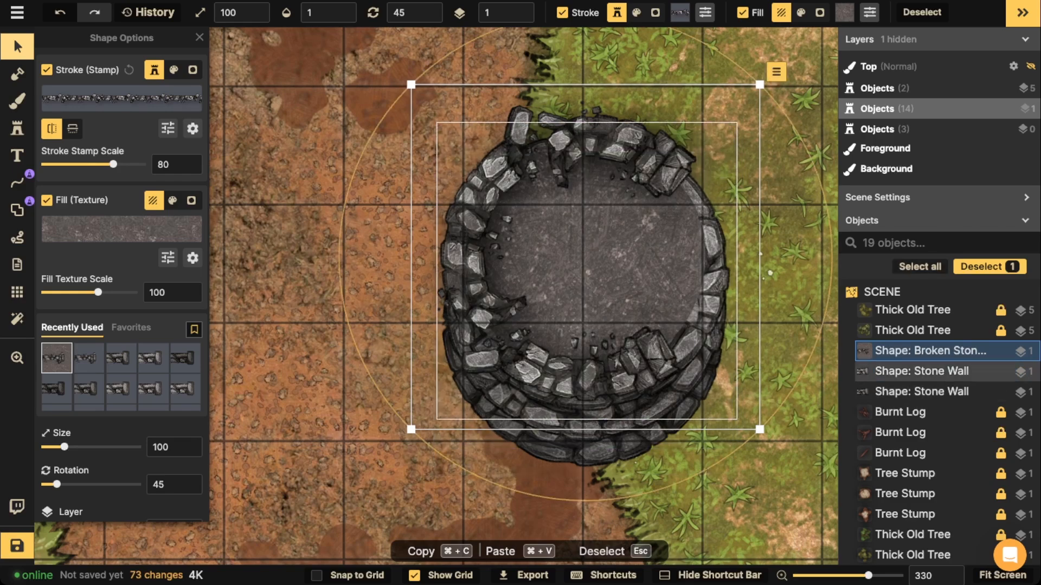
scroll(719, 264, "down", 4)
key("space")
left_click_drag(719, 264, 524, 266)
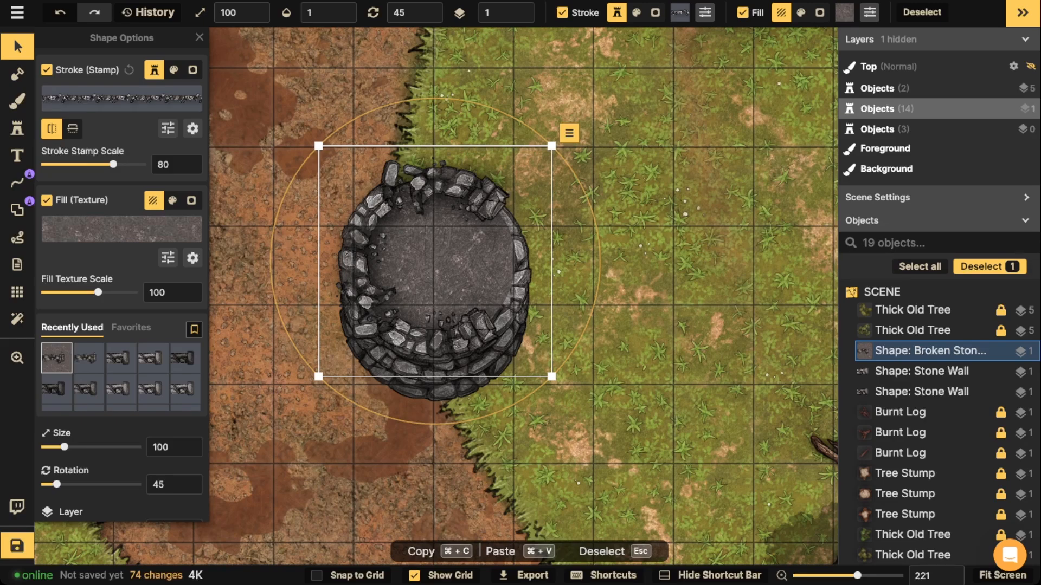
scroll(486, 259, "down", 2)
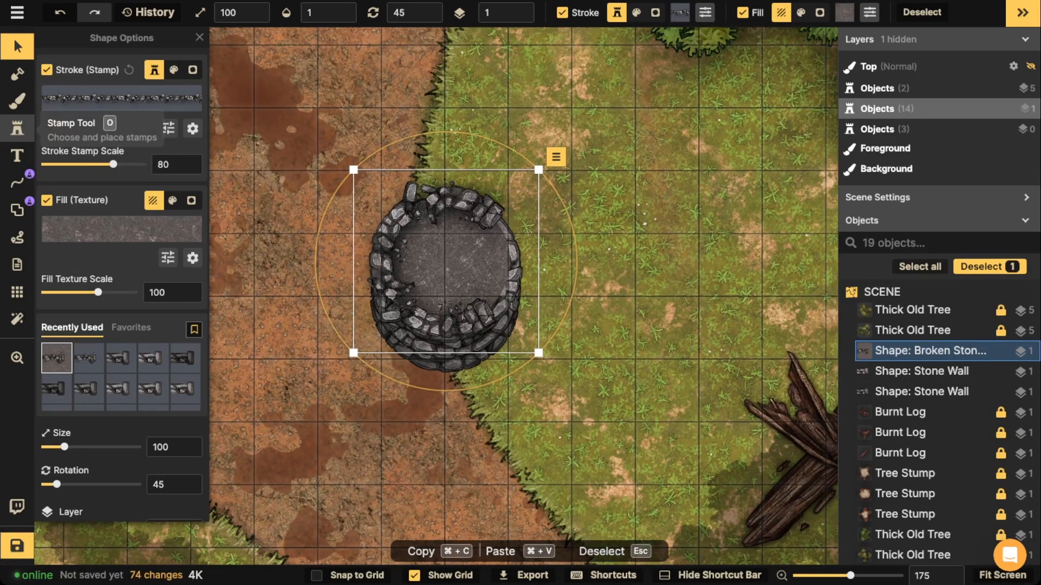
Search the stamp catalog for "dock" and choose the Dock stamp from the Sea: Sailing Ships pack
left_click(18, 128)
left_click(65, 89)
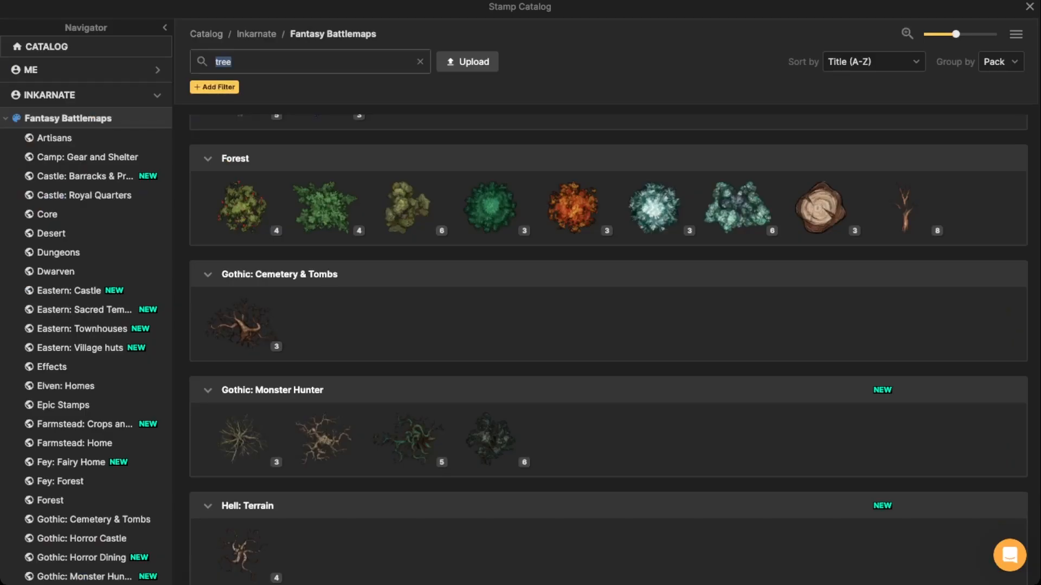
type("dock")
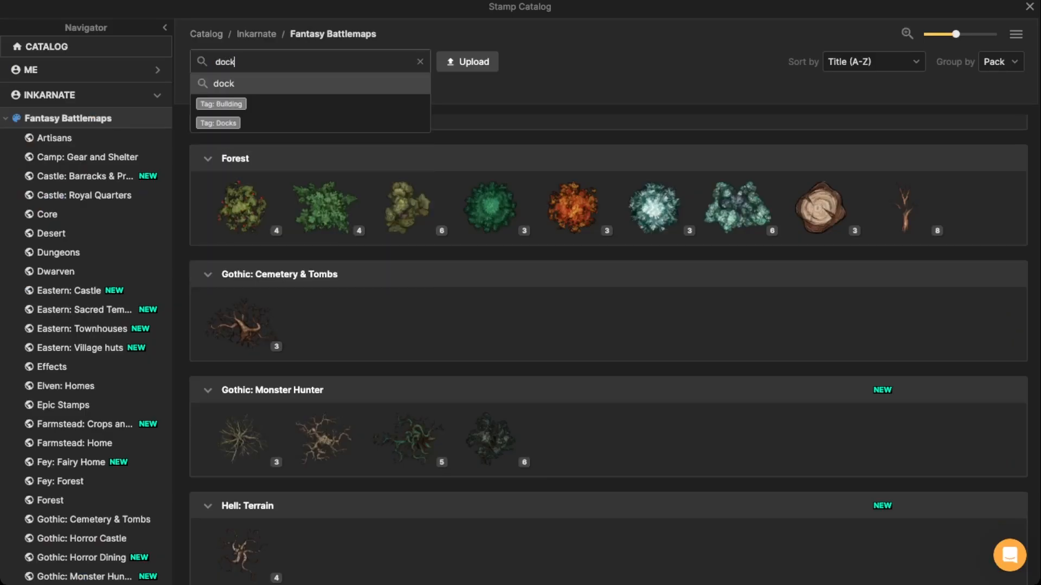
key("Return")
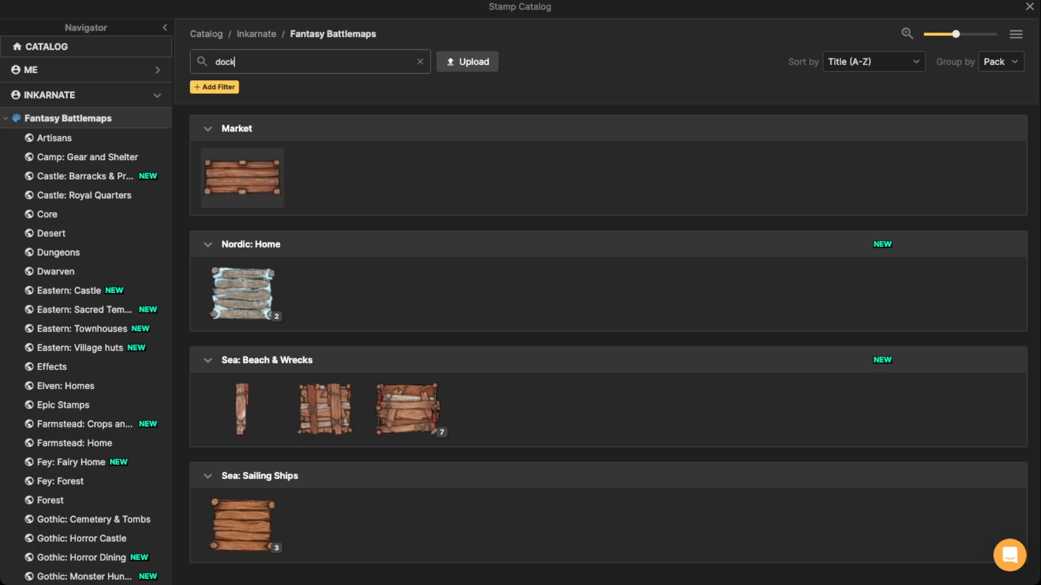
left_click(242, 525)
Place the dock at scale 60 and rotation 90 against the right side of the round tower
key("s")
key("s")
key("s")
key("s")
scroll(578, 264, "down", 4)
scroll(577, 265, "down", 2)
left_click(550, 264)
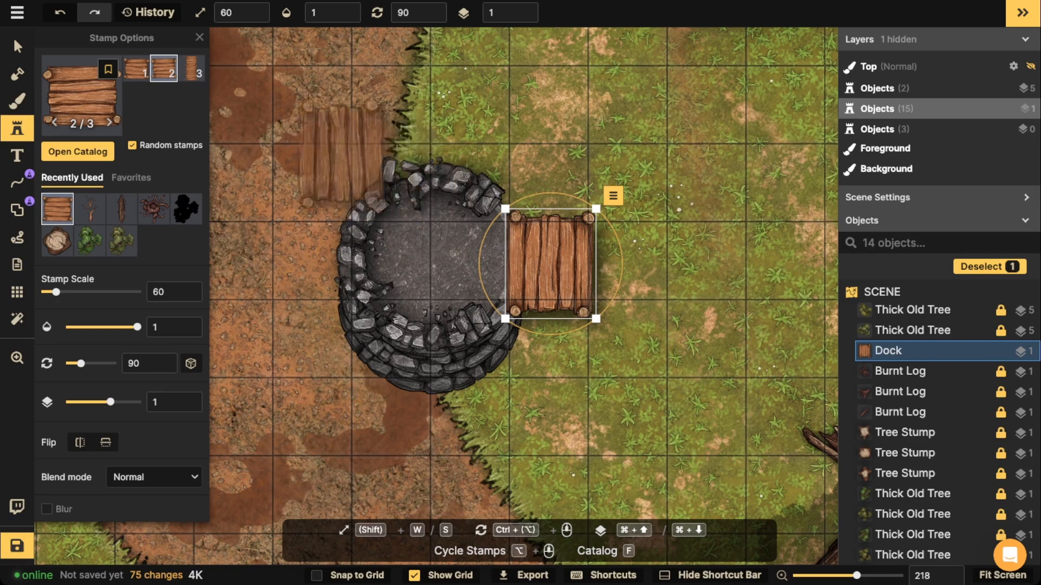
Darken the dock to a brightness of 54 and set its shadow to None
left_click(17, 47)
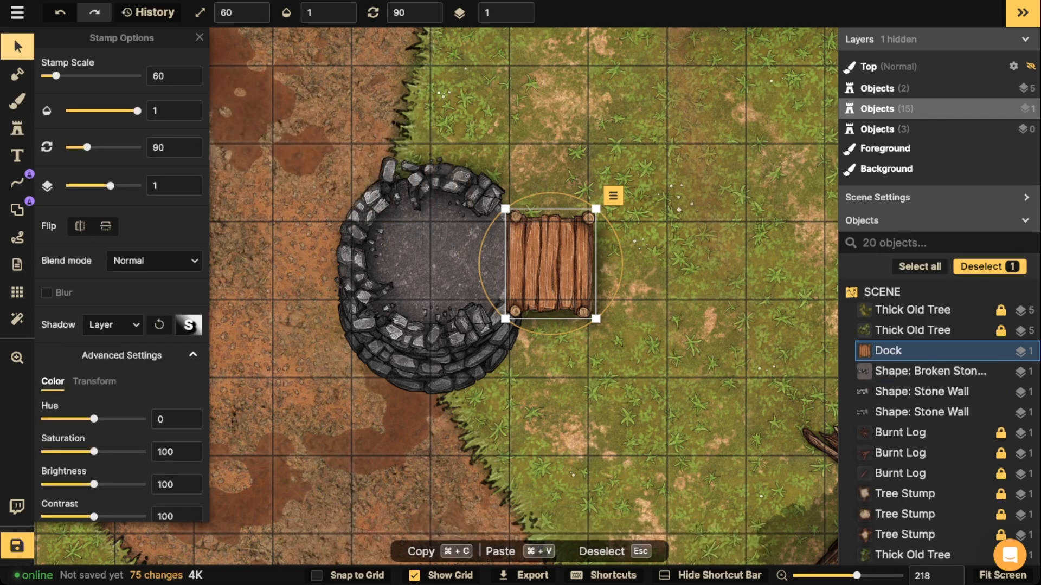
left_click_drag(94, 485, 68, 484)
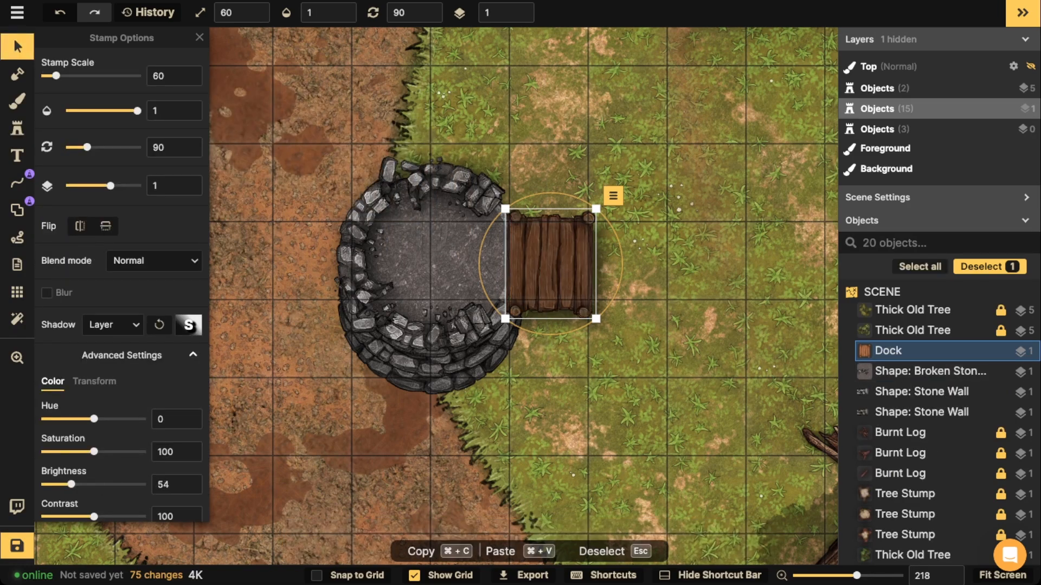
left_click(113, 325)
left_click(111, 354)
scroll(463, 303, "down", 5)
key("space")
key("space")
key("Escape")
left_click(524, 275)
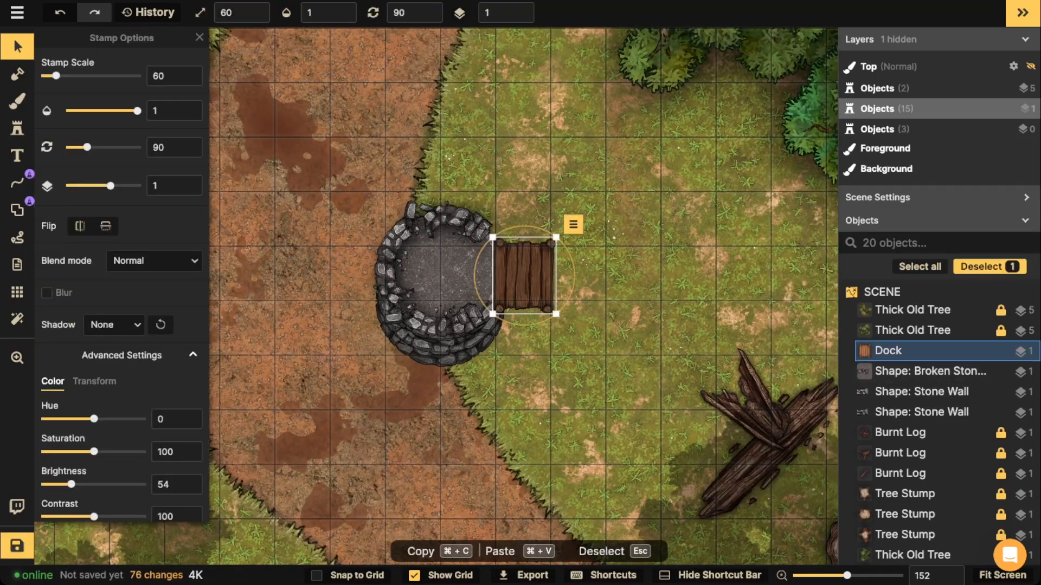
Search the stamp catalog for "wood" and choose the Wooden Walls stamp from the Core pack
left_click(17, 156)
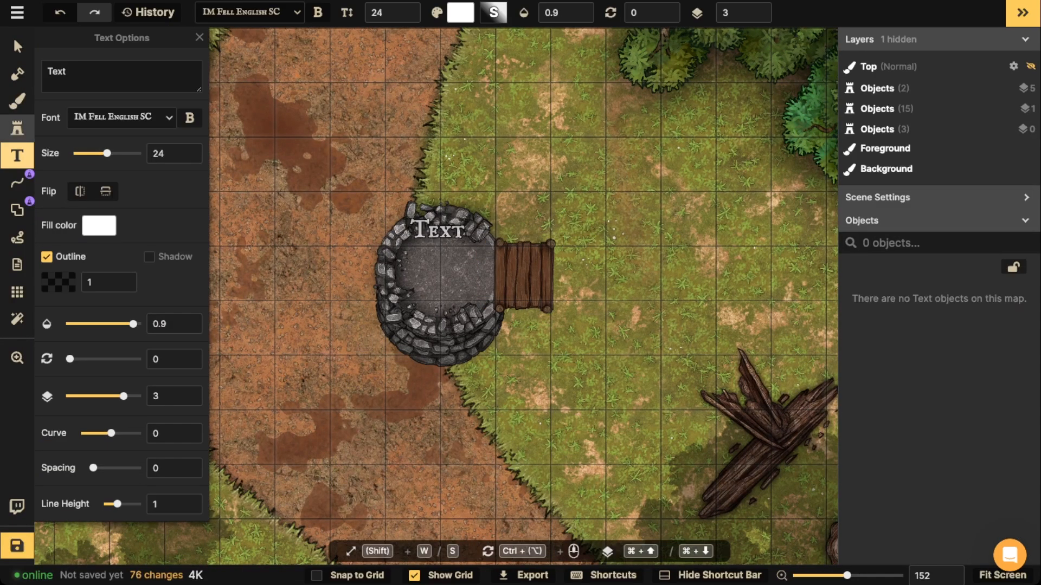
left_click(16, 128)
key("f")
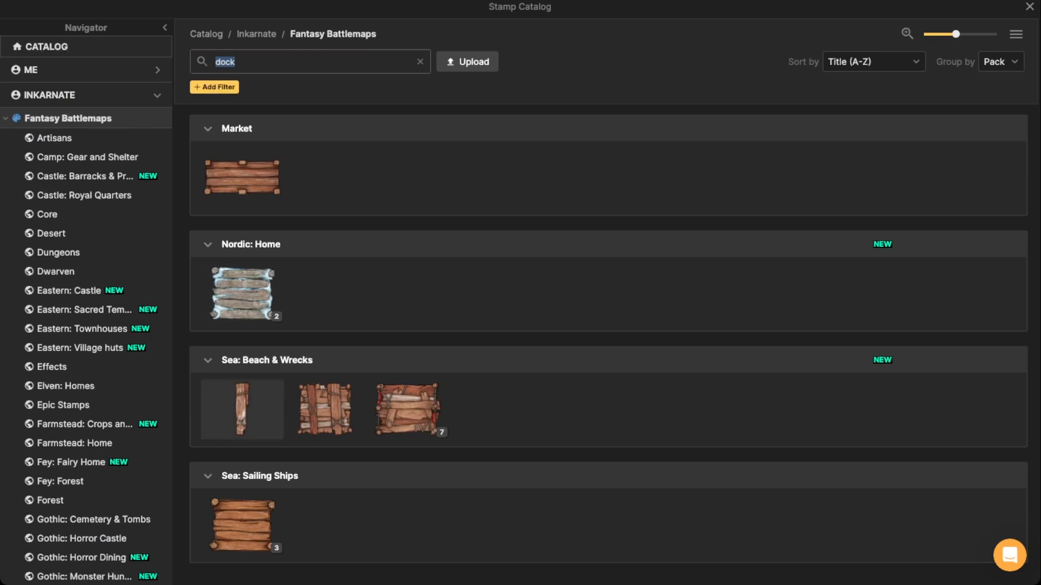
type("wood")
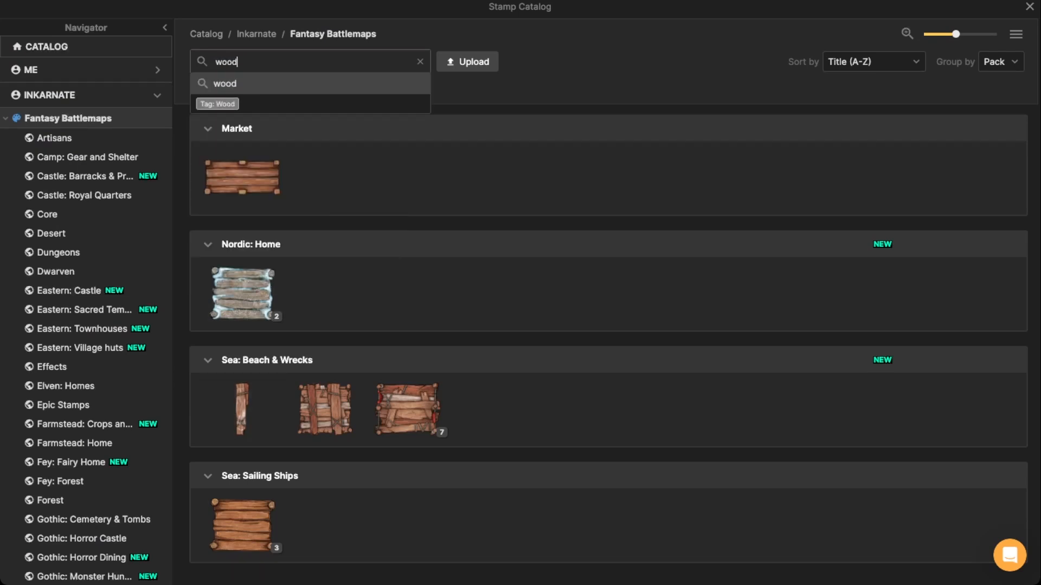
key("Return")
scroll(607, 326, "down", 7)
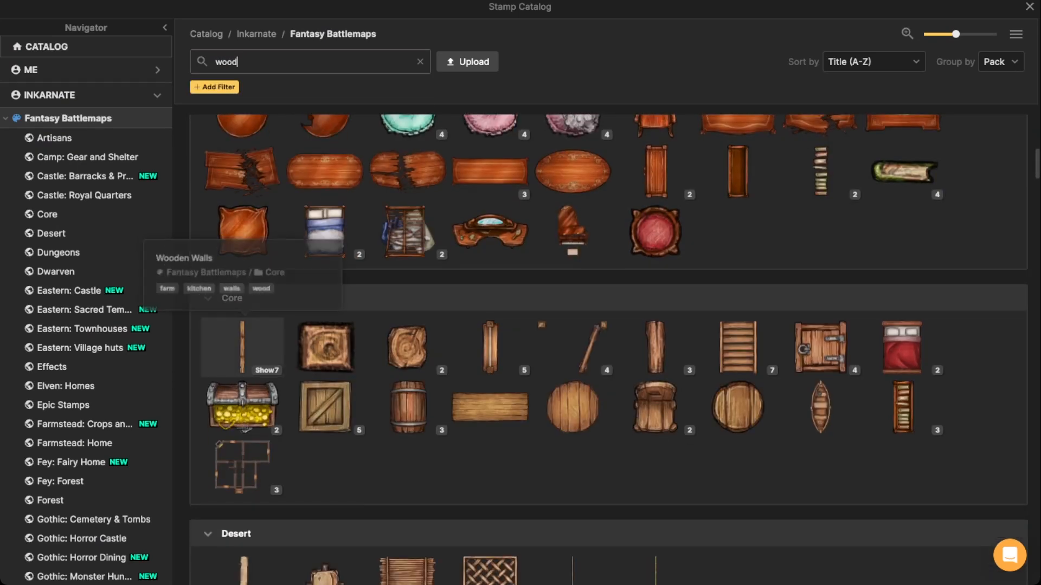
left_click(239, 348)
Place wooden wall variant 5 at scale 110 and rotation 90 along the dock's lower edge
scroll(437, 242, "down", 2)
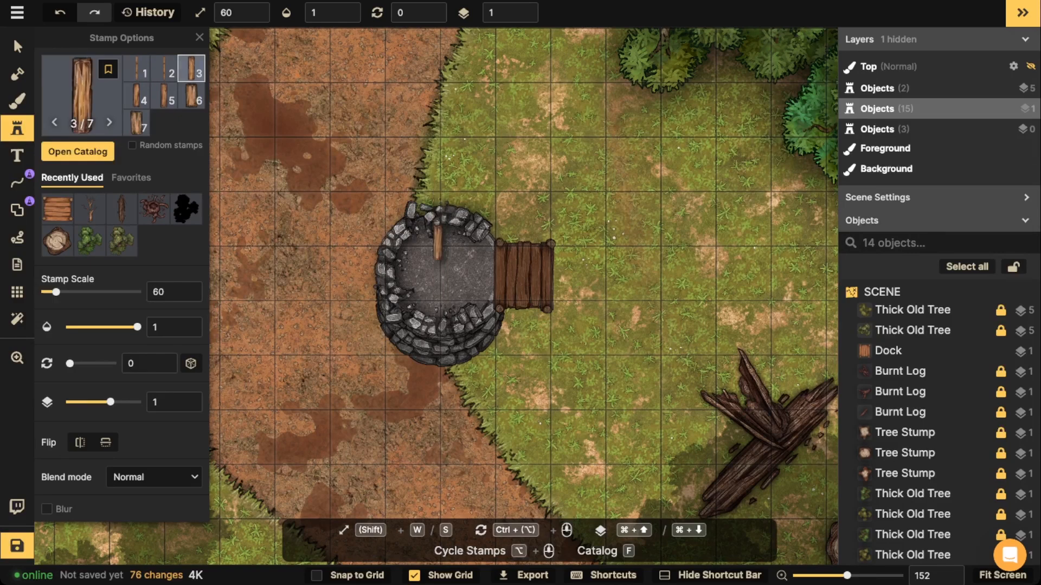
scroll(542, 354, "up", 4)
scroll(440, 243, "up", 1)
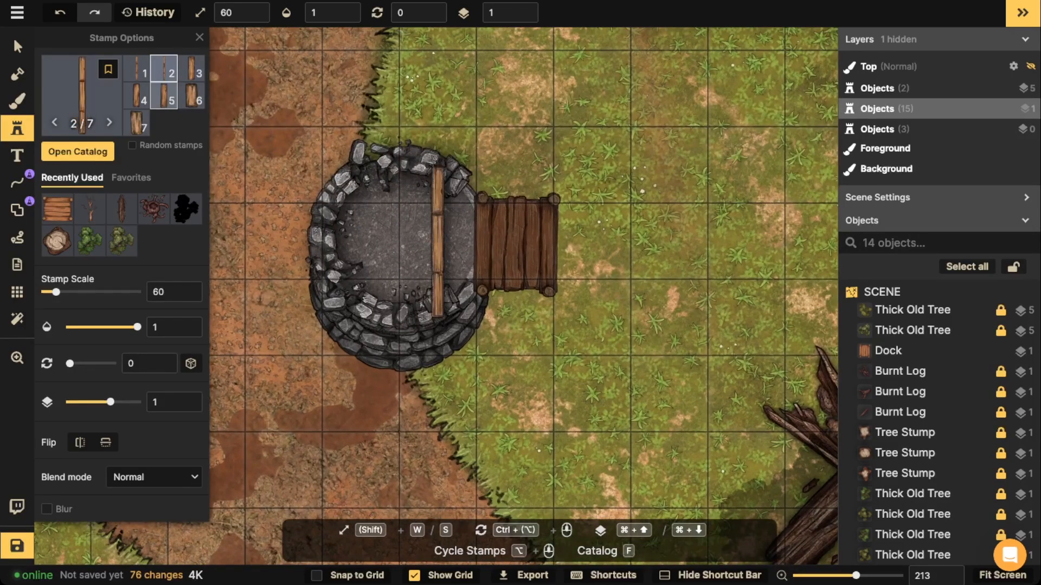
scroll(437, 249, "down", 3)
key("w")
key("w")
key("w")
key("w")
key("w")
scroll(519, 278, "down", 3)
scroll(518, 280, "up", 3)
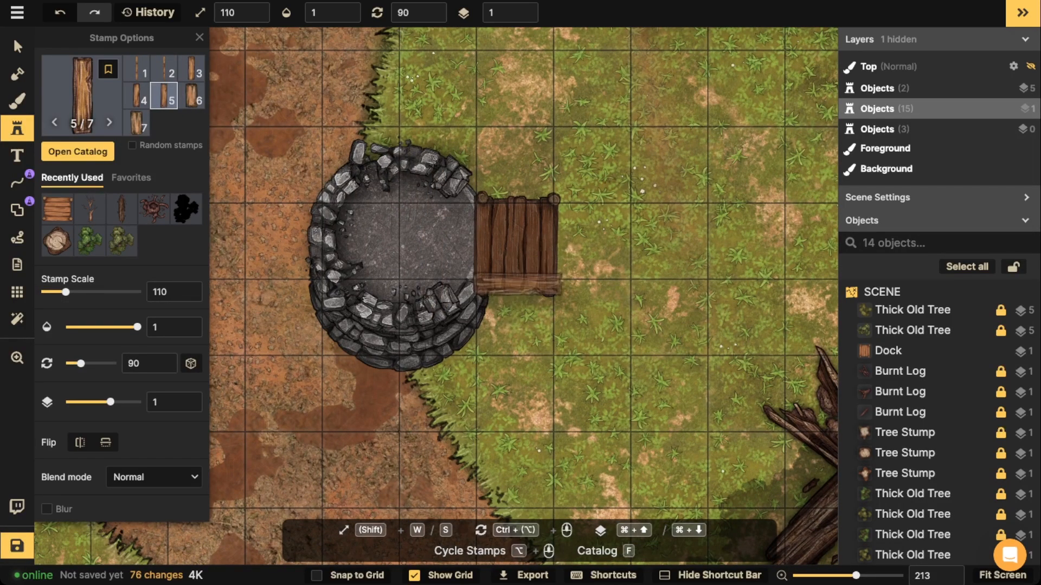
left_click(518, 289)
Arrange the layers so the wooden wall plank is on layer 1 and the dock above it on layer 2
key("super+Down")
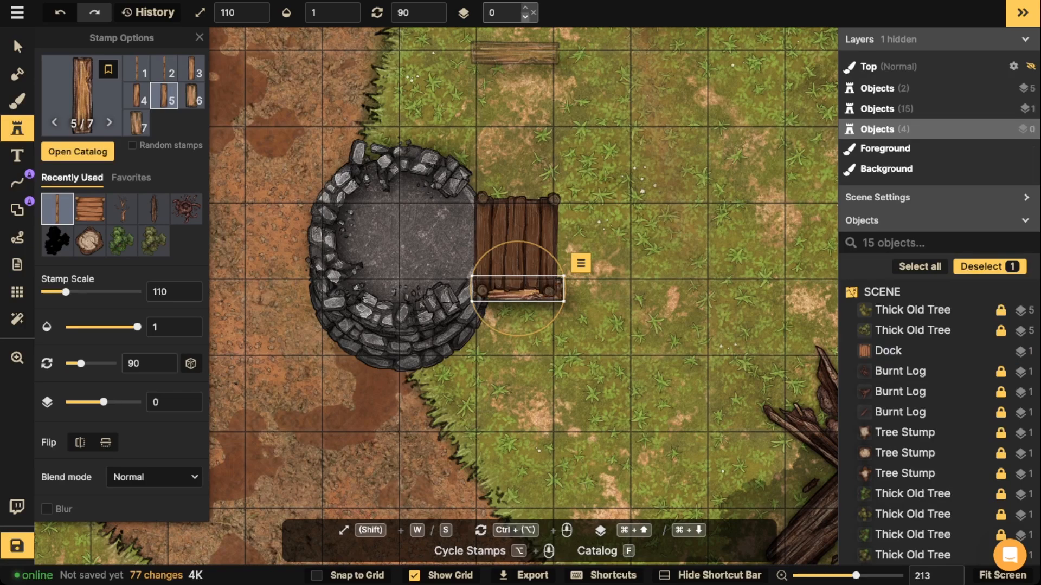
left_click(18, 47)
left_click(516, 238, "shift")
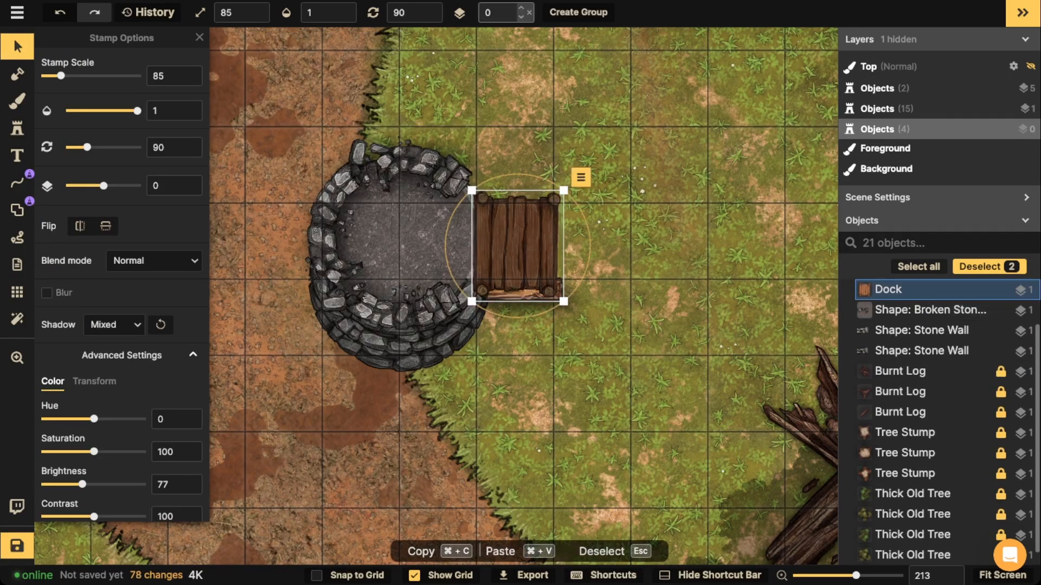
left_click(521, 9)
key("Escape")
left_click(516, 238)
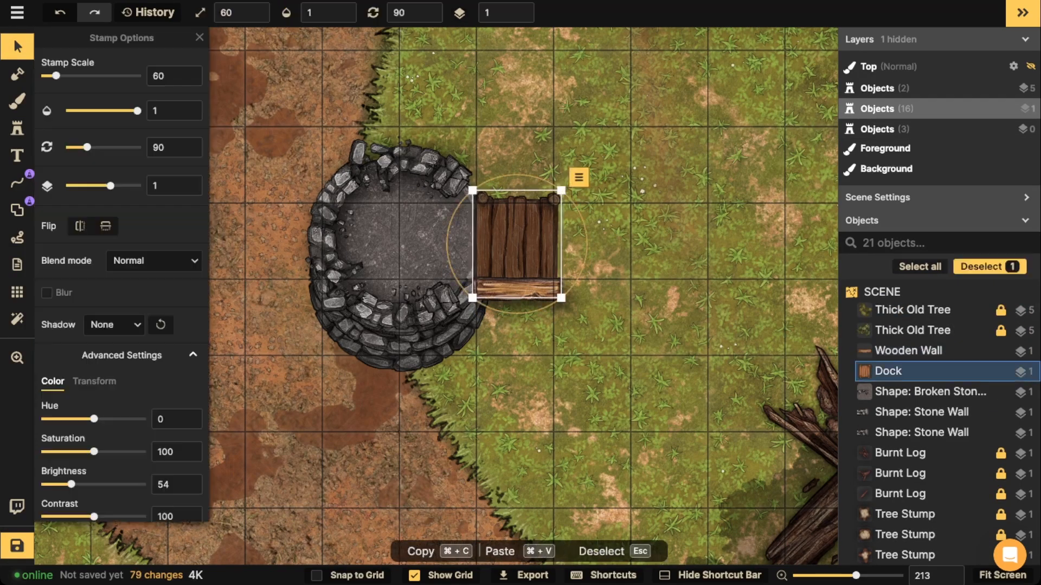
left_click(521, 9)
key("Escape")
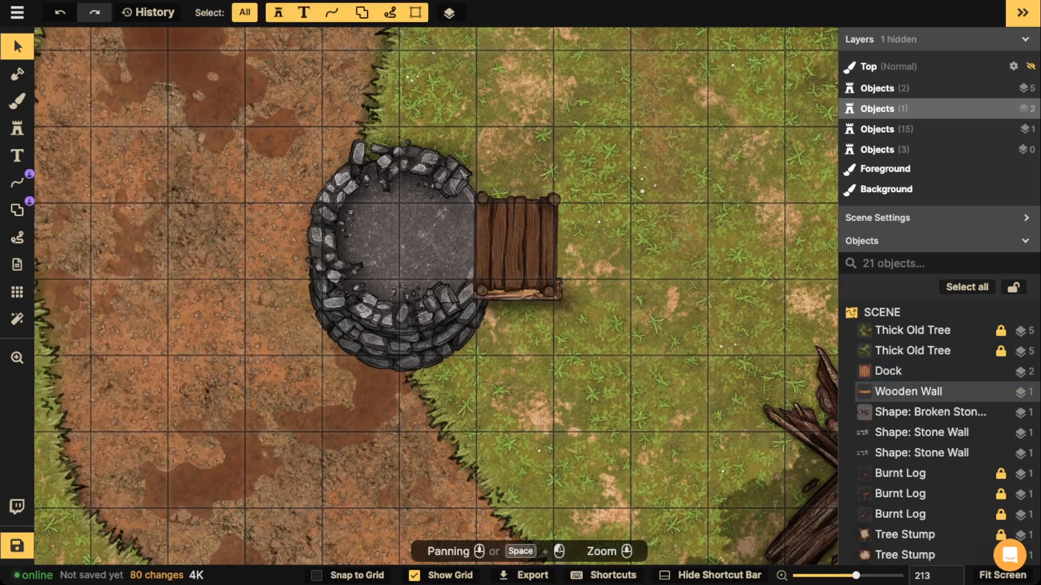
Darken the wooden wall plank to a brightness of 45 and fit it under the dock's edge at scale 101
left_click(518, 296)
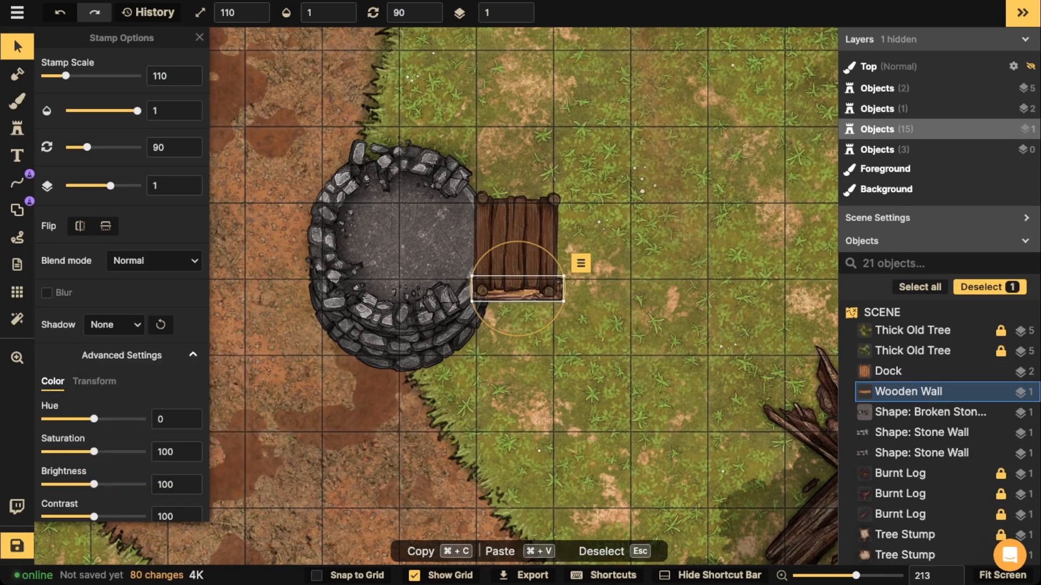
left_click_drag(519, 294, 517, 294)
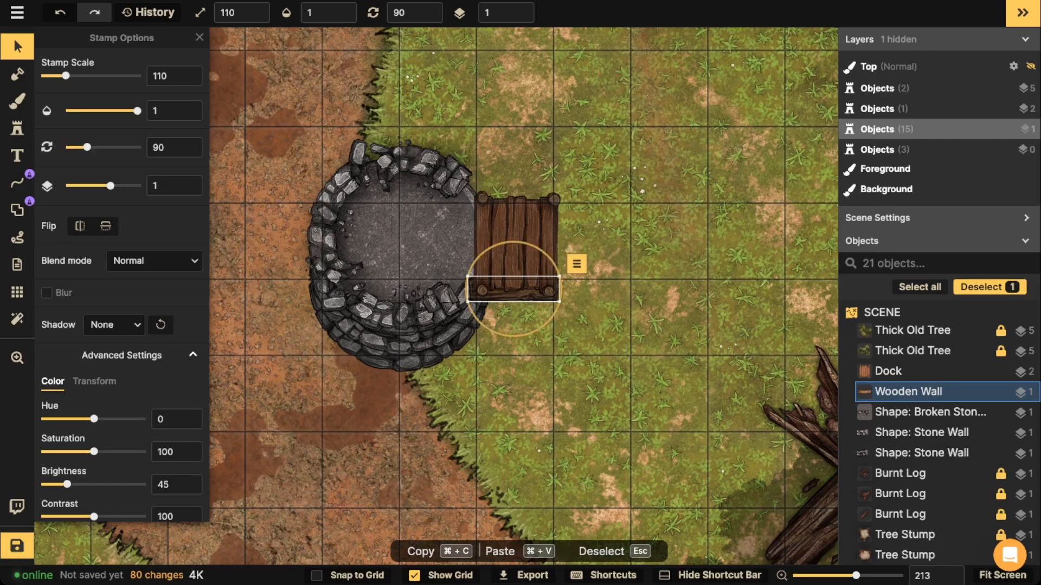
scroll(470, 280, "up", 5)
left_click_drag(536, 294, 534, 295)
Move the dock and its wooden plank together onto the grass to the right of the tower
left_click(534, 233, "shift")
left_click_drag(534, 233, 670, 172)
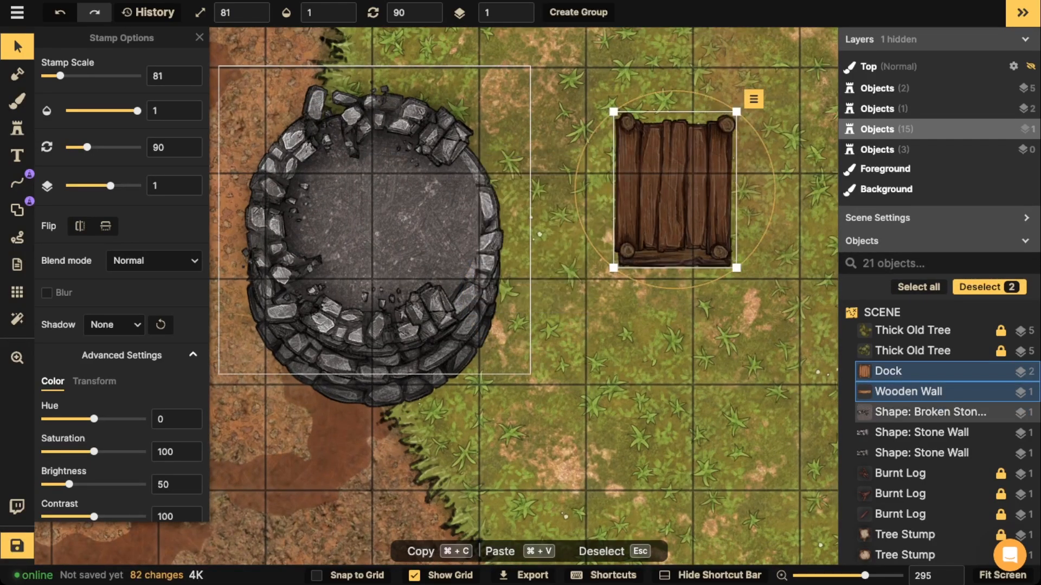
left_click(558, 239)
left_click(672, 255)
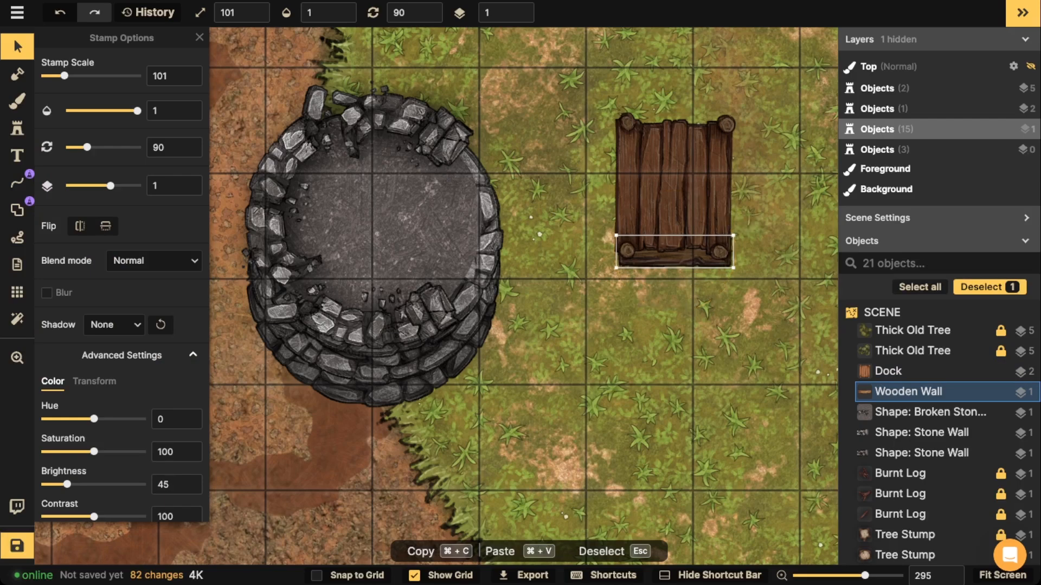
key("Escape")
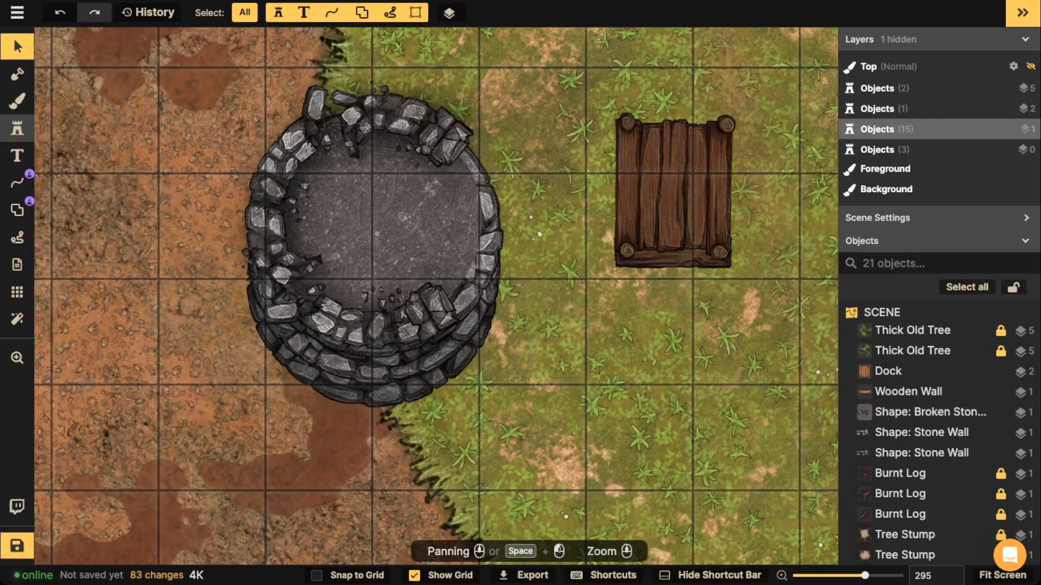
Search the stamp catalog for "pole" and choose the Wooden Pole stamp from the Desert pack
left_click(17, 129)
left_click(79, 151)
type("pole")
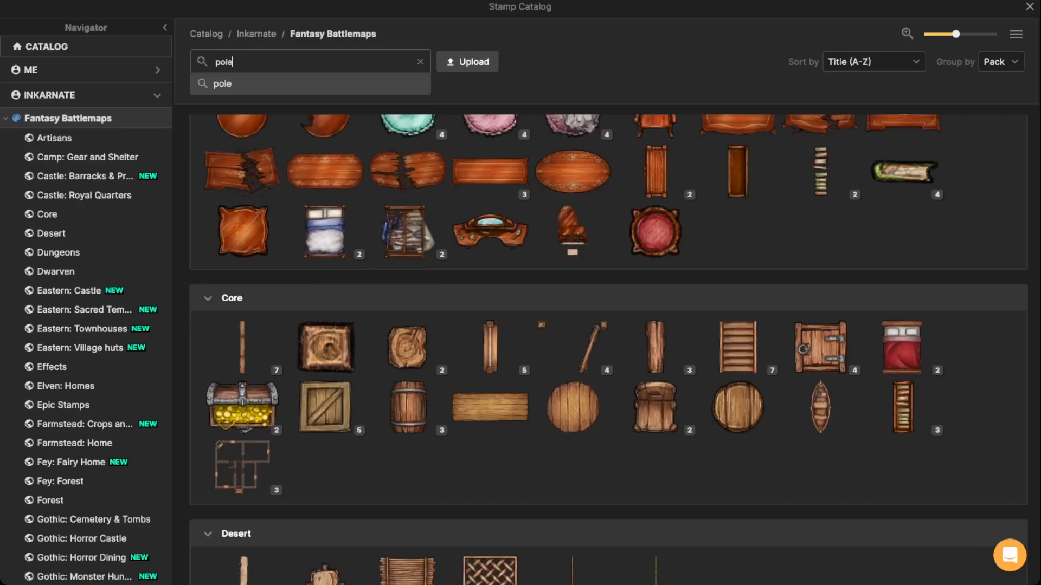
key("Return")
left_click(238, 293)
Place wooden pole variant 2 at scale 104 and rotation 180 below the dock's lower-left post
scroll(646, 290, "down", 1)
scroll(646, 292, "up", 5)
scroll(621, 291, "down", 3)
scroll(619, 291, "down", 3)
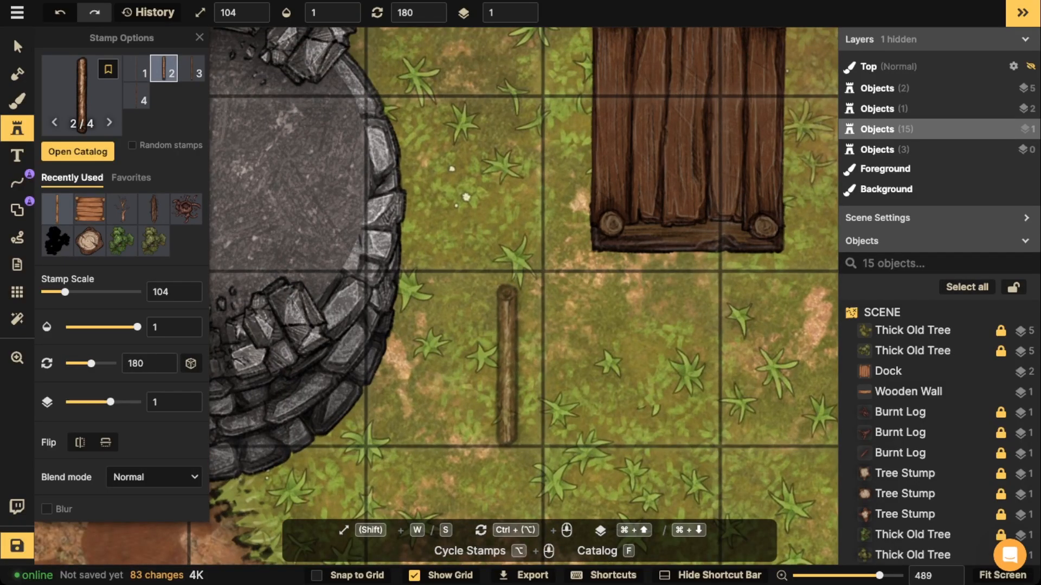
left_click(615, 317)
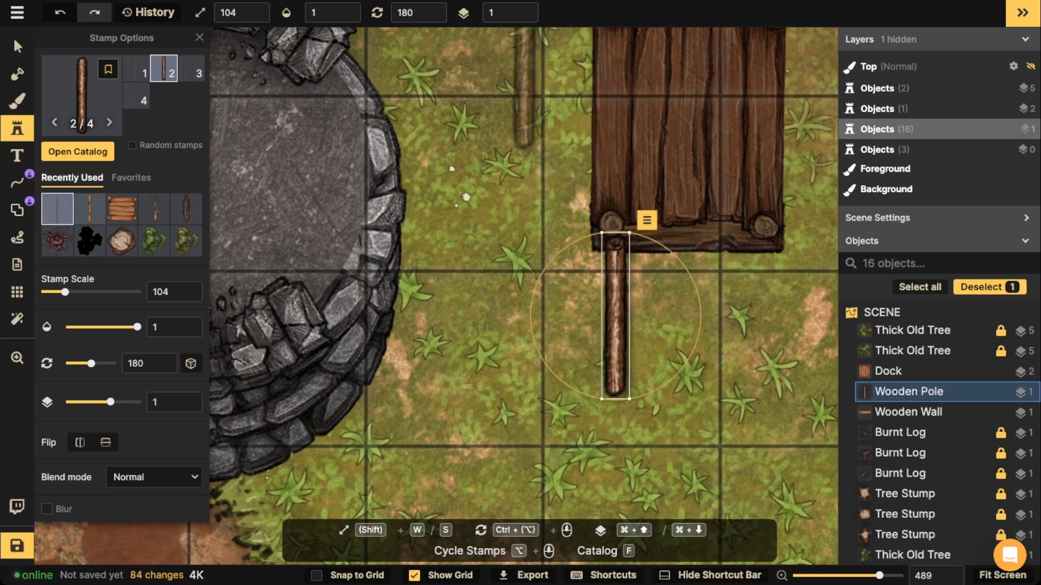
Put the pole on layer 0, darken it to a brightness of 53 and set its shadow to None
left_click(525, 16)
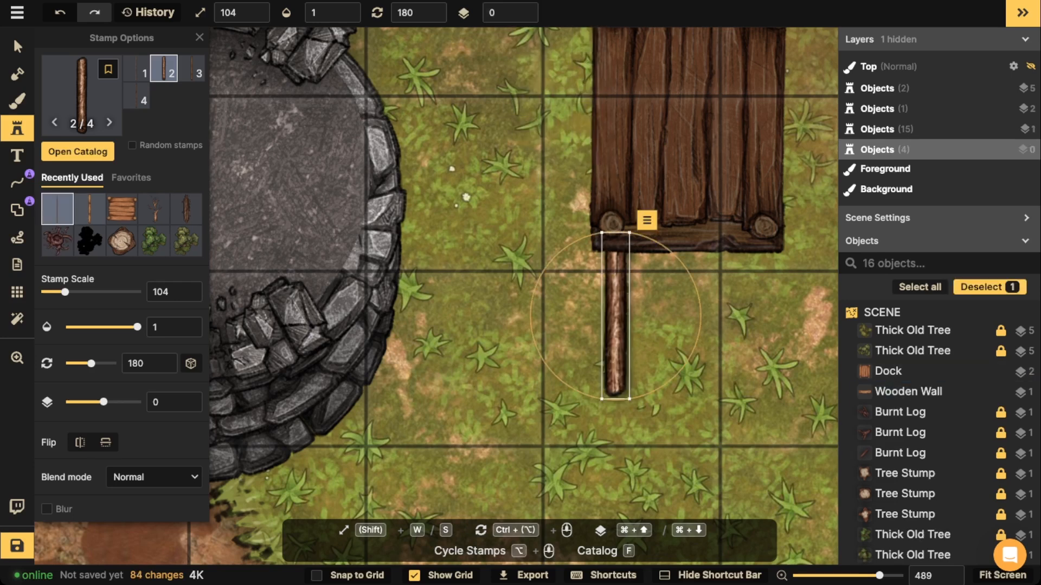
scroll(122, 369, "down", 5)
left_click_drag(94, 450, 72, 450)
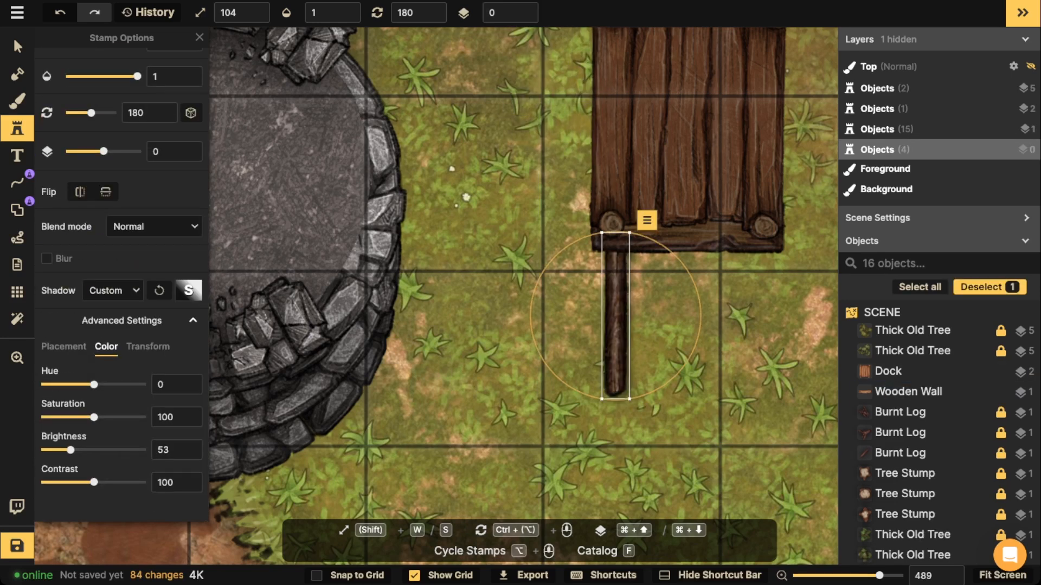
left_click(112, 290)
left_click(92, 309)
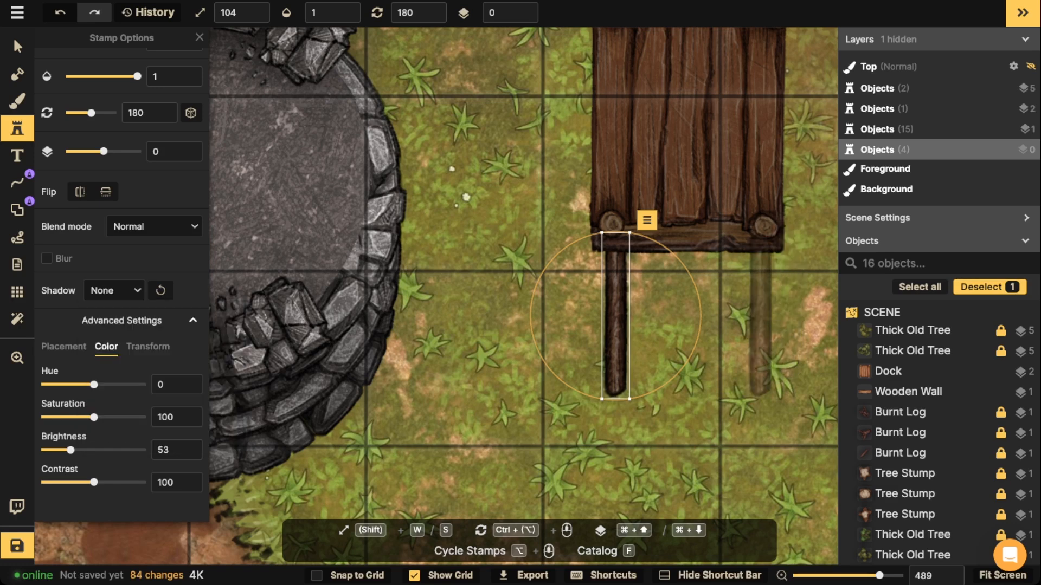
Place a matching second pole below the dock's lower-right post and align the left pole with its own post
left_click(765, 312)
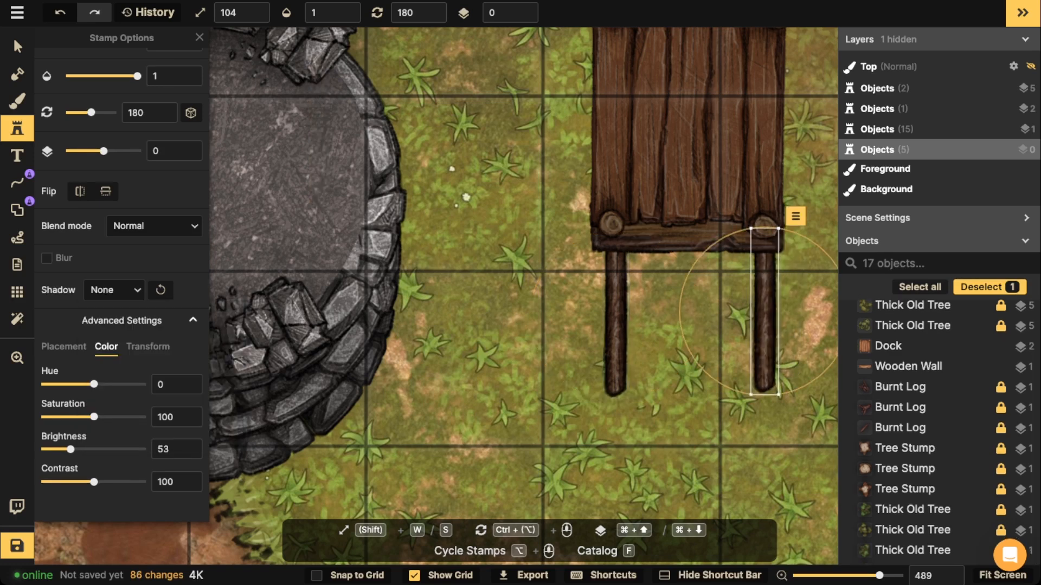
left_click(17, 46)
left_click_drag(615, 320, 611, 315)
key("Escape")
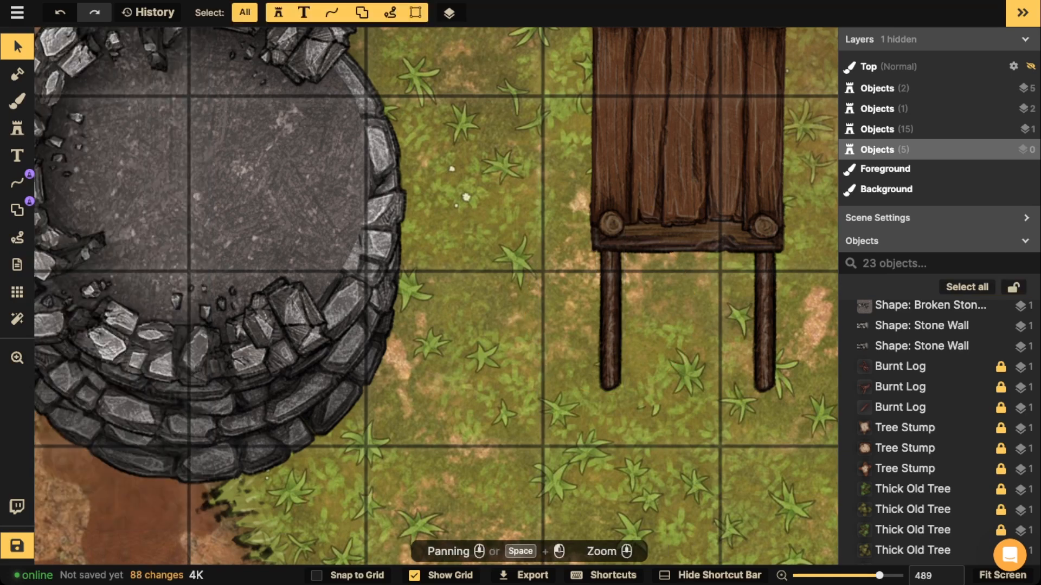
Search the stamp catalog for "ladder" and choose the ladder stamp from the Artisans pack
left_click(17, 129)
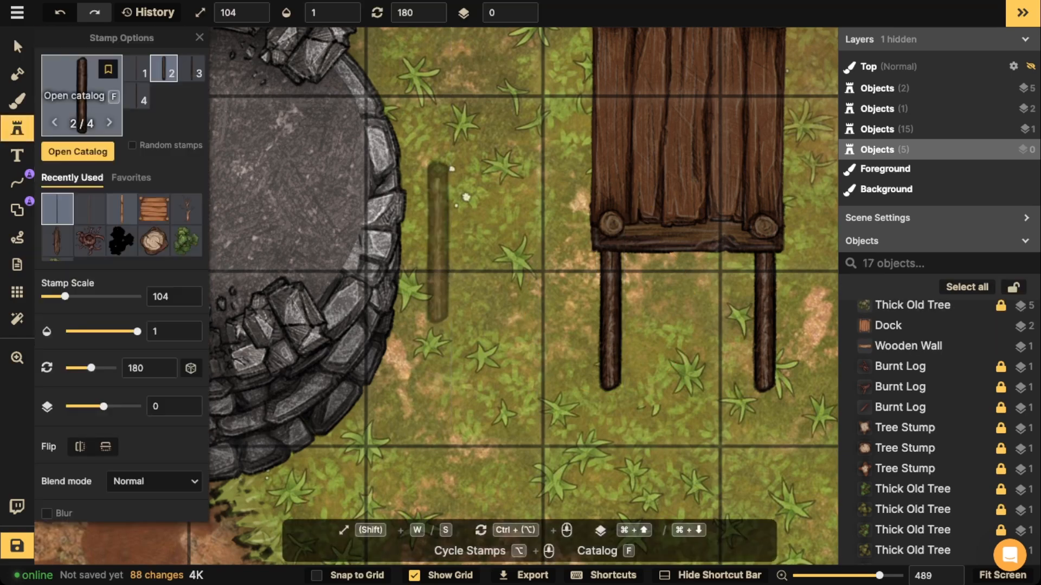
left_click(84, 96)
type("ladder")
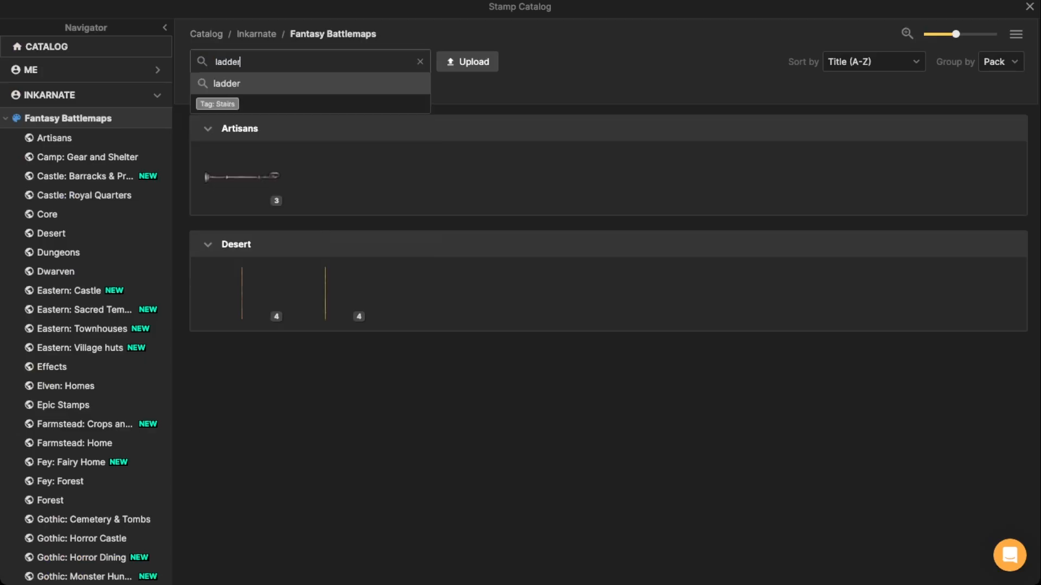
key("Return")
left_click(242, 178)
Set the stamp scale to 64 and switch to the wooden ladder stamp from the Tavern: Inn pack
key("s")
key("s")
key("s")
key("s")
key("s")
key("w")
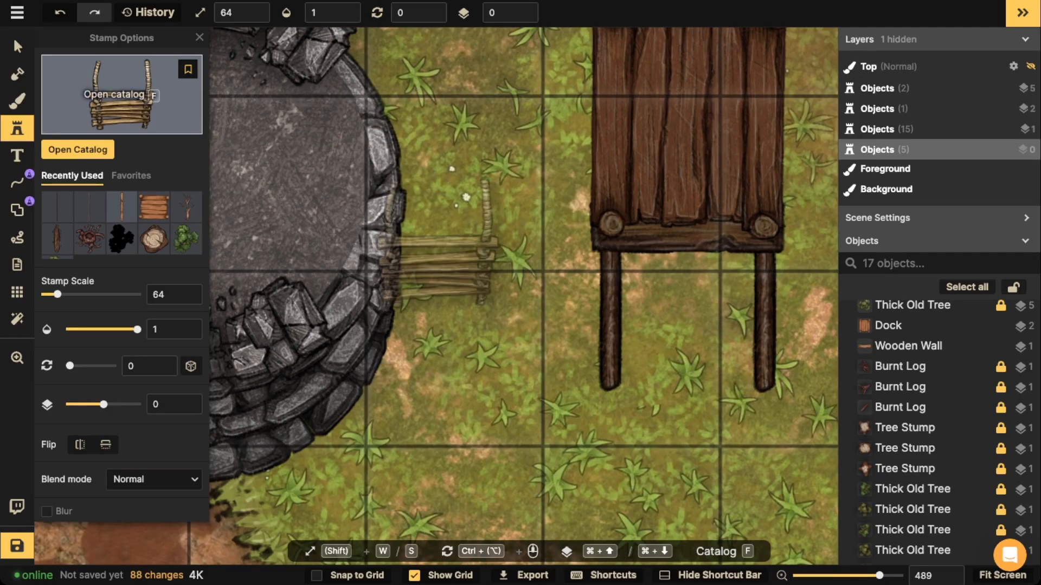
left_click(122, 95)
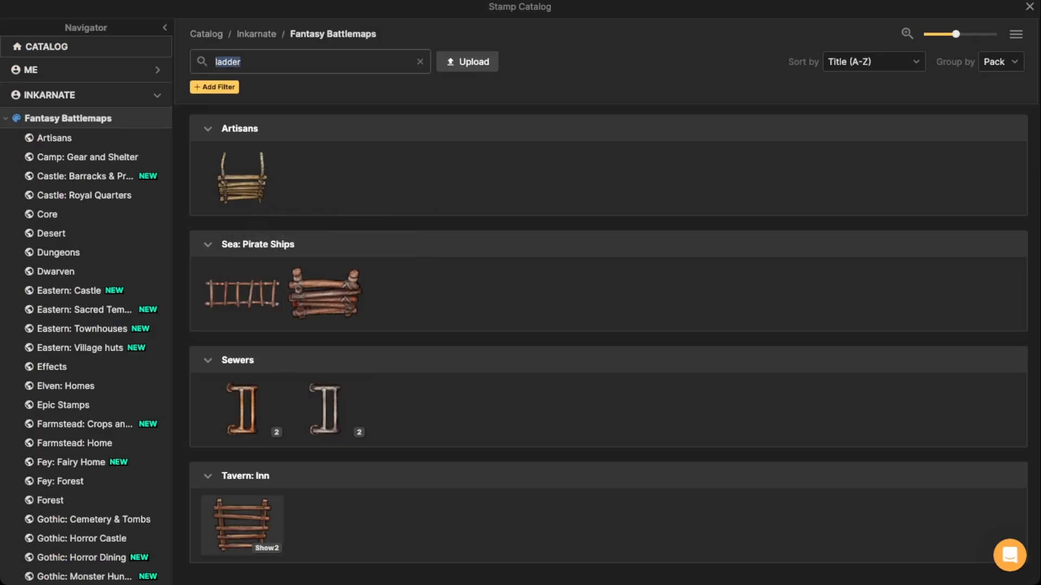
left_click(242, 523)
Place the ladder upright at rotation 0 between the two poles below the dock
scroll(686, 303, "up", 11)
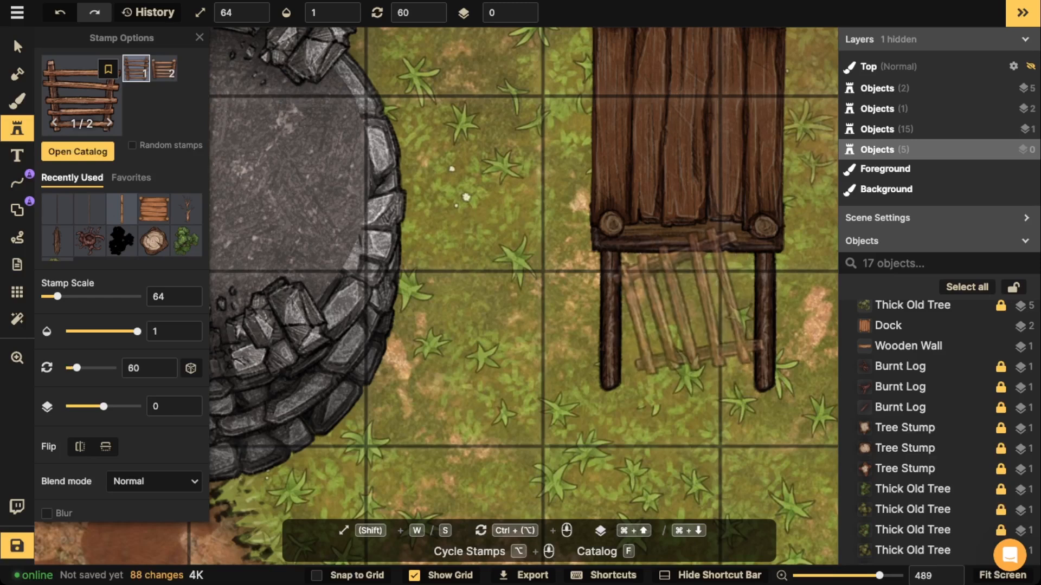
scroll(685, 303, "up", 13)
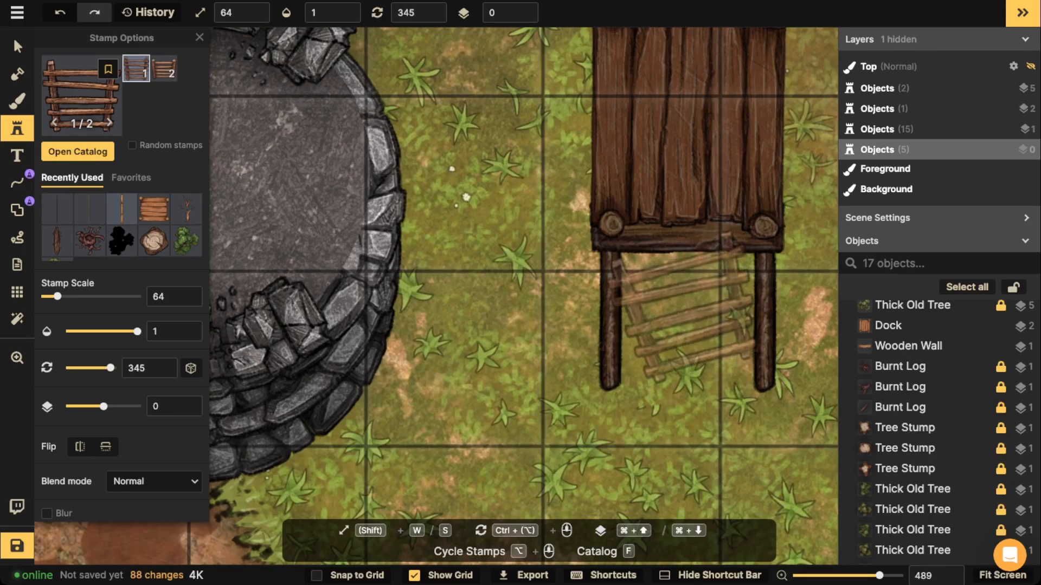
left_click(689, 306)
key("v")
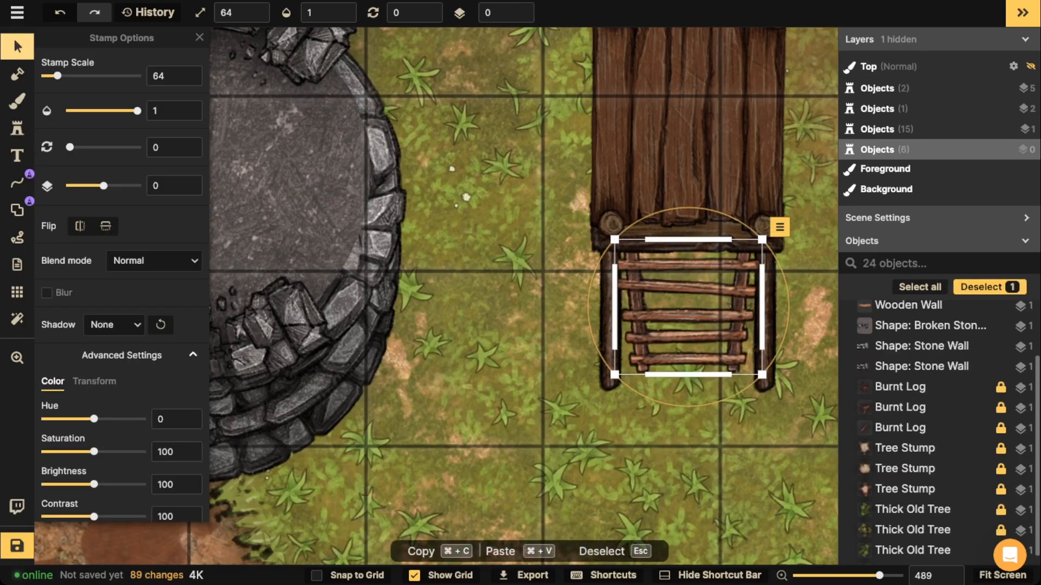
Move the ladder to layer 1 and darken it to a brightness of 51
left_click(521, 8)
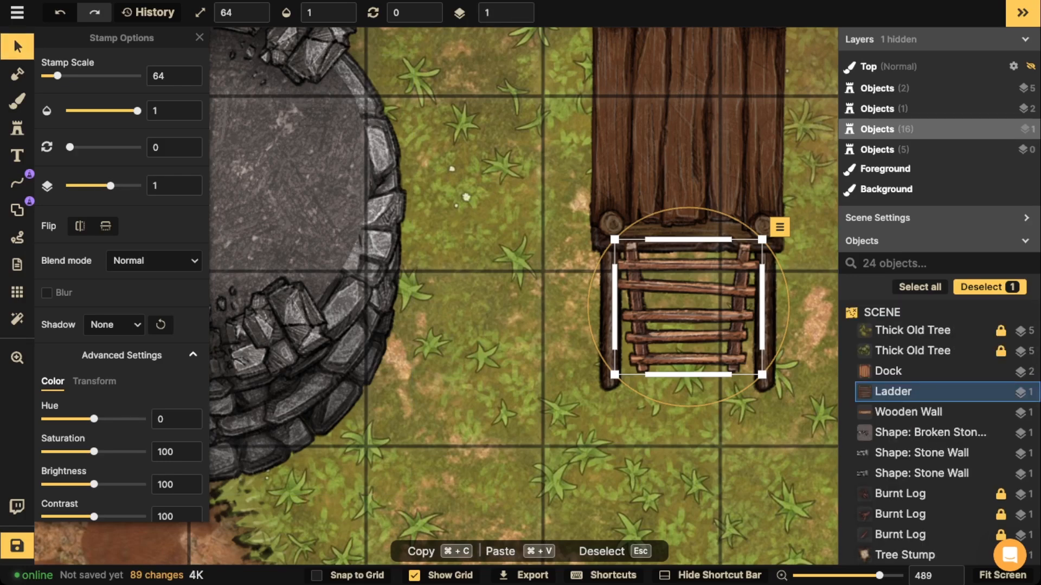
left_click_drag(93, 485, 69, 484)
left_click(575, 325)
Select the dock, ladder, wooden wall and both poles and combine them into a group named Group
scroll(575, 324, "down", 5)
left_click_drag(539, 141, 729, 374)
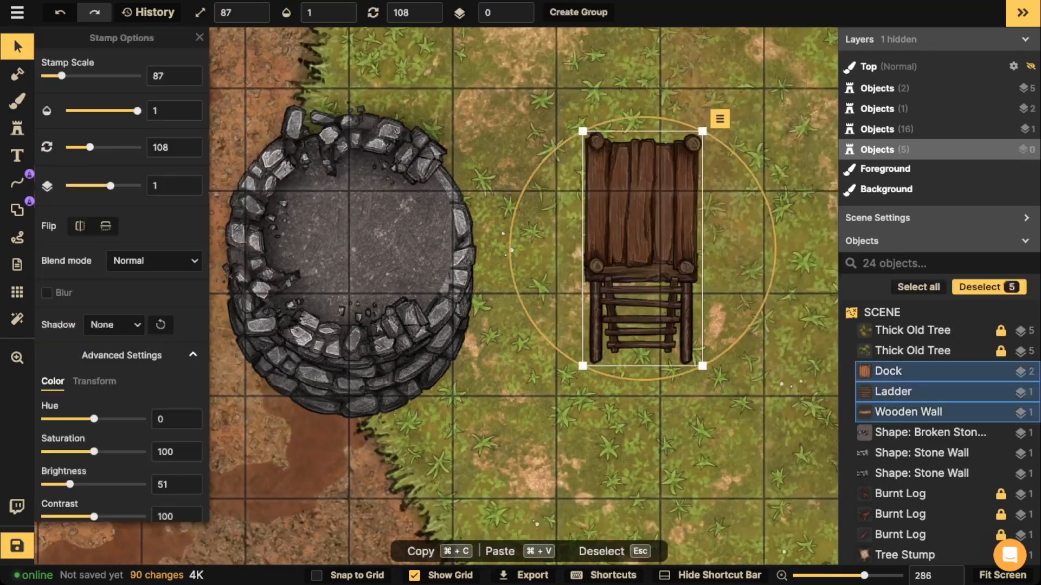
scroll(946, 434, "down", 3)
left_click(578, 12)
left_click(598, 340)
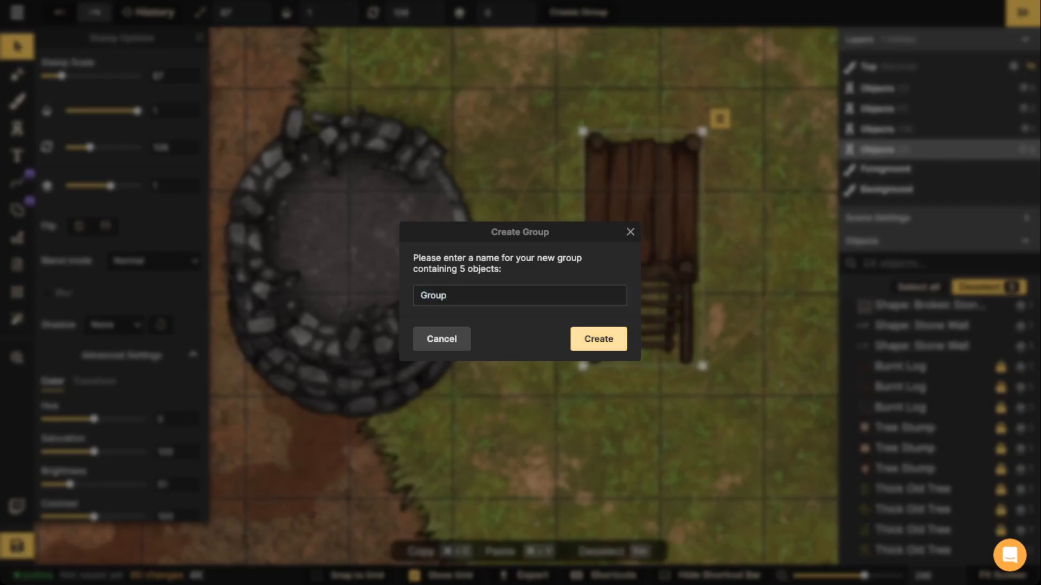
Move the platform group against the tower's right wall and raise it to layer 1
left_click_drag(637, 276, 513, 302)
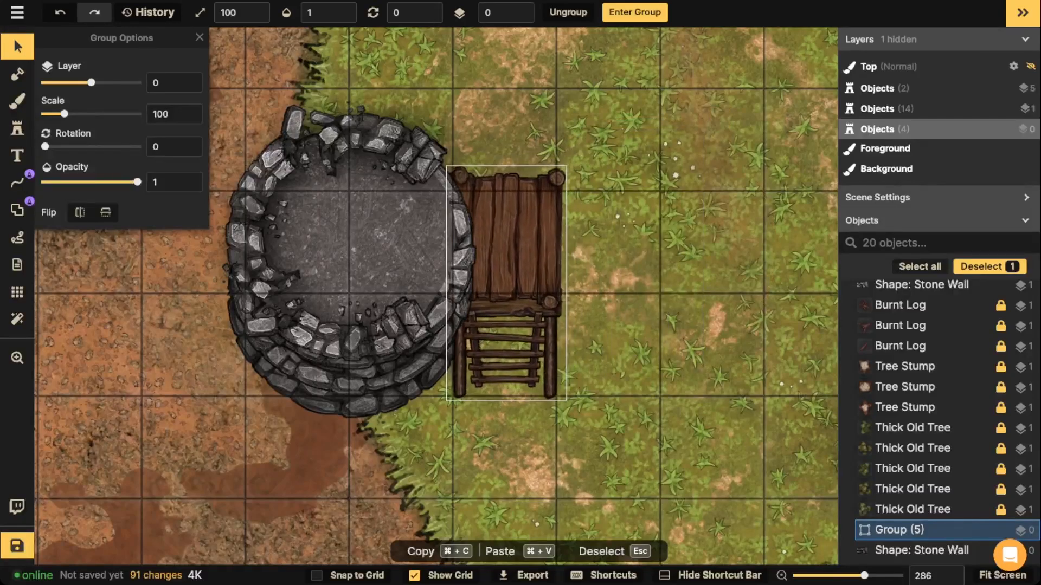
left_click_drag(507, 244, 507, 242)
left_click(526, 9)
Scale the platform group down to about one grid square wide and align it beside the tower wall
left_click_drag(447, 397, 447, 395)
key("Down")
key("Down")
key("Down")
key("Down")
key("Down")
key("Down")
key("Down")
key("Down")
key("Down")
key("Down")
key("Down")
key("Down")
key("Down")
key("Down")
key("Down")
key("Down")
left_click_drag(498, 239, 506, 254)
key("Escape")
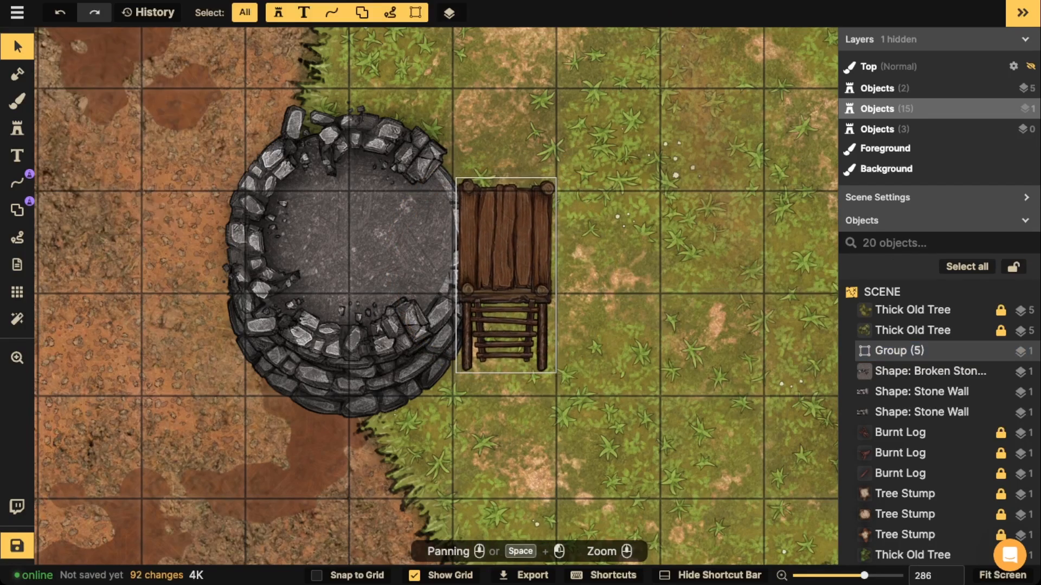
Inside the platform group, shift both wooden poles upward so they line up with the dock's lower posts
scroll(492, 351, "up", 3)
double_click(460, 342)
left_click_drag(460, 343, 461, 329)
key("Escape")
left_click_drag(556, 345, 557, 318)
key("Down")
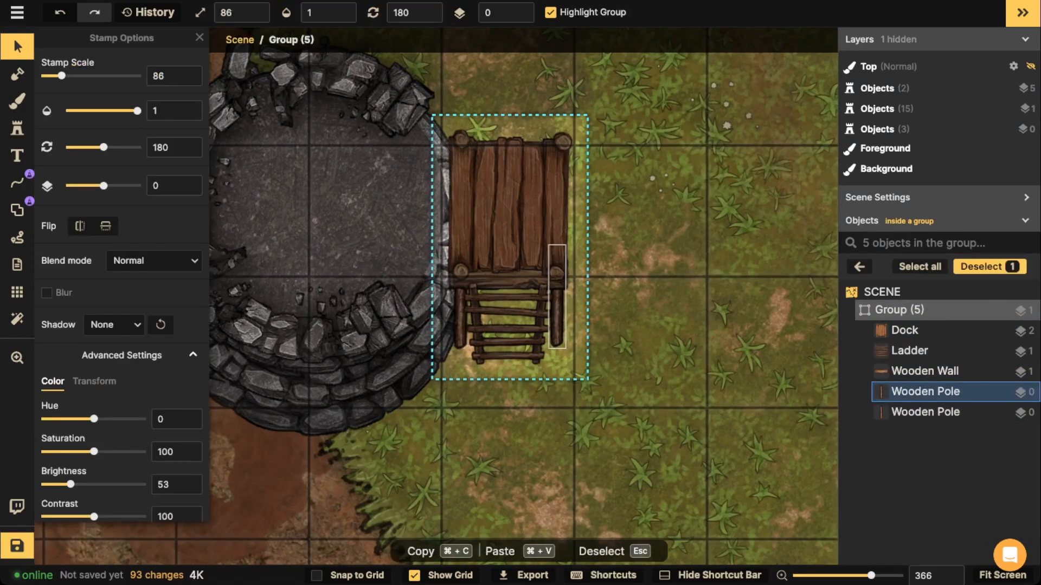
left_click_drag(558, 322, 557, 320)
left_click_drag(460, 328, 460, 326)
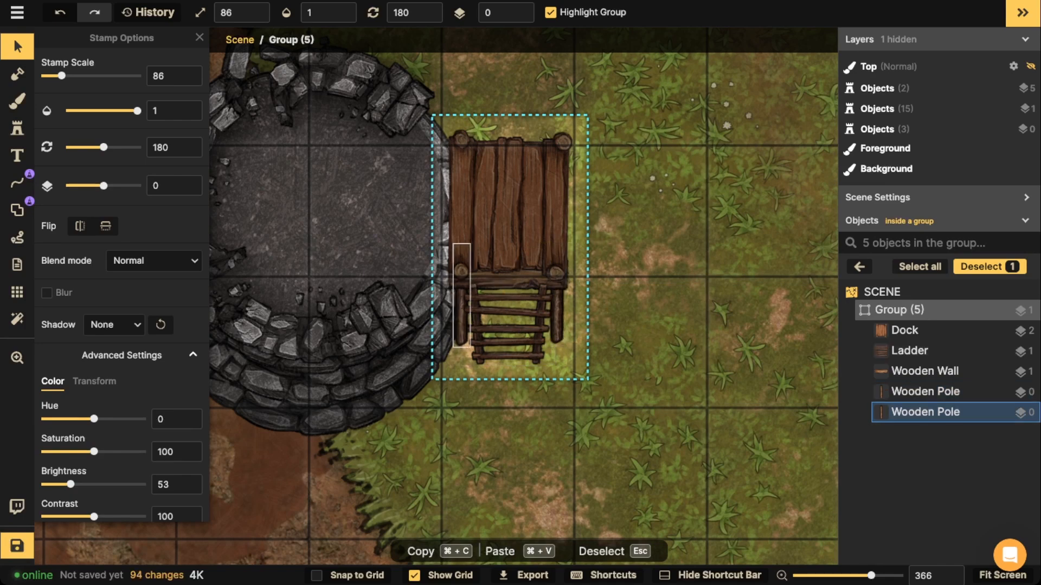
key("Escape")
Examine how the tower and its platform sit beside the road in the wider map
scroll(352, 168, "down", 6)
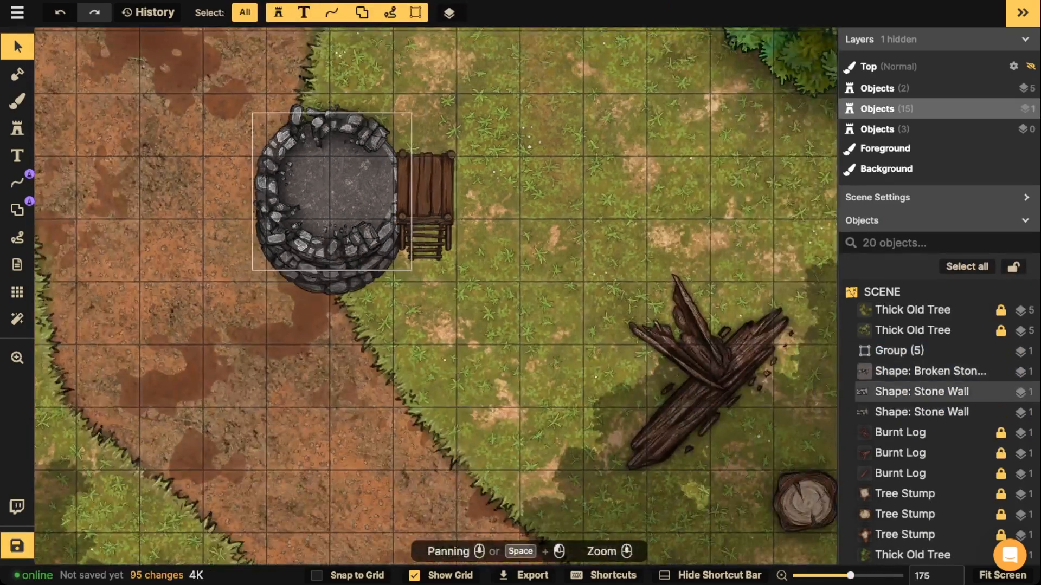
left_click(930, 371)
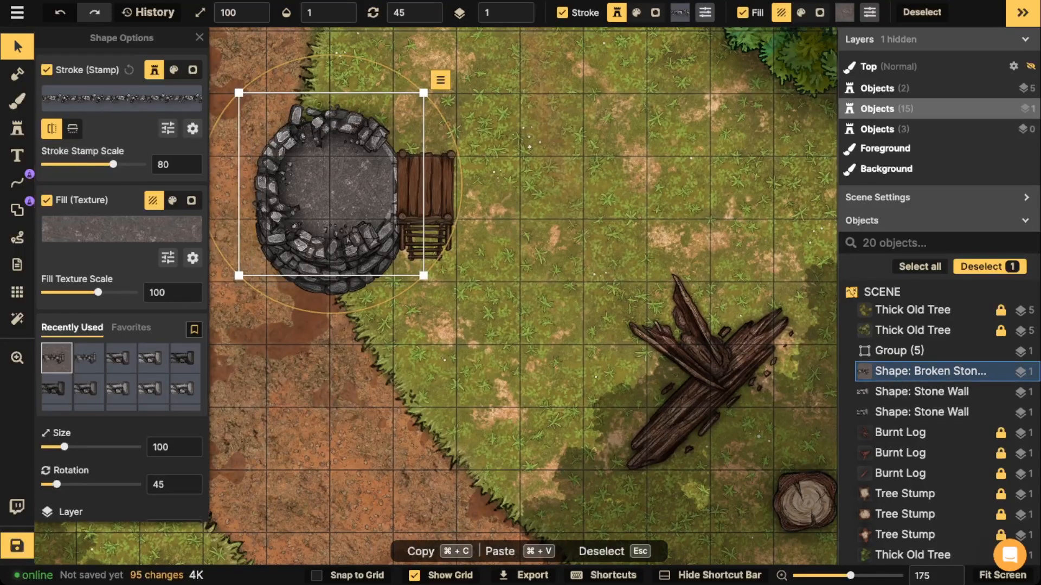
key("space")
left_click_drag(433, 281, 547, 277)
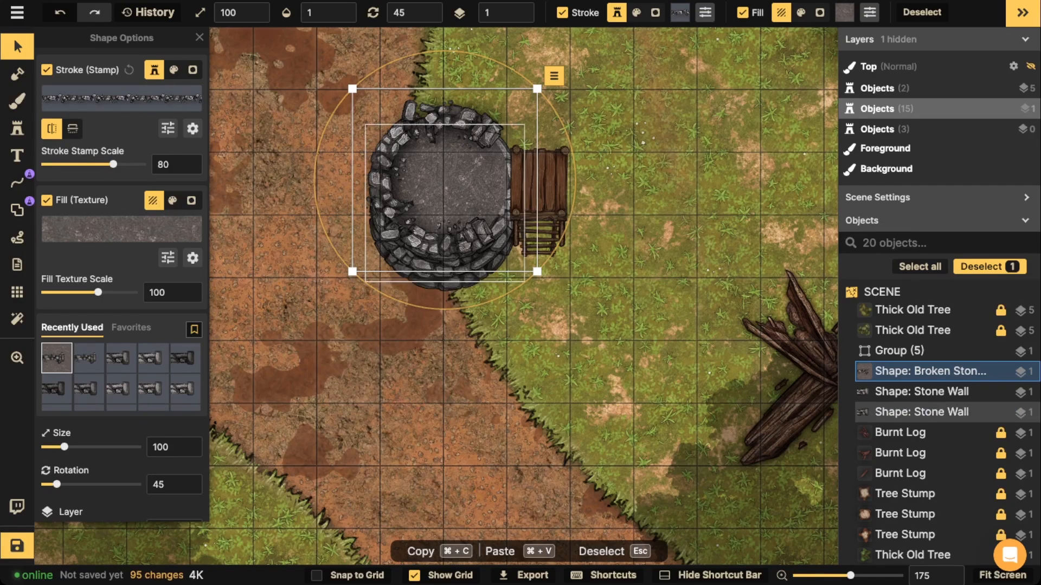
key("Escape")
scroll(398, 194, "down", 3)
key("space")
left_click_drag(399, 194, 452, 331)
key("space")
scroll(433, 295, "down", 5)
scroll(433, 296, "right", 1)
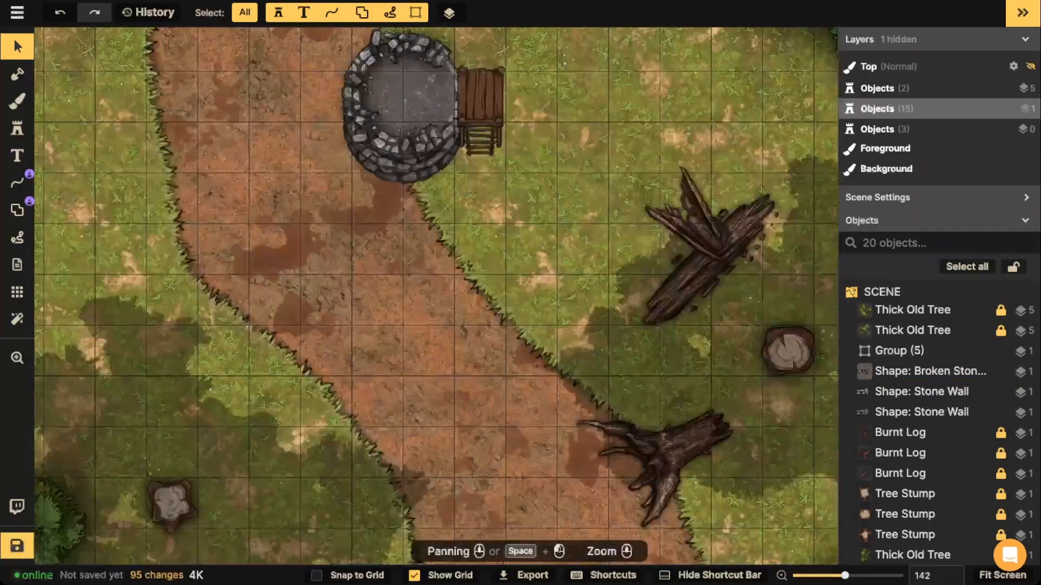
scroll(437, 296, "up", 3)
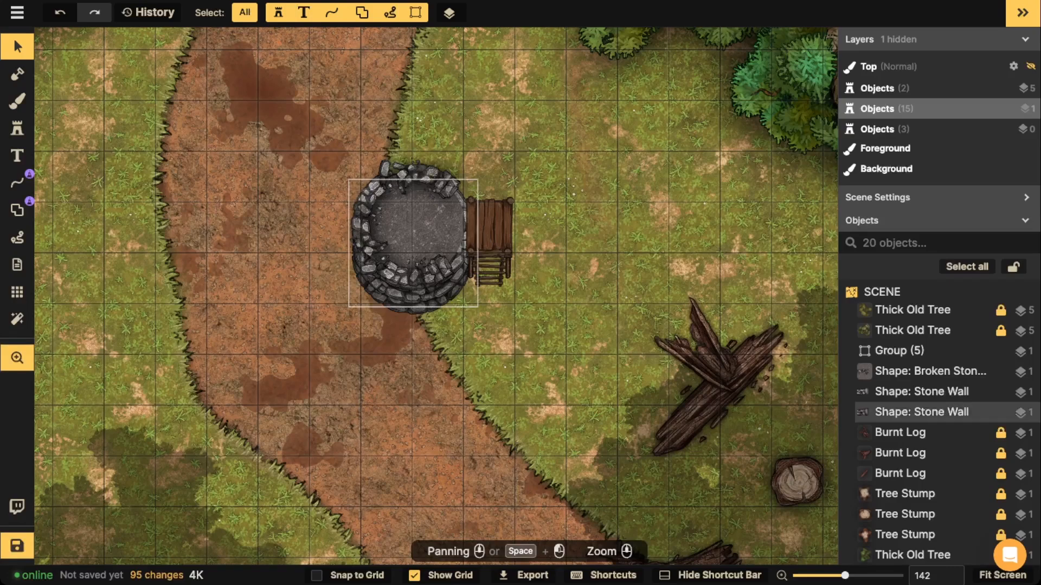
scroll(433, 295, "down", 2)
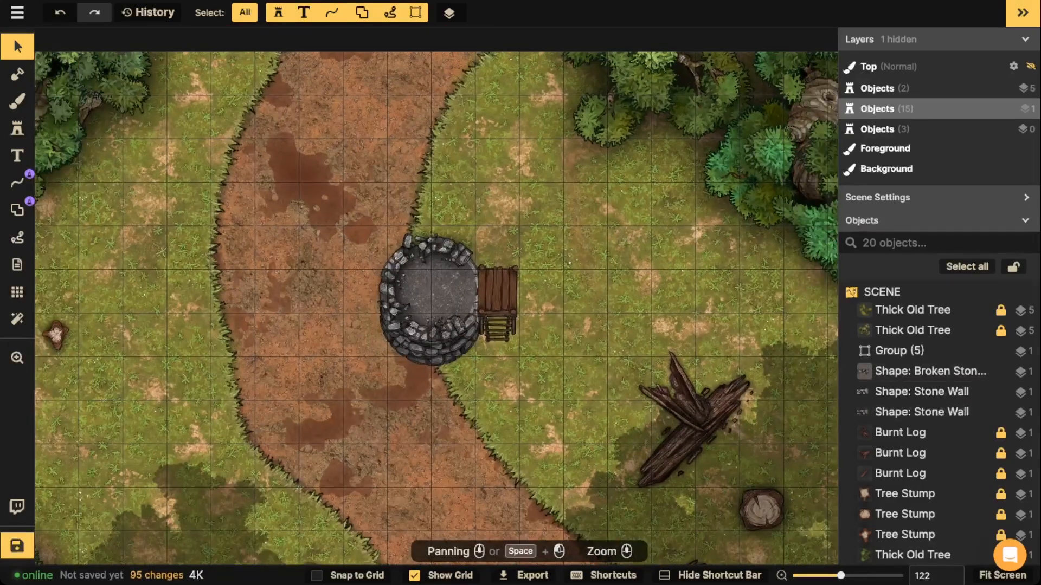
left_click_drag(496, 300, 640, 286)
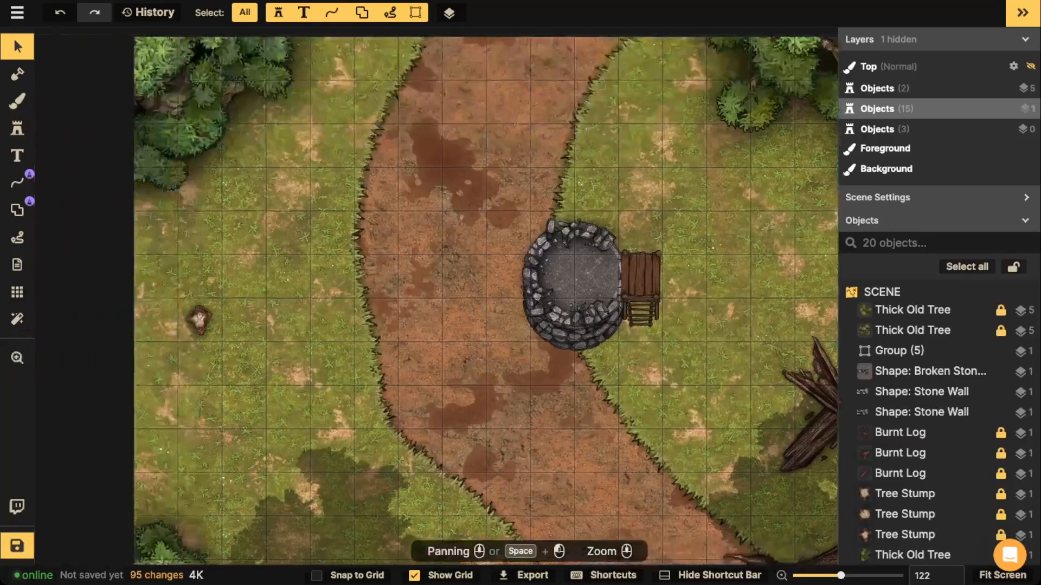
Search the stamp catalog for "rubble" and choose the dense grey rubble pile from the Siege pack
left_click(17, 128)
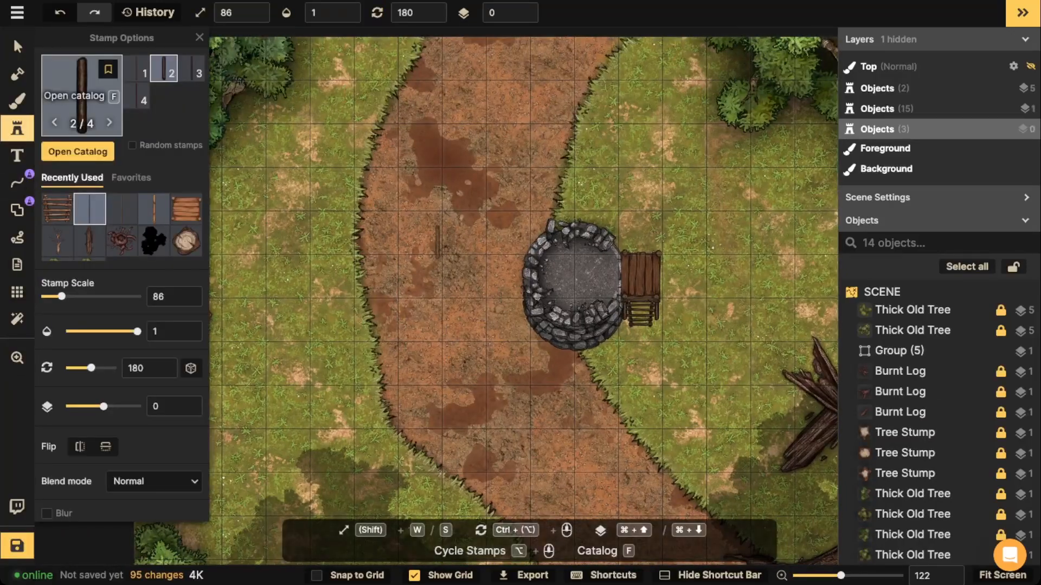
type("f")
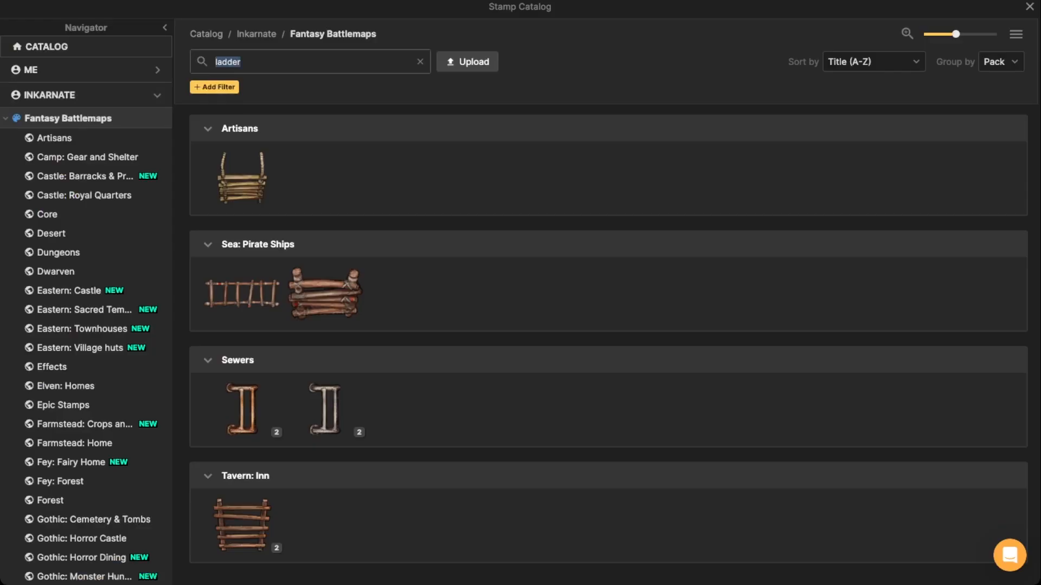
type("rubble")
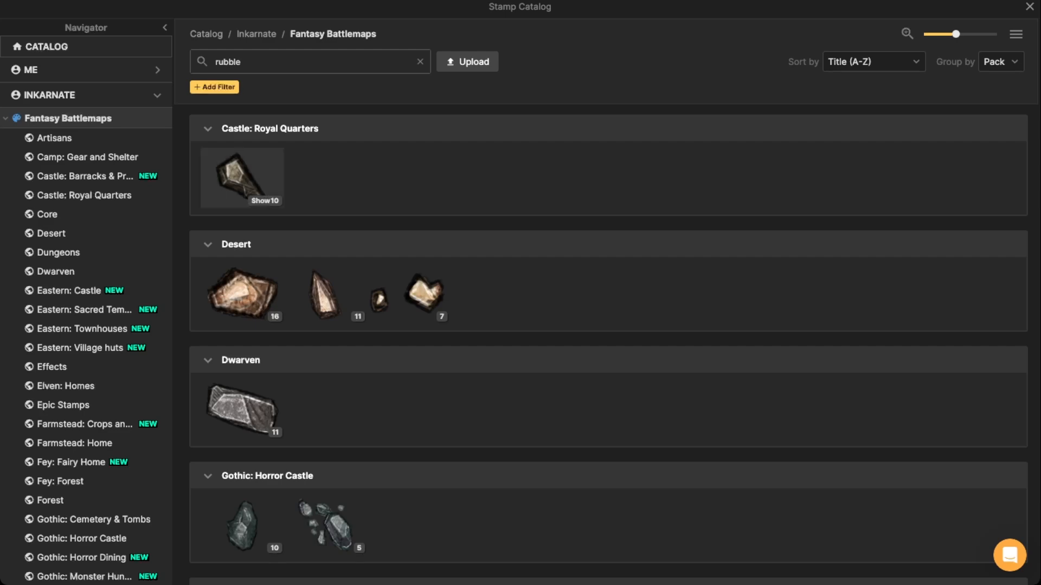
scroll(241, 177, "down", 10)
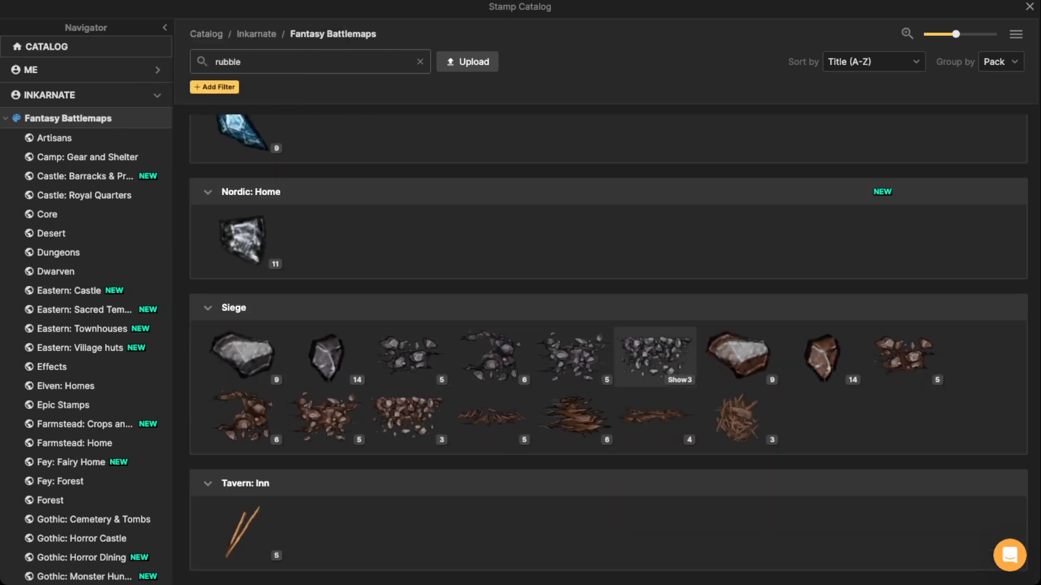
left_click(655, 355)
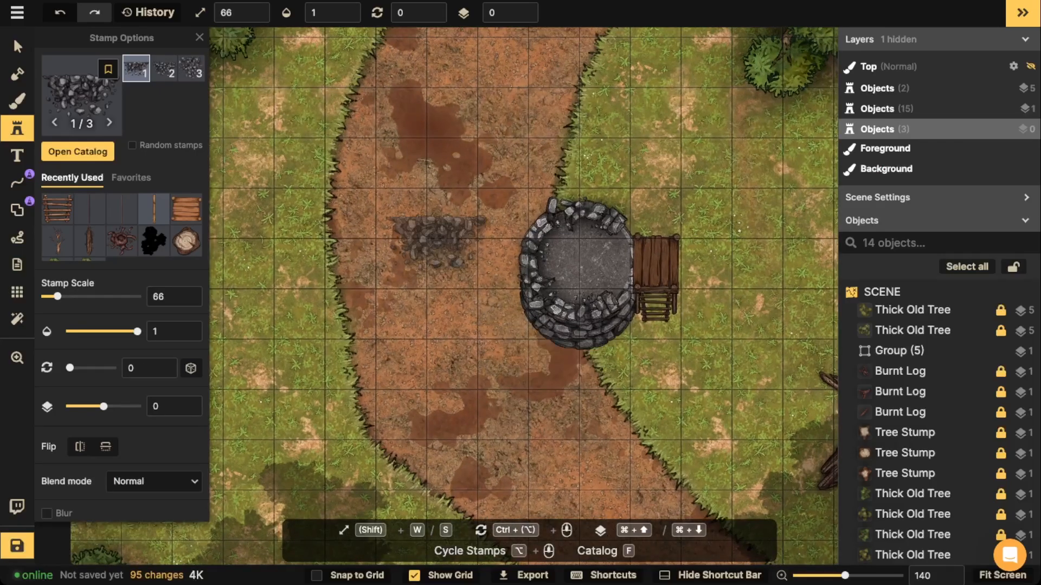
Place rubble pile variant 3 at the tower's broken lower wall and scale it down to 46
scroll(436, 239, "up", 1)
left_click(575, 362)
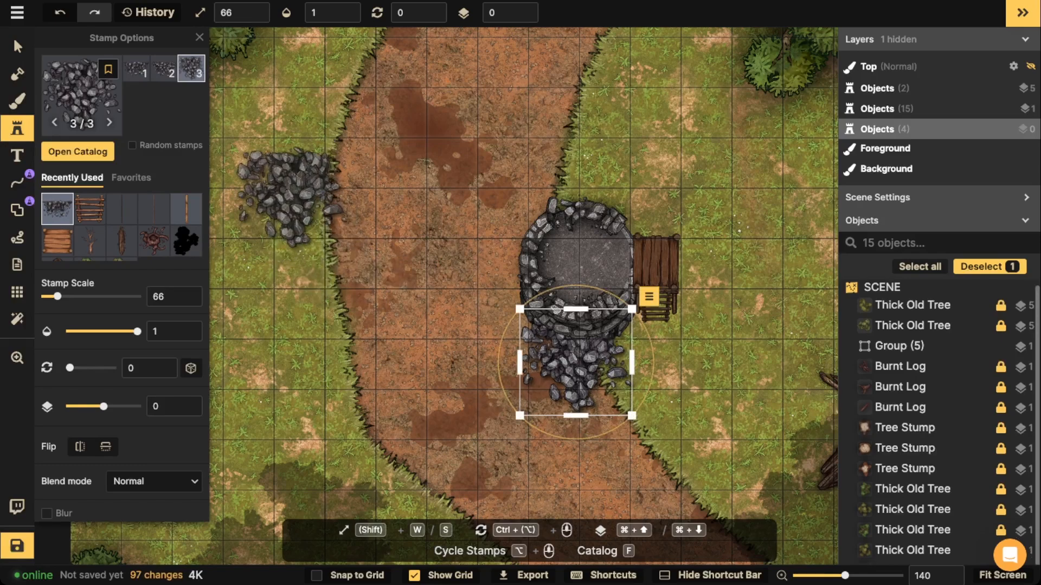
left_click(18, 47)
left_click_drag(520, 309, 537, 325)
left_click_drag(576, 362, 578, 352)
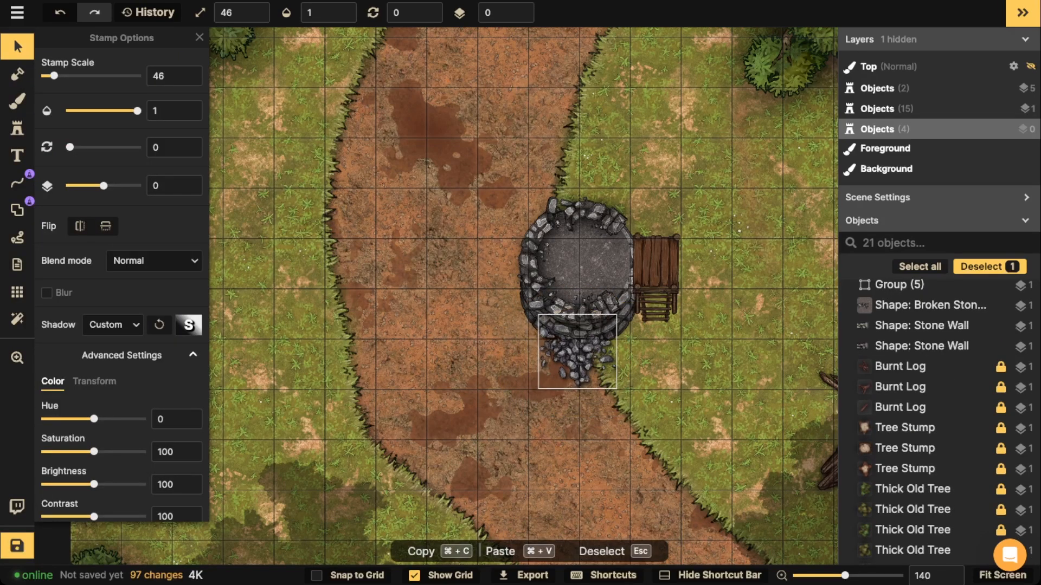
Raise the rubble pile to layer 1 and shift it up over the tower's broken lower wall
left_click(522, 9)
key("w")
key("w")
key("w")
key("s")
key("s")
key("s")
left_click_drag(578, 347, 581, 335)
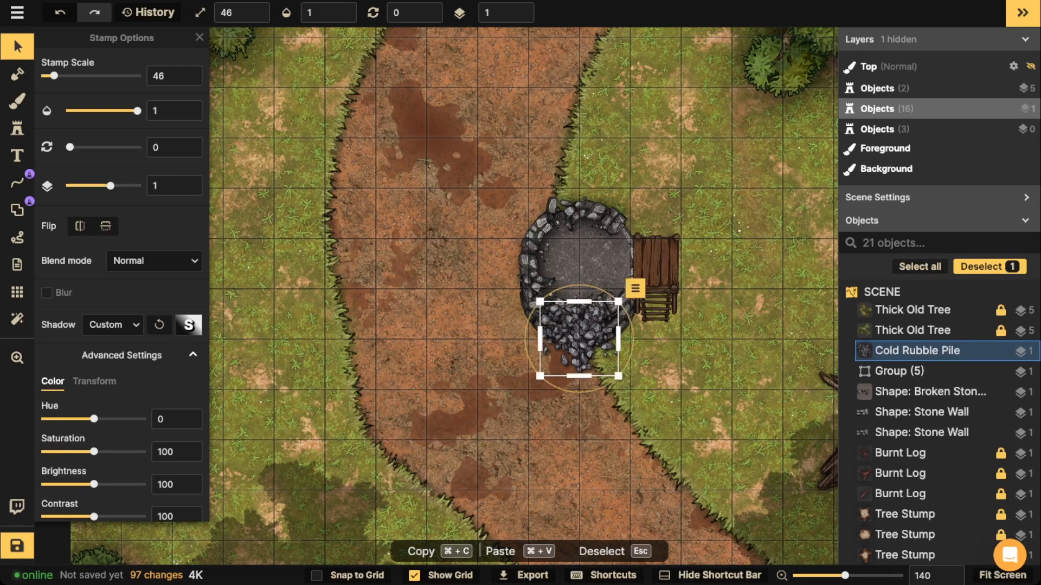
key("Escape")
Place rubble pile variant 2 at scale 56 on layer 0 against the tower's left wall
left_click(17, 129)
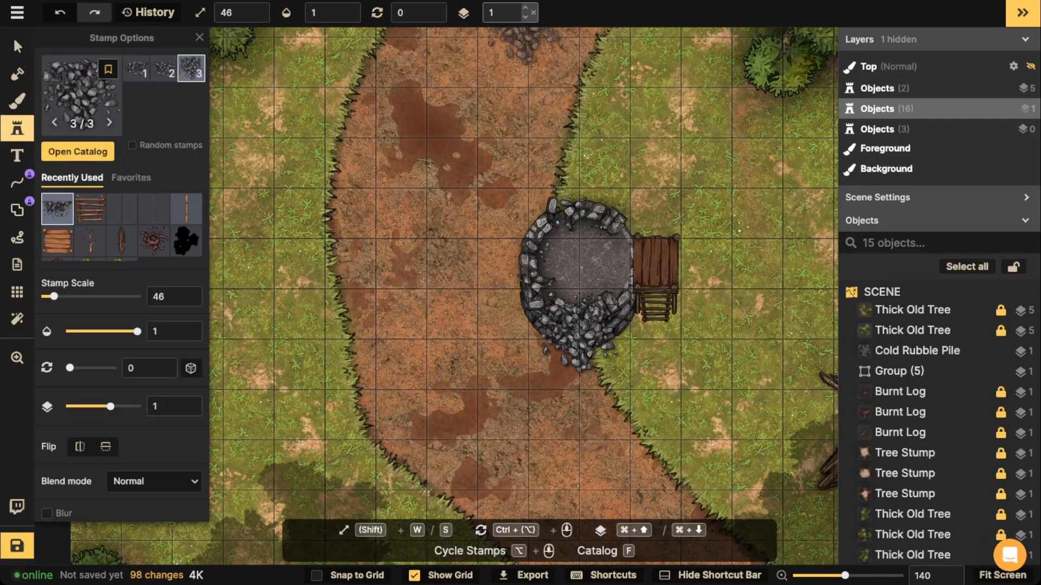
left_click(525, 16)
scroll(505, 264, "up", 1)
key("w")
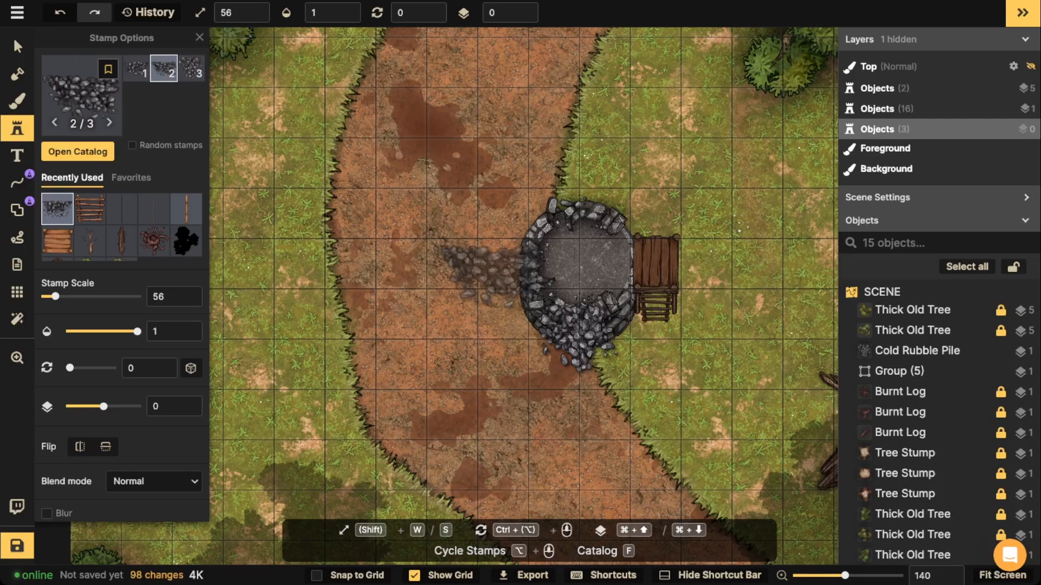
left_click(481, 276)
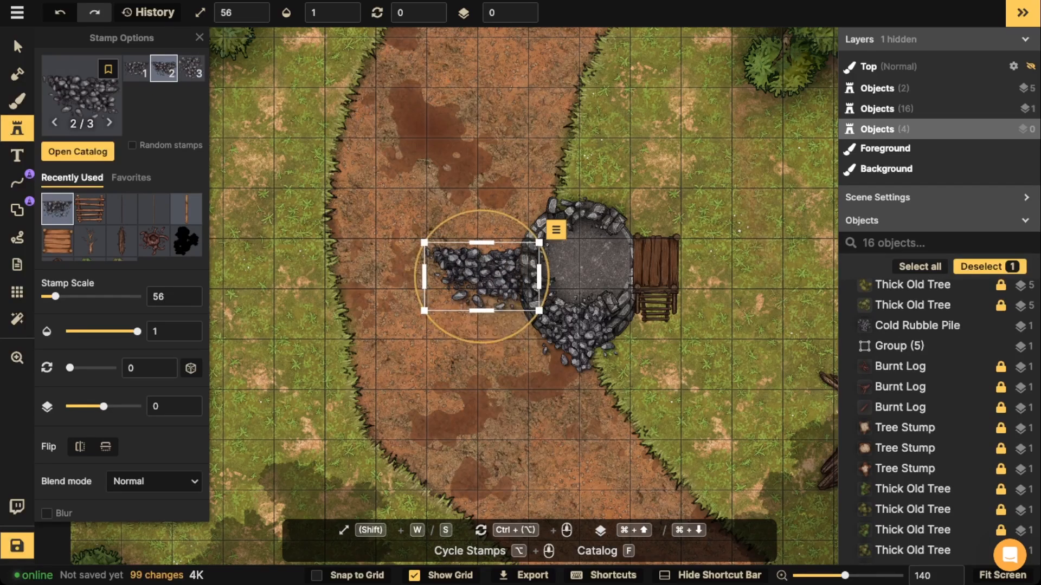
Flip the left rubble pile horizontally, rotate it to 182 and tuck it partly under the tower wall
left_click_drag(501, 340, 503, 340)
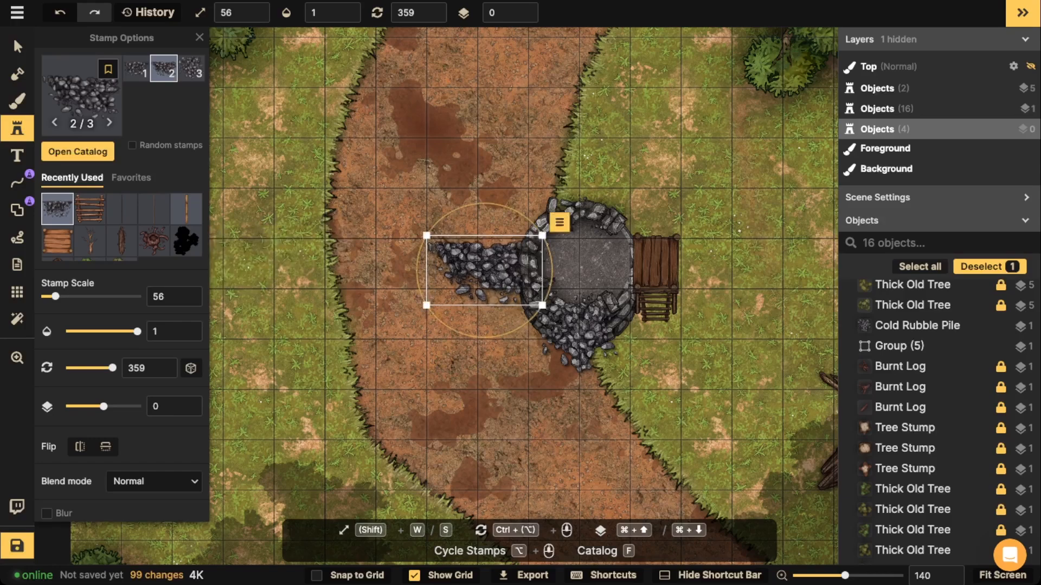
left_click(79, 446)
scroll(484, 271, "down", 12)
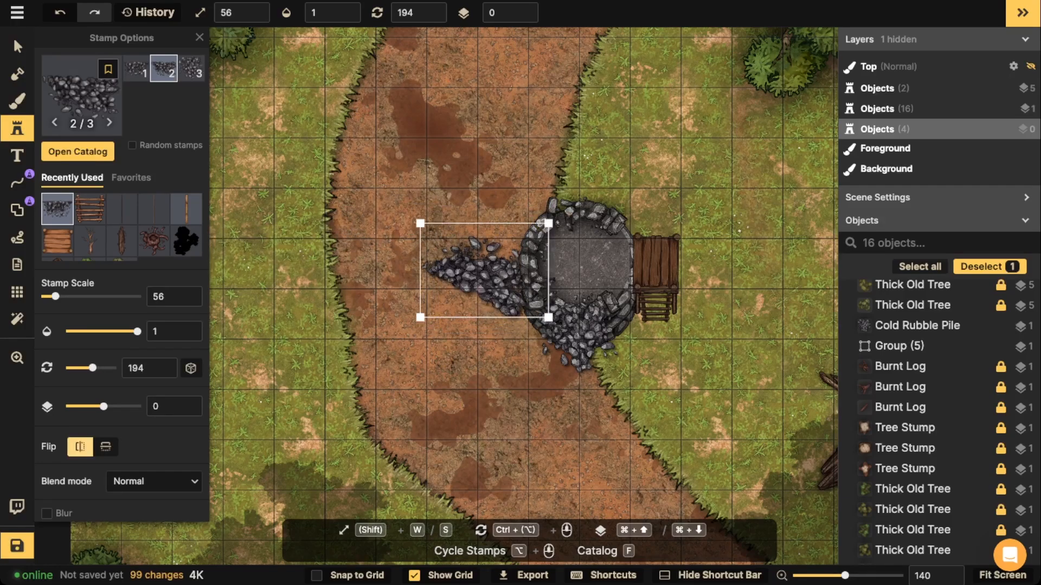
left_click_drag(484, 270, 499, 267)
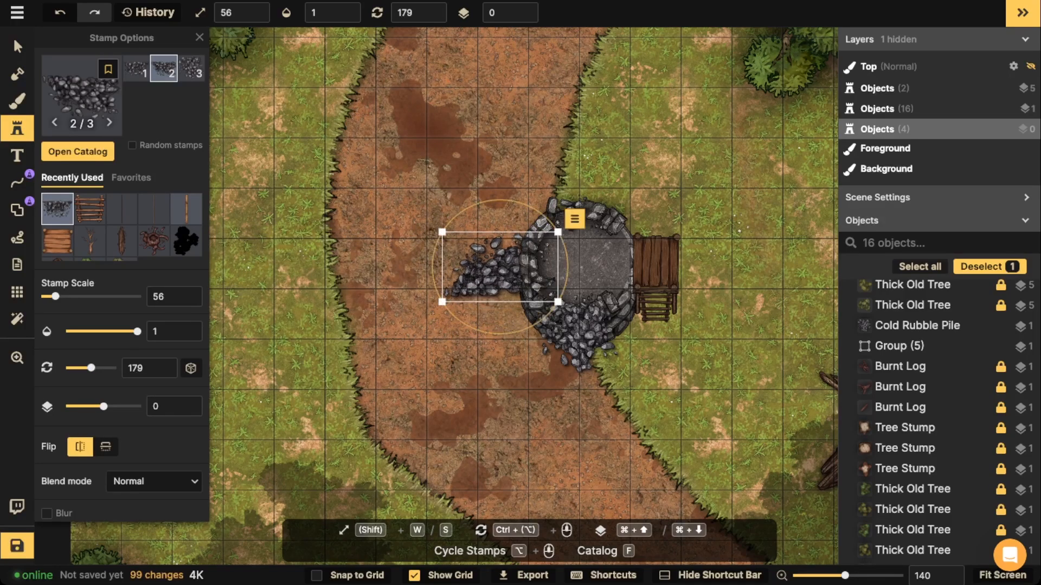
left_click_drag(500, 335, 498, 335)
scroll(500, 267, "up", 1)
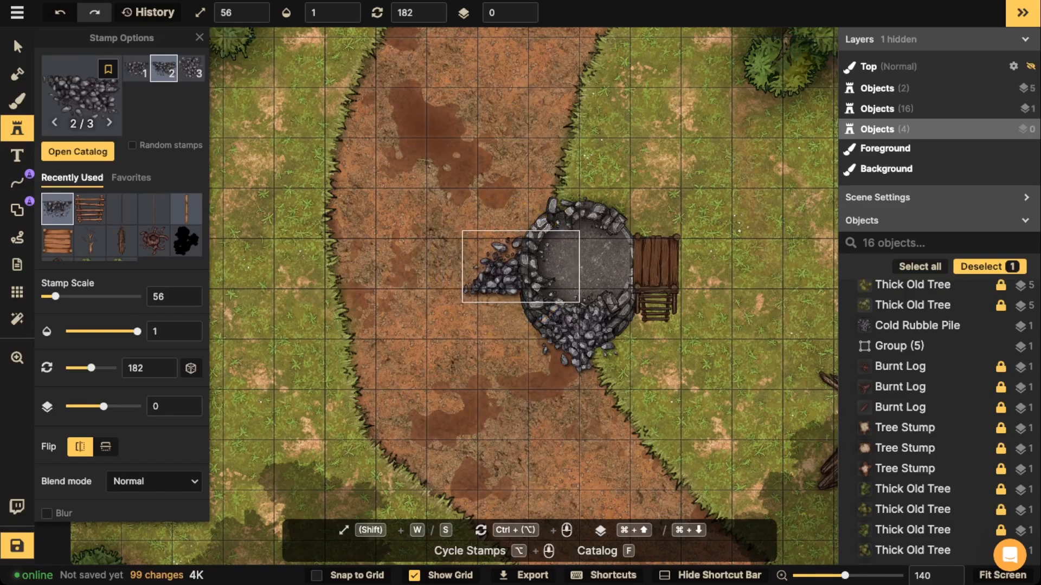
key("Escape")
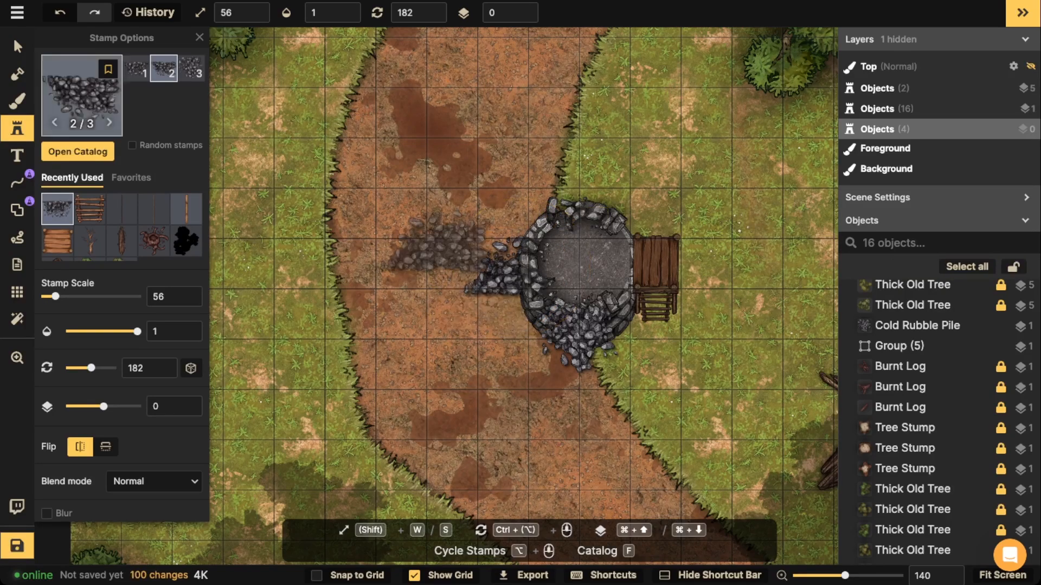
Try out a copy of the tower's broken wall ring across the road, without fill and rotated to 30, and delete it
key("Escape")
left_click(521, 266)
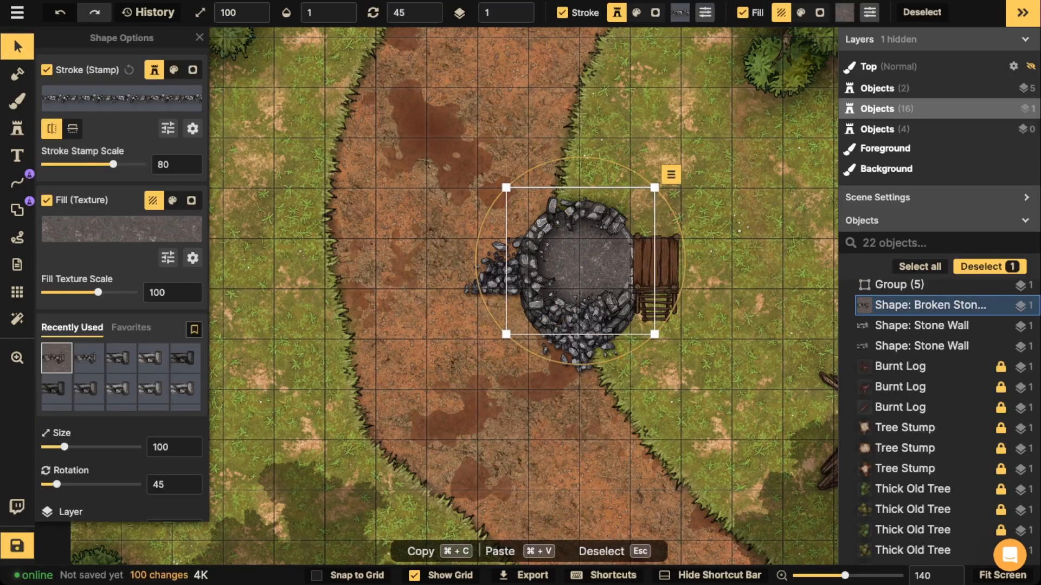
key("super+v")
key("space")
left_click_drag(313, 266, 404, 265)
left_click_drag(404, 265, 396, 275)
left_click(47, 201)
left_click_drag(57, 390, 45, 390)
left_click_drag(396, 276, 397, 273)
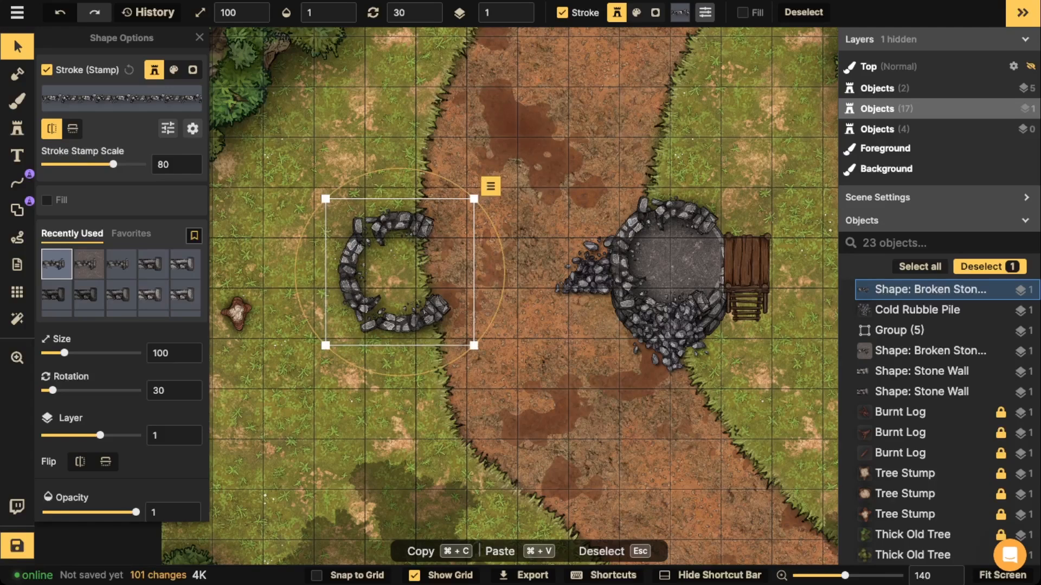
key("Delete")
Place rubble pile variant 3 on the road's left edge opposite the tower, with variant 1 at rotation 2 overlapping its lower part
left_click(17, 128)
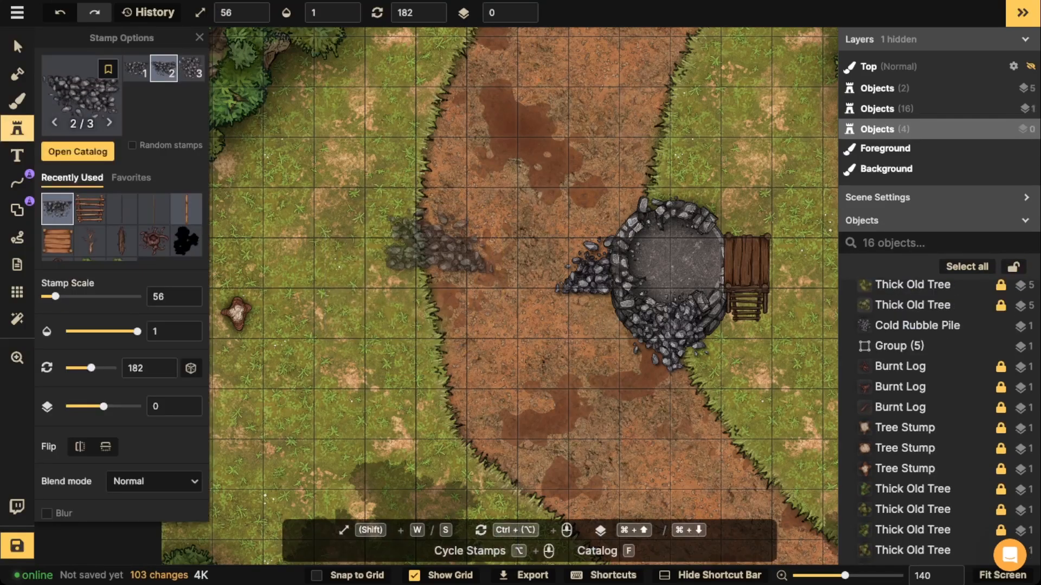
left_click(191, 69)
left_click(430, 268)
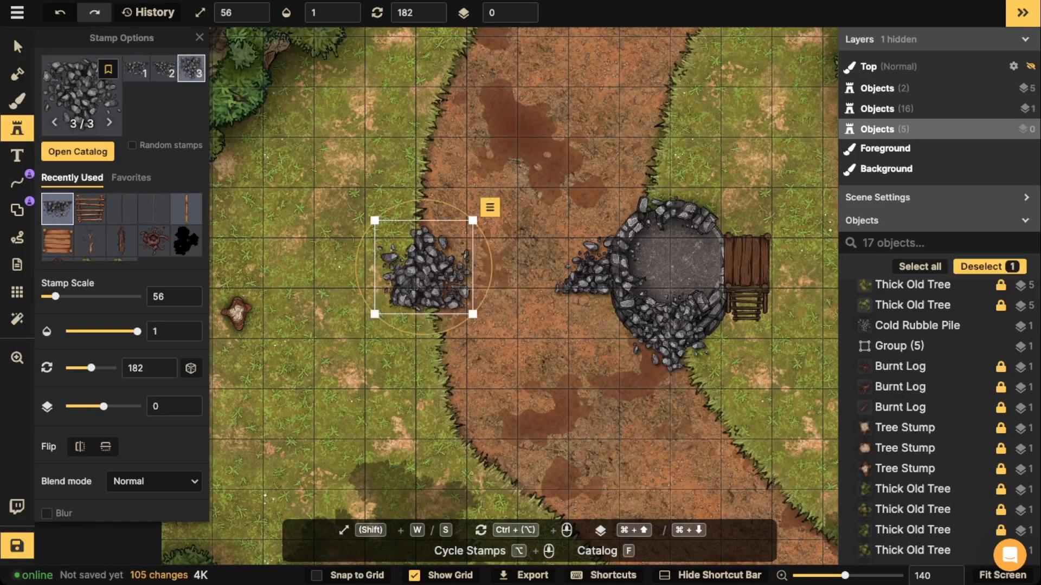
scroll(438, 257, "down", 1)
scroll(433, 311, "down", 12)
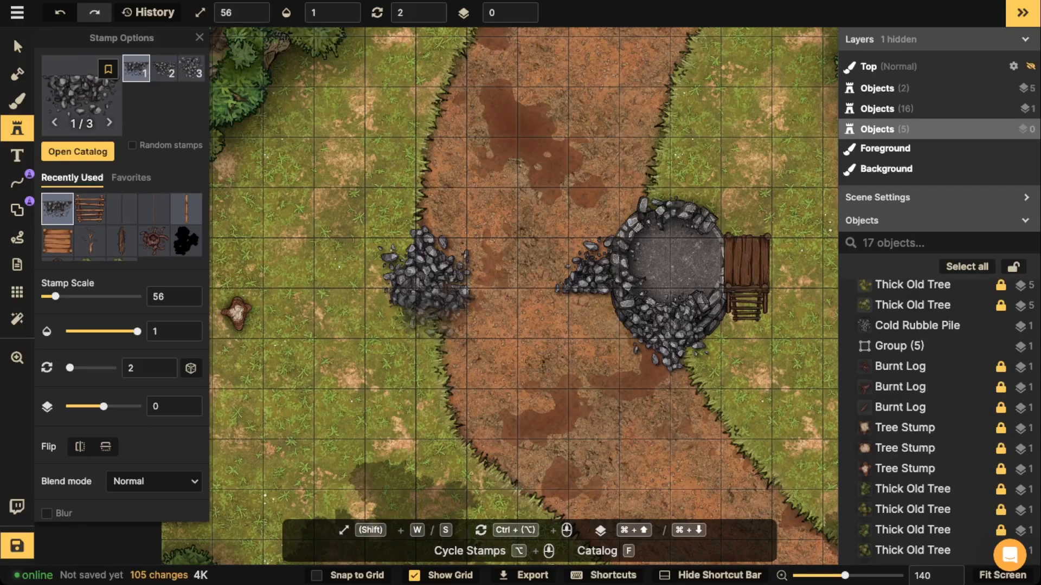
left_click(428, 315)
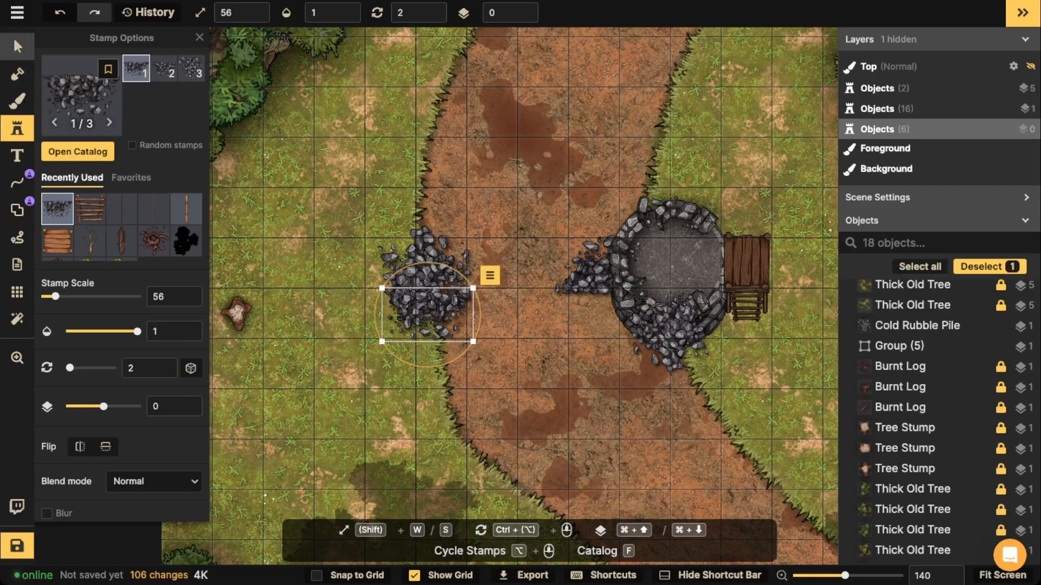
Enlarge the two roadside rubble piles together to scale 64, rotate them a quarter turn clockwise and shift them slightly left
left_click(17, 47)
left_click(422, 266, "shift")
left_click_drag(472, 342, 486, 359)
left_click_drag(434, 293, 410, 286)
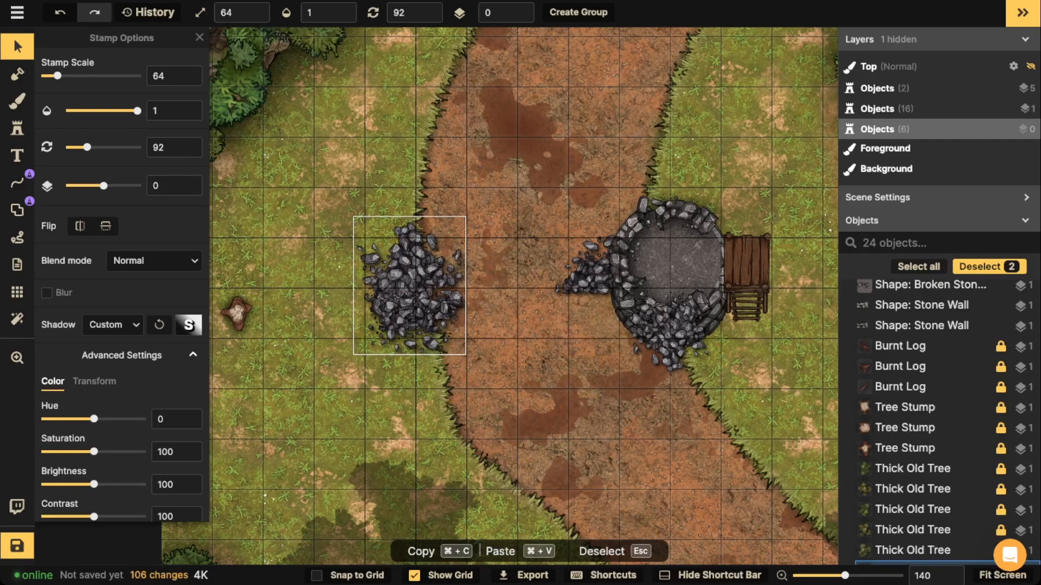
key("Escape")
Search the stamp catalog for "broken" and choose the broken stone wall stamp
left_click(18, 129)
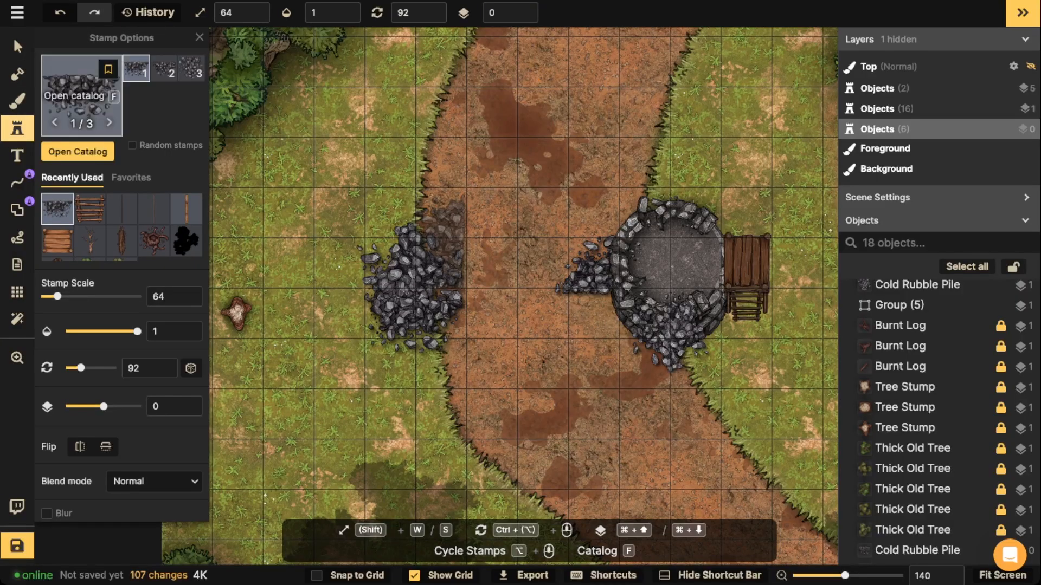
left_click(82, 96)
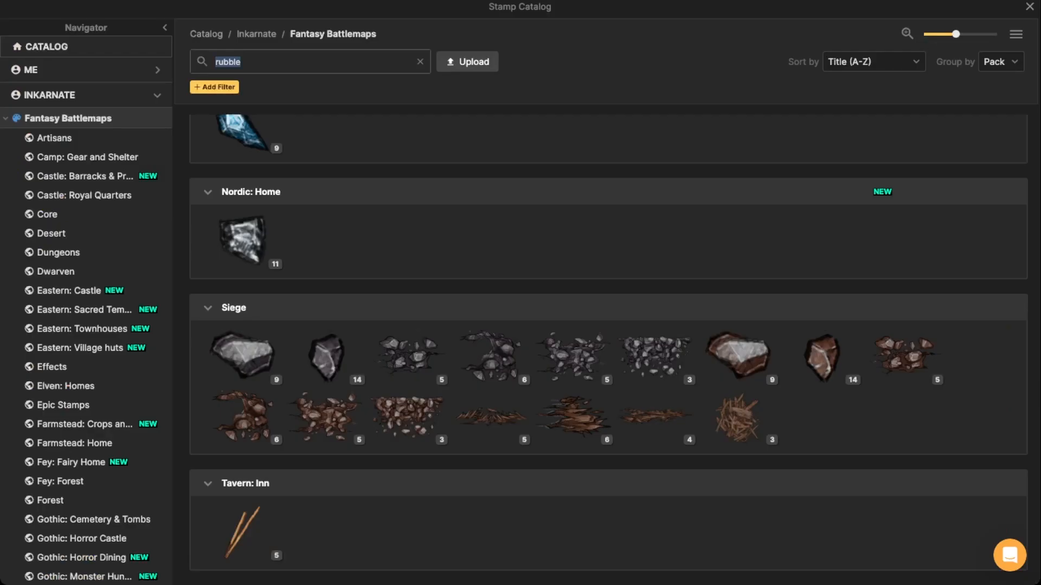
type("bro")
key("Return")
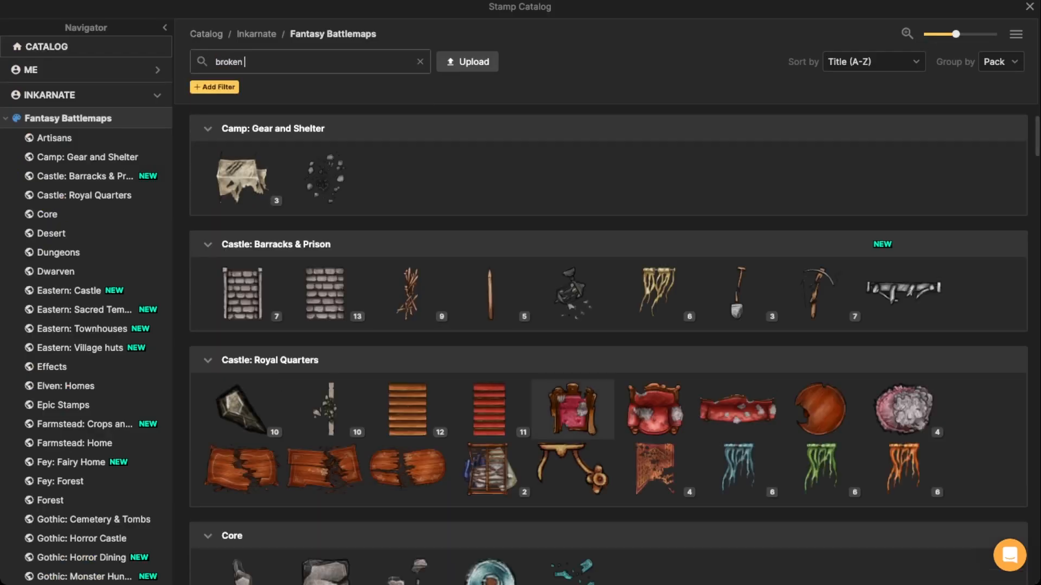
scroll(608, 349, "down", 10)
left_click(244, 496)
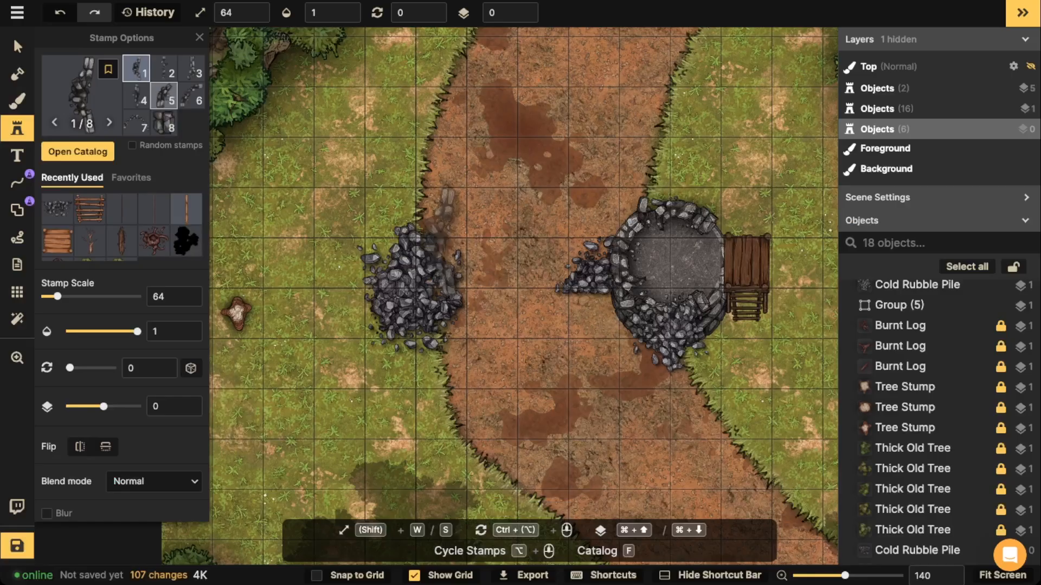
Place broken stone wall variant 3 at scale 94 and rotation 270 across the roadside rubble, pointing toward the tower
left_click(191, 68)
key("w")
key("w")
key("w")
scroll(464, 276, "down", 6)
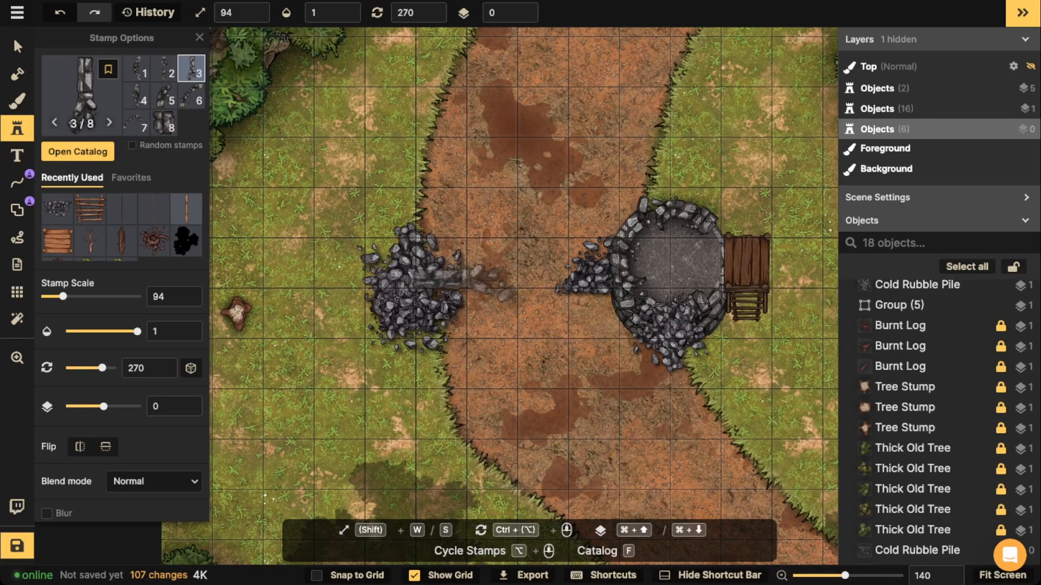
left_click(446, 283)
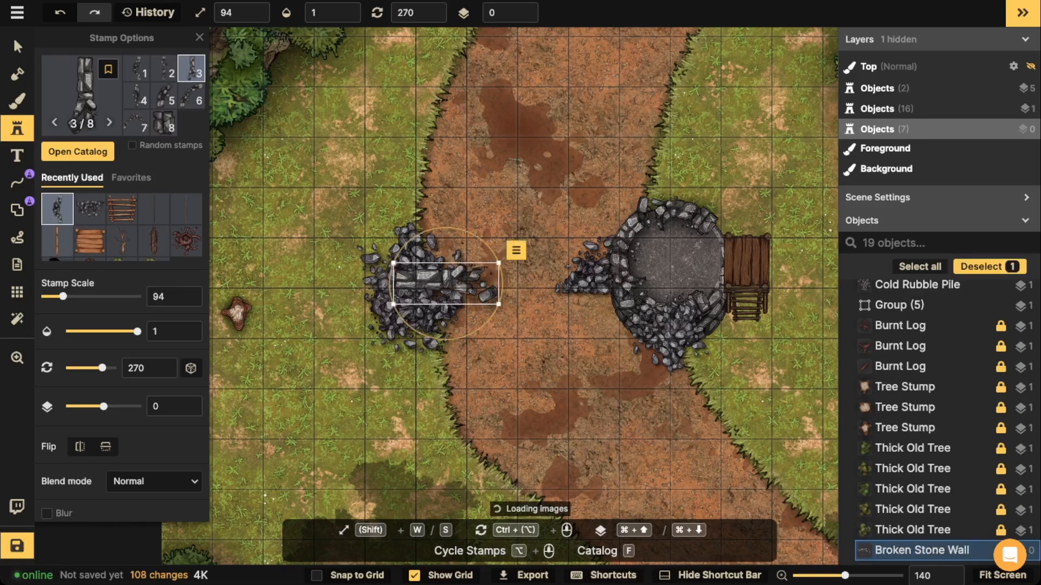
Darken the broken wall piece on the rubble to brightness 74 and set its shadow to None
left_click(17, 46)
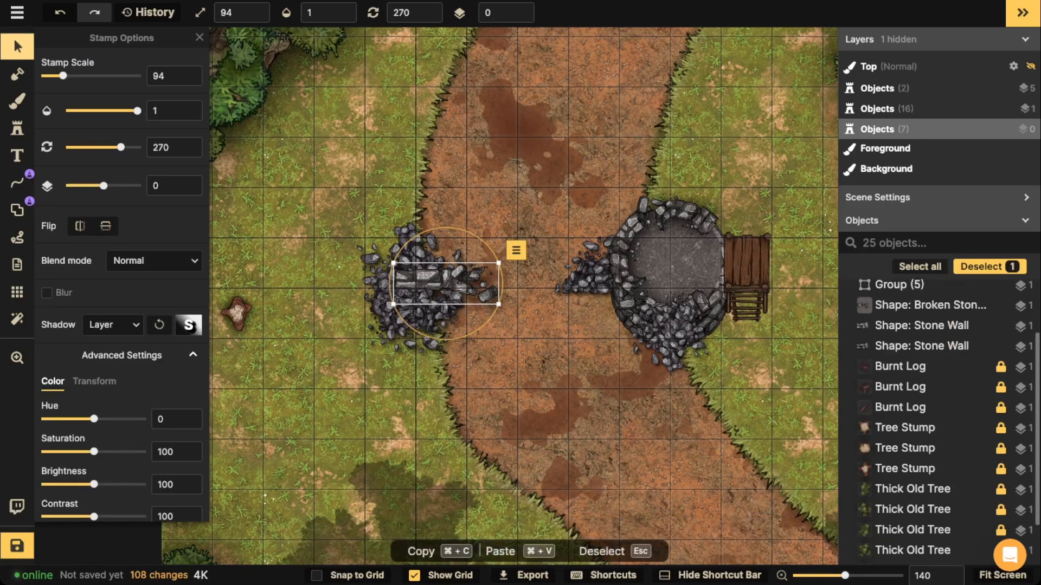
left_click_drag(94, 485, 81, 485)
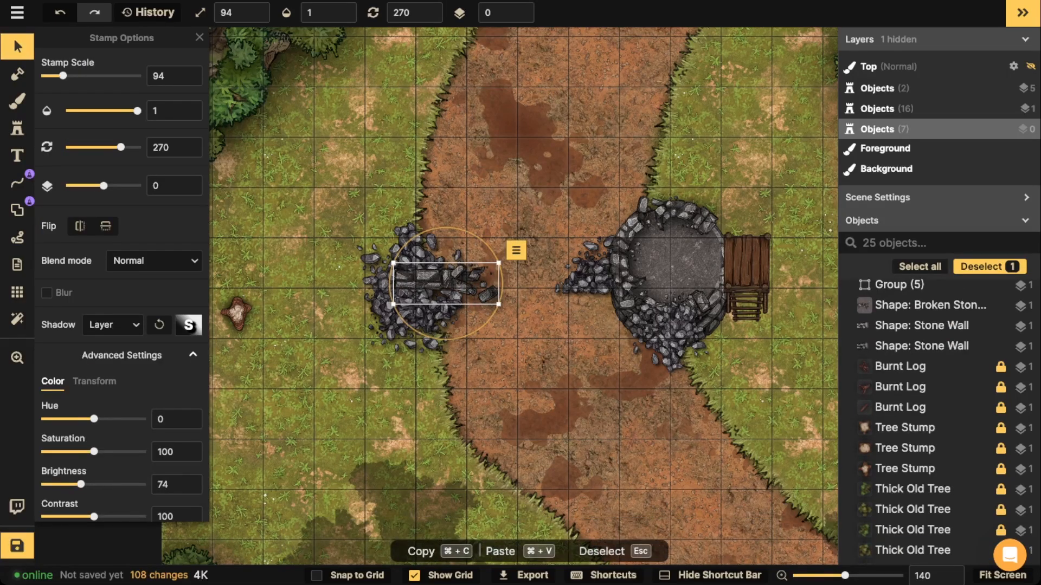
key("Escape")
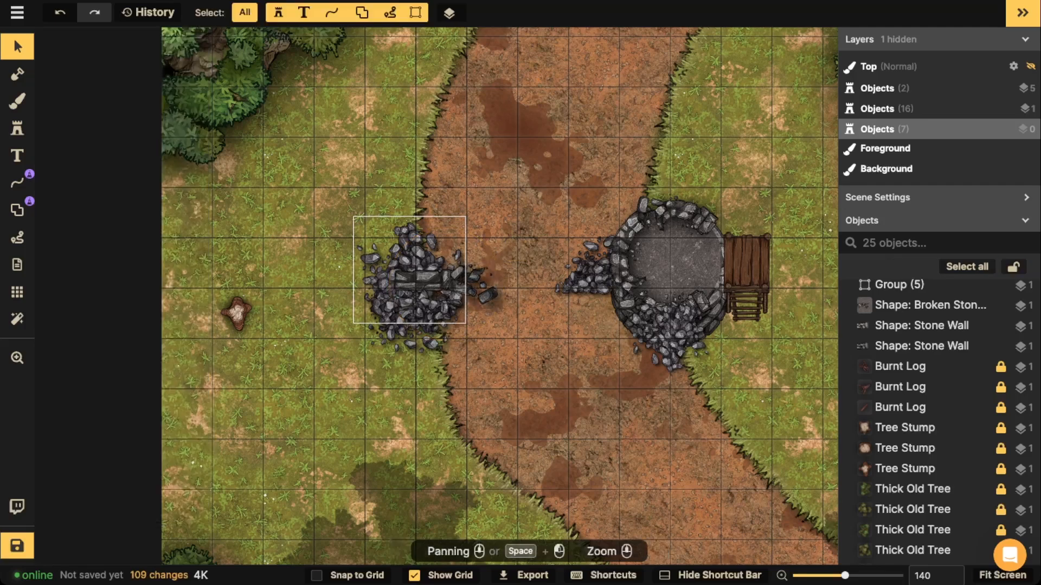
scroll(538, 362, "down", 1)
left_click(456, 293)
left_click(114, 324)
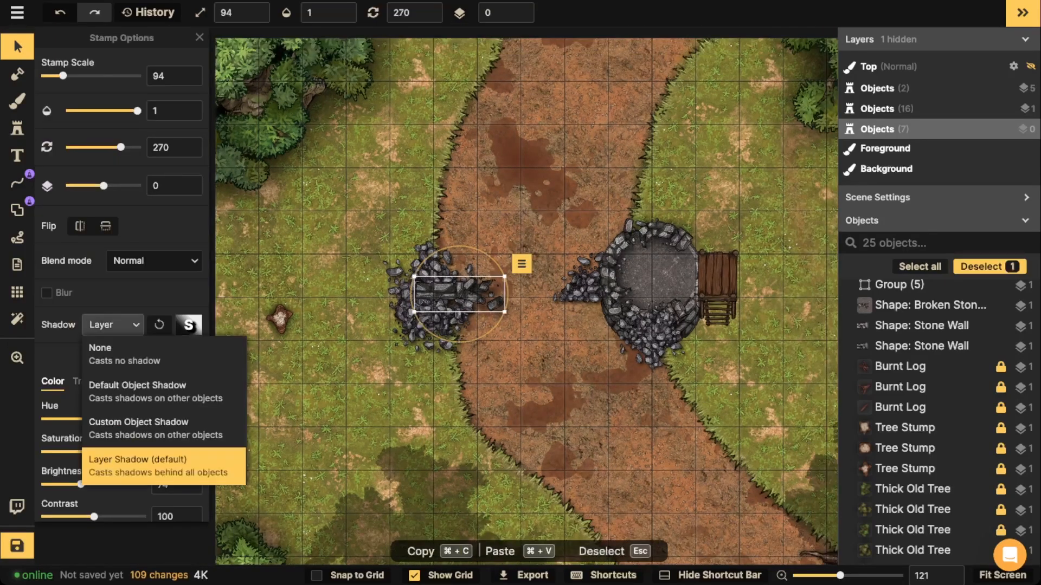
left_click(113, 353)
scroll(460, 300, "down", 1)
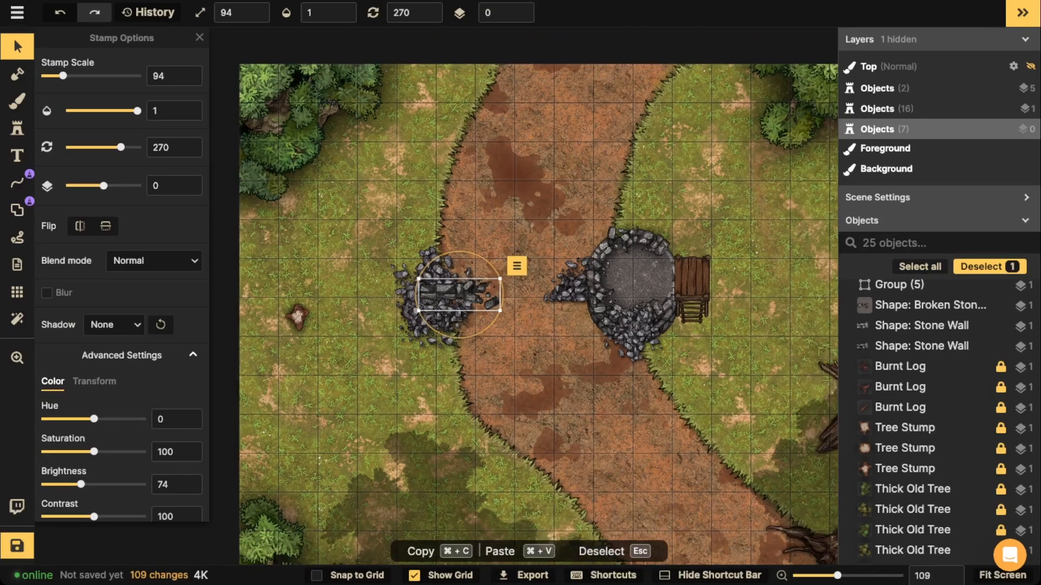
key("Escape")
Draw a white freehand line of stroke size 500 along the middle of the road and delete it
left_click(17, 183)
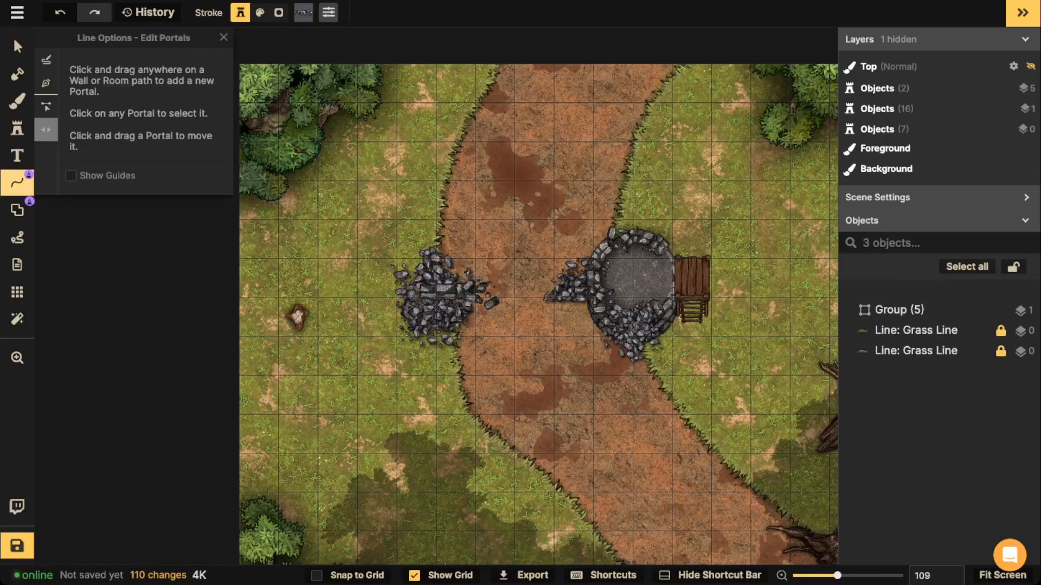
left_click(46, 83)
left_click(46, 60)
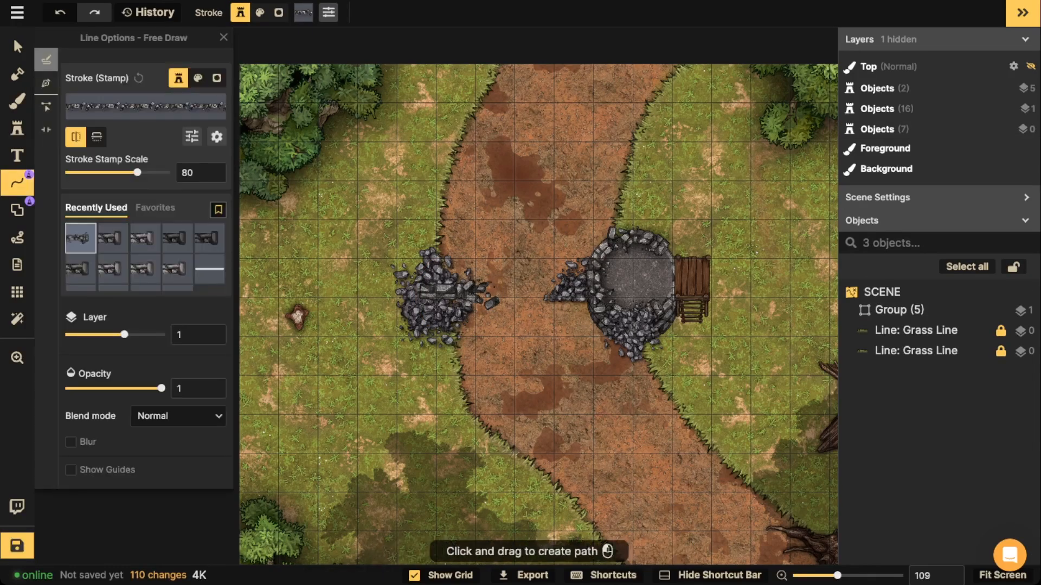
left_click(209, 269)
left_click_drag(650, 434, 623, 347)
left_click_drag(715, 516, 551, 338)
left_click_drag(490, 117, 520, 27)
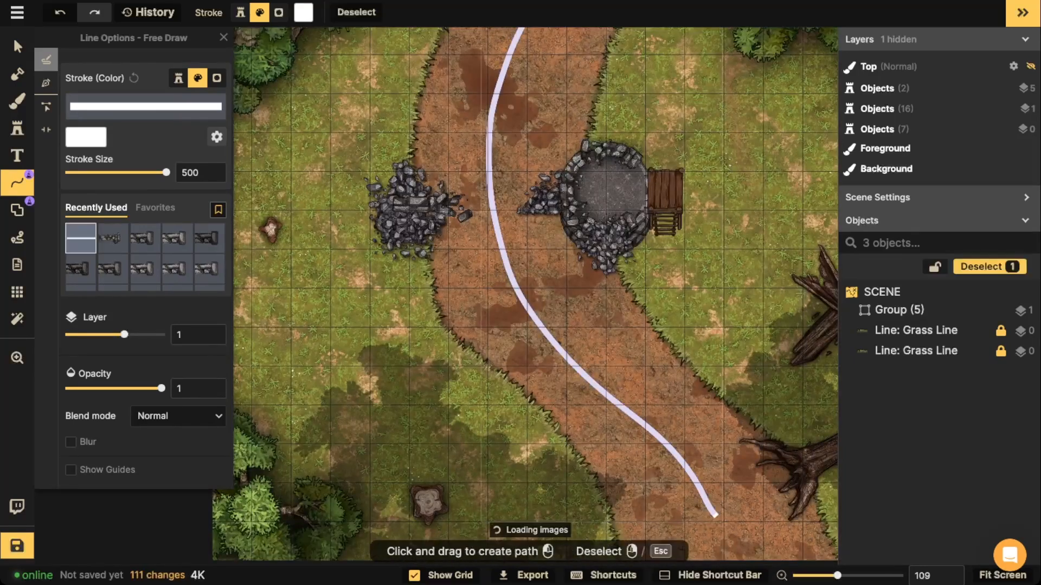
scroll(669, 125, "down", 2)
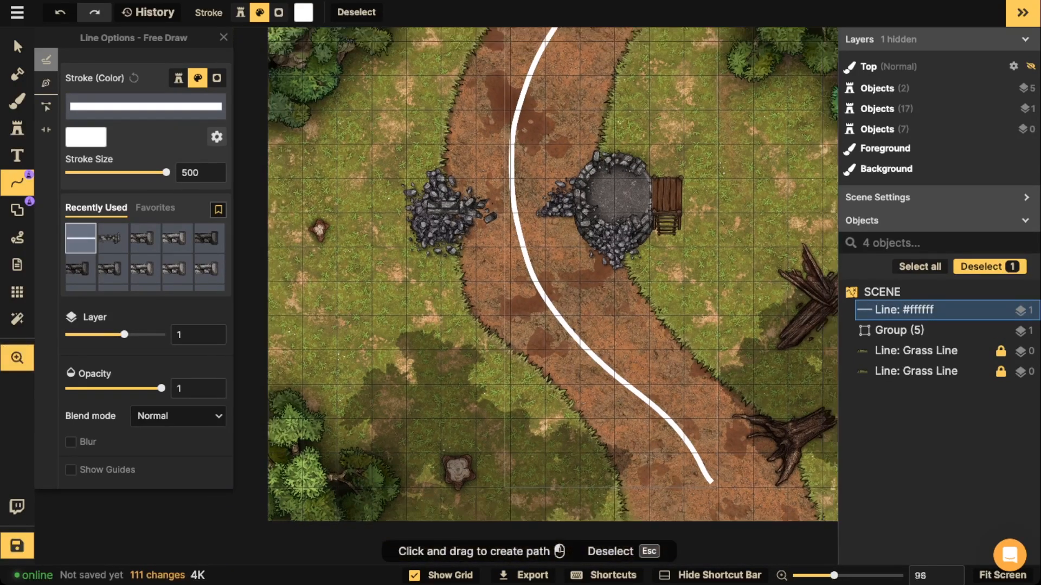
left_click_drag(669, 124, 652, 225)
left_click(17, 46)
key("Delete")
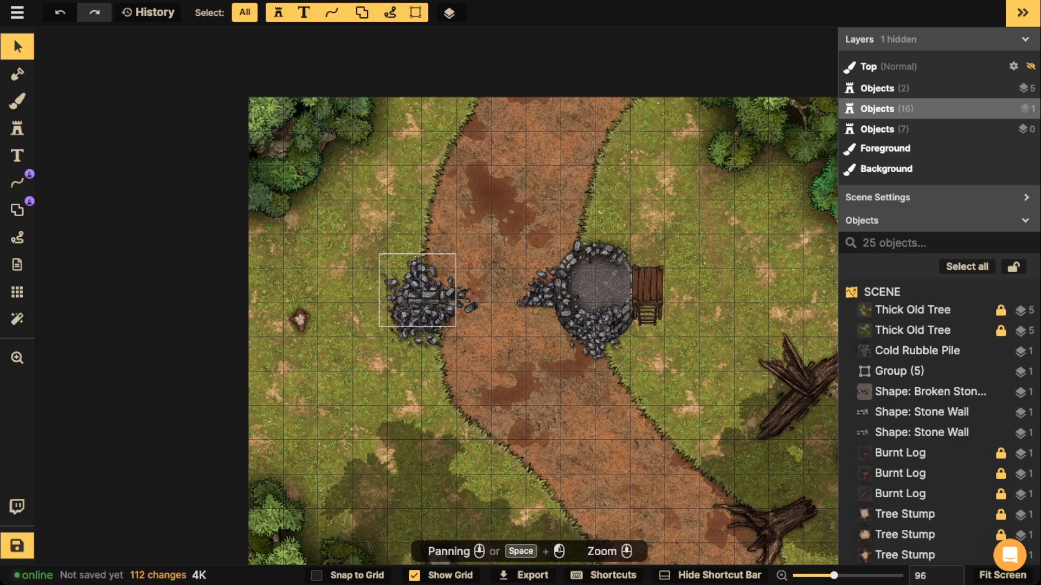
Save the map under the name Forest Road
scroll(547, 280, "down", 5)
left_click_drag(547, 280, 493, 203)
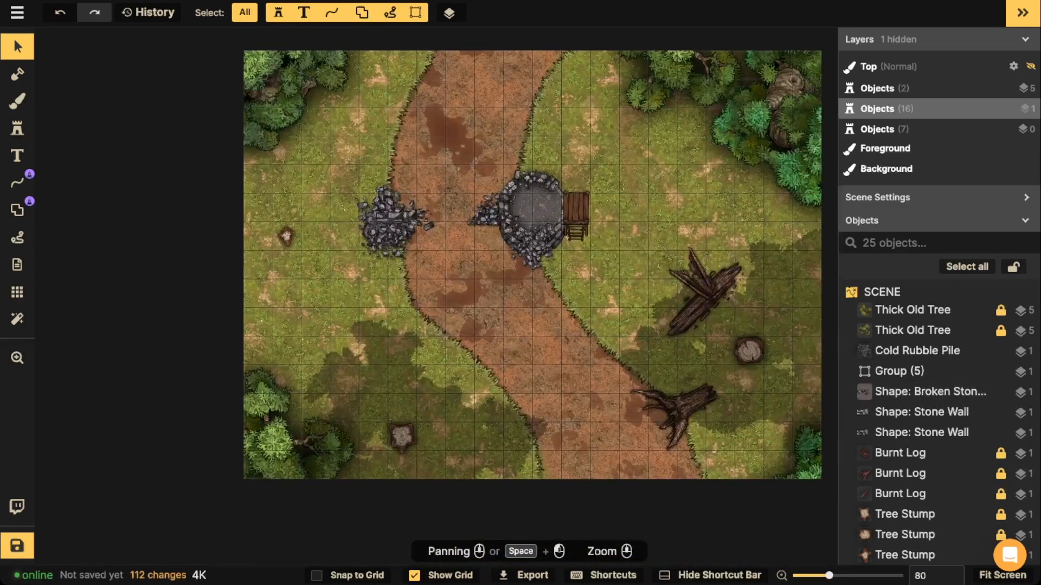
left_click(17, 546)
key("ctrl+a")
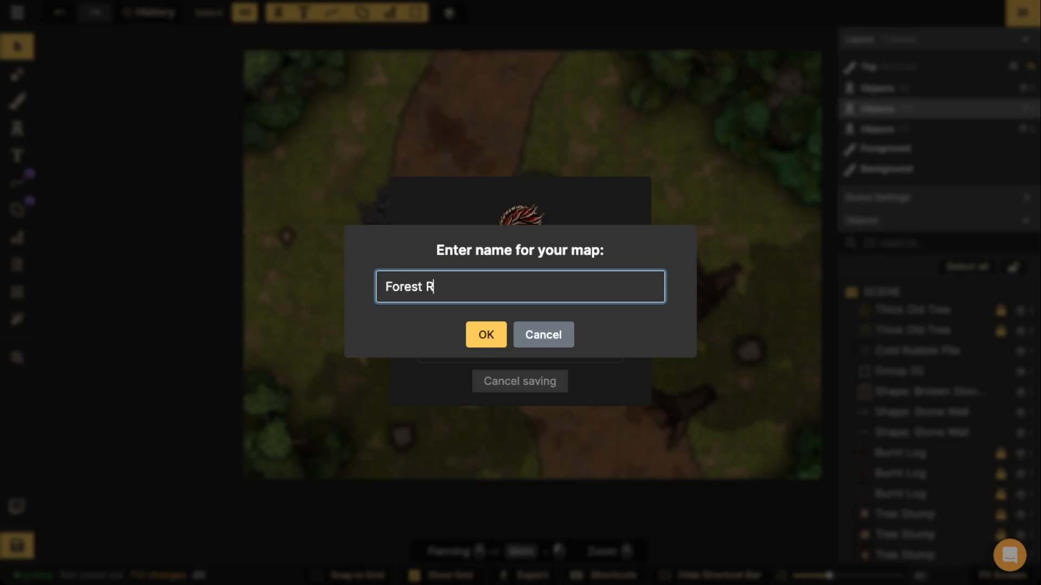
type("Forest Road")
key("Return")
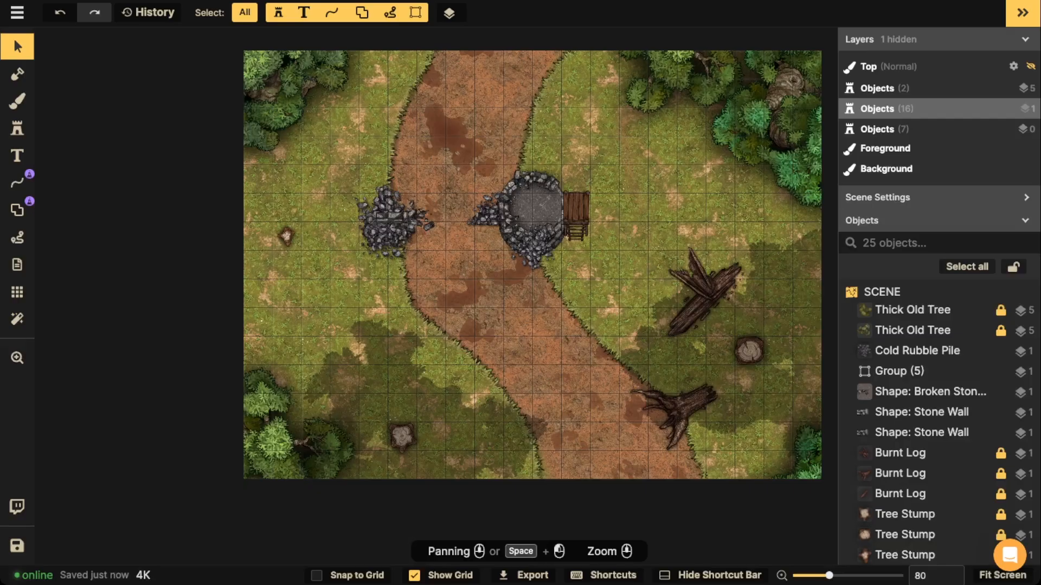
Inspect the saved map around the ruined tower, the road and the fallen logs
scroll(535, 211, "up", 5)
scroll(534, 211, "up", 3)
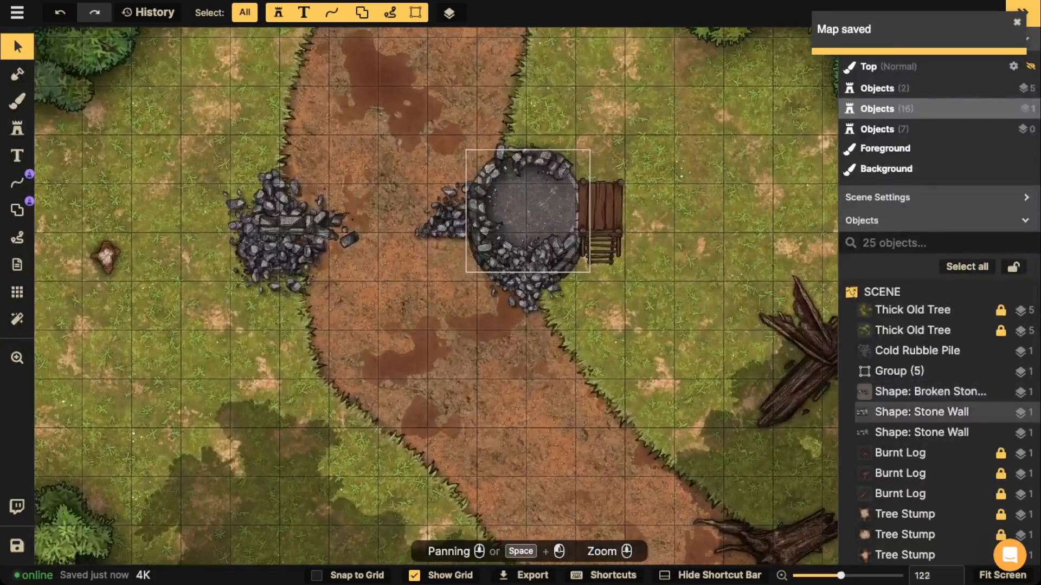
scroll(534, 211, "down", 4)
left_click_drag(588, 214, 452, 192)
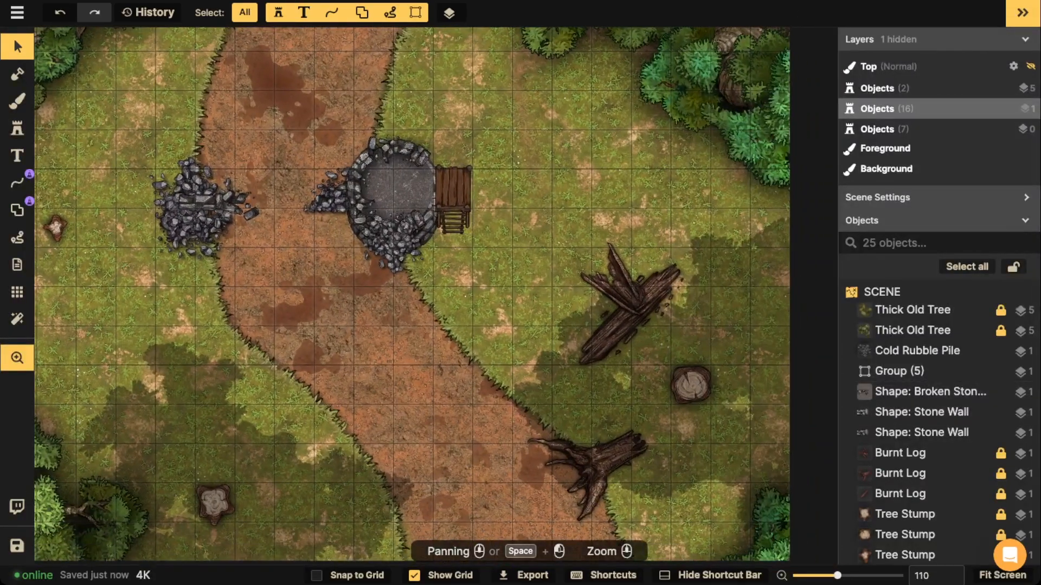
left_click_drag(515, 200, 463, 192)
scroll(986, 391, "down", 4)
scroll(472, 398, "up", 3)
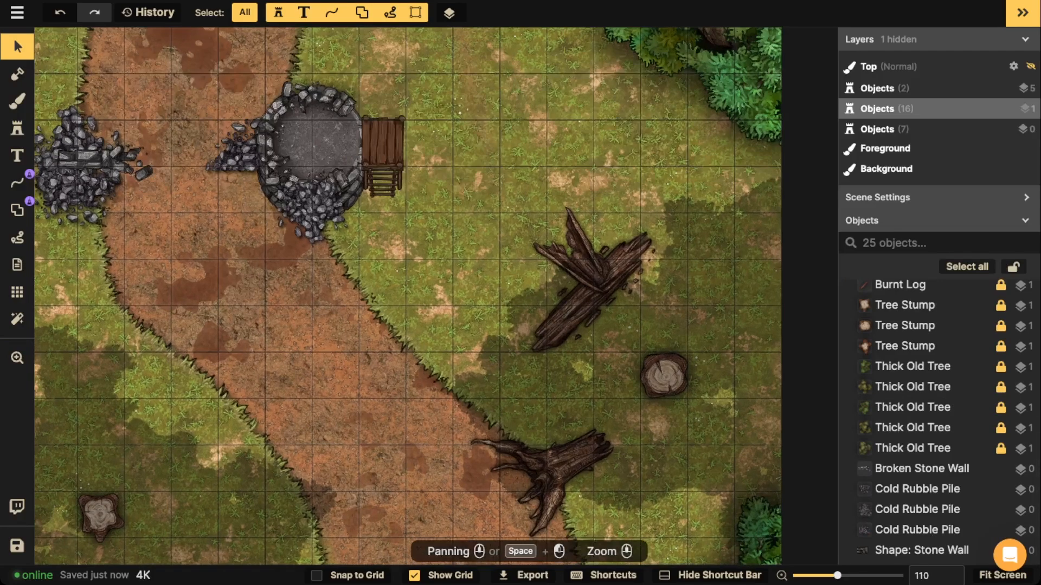
scroll(412, 293, "down", 5)
left_click_drag(412, 293, 434, 385)
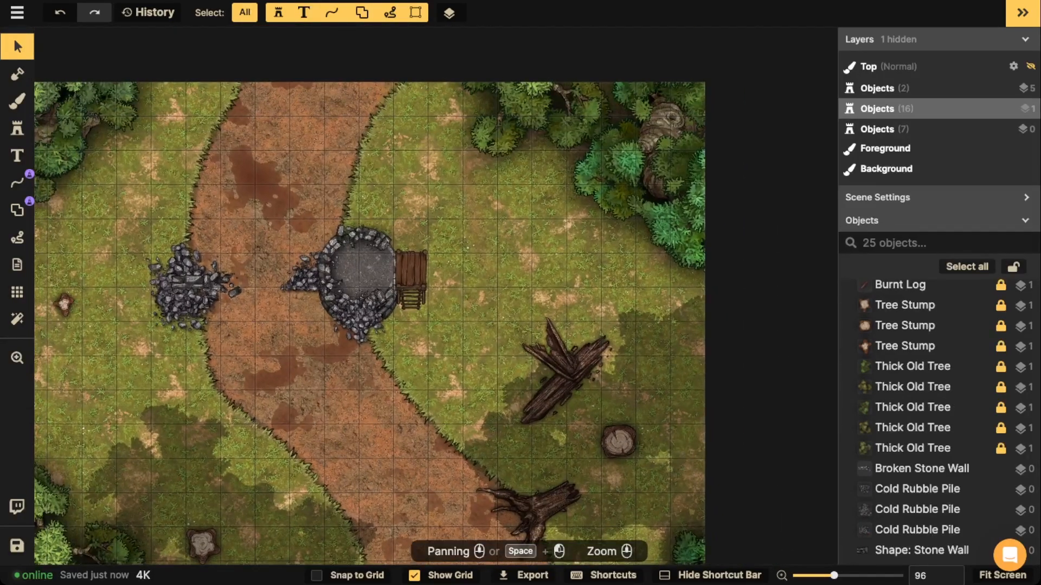
Unlock all objects and delete the grass line along the road's right edge
scroll(938, 406, "down", 1)
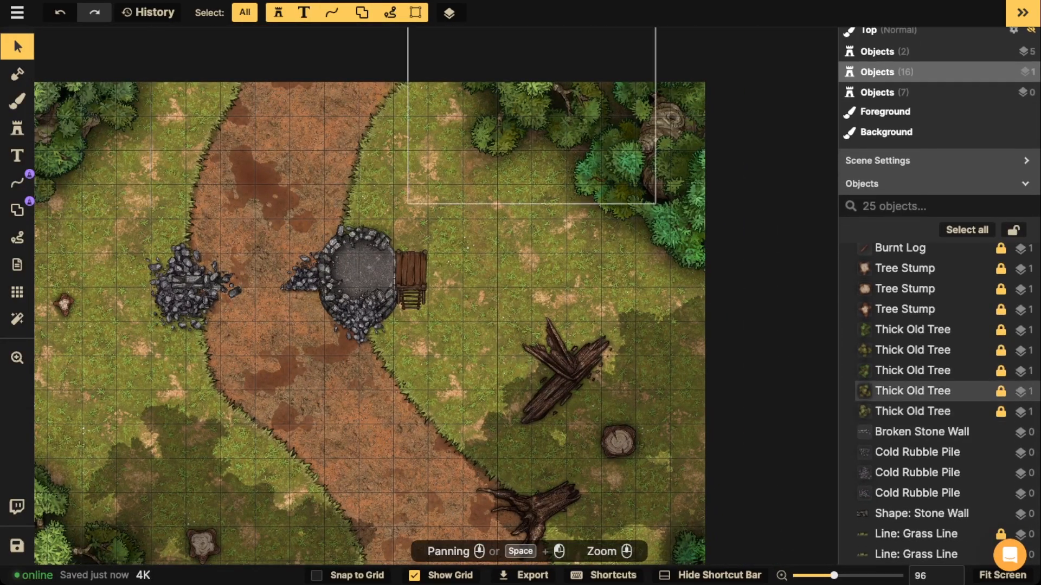
left_click(1013, 230)
left_click(922, 554)
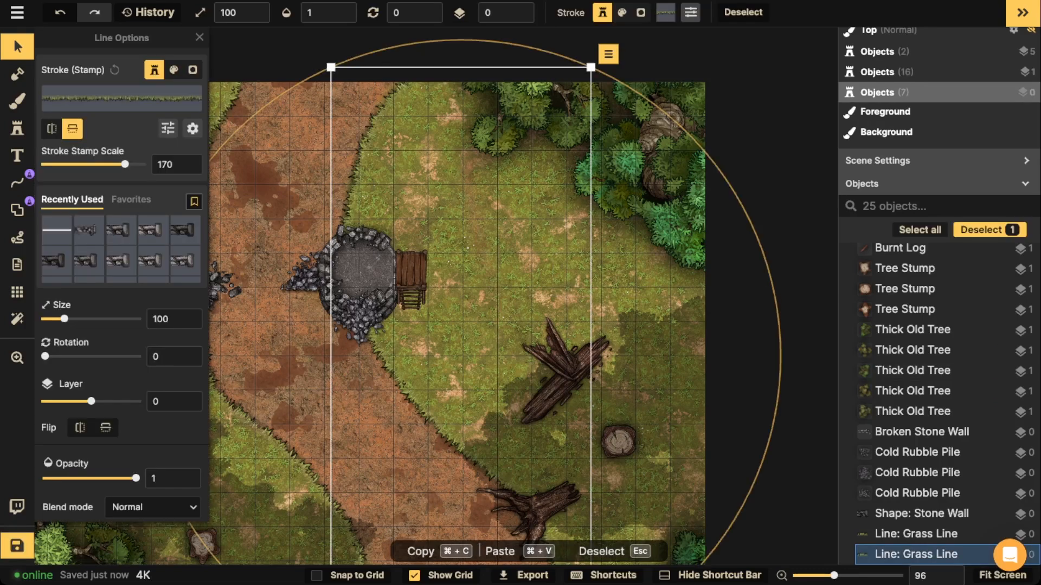
key("Delete")
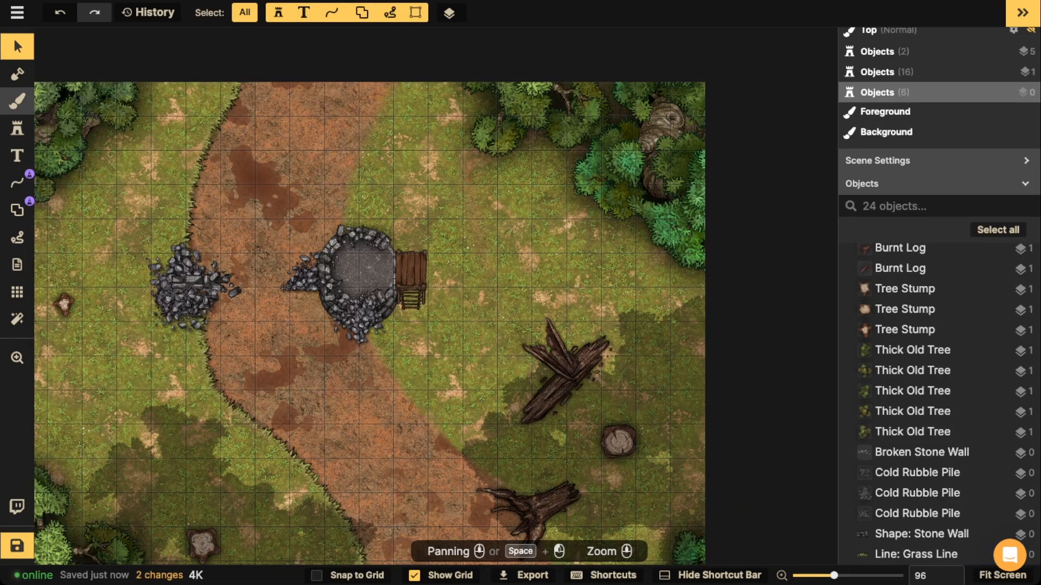
Paint the reddish-brown dirt texture on the background around the tower's stair side with a round brush of size 90
left_click(17, 101)
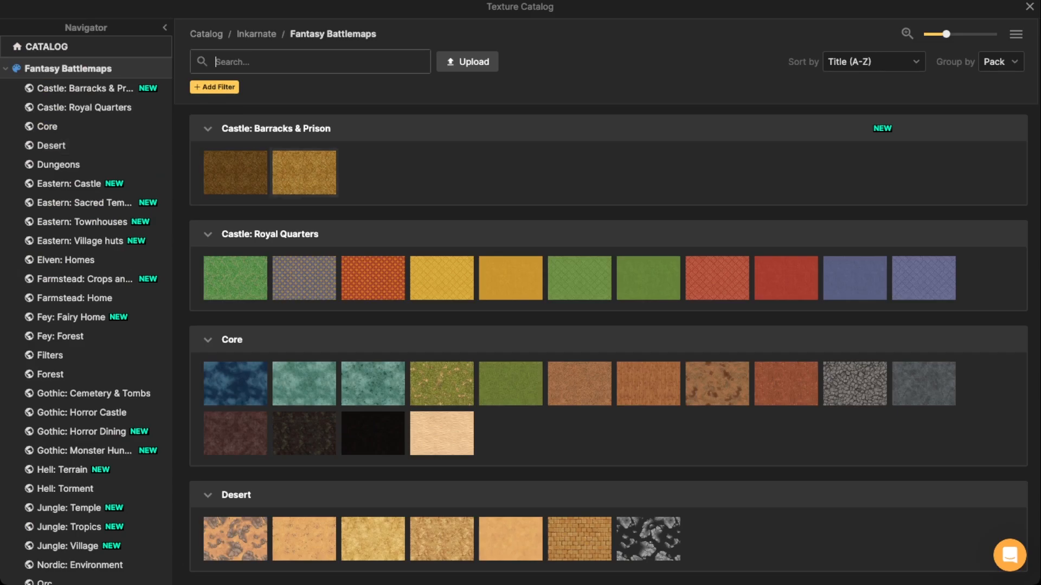
left_click(117, 167)
scroll(542, 304, "down", 2)
left_click(717, 266)
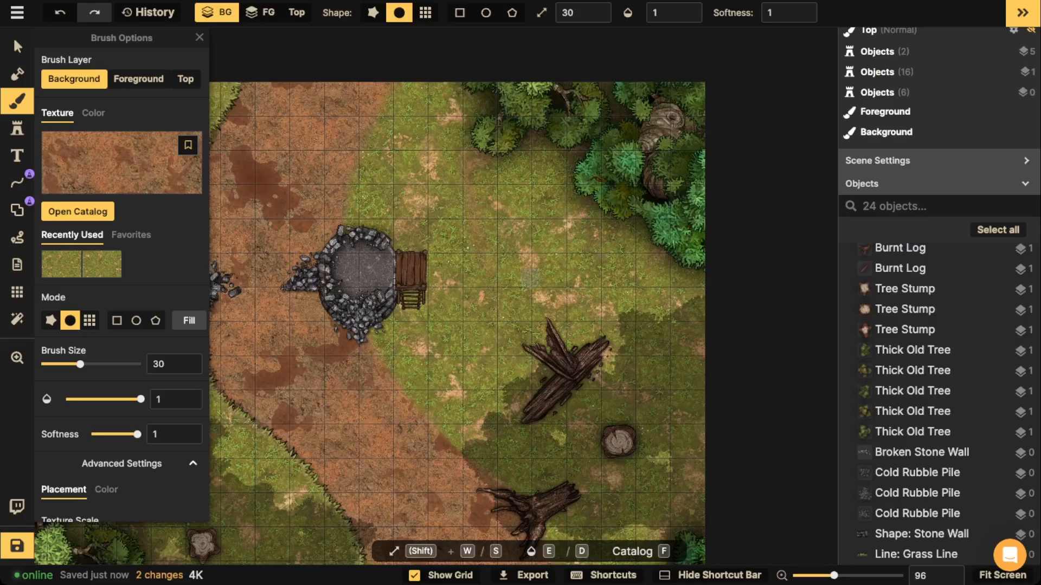
key("w")
key("w")
key("w")
mouse_move(385, 241)
left_mouse_down()
mouse_move(345, 222)
mouse_move(399, 236)
mouse_move(418, 263)
mouse_move(407, 317)
mouse_move(366, 328)
mouse_move(415, 298)
mouse_move(415, 258)
mouse_move(367, 233)
mouse_move(315, 241)
left_mouse_up()
mouse_move(407, 269)
left_mouse_down()
mouse_move(360, 359)
mouse_move(354, 340)
left_mouse_up()
left_click_drag(345, 229, 326, 164)
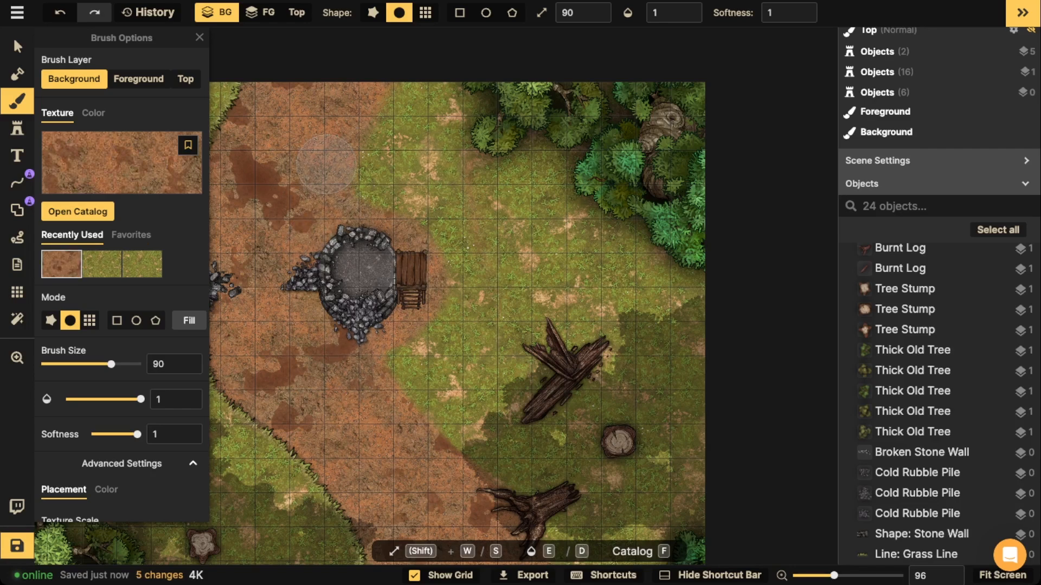
Draw a freehand Grass Line at stamp scale 170 along the road's widened right edge, extending it past the map's bottom border
left_click(17, 183)
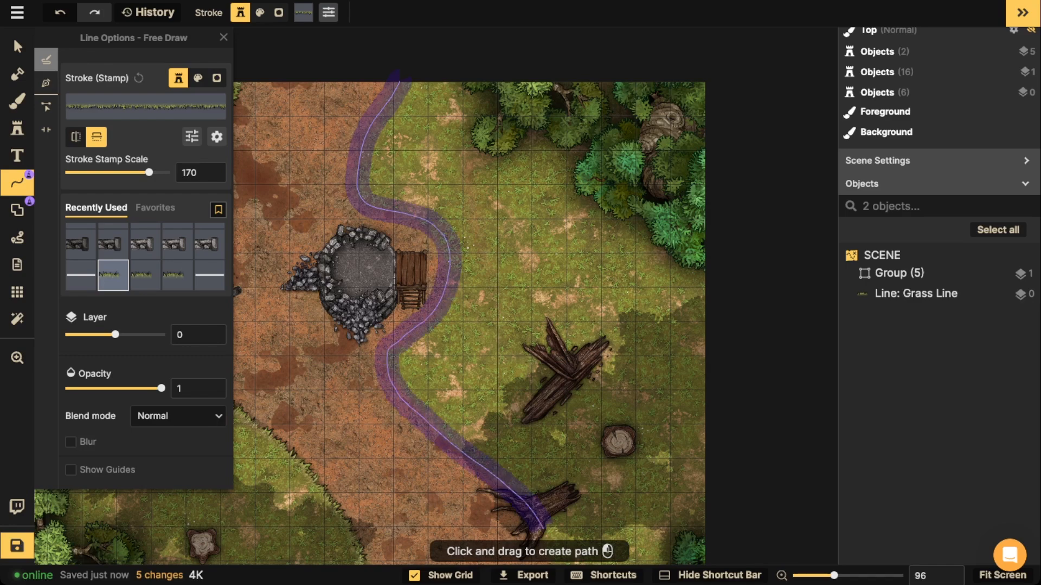
left_click_drag(538, 521, 547, 542)
scroll(456, 271, "down", 8)
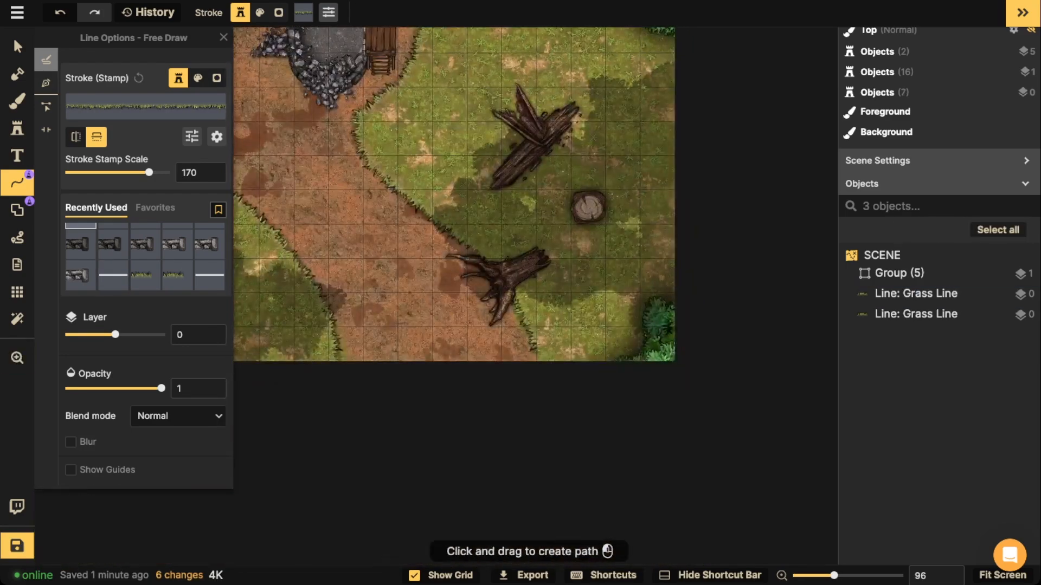
left_click_drag(534, 350, 542, 375)
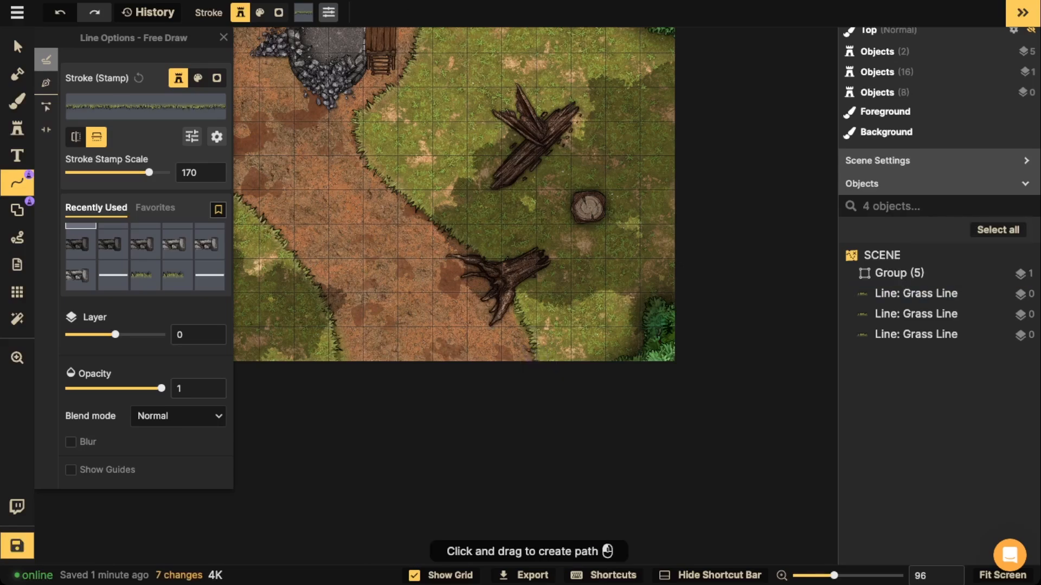
scroll(569, 163, "down", 2)
left_click_drag(569, 163, 583, 386)
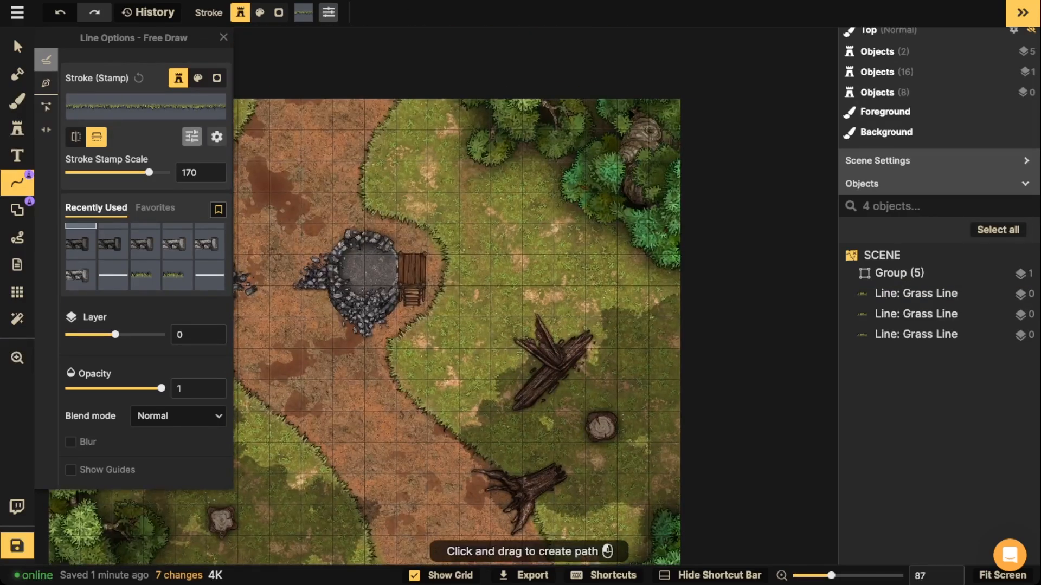
Paint the grass texture on the background over the dirt outside the new grass line, with brush size 90
key("b")
left_click(101, 264)
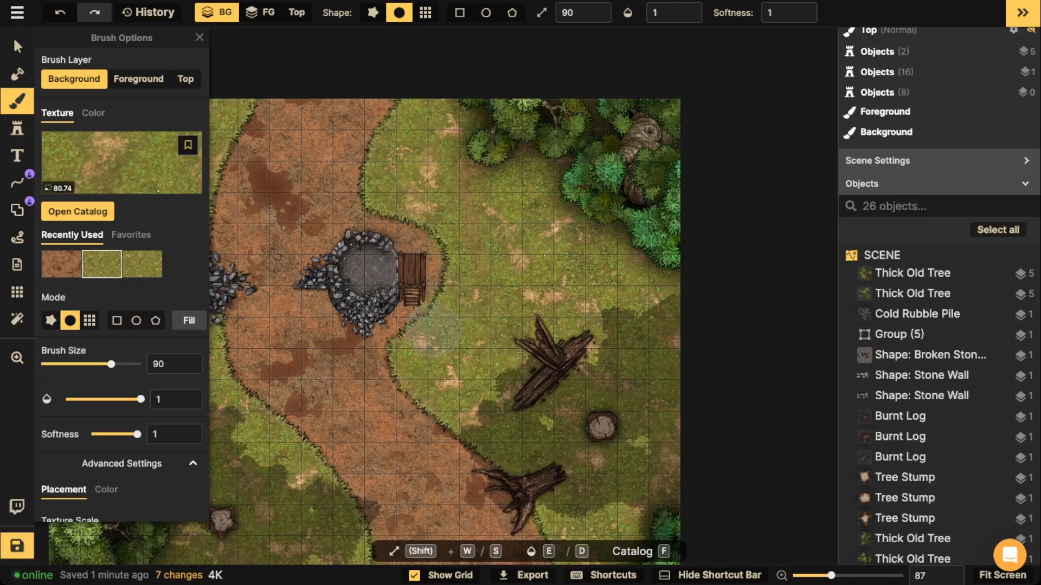
mouse_move(413, 365)
left_mouse_down()
mouse_move(483, 423)
mouse_move(444, 329)
left_mouse_up()
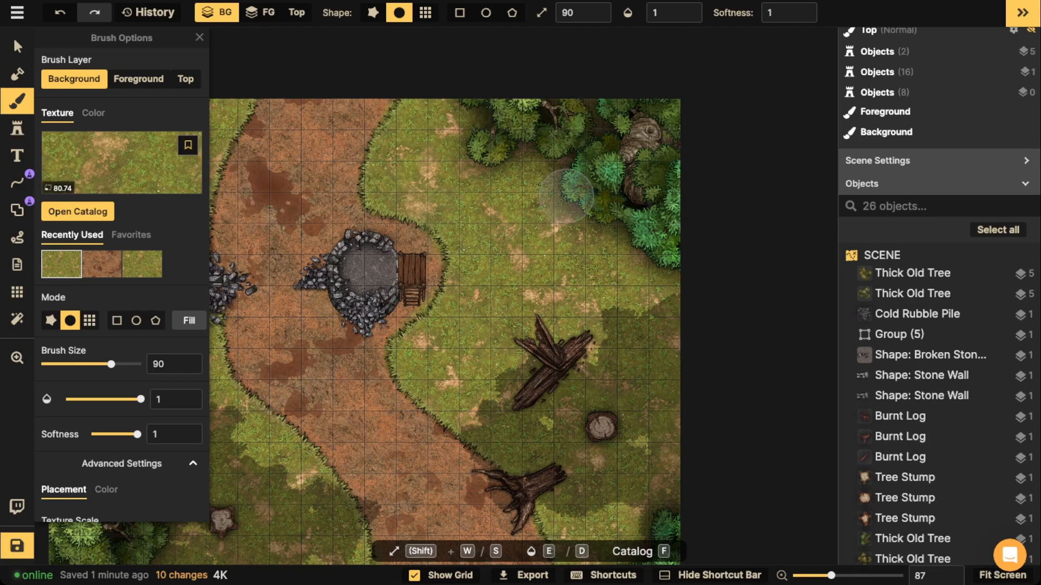
scroll(567, 197, "down", 1)
left_click_drag(427, 229, 518, 223)
scroll(352, 242, "up", 2)
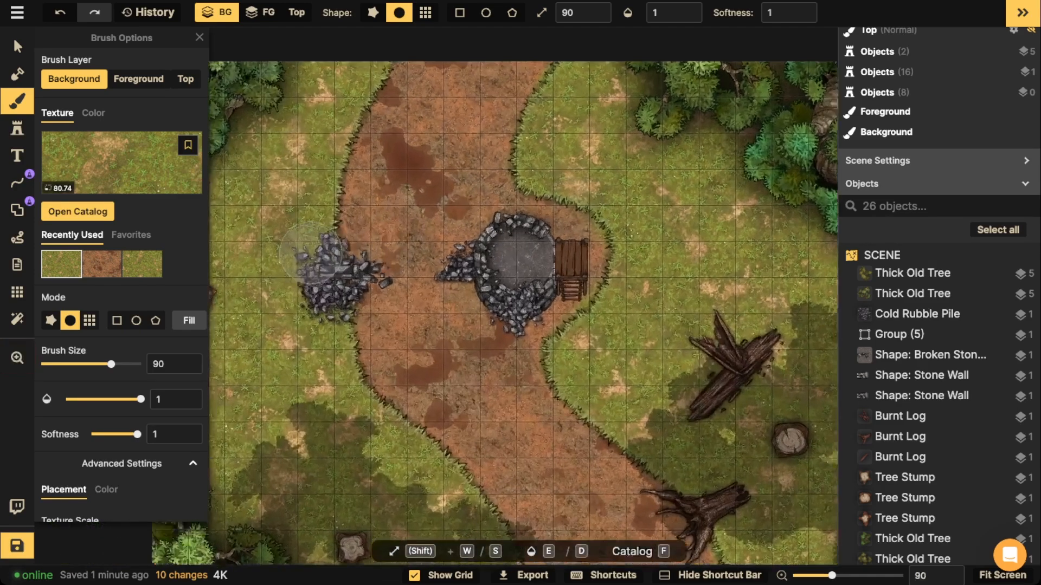
scroll(395, 112, "down", 2)
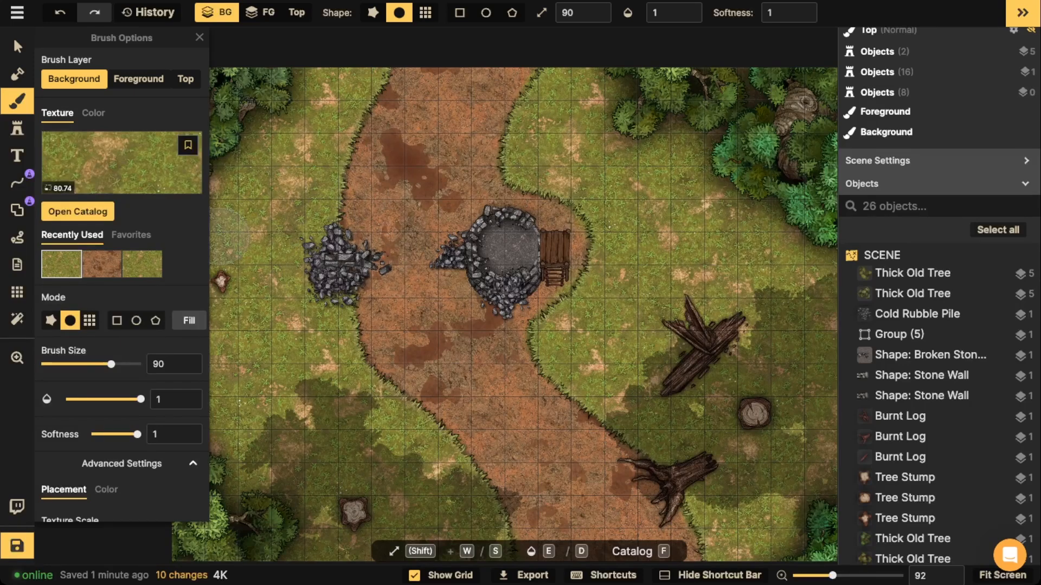
Separate the crossed burnt logs right of the road and rotate the long one to 120 degrees
left_click(17, 46)
scroll(352, 271, "up", 1)
left_click_drag(353, 269, 342, 275)
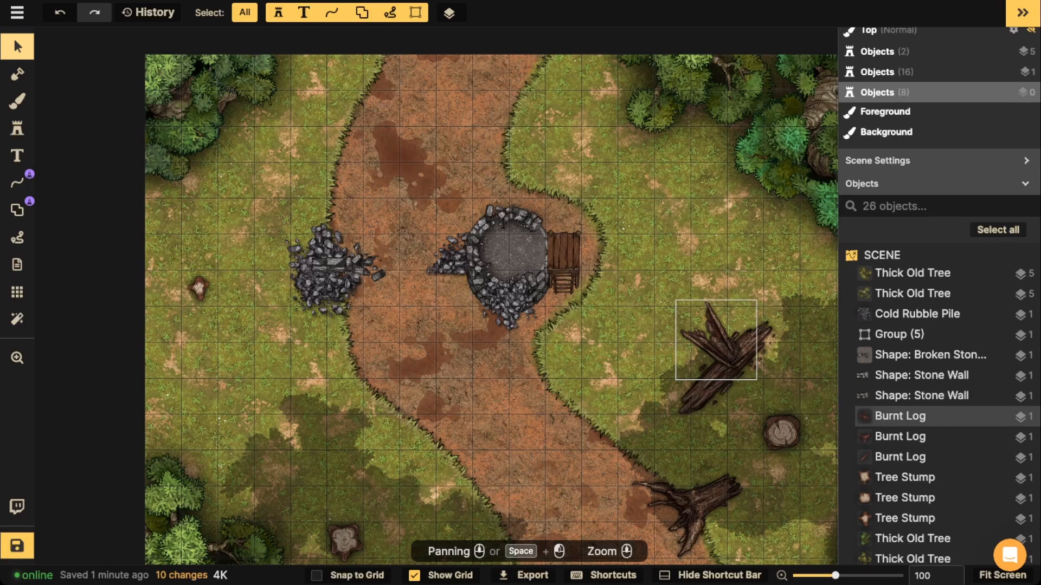
left_click(900, 416)
left_click(724, 369)
scroll(725, 369, "down", 5)
left_click_drag(725, 369, 690, 380)
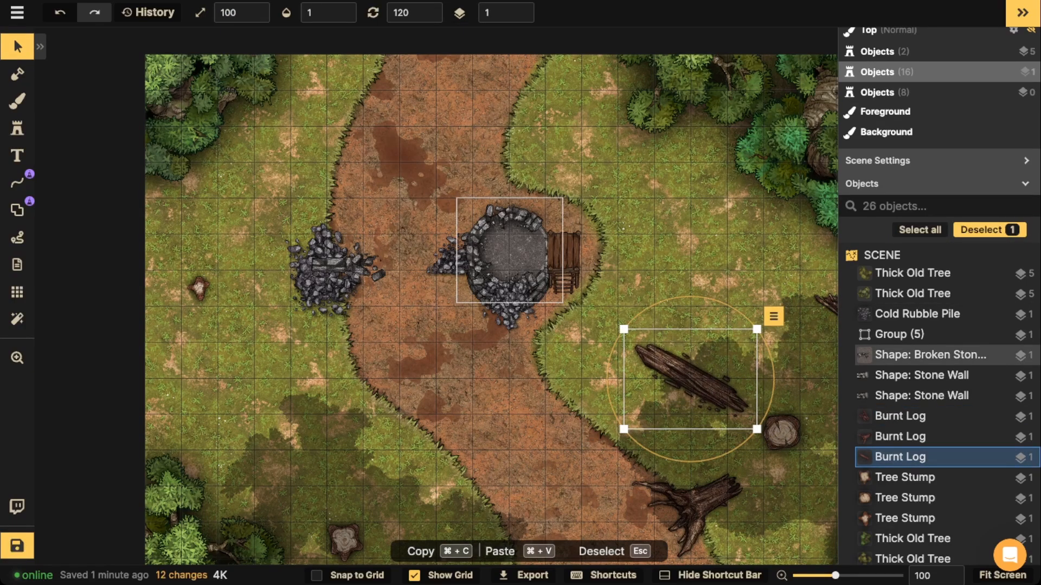
key("Escape")
Rotate the rooted burnt log on the road's lower right edge to 45 degrees
scroll(680, 331, "down", 3)
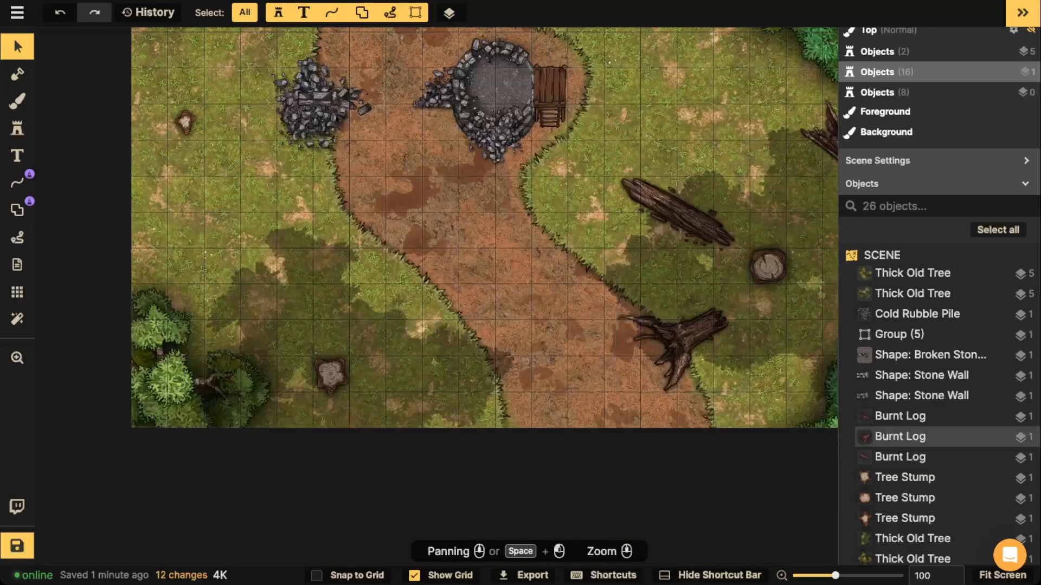
left_click(684, 336)
scroll(684, 336, "up", 1)
left_click_drag(684, 336, 683, 340)
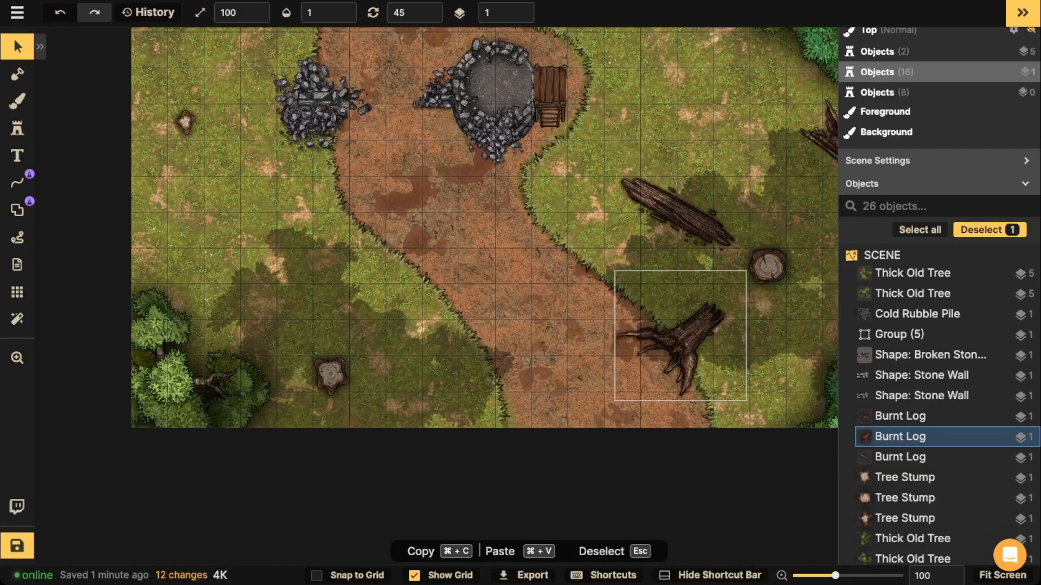
left_click_drag(769, 255, 624, 281)
left_click_drag(531, 370, 534, 370)
left_click(623, 355)
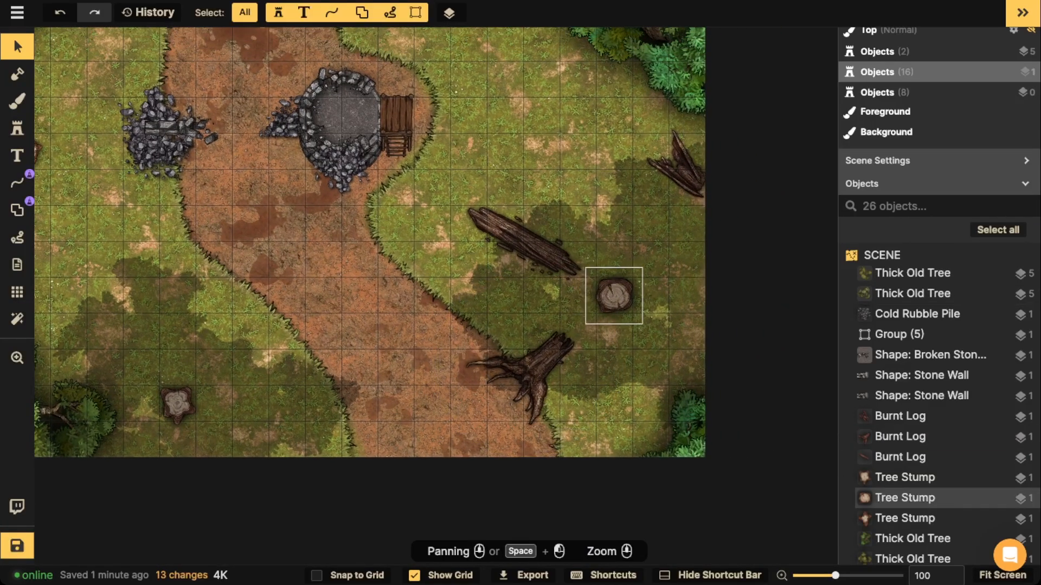
Move the splintered burnt log beside the trees in the map's lower-left corner, with size 80, rotation 45 and layer -1
left_click(683, 168)
left_click_drag(683, 168, 428, 214)
scroll(428, 214, "up", 4)
left_click_drag(464, 434, 196, 448)
key("Right")
key("Right")
key("Right")
key("Right")
key("Right")
key("Escape")
scroll(374, 259, "down", 5)
scroll(271, 410, "down", 10)
scroll(269, 410, "down", 1)
left_click(524, 15)
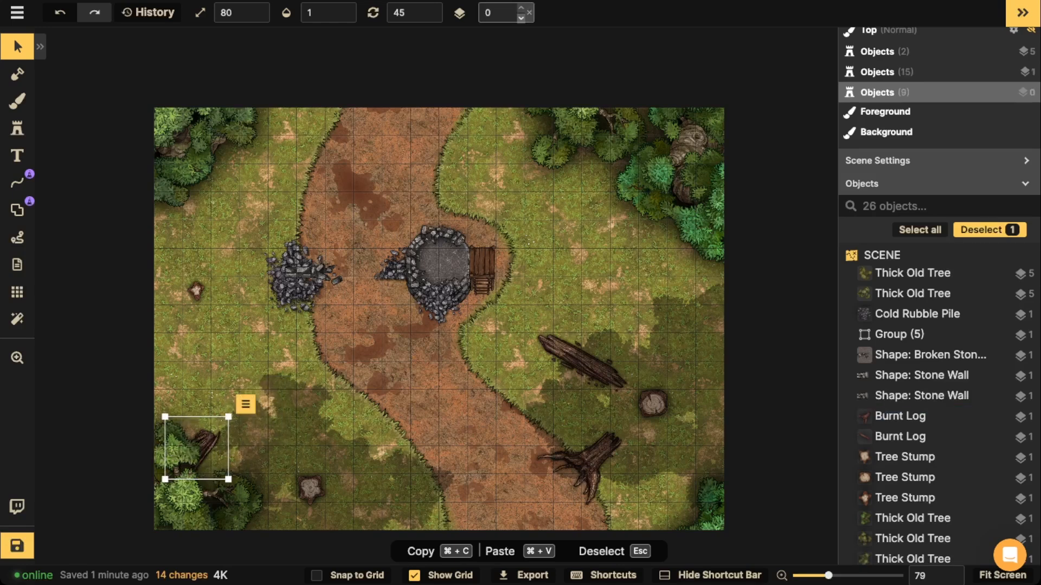
left_click(524, 15)
Try raising all stamps from the lower-left tree's set to layer 5, and undo the layer change
left_click(184, 483)
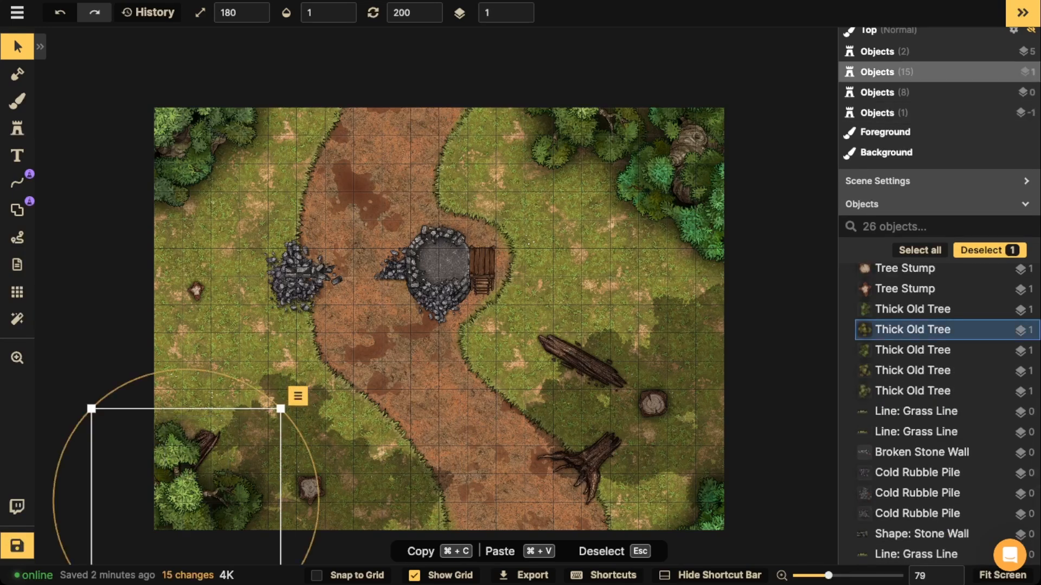
left_click(298, 396)
mouse_move(313, 165)
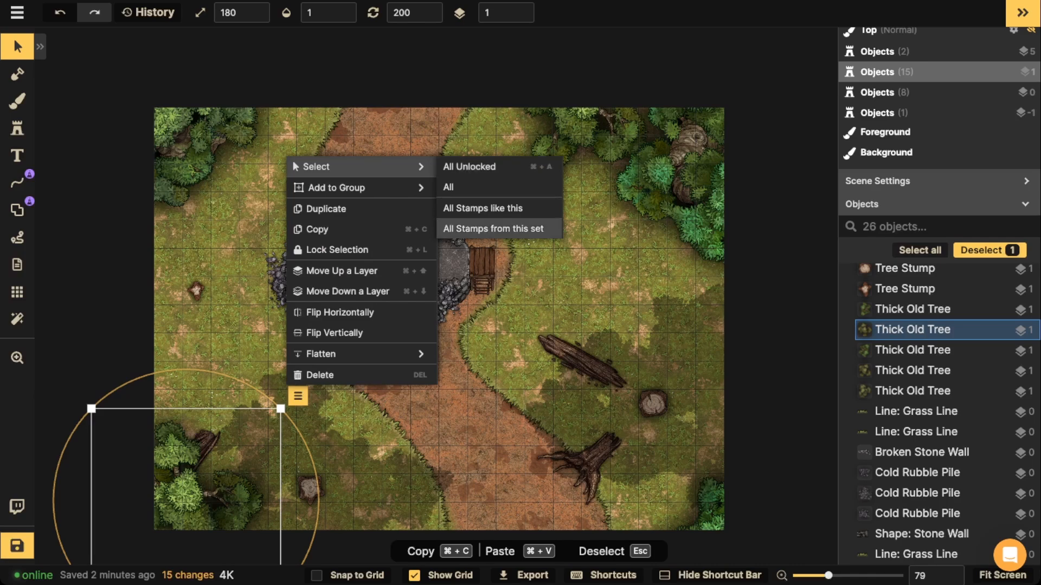
left_click(488, 228)
left_click(521, 7)
left_click(521, 7)
left_click(521, 7)
left_click(521, 7)
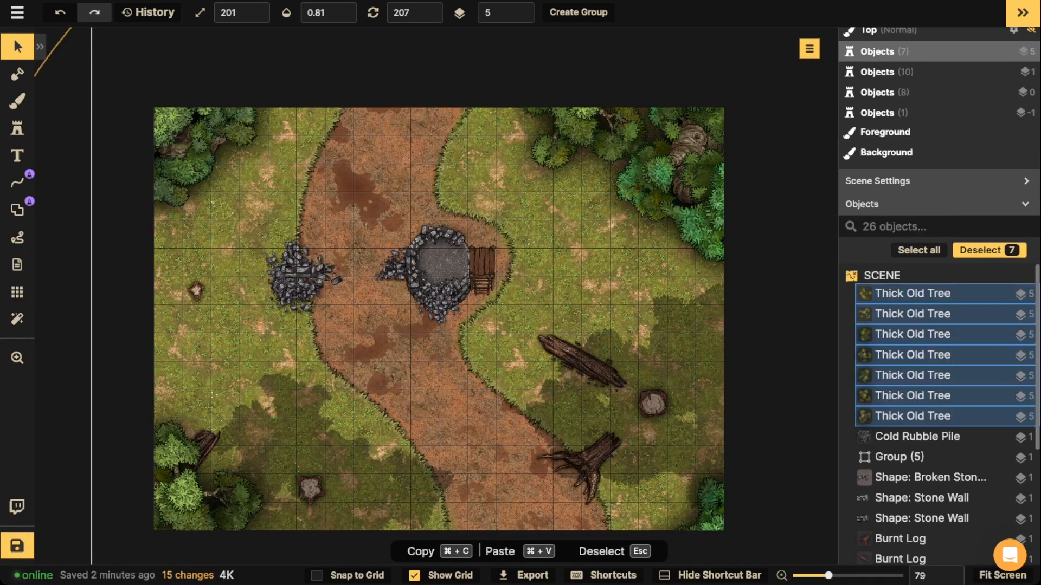
left_click(352, 11)
key("super+z")
key("super+z")
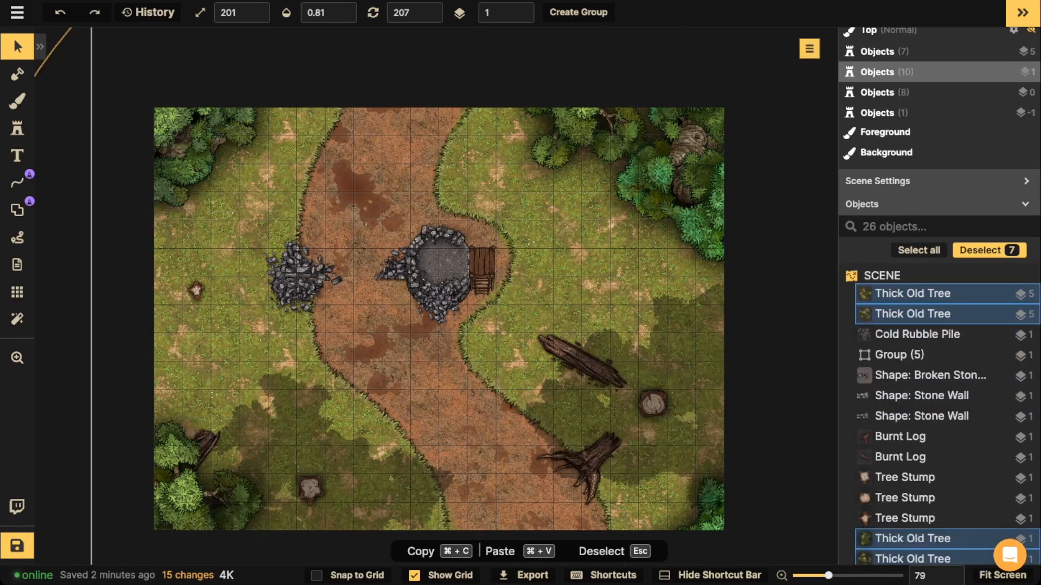
Raise the upper-left tree, the two upper-right trees and the lower-left tree together to layer 4
left_click(209, 149)
left_click(577, 133, "shift")
left_click(664, 173, "shift")
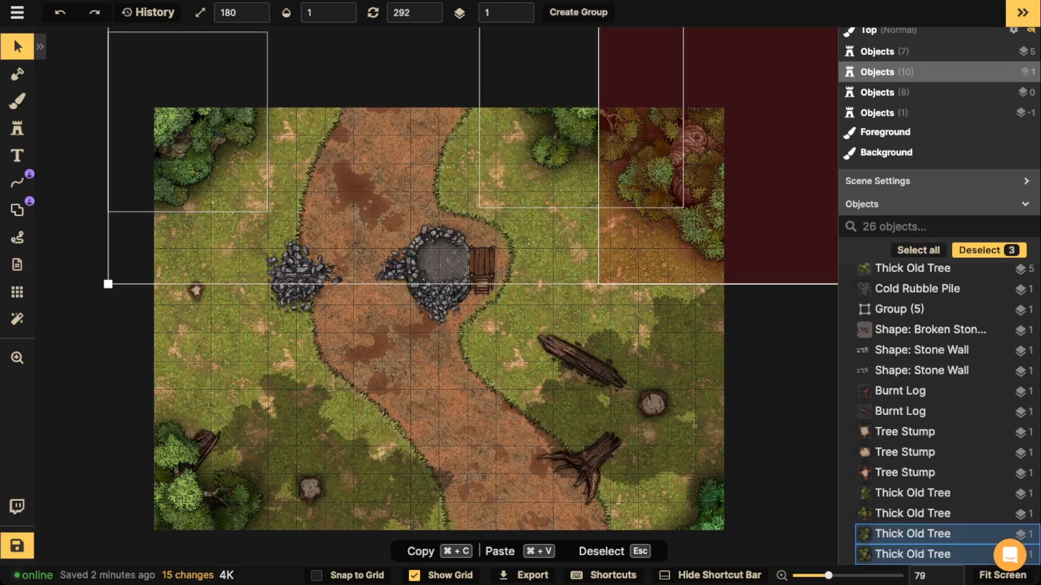
left_click(185, 485, "shift")
left_click(521, 8)
left_click(521, 8)
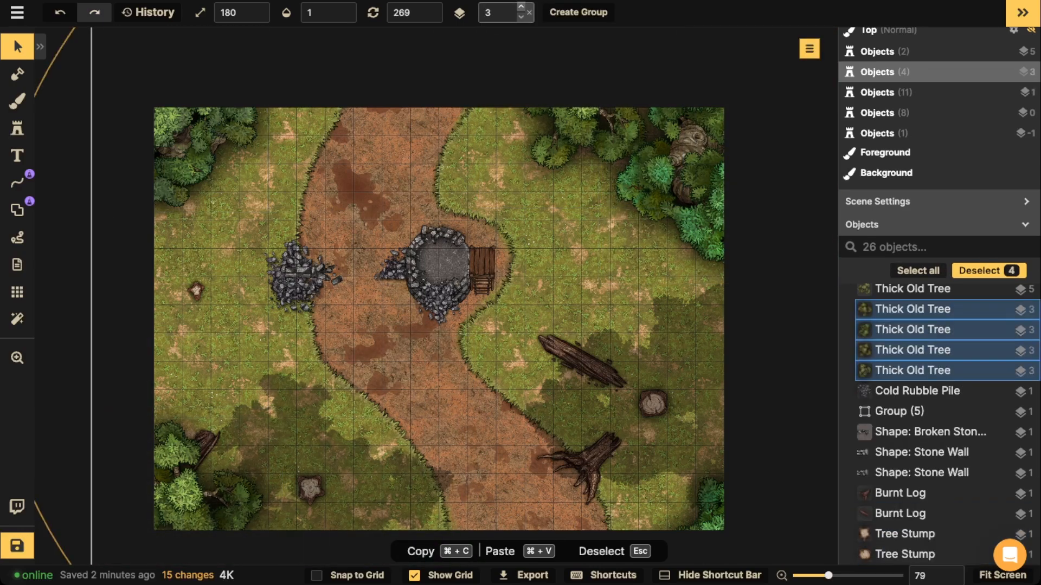
left_click(521, 8)
key("Escape")
Delete the grass line along the road's left edge
left_click_drag(531, 159, 517, 165)
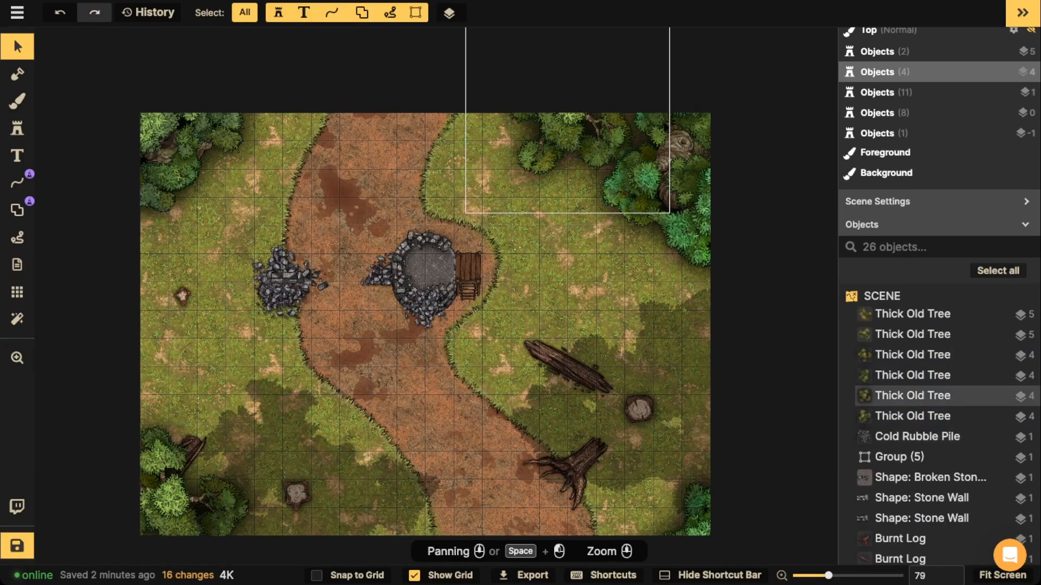
scroll(507, 168, "down", 1)
left_click_drag(417, 228, 452, 205)
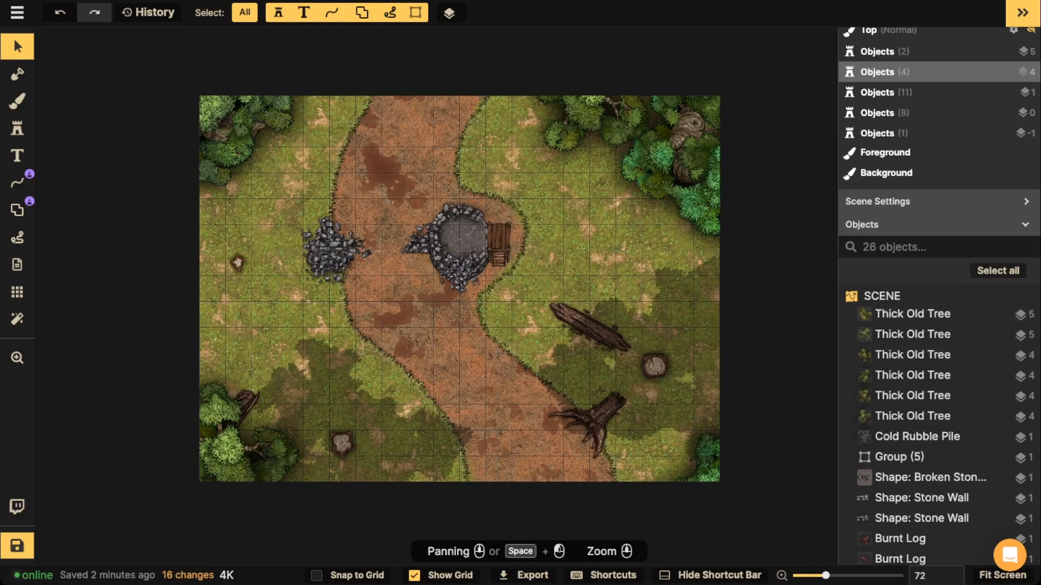
scroll(428, 342, "up", 2)
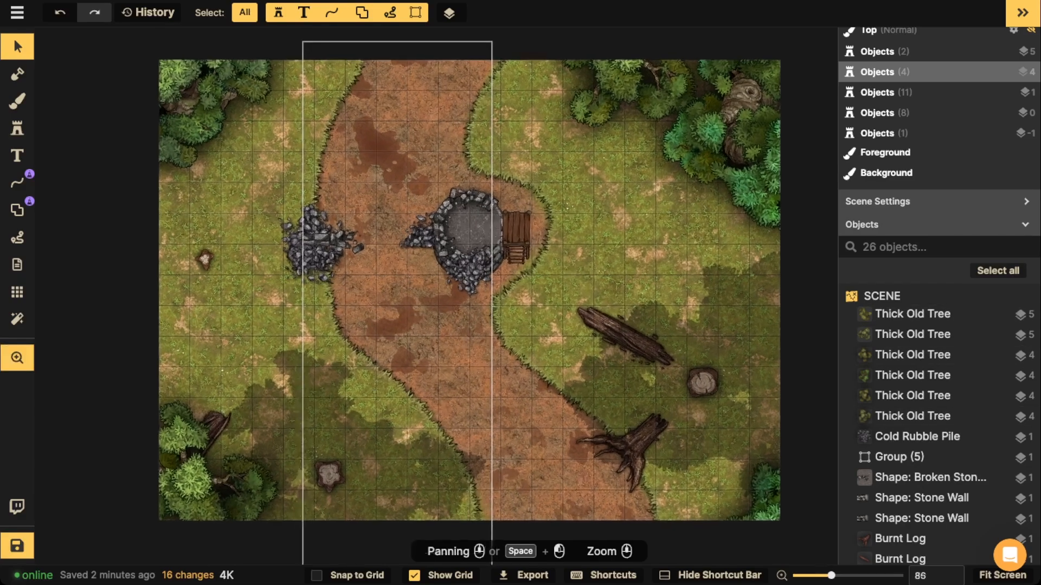
left_click_drag(629, 433, 649, 454)
left_click_drag(344, 247, 351, 271)
scroll(346, 271, "up", 4)
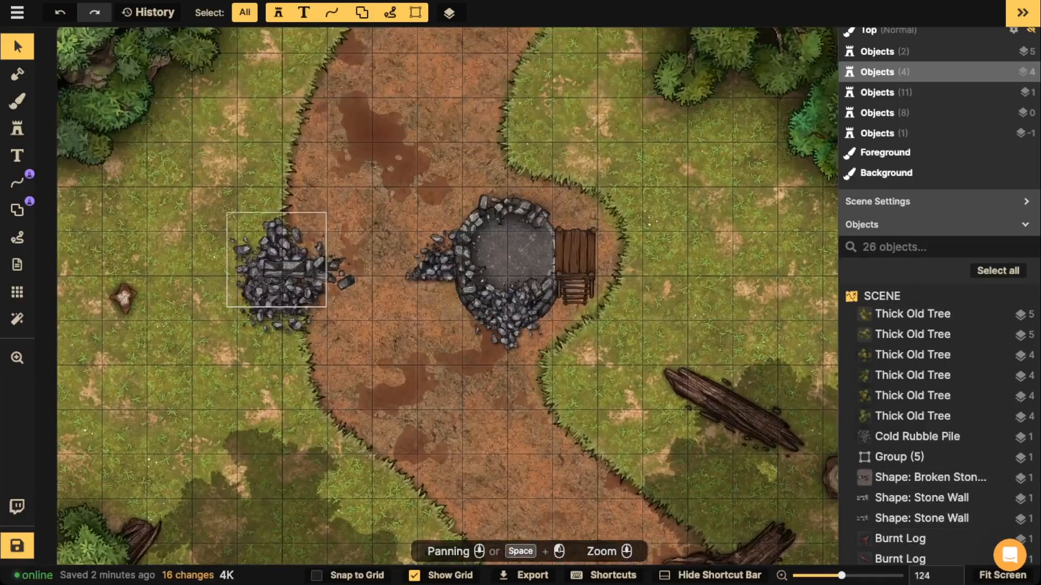
left_click(292, 143)
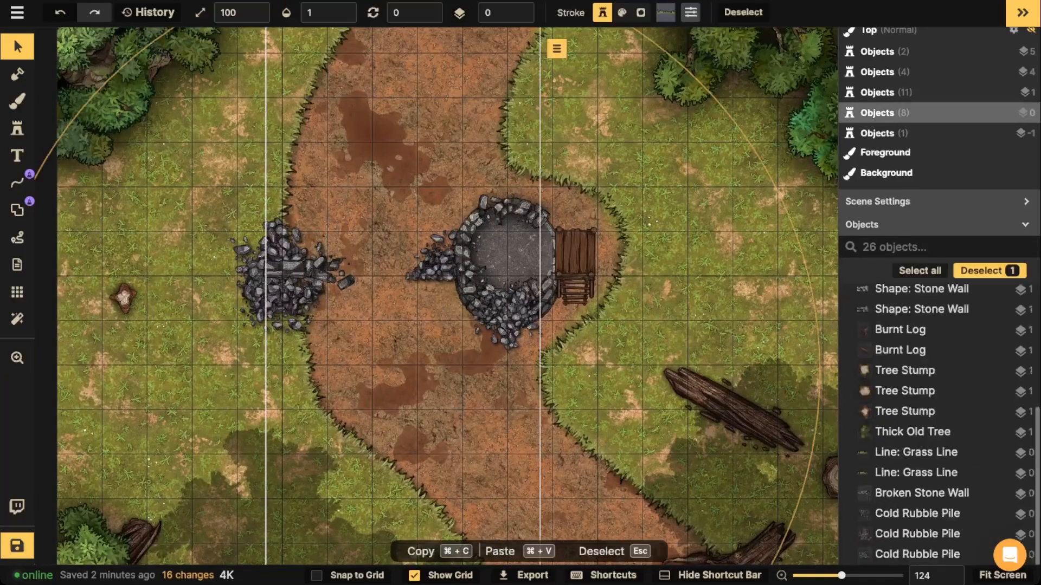
scroll(292, 144, "down", 5)
key("Escape")
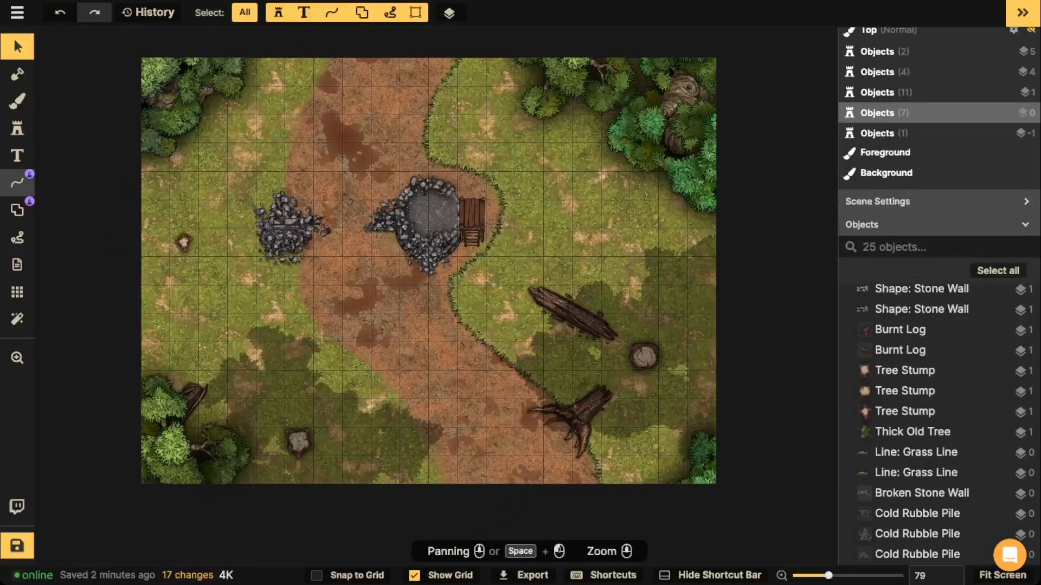
Draw a freehand grass line down the dirt path's left edge, curving around the rubble pile and continuing past the map's bottom
left_click(16, 183)
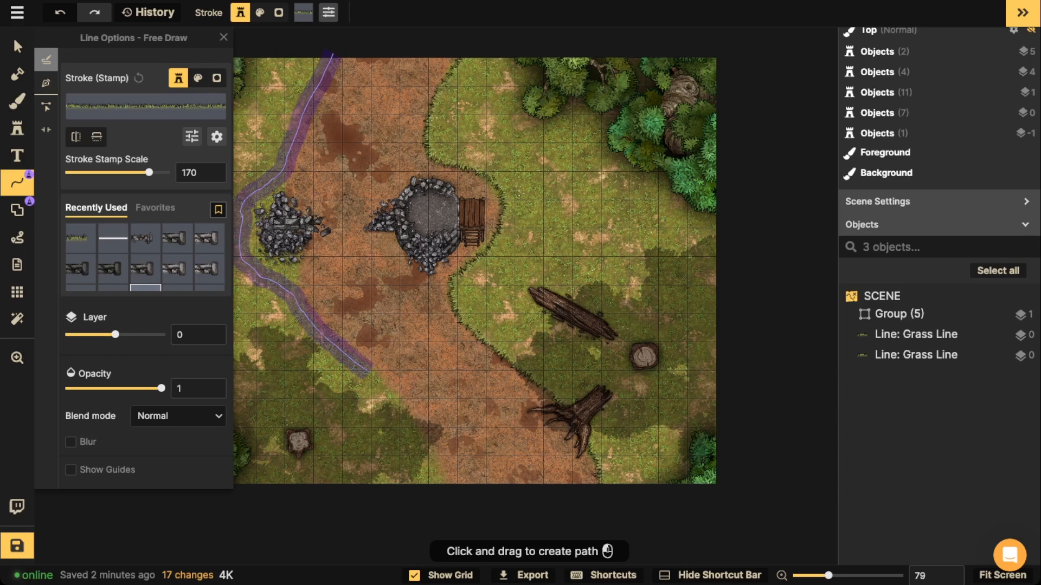
left_click_drag(449, 510, 449, 509)
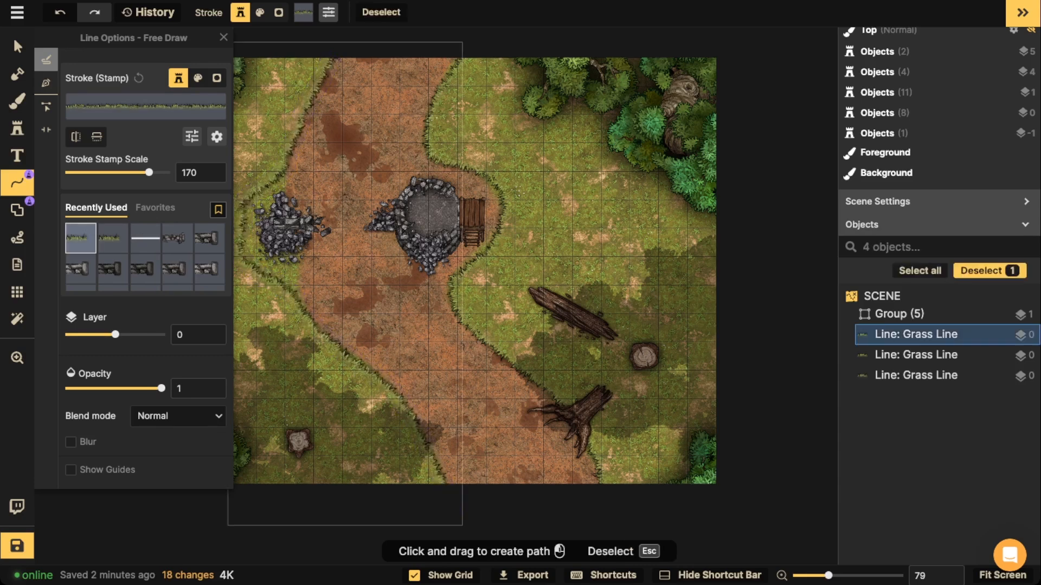
Paint brown dirt on the background layer to fill the gap between the left rubble pile and its grass line
left_click(17, 102)
left_click(102, 264)
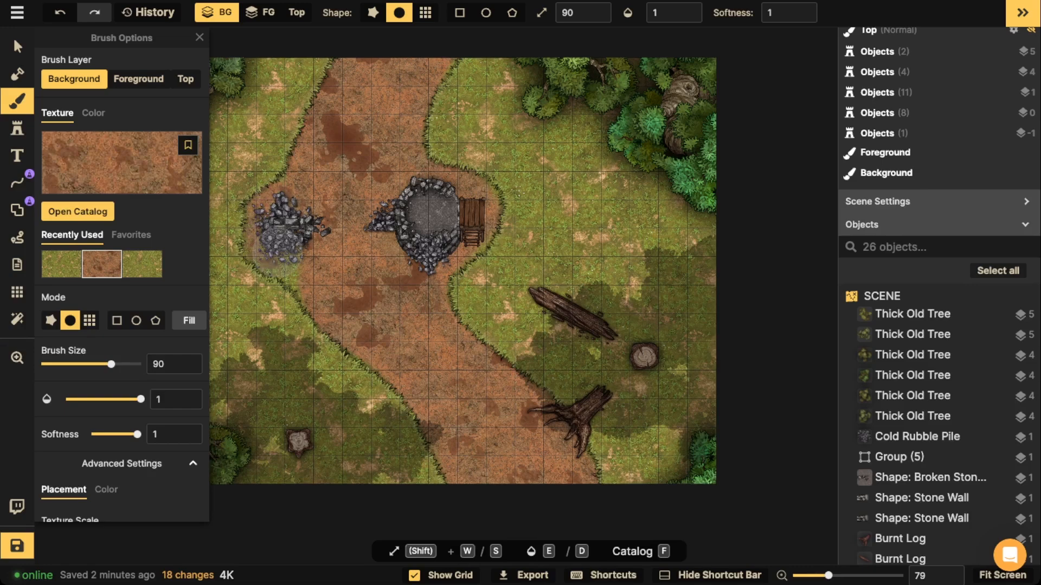
left_click(260, 238)
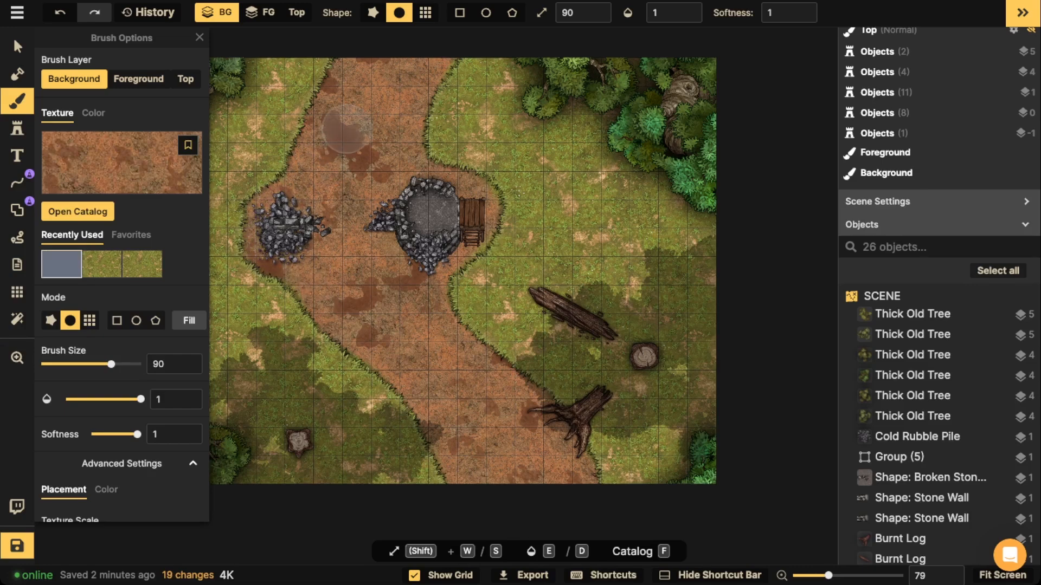
scroll(510, 219, "down", 3)
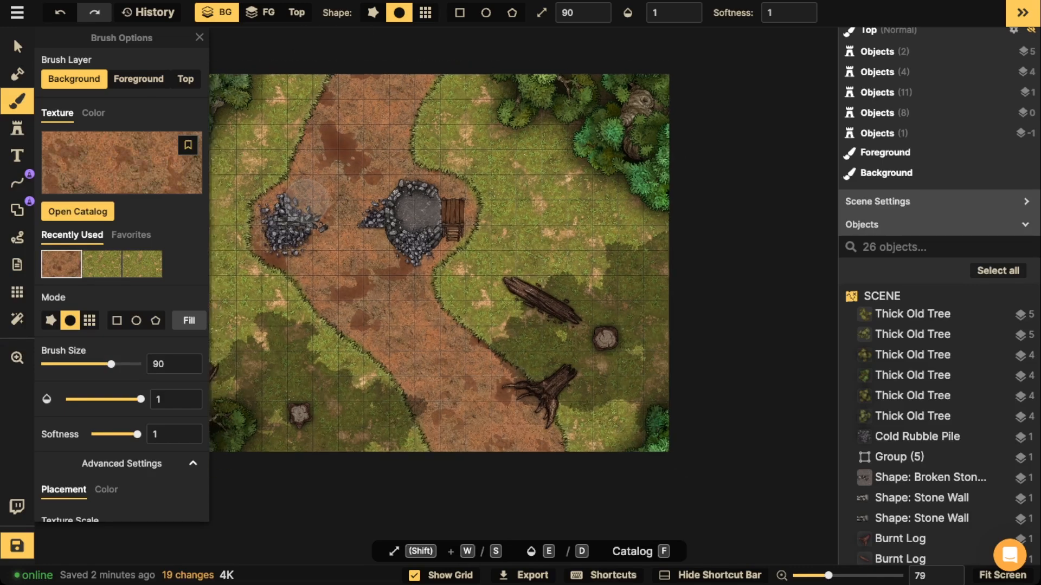
scroll(511, 219, "up", 3)
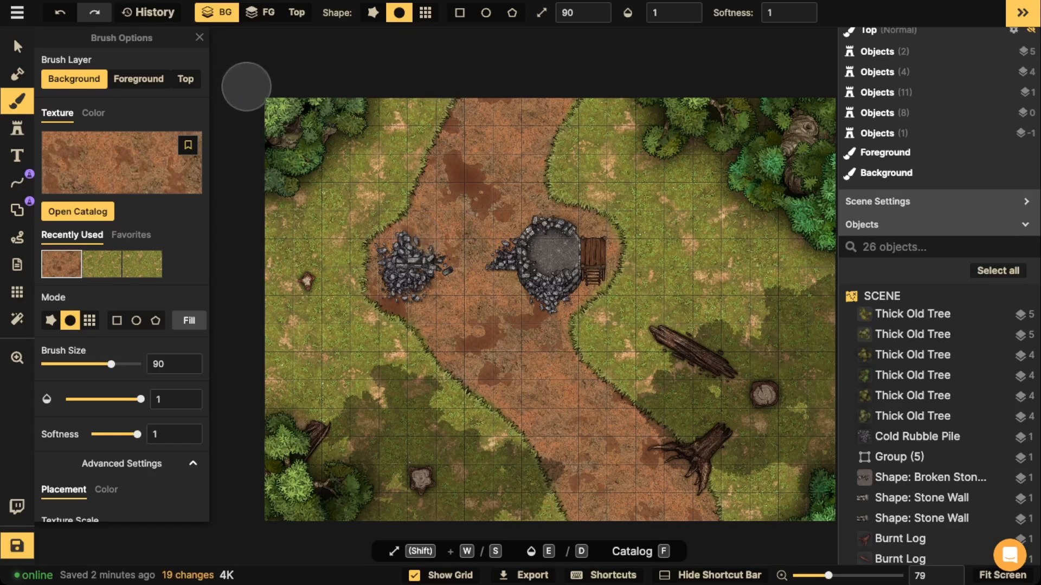
Search the texture catalog for "rubble" and choose the Siege rubble texture for the background brush
left_click(114, 170)
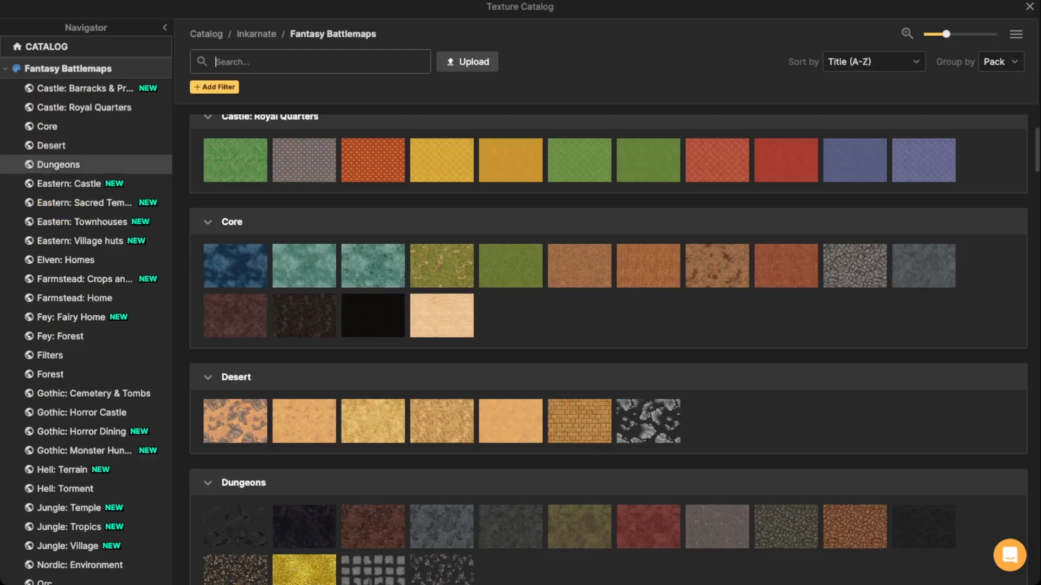
scroll(509, 157, "down", 1)
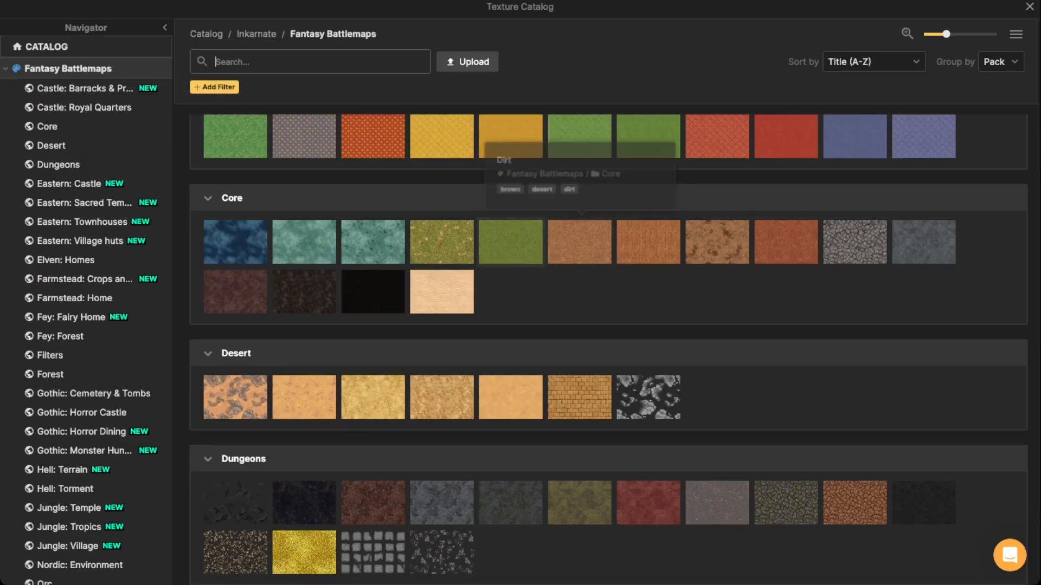
scroll(510, 157, "down", 4)
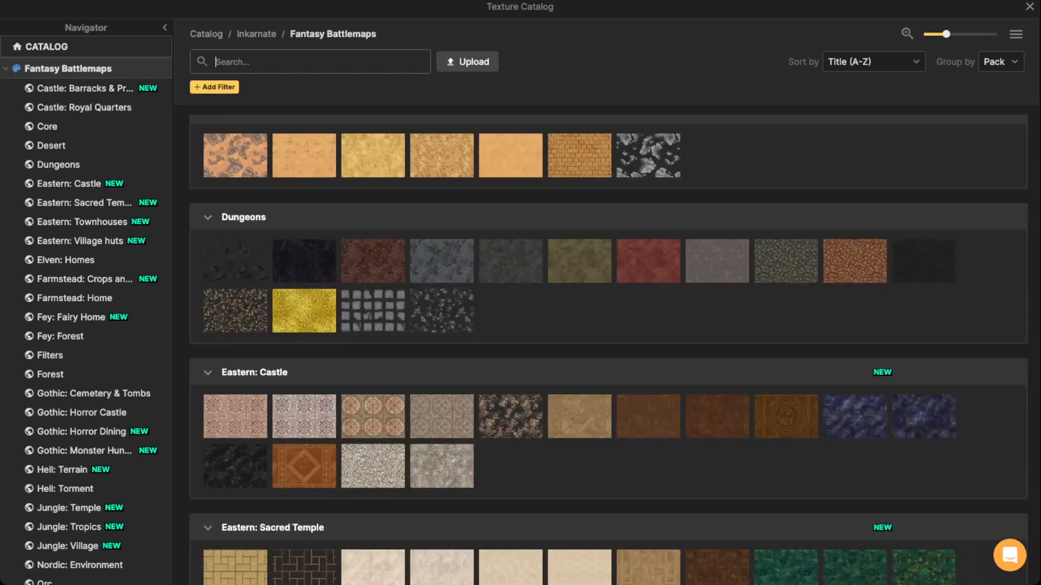
type("rubble")
key("Return")
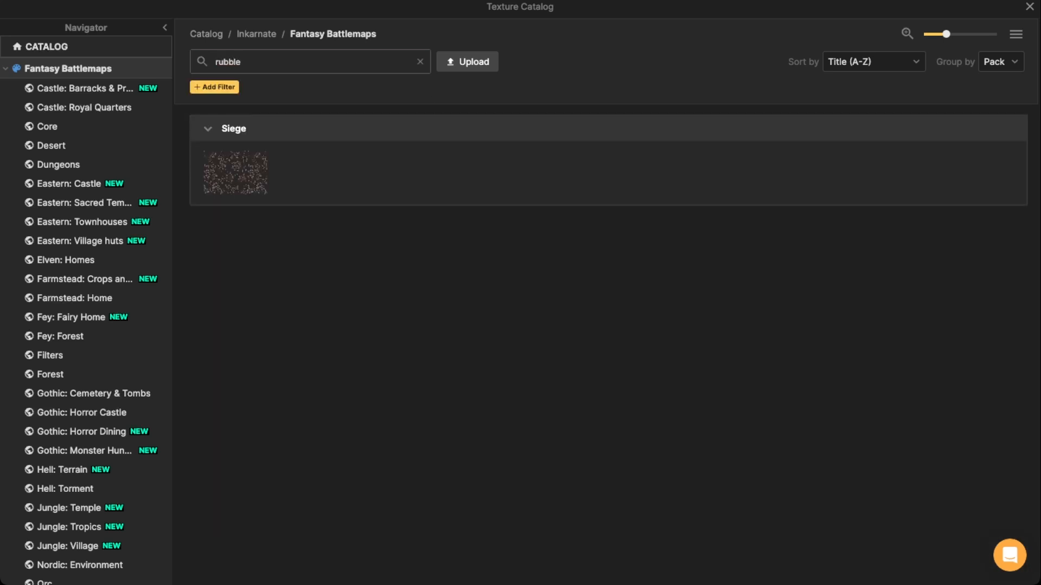
left_click(234, 172)
Set the rubble texture's scale to 85.75 and its brightness to 76
scroll(523, 304, "up", 3)
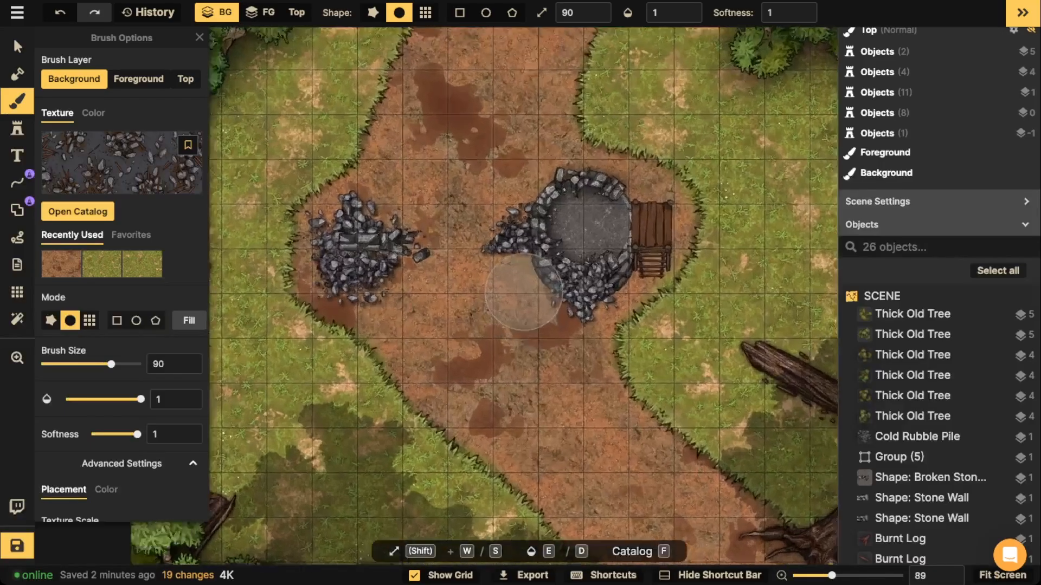
scroll(119, 271, "down", 3)
left_click_drag(102, 397, 99, 398)
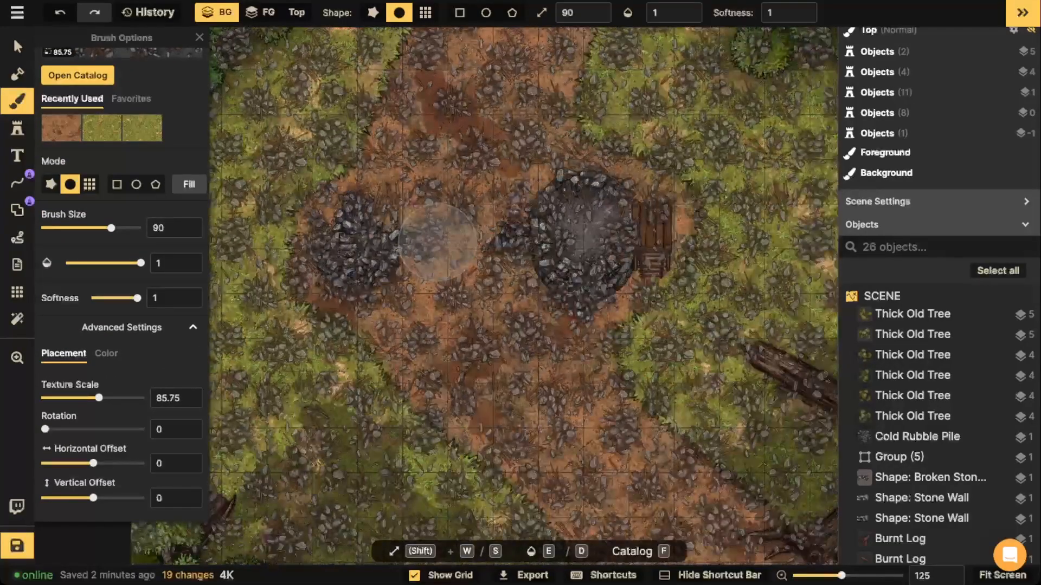
left_click(106, 353)
left_click_drag(94, 464, 87, 463)
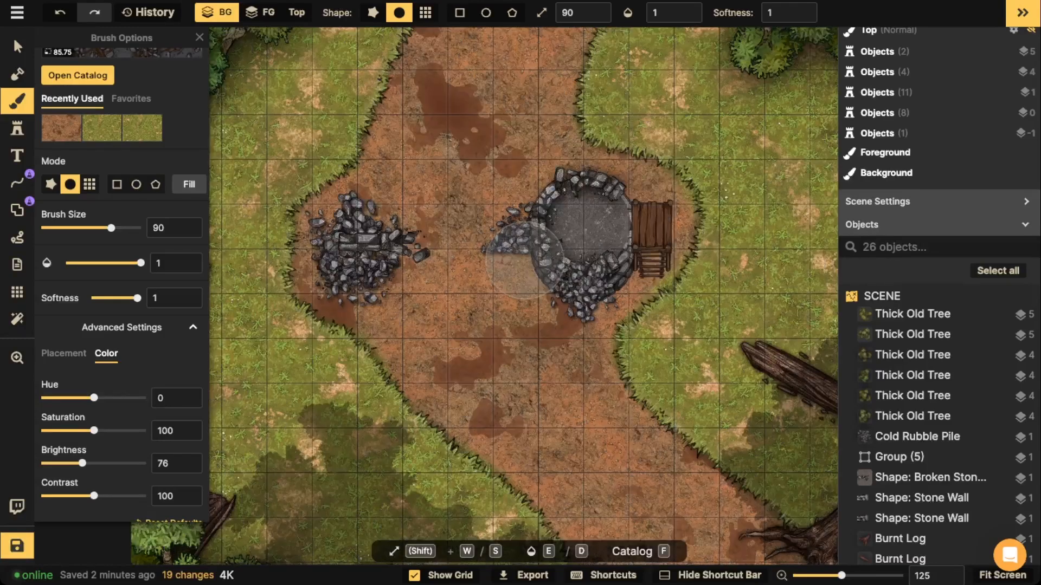
Paint rubble on the ground around the ruined tower and the left rubble pile, undoing the stroke over the wooden stairs
mouse_move(524, 257)
left_mouse_down()
mouse_move(535, 204)
mouse_move(502, 240)
mouse_move(533, 249)
mouse_move(561, 281)
mouse_move(555, 324)
mouse_move(607, 271)
mouse_move(580, 306)
mouse_move(533, 325)
mouse_move(592, 225)
mouse_move(639, 180)
left_mouse_up()
mouse_move(400, 231)
left_mouse_down()
mouse_move(397, 273)
mouse_move(407, 273)
mouse_move(411, 246)
mouse_move(363, 293)
mouse_move(411, 296)
mouse_move(389, 325)
mouse_move(420, 289)
mouse_move(393, 248)
mouse_move(416, 223)
mouse_move(405, 208)
mouse_move(329, 217)
mouse_move(332, 256)
mouse_move(419, 178)
mouse_move(413, 170)
mouse_move(423, 201)
mouse_move(393, 176)
mouse_move(385, 222)
mouse_move(400, 302)
mouse_move(339, 297)
mouse_move(328, 250)
mouse_move(396, 226)
mouse_move(404, 212)
mouse_move(421, 275)
mouse_move(412, 269)
mouse_move(552, 304)
mouse_move(460, 239)
mouse_move(412, 244)
left_mouse_up()
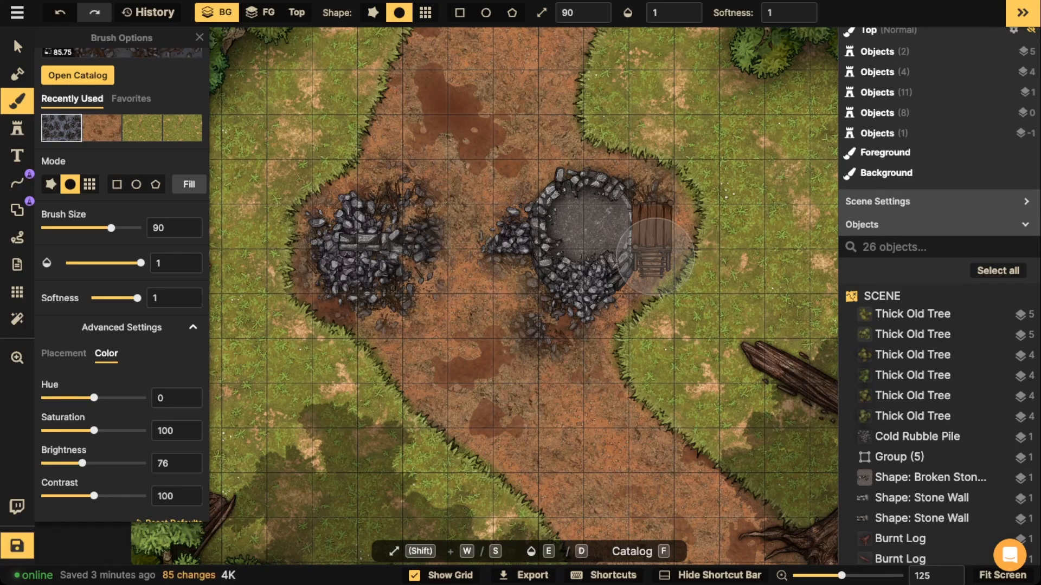
left_click(655, 255)
key("ctrl+z")
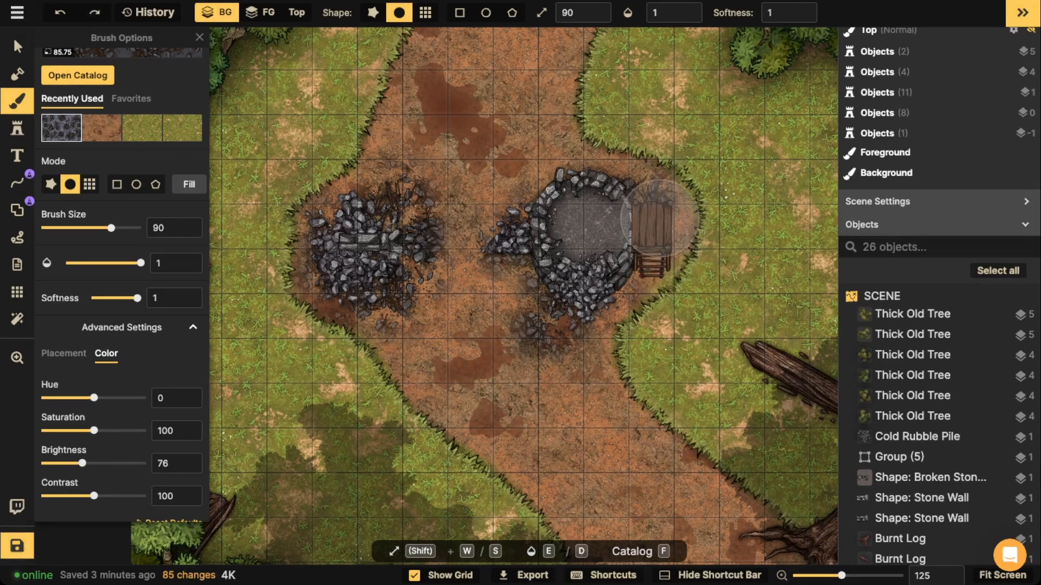
left_click(665, 208)
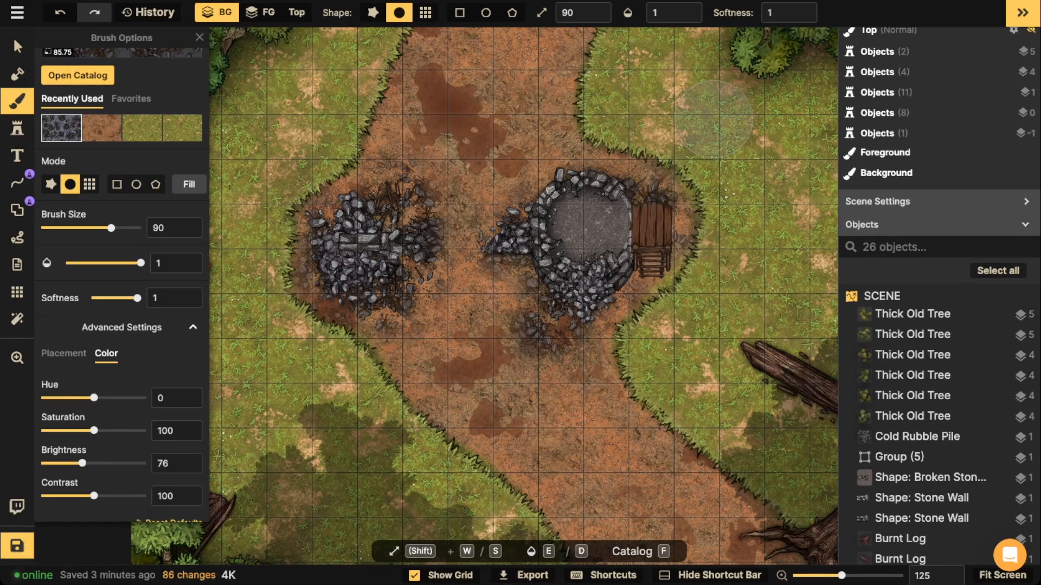
scroll(607, 184, "down", 2)
scroll(466, 200, "down", 2)
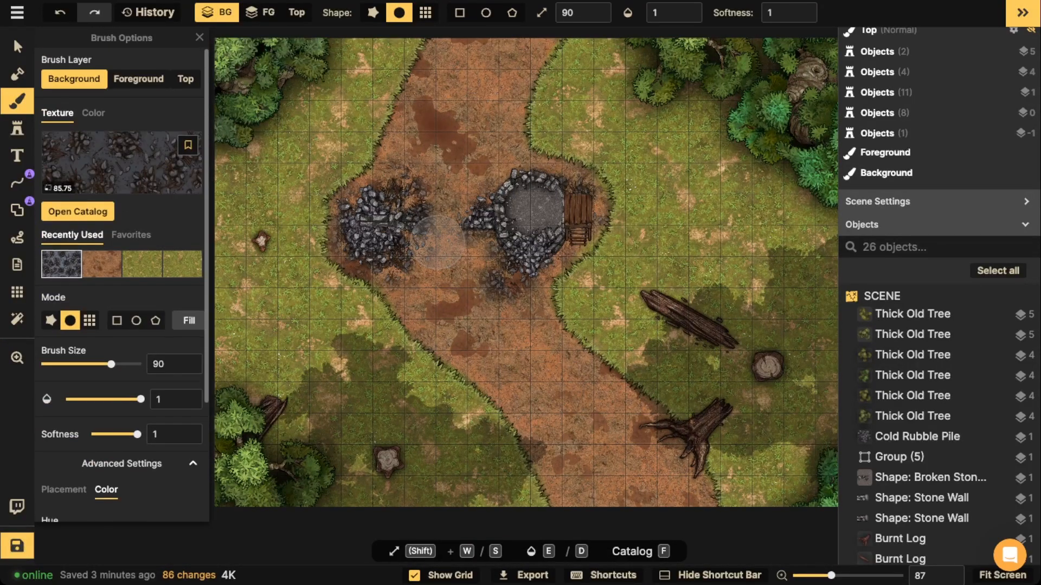
Search the texture catalog for "dry grass" and choose the Orc pack texture for the brush
type("fd")
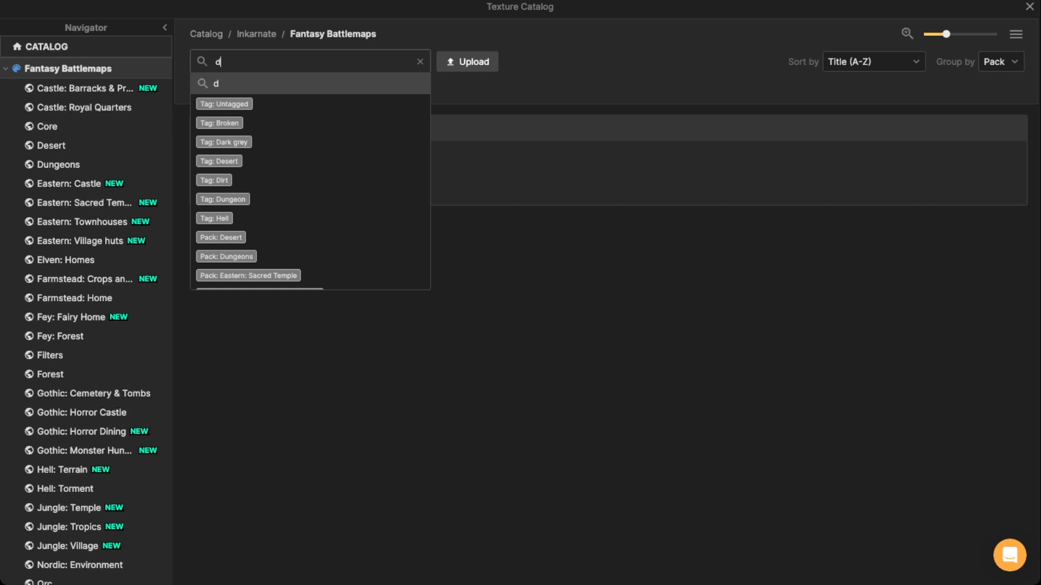
type("ry grass")
key("Return")
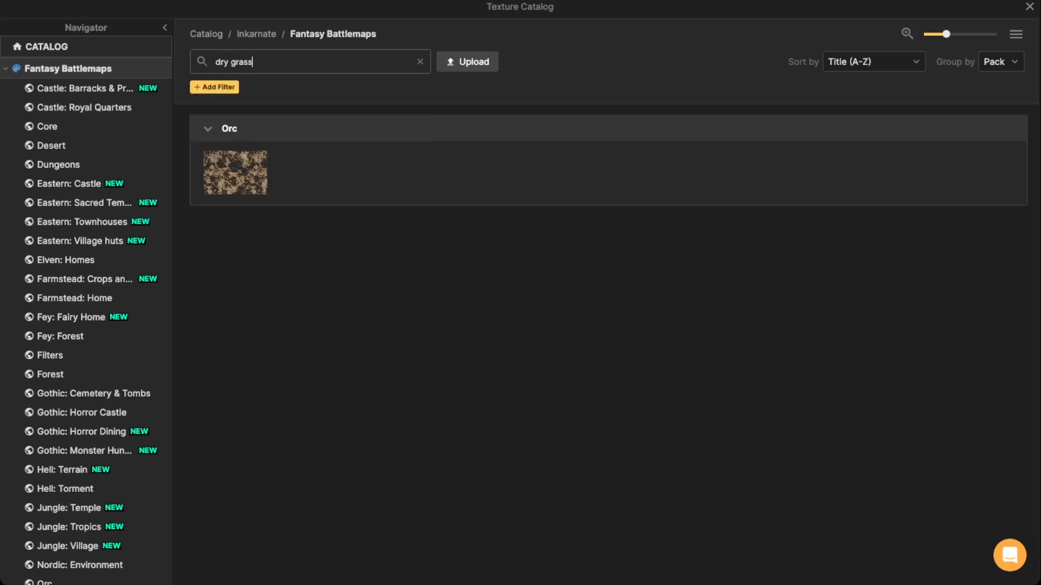
left_click(236, 166)
Darken the dry grass texture by setting its brightness to 48
scroll(437, 248, "up", 3)
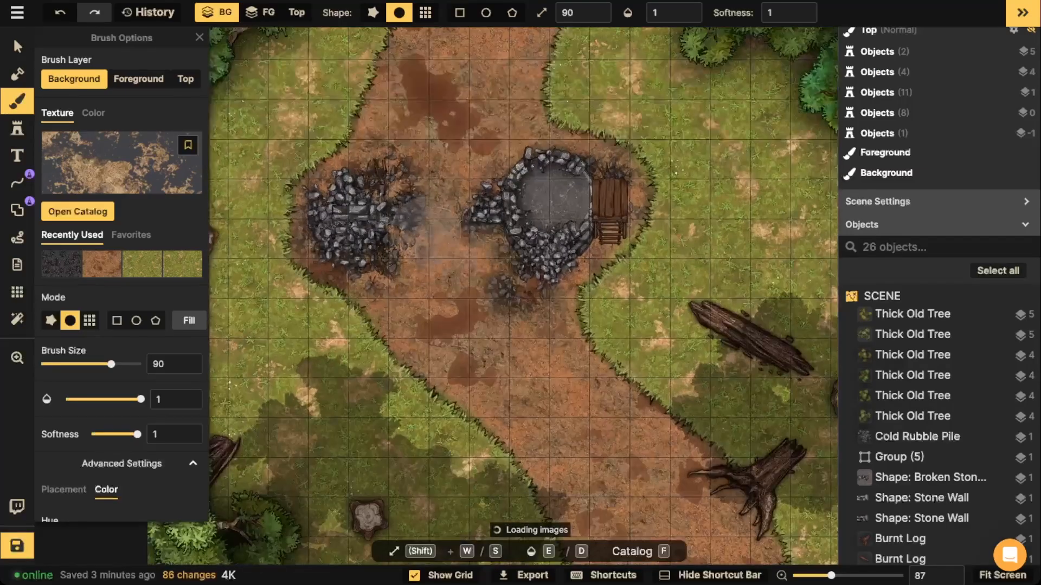
scroll(242, 205, "down", 2)
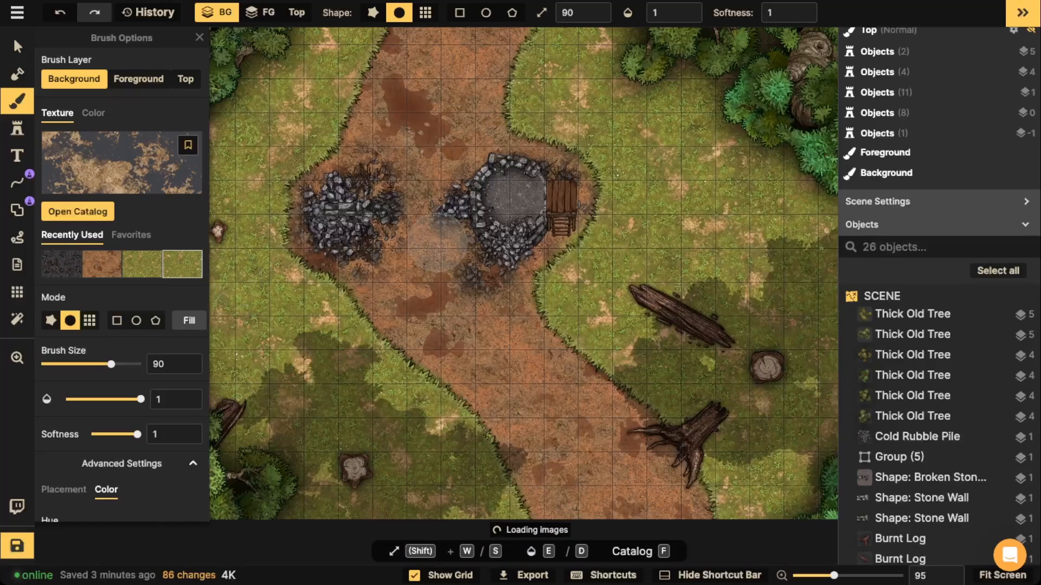
scroll(122, 326, "down", 3)
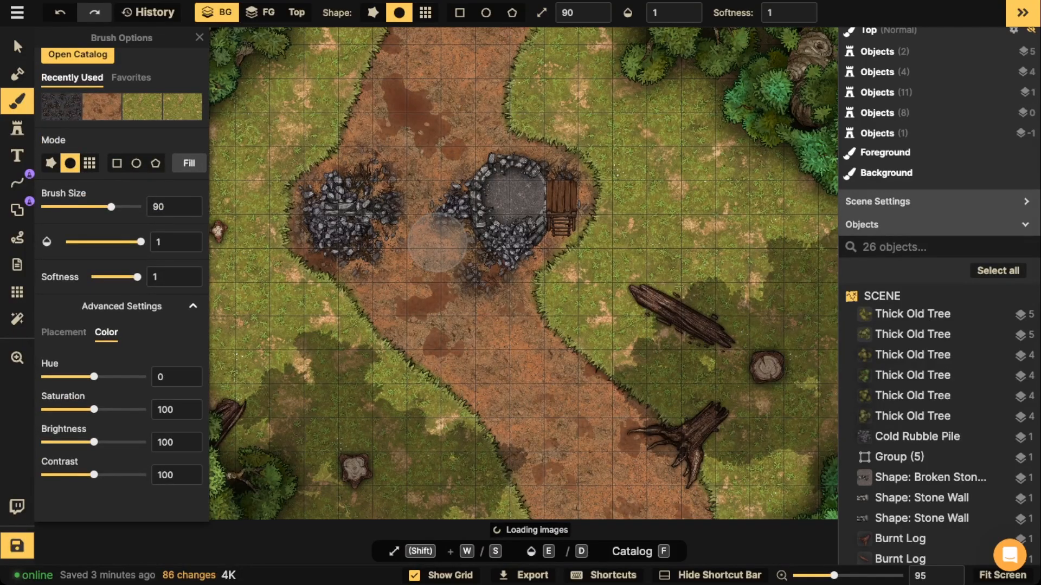
left_click_drag(93, 443, 69, 442)
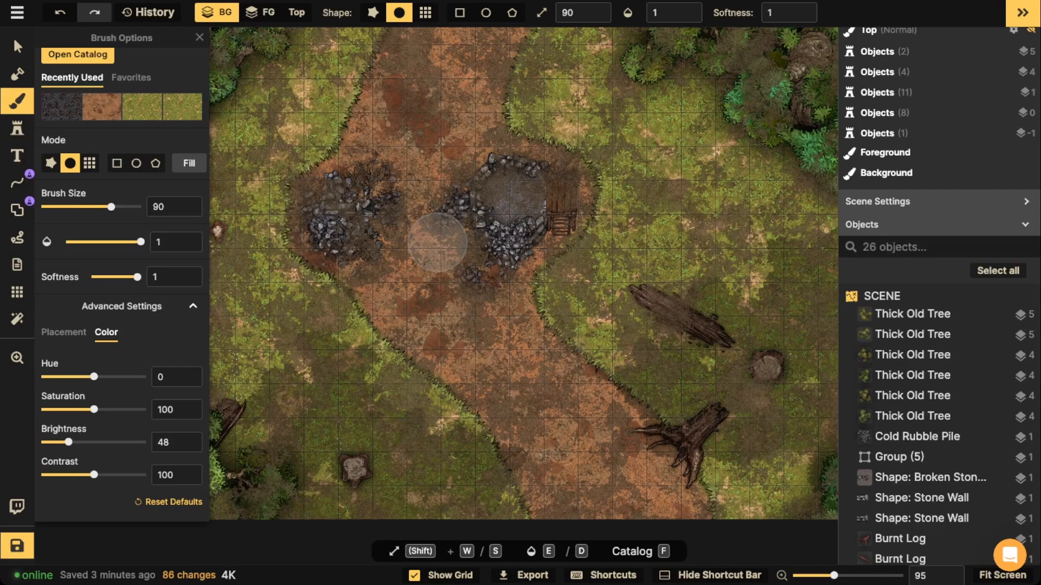
scroll(358, 442, "up", 1)
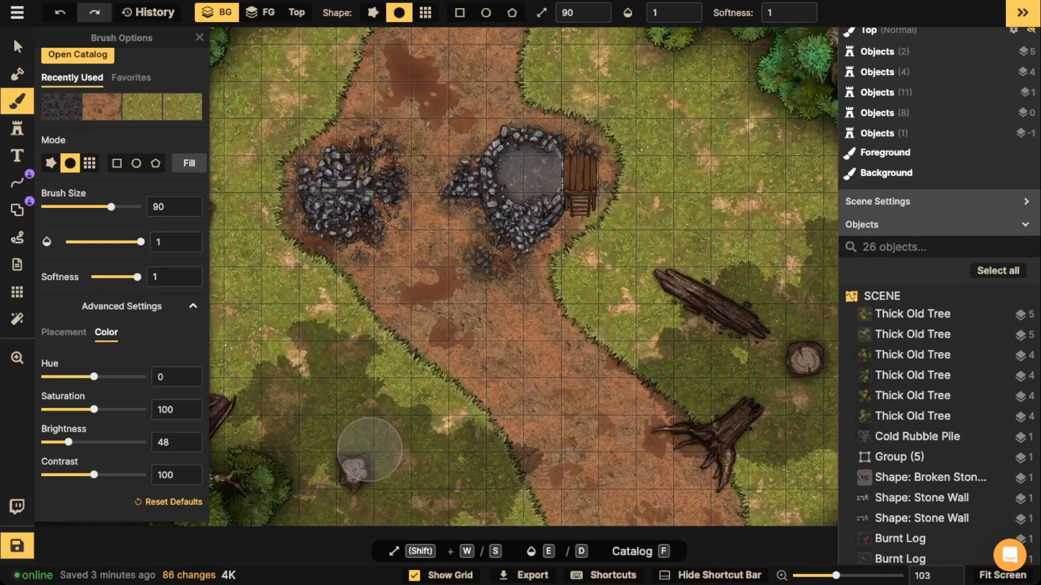
Paint dark dry grass patches around the tree stump in the map's lower-left area
left_click_drag(364, 445, 411, 392)
mouse_move(406, 399)
left_mouse_down()
mouse_move(428, 408)
mouse_move(442, 400)
mouse_move(423, 413)
mouse_move(434, 369)
mouse_move(421, 406)
mouse_move(392, 425)
mouse_move(367, 410)
mouse_move(379, 403)
mouse_move(397, 432)
mouse_move(460, 432)
left_mouse_up()
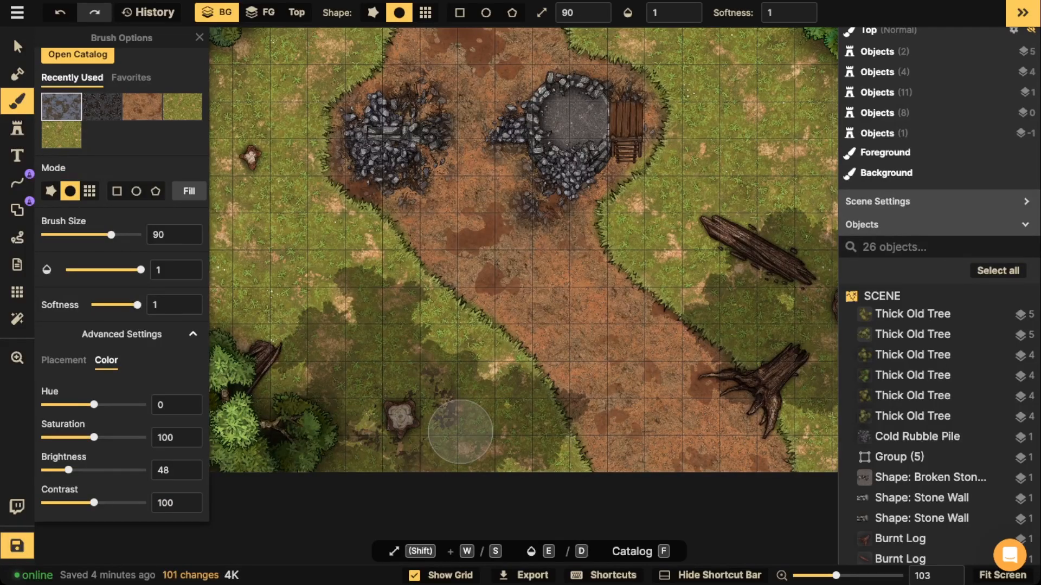
Paint dark dry grass around the uprooted tree, the stump and the fallen log on the map's right side
mouse_move(771, 369)
left_mouse_down()
mouse_move(798, 332)
mouse_move(820, 378)
mouse_move(718, 405)
mouse_move(693, 368)
mouse_move(757, 425)
left_mouse_up()
left_click_drag(802, 350, 678, 390)
mouse_move(632, 274)
left_mouse_down()
mouse_move(689, 270)
mouse_move(701, 245)
mouse_move(726, 260)
mouse_move(661, 322)
mouse_move(584, 308)
mouse_move(630, 330)
mouse_move(768, 322)
mouse_move(694, 376)
left_mouse_up()
left_click(694, 376)
mouse_move(785, 339)
left_mouse_down()
mouse_move(672, 355)
mouse_move(658, 344)
left_mouse_up()
left_click(654, 378)
left_click(654, 378)
left_click(546, 276)
left_click(546, 276)
Paint dark dry grass around the small stump near the map's left edge and dab the surrounding grass
mouse_move(482, 187)
left_mouse_down()
mouse_move(600, 220)
mouse_move(828, 258)
left_mouse_up()
left_click_drag(633, 222, 668, 171)
left_click(382, 214)
left_click(382, 217)
left_click(368, 236)
left_click(386, 240)
left_click(398, 239)
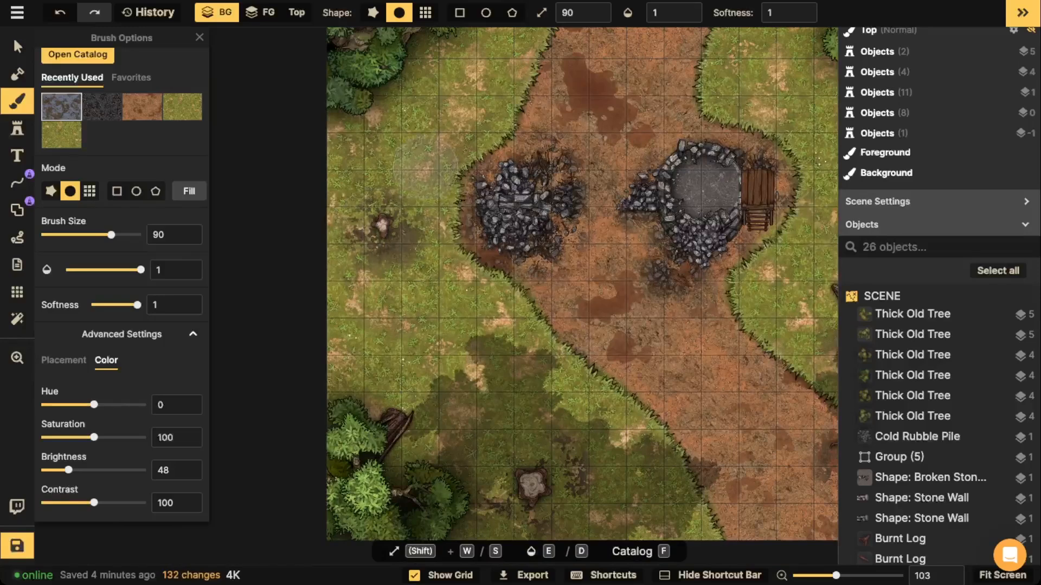
left_click(394, 159)
left_click(391, 154)
left_click(362, 166)
left_click(362, 167)
left_click(396, 206)
left_click(341, 291)
Add dark dry grass patches to the meadow beside the fallen log, right of the path
left_click_drag(713, 296, 567, 295)
left_click(713, 298)
left_click(713, 277)
left_click(702, 289)
left_click(697, 286)
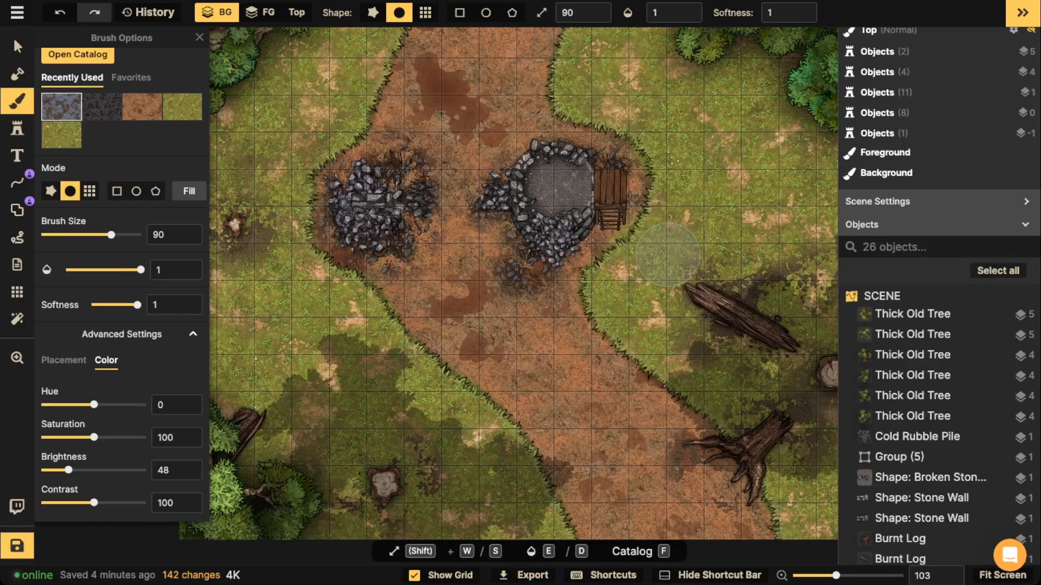
scroll(596, 253, "down", 3)
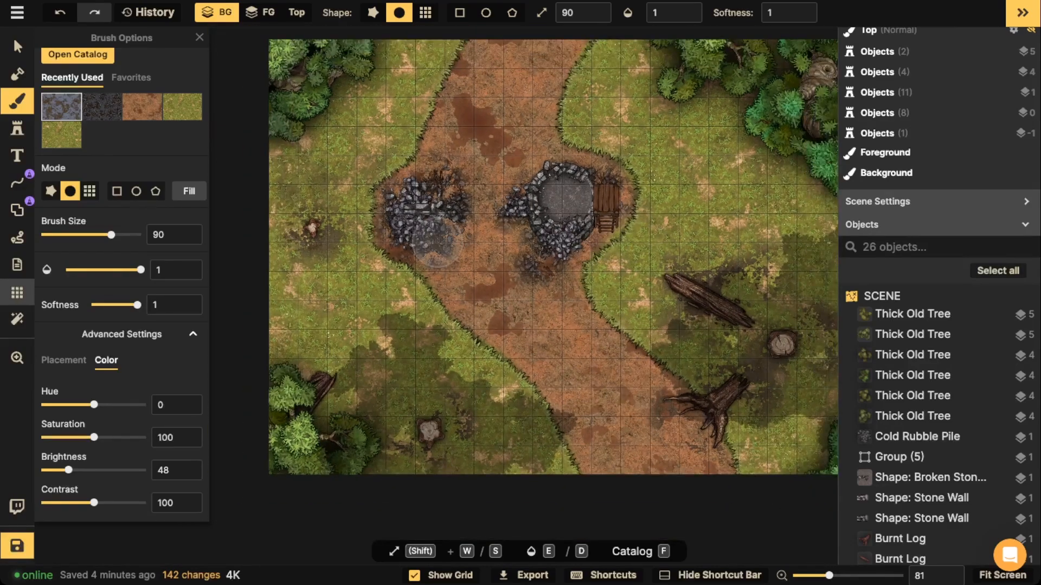
Hide the map grid and save the map
left_click(16, 292)
left_click(48, 62)
scroll(441, 275, "down", 2)
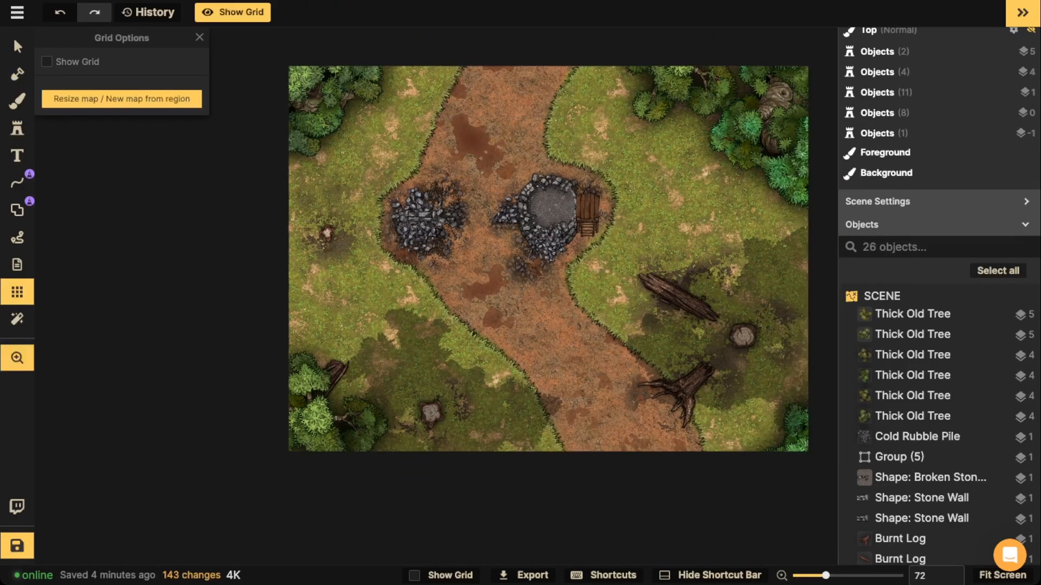
left_click_drag(442, 275, 411, 286)
key("ctrl+s")
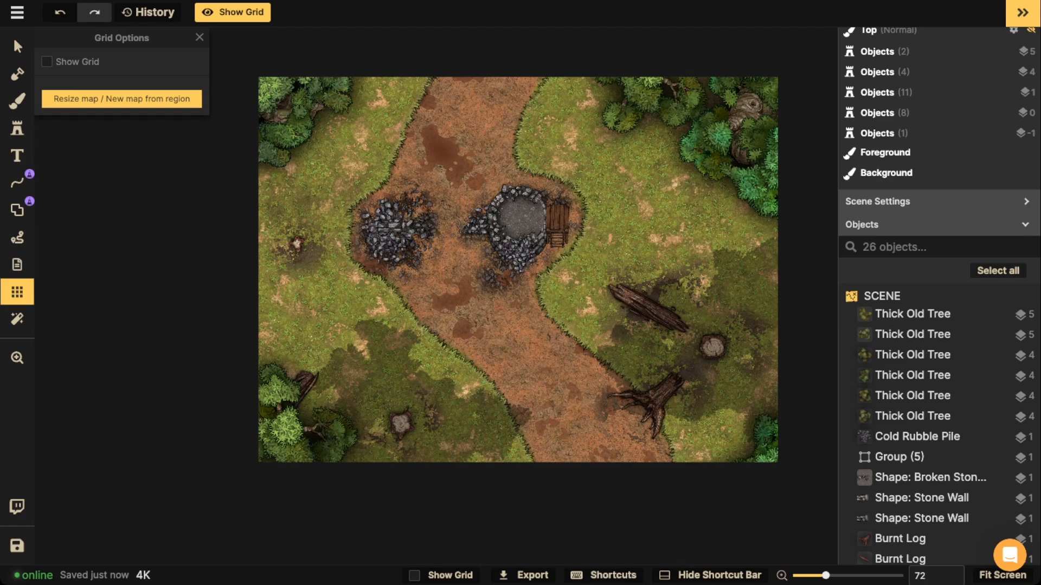
Dab the reddish dirt texture at brush size 50 along the path's grassy edges near the rubble and the ruined tower
left_click(17, 100)
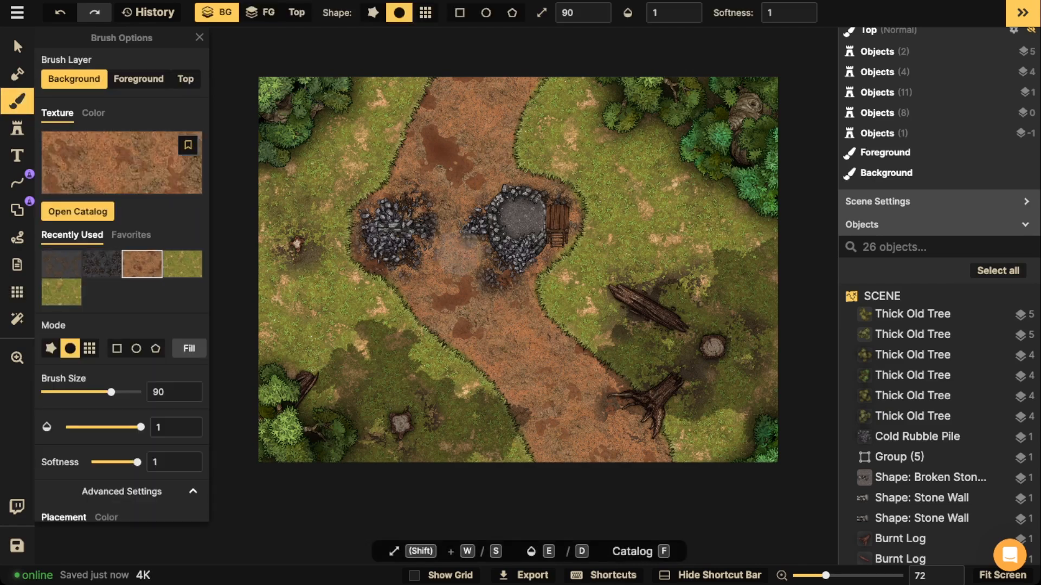
scroll(459, 253, "up", 2)
key("s")
key("s")
key("s")
key("s")
scroll(565, 241, "up", 1)
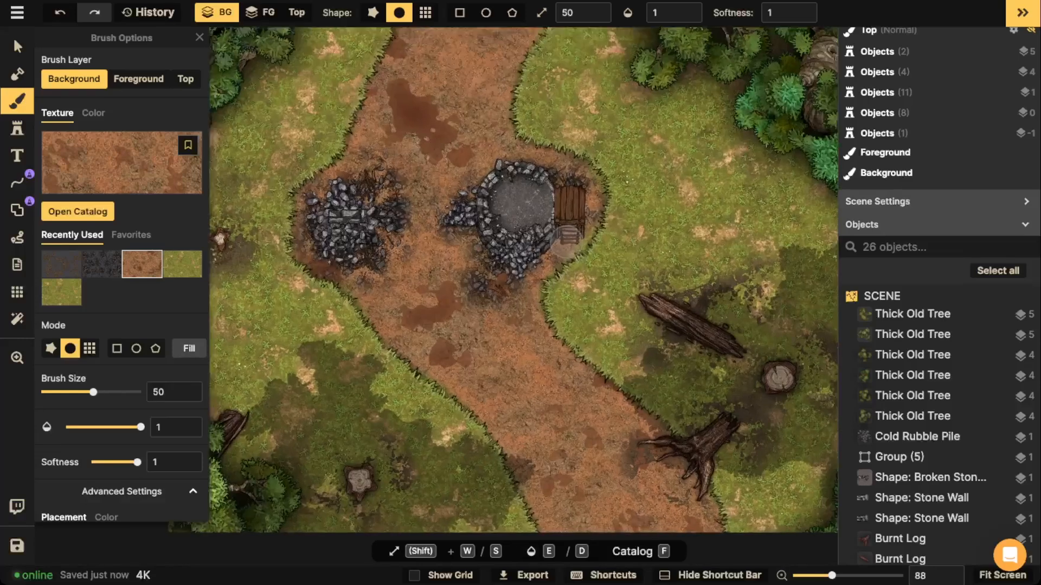
scroll(566, 239, "up", 1)
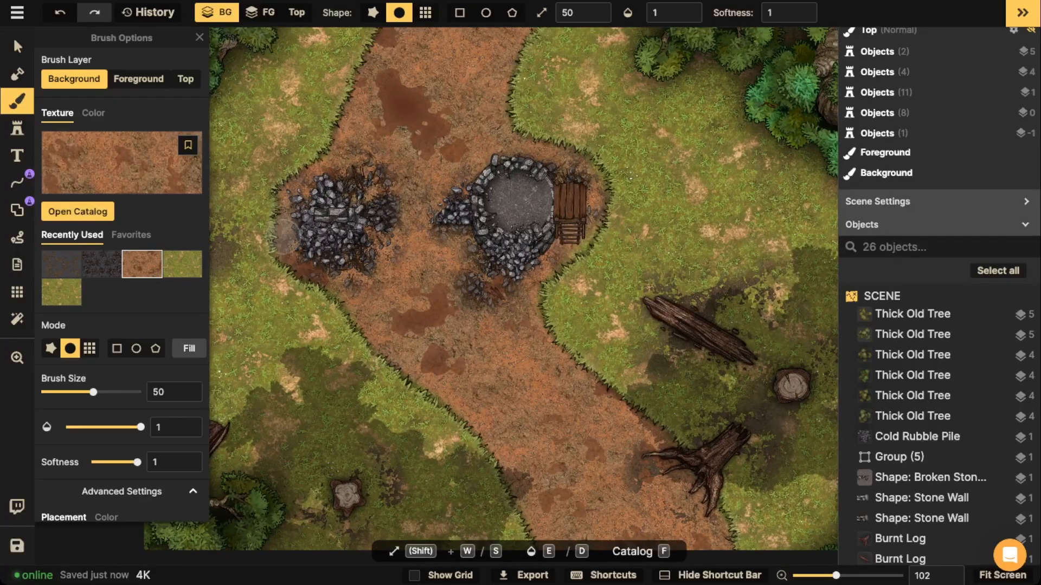
left_click(355, 303)
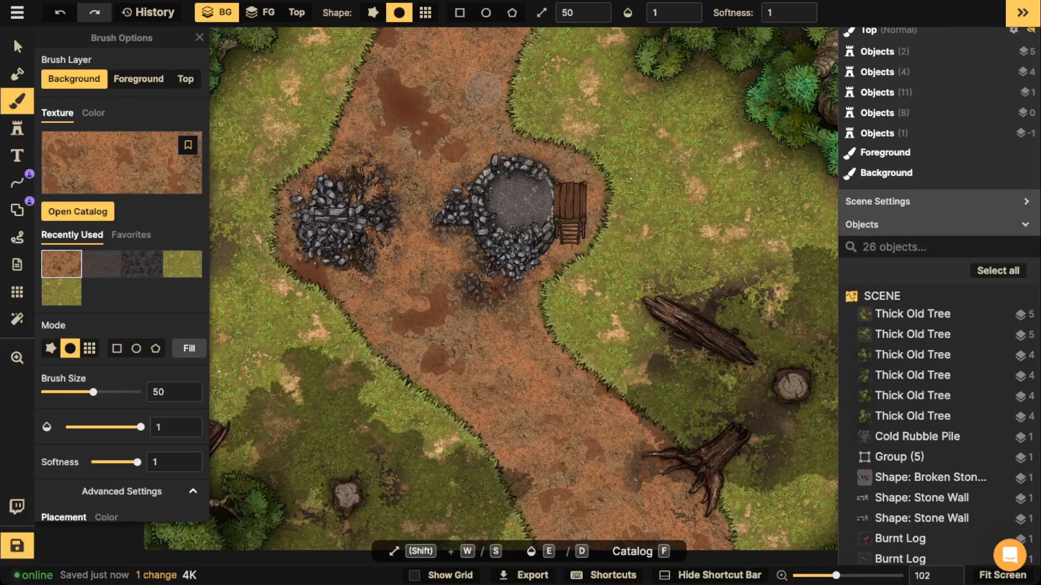
left_click(534, 104)
left_click(580, 280)
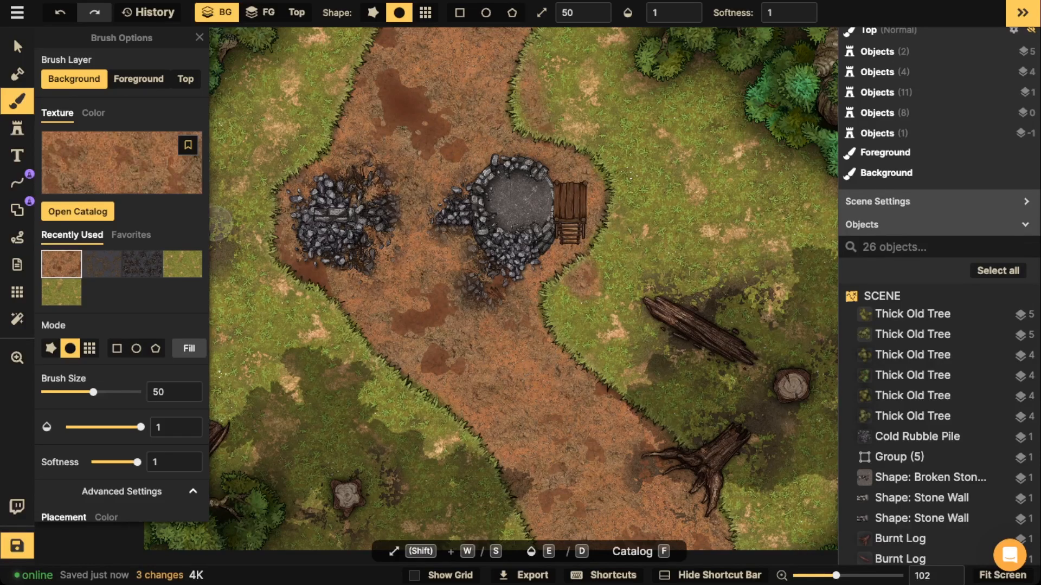
Paint the patchy grass texture over the dirt dabs on the meadow side of the path's right edge
left_click(182, 264)
mouse_move(592, 275)
left_mouse_down()
mouse_move(564, 287)
mouse_move(589, 277)
mouse_move(609, 300)
left_mouse_up()
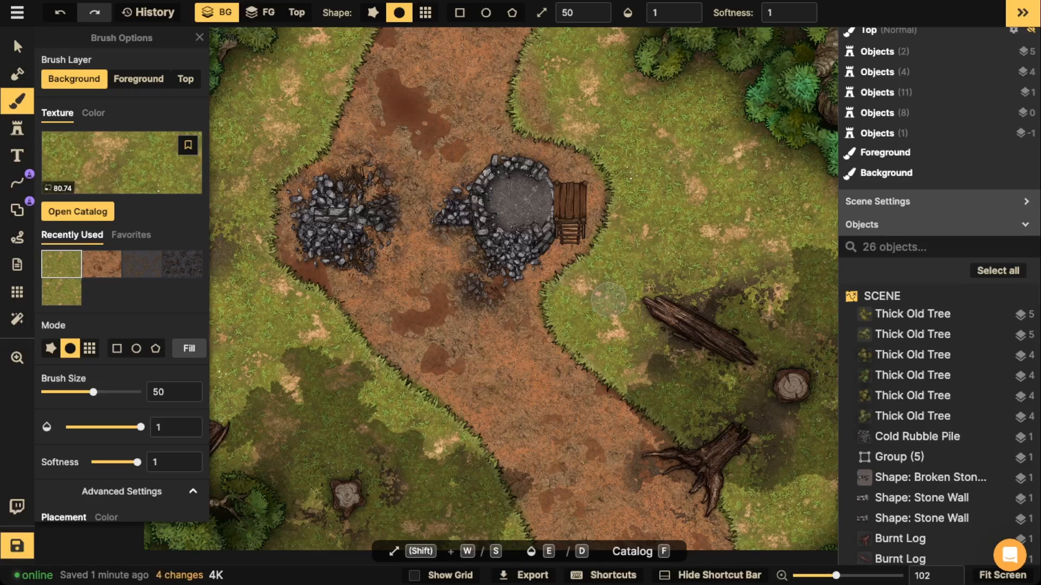
mouse_move(528, 97)
left_mouse_down()
mouse_move(532, 75)
mouse_move(532, 106)
mouse_move(545, 124)
mouse_move(549, 103)
left_mouse_up()
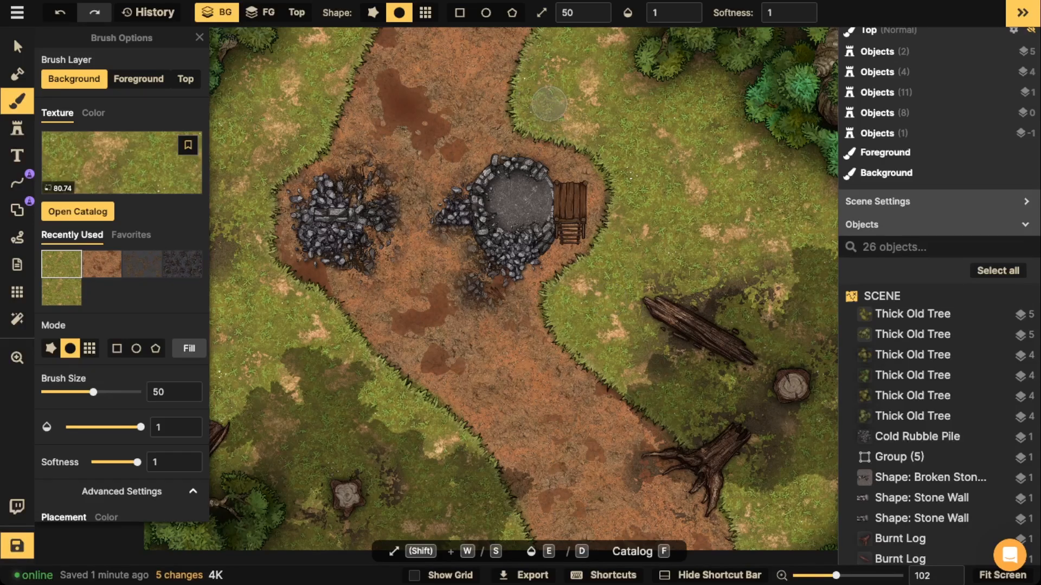
scroll(549, 103, "down", 3)
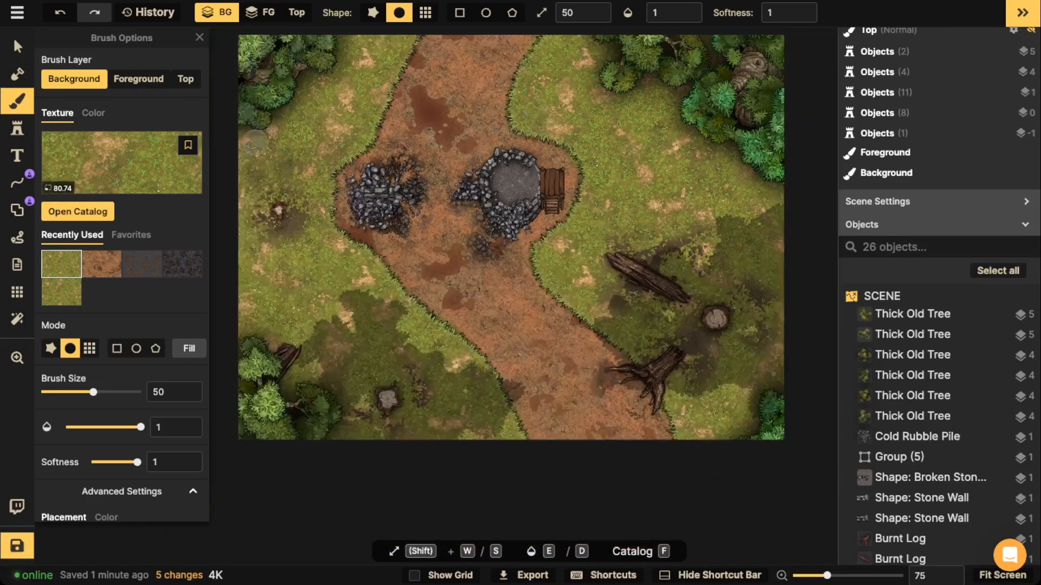
left_click(17, 48)
scroll(380, 168, "down", 1)
left_click_drag(371, 260, 377, 301)
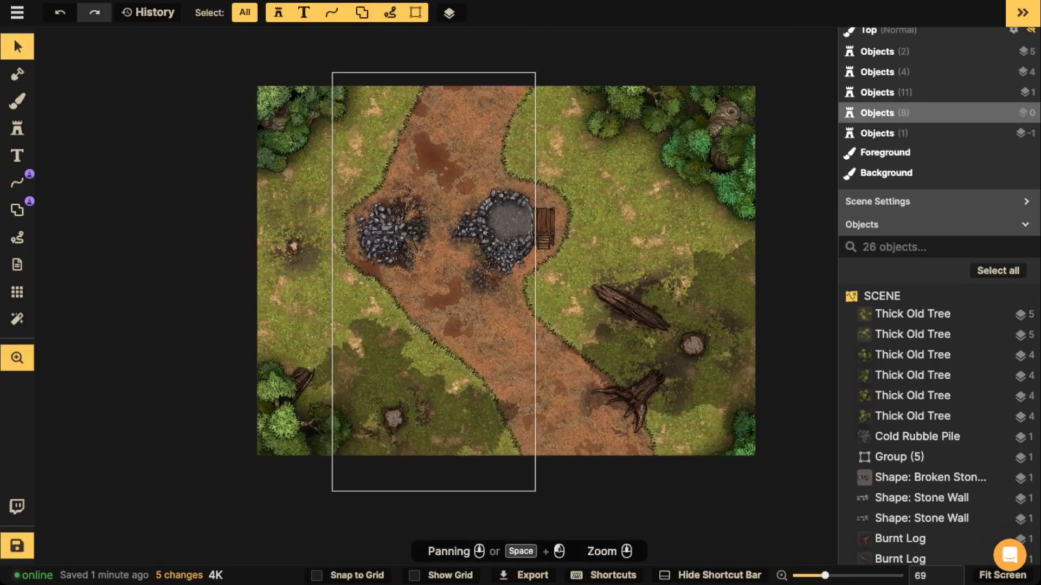
scroll(371, 304, "up", 1)
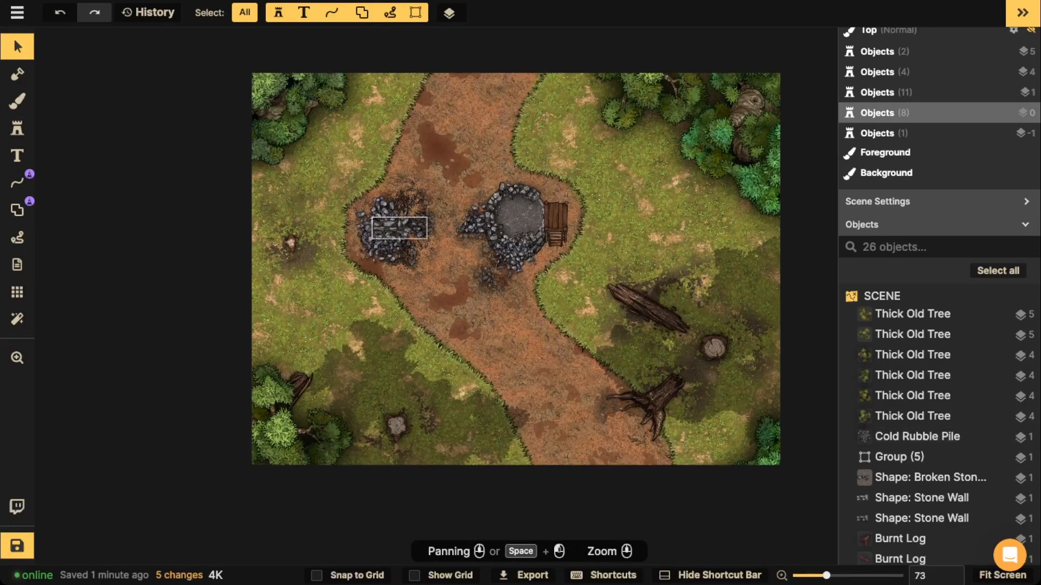
scroll(469, 236, "up", 3)
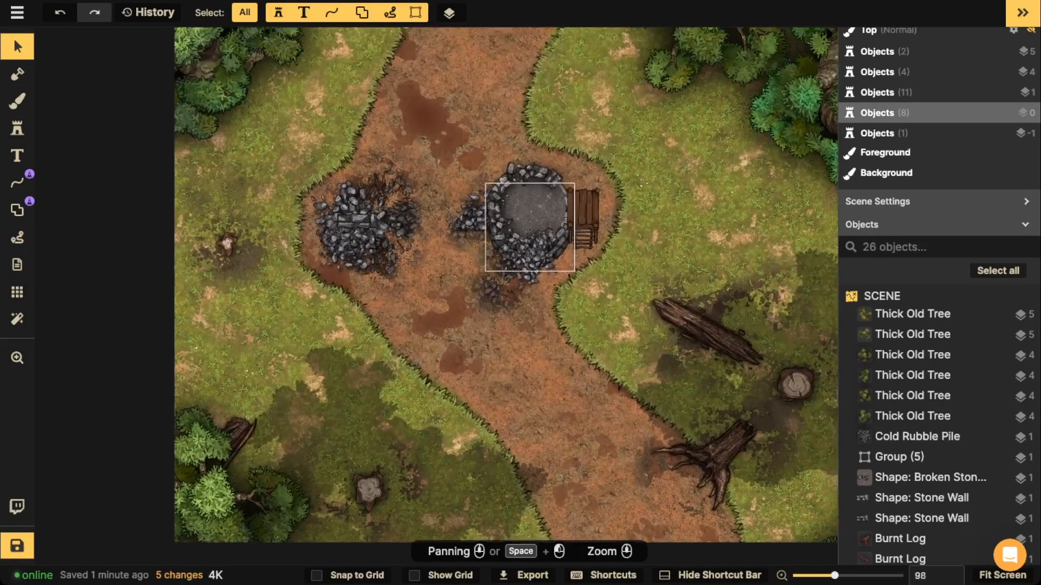
scroll(380, 271, "down", 3)
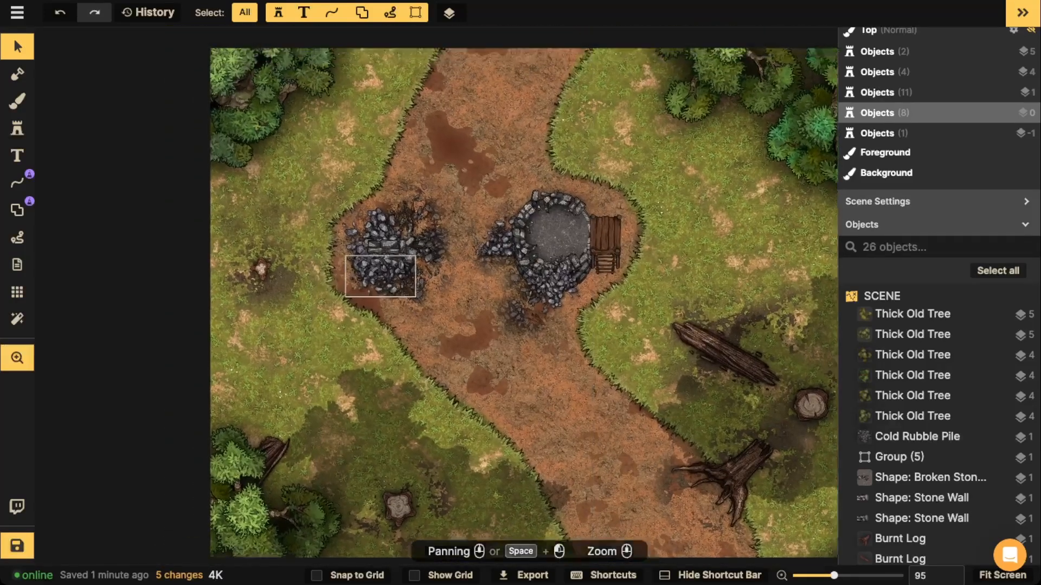
left_click_drag(380, 277, 430, 289)
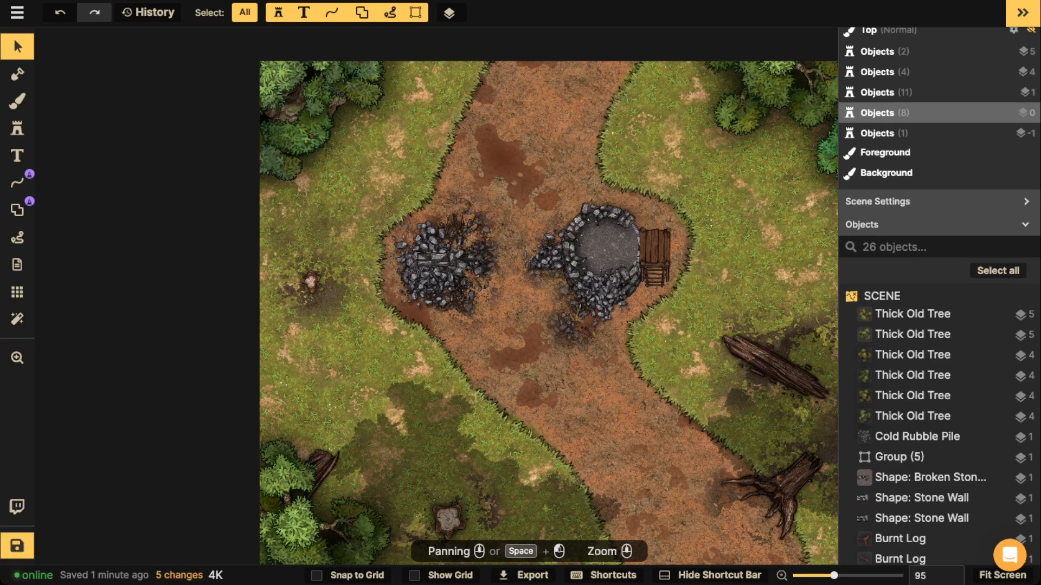
Search the texture catalog for grass, load the sparse green tufts texture from Jungle: Tropics, and set the brush size to 70
left_click(17, 101)
left_click(120, 163)
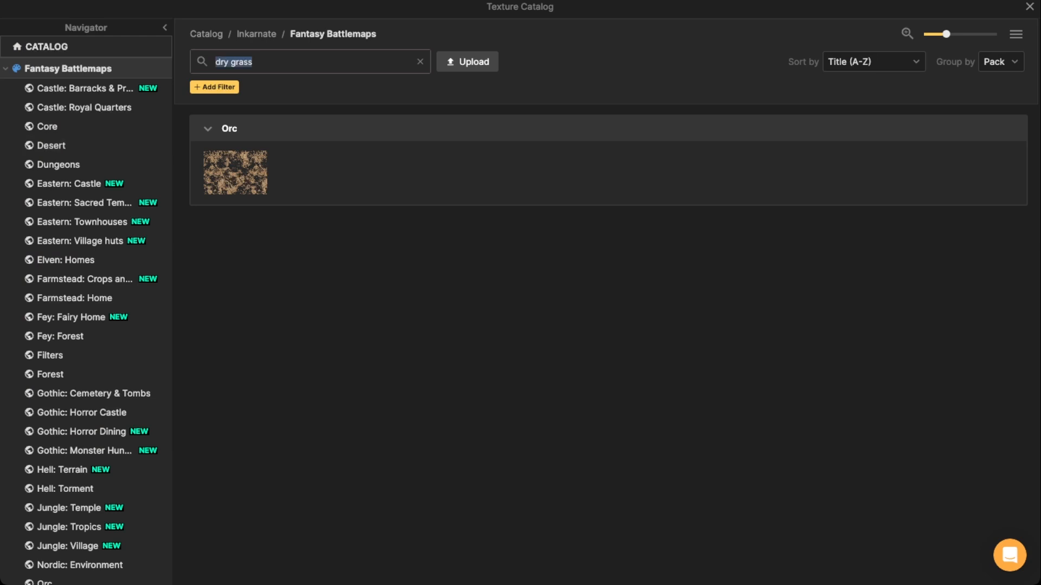
type("grass")
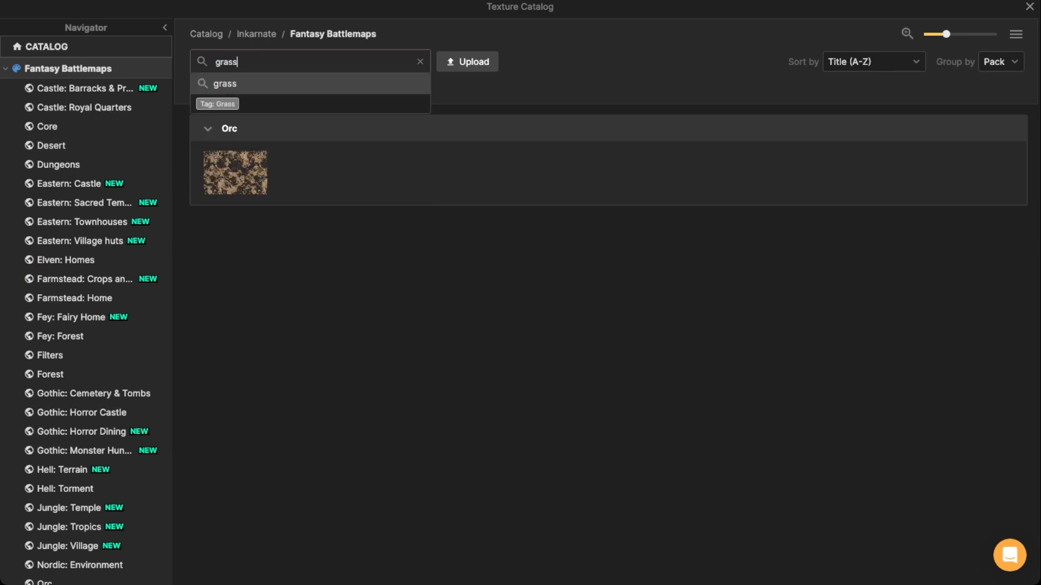
key("BackSpace")
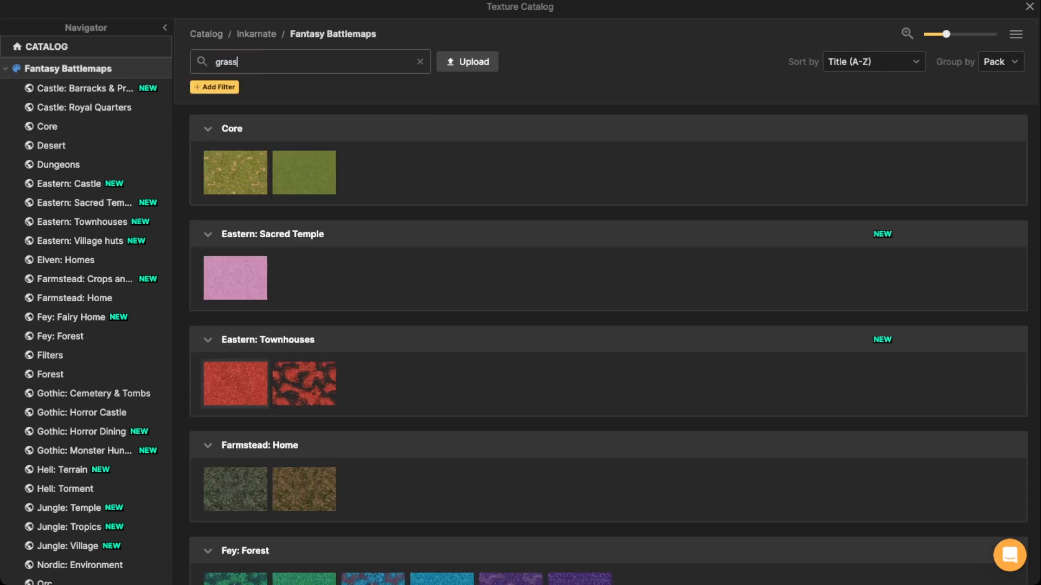
scroll(608, 336, "down", 7)
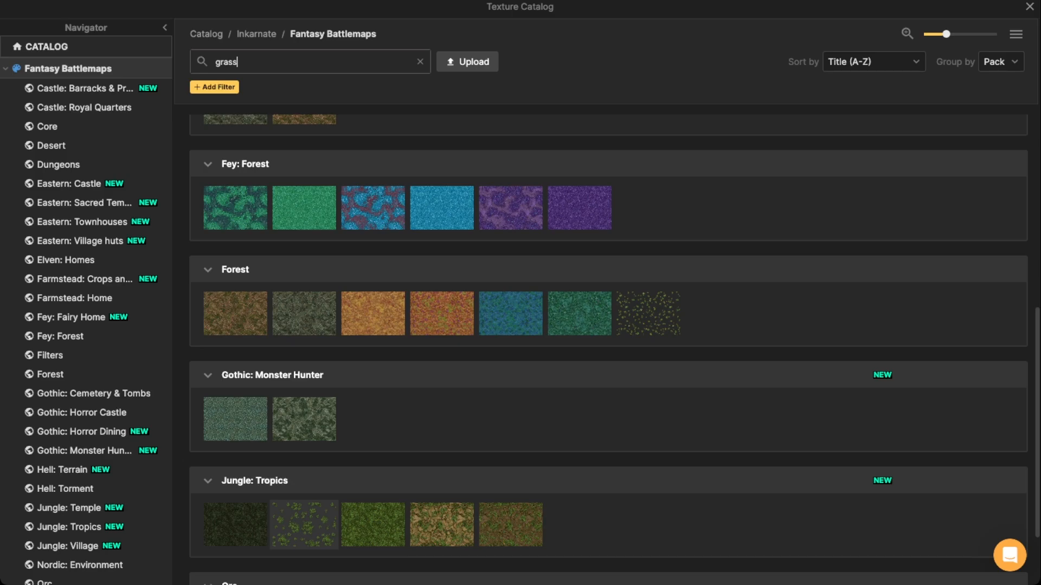
left_click(304, 525)
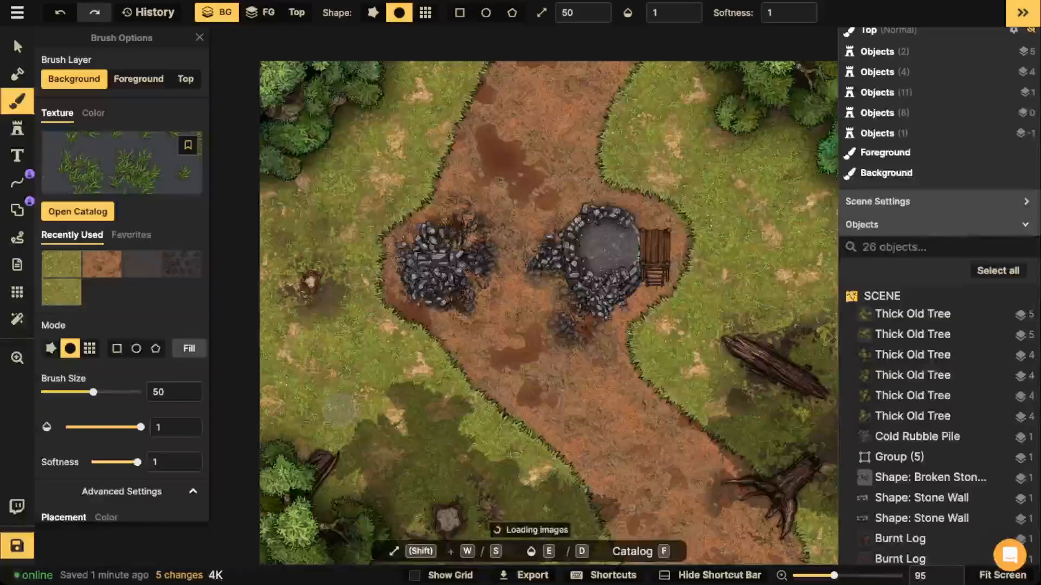
scroll(373, 301, "up", 2)
key("w")
key("w")
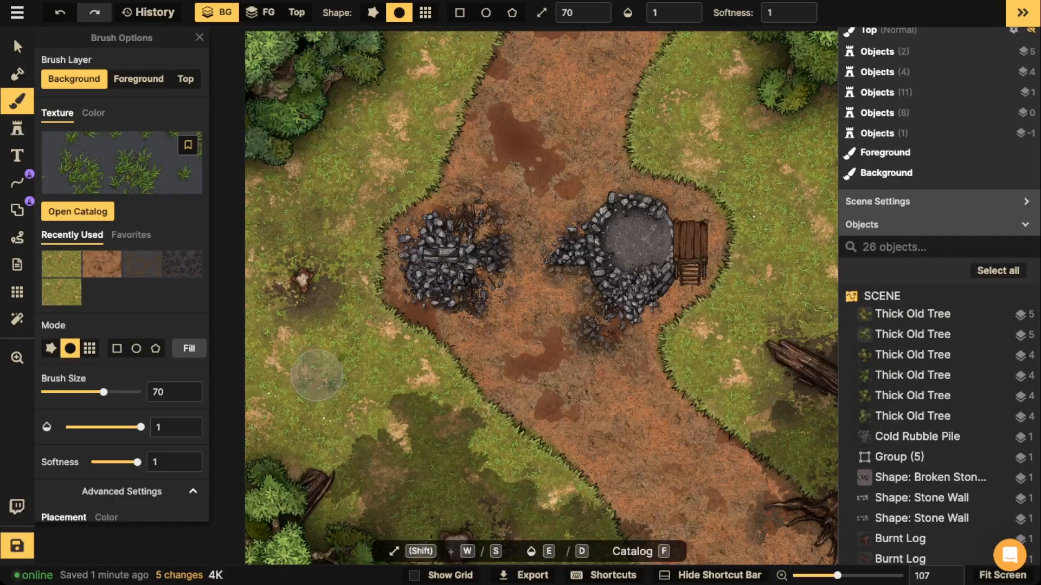
Try painting green grass tufts on the meadow below the small stump on the map's left side
left_click_drag(317, 375, 286, 407)
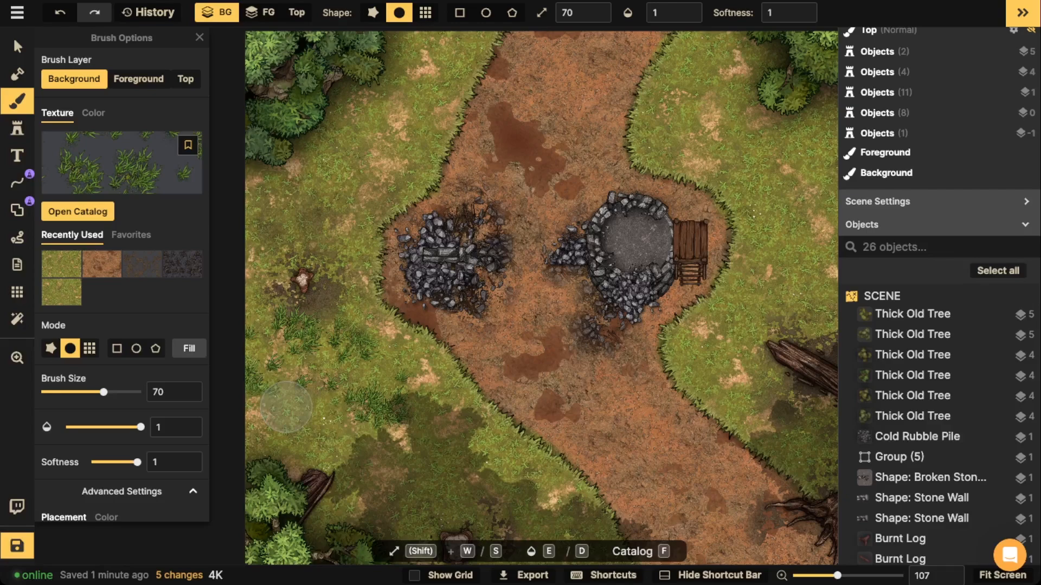
scroll(331, 368, "up", 3)
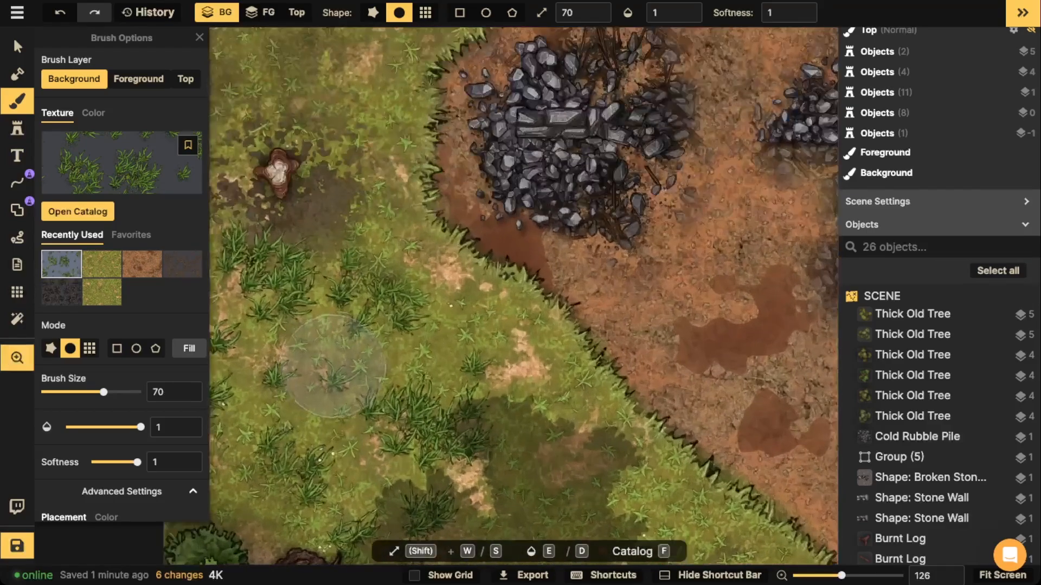
scroll(332, 366, "up", 5)
scroll(412, 238, "up", 6)
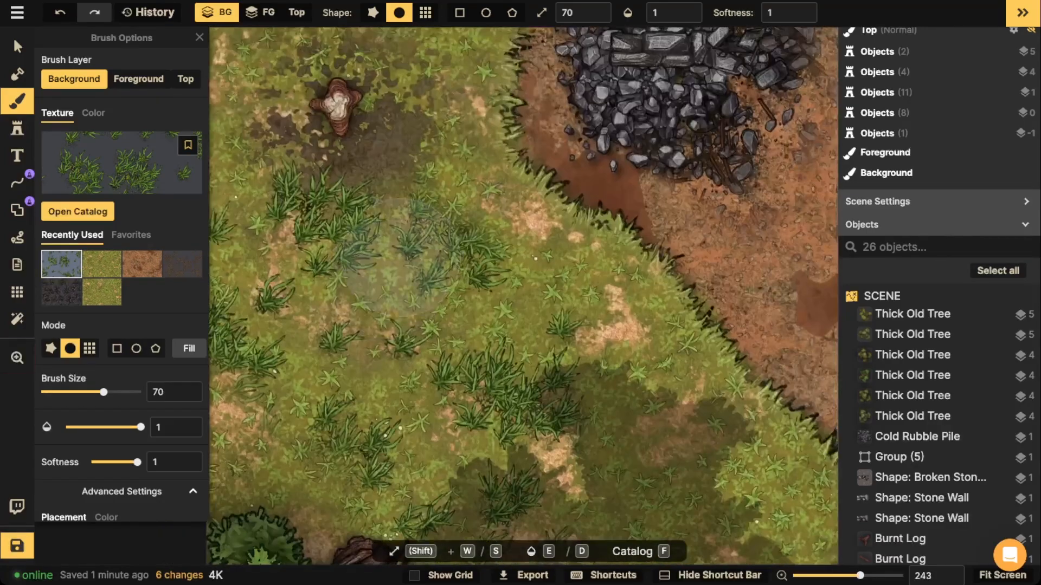
key("ctrl+z")
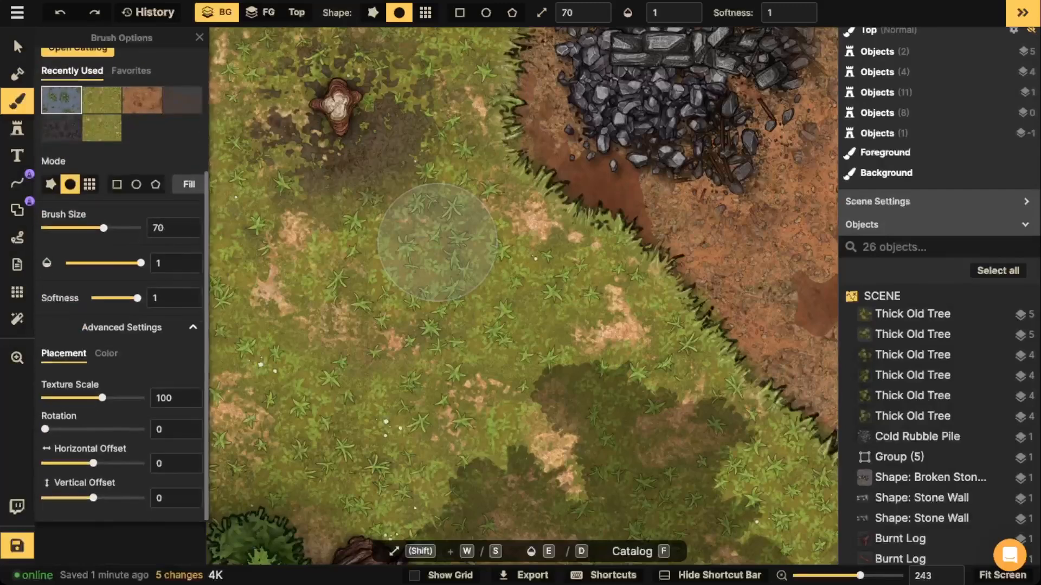
Adjust the tuft texture to hue 3, saturation 62 and contrast 110, and scale it to 58.84
left_click(107, 354)
mouse_move(94, 431)
left_mouse_down()
mouse_move(67, 431)
mouse_move(96, 398)
left_mouse_up()
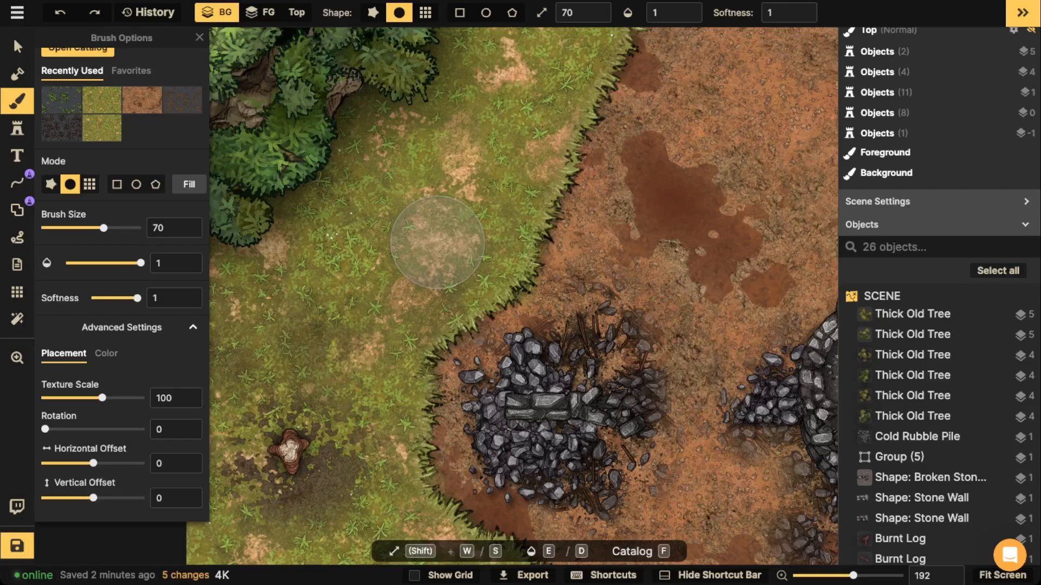
left_click_drag(102, 398, 91, 397)
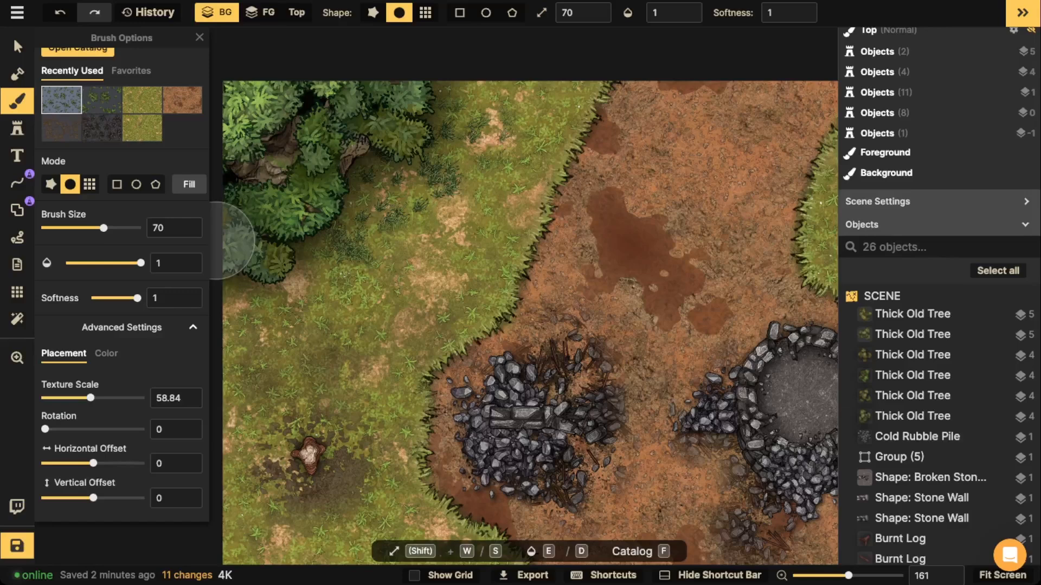
Undo the recent dark tuft strokes on the meadow beside the map's upper-left trees
key("ctrl+z")
key("ctrl+z")
key("ctrl+z")
key("ctrl+z")
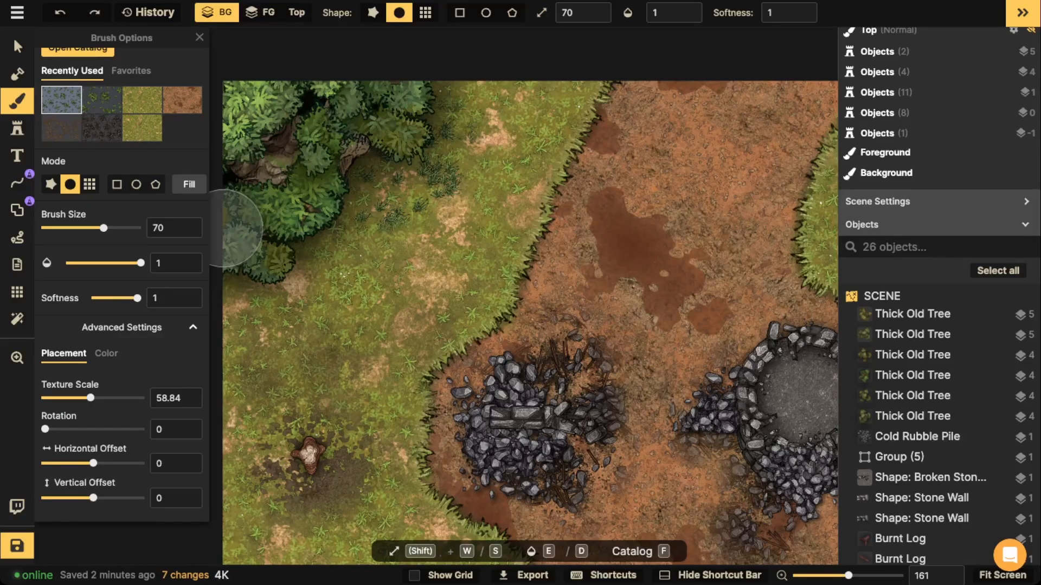
key("ctrl+z")
key("ctrl+z")
key("ctrl+z")
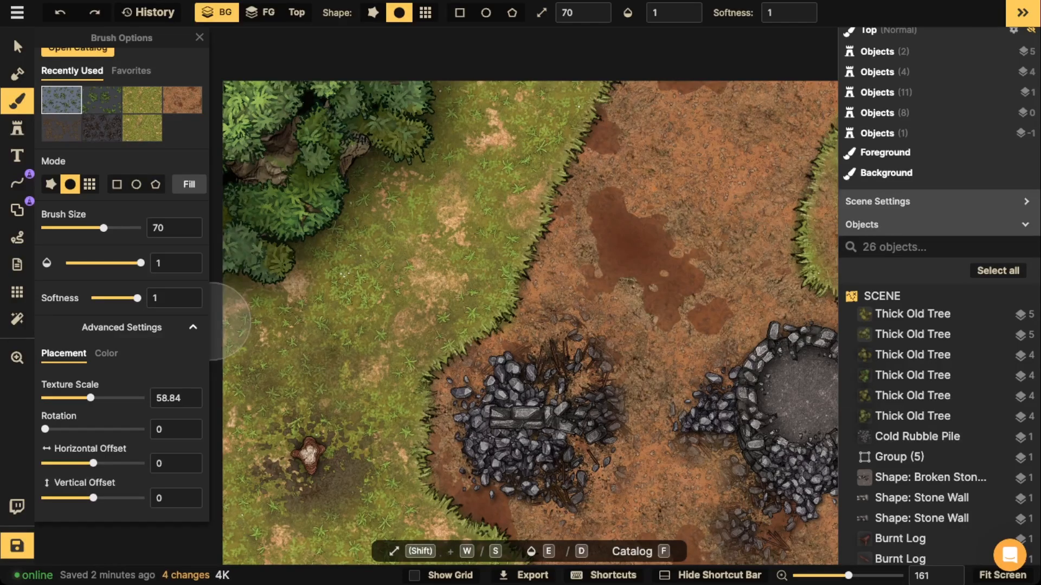
Set the tuft texture's brightness to 107 and paint scattered tufts over the meadow around the map's upper-left trees
left_click(106, 353)
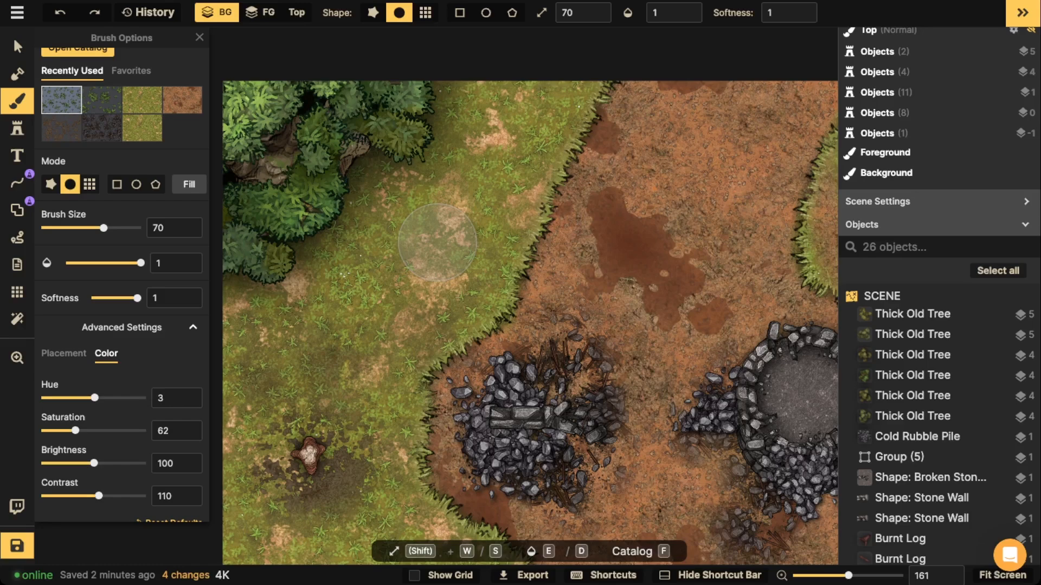
left_click_drag(93, 464, 96, 464)
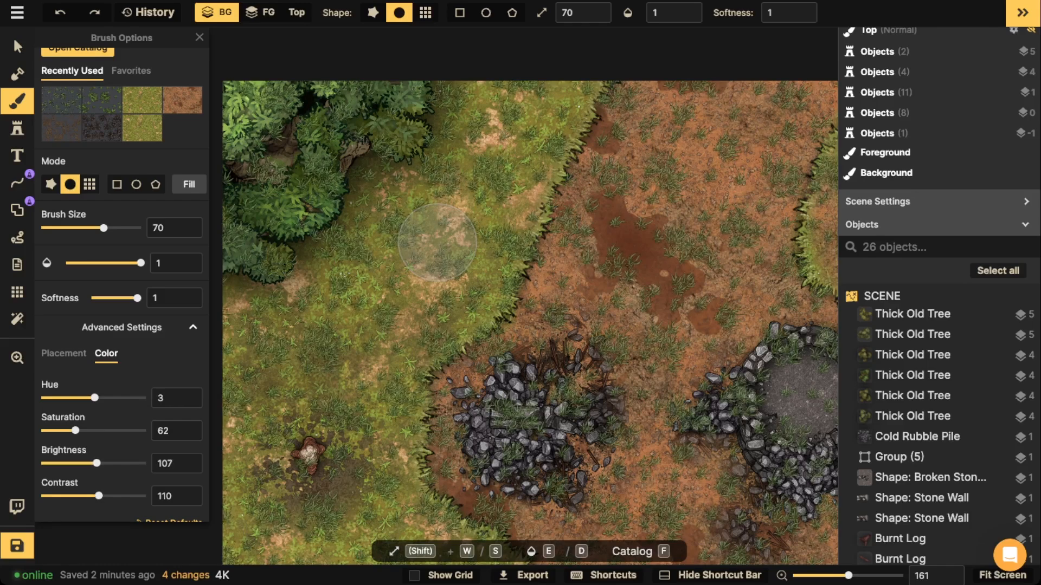
mouse_move(440, 142)
left_mouse_down()
mouse_move(392, 187)
mouse_move(385, 182)
mouse_move(381, 161)
mouse_move(492, 95)
mouse_move(511, 133)
mouse_move(434, 181)
left_mouse_up()
left_click_drag(350, 222, 351, 252)
left_click(252, 290)
key("space")
mouse_move(321, 318)
left_mouse_down()
mouse_move(332, 344)
mouse_move(325, 213)
left_mouse_up()
left_click(322, 194)
left_click(368, 170)
left_click(305, 176)
left_click(243, 183)
left_click(363, 124)
left_click_drag(363, 123, 425, 266)
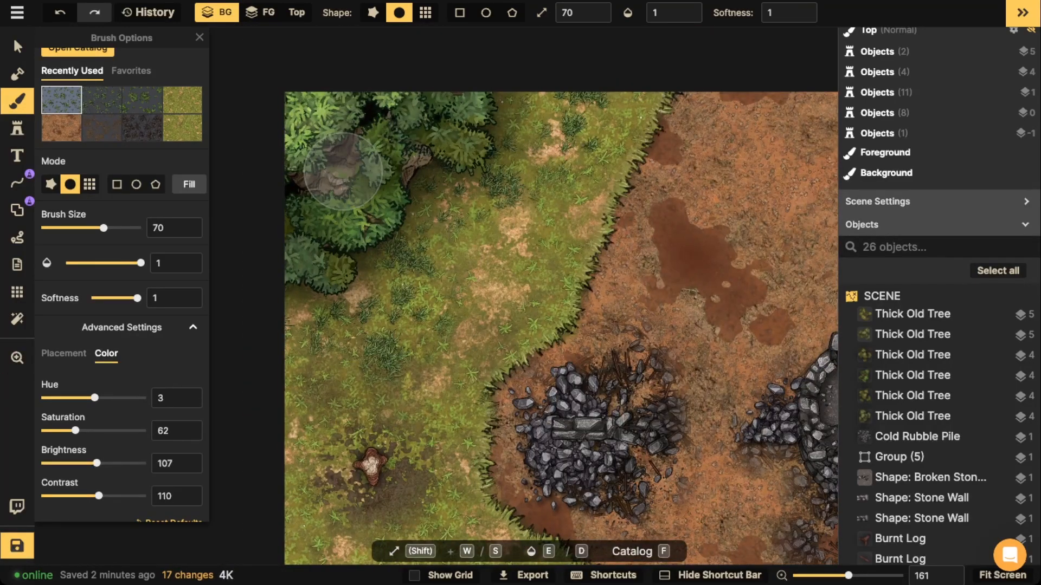
Paint scattered grass tufts across the meadow right of the path, from the upper-right trees toward the fallen log
scroll(341, 173, "down", 1)
scroll(341, 174, "down", 2)
left_click_drag(807, 157, 466, 166)
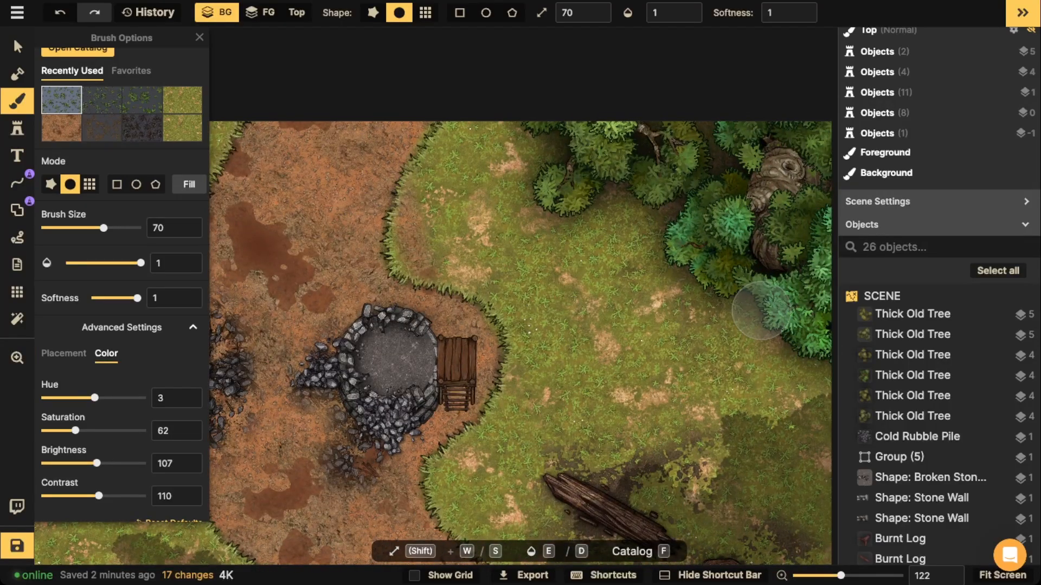
scroll(546, 212, "up", 3)
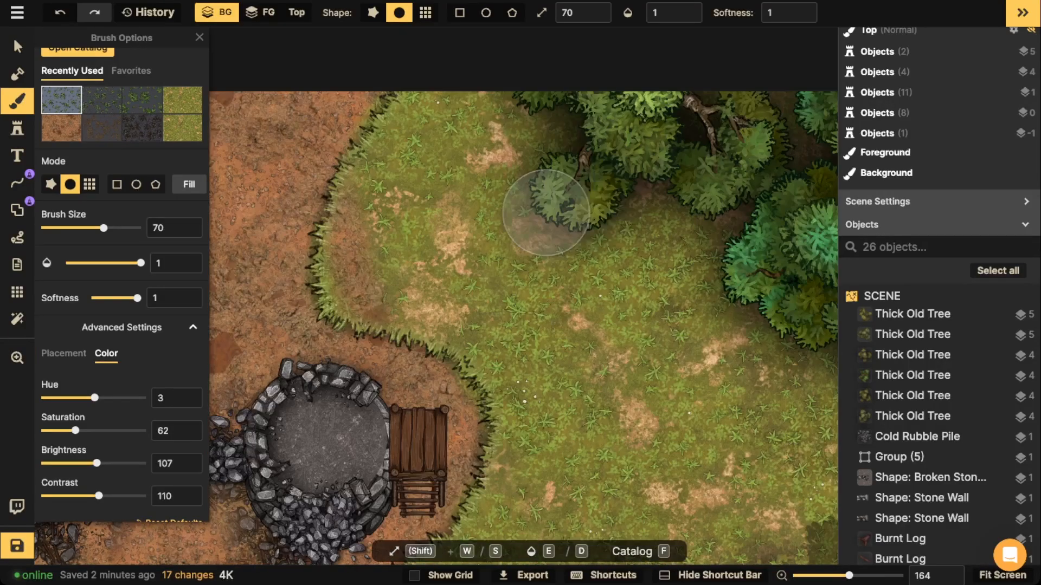
scroll(546, 212, "down", 2)
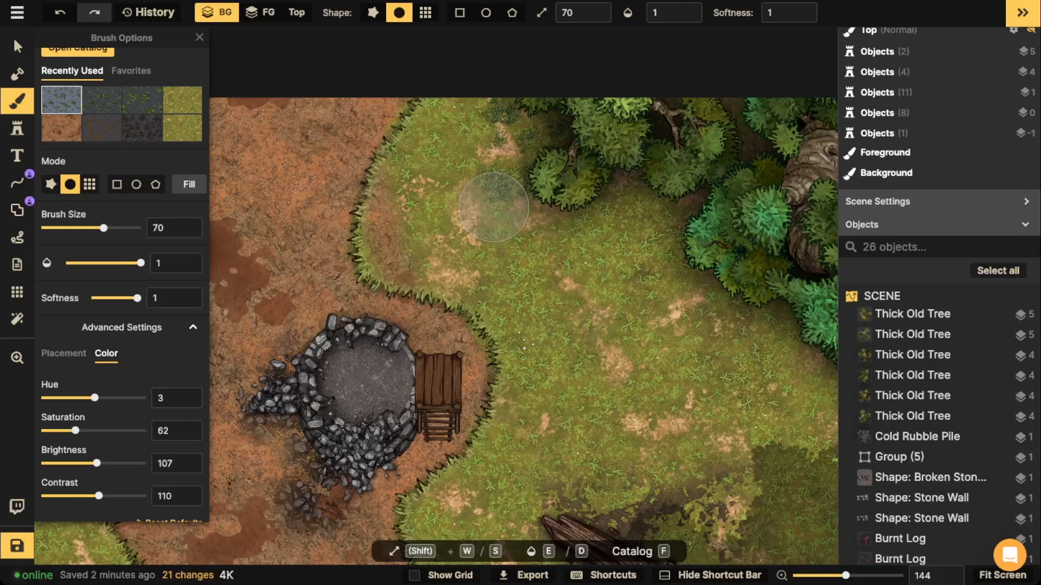
mouse_move(605, 228)
left_mouse_down()
mouse_move(700, 338)
mouse_move(813, 404)
left_mouse_up()
scroll(827, 379, "down", 4)
mouse_move(826, 379)
left_mouse_down()
mouse_move(736, 205)
mouse_move(732, 160)
left_mouse_up()
mouse_move(486, 235)
left_mouse_down()
mouse_move(474, 249)
mouse_move(446, 57)
mouse_move(584, 131)
left_mouse_up()
left_click(447, 56)
Paint darker tufts over the meadows and cover those at the meadow edge right of the upper path with the yellow-green grass texture
left_click(102, 100)
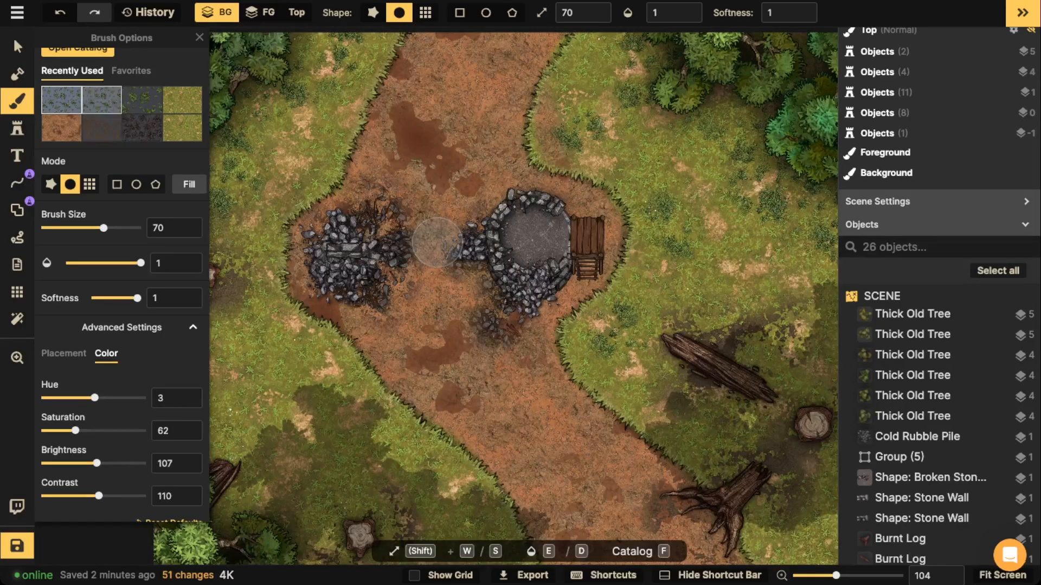
left_click(182, 100)
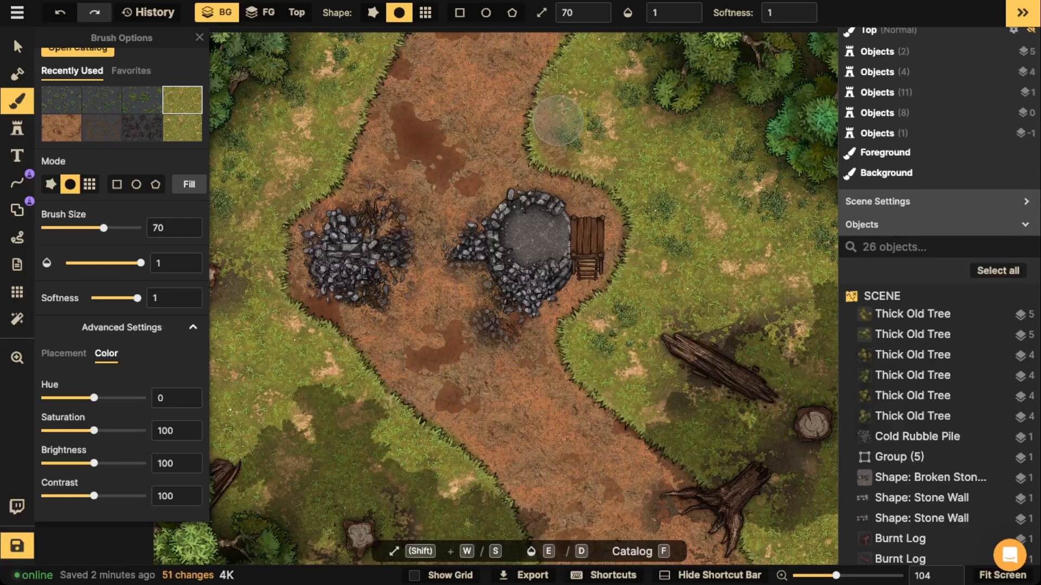
left_click_drag(557, 104, 560, 142)
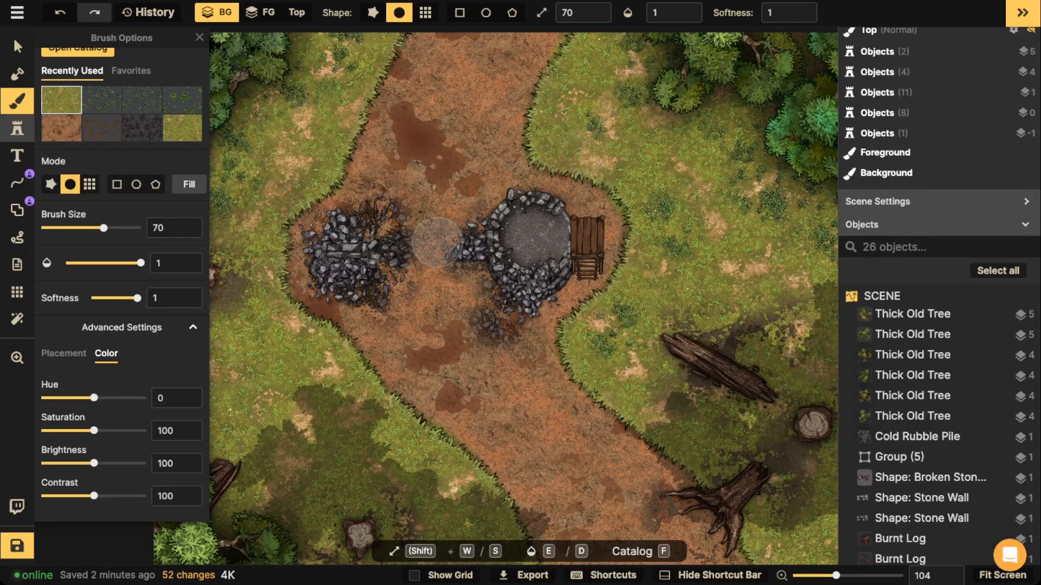
Paint scattered grass tufts along the meadow edge right of the upper path and over the meadow left of the path
left_click(102, 100)
left_click(575, 109)
left_click(564, 128)
left_click(604, 102)
left_click(591, 97)
mouse_move(292, 436)
left_mouse_down()
mouse_move(432, 263)
mouse_move(471, 274)
mouse_move(470, 256)
left_mouse_up()
left_click(356, 216)
left_click(325, 191)
left_click_drag(301, 45, 311, 194)
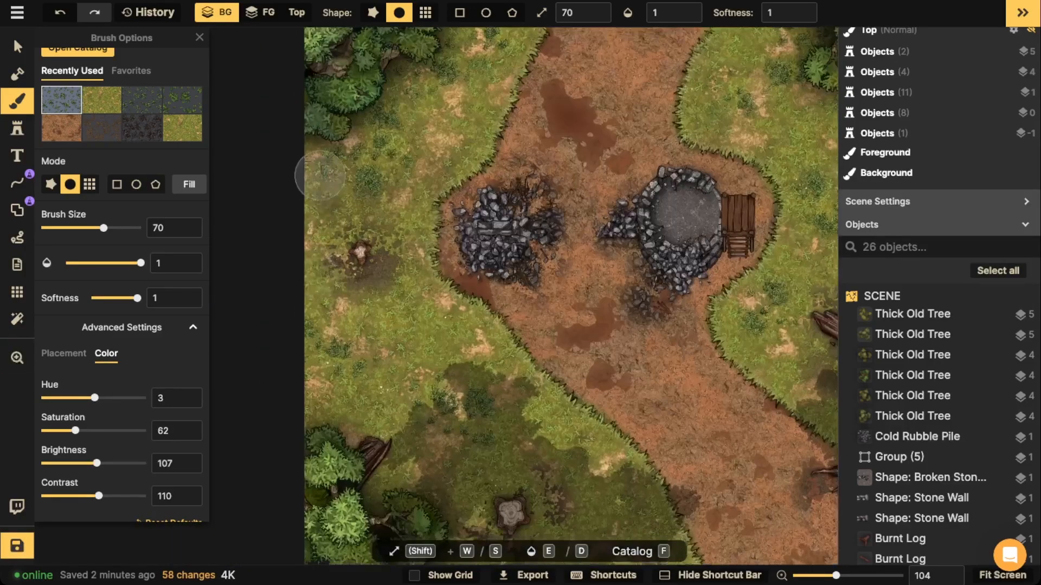
Add a few more grass tufts to the meadow beside the uprooted stump near the map's lower-right corner
left_click_drag(810, 402, 433, 215)
left_click_drag(575, 302, 600, 343)
mouse_move(286, 344)
left_mouse_down()
mouse_move(391, 271)
mouse_move(512, 477)
left_mouse_up()
left_click(374, 286)
scroll(401, 249, "down", 3)
scroll(402, 249, "down", 1)
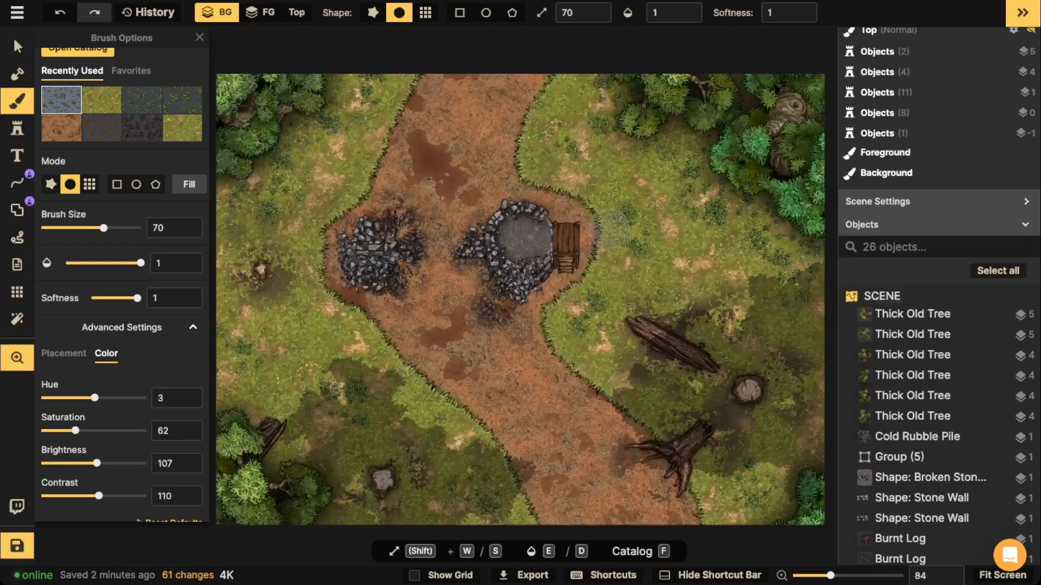
left_click_drag(402, 214, 451, 219)
scroll(451, 219, "up", 5)
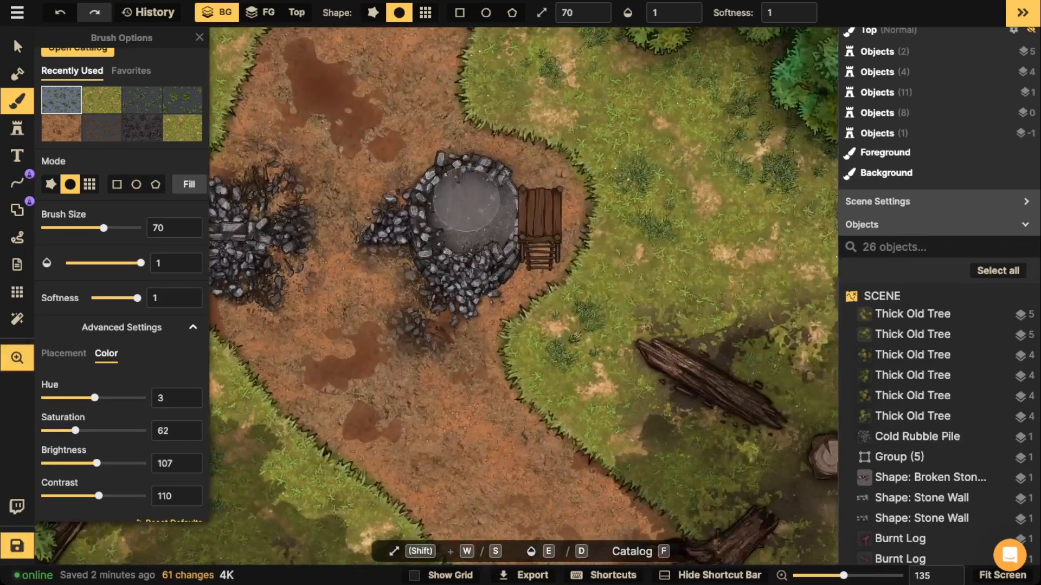
scroll(385, 195, "down", 1)
scroll(384, 196, "left", 2)
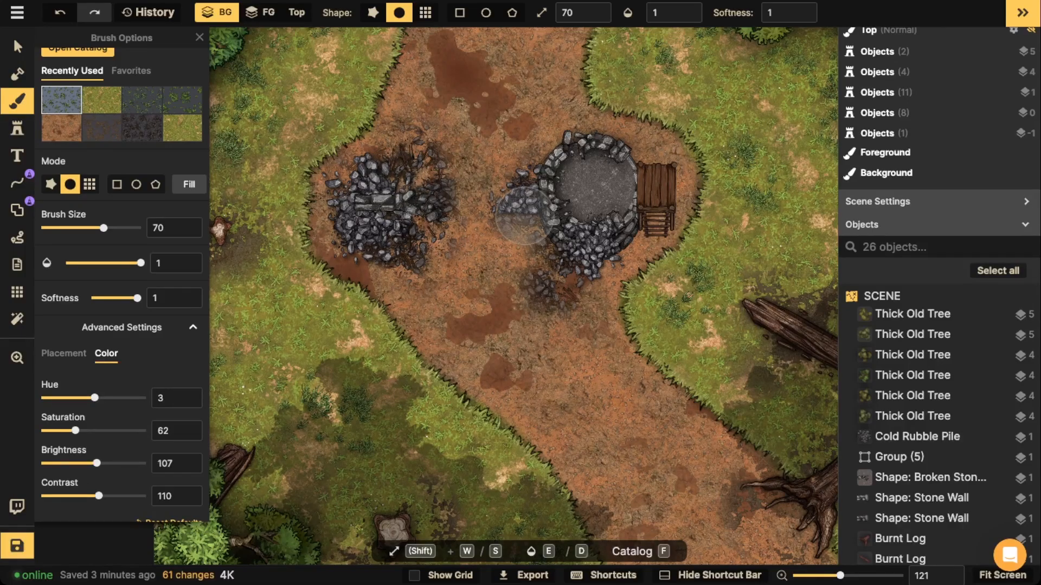
scroll(572, 220, "up", 1)
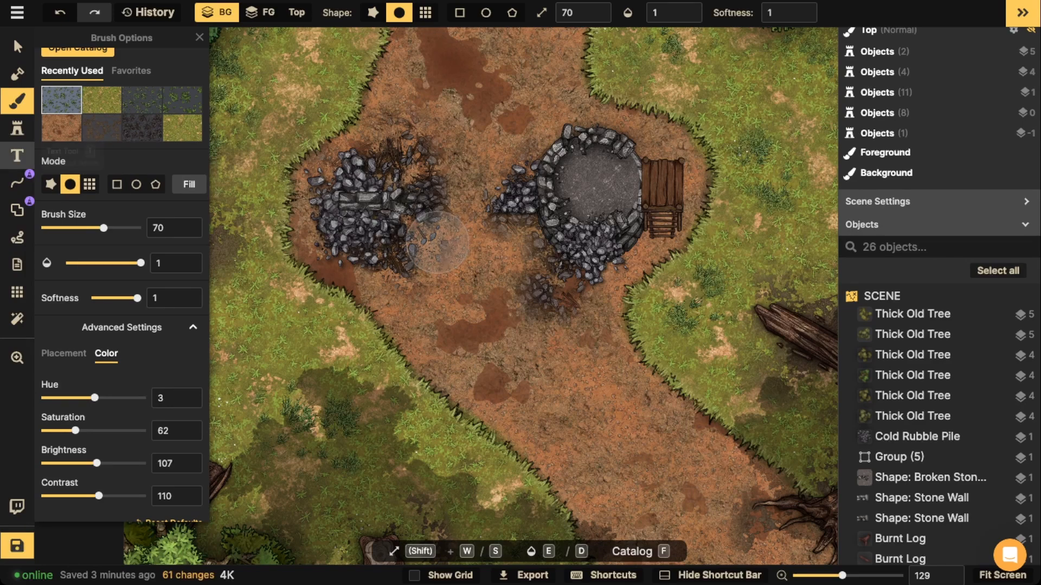
Search the stamp catalog for "vine" and choose the leafy green vines stamp from the Forest pack
left_click(17, 128)
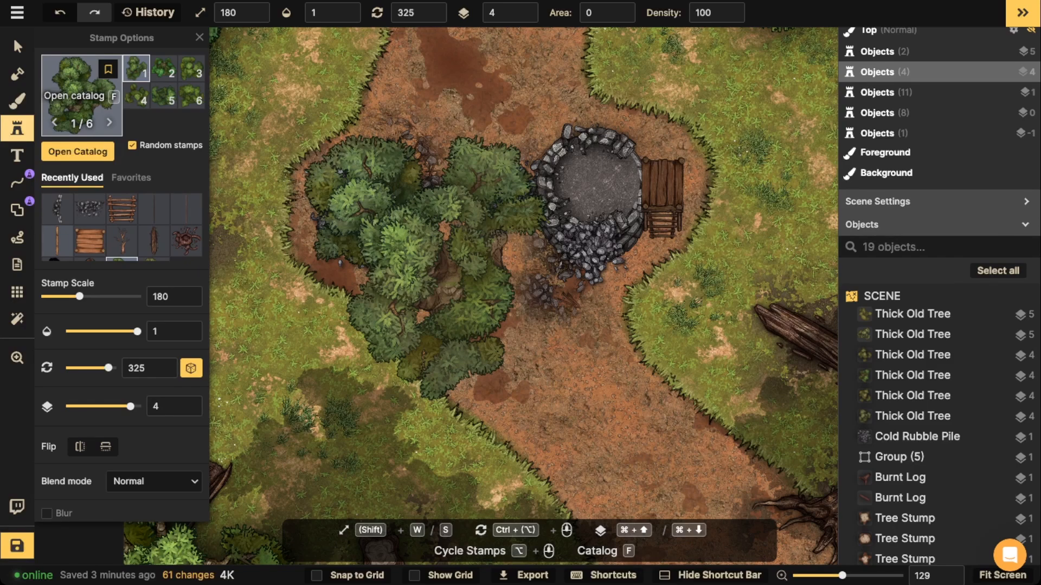
key("f")
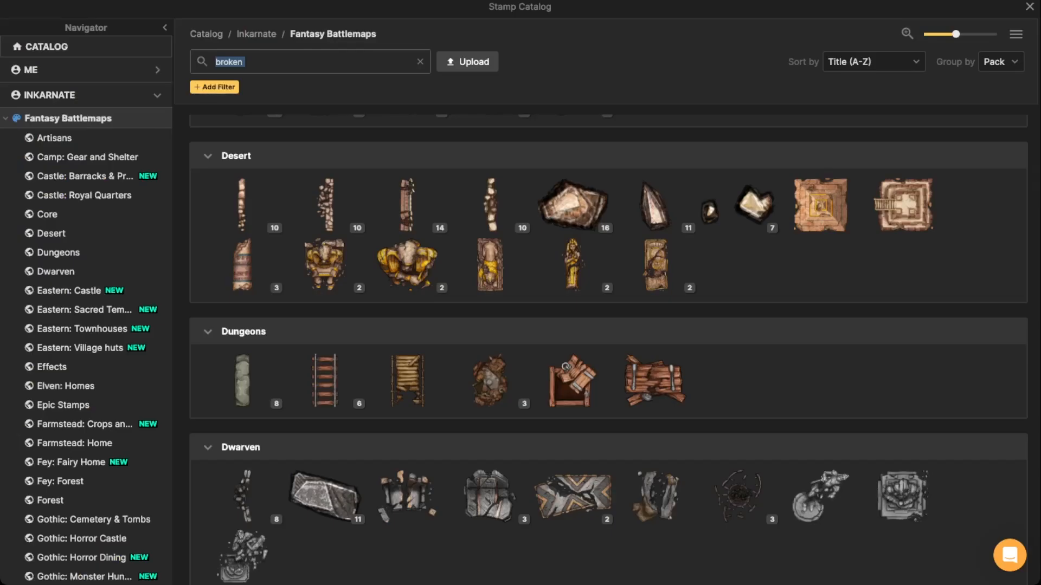
type("stamp")
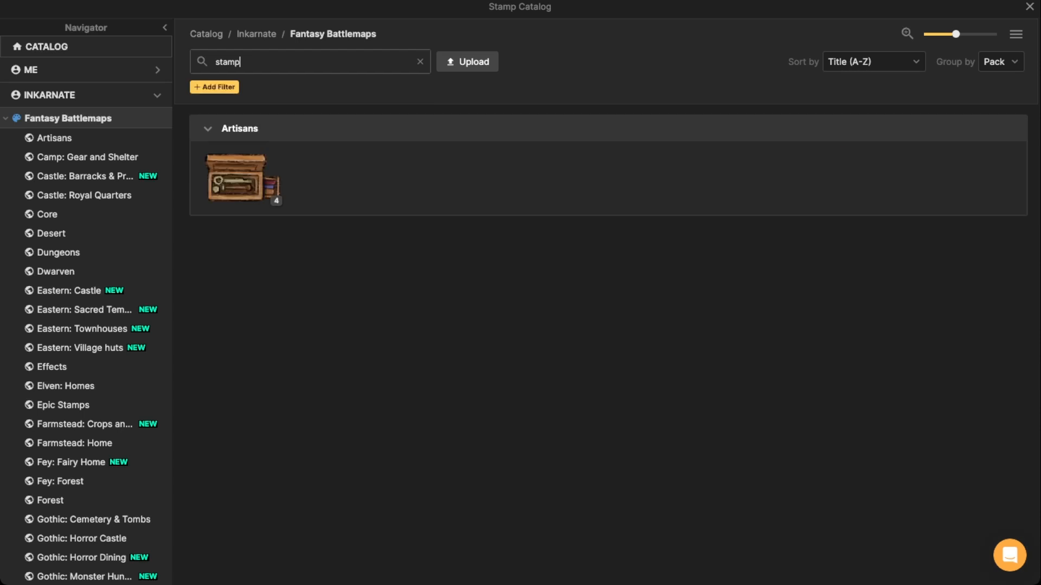
left_click_drag(248, 63, 157, 68)
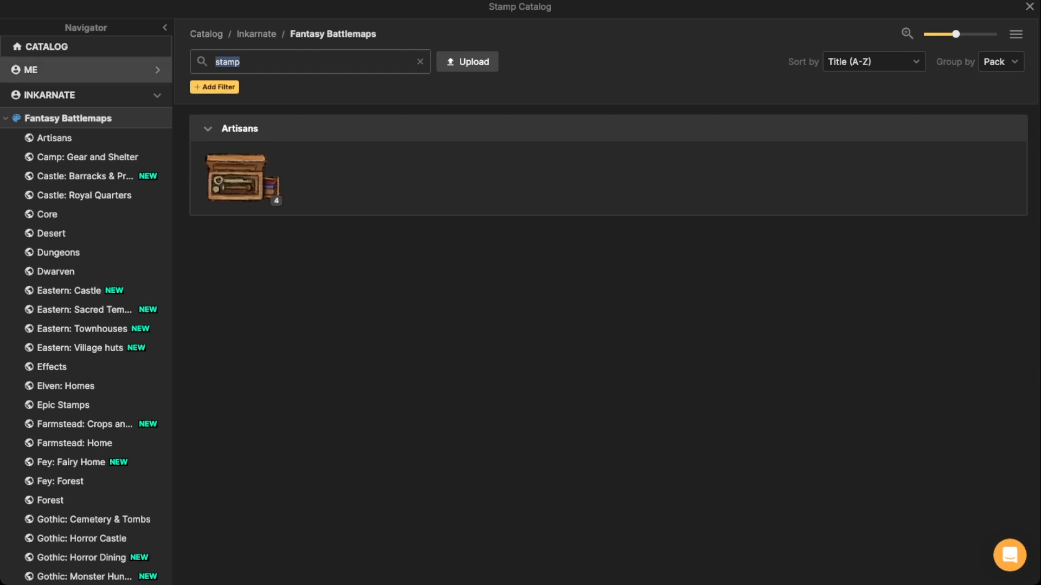
type("vine")
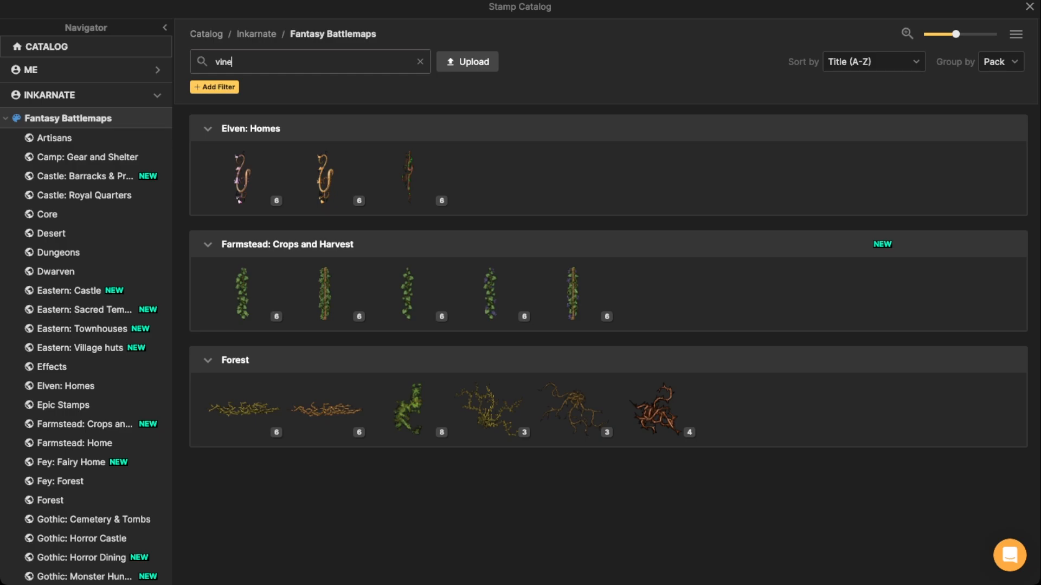
left_click(408, 409)
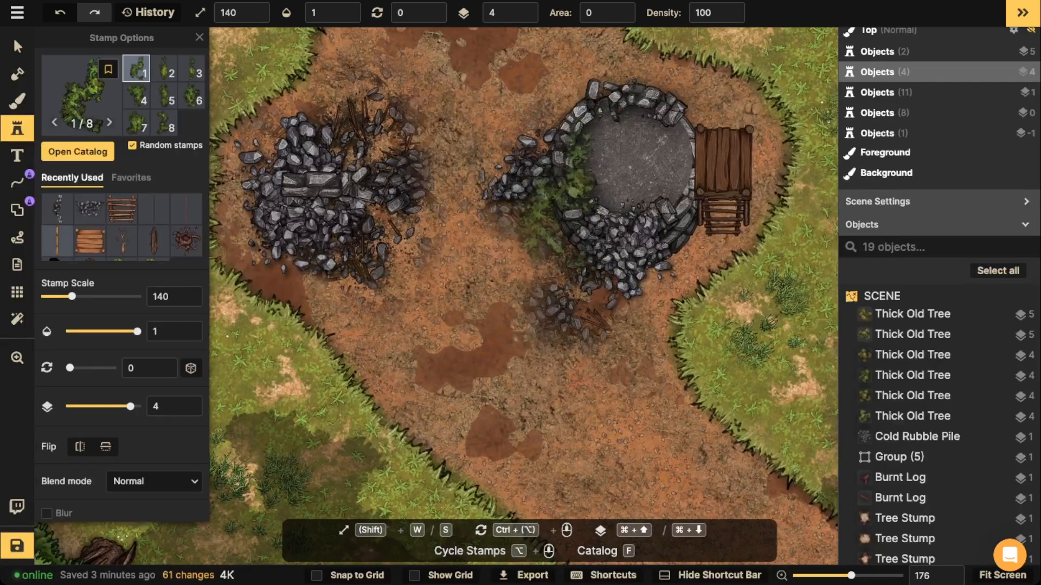
Reduce the vines stamp to scale 80, rotate it and place it on the tower's left wall beside the rubble
key("s")
key("s")
key("s")
key("s")
key("s")
key("s")
scroll(558, 191, "down", 11)
scroll(558, 168, "up", 1)
left_click(556, 162)
Rotate the vines stamp to 270 and place it across the middle of the rubble pile left of the tower
scroll(575, 238, "down", 3)
scroll(726, 178, "down", 3)
scroll(531, 177, "down", 1)
scroll(339, 179, "down", 10)
scroll(339, 179, "down", 2)
left_click(338, 179)
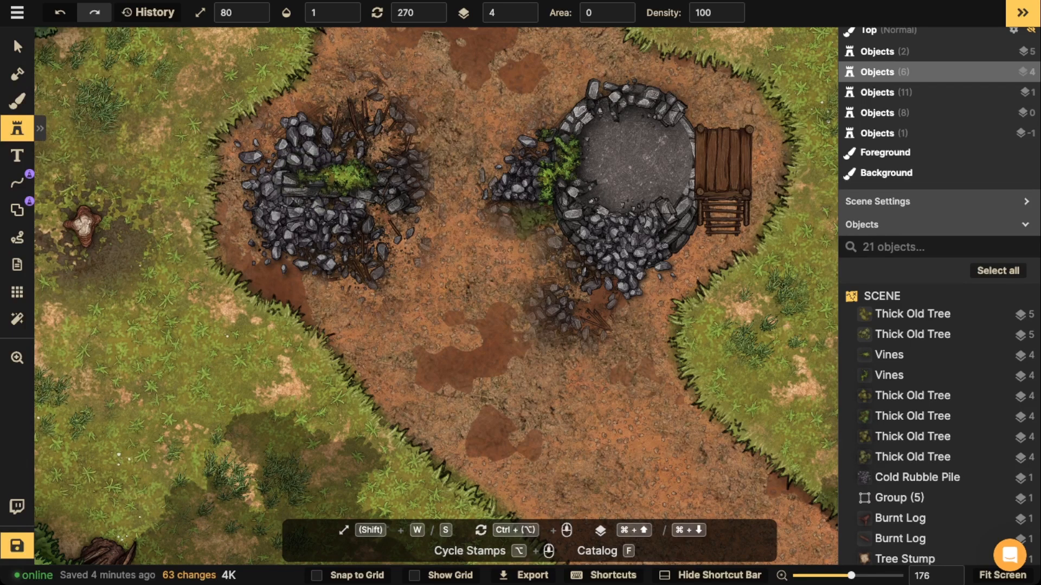
Rotate the vines stamp again and place it on the tower's upper-right wall next to the wooden platform
scroll(596, 230, "down", 9)
scroll(662, 100, "down", 10)
left_click(685, 123)
scroll(655, 246, "down", 3)
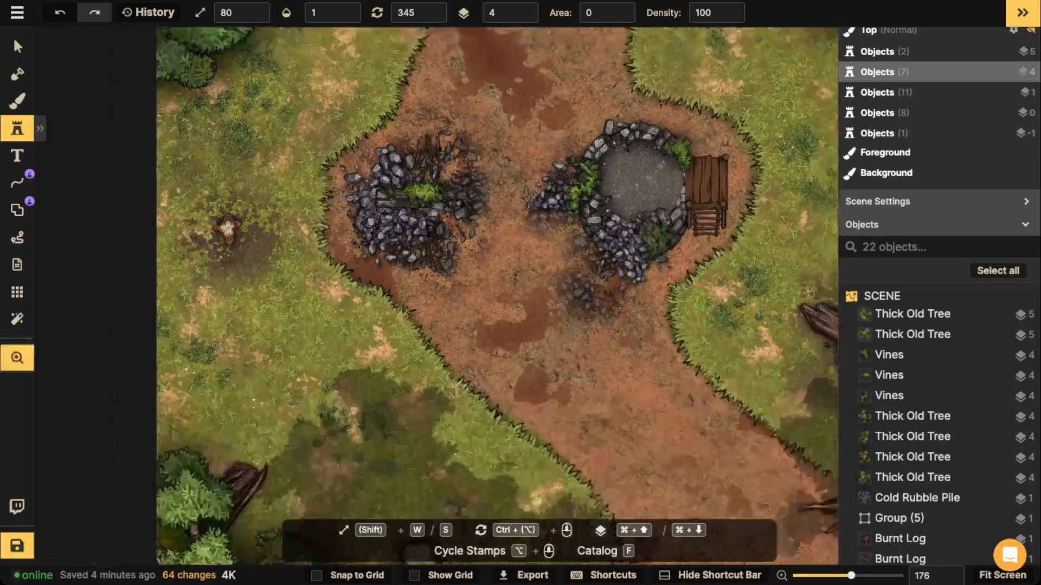
Place two vines on the fallen log right of the path, one at scale 80 and one at scale 90
scroll(657, 237, "down", 3)
left_click_drag(813, 348, 424, 190)
scroll(425, 190, "up", 4)
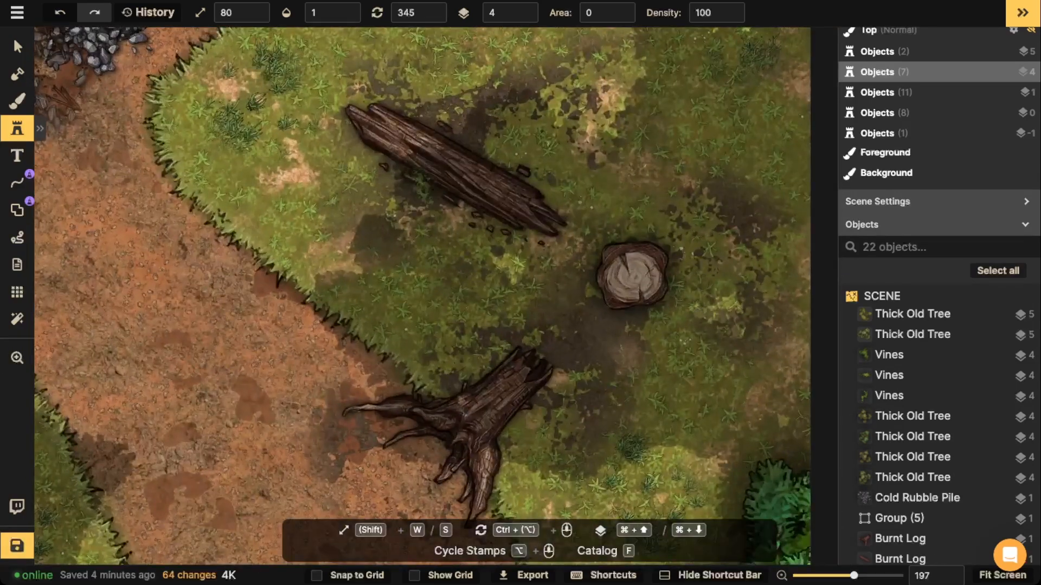
left_click(435, 138)
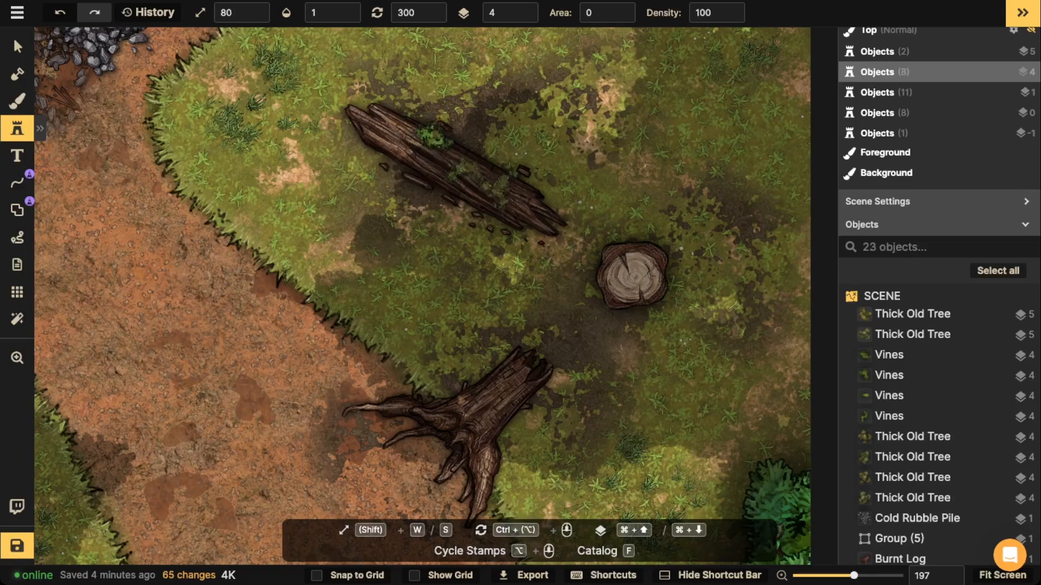
key("w")
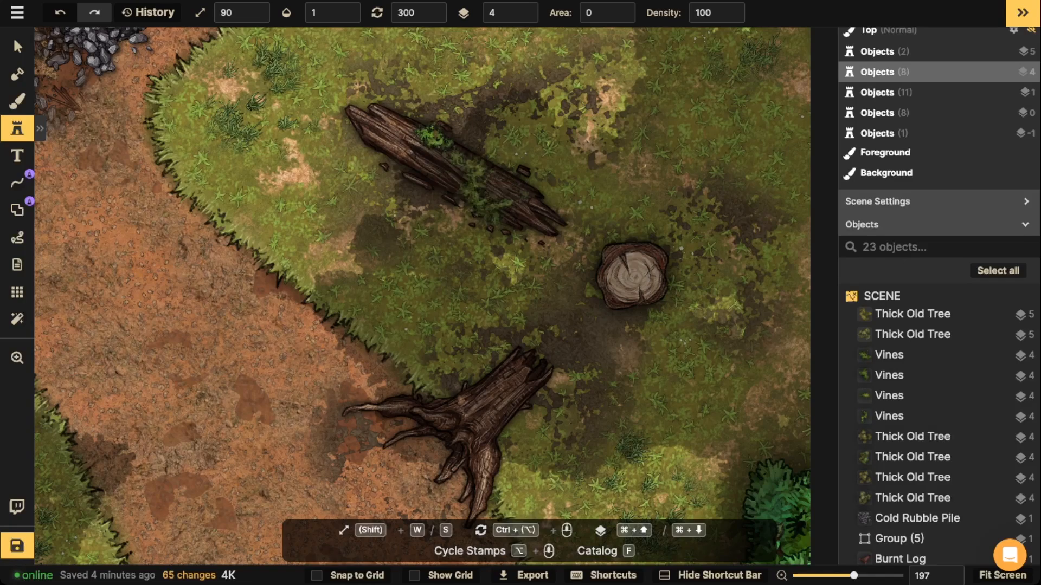
left_click(461, 184)
Rotate the vines stamp to 240 and place it on the uprooted stump at the path's lower-right edge
scroll(461, 184, "down", 3)
scroll(483, 276, "down", 4)
scroll(477, 274, "up", 1)
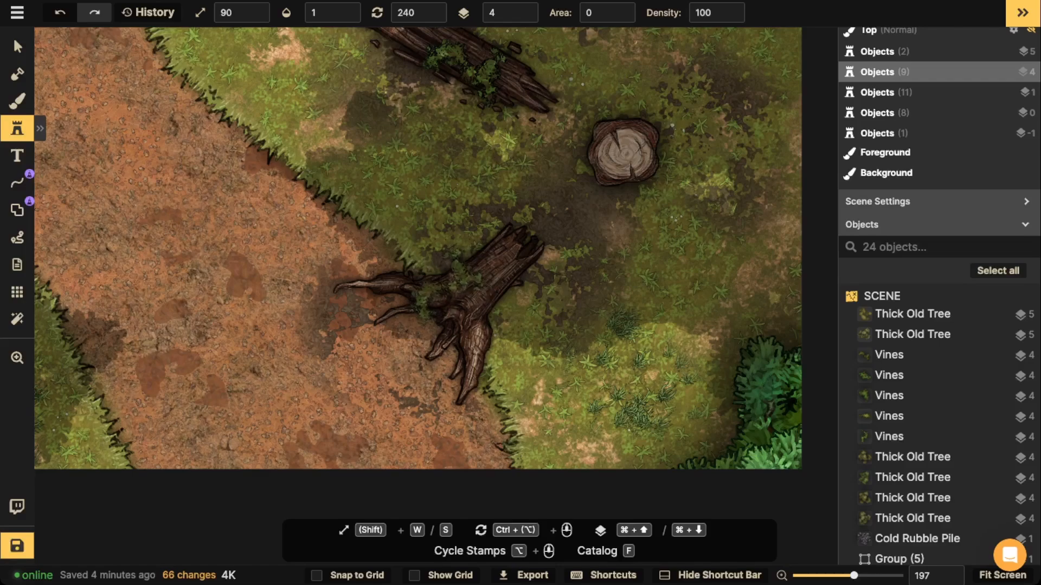
left_click(466, 271)
Review the whole map with the vines on the tower, rubble pile, fallen log and uprooted stump
scroll(311, 179, "down", 5)
key("space")
left_click_drag(312, 180, 806, 379)
left_click_drag(728, 73, 615, 132)
scroll(461, 296, "down", 3)
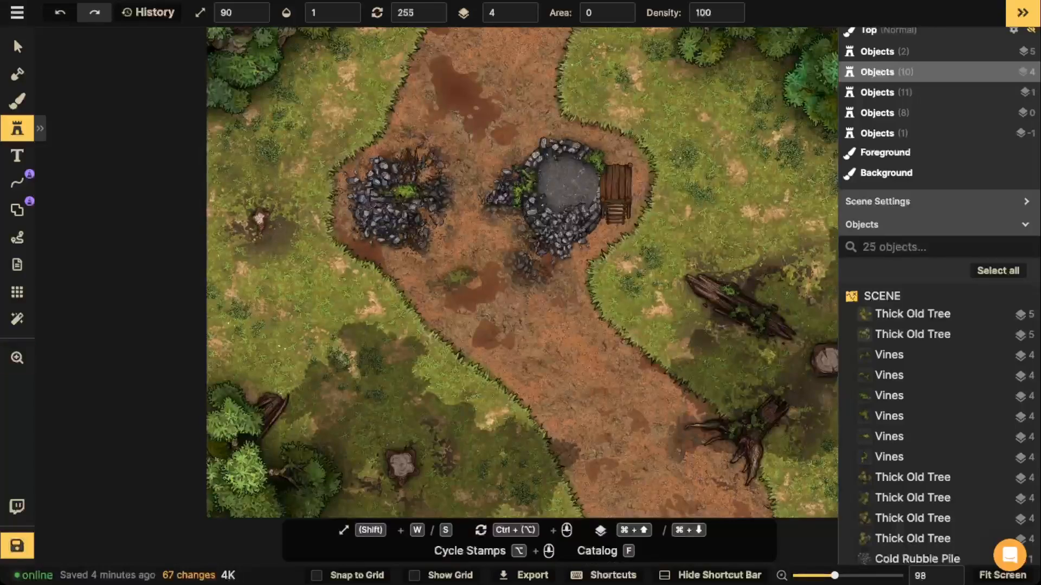
scroll(421, 282, "down", 2)
scroll(525, 271, "down", 2)
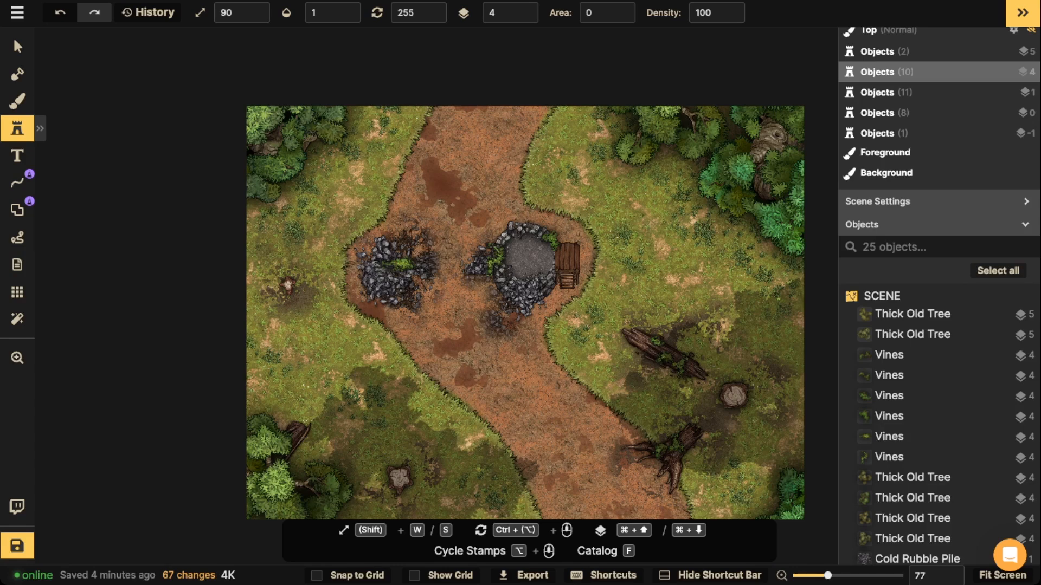
scroll(495, 247, "up", 5)
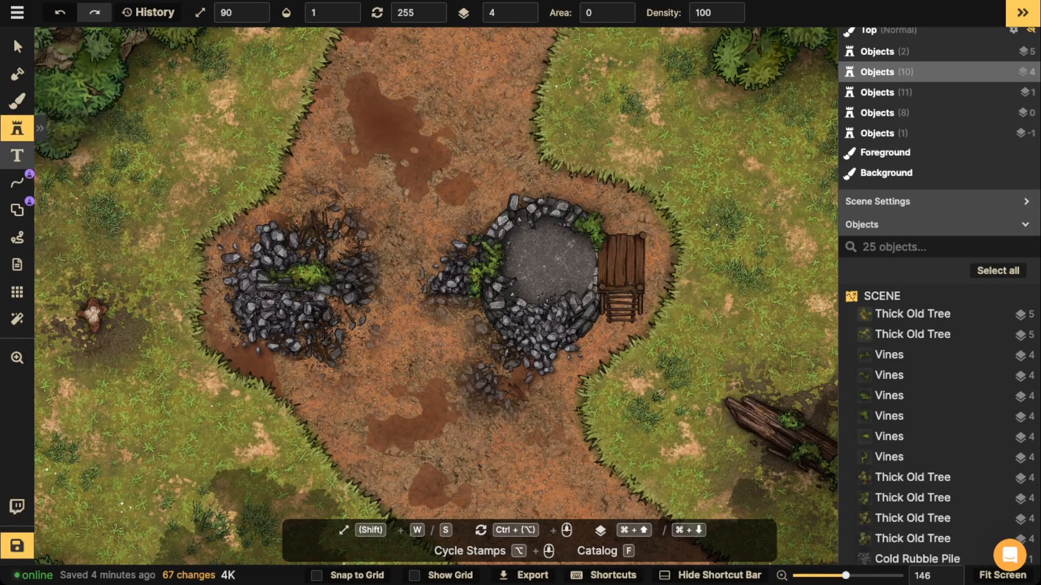
Search the stamp catalog for "flower" and choose the purple pansy stamp from the Fey: Forest pack
left_click(17, 129)
left_click(82, 96)
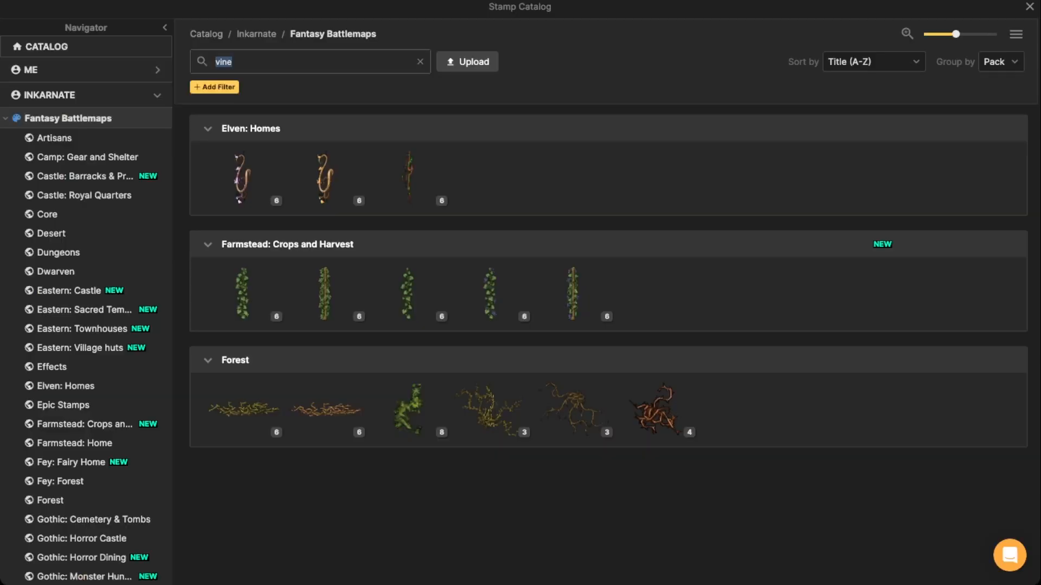
type("flower")
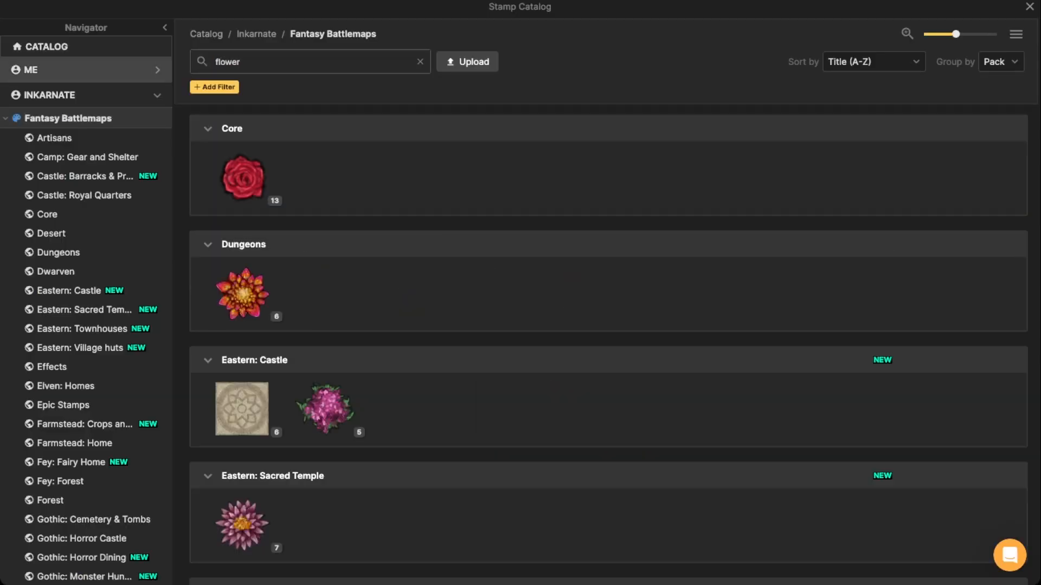
scroll(608, 350, "down", 14)
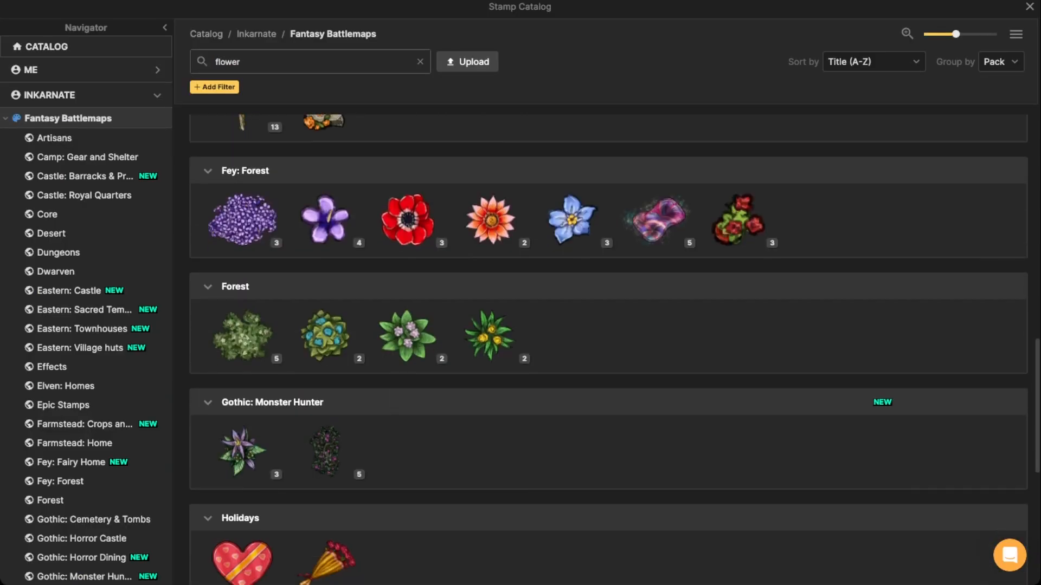
left_click(325, 220)
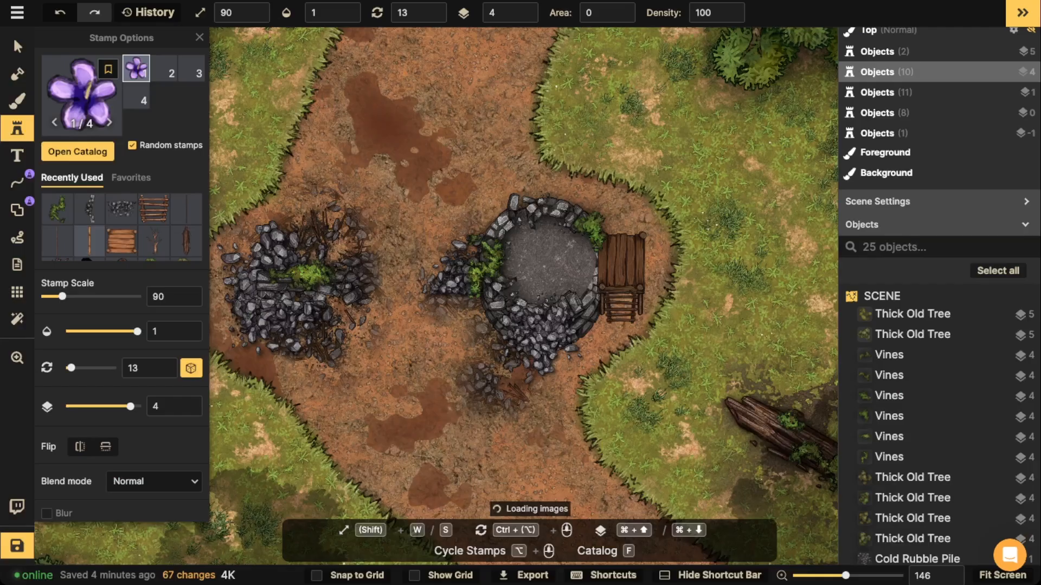
Try a purple pansy at scale 90 on the vines at the tower's left wall and undo the placement
scroll(523, 219, "up", 5)
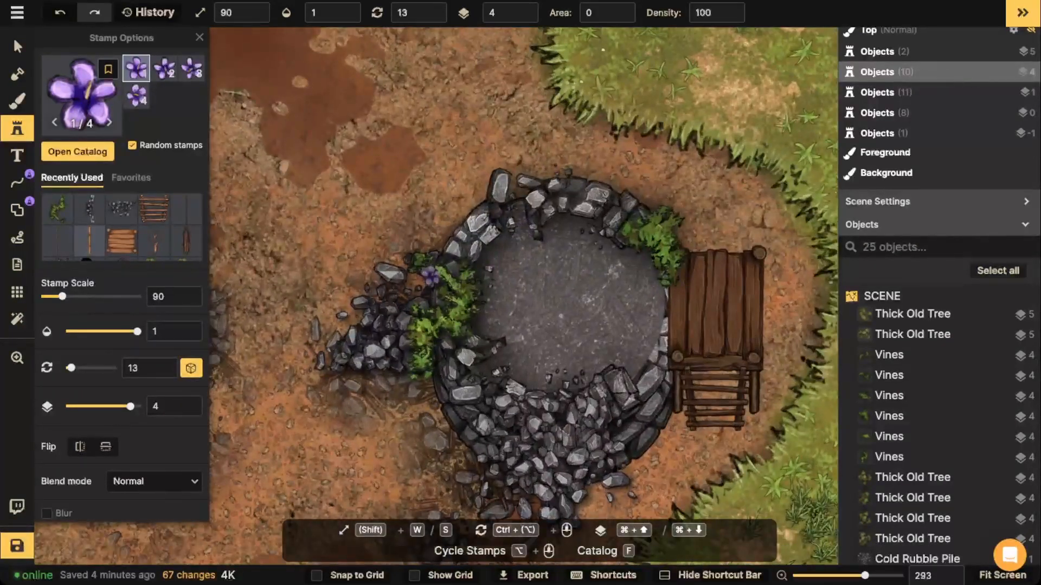
scroll(431, 276, "down", 3)
scroll(426, 258, "up", 2)
left_click(445, 265)
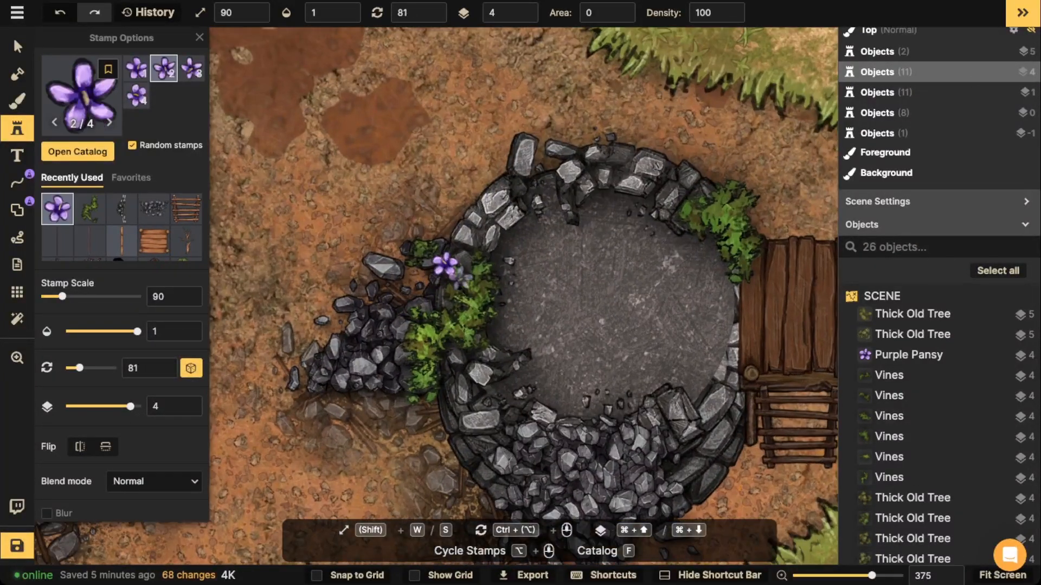
key("super+z")
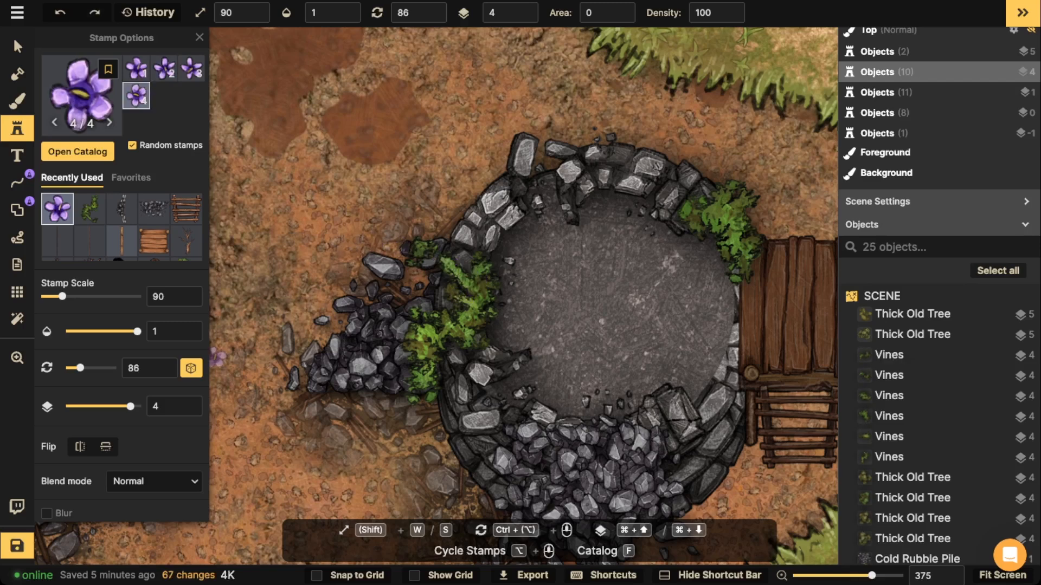
Set the pansy stamp's brightness to 70 and place pansies on the vines at the tower's left and right walls
left_click_drag(93, 450, 84, 449)
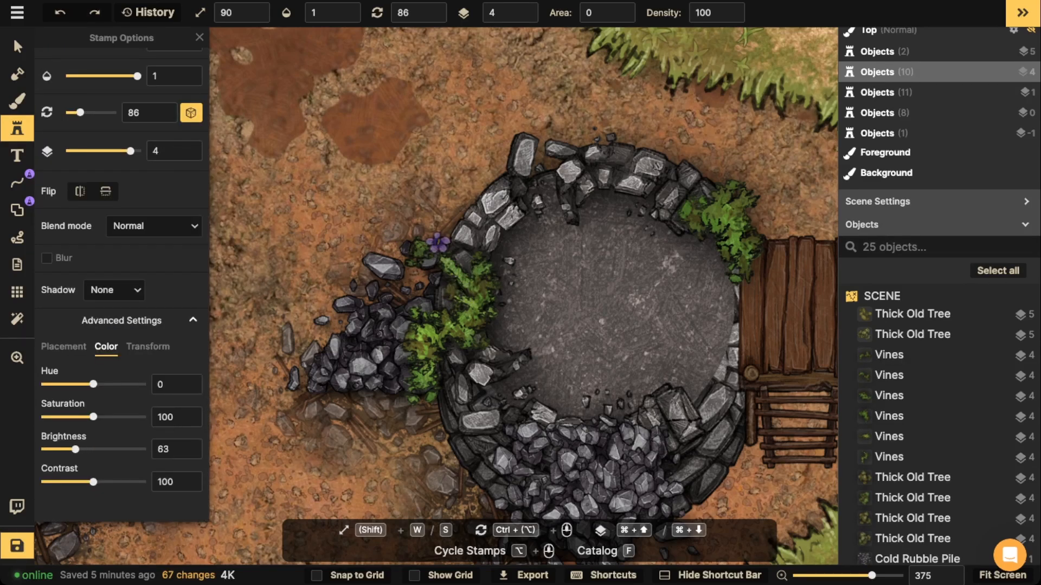
key("super+shift+z")
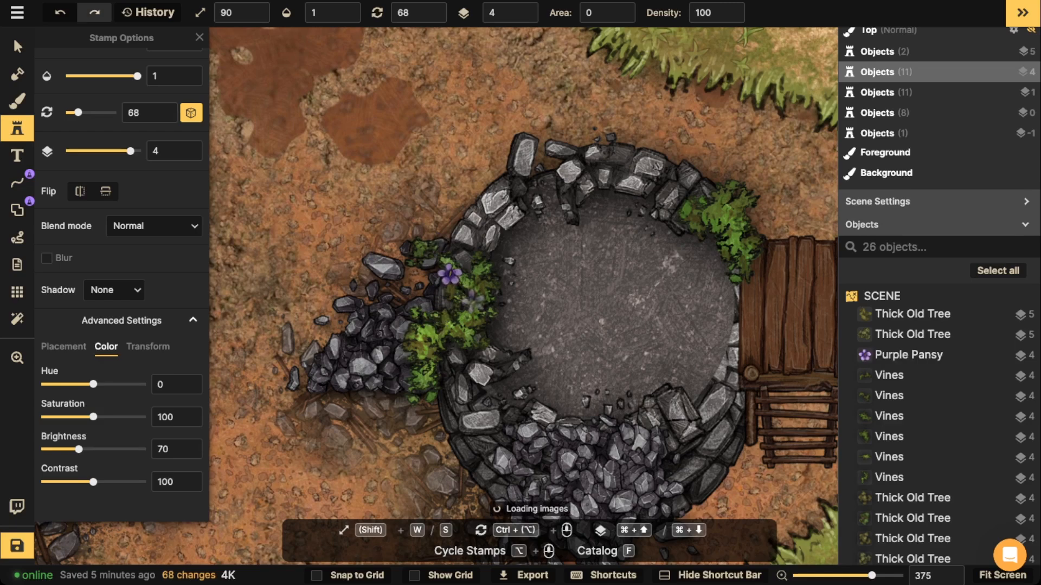
left_click(761, 229)
left_click(721, 213)
Place one pansy at scale 90 on the rubble pile's vines and add three smaller ones at scale 50 around it
key("space")
left_click_drag(321, 266, 727, 241)
left_click(398, 310)
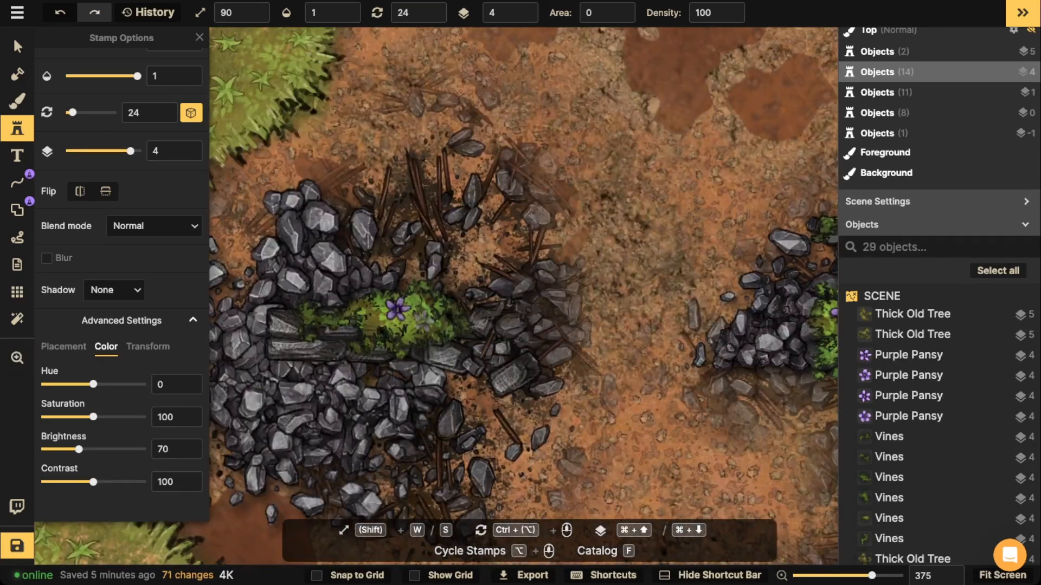
scroll(416, 320, "up", 5)
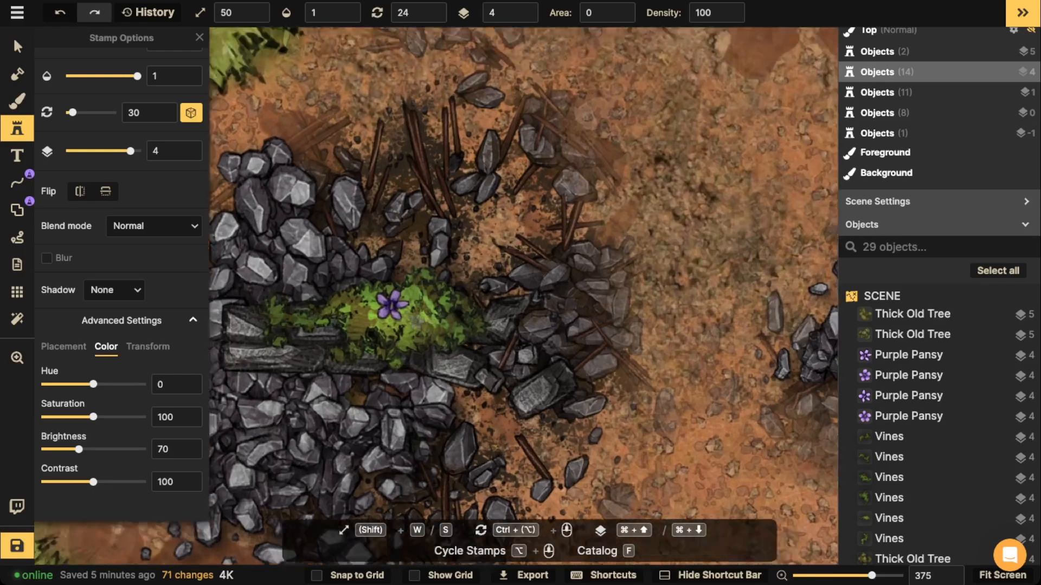
left_click(419, 317)
left_click(340, 321)
left_click(458, 300)
Place several small purple pansies at scale 50 on the vines along the tower's left wall
scroll(444, 236, "down", 1)
key("space")
left_click_drag(496, 231, 211, 193)
left_click_drag(734, 262, 618, 264)
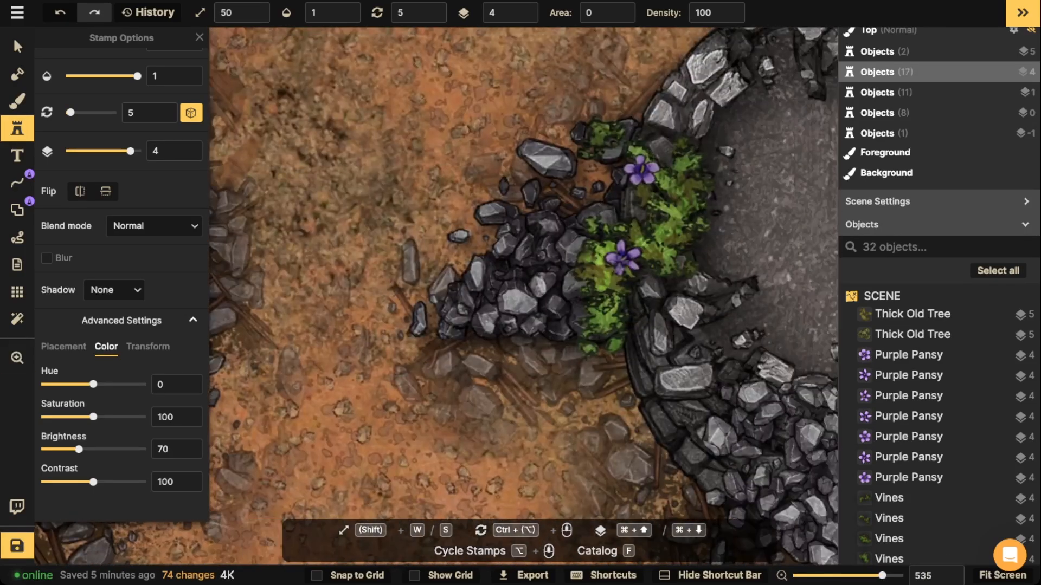
left_click(606, 324)
left_click(668, 221)
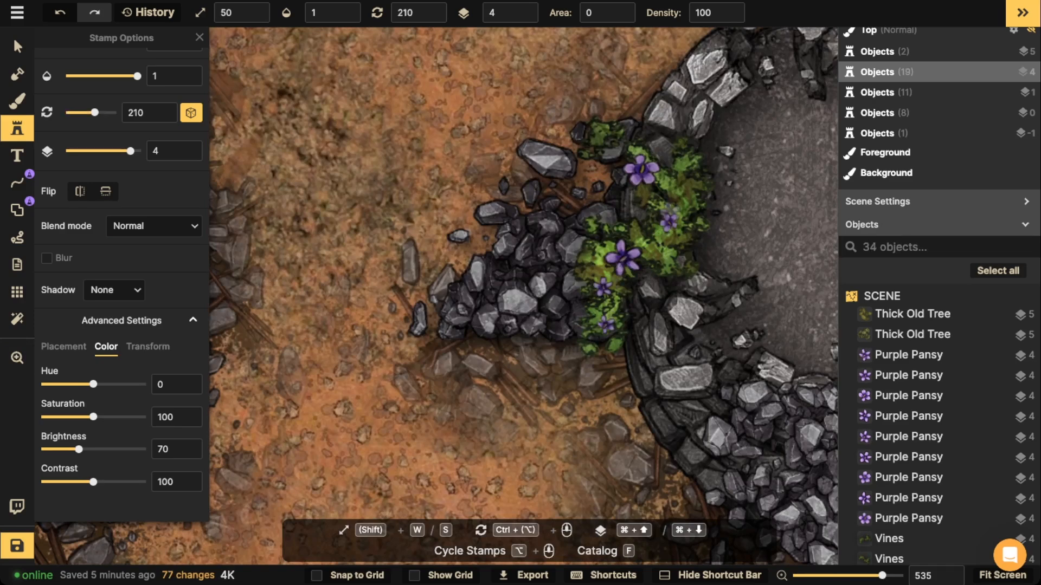
left_click(677, 176)
scroll(477, 33, "down", 2)
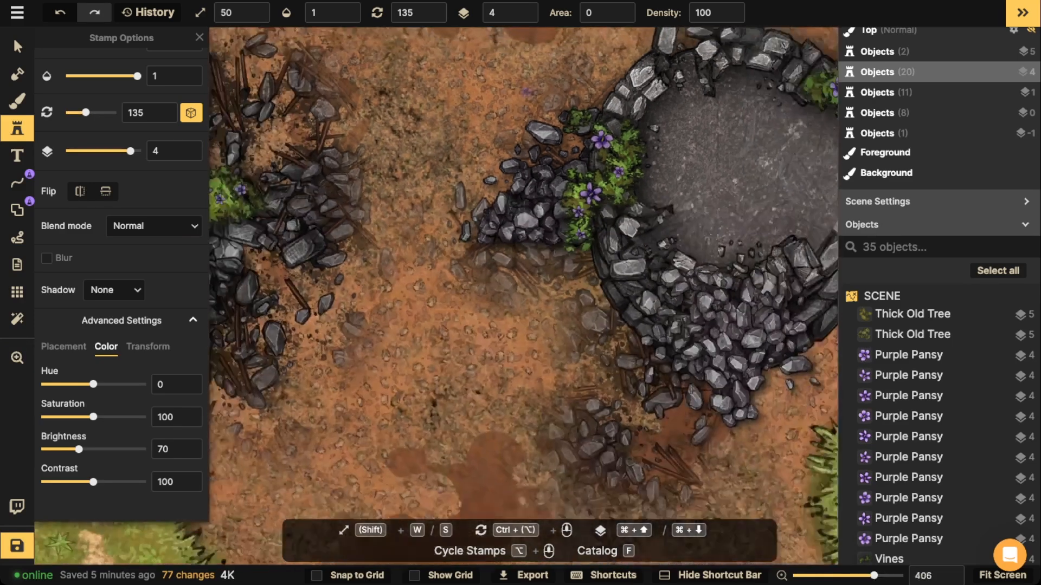
Examine the rubble pile, the tower and the surrounding path and forest at overview zoom
scroll(536, 65, "down", 2)
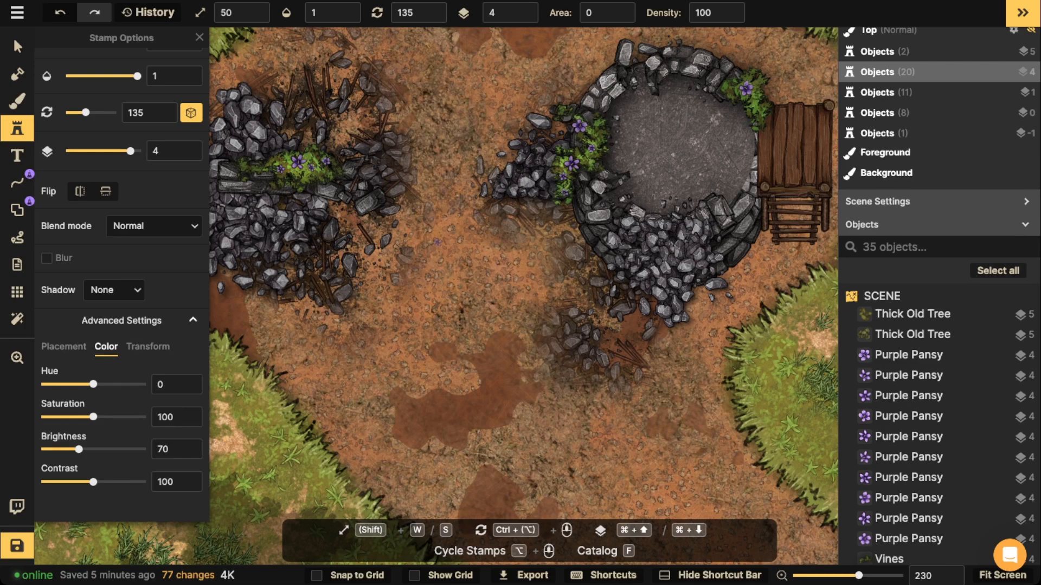
scroll(599, 196, "down", 5)
left_click_drag(599, 196, 532, 252)
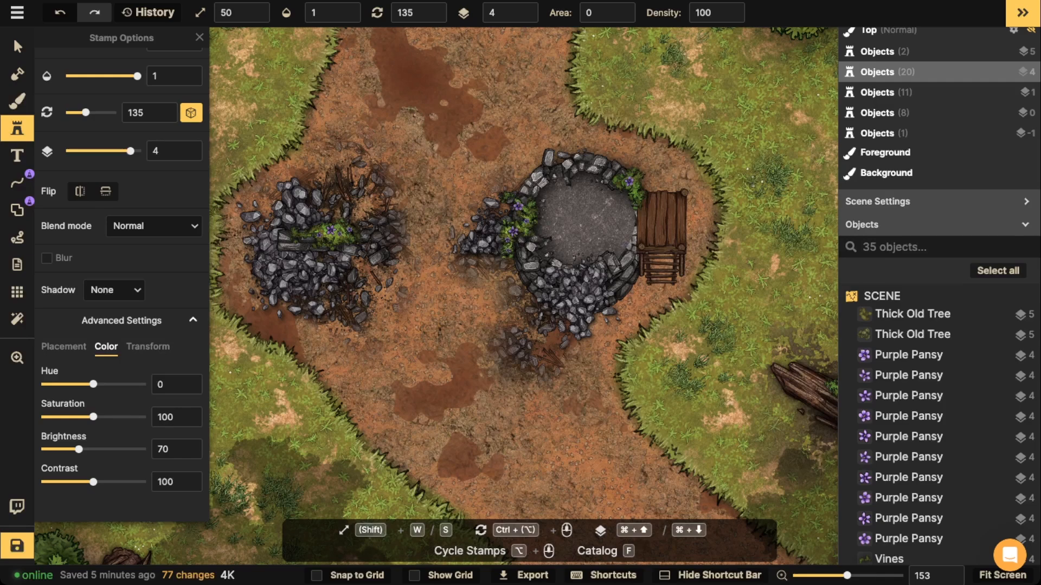
key("space")
left_click_drag(393, 298, 391, 271)
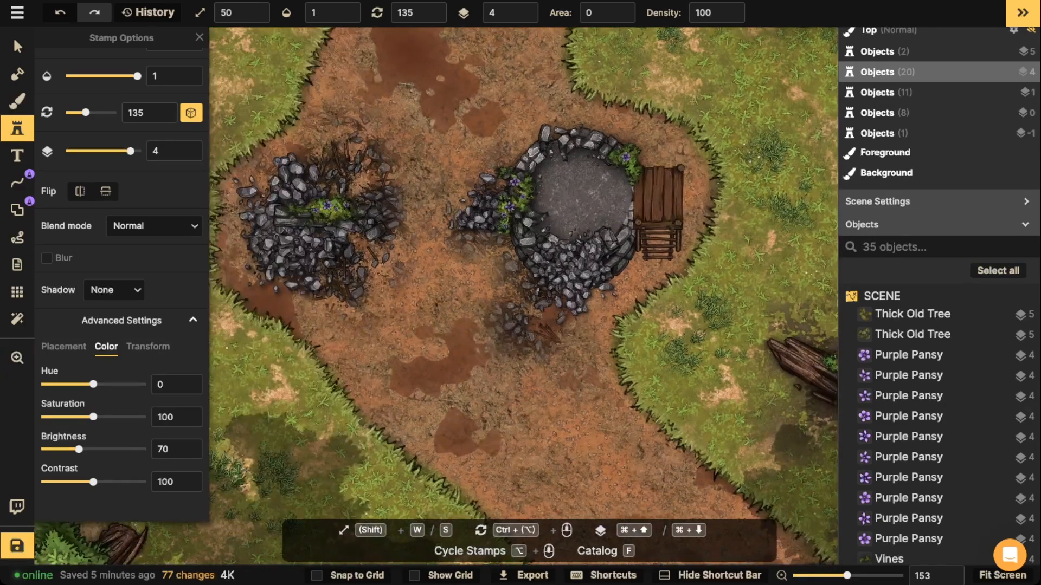
scroll(387, 271, "down", 2)
scroll(575, 179, "down", 3)
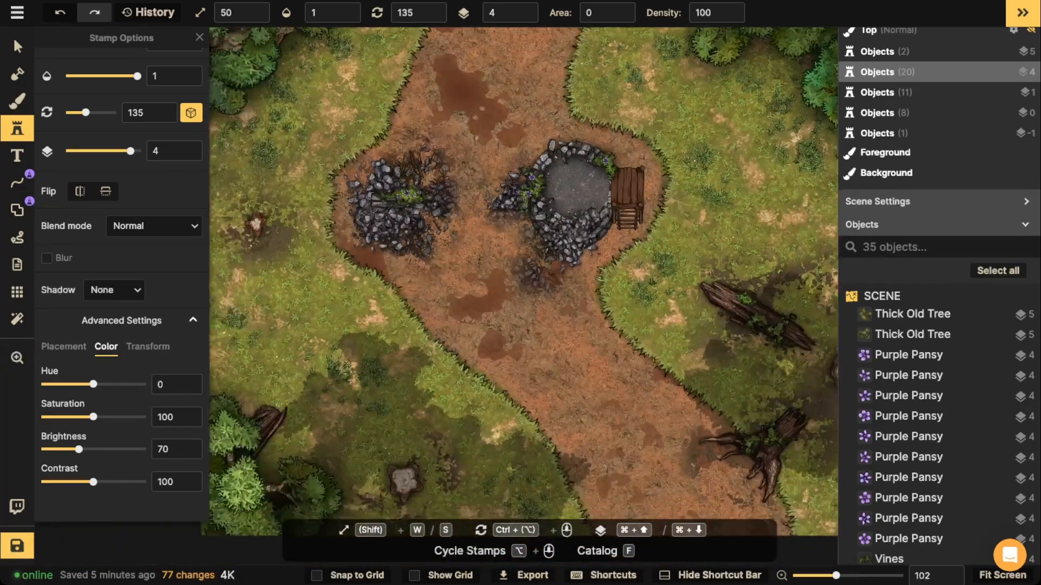
scroll(542, 288, "down", 1)
key("space")
left_click_drag(542, 287, 506, 369)
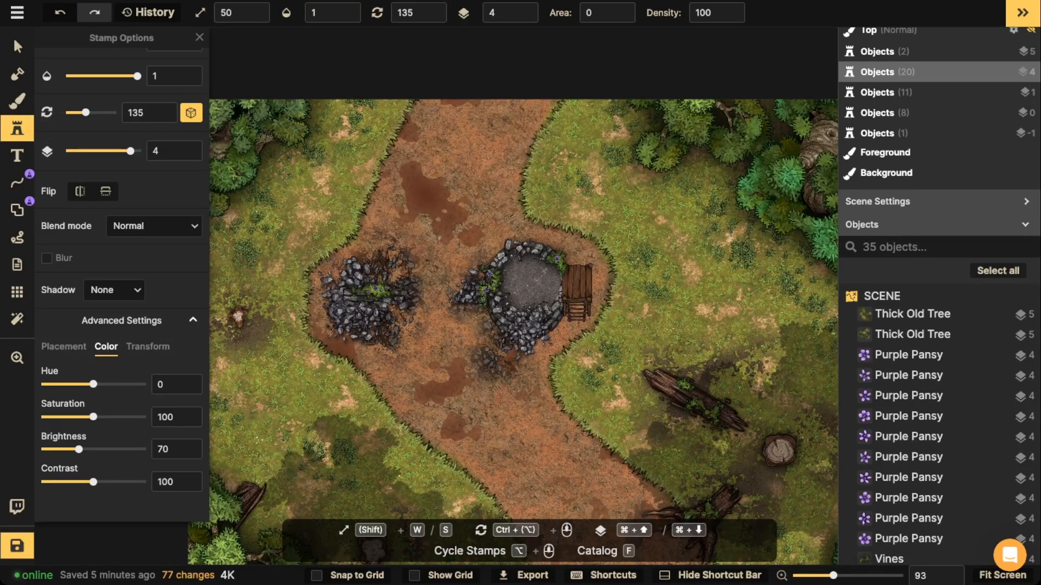
scroll(568, 272, "up", 1)
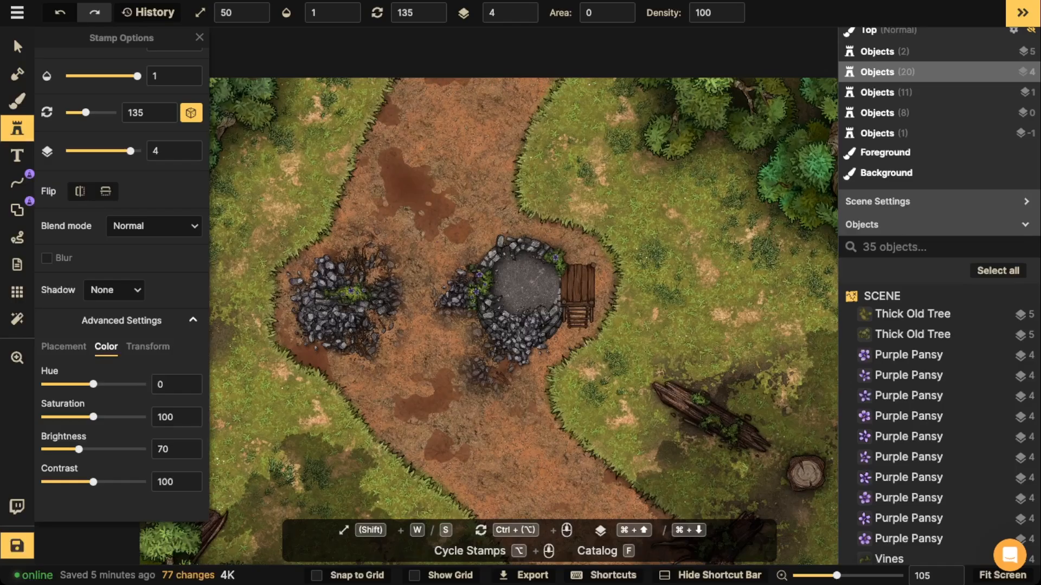
Search the stamp catalog for "rubble" and choose the wood rubble pile stamp
scroll(108, 216, "up", 5)
left_click(82, 99)
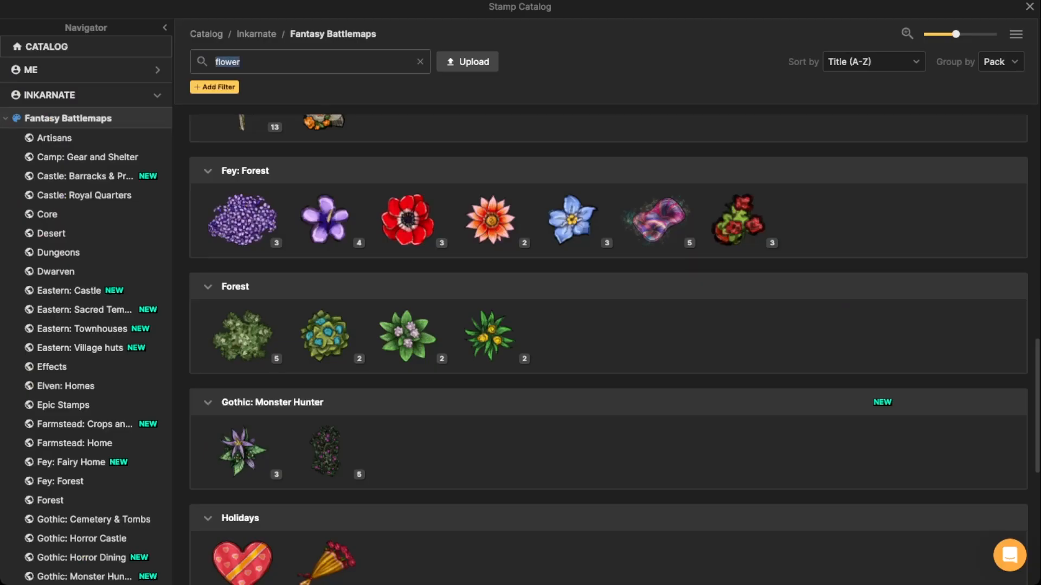
type("rubb")
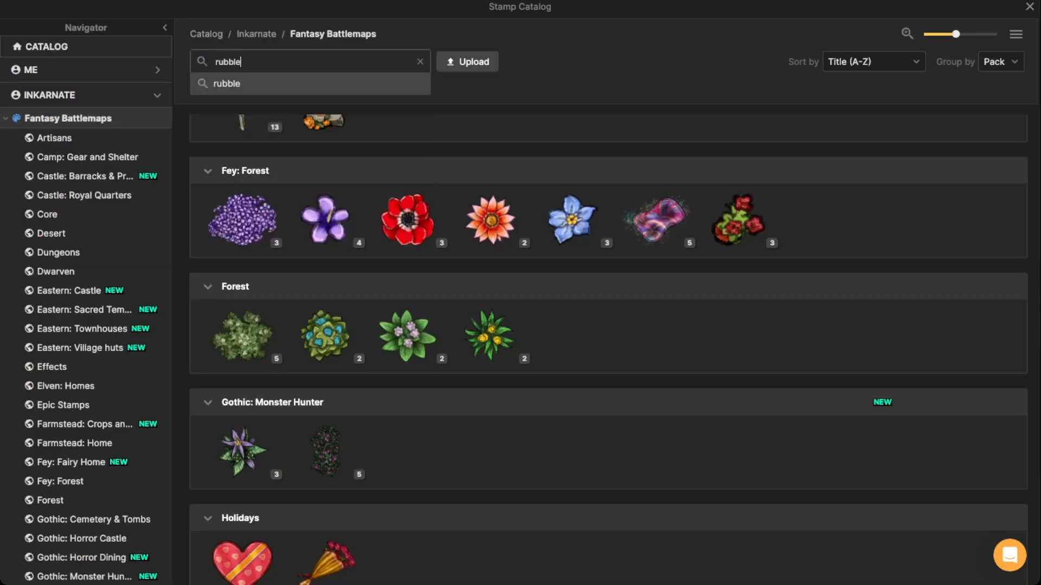
type("le")
key("Return")
scroll(242, 177, "down", 7)
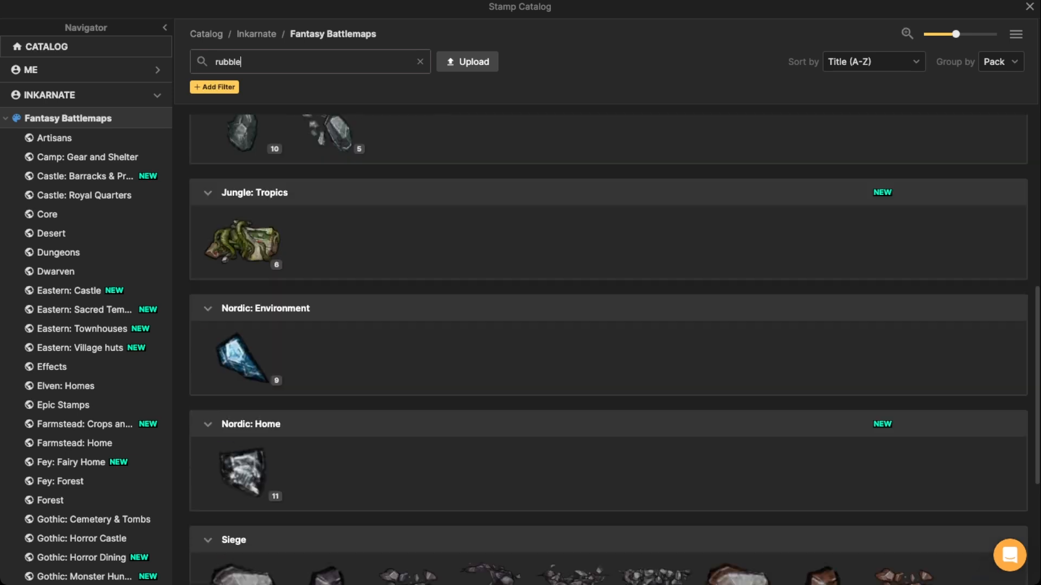
scroll(488, 353, "down", 4)
left_click(739, 417)
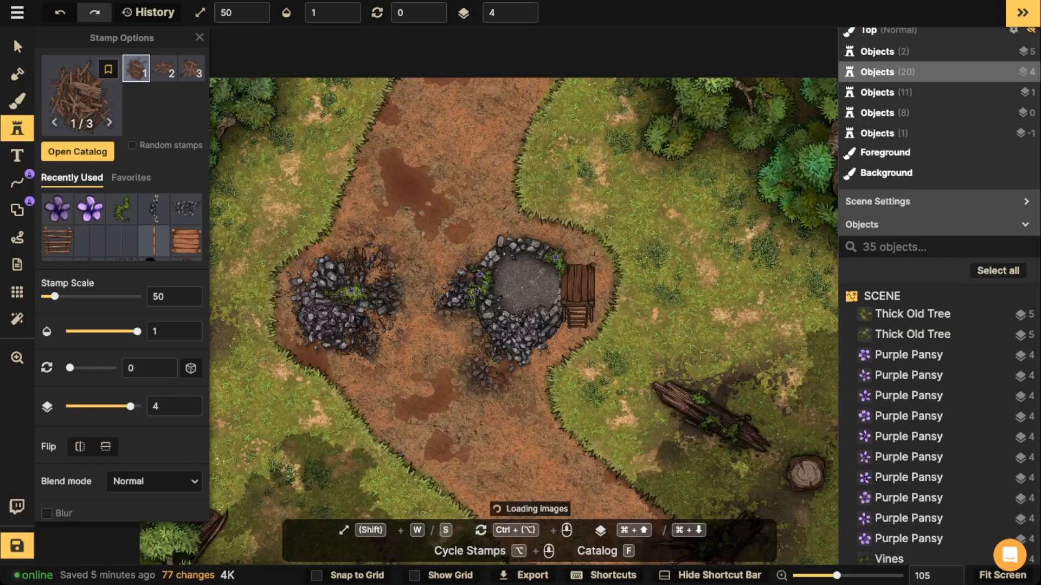
Place the third wood rubble pile variant at scale 70 beside the tower's collapsed lower-left wall
scroll(445, 136, "up", 3)
key("w")
key("w")
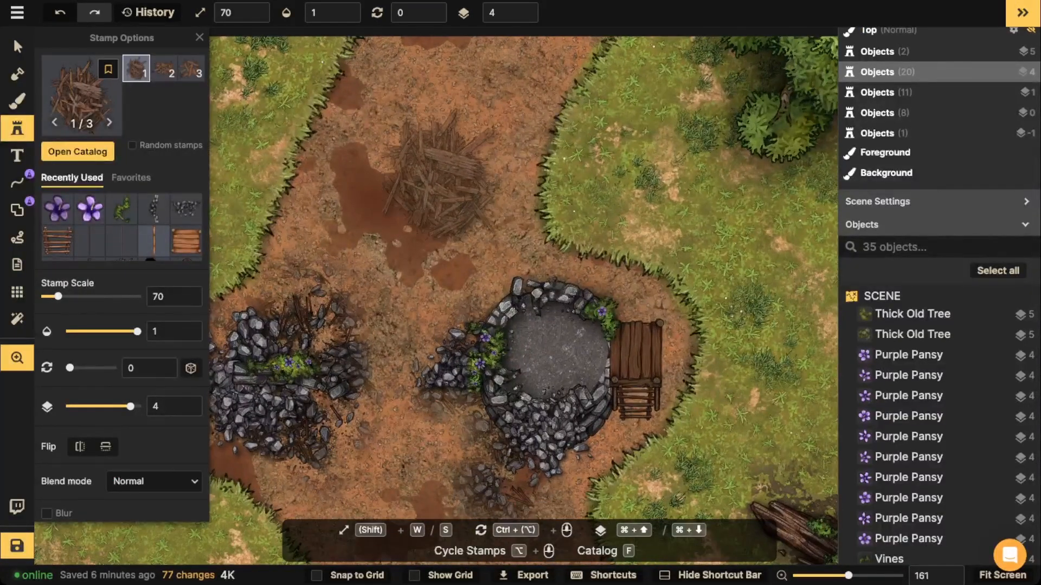
left_click_drag(442, 176, 458, 113)
left_click(191, 69)
scroll(518, 380, "up", 2)
scroll(518, 380, "up", 2)
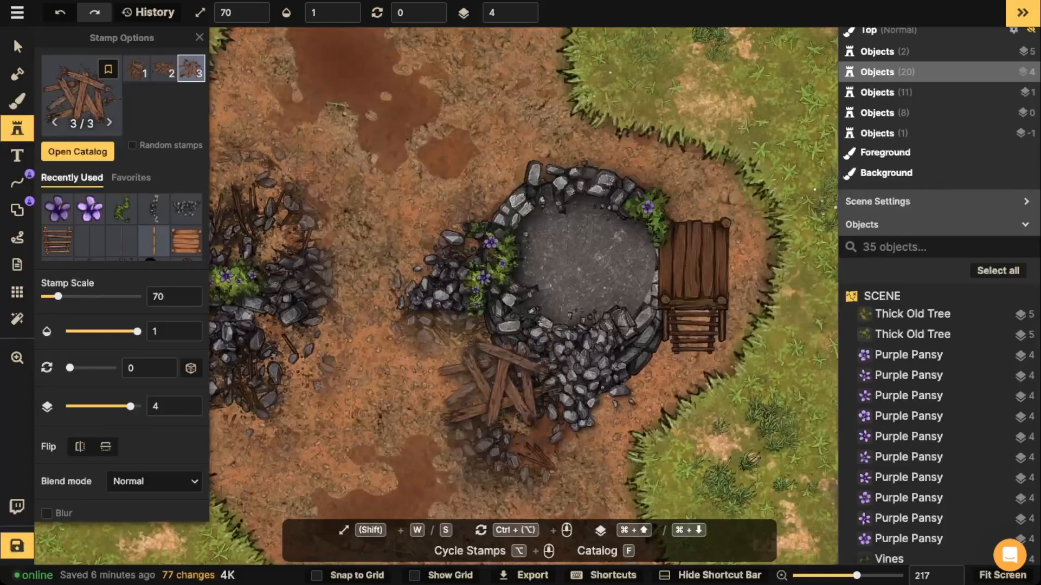
left_click(517, 378)
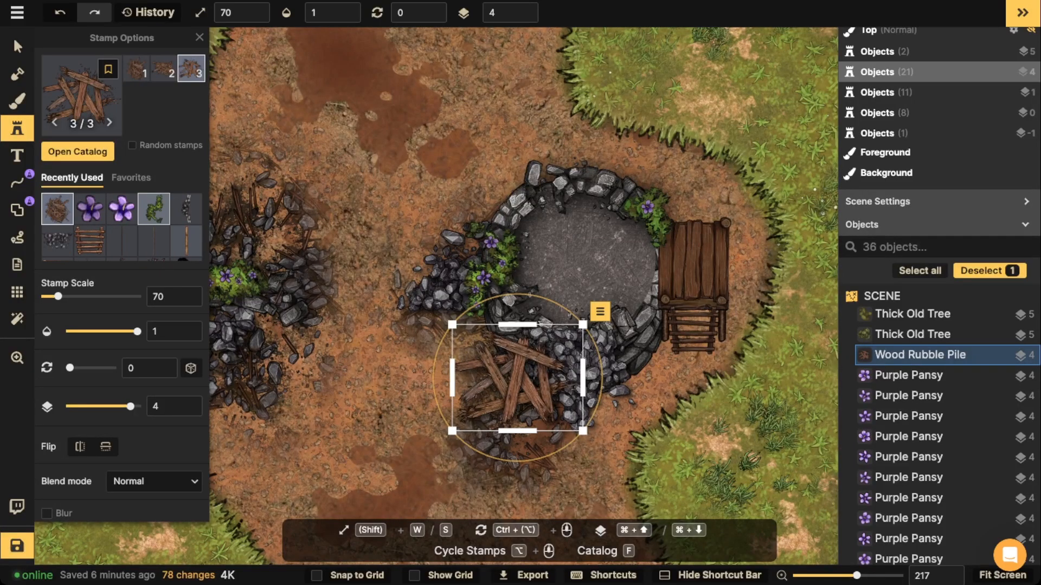
Set the placed wood rubble pile's brightness to 68
left_click(18, 46)
left_click_drag(94, 484, 77, 484)
left_click(434, 228)
scroll(434, 228, "down", 5)
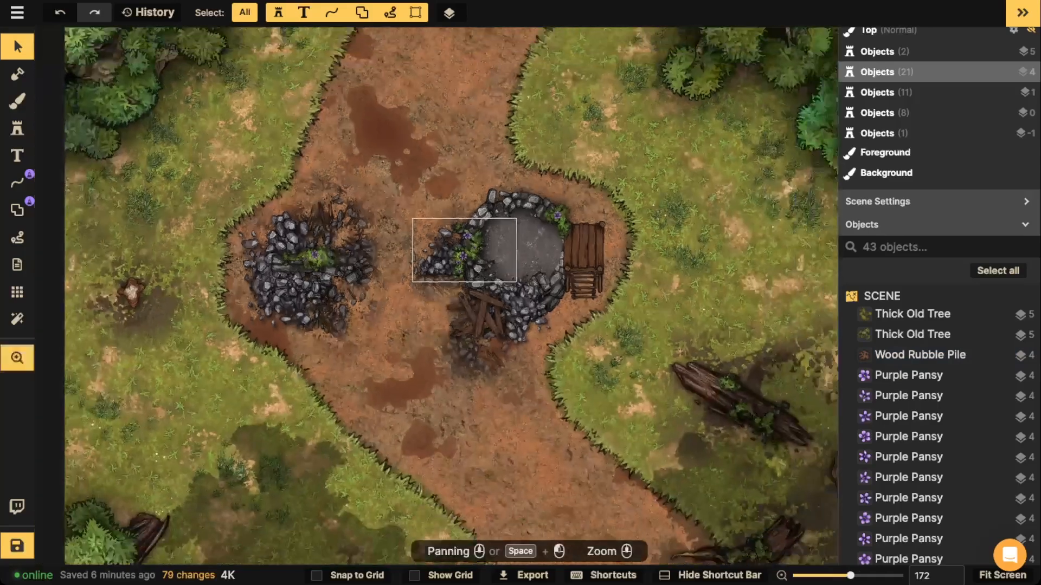
left_click_drag(434, 228, 447, 181)
scroll(484, 277, "up", 3)
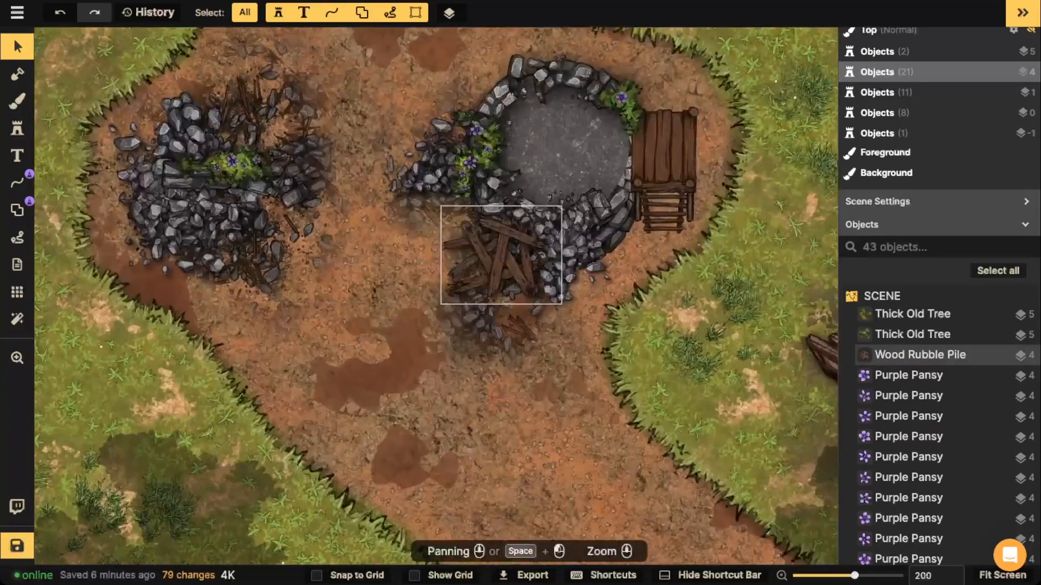
left_click(502, 255)
scroll(493, 273, "up", 1)
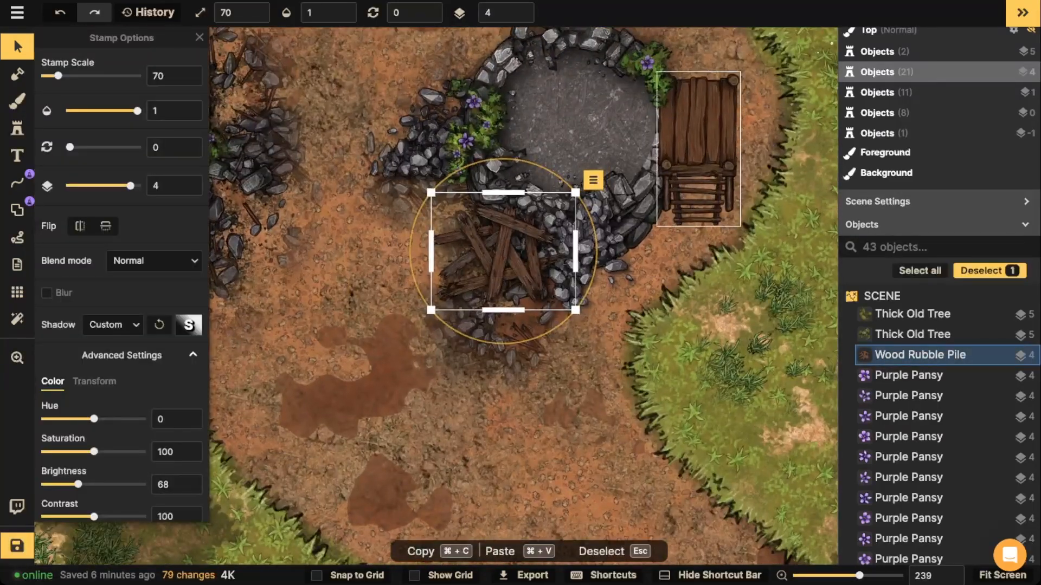
Enter the wooden platform group beside the tower and select its ladder
left_click(698, 142)
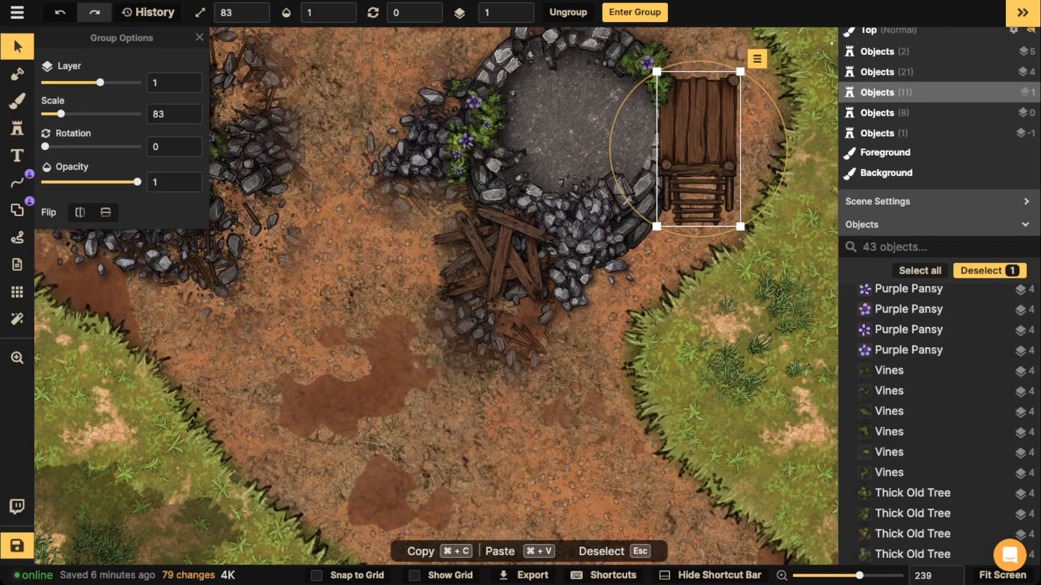
scroll(697, 117, "up", 1)
double_click(699, 211)
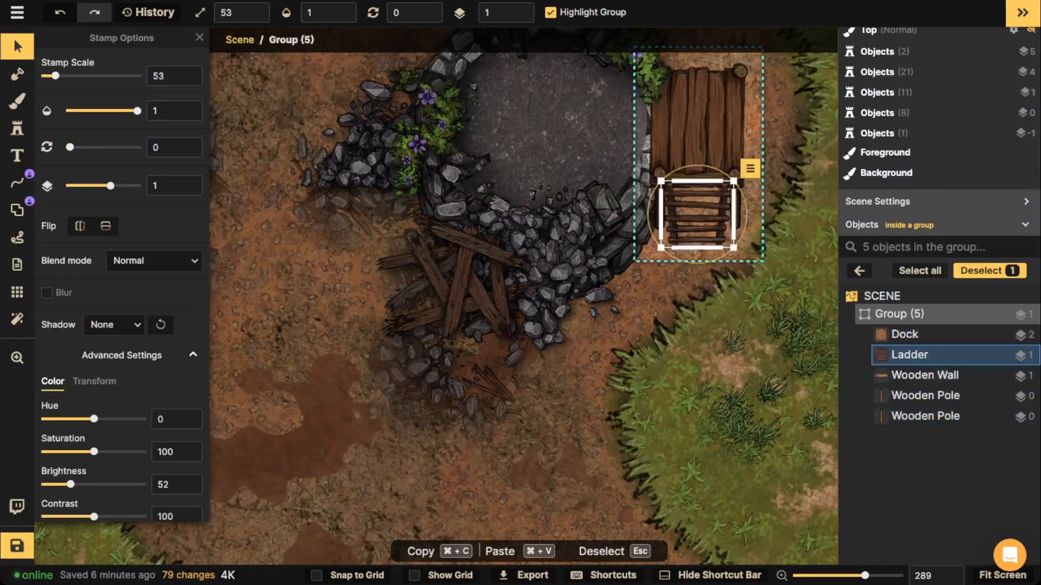
Try moving the ladder away from the dock onto the grass and undo the move
left_click_drag(698, 211, 800, 364)
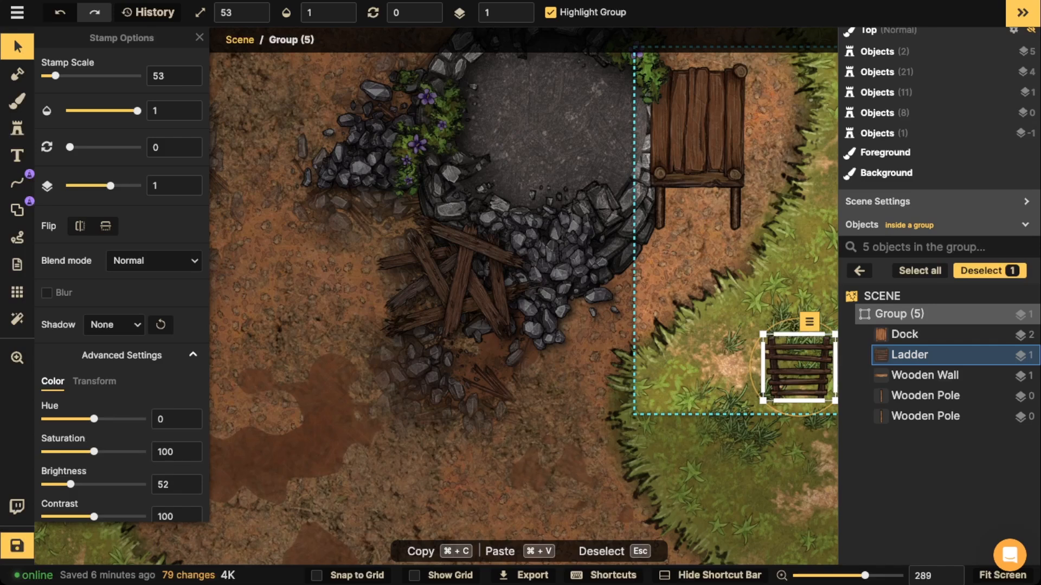
key("super+z")
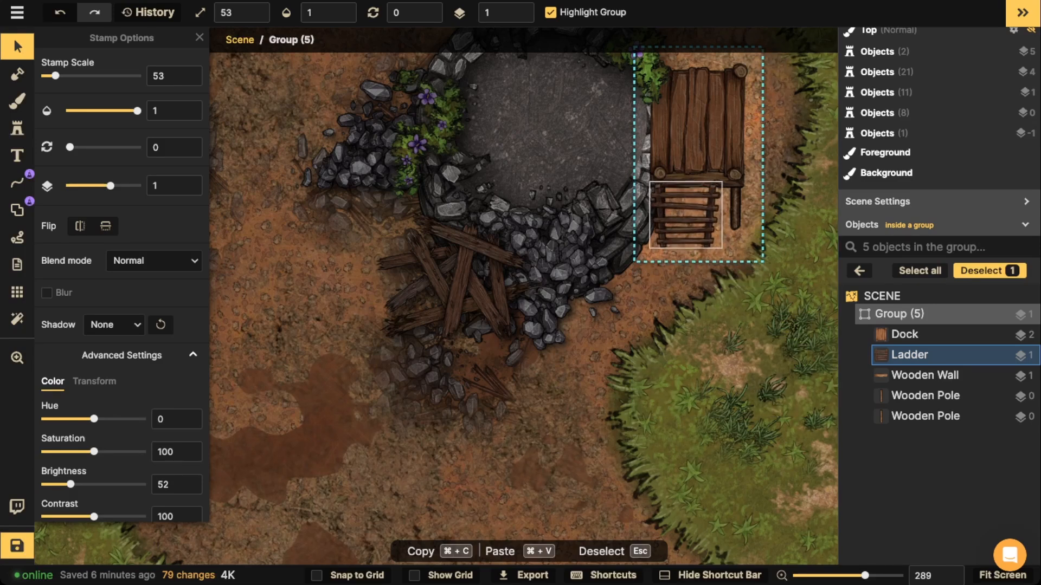
key("super+shift+z")
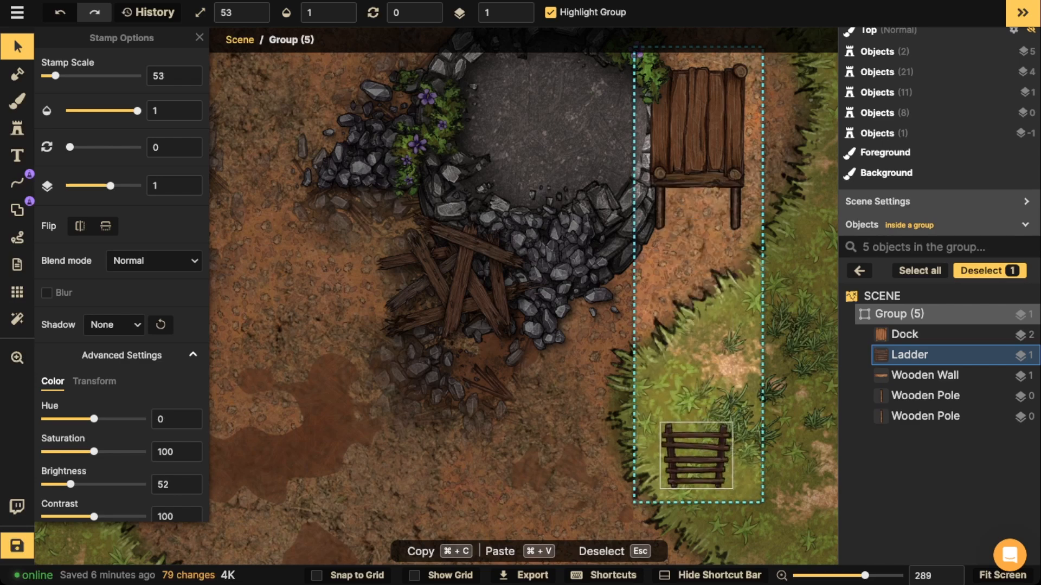
key("super+z")
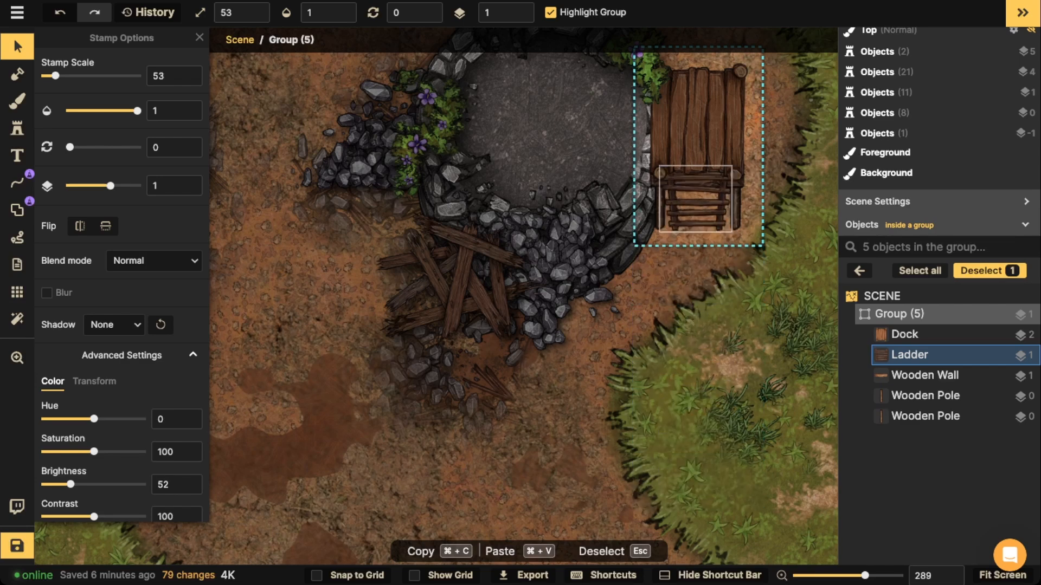
Reposition the ladder slightly closer to the dock between its poles and leave the group
key("Left")
key("Left")
key("Left")
key("Left")
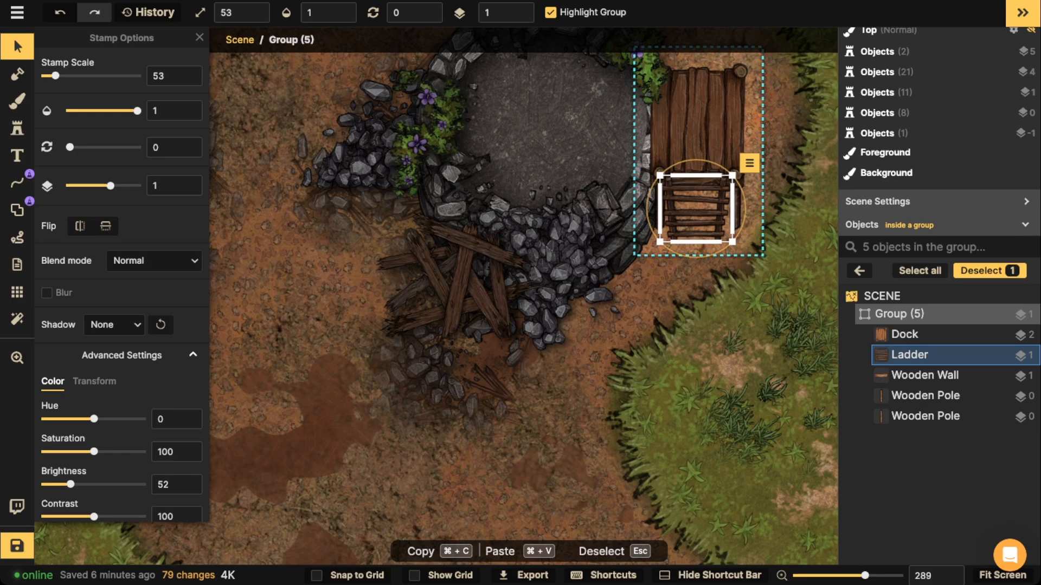
key("space")
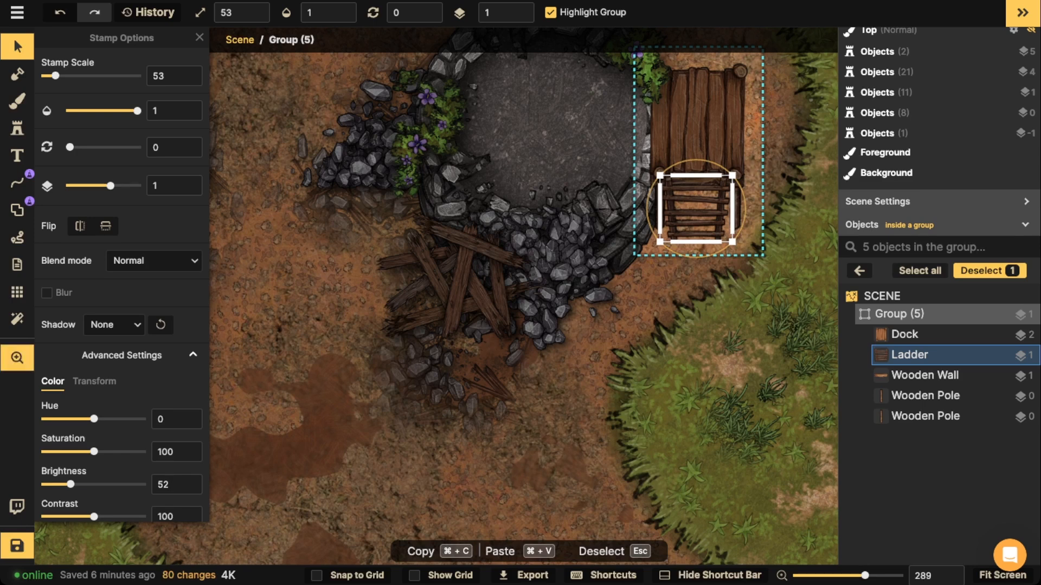
left_click_drag(542, 244, 545, 340)
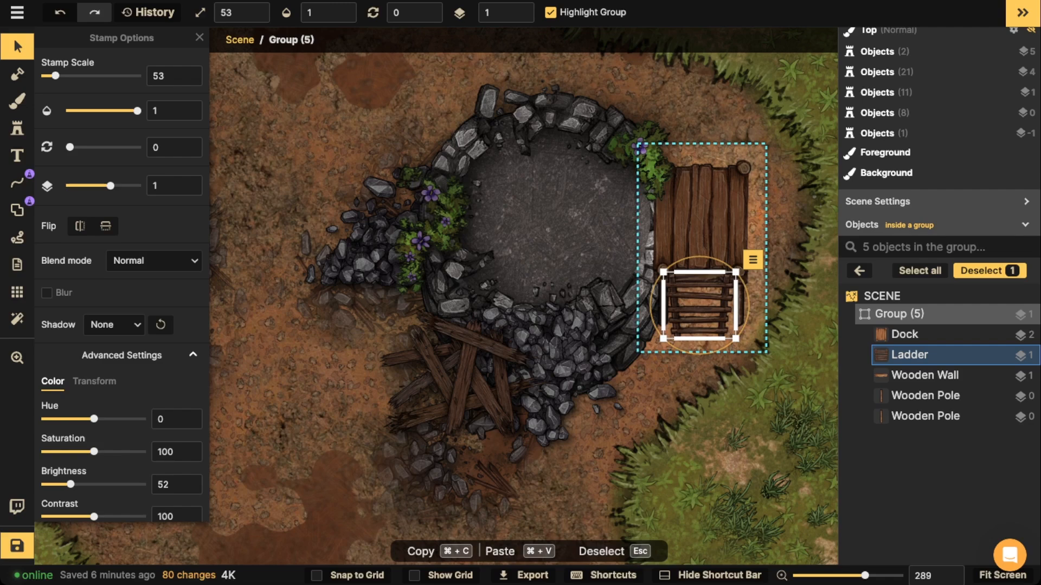
key("Escape")
scroll(466, 249, "down", 3)
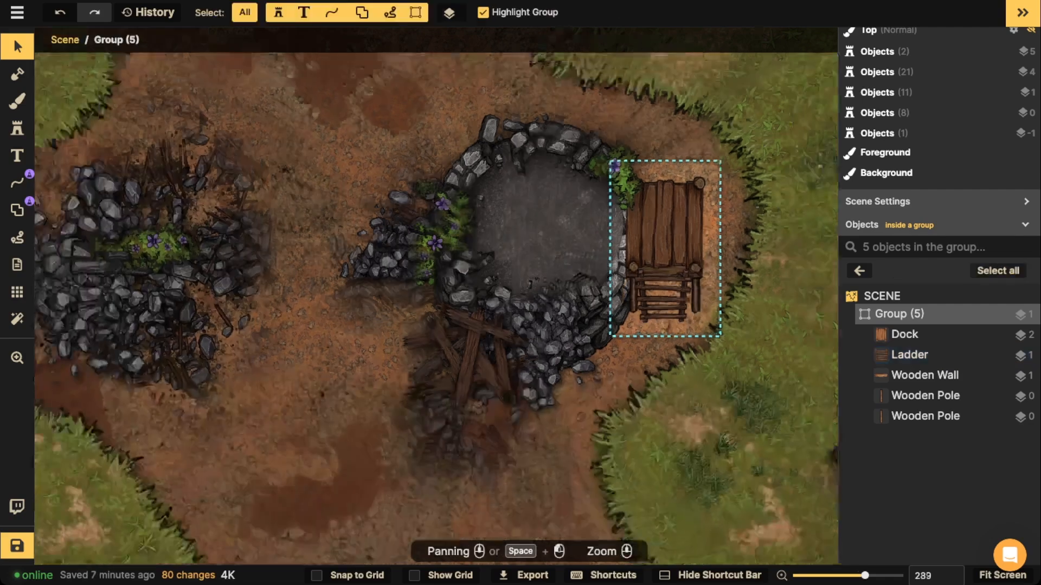
left_click_drag(464, 257, 672, 252)
key("Escape")
Examine the rubble pile up close and the overall map composition with the tower, path and forest
scroll(563, 252, "down", 2)
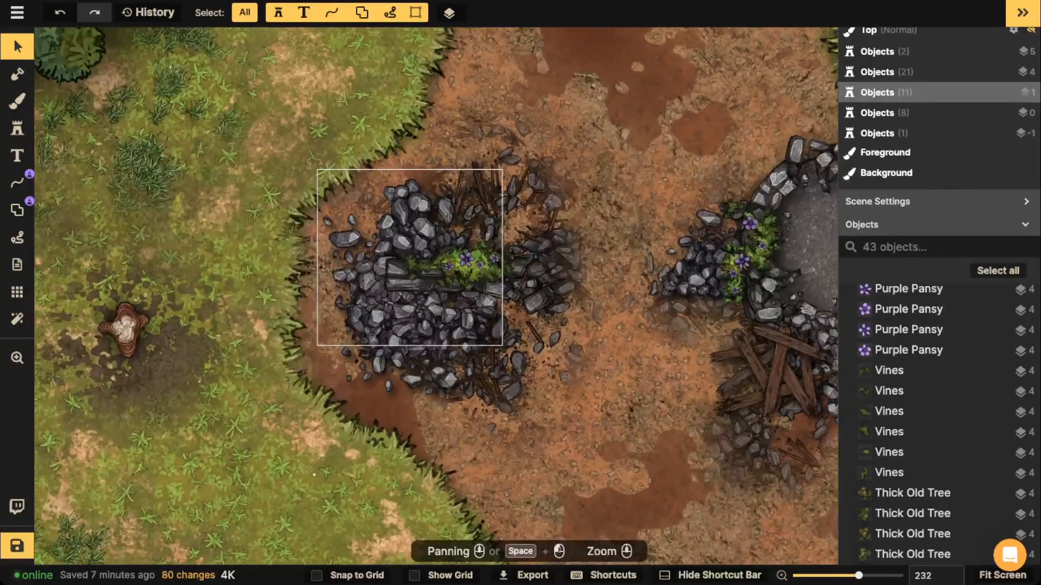
scroll(440, 228, "up", 3)
left_click_drag(534, 274, 431, 257)
scroll(432, 257, "down", 3)
scroll(450, 254, "down", 6)
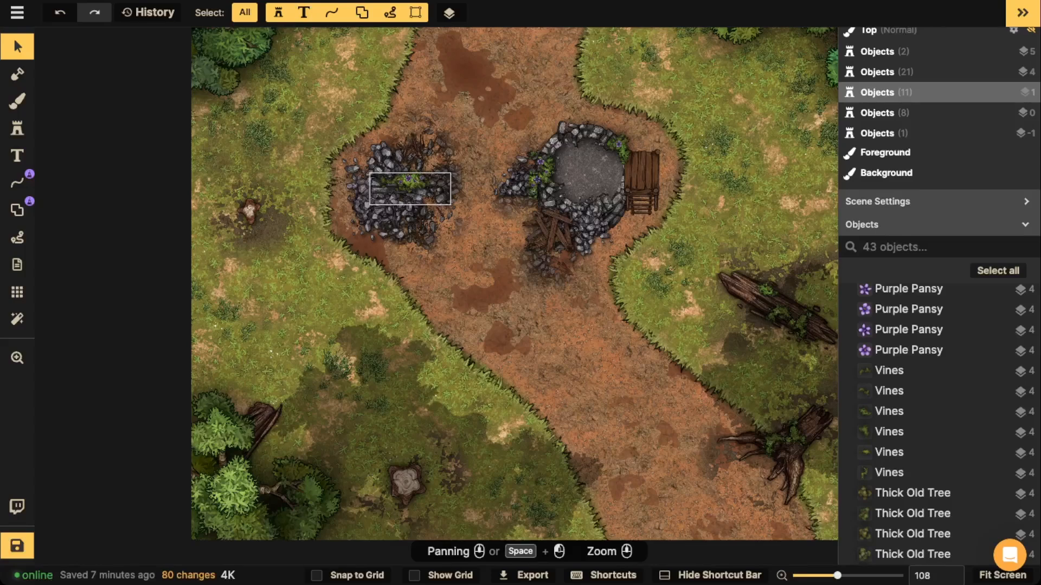
scroll(421, 206, "down", 1)
left_click_drag(450, 228, 427, 365)
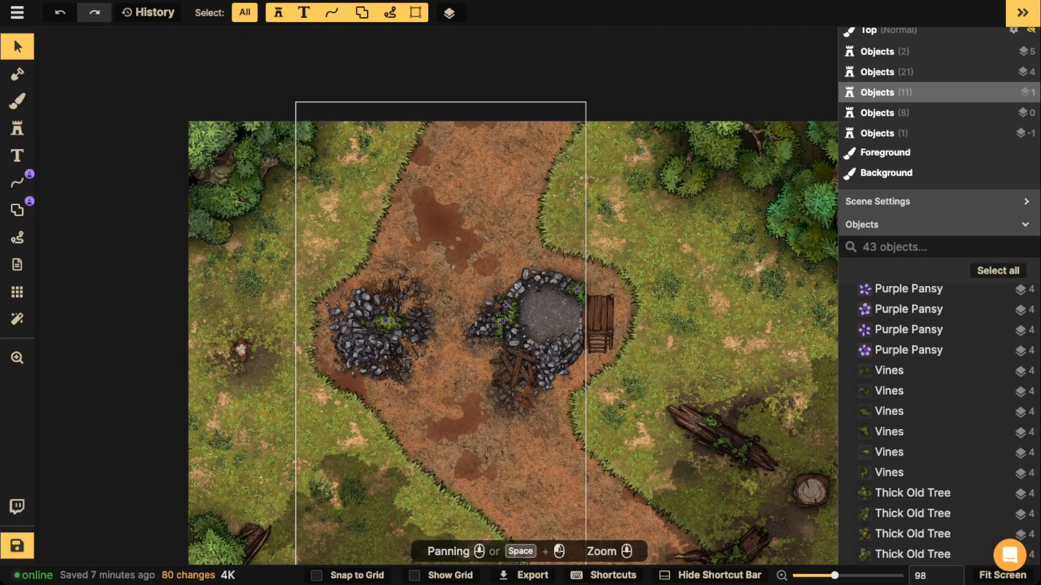
scroll(564, 263, "down", 2)
left_click_drag(564, 263, 505, 175)
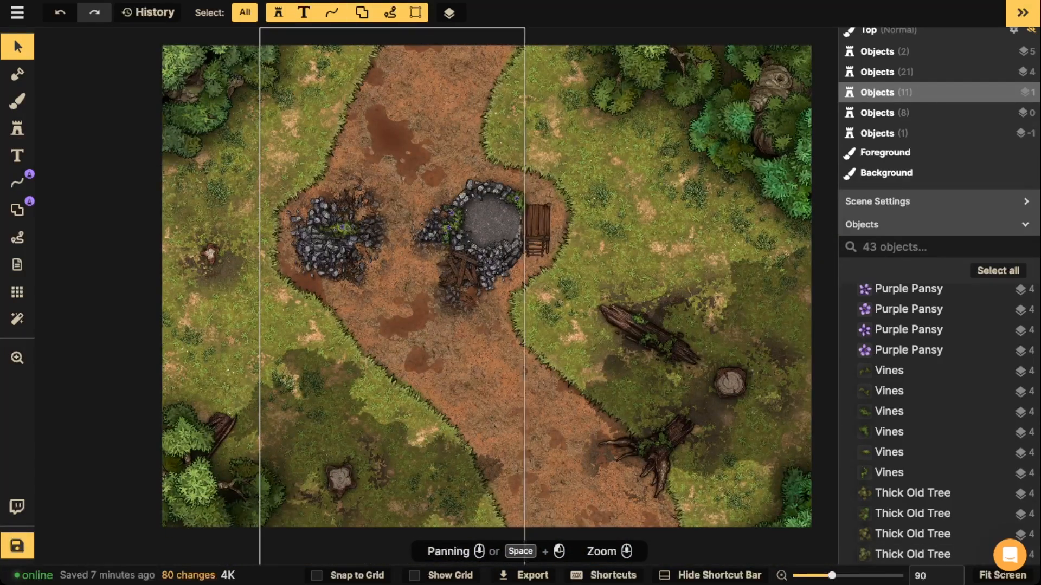
scroll(437, 271, "down", 1)
left_click_drag(437, 271, 493, 253)
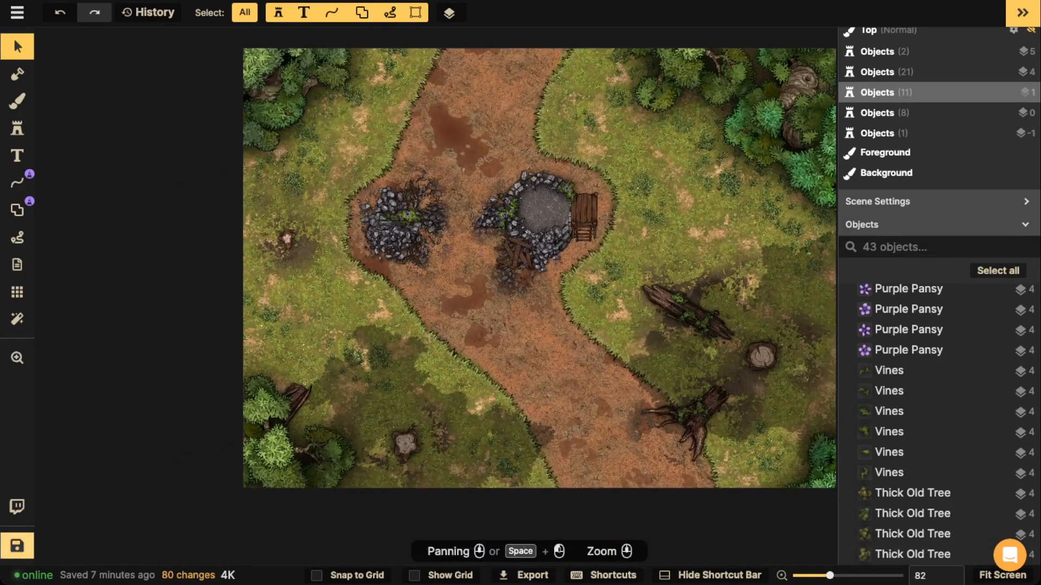
Save the map
left_click(18, 546)
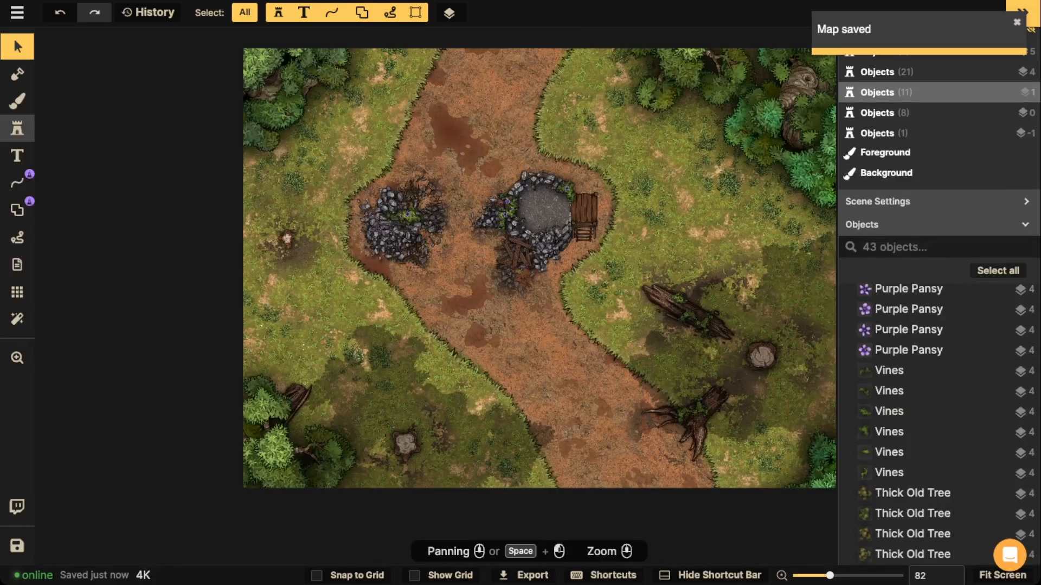
Choose the leafy sixth variant of the recently used tree stamp for a fallen tree
left_click(18, 129)
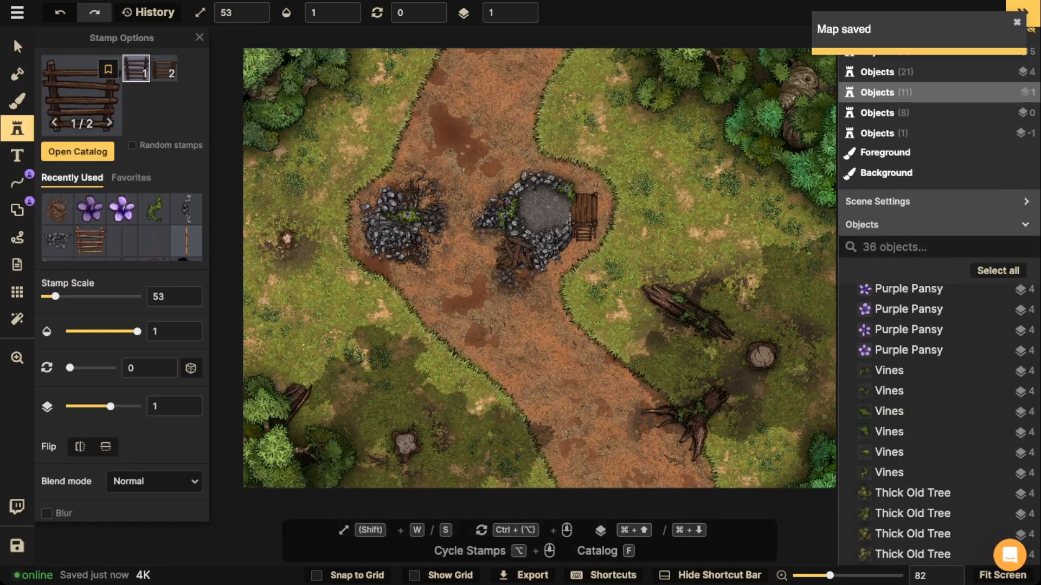
scroll(122, 241, "down", 1)
left_click(90, 246)
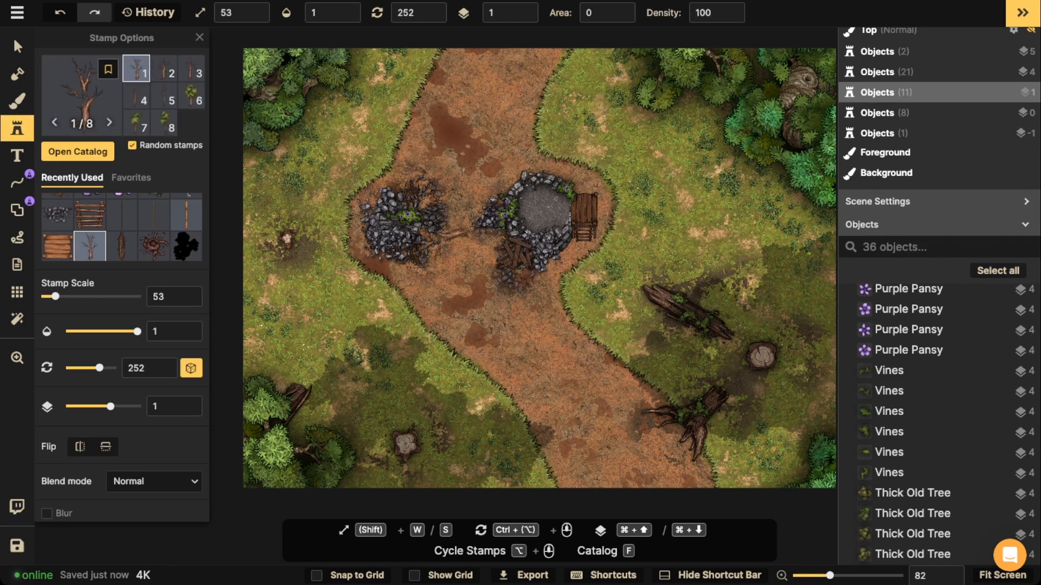
scroll(122, 271, "down", 5)
scroll(122, 271, "up", 5)
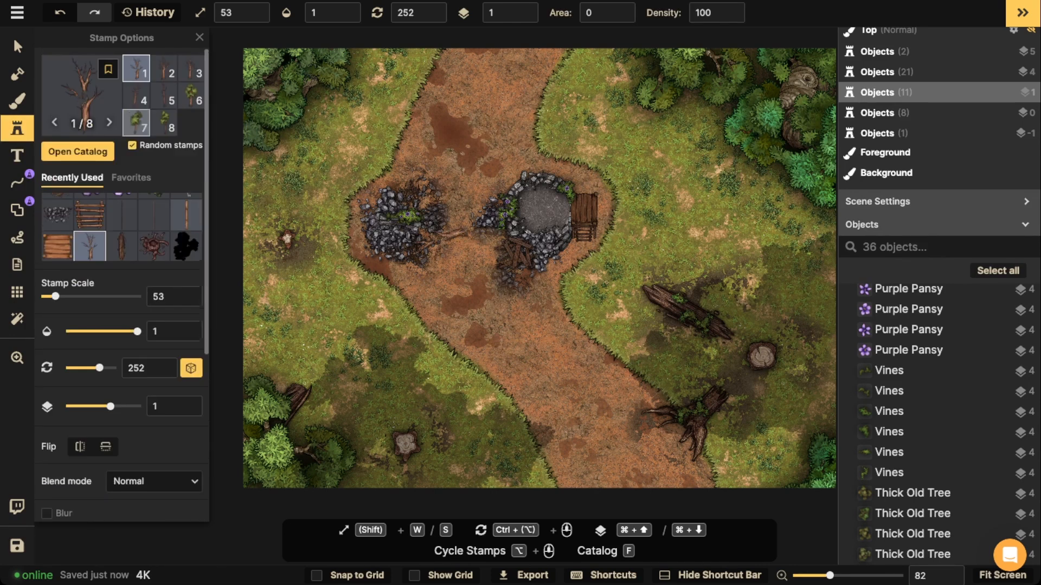
left_click(191, 96)
Set the leafy tree stamp to scale 93 and rotate it to 42 degrees
key("w")
key("w")
key("w")
key("w")
key("w")
key("w")
key("w")
key("space")
left_click_drag(428, 124, 439, 149)
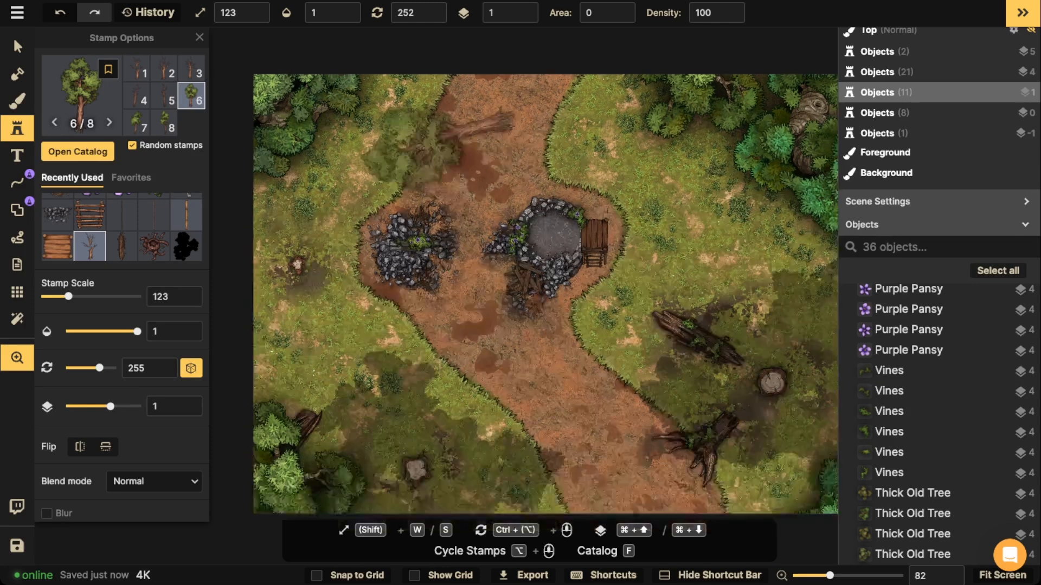
scroll(488, 135, "down", 10, "ctrl")
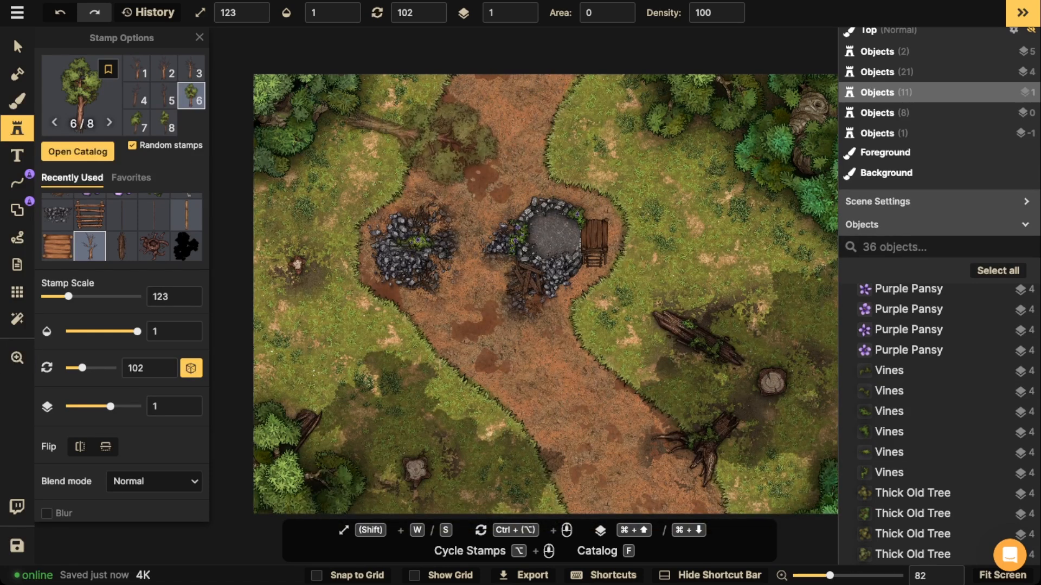
scroll(434, 271, "up", 1, "ctrl")
scroll(440, 364, "down", 5, "ctrl")
scroll(442, 374, "up", 1, "ctrl")
key("s")
key("s")
key("s")
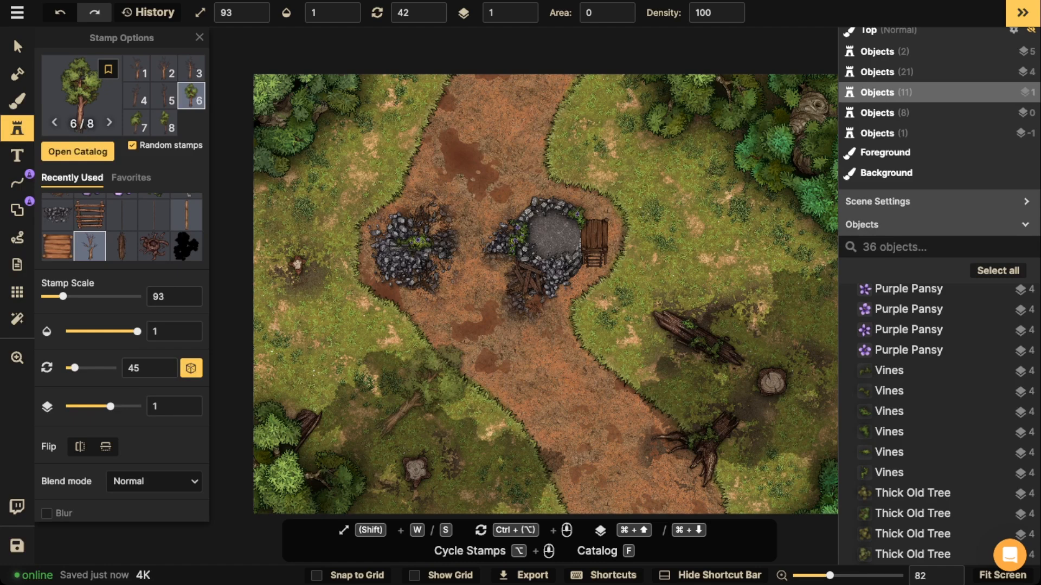
Place the fallen leafy tree at 42 degrees on the grassy path edge below the rubble pile
scroll(537, 233, "up", 5)
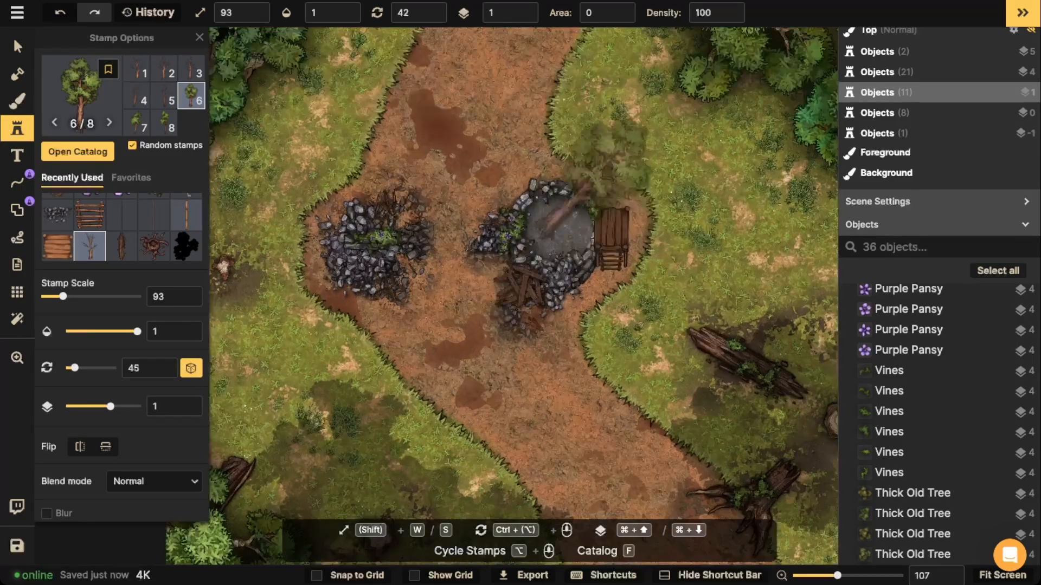
scroll(558, 222, "up", 5)
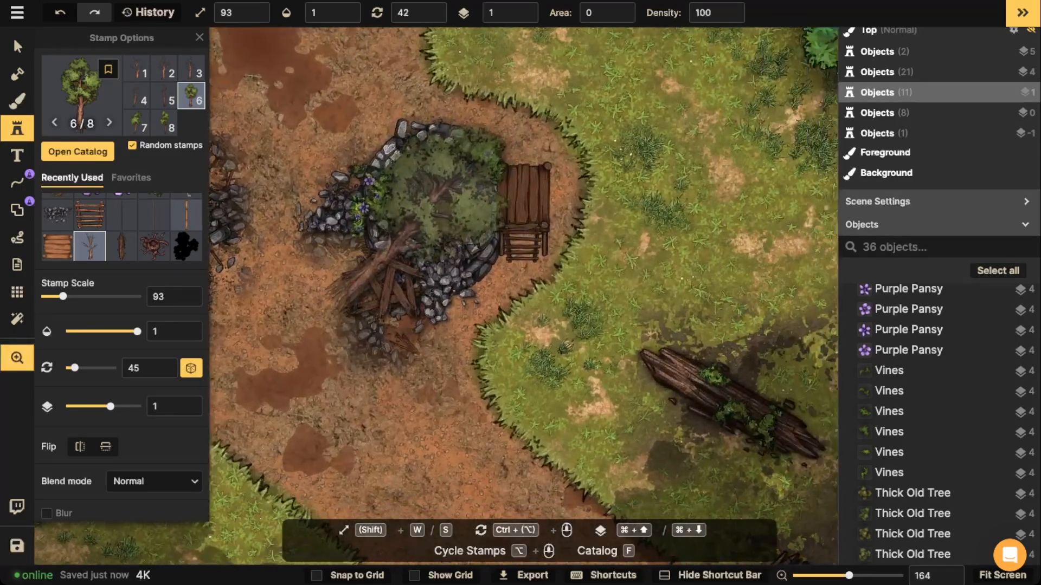
scroll(712, 379, "down", 7)
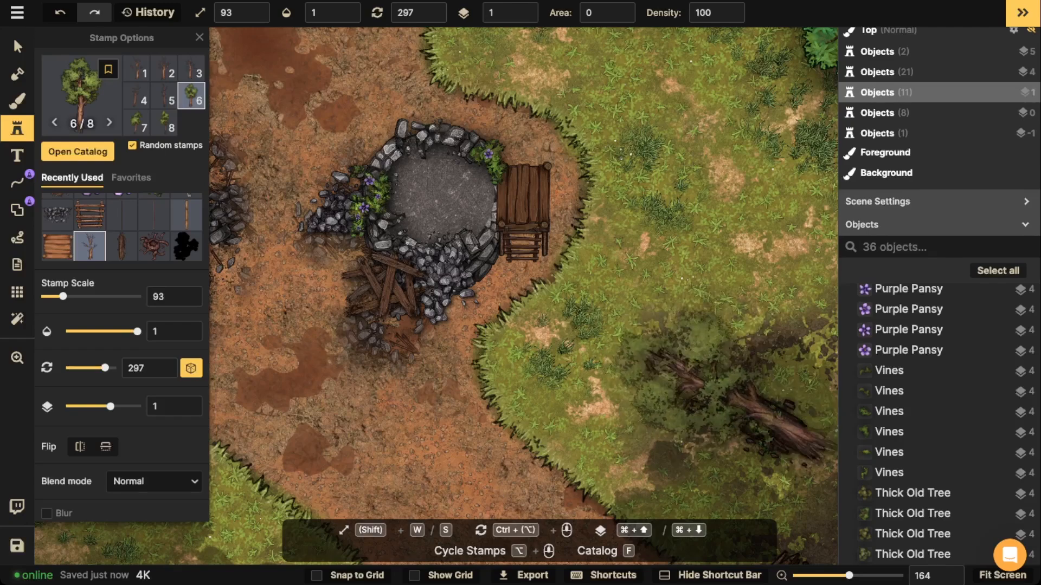
key("space")
left_click_drag(561, 355, 780, 221)
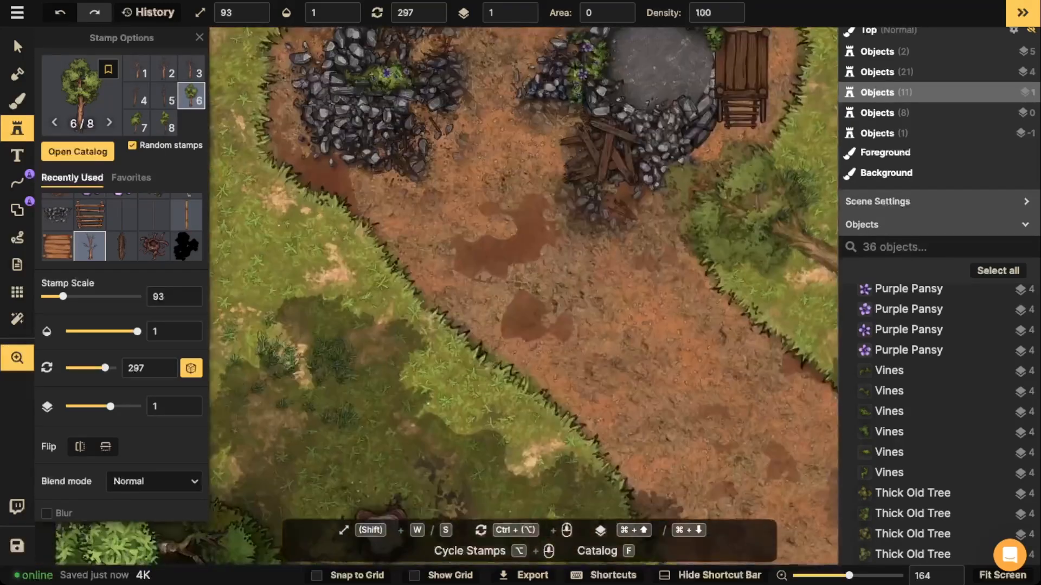
scroll(428, 355, "up", 7)
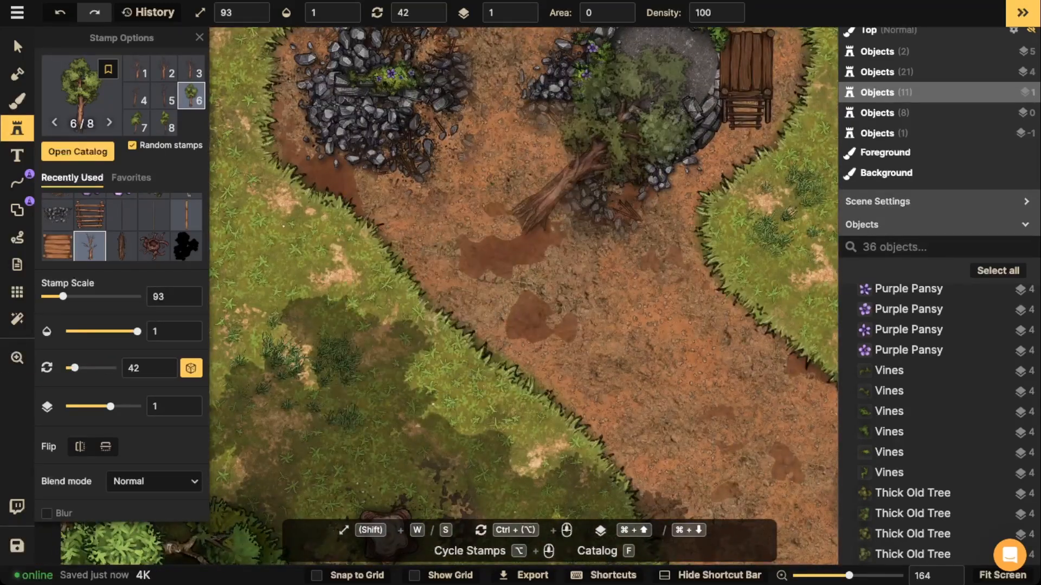
scroll(395, 325, "down", 7)
left_click(395, 325)
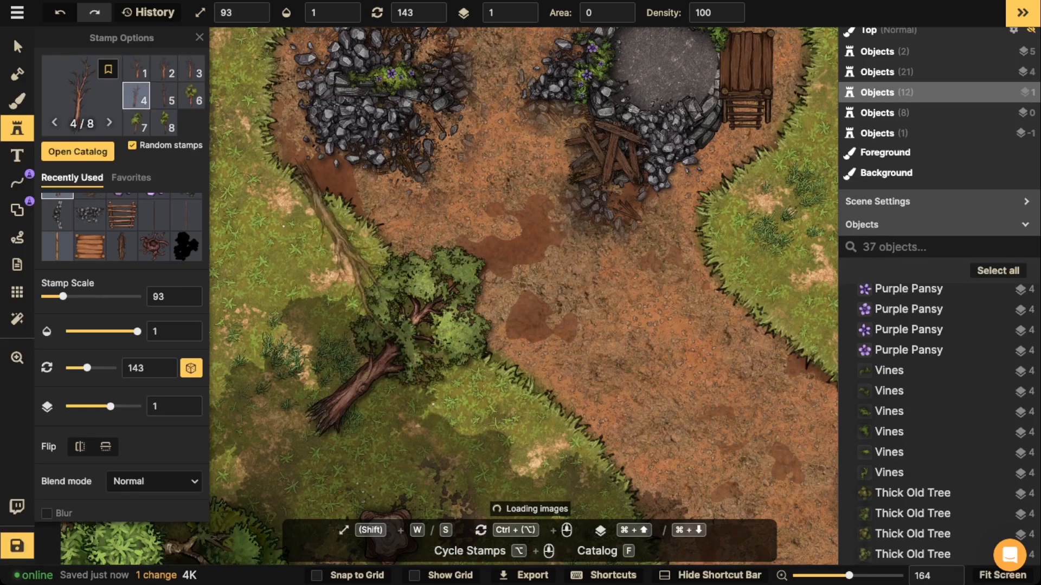
Move the fallen leafy tree slightly further down along the path edge and deselect it
scroll(524, 296, "down", 5)
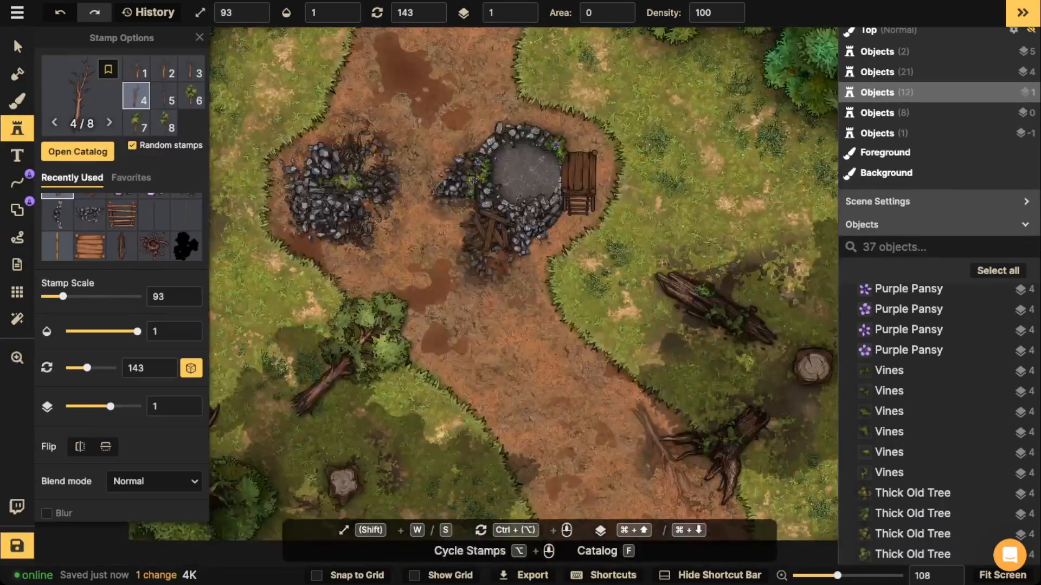
scroll(596, 380, "down", 2)
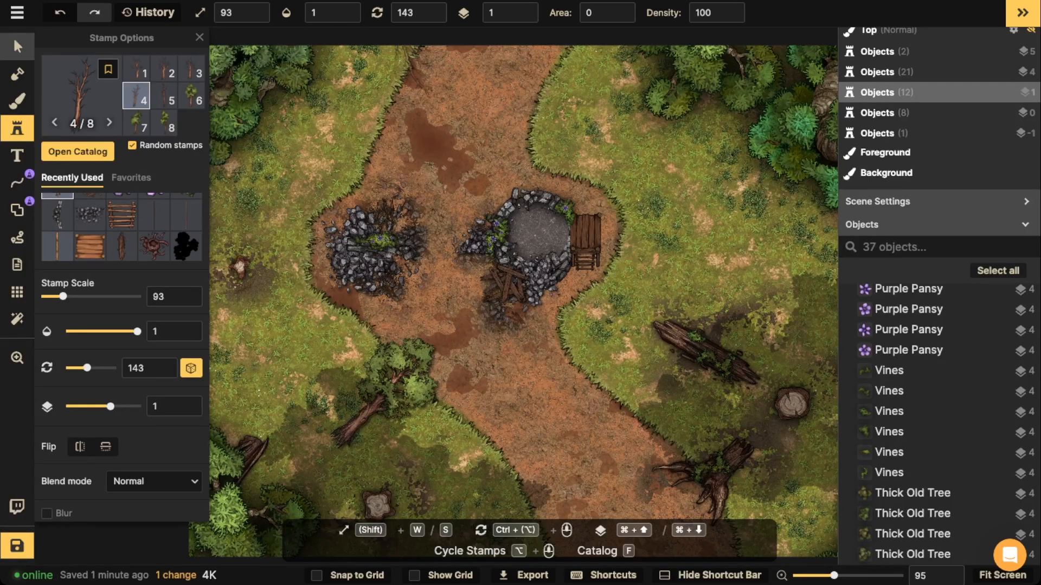
left_click(17, 47)
left_click_drag(385, 395, 393, 415)
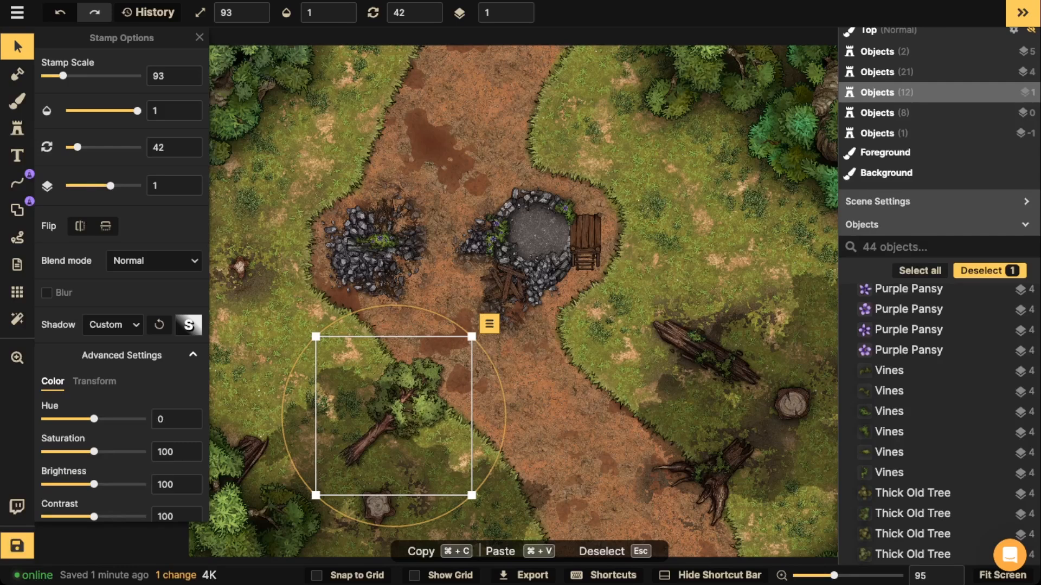
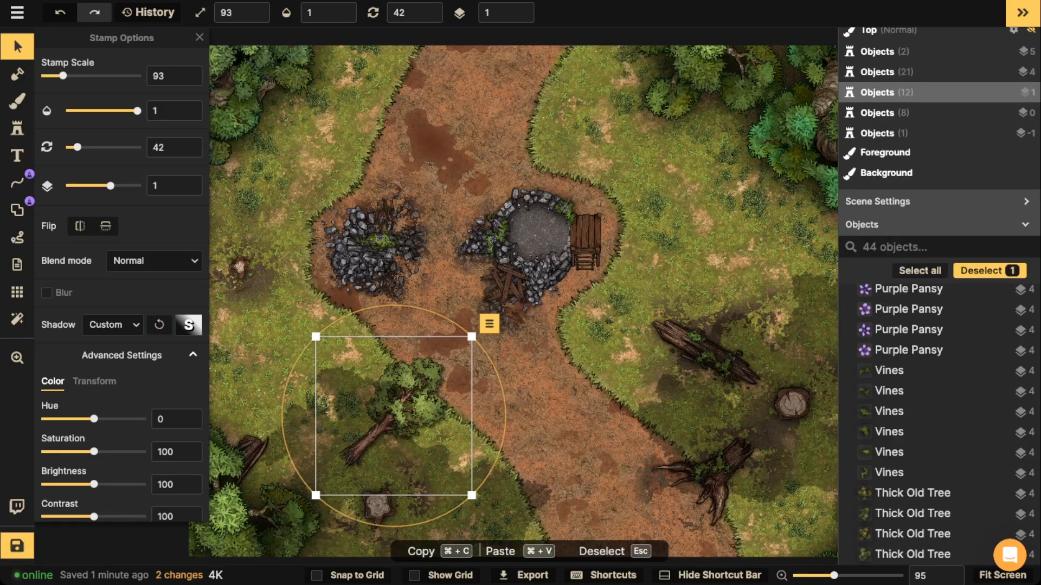
key("Escape")
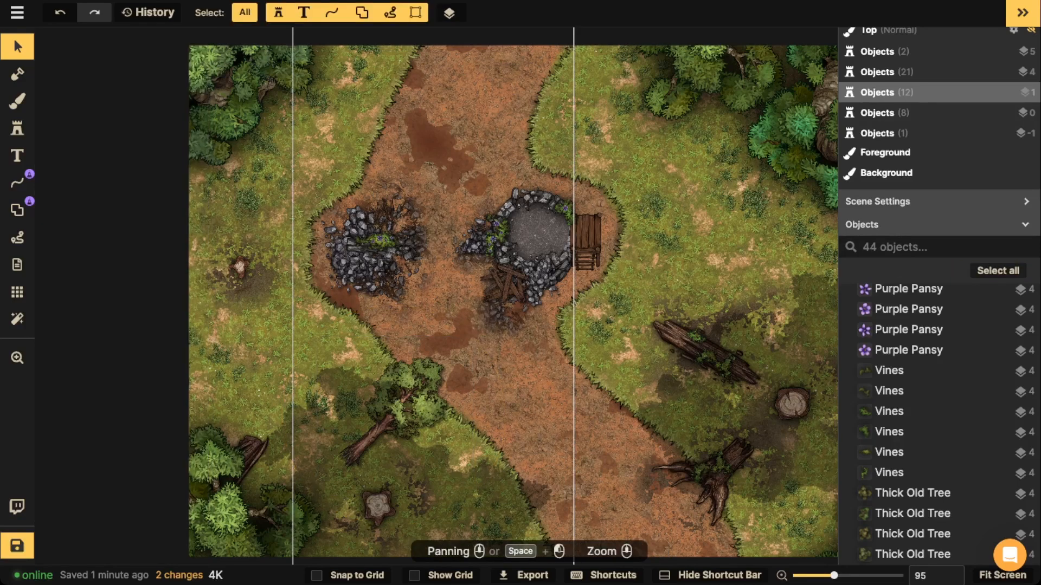
left_click_drag(412, 189, 415, 239)
left_click(17, 128)
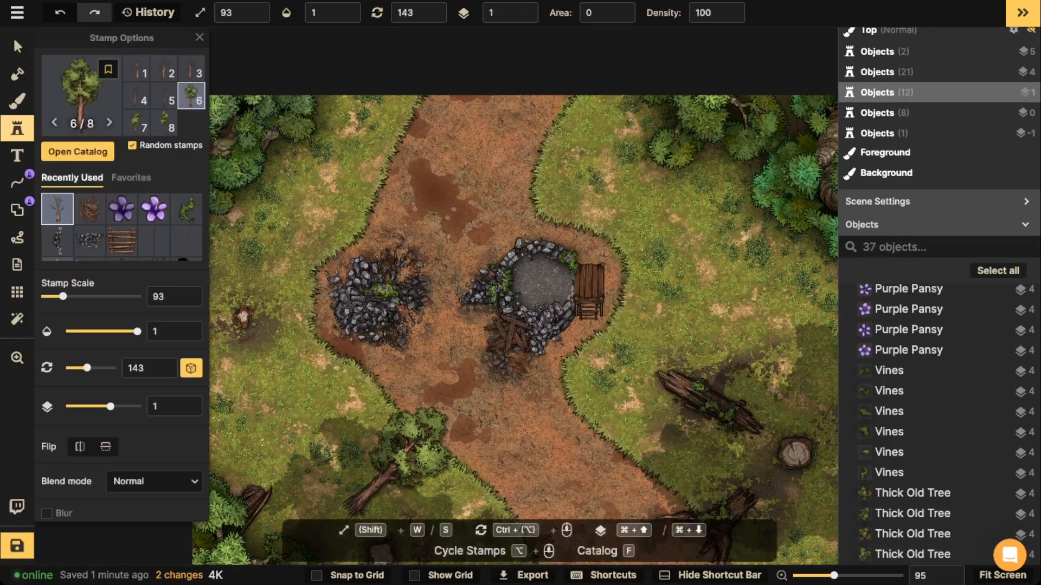
left_click(164, 68)
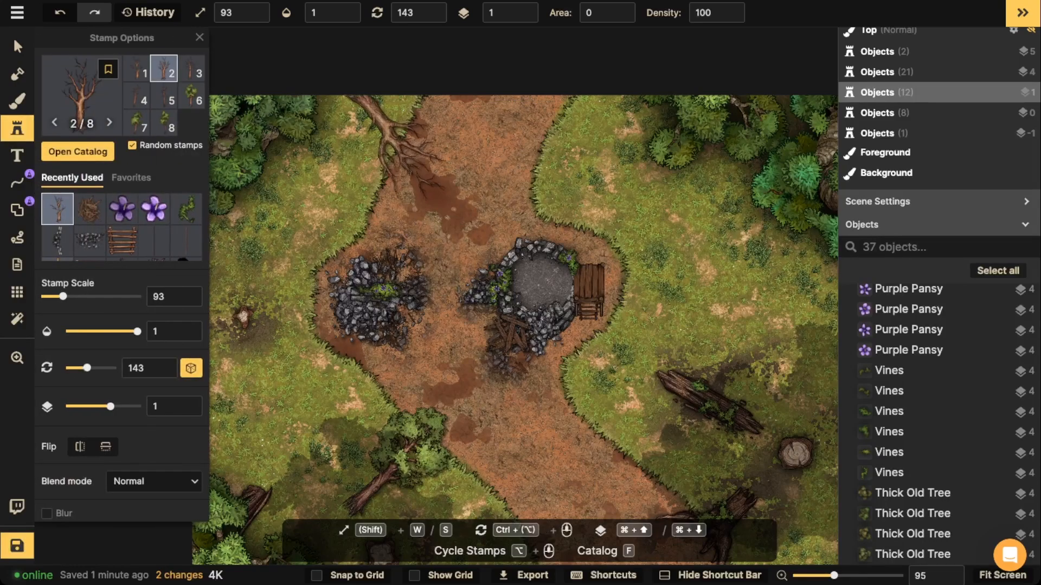
scroll(632, 247, "down", 1)
left_click_drag(632, 246, 631, 136)
key("s")
scroll(399, 289, "up", 1)
left_click_drag(329, 252, 455, 295)
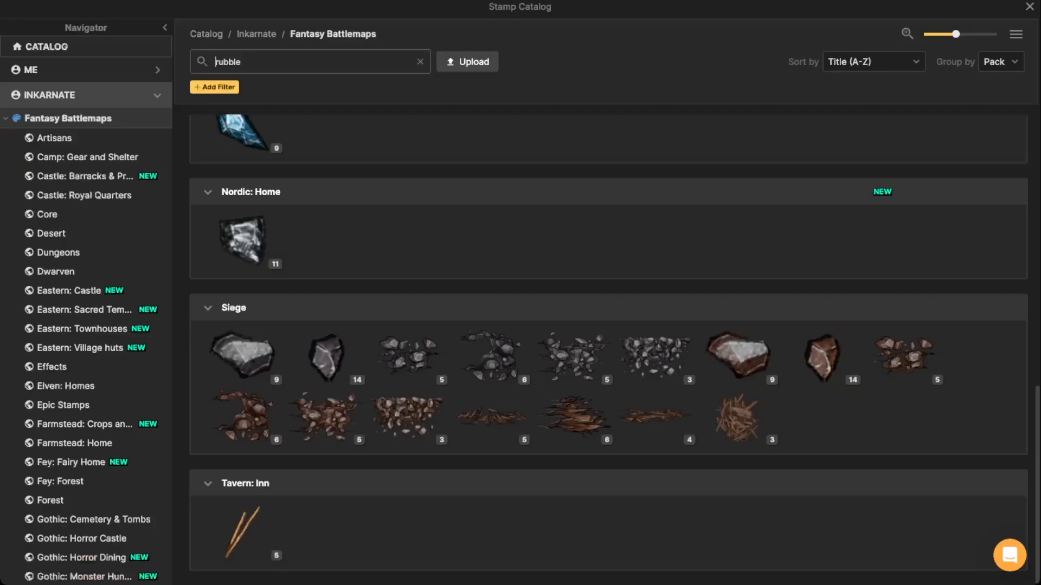
Search the stamp catalog for cart and choose the broken cart from the Market pack
key("f")
type("cart")
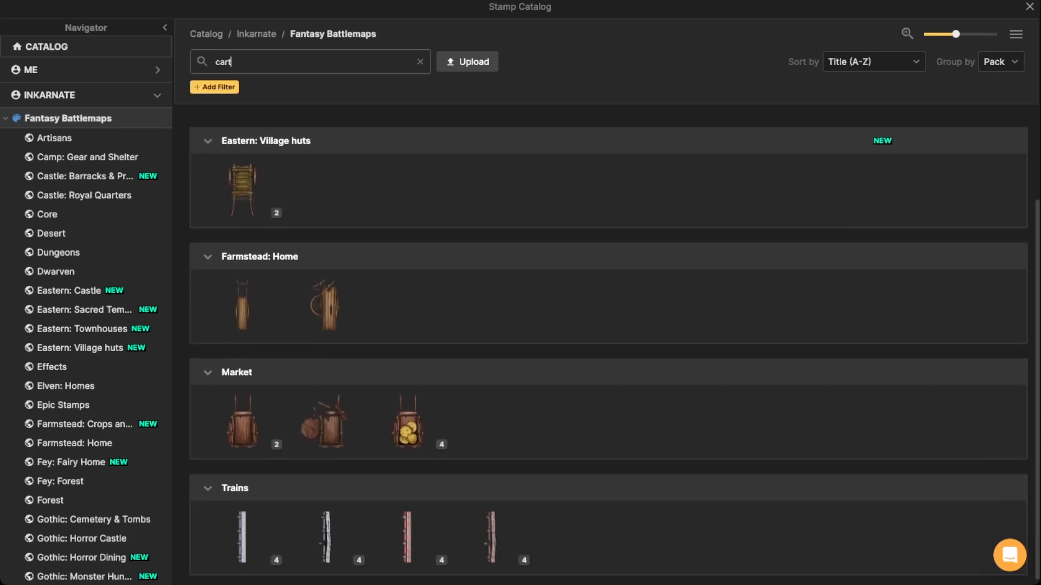
left_click(324, 423)
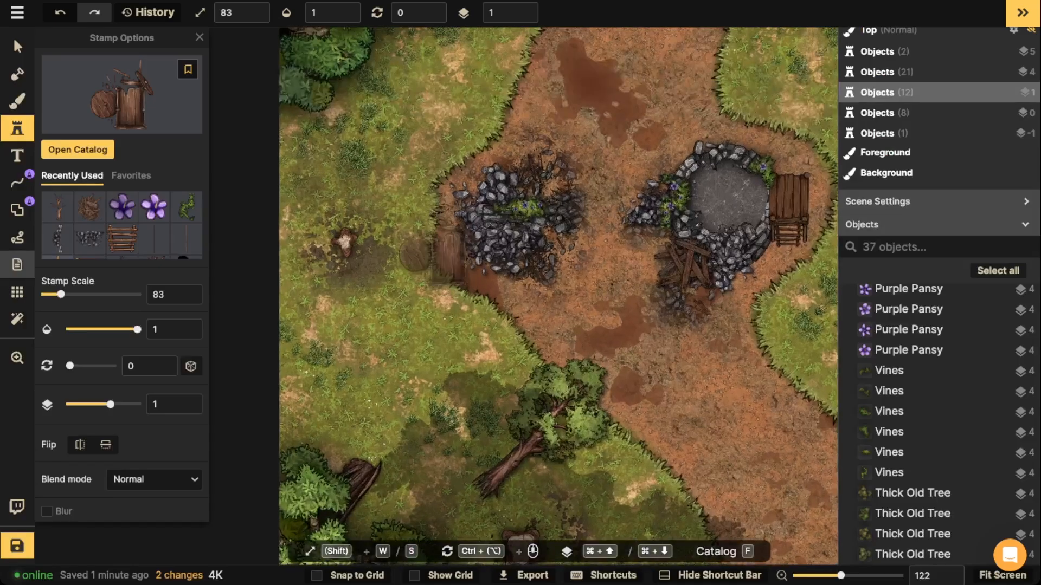
Show the square grid over the map as a size reference and return to stamping the broken cart
left_click(18, 292)
left_click(48, 62)
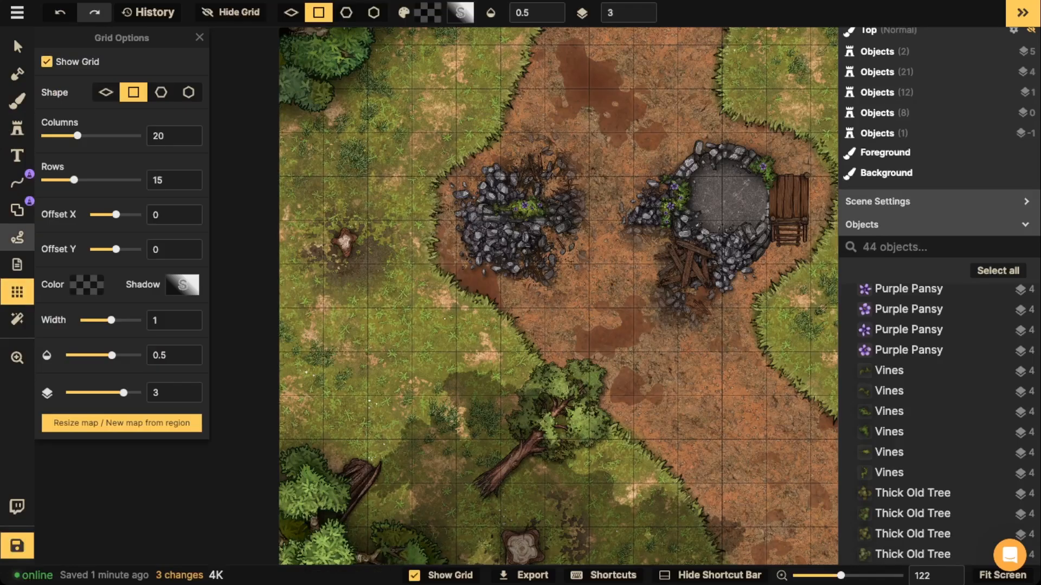
left_click(17, 128)
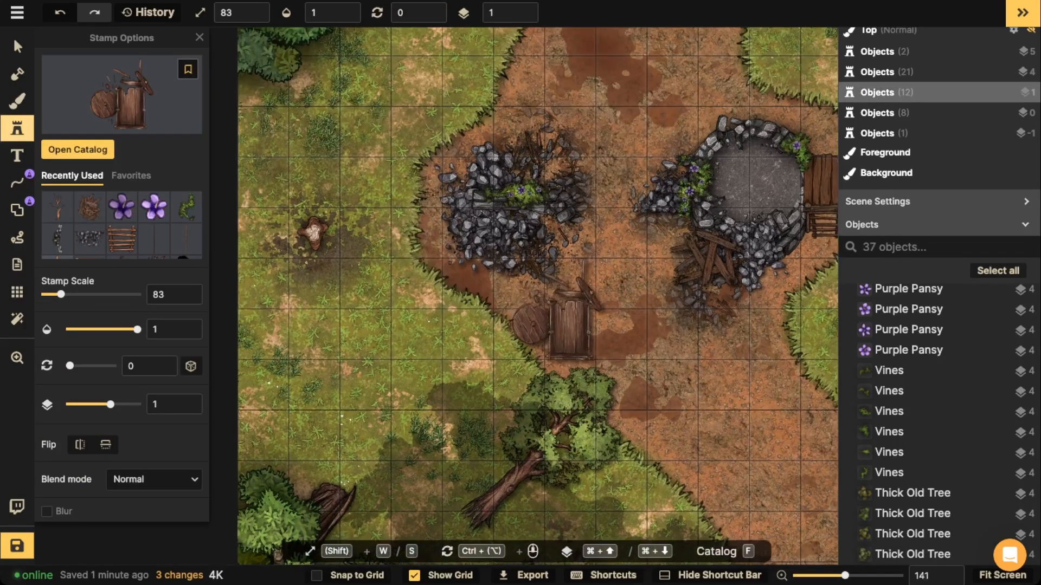
Place the broken cart at scale 93 and rotation 120 on the grassy path edge above the rubble pile
scroll(555, 319, "up", 1)
key("w")
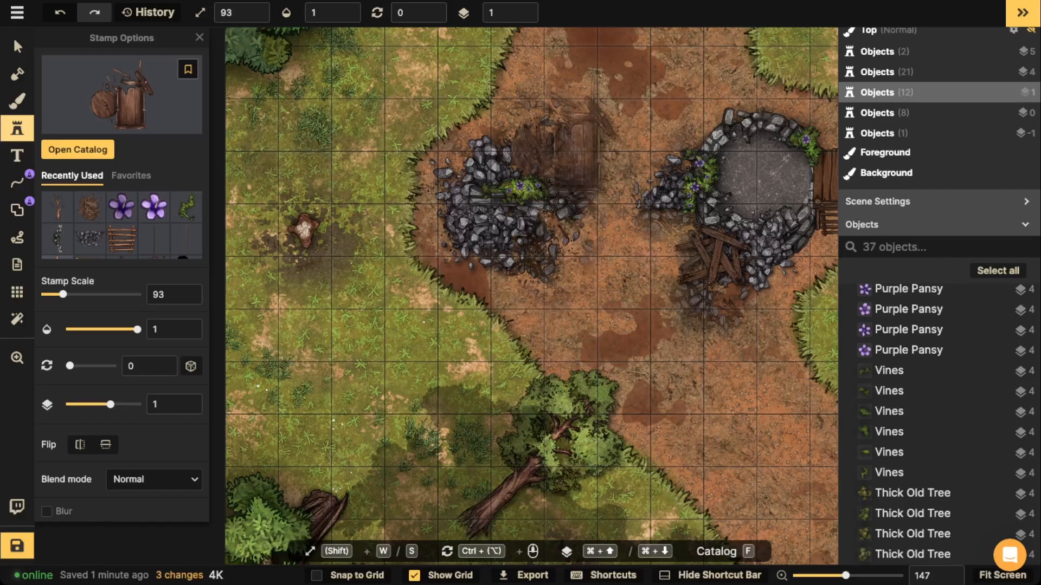
left_click_drag(560, 125, 555, 331)
scroll(543, 199, "down", 9)
scroll(566, 233, "up", 1)
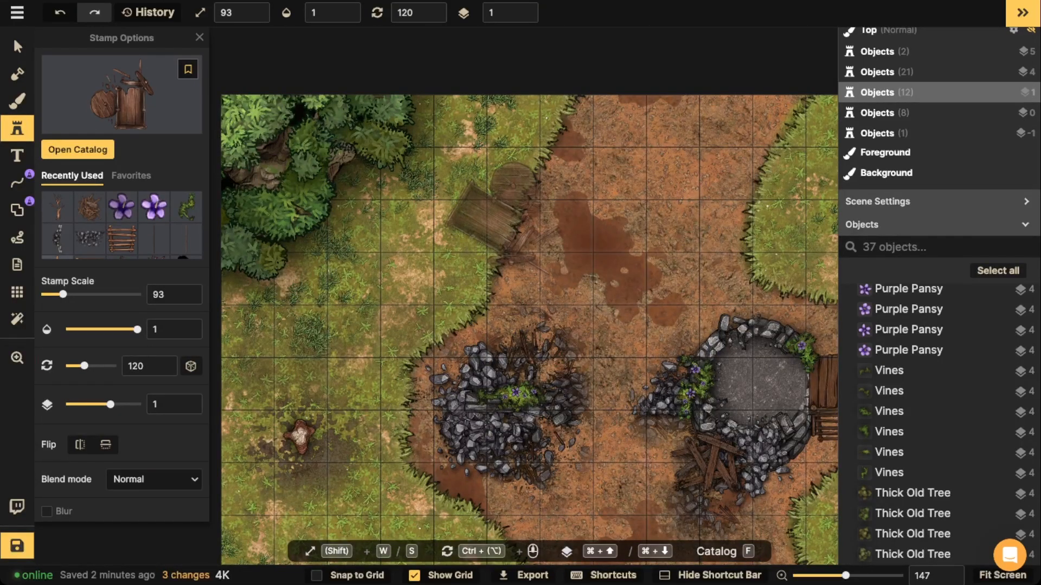
left_click(518, 218)
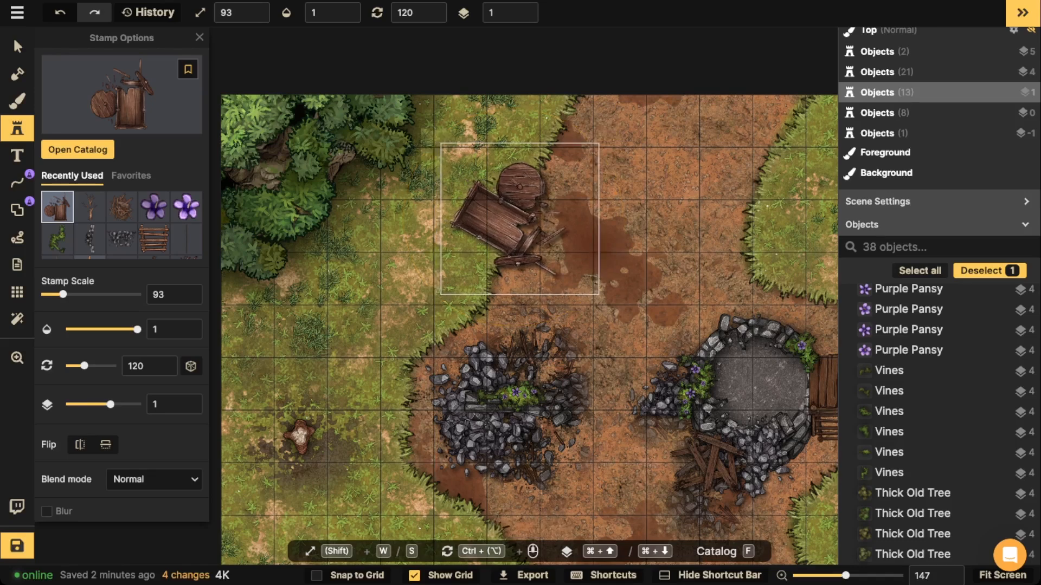
Nudge the broken cart slightly further onto the grass and deselect it
left_click_drag(519, 219, 513, 224)
scroll(442, 201, "down", 5)
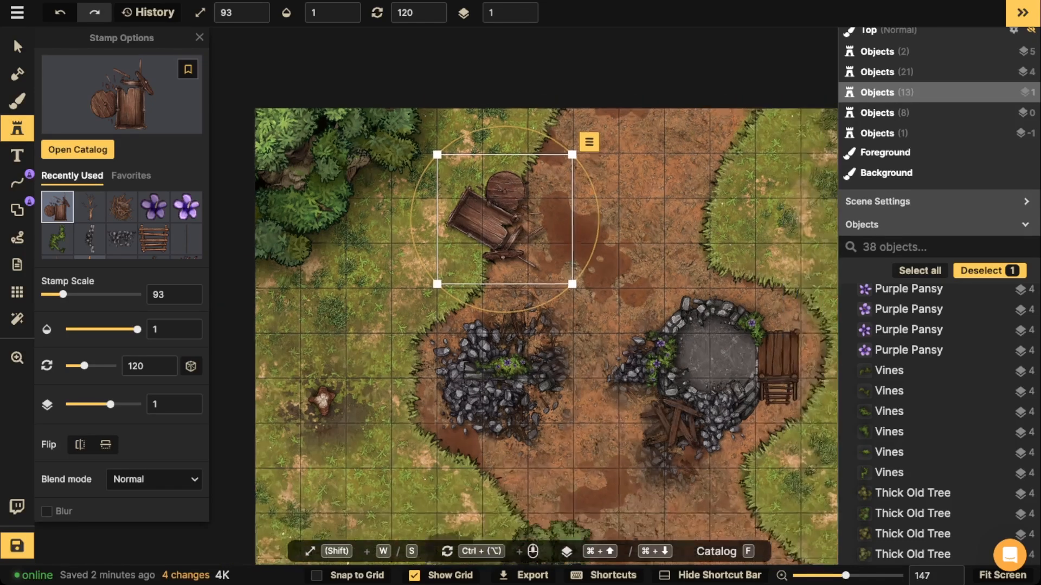
scroll(458, 189, "down", 2)
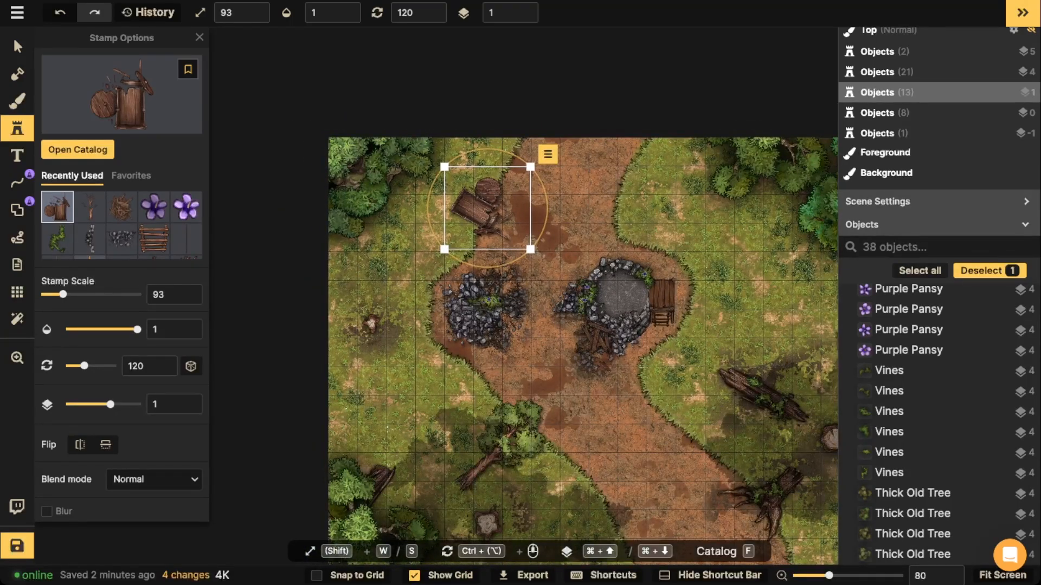
left_click(588, 307)
scroll(580, 307, "down", 2)
key("space")
left_click_drag(578, 307, 498, 281)
scroll(528, 249, "up", 3)
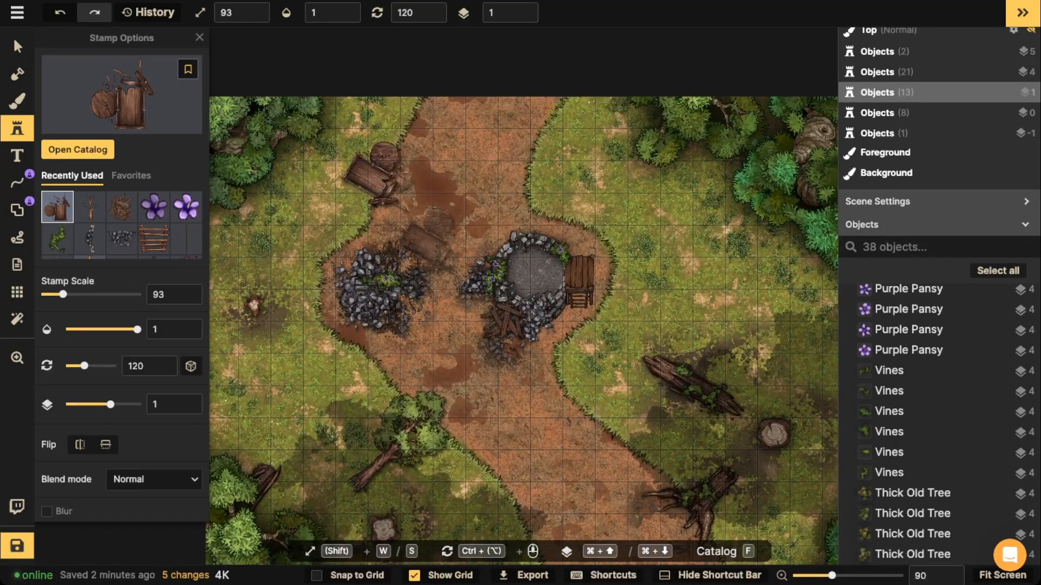
scroll(414, 332, "up", 1)
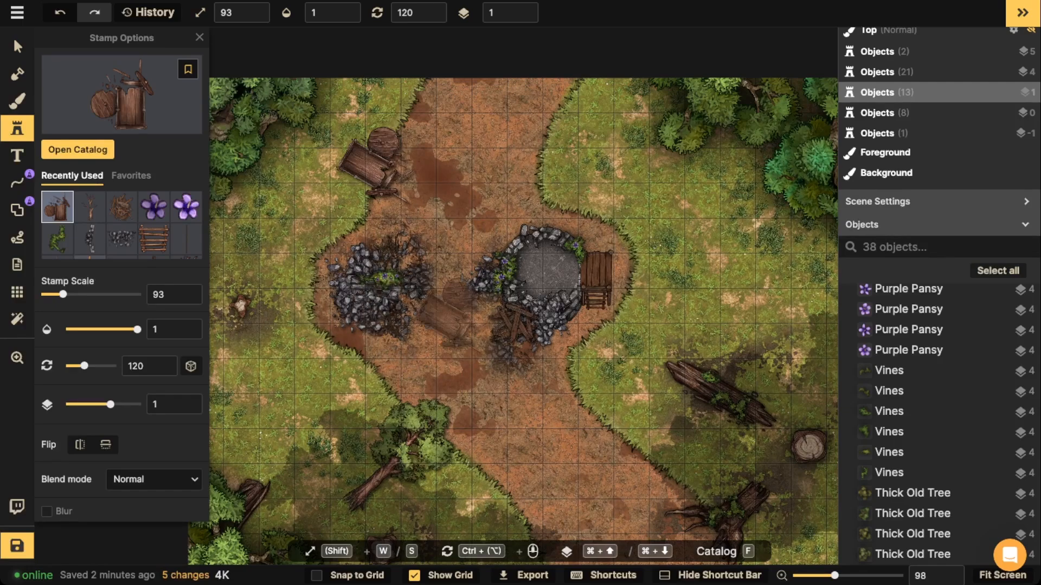
Search the stamp catalog for rubble and choose the small grey rubble stamp with 14 variants from the Siege pack
key("f")
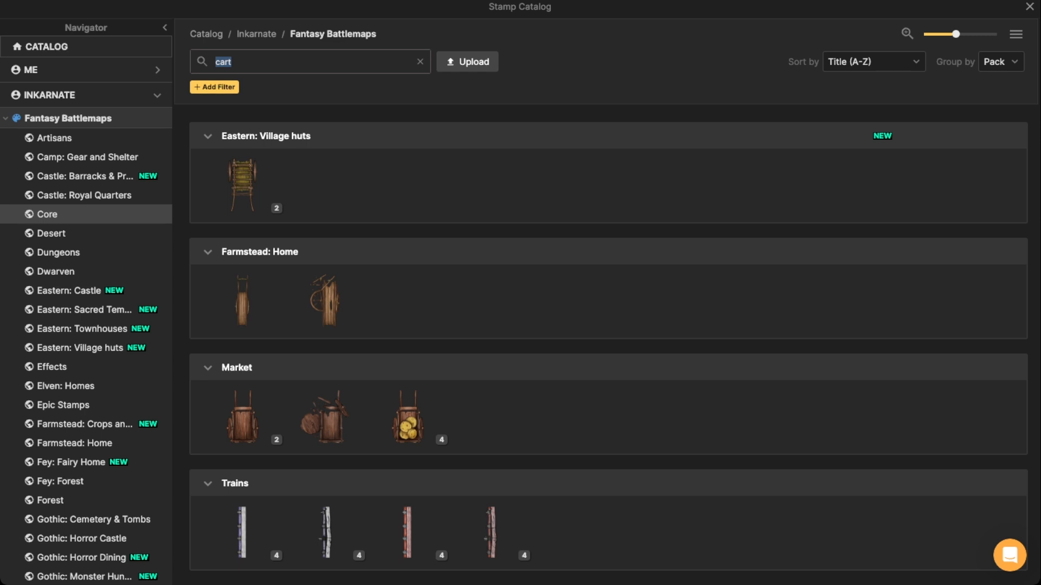
type("rubble")
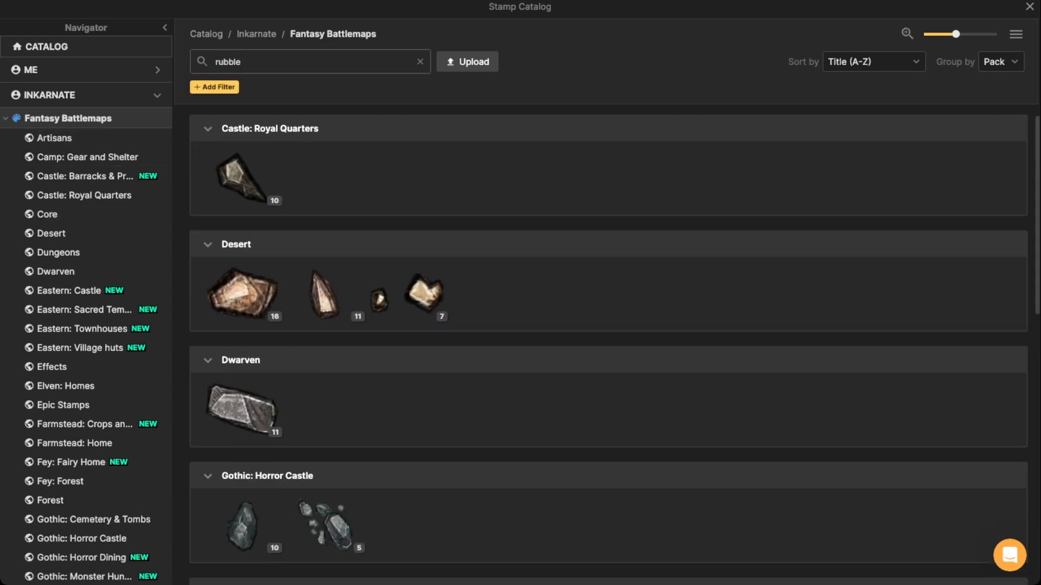
scroll(608, 347, "down", 10)
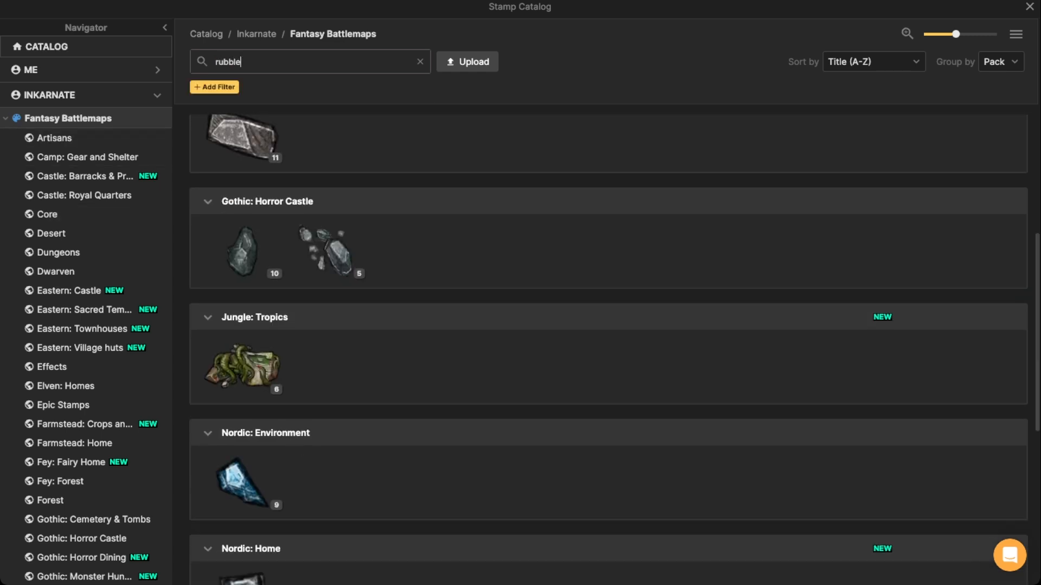
scroll(406, 357, "down", 1)
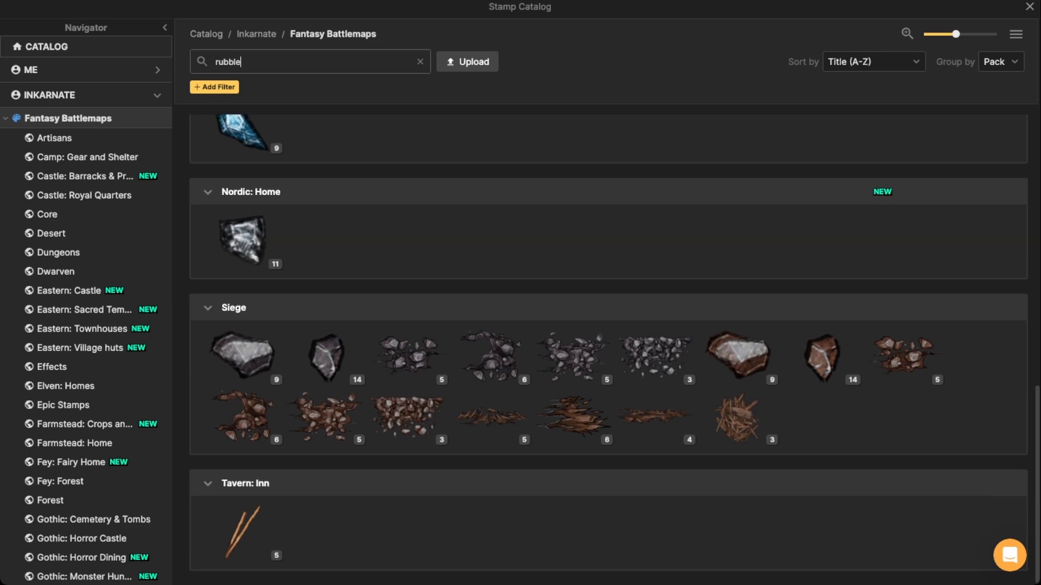
left_click(324, 355)
Hide the square grid on the map and return to stamping the small grey rubble
scroll(470, 314, "up", 10)
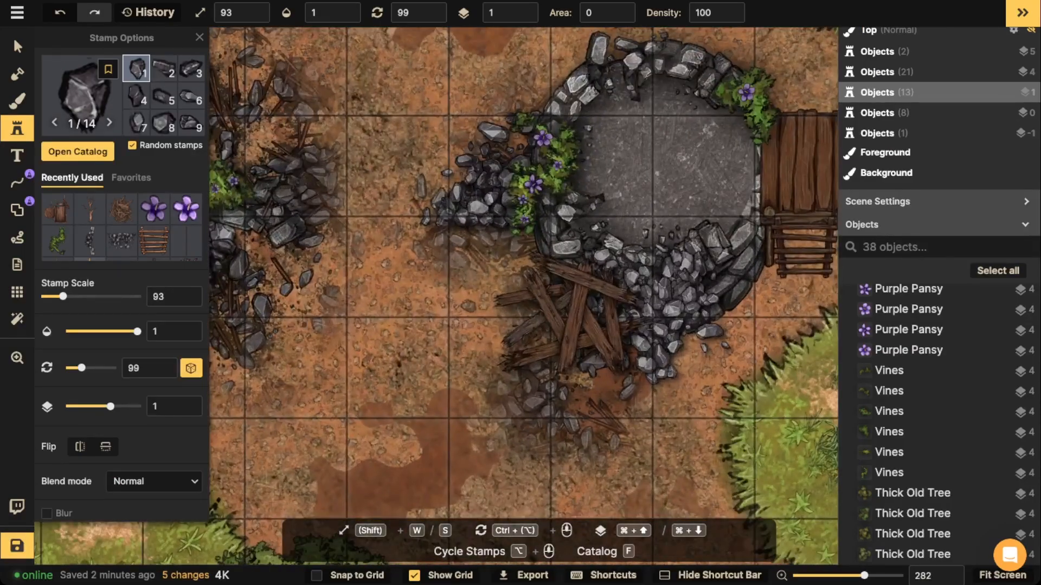
scroll(421, 290, "down", 4)
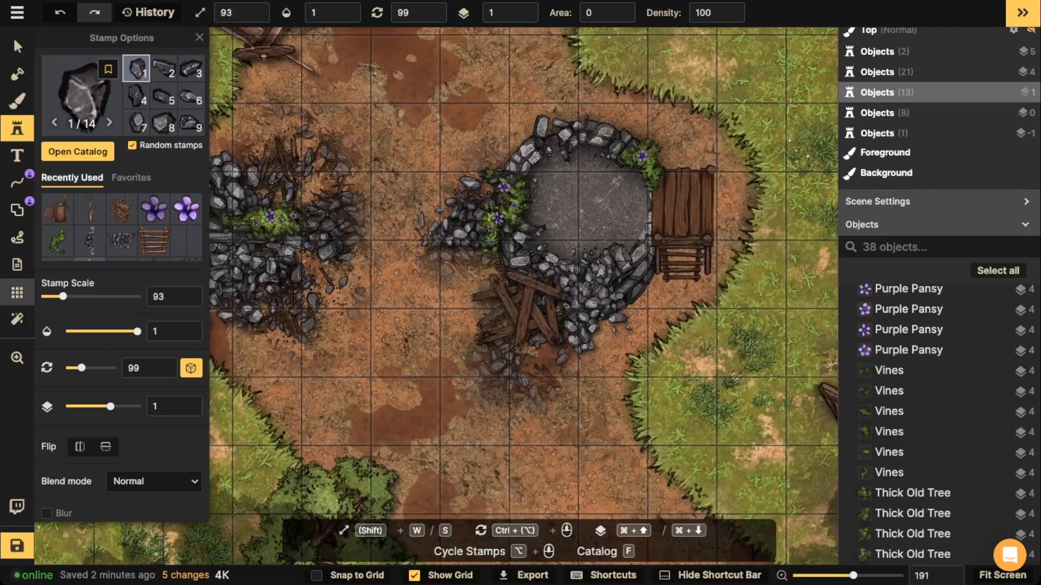
left_click(17, 292)
left_click(47, 61)
scroll(385, 259, "down", 3)
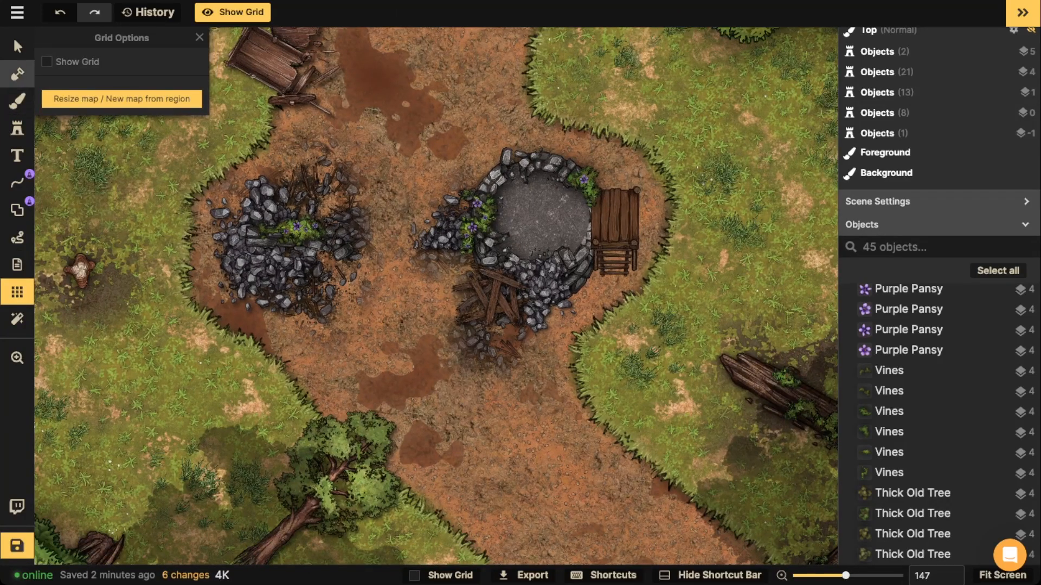
left_click(17, 128)
Scatter small rubble stones at scale 93 on the dirt below the tower debris and below the large rubble pile
left_click(538, 362)
left_click(528, 382)
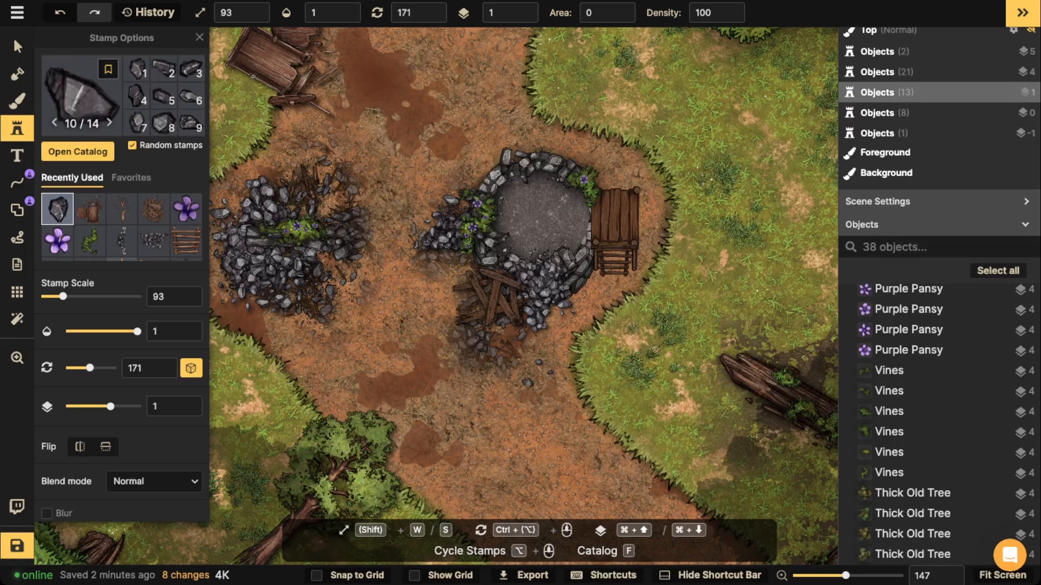
left_click(565, 417)
left_click(434, 277)
left_click(294, 337)
left_click(311, 340)
left_click(303, 343)
left_click(316, 358)
Stamp small stone clusters and single stones on the dirt around the tower's upper edge and beside the wooden stairs
left_click(500, 121)
left_click(505, 111)
left_click(507, 118)
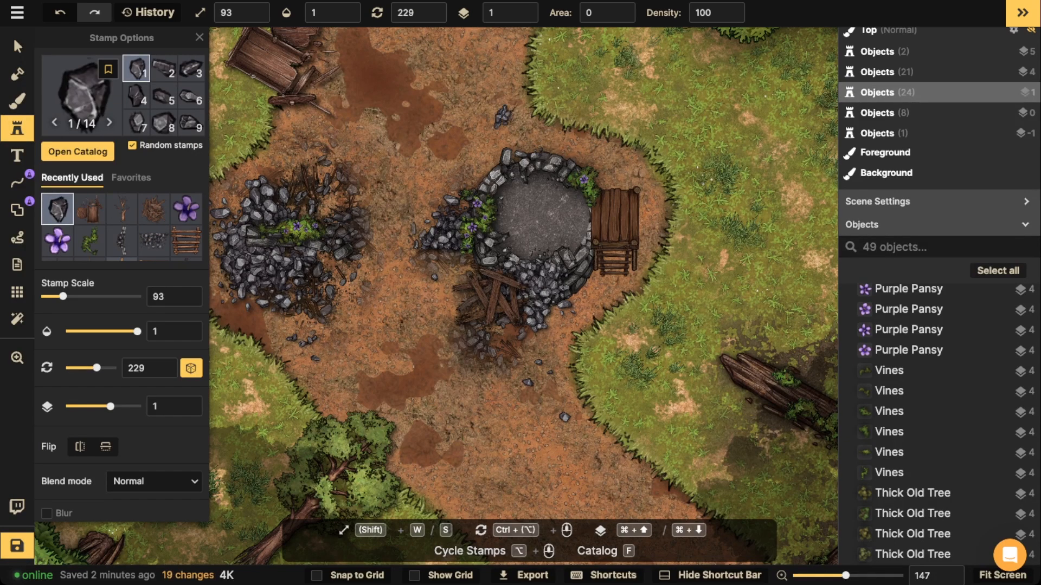
left_click(513, 118)
left_click(523, 121)
left_click(477, 123)
left_click(506, 85)
left_click(610, 154)
left_click(604, 160)
left_click(618, 158)
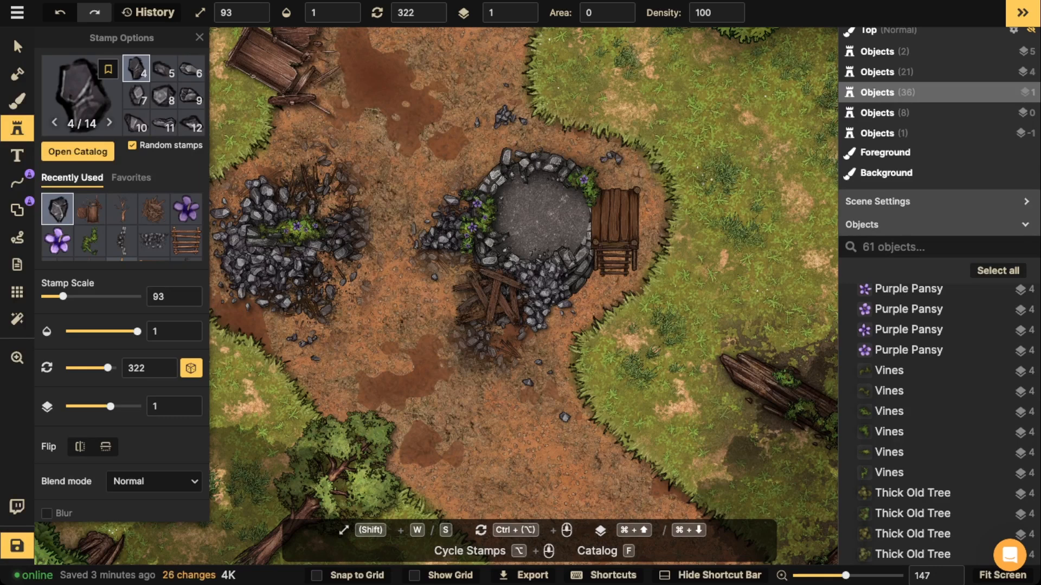
left_click(650, 179)
left_click(606, 287)
Stamp a cluster of small stones on the dirt between the broken cart and the large rubble pile
left_click(292, 132)
left_click(298, 128)
left_click(303, 134)
left_click(308, 126)
left_click(311, 129)
left_click(334, 128)
left_click(279, 158)
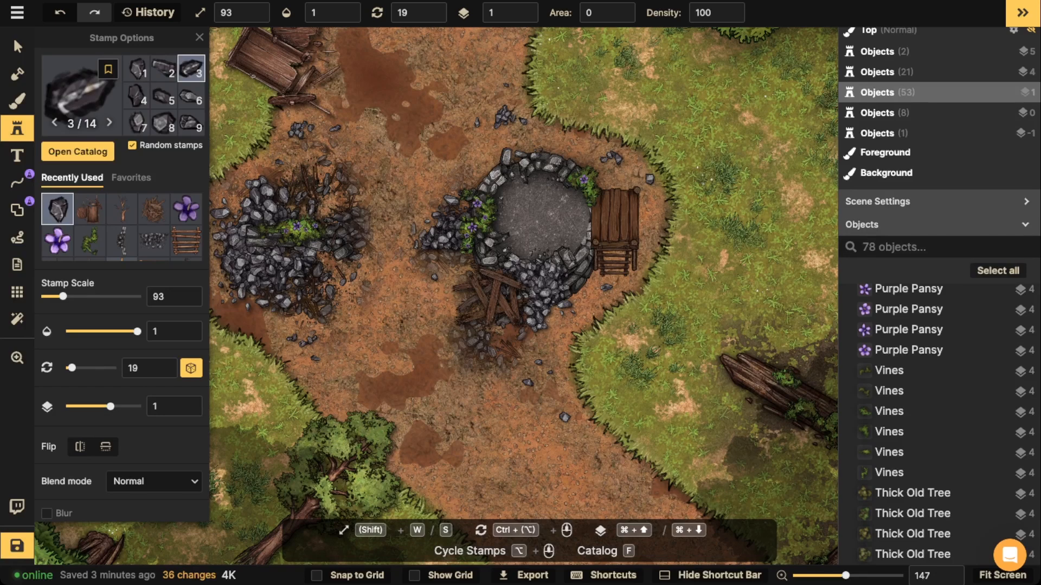
Stamp a cluster of small stones with a few loose ones on the dirt just above the fallen leafy tree
left_click(332, 394)
left_click(335, 388)
left_click(340, 395)
left_click(342, 389)
left_click(337, 392)
left_click(360, 391)
left_click(356, 363)
left_click(314, 371)
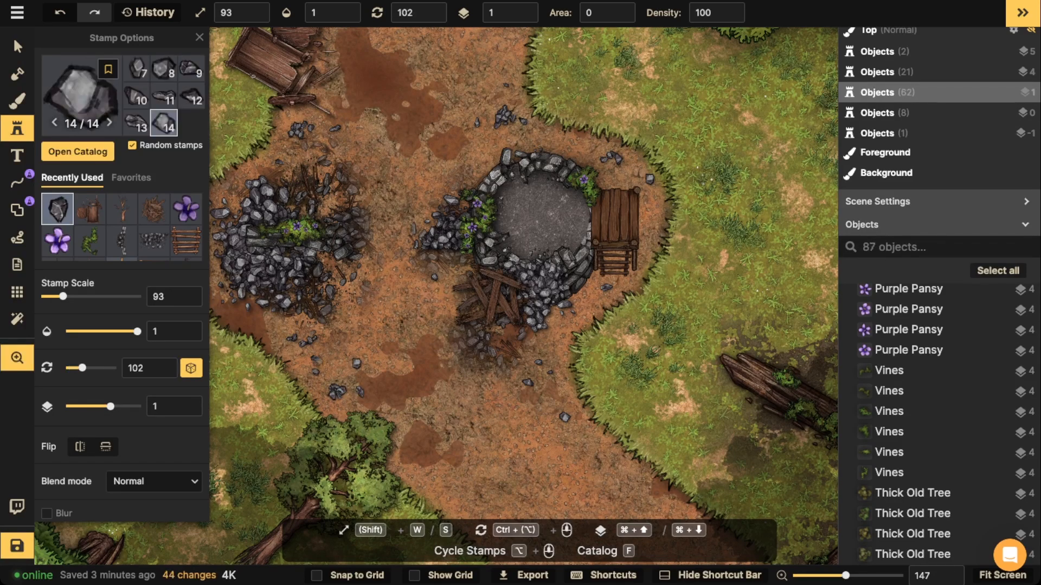
Scatter small stones along the upper dirt path, with a cluster at the path edge above the broken cart
left_click_drag(421, 155, 466, 300)
left_click(402, 121)
left_click(402, 121)
left_click(401, 126)
left_click(409, 126)
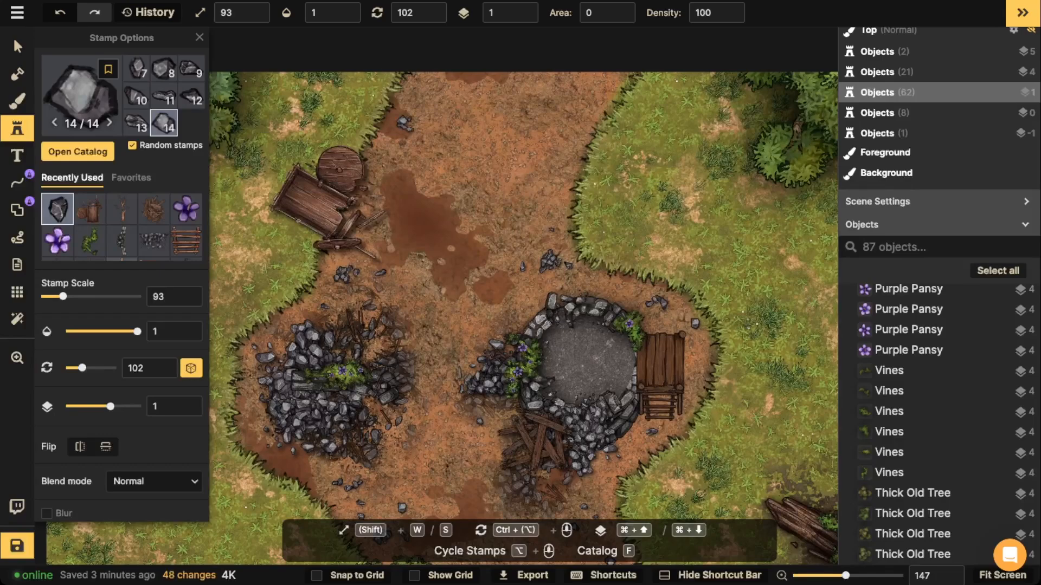
left_click(394, 163)
left_click(341, 209)
left_click(573, 114)
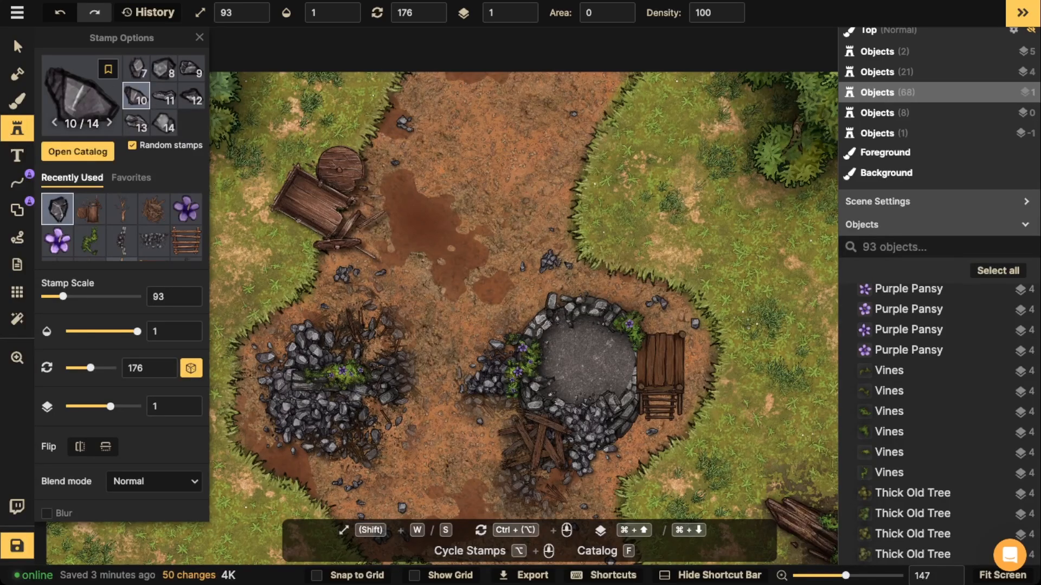
left_click(524, 200)
Stamp small stones on the lower dirt path, including a cluster beside the fallen leafy tree and one at the opposite edge
left_click_drag(603, 466, 580, 271)
left_click(672, 449)
left_click_drag(672, 449, 676, 342)
left_click(469, 335)
left_click(476, 331)
left_click(480, 336)
left_click(481, 329)
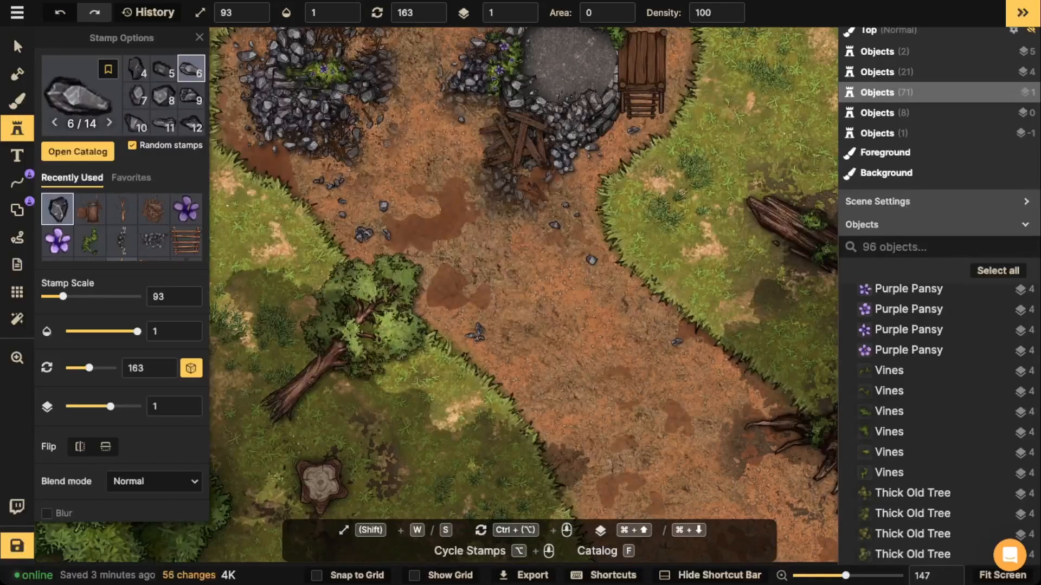
left_click(586, 477)
Stamp two small stone clusters and a few single stones on the grass beyond the tower's wooden stairs
left_click_drag(580, 238, 535, 455)
left_click(680, 233)
left_click(687, 230)
left_click(693, 235)
left_click(698, 269)
left_click(679, 294)
left_click(684, 296)
left_click(689, 297)
left_click(685, 304)
left_click(748, 202)
left_click(648, 172)
left_click(543, 136)
Scatter a few small stones on the grass between the large rubble pile and the small tree stump
key("space")
left_click_drag(544, 136, 785, 68)
left_click(425, 143)
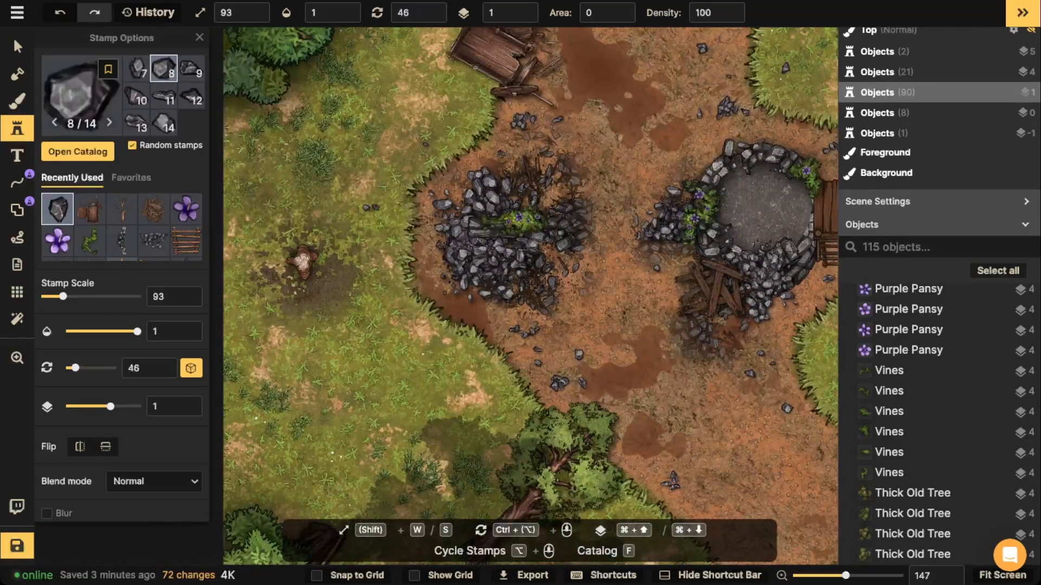
left_click(375, 209)
left_click(379, 226)
left_click(427, 355)
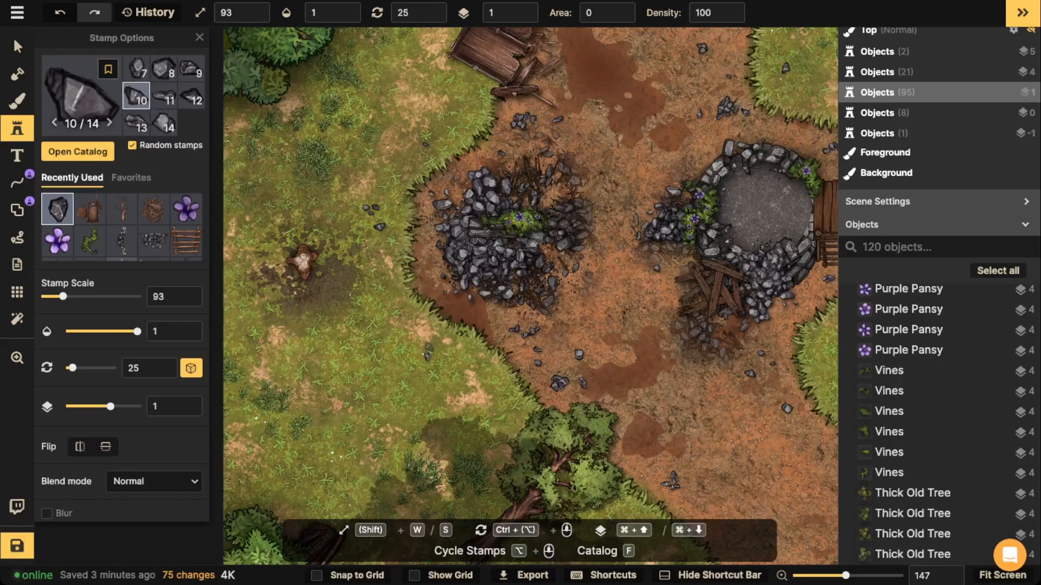
Review the scattered rubble across the whole map and examine the grass around the broken log
scroll(344, 359, "down", 5)
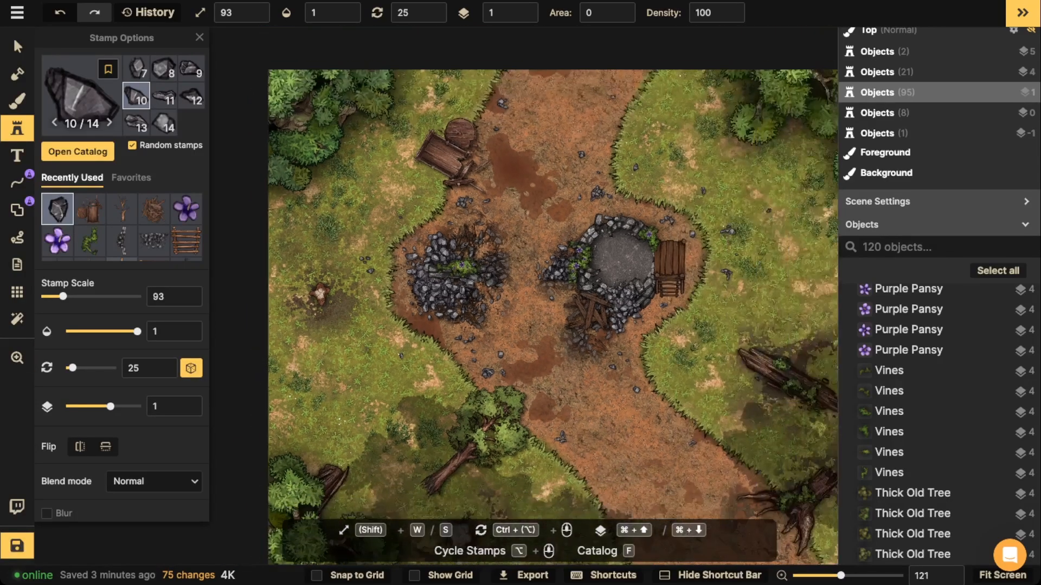
key("space")
left_click_drag(345, 359, 316, 362)
scroll(471, 369, "down", 2)
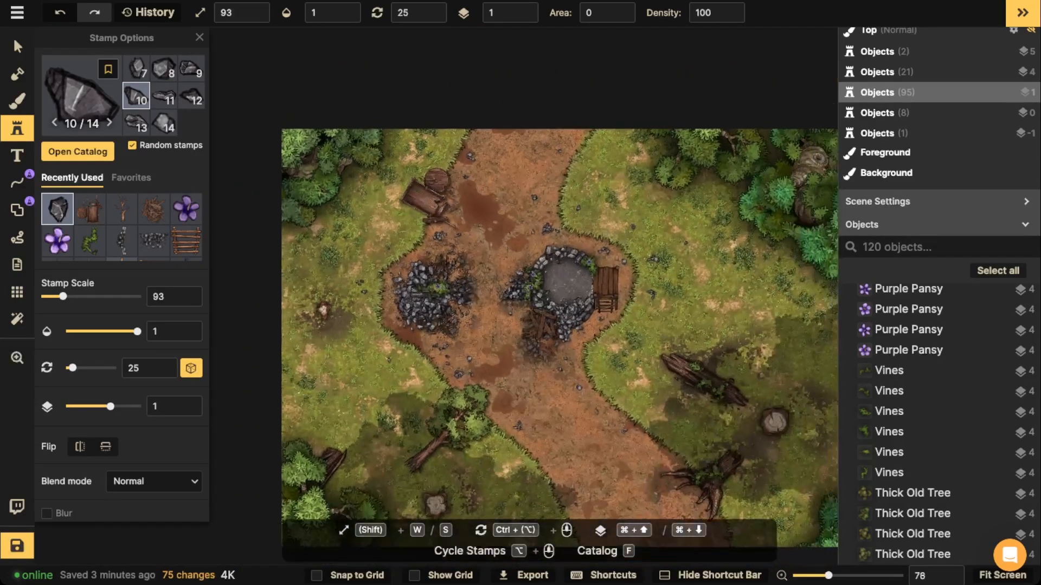
left_click(13, 37)
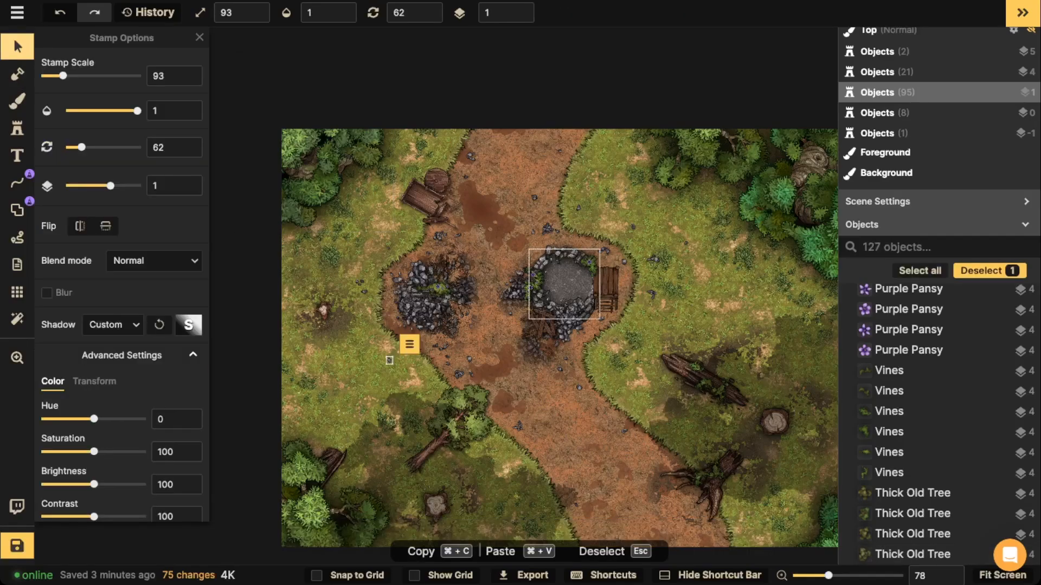
left_click(705, 382)
scroll(704, 382, "up", 3)
scroll(710, 378, "up", 3)
key("space")
left_click_drag(709, 378, 589, 352)
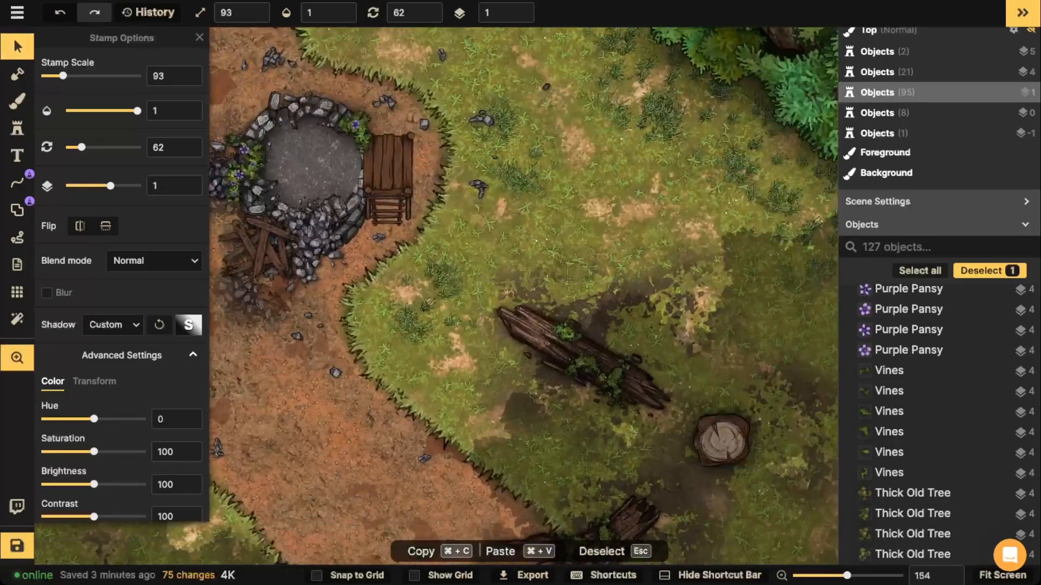
Search the stamp catalog for forest and choose the Grasping Vines stamp with three variants
left_click(17, 129)
type("f")
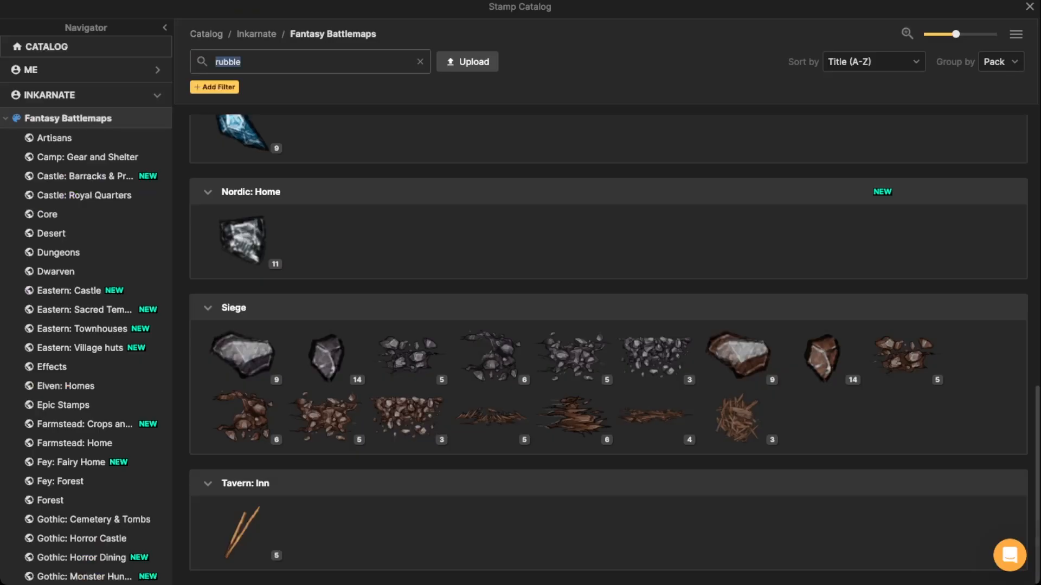
type("forest")
key("Return")
scroll(607, 347, "down", 10)
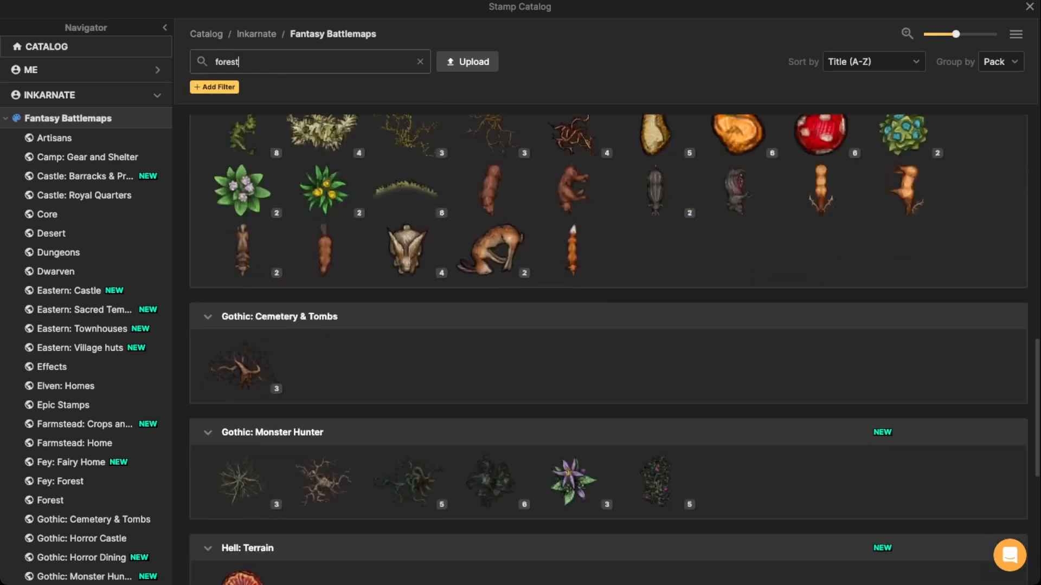
scroll(325, 250, "down", 1)
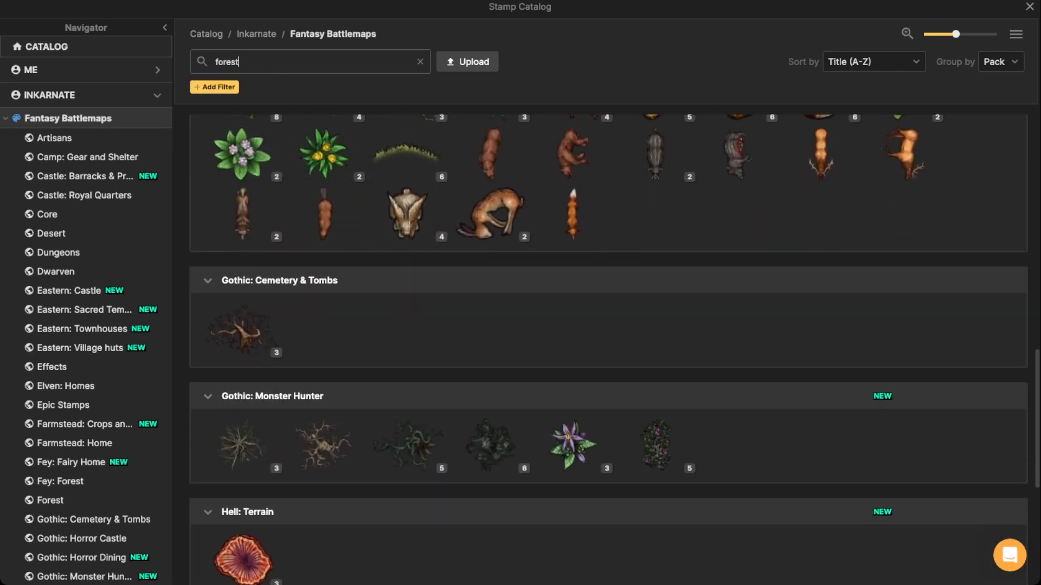
scroll(491, 303, "up", 10)
left_click(491, 363)
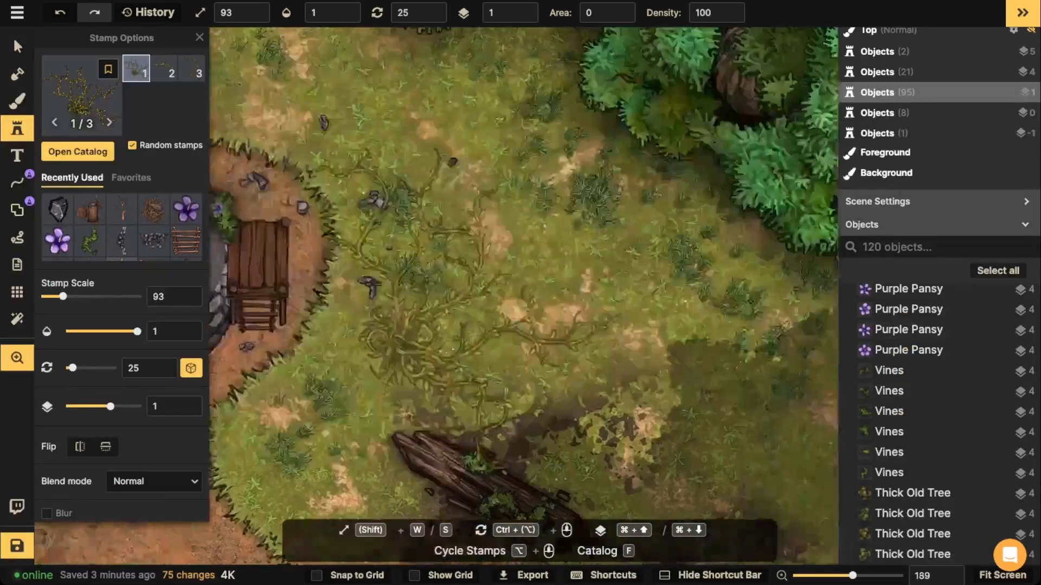
Place the grasping vines at scale 73 and rotation 190 under the edge of the upper-right trees
left_click_drag(466, 304, 420, 376)
key("s")
key("s")
scroll(635, 249, "down", 11)
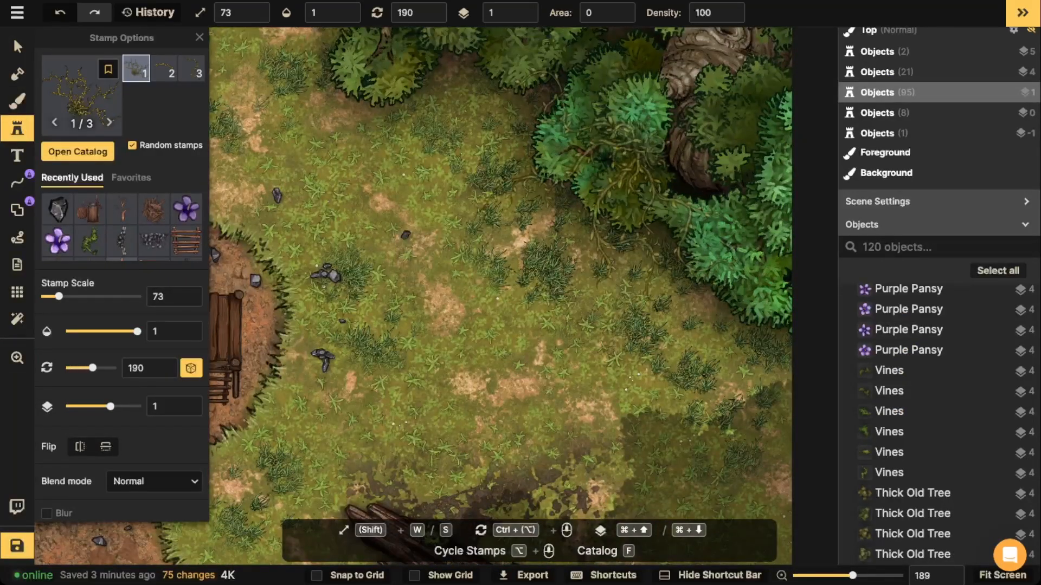
left_click(564, 177)
Give the grasping vines a custom shadow, a hue of 33 and a brightness of 71
key("v")
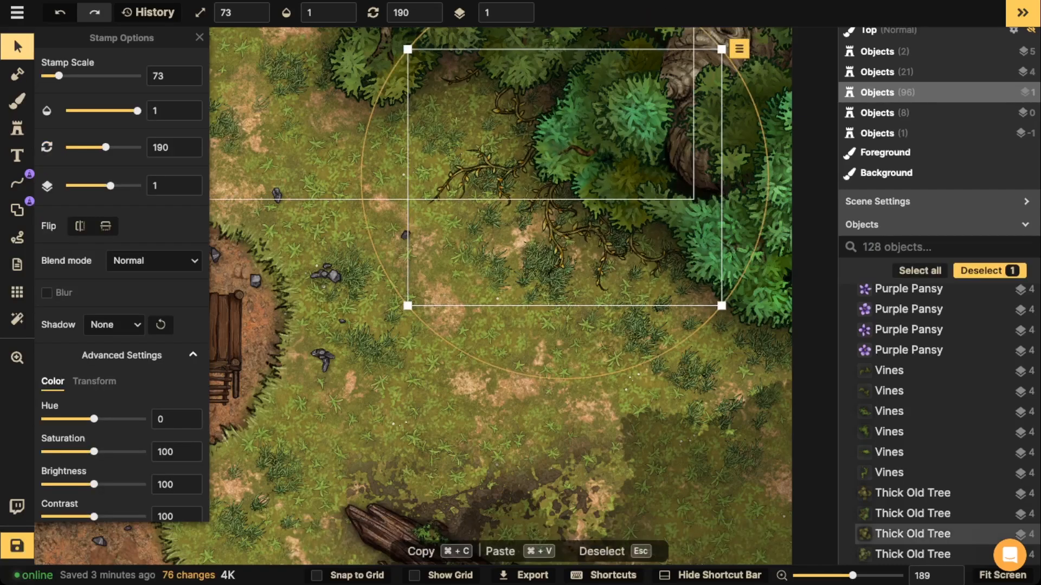
left_click(114, 325)
left_click(108, 423)
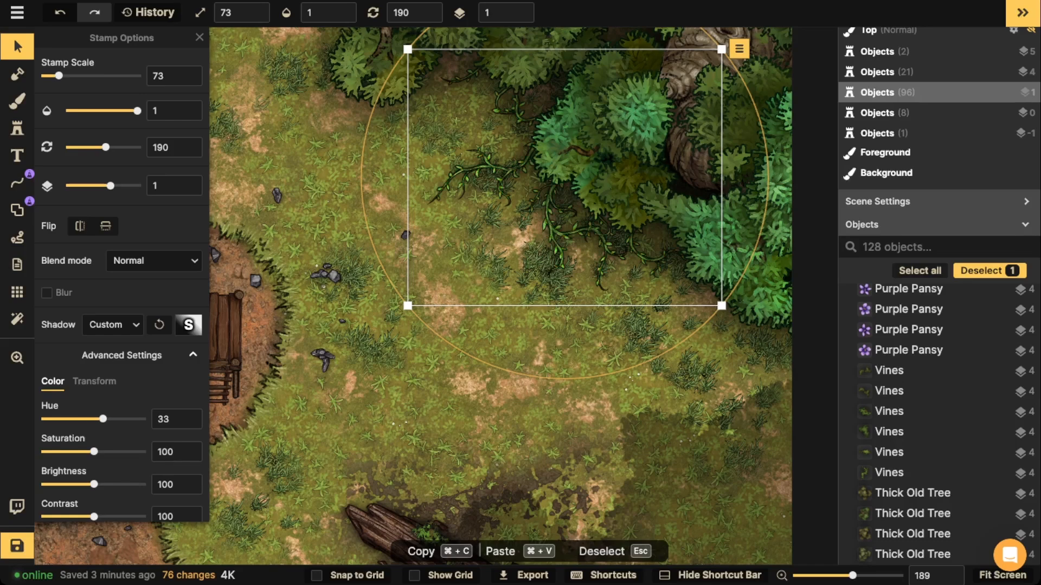
left_click_drag(94, 485, 85, 485)
Enlarge the grasping vines to scale 83 and move them beneath the lower foliage at the map's right edge
left_click_drag(58, 76, 61, 75)
left_click_drag(547, 195, 614, 251)
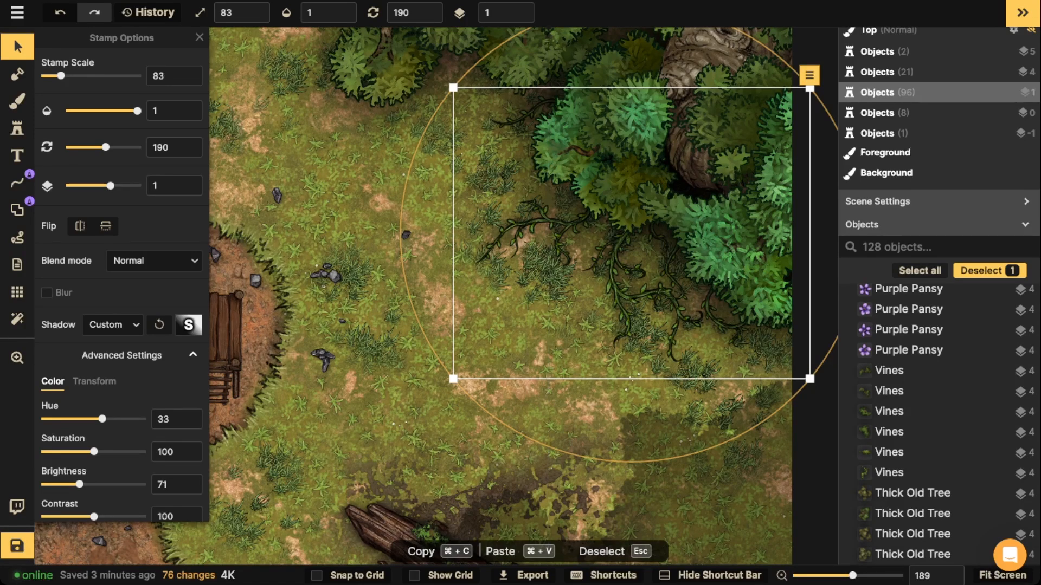
left_click_drag(615, 251, 699, 308)
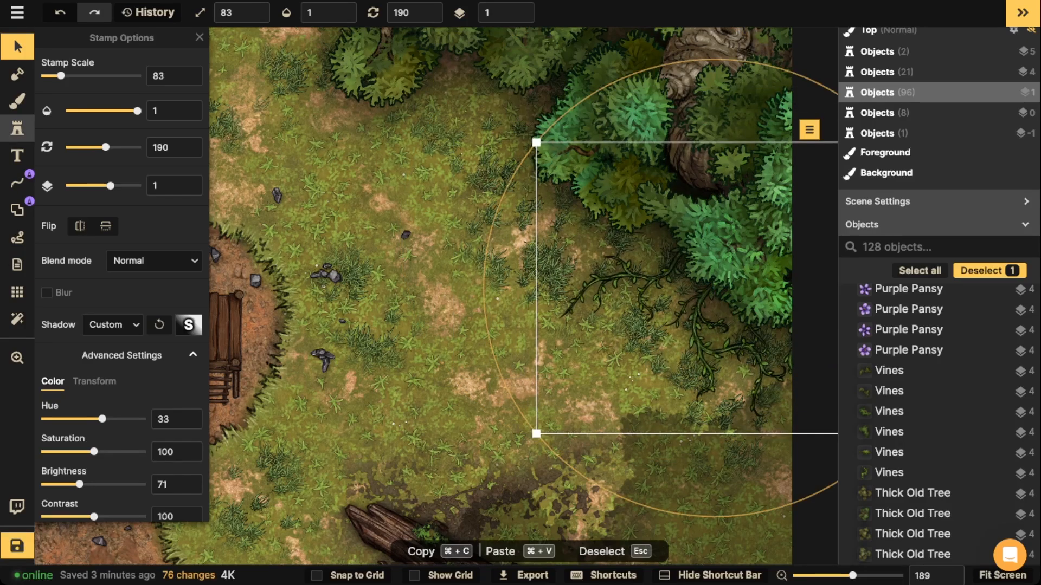
left_click(17, 128)
left_click(387, 120)
left_click_drag(395, 329, 387, 492)
left_click(17, 47)
key("Delete")
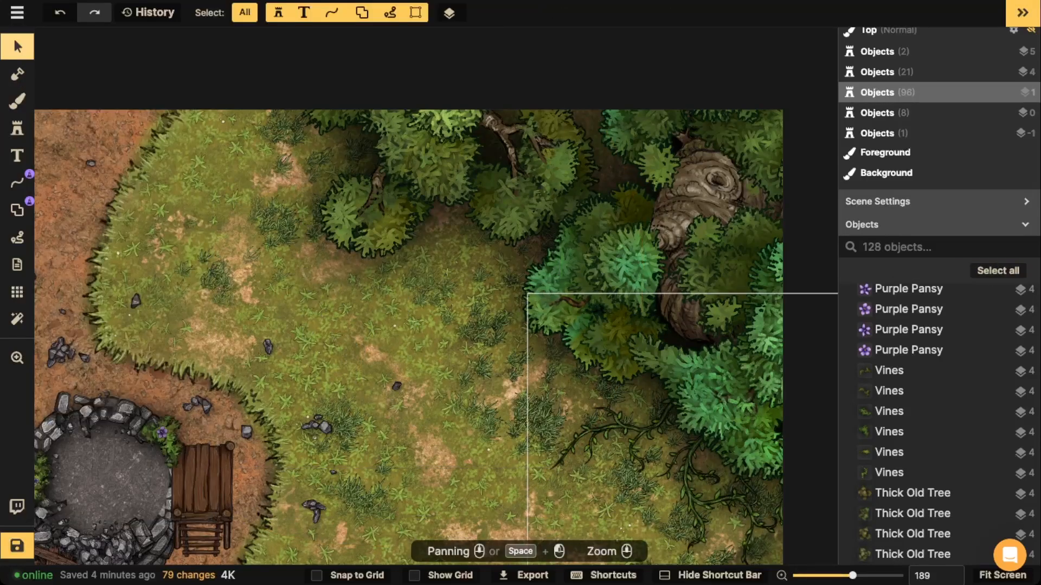
Duplicate the green grasping vines, rotate the copy to 205 and place it under the trees along the map's upper edge
left_click(694, 477)
key("super+c")
key("super+v")
scroll(390, 271, "up", 3)
left_click_drag(450, 260, 450, 242)
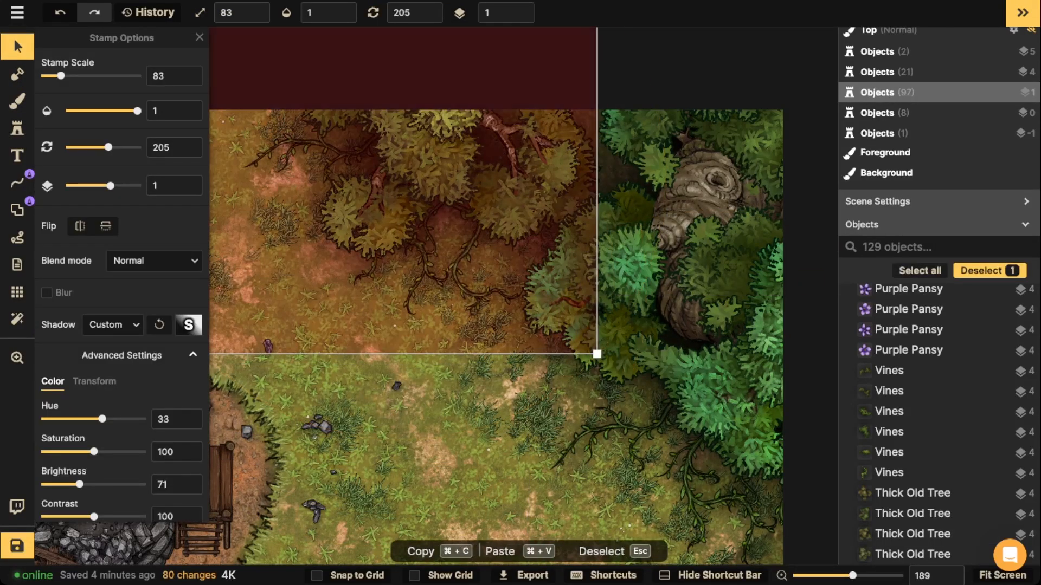
Paste another grasping vines copy at rotation 265 in the map's lower-right corner and set its layer to 0
key("space")
left_click_drag(450, 488, 474, 177)
key("super+v")
scroll(674, 355, "up", 5)
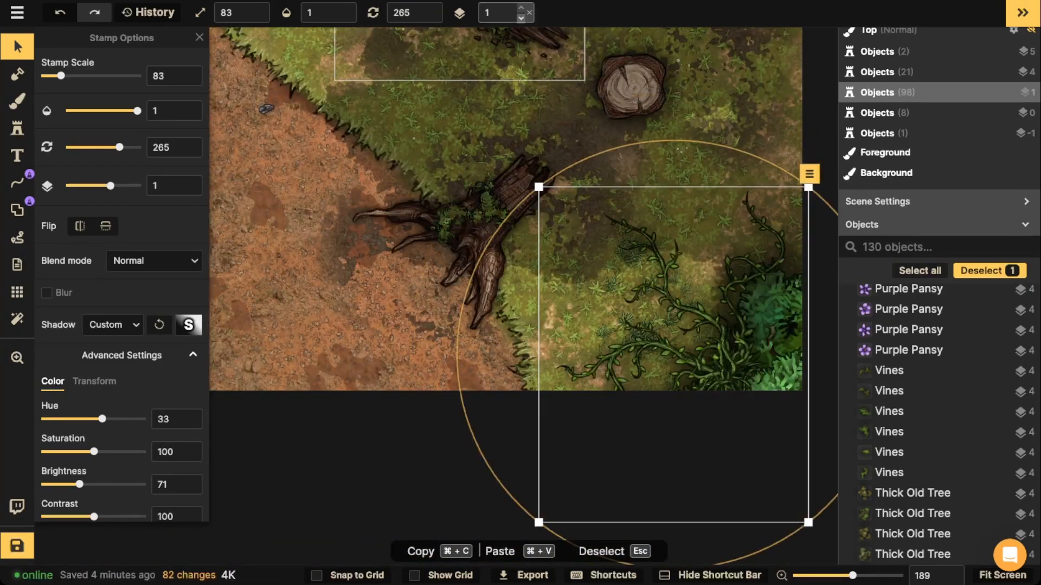
left_click(522, 17)
Select the thick old tree in the map's lower-right corner and raise it to layer 3
left_click(912, 482)
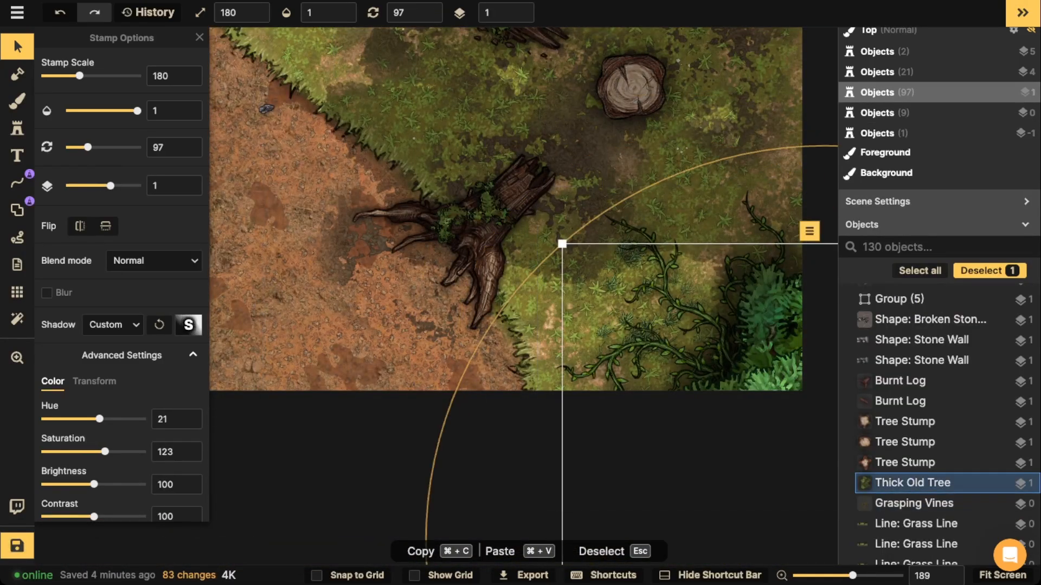
left_click(521, 8)
left_click(521, 8)
Nudge the lower-right grasping vines slightly toward the corner tree and deselect them
left_click(663, 271)
left_click_drag(663, 271, 676, 268)
key("Escape")
scroll(401, 228, "down", 5)
left_click_drag(357, 92, 512, 447)
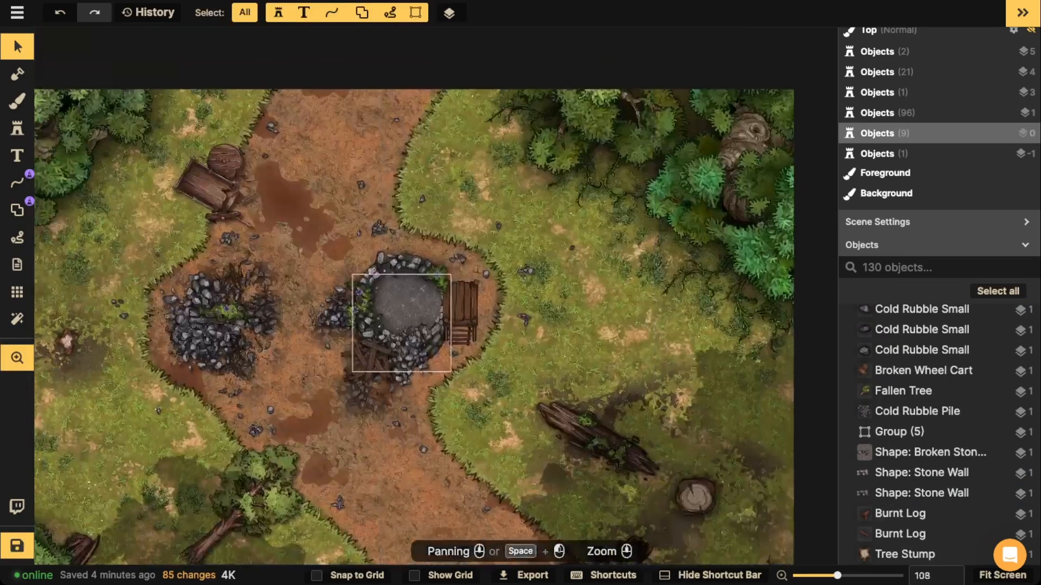
Paste another grasping vines copy, rotate it to 160 and place it under the trees in the map's upper-left corner
left_click_drag(352, 299, 449, 267)
left_click_drag(157, 316, 314, 346)
key("super+v")
scroll(316, 210, "down", 5)
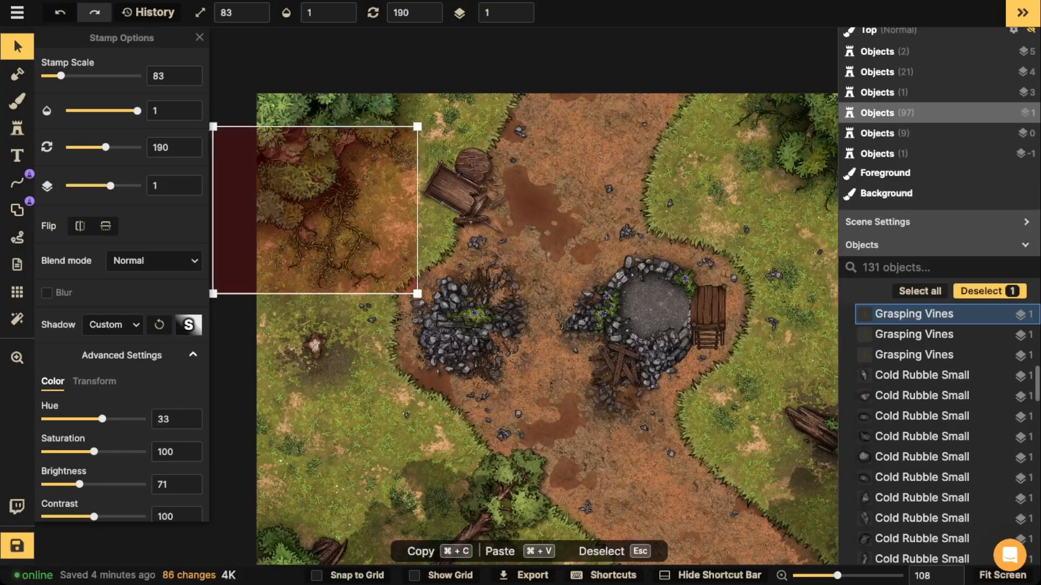
left_click_drag(316, 210, 298, 215)
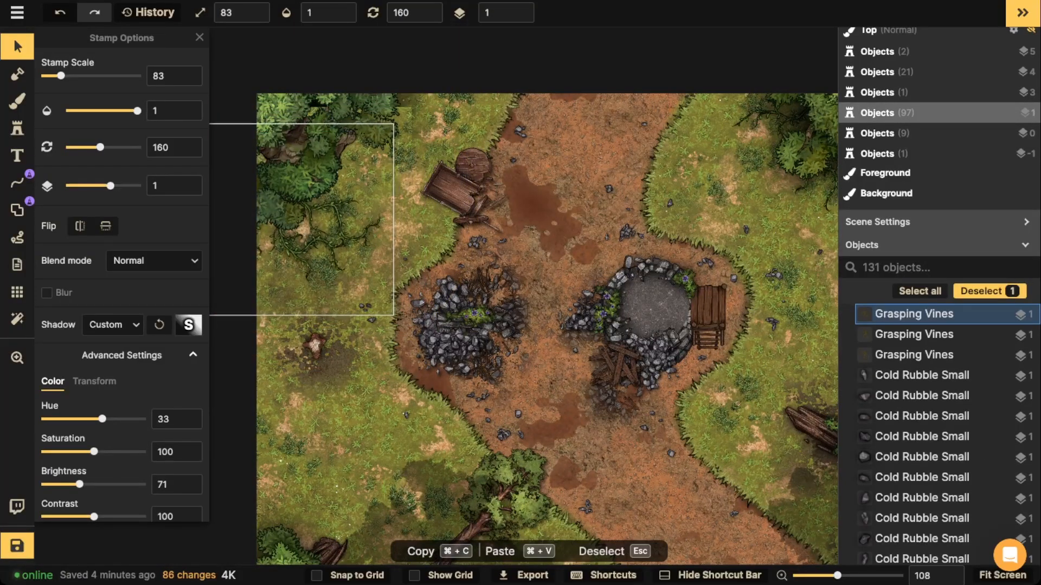
key("Escape")
Search the brush textures for stone and choose Mossy Rocks from the Dungeons pack
scroll(319, 243, "down", 2)
scroll(318, 242, "down", 1)
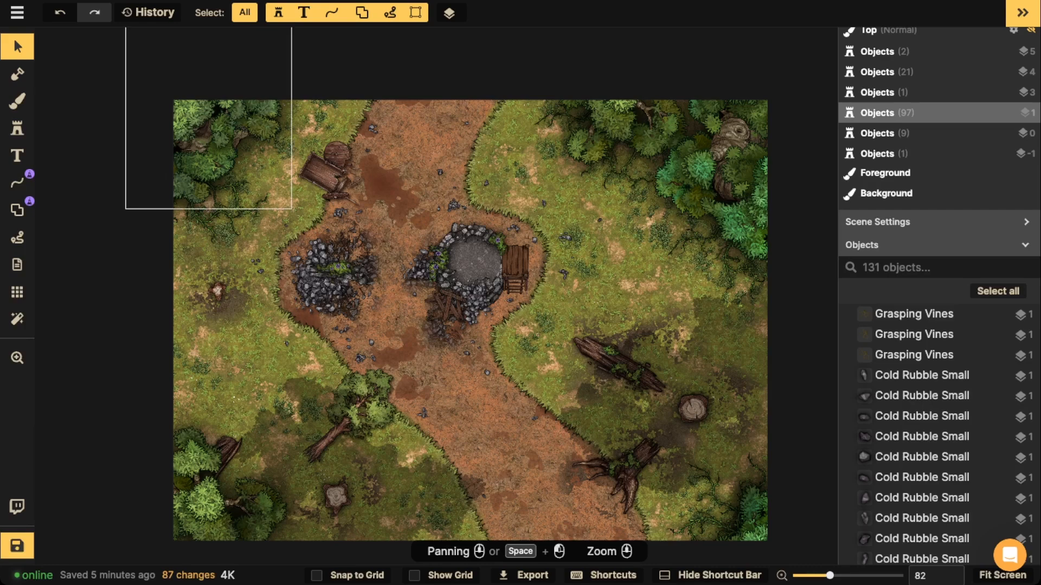
scroll(363, 322, "up", 5)
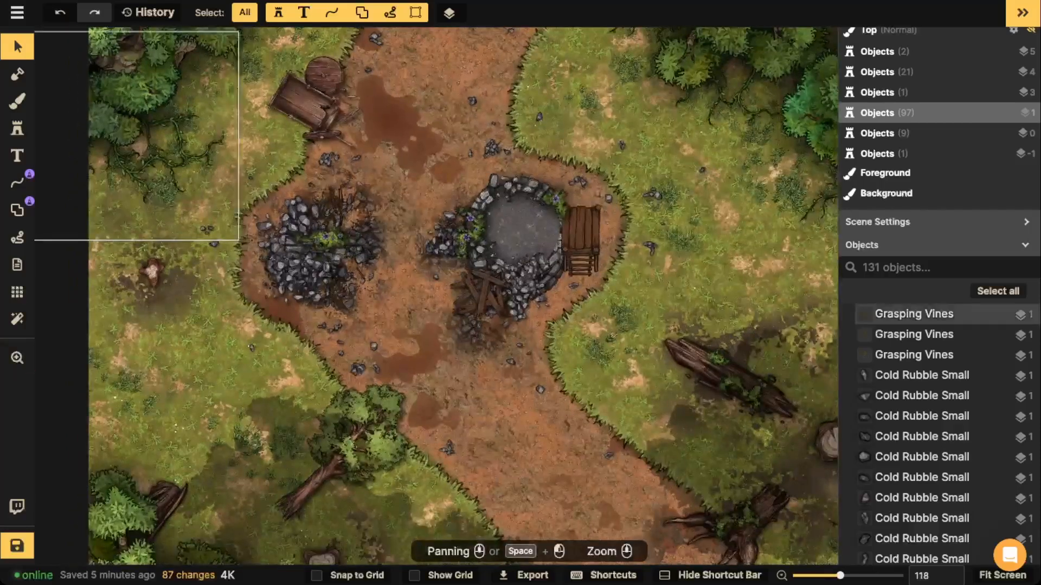
left_click_drag(326, 120, 326, 131)
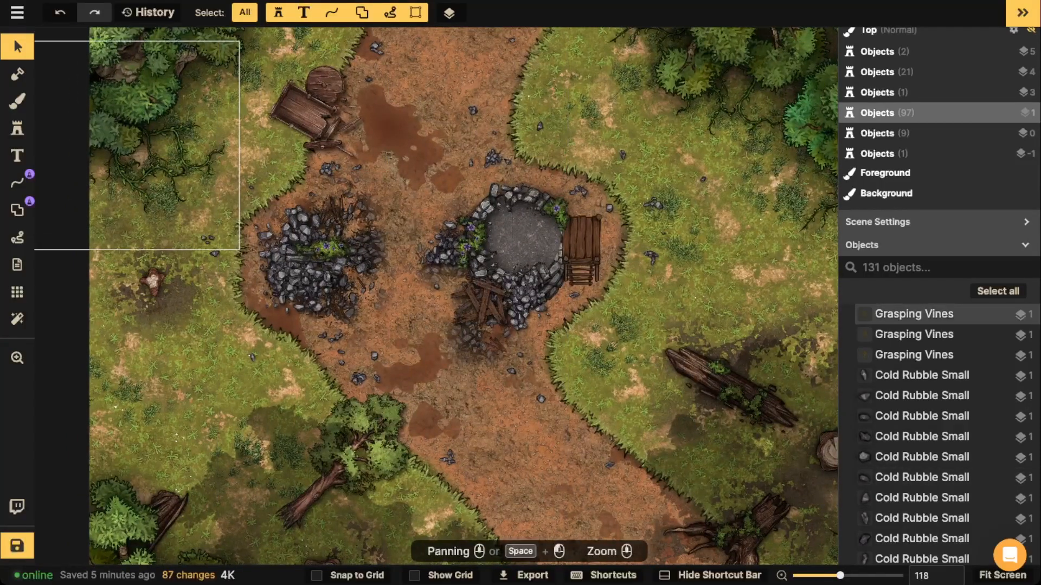
left_click(17, 101)
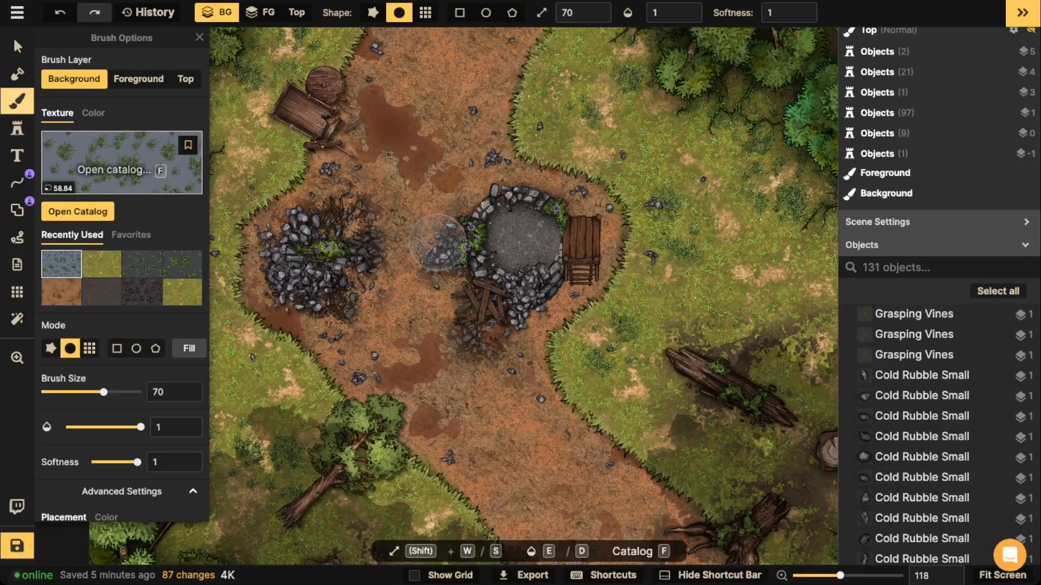
left_click(122, 163)
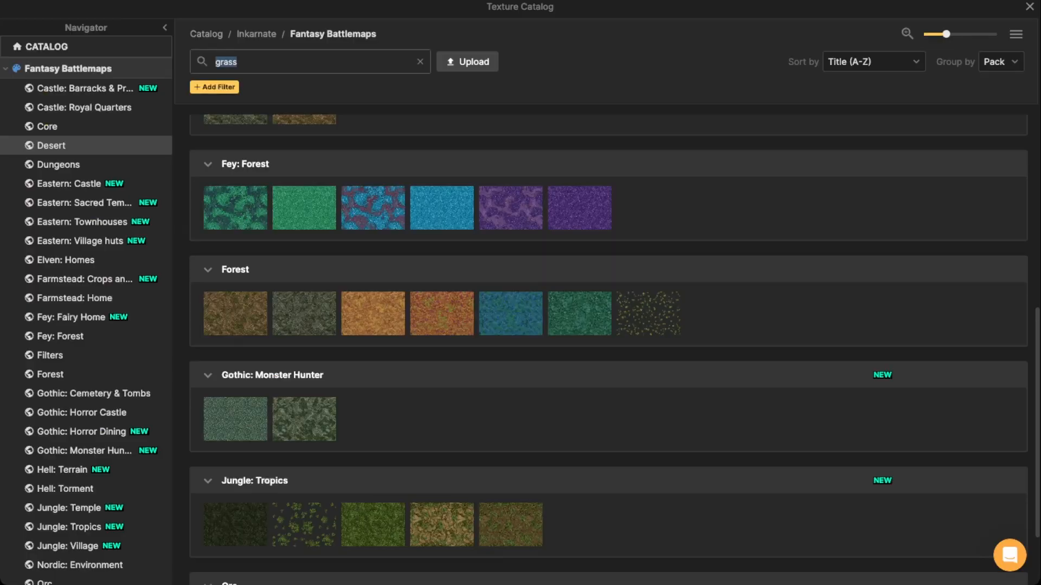
type("stone")
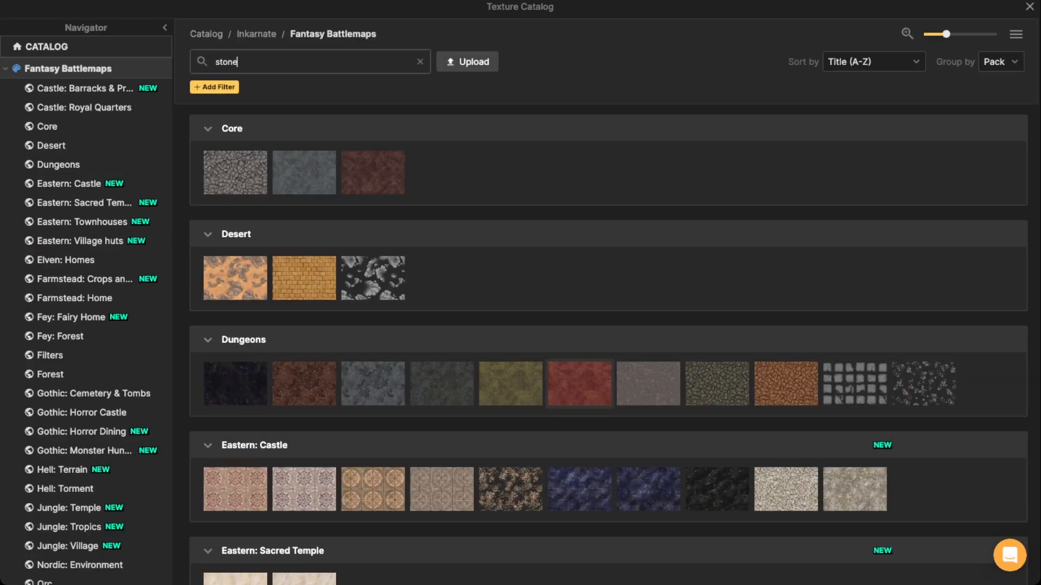
mouse_move(717, 383)
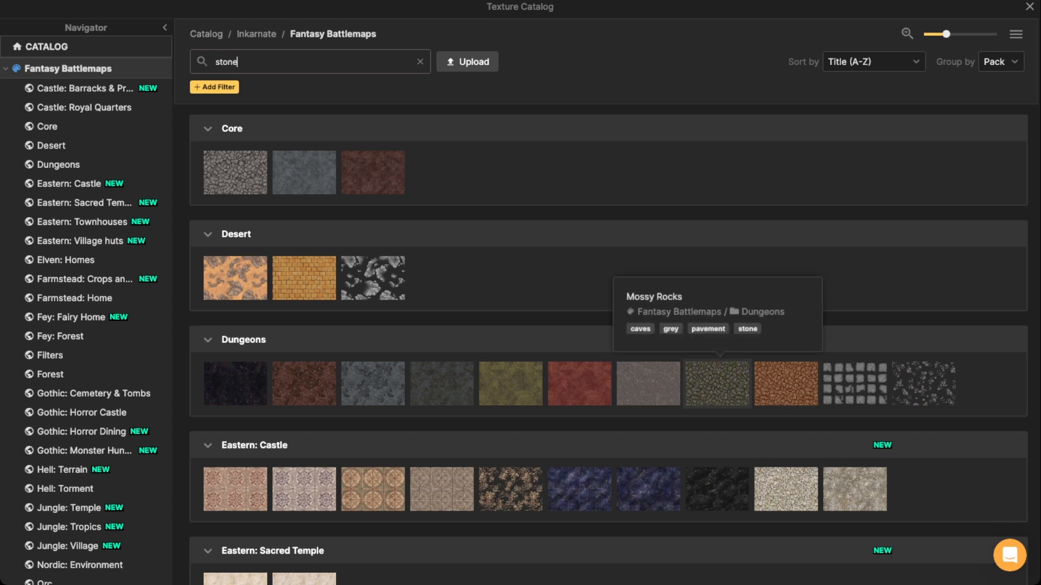
left_click(716, 383)
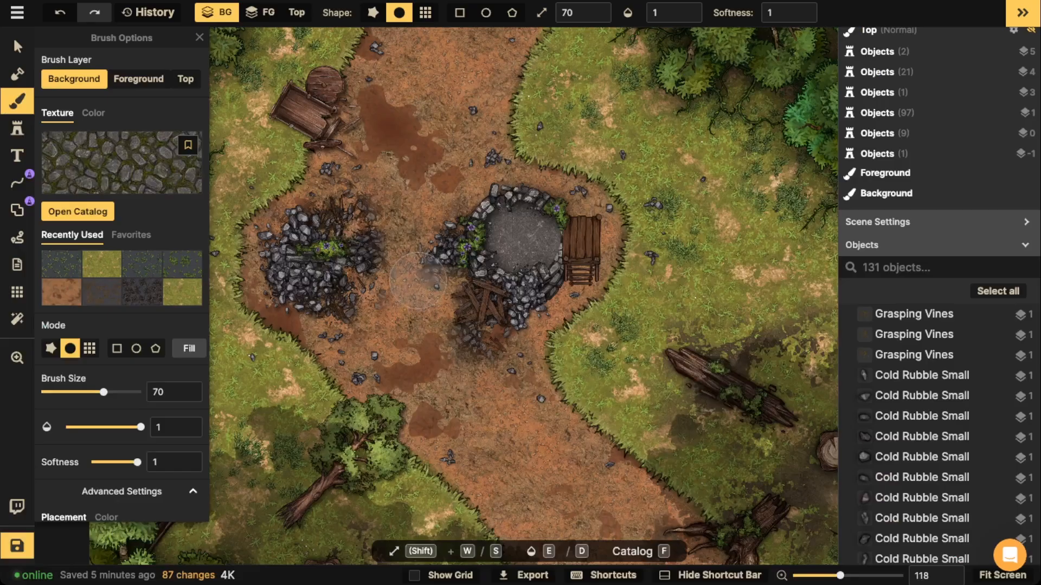
Set the Mossy Rocks brush to texture scale 71.18 and opacity 0.37
scroll(438, 243, "up", 2)
left_click_drag(102, 398, 94, 398)
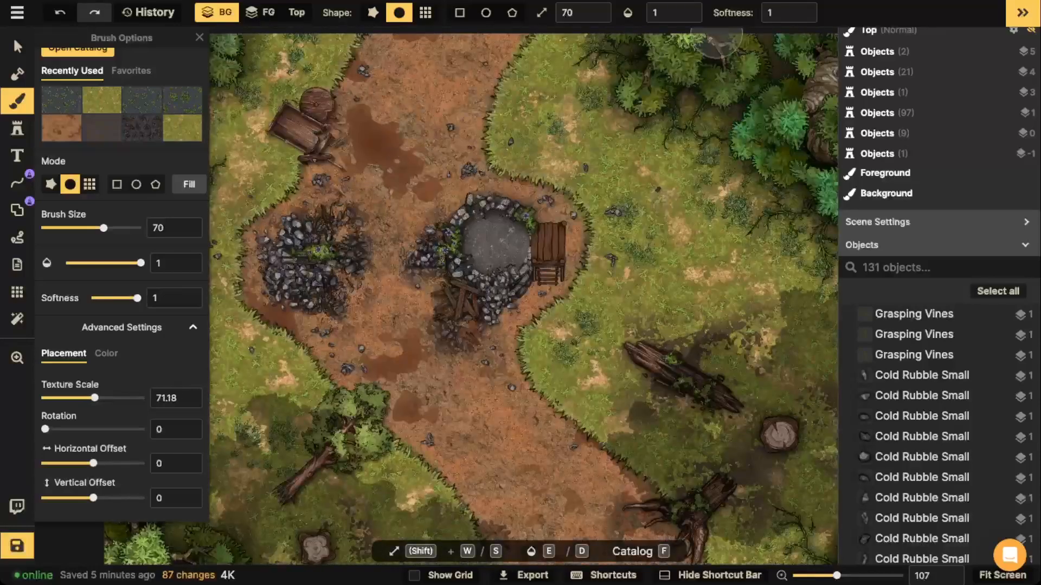
left_click(666, 13)
type("0.4")
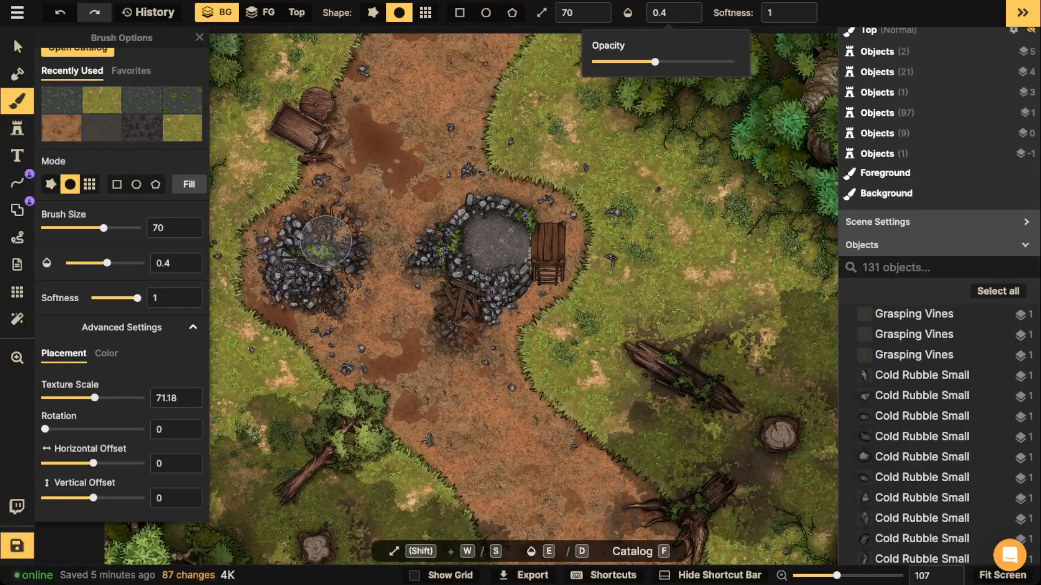
left_click(331, 229)
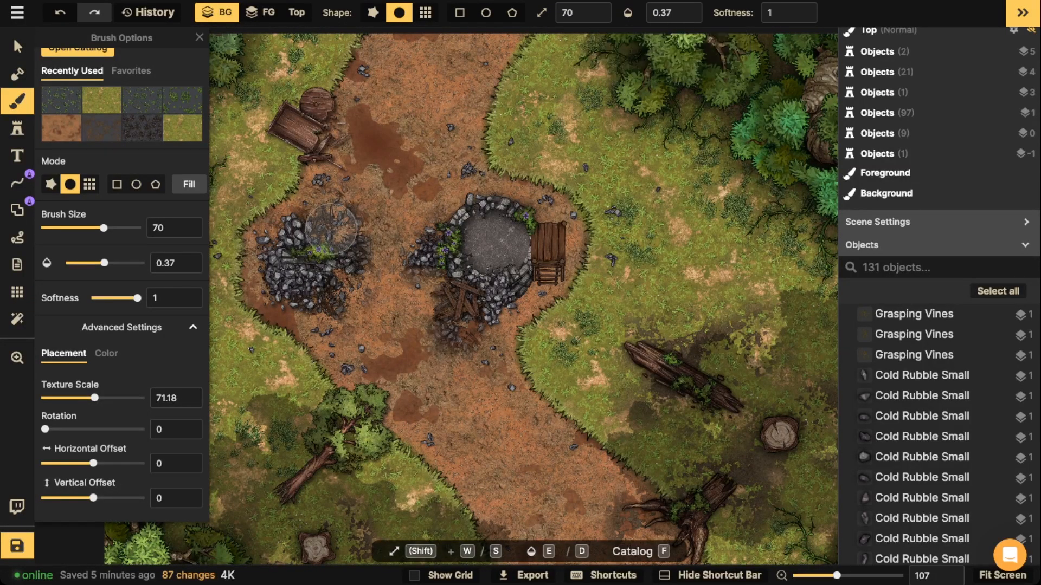
Paint faint mossy rocks on the dirt around both rubble piles and onto the path below them, and save the map
scroll(330, 230, "up", 5)
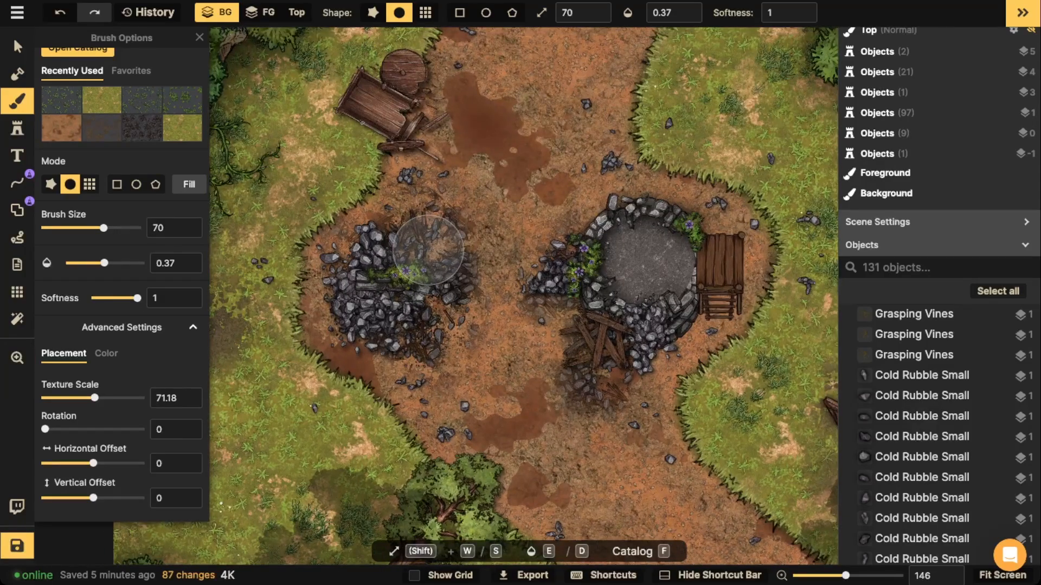
mouse_move(429, 249)
left_mouse_down()
mouse_move(551, 275)
mouse_move(513, 220)
mouse_move(438, 268)
mouse_move(418, 248)
mouse_move(356, 236)
mouse_move(339, 243)
mouse_move(354, 243)
mouse_move(347, 251)
mouse_move(357, 243)
mouse_move(331, 276)
mouse_move(333, 339)
mouse_move(369, 341)
mouse_move(393, 363)
mouse_move(431, 353)
mouse_move(450, 295)
mouse_move(432, 248)
mouse_move(446, 340)
mouse_move(434, 291)
mouse_move(449, 239)
mouse_move(388, 221)
mouse_move(436, 217)
mouse_move(487, 278)
mouse_move(486, 304)
mouse_move(482, 269)
mouse_move(578, 268)
mouse_move(710, 243)
mouse_move(596, 229)
mouse_move(560, 299)
mouse_move(555, 353)
mouse_move(580, 221)
mouse_move(648, 198)
mouse_move(697, 210)
mouse_move(735, 240)
mouse_move(726, 303)
mouse_move(733, 252)
mouse_move(698, 339)
mouse_move(665, 355)
mouse_move(644, 409)
mouse_move(648, 382)
mouse_move(631, 408)
mouse_move(606, 384)
mouse_move(638, 314)
mouse_move(675, 352)
mouse_move(711, 316)
mouse_move(735, 254)
mouse_move(686, 216)
mouse_move(645, 205)
mouse_move(584, 257)
mouse_move(508, 269)
mouse_move(510, 330)
mouse_move(451, 410)
mouse_move(516, 219)
mouse_move(470, 157)
mouse_move(458, 78)
left_mouse_up()
mouse_move(600, 188)
left_mouse_down()
mouse_move(582, 164)
mouse_move(602, 172)
left_mouse_up()
left_click_drag(635, 286, 627, 145)
mouse_move(562, 345)
left_mouse_down()
mouse_move(584, 383)
mouse_move(614, 373)
mouse_move(542, 330)
mouse_move(540, 293)
mouse_move(654, 366)
mouse_move(651, 399)
mouse_move(691, 431)
left_mouse_up()
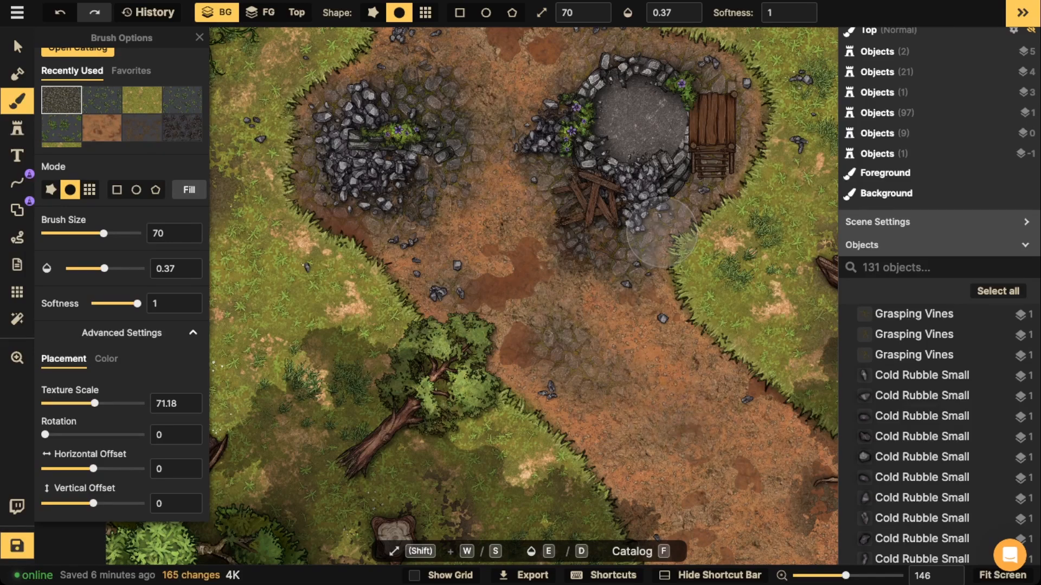
scroll(661, 233, "down", 4)
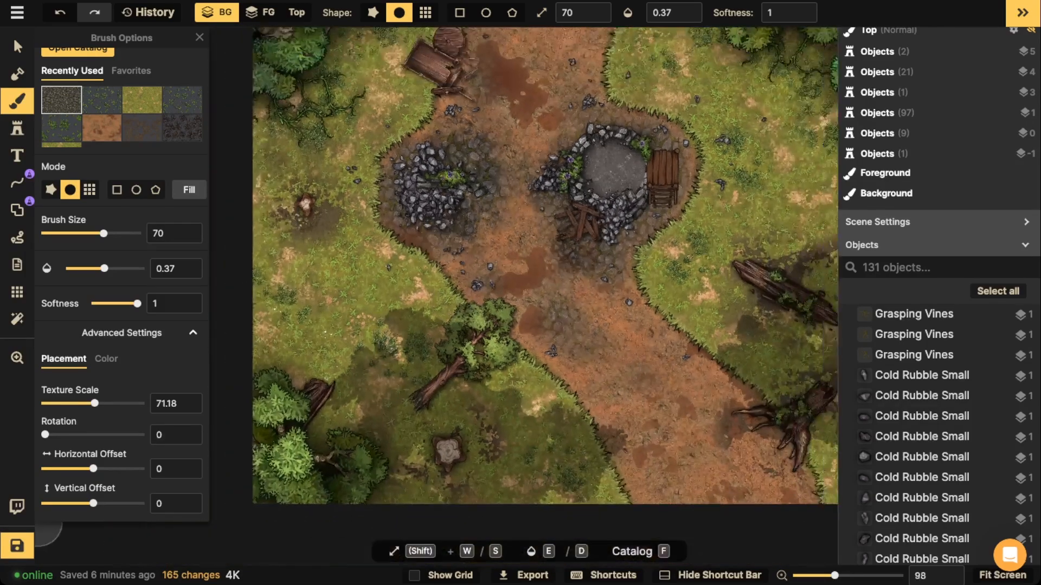
key("ctrl+s")
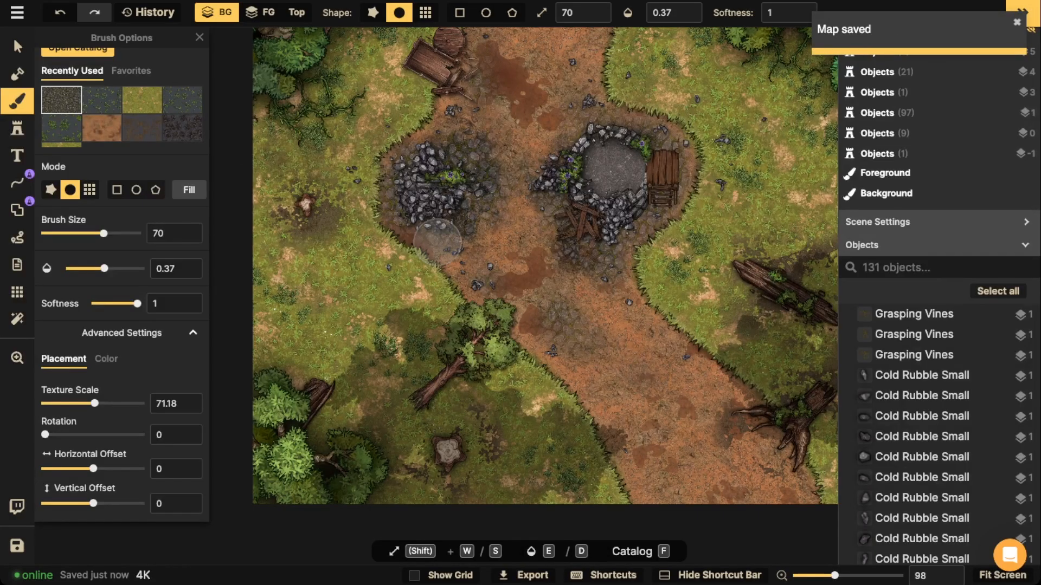
Search the stamp catalog for hell and choose the Burnt Stump stamp
left_click(17, 128)
left_click(82, 97)
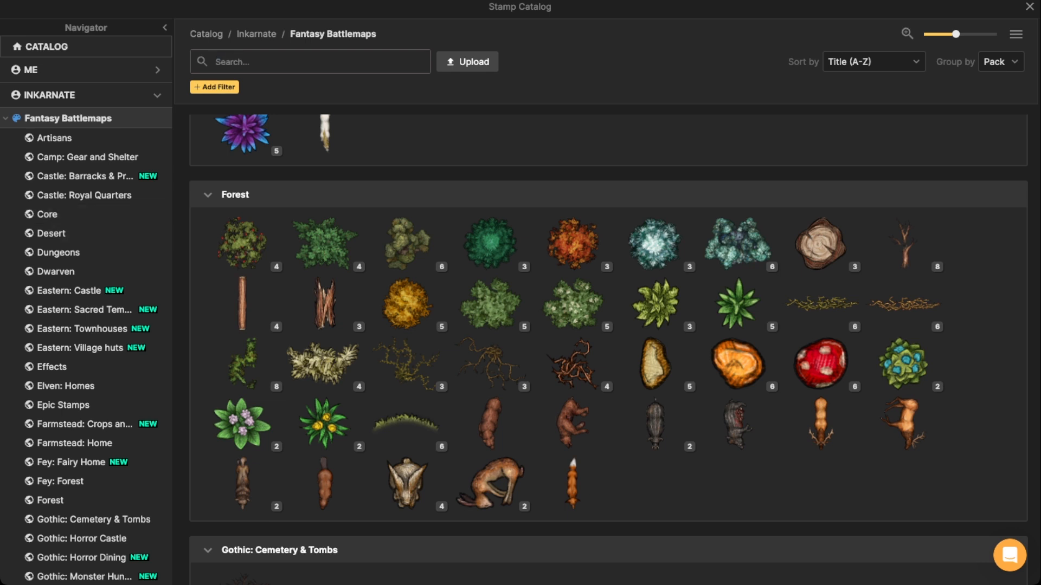
type("hel")
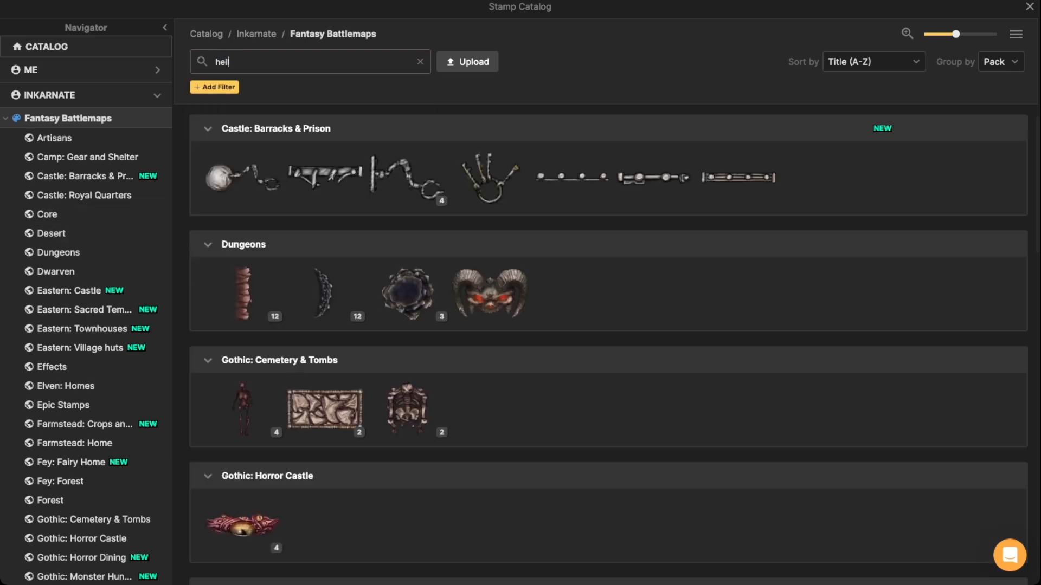
scroll(325, 380, "down", 7)
left_click(323, 387)
scroll(461, 266, "up", 3)
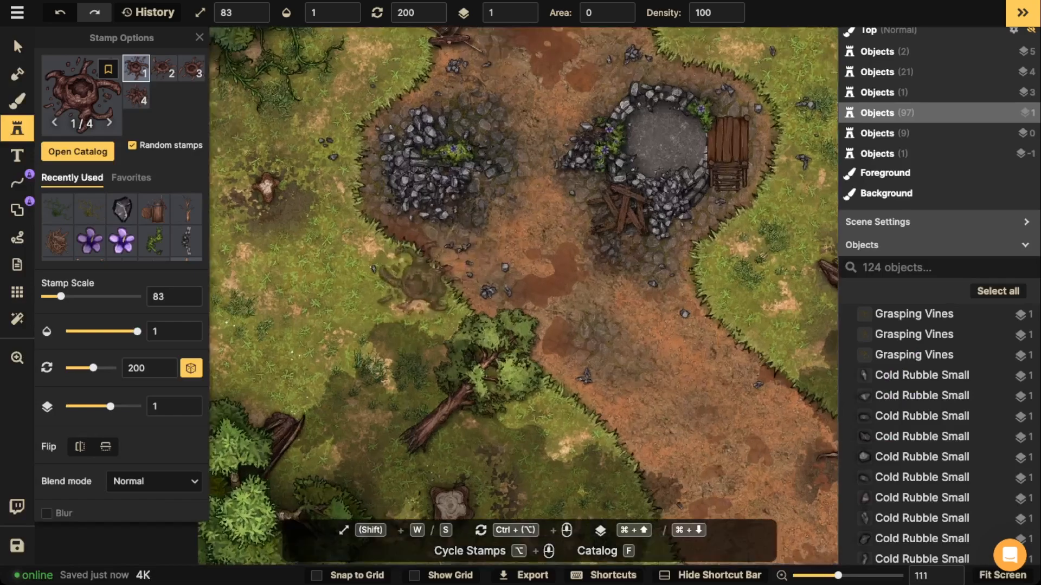
Set the burnt stump's stamp scale to 93 and compare its variants on the grass beside the path
scroll(417, 285, "up", 3)
scroll(387, 288, "down", 1)
scroll(353, 293, "down", 3)
key("w")
scroll(330, 297, "up", 1)
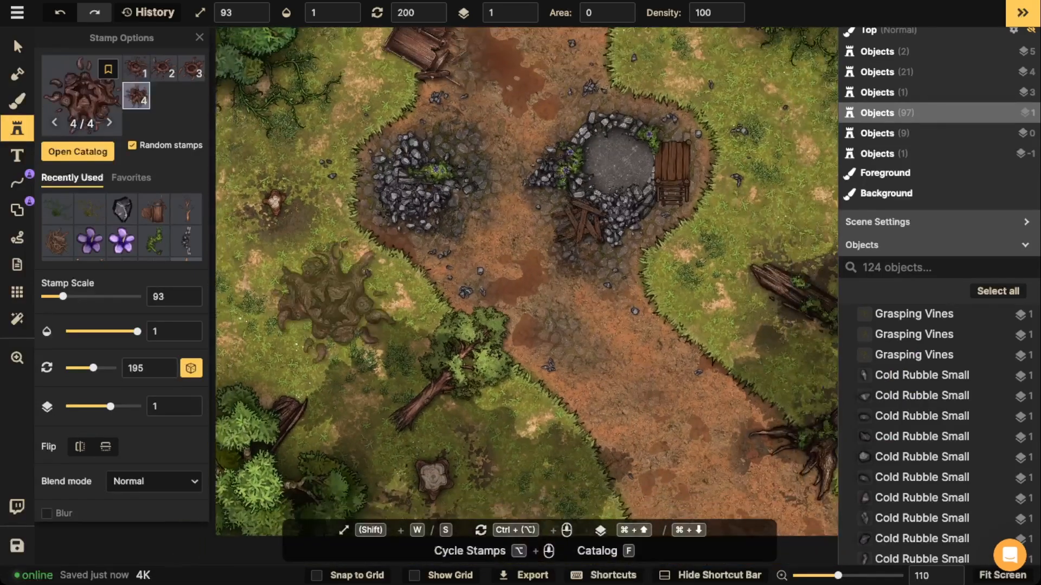
scroll(330, 297, "up", 1)
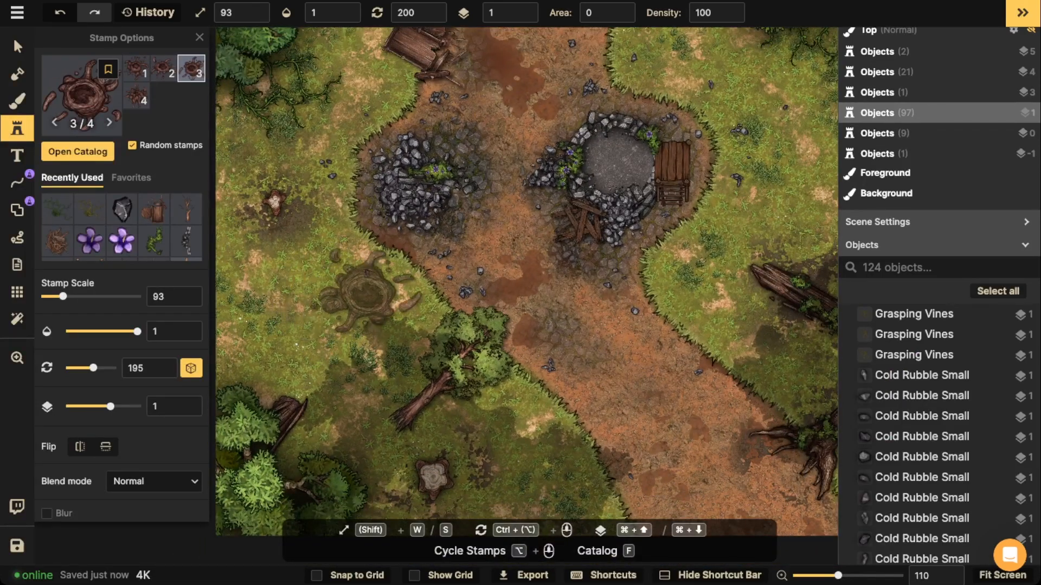
scroll(446, 287, "down", 3)
left_click_drag(486, 266, 531, 266)
scroll(542, 293, "up", 4)
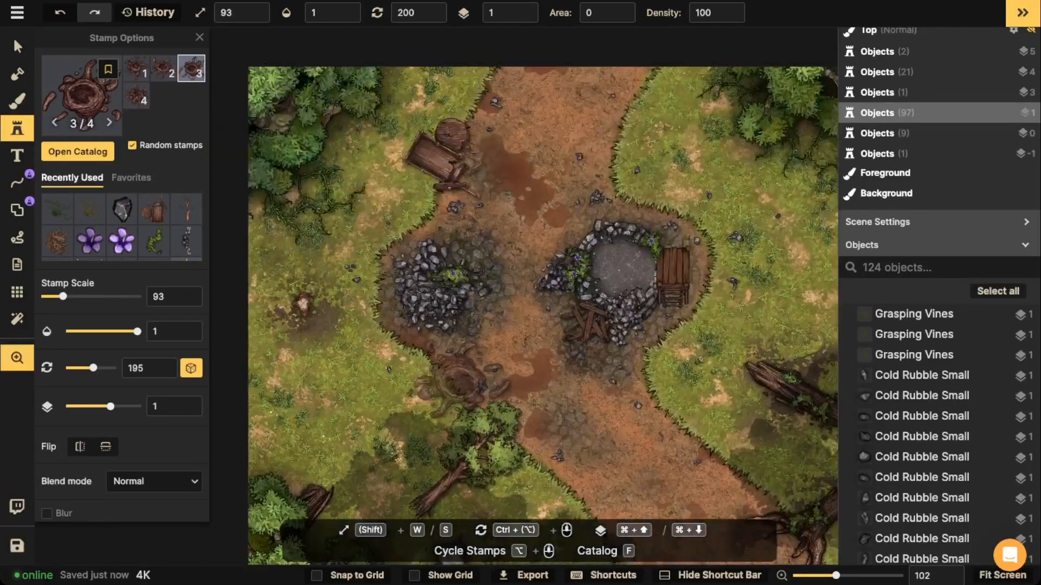
Place the second burnt stump variant at rotation 320 on the grass beside the upper-right trees
left_click_drag(460, 378, 463, 437)
left_click_drag(662, 378, 559, 384)
scroll(562, 218, "down", 8)
scroll(563, 218, "down", 6)
left_click_drag(442, 271, 604, 131)
scroll(360, 297, "down", 6)
left_click_drag(479, 359, 165, 286)
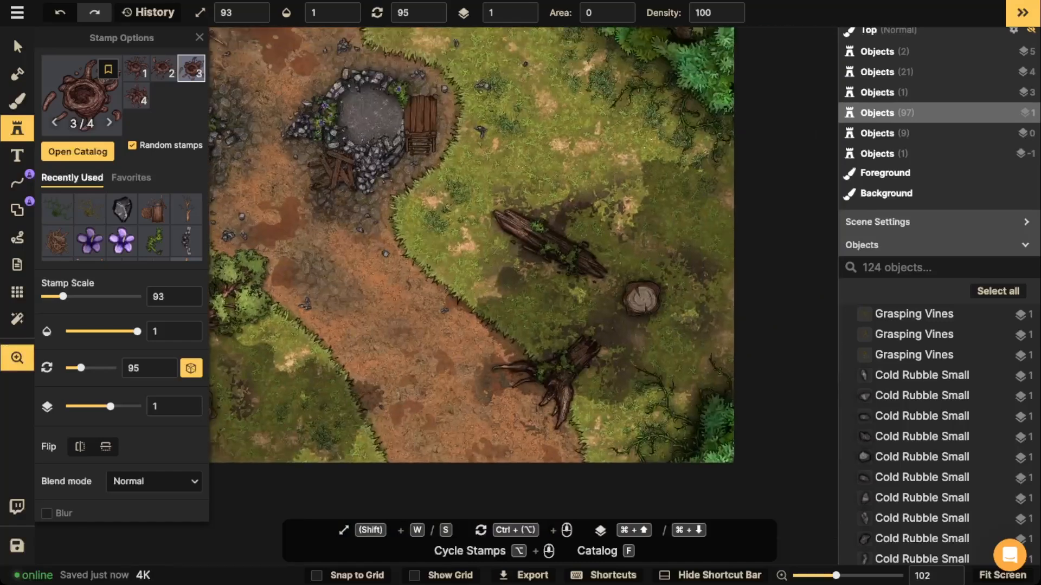
left_click_drag(524, 115, 497, 208)
scroll(500, 209, "down", 1)
scroll(504, 134, "down", 12)
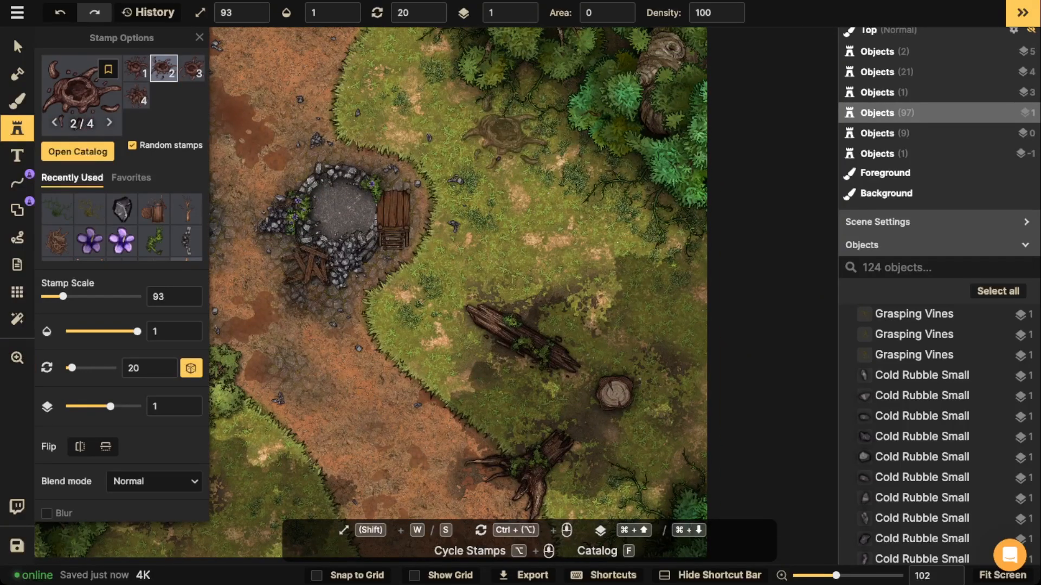
scroll(518, 138, "down", 4)
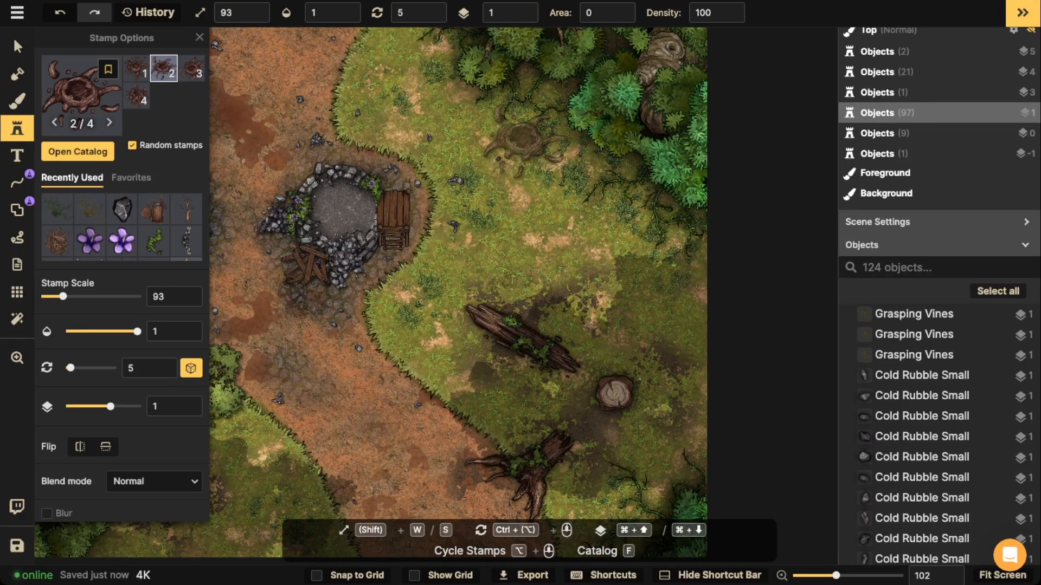
scroll(518, 139, "down", 1)
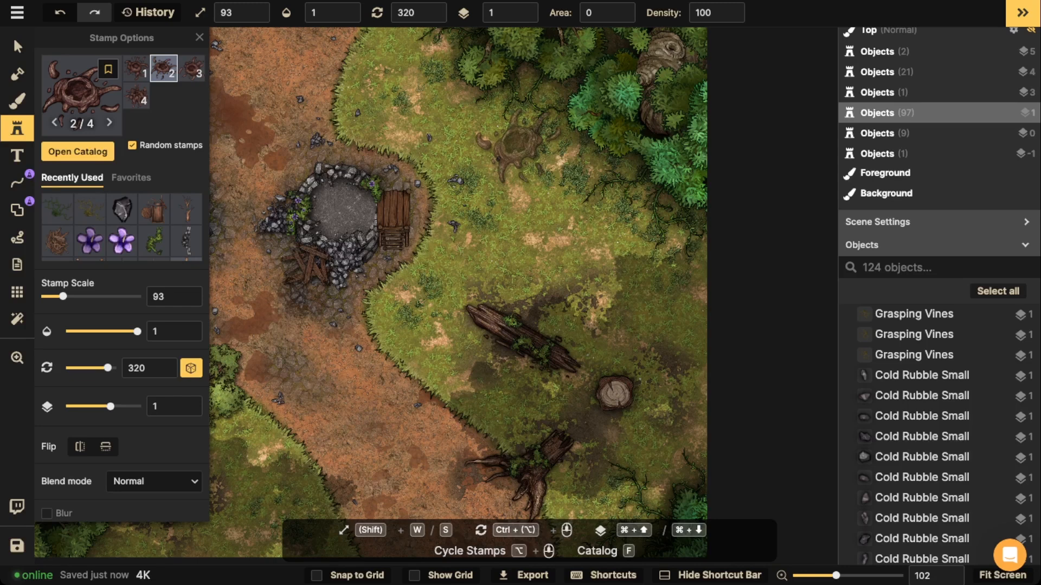
left_click(518, 136)
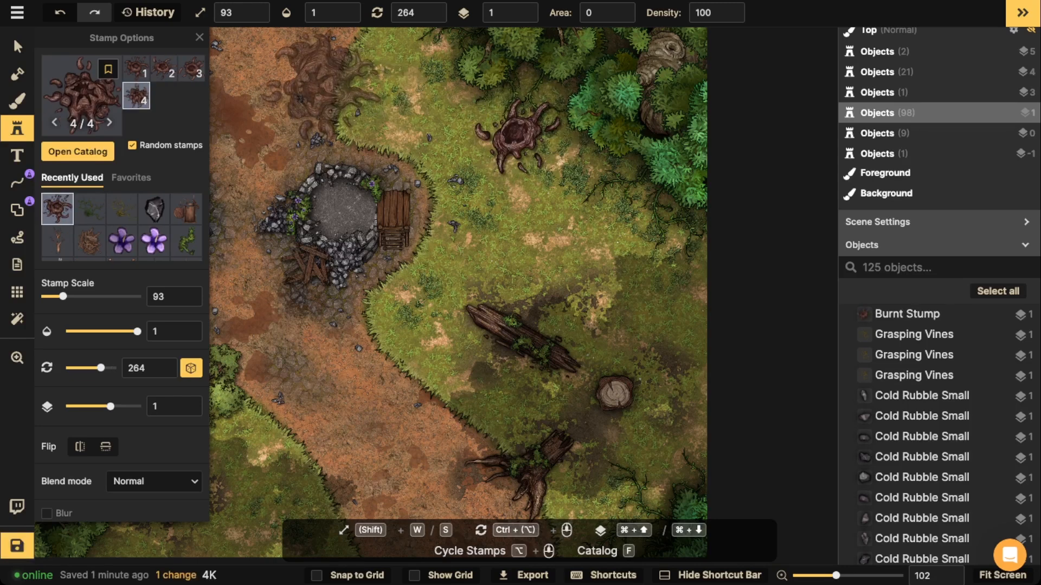
Lower the stamp tool's layer to -3 and nudge the placed burnt stump slightly upward toward the trees
left_click(524, 17)
left_click(525, 17)
left_click(524, 17)
left_click(525, 17)
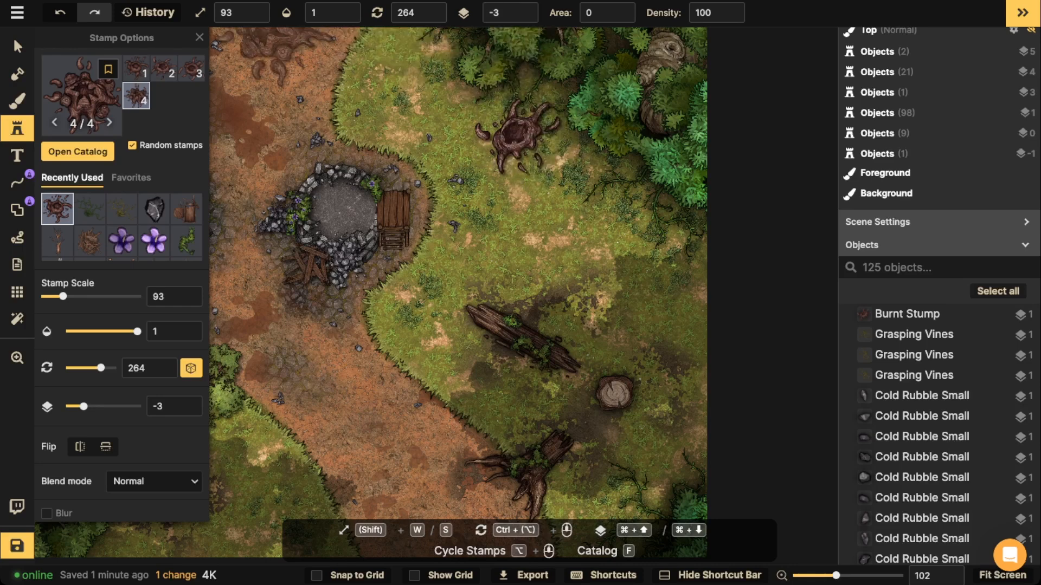
left_click(17, 47)
left_click_drag(517, 134, 521, 127)
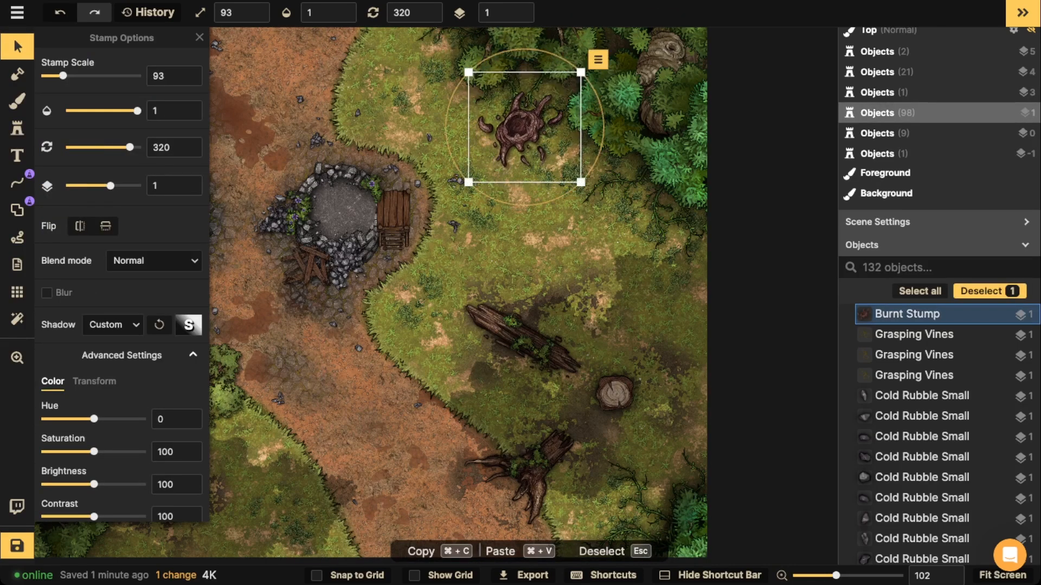
Paint the recently used patchy brown dirt texture on the background around the burnt stump at opacity 0.37
left_click(17, 102)
left_click(143, 292)
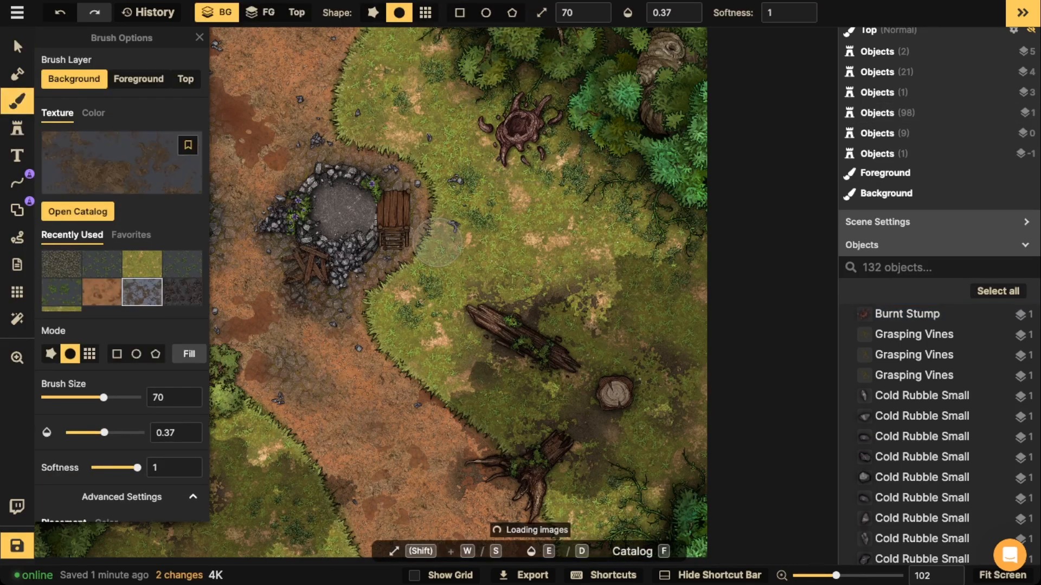
left_click(487, 122)
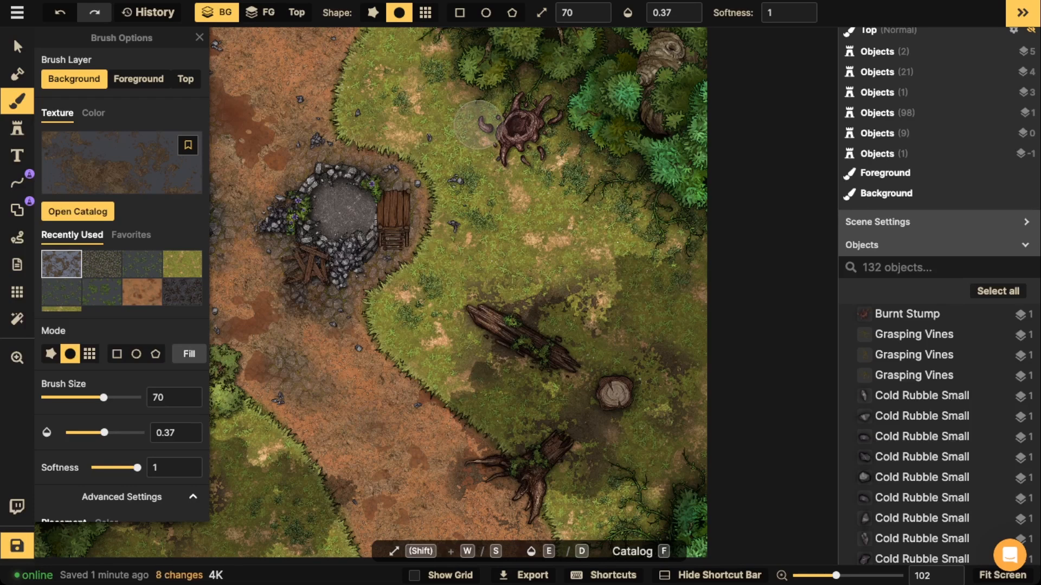
left_click(556, 161)
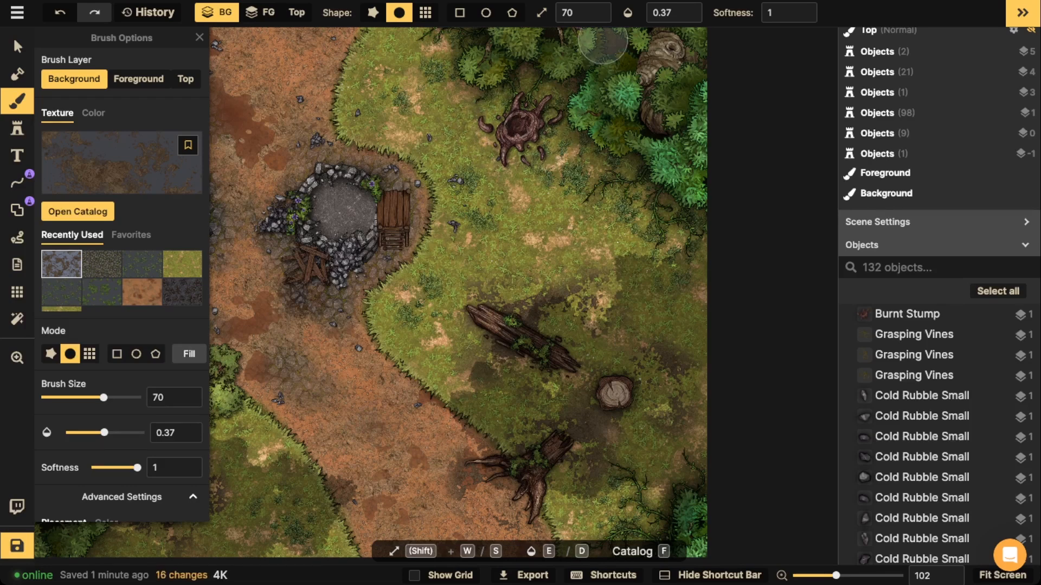
Raise the brush opacity to 1 and paint more patchy brown dirt under and around the burnt stump
left_click(697, 12)
left_click(477, 139)
left_click(525, 153)
left_click(506, 191)
left_click(542, 170)
left_click(551, 140)
left_click(498, 138)
left_click(536, 109)
left_click(458, 127)
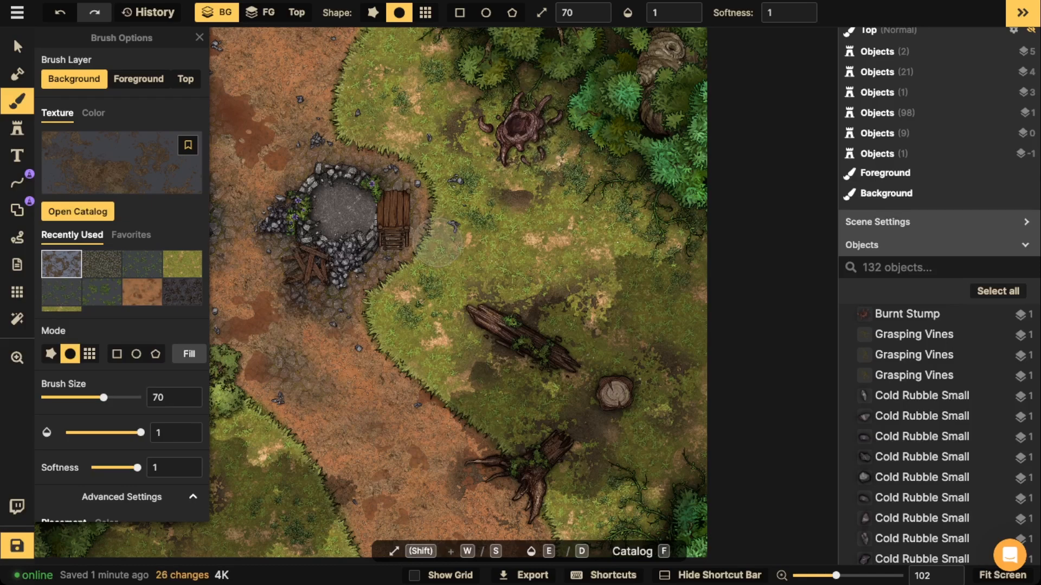
scroll(122, 271, "down", 3)
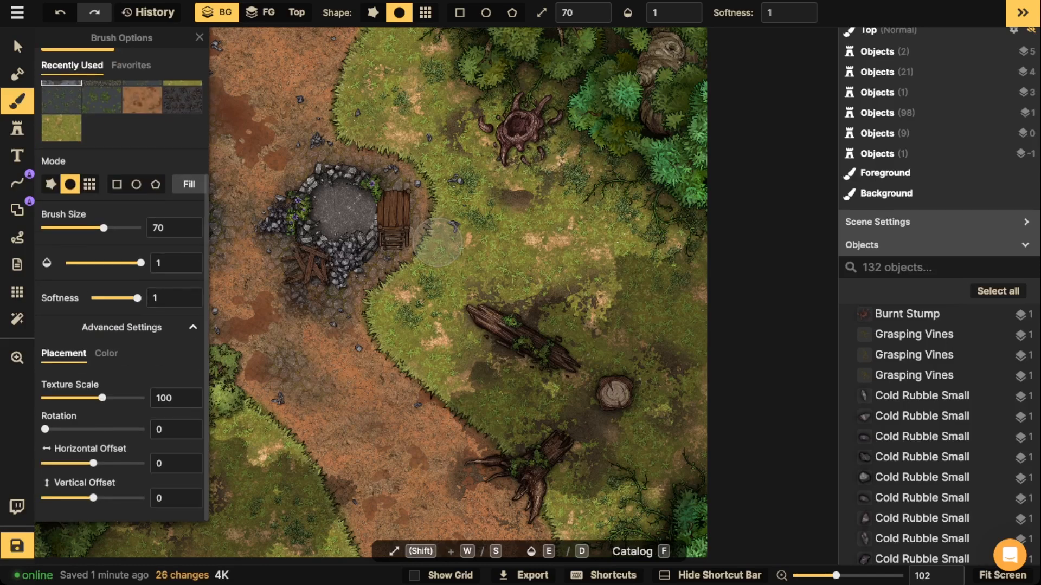
Set the brush's texture scale to 53.51 and paint patchy brown dirt around the burnt stump beside the upper-right trees
left_click_drag(102, 398, 88, 398)
left_click(497, 104)
left_click(494, 127)
left_click(491, 139)
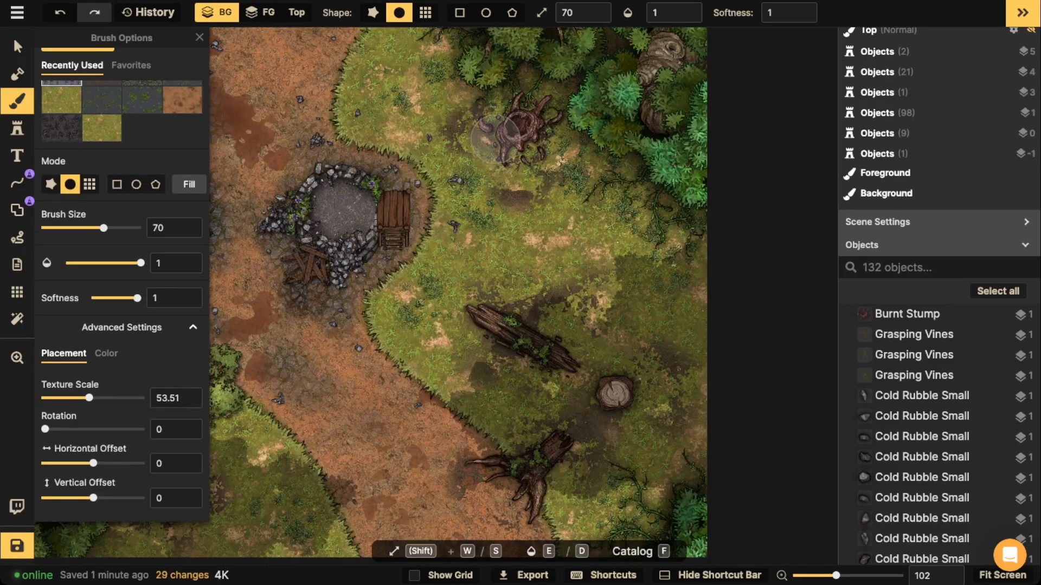
left_click(507, 139)
left_click(536, 136)
left_click(552, 108)
left_click(562, 137)
left_click(546, 155)
left_click(515, 144)
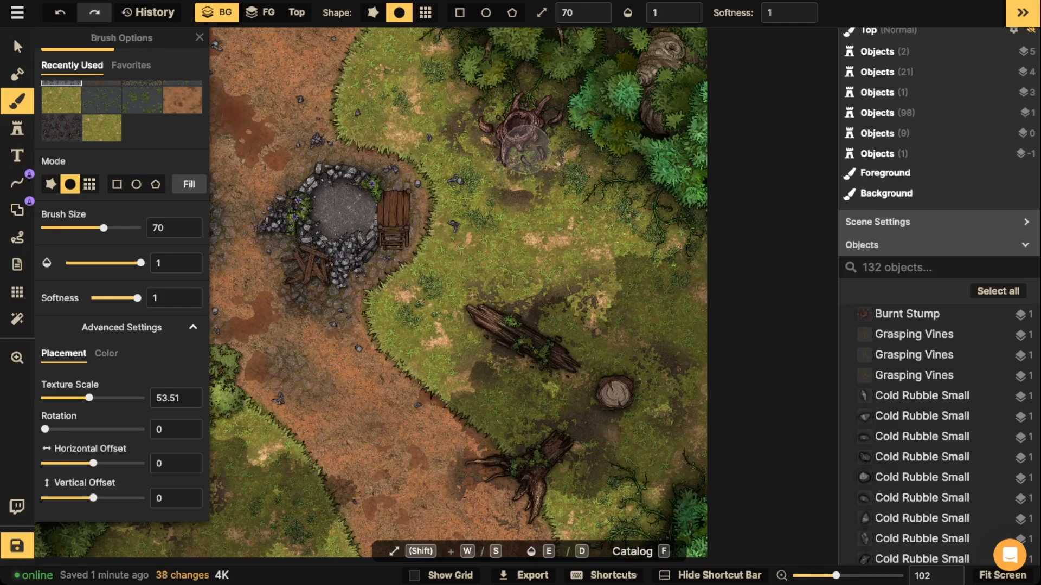
Paint the same dirt texture on the path below the ruined tower and up around its wooden door side
left_click_drag(428, 296, 578, 181)
left_click(453, 182)
left_click(486, 184)
left_click(484, 185)
left_click(444, 190)
left_click(473, 200)
left_click(482, 208)
left_click(523, 164)
left_click(533, 154)
left_click(551, 134)
left_click_drag(555, 130, 567, 94)
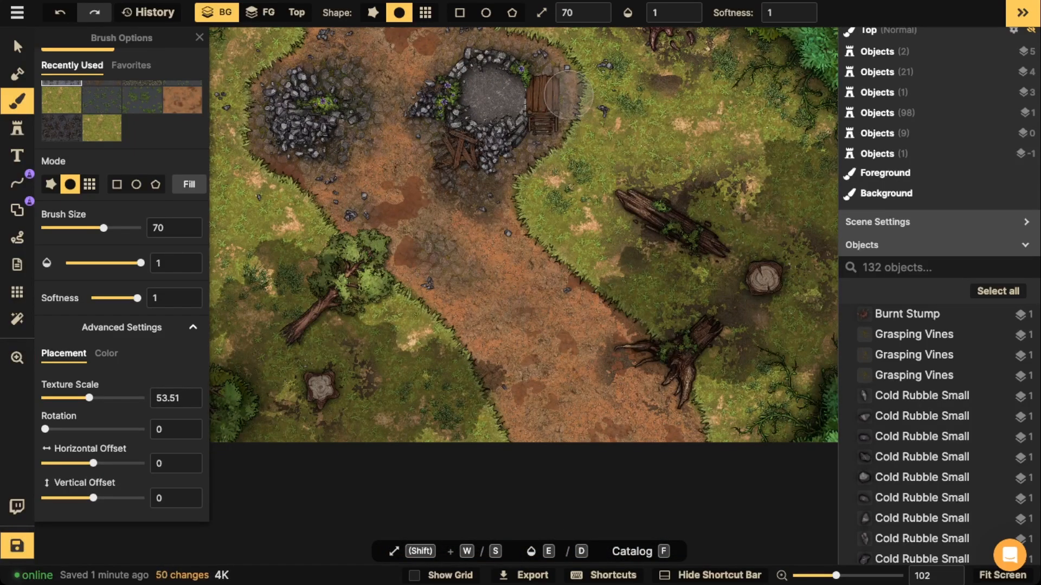
Paint more of the dirt texture around the rubble pile across from the tower and on the path near the broken cart
left_click(358, 169)
left_click(359, 188)
left_click(377, 196)
left_click(374, 53)
left_click(380, 51)
left_click(419, 98)
mouse_move(544, 300)
left_mouse_down()
mouse_move(522, 355)
mouse_move(542, 381)
mouse_move(553, 438)
mouse_move(672, 434)
mouse_move(635, 385)
mouse_move(642, 368)
mouse_move(598, 357)
mouse_move(640, 411)
left_mouse_up()
key("space")
left_click_drag(532, 154, 541, 506)
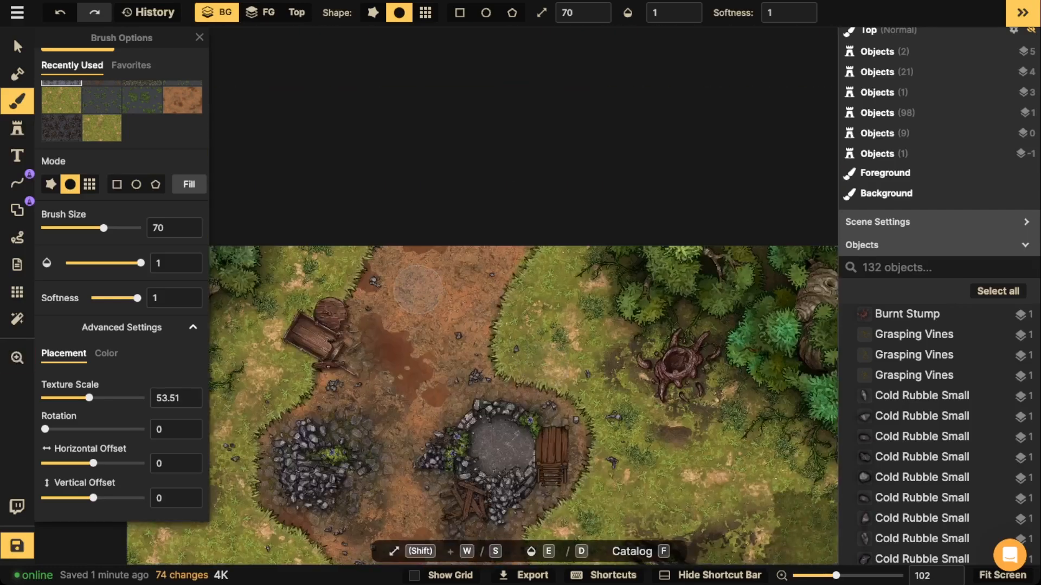
left_click(393, 299)
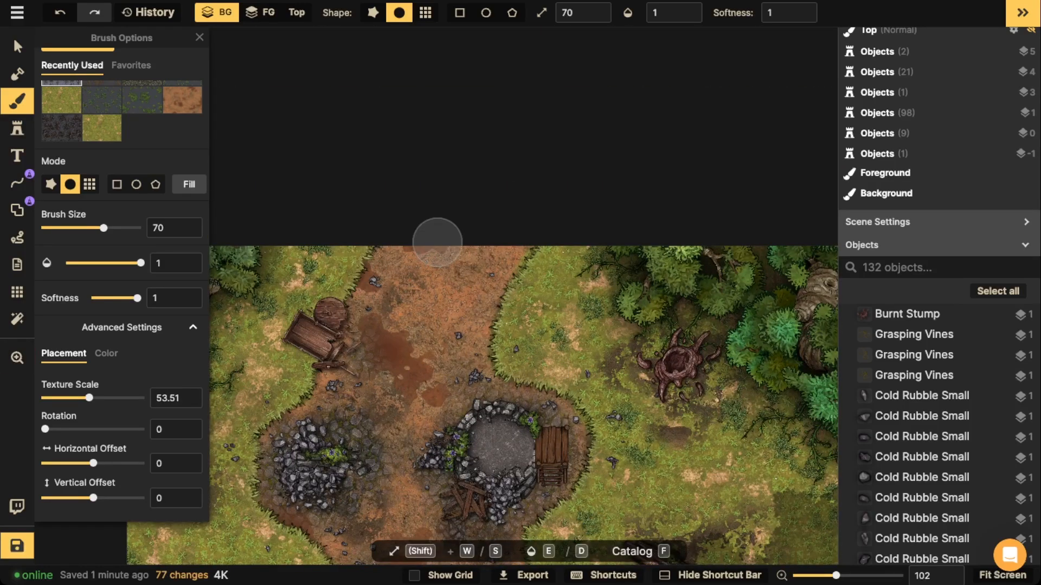
scroll(455, 174, "down", 3)
left_click_drag(395, 398, 437, 242)
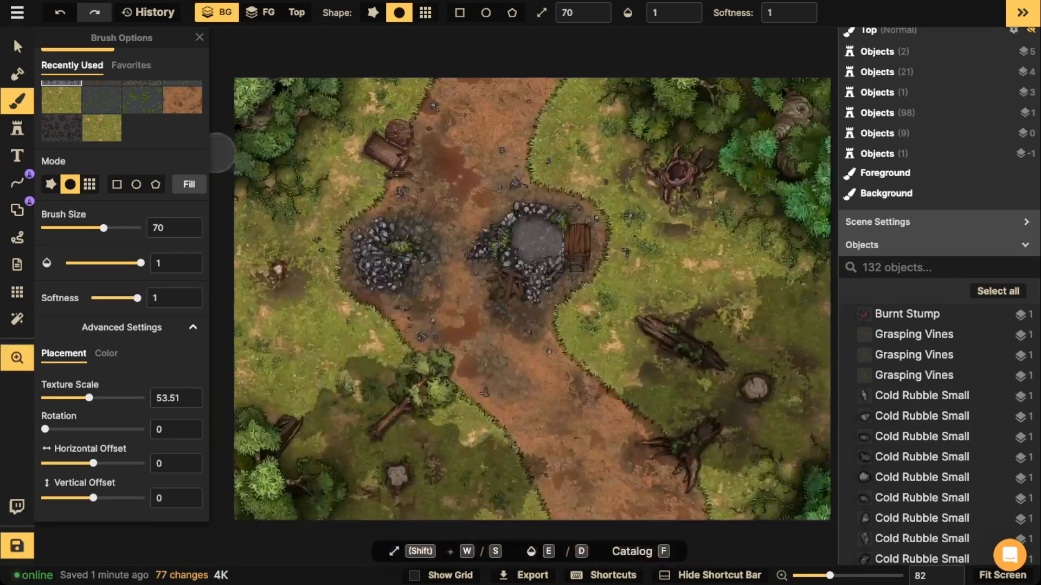
Search the stamp catalog for "forest" and choose the red-leaved plant from the Jungle: Tropics pack
left_click(18, 47)
scroll(532, 240, "down", 2)
scroll(532, 239, "up", 5)
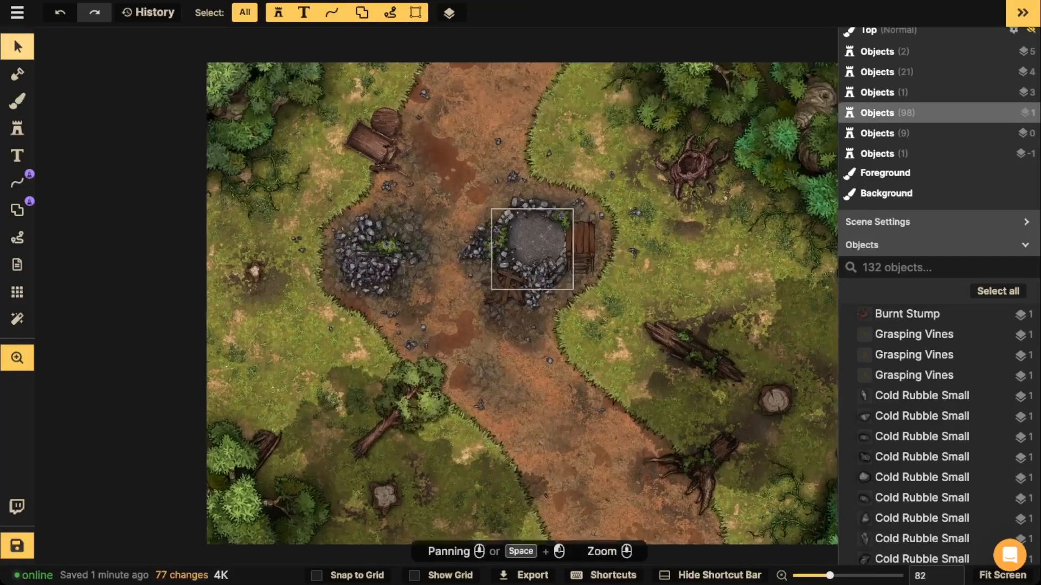
mouse_move(532, 239)
left_mouse_down()
mouse_move(430, 159)
mouse_move(329, 99)
mouse_move(520, 45)
mouse_move(559, 139)
left_mouse_up()
left_click(18, 128)
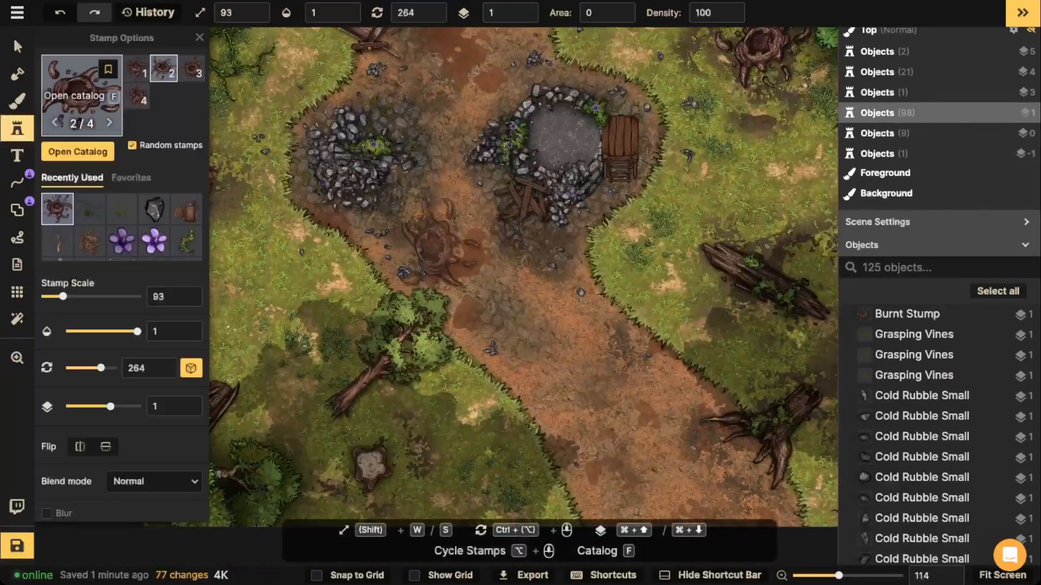
type("f")
type("forest")
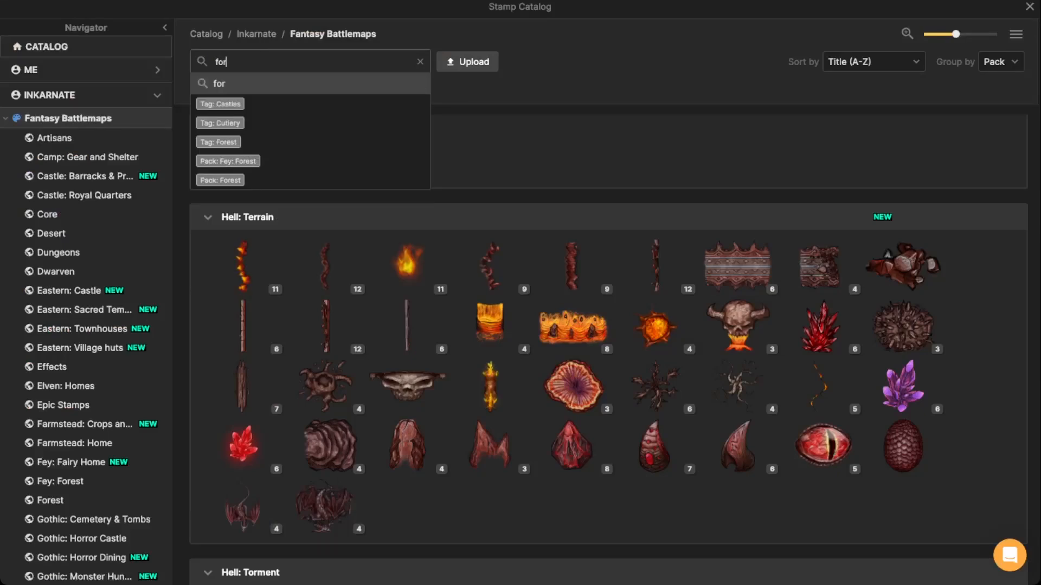
scroll(608, 341, "down", 2)
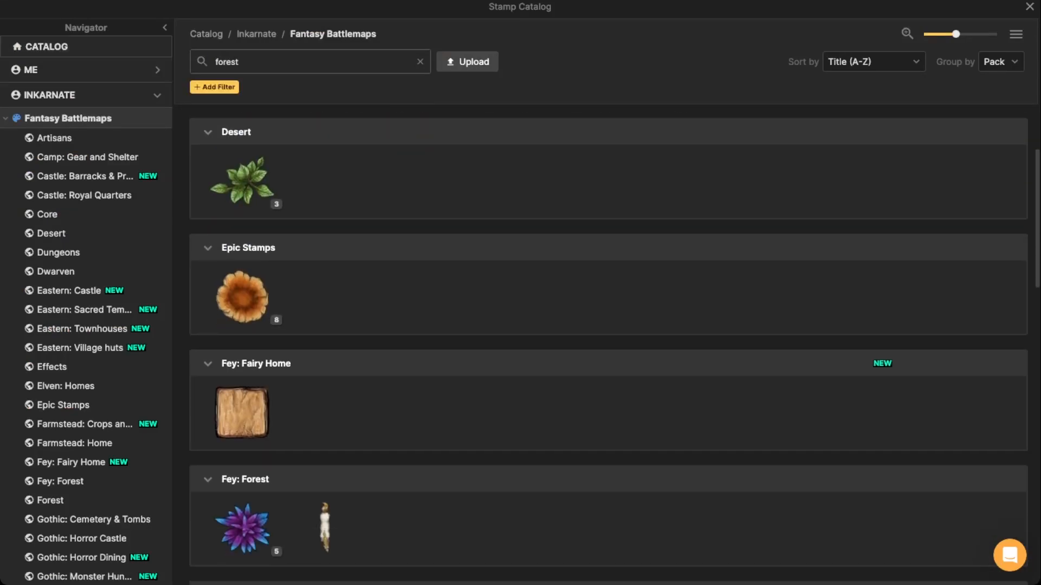
scroll(608, 341, "down", 12)
scroll(609, 341, "down", 5)
left_click(406, 416)
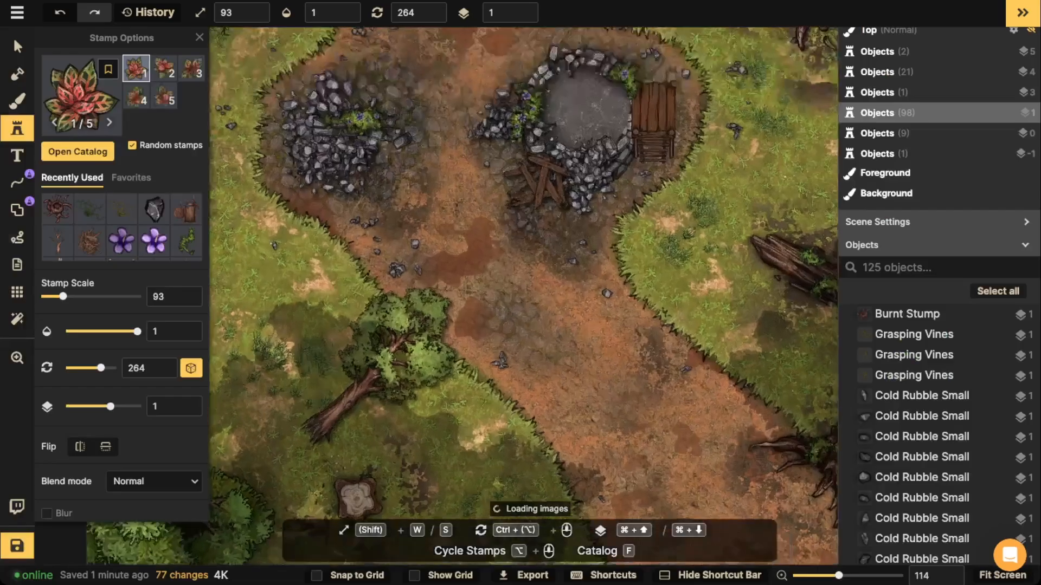
With the stamp scale at 73, place red plants beneath the left vines, above the broken cart and on the grass across the path
scroll(444, 262, "up", 3)
left_click_drag(351, 195, 649, 510)
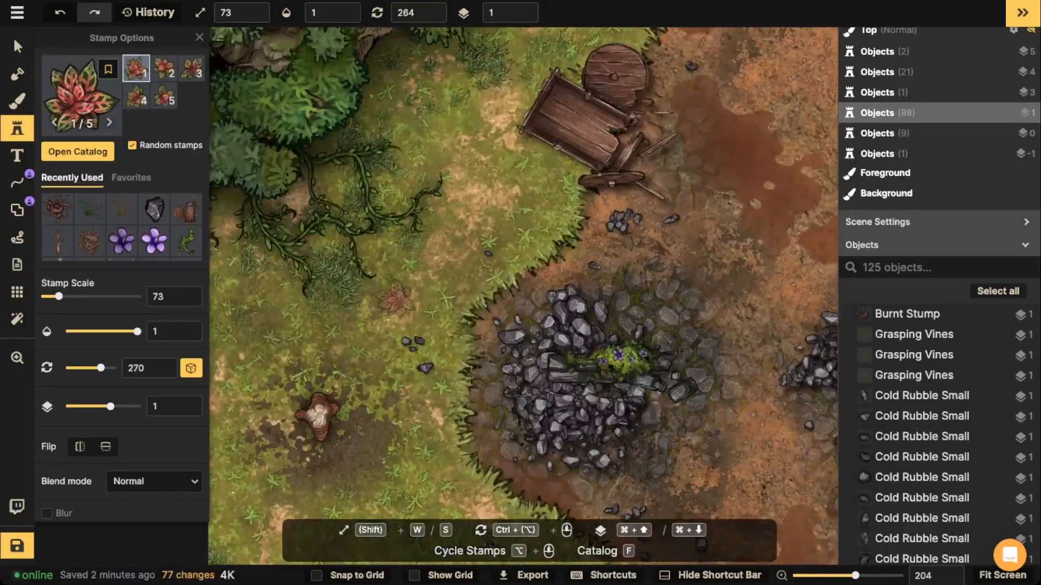
left_click_drag(481, 289, 522, 292)
left_click(368, 279)
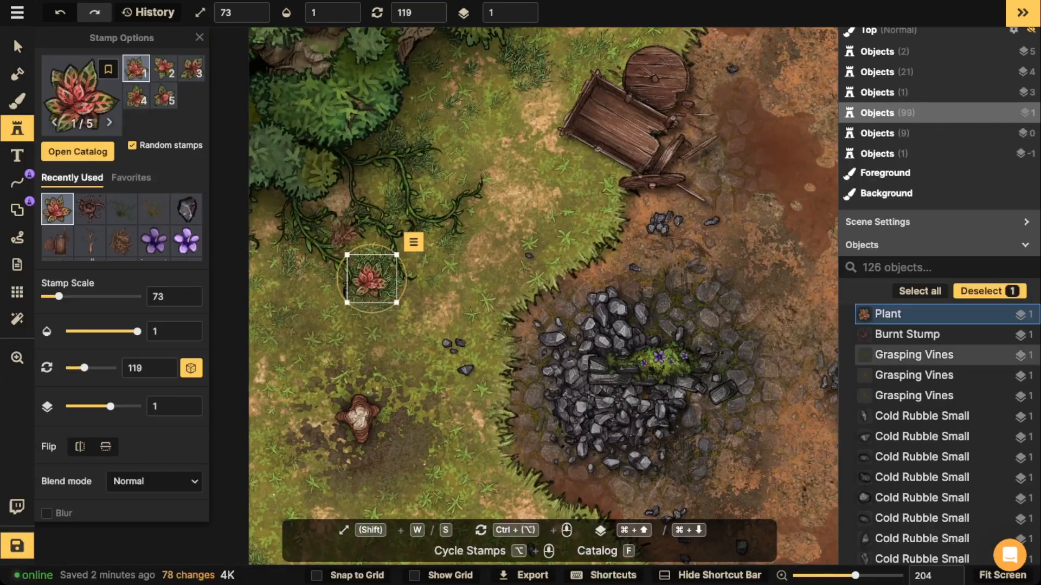
left_click(521, 54)
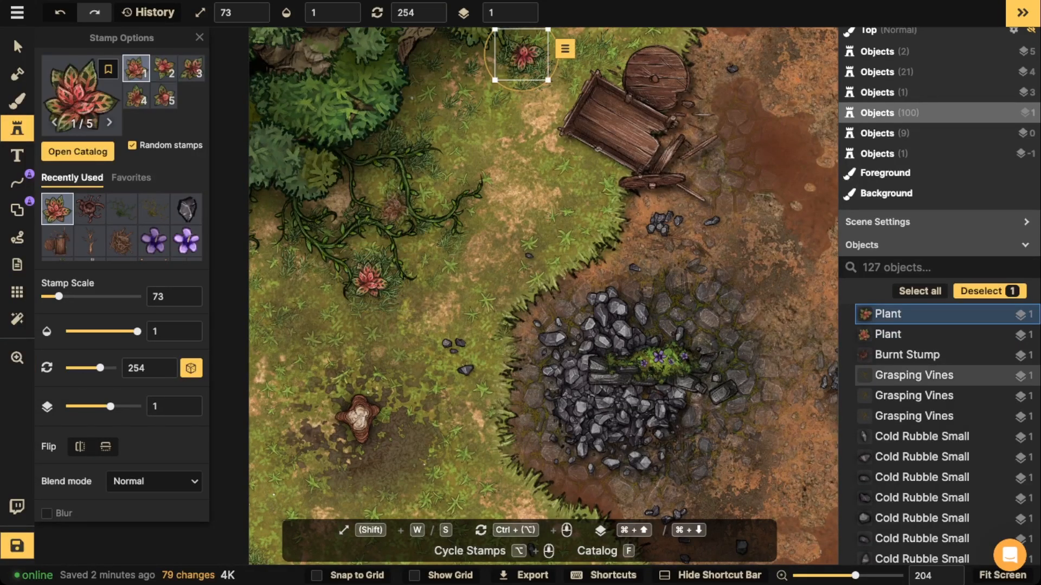
left_click_drag(623, 239, 193, 393)
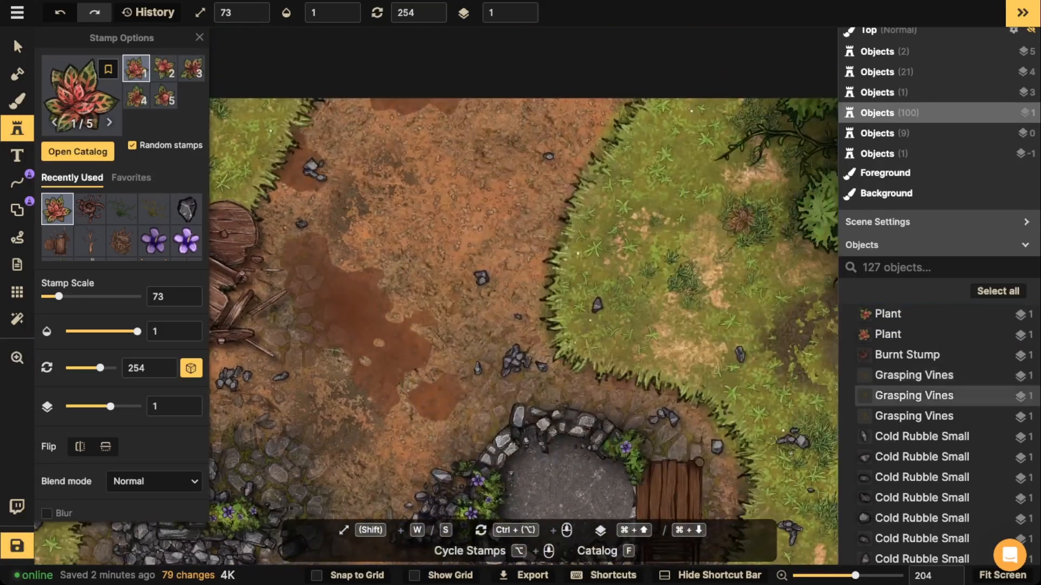
left_click(743, 218)
key("Escape")
Reduce the stamp scale to 53 and place two red plants on the grass east of the ruined tower
scroll(593, 359, "down", 5)
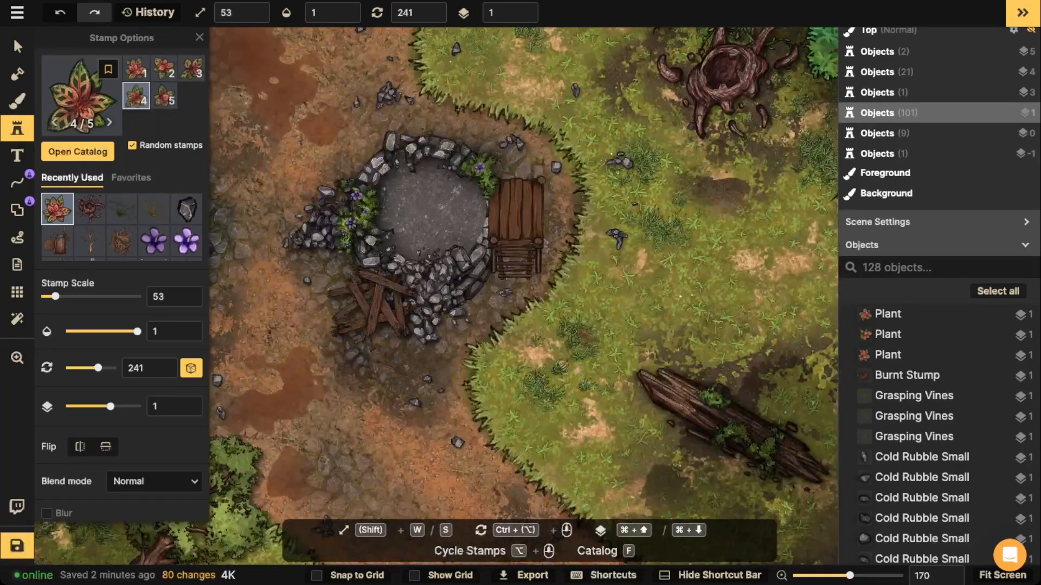
left_click(577, 332)
key("Escape")
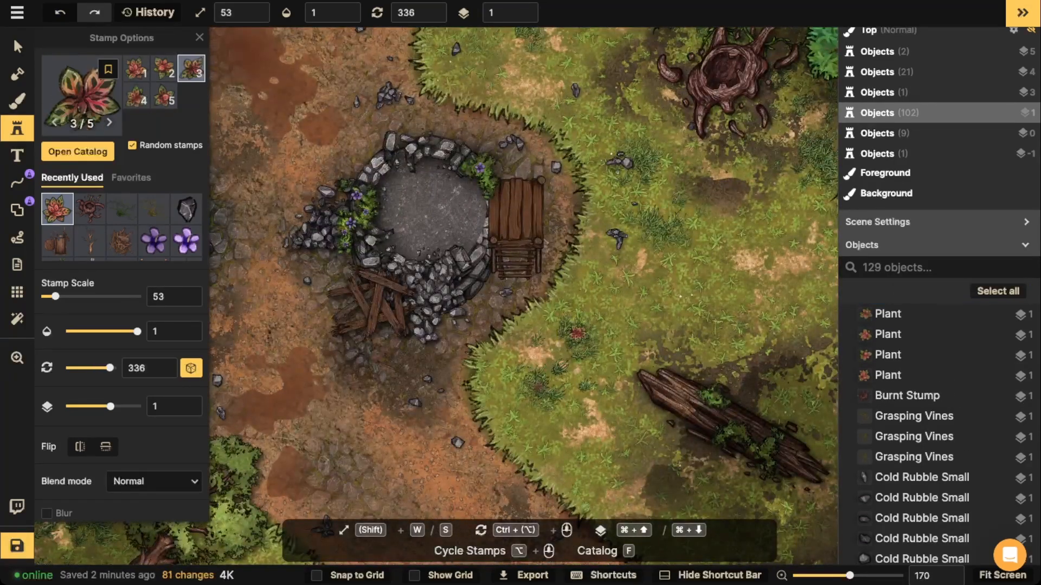
left_click(643, 164)
Place a small red plant beside the leafy fallen tree and another on the grass near the map's lower path edge
scroll(398, 241, "down", 5)
left_click_drag(326, 380, 621, 96)
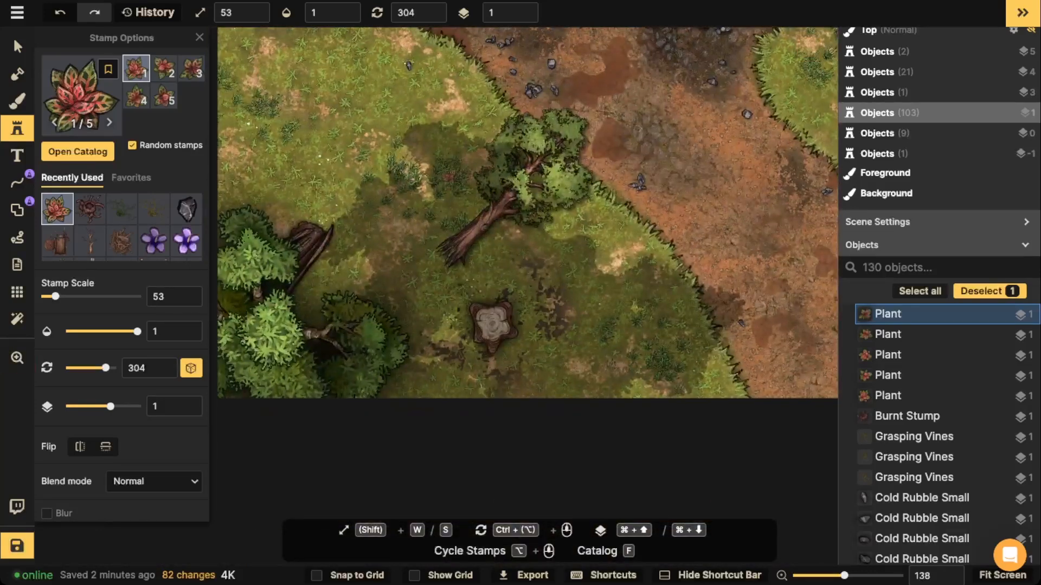
left_click(446, 176)
key("Escape")
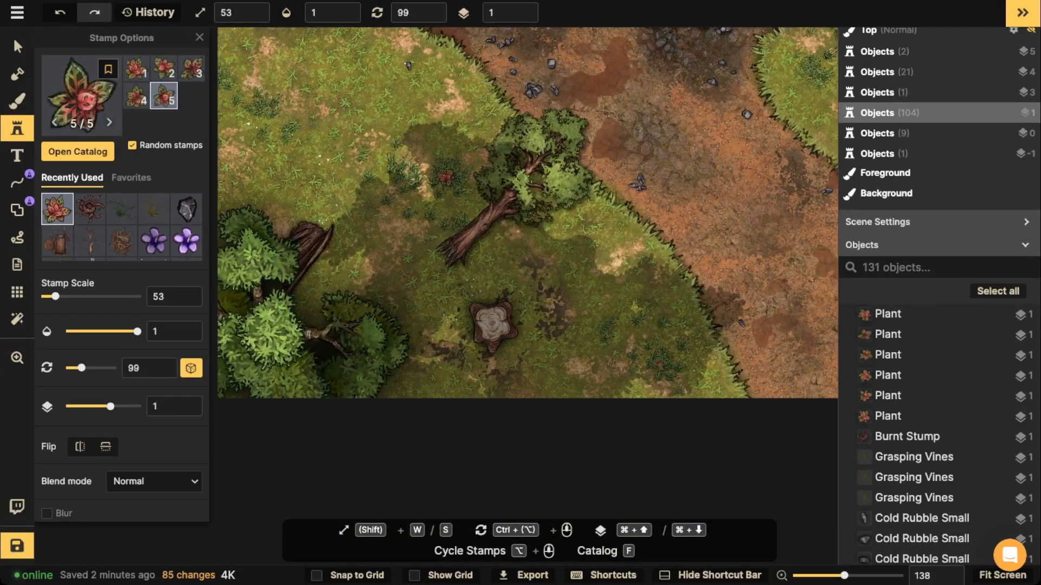
left_click(661, 365)
Choose the reddish-brown Thorn Bush stamp from the catalog's Forest pack
scroll(472, 163, "down", 5)
left_click_drag(472, 163, 327, 389)
left_click_drag(504, 292, 619, 322)
left_click(81, 95)
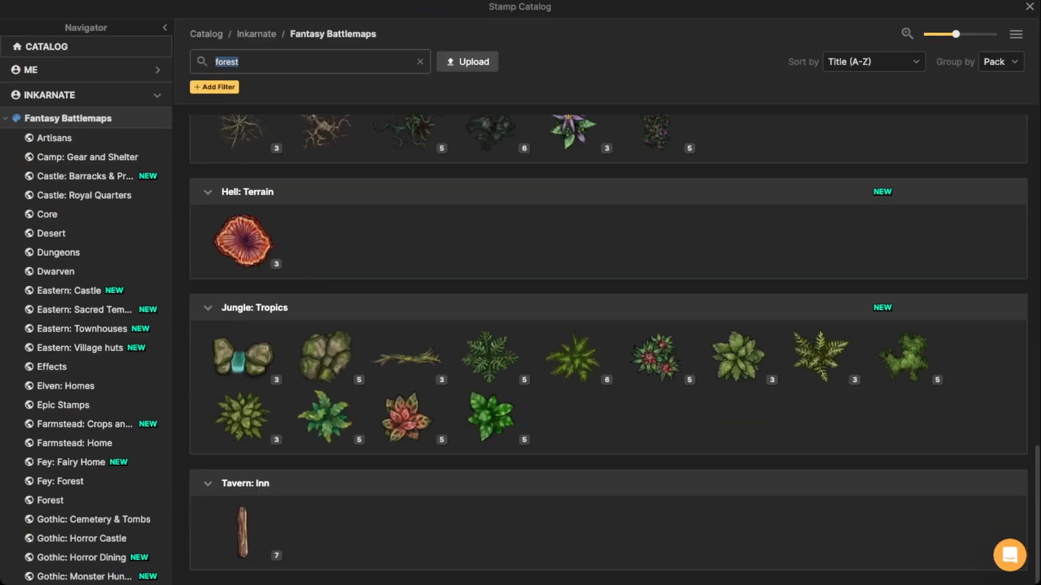
scroll(488, 293, "up", 10)
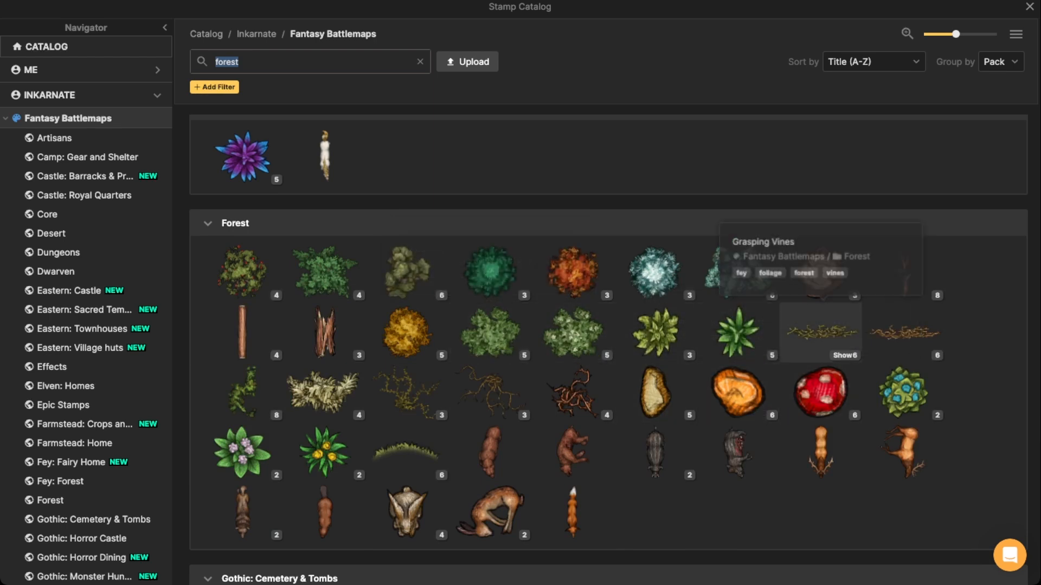
left_click(566, 402)
Enlarge the Thorn Bush stamp to a scale of 143
scroll(529, 299, "up", 3)
key("space")
left_click_drag(534, 300, 426, 286)
key("w")
key("w")
key("w")
scroll(429, 287, "up", 1)
key("w")
key("w")
scroll(426, 193, "down", 2)
scroll(427, 192, "down", 4)
left_click_drag(456, 162, 488, 444)
key("w")
key("w")
key("w")
key("w")
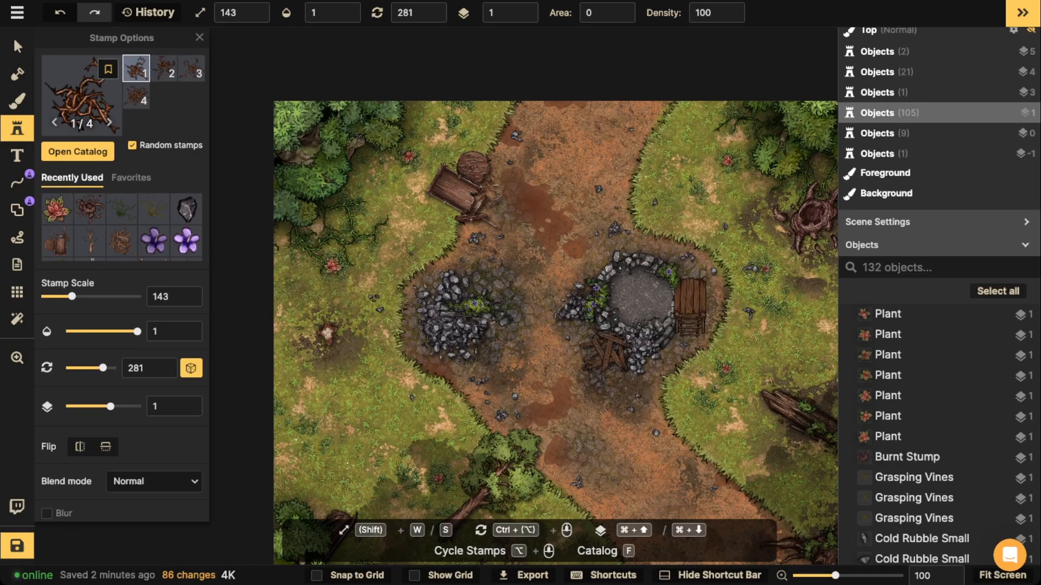
Place overlapping thorn bushes along the map's left edge, below the small pale stump
scroll(569, 207, "up", 3)
left_click_drag(570, 206, 681, 29)
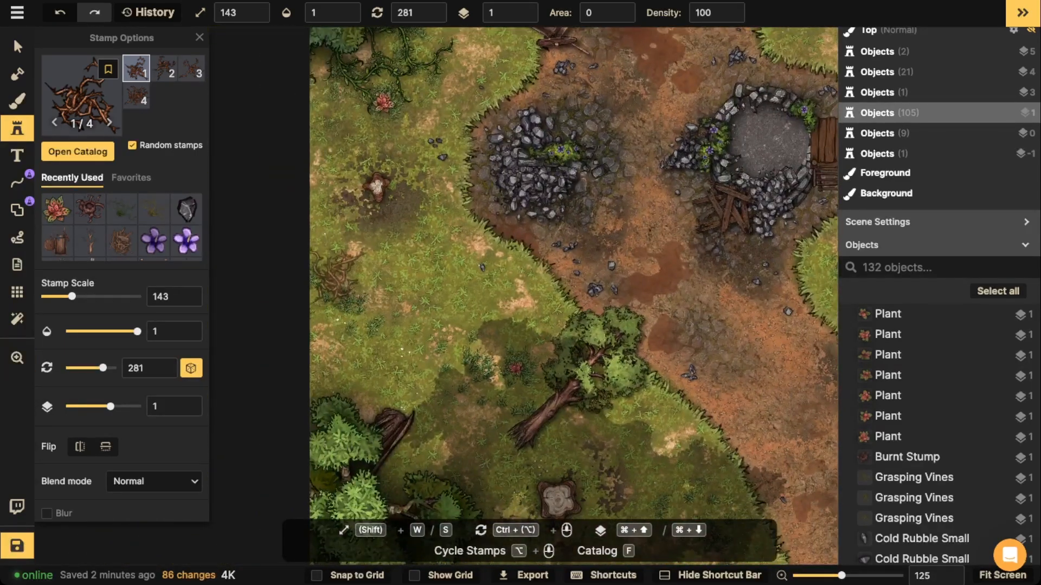
left_click(333, 292)
left_click(350, 320)
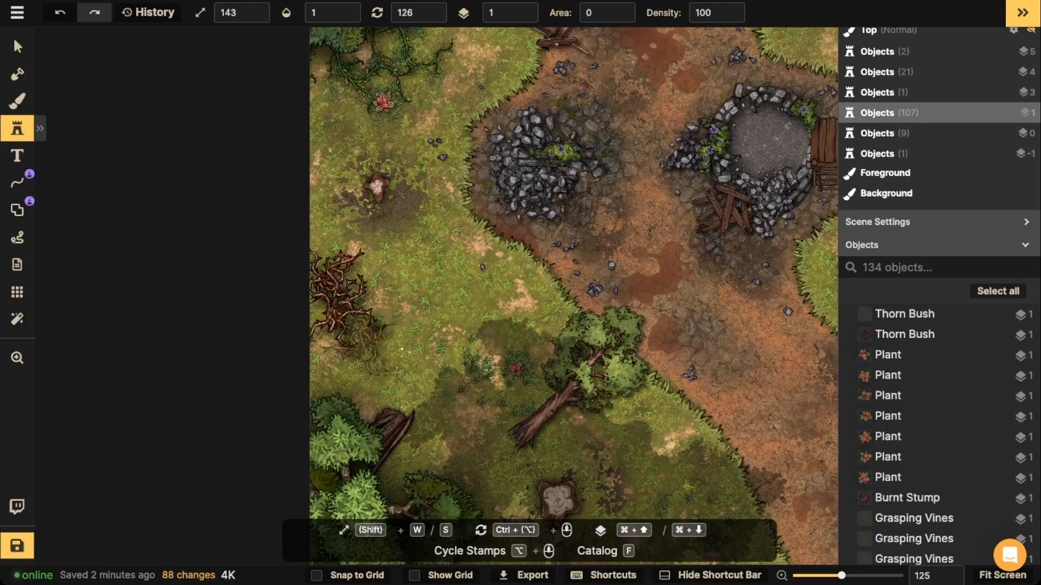
left_click(358, 336)
left_click(331, 258)
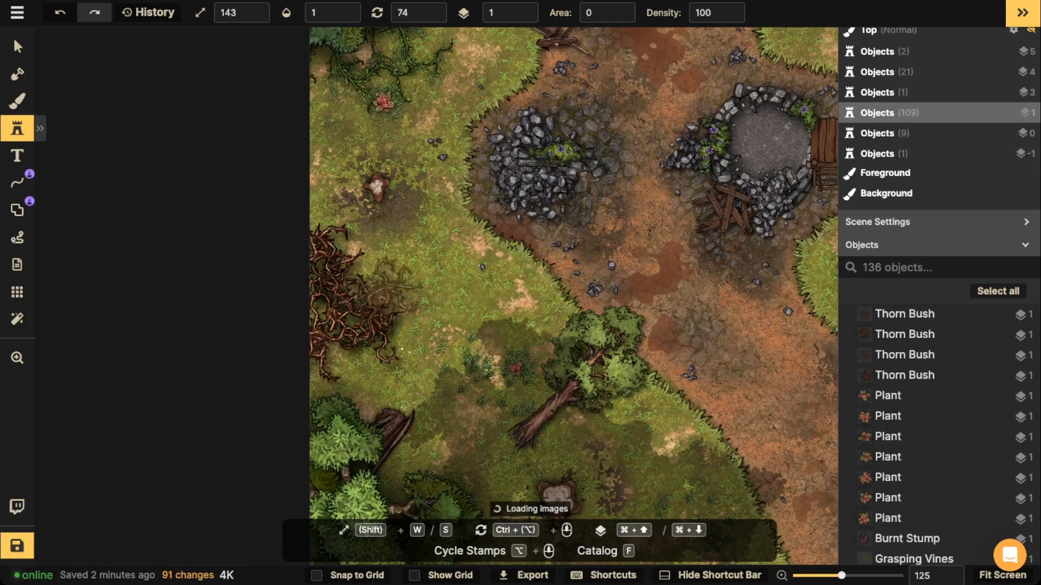
Extend the thorn patch toward the leafy fallen tree and fill in its lower part above the lower-left trees
left_click(404, 309)
scroll(437, 358, "down", 10)
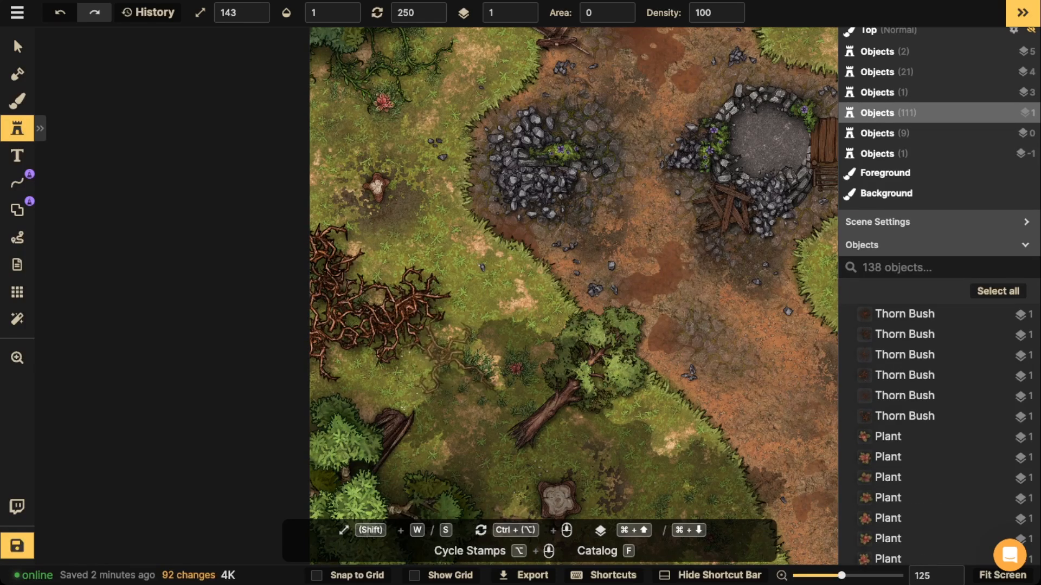
left_click(437, 338)
scroll(352, 247, "down", 2)
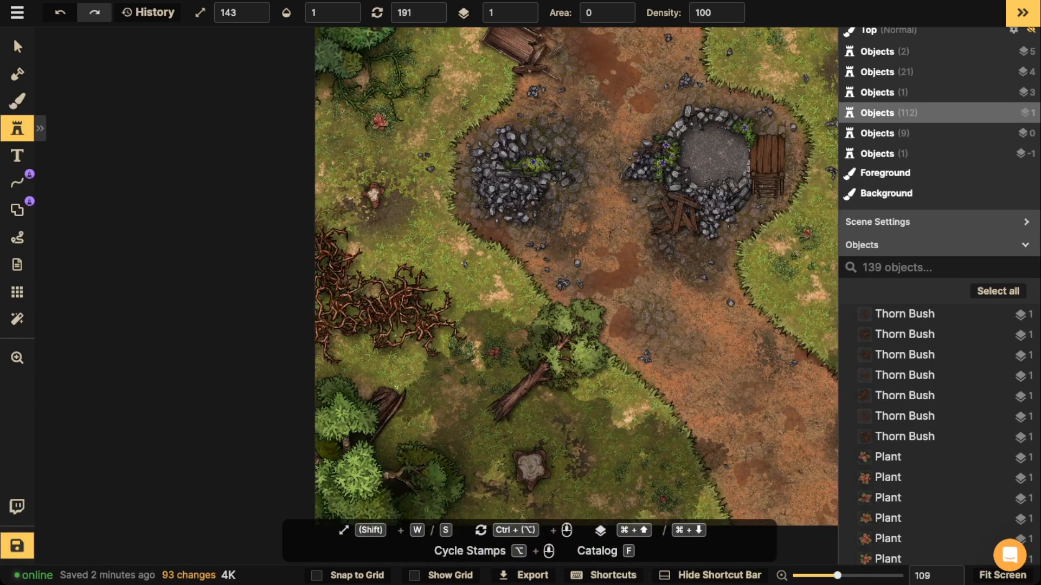
left_click(341, 355)
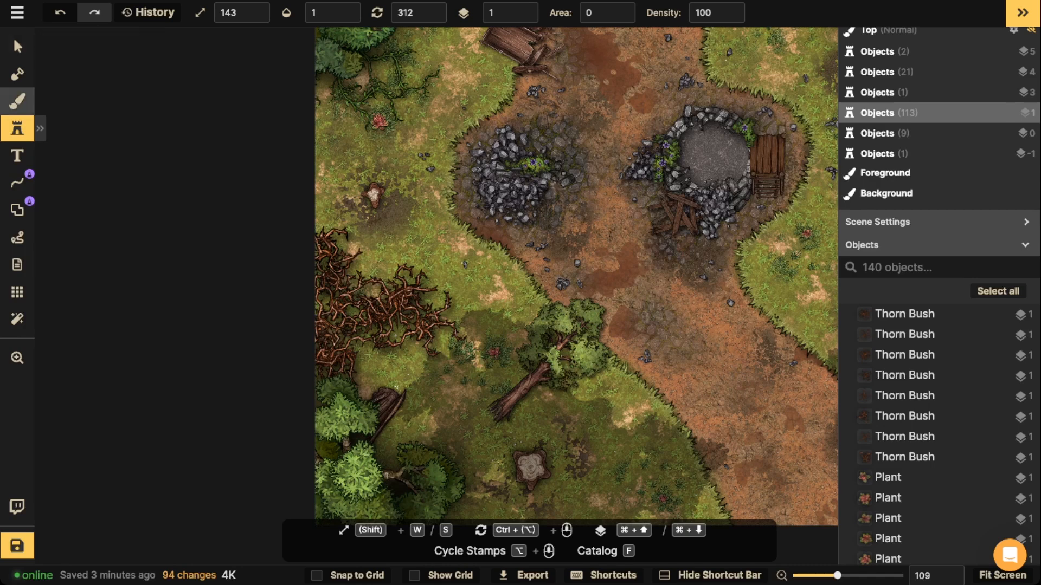
Paint dirt on the background around the thorn bushes, then save the map
left_click(17, 100)
mouse_move(340, 291)
left_mouse_down()
mouse_move(367, 269)
mouse_move(383, 274)
mouse_move(332, 230)
mouse_move(448, 273)
mouse_move(453, 282)
mouse_move(432, 296)
mouse_move(476, 314)
mouse_move(364, 348)
mouse_move(368, 386)
mouse_move(346, 364)
mouse_move(391, 295)
mouse_move(391, 246)
mouse_move(316, 252)
mouse_move(316, 198)
mouse_move(419, 300)
mouse_move(439, 273)
mouse_move(450, 301)
left_mouse_up()
left_click(17, 47)
scroll(374, 227, "down", 5)
left_click_drag(504, 217, 405, 247)
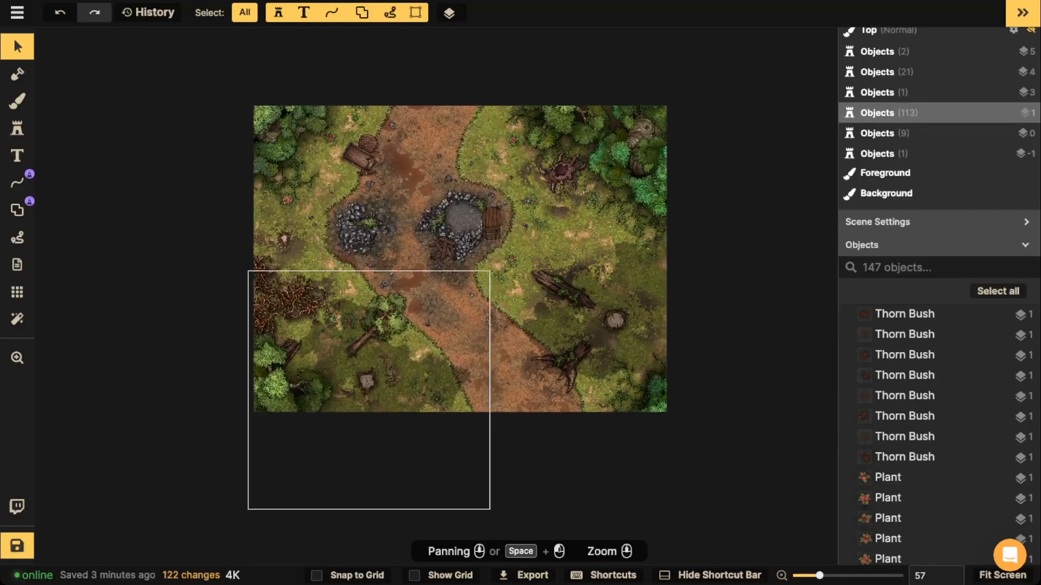
key("ctrl+s")
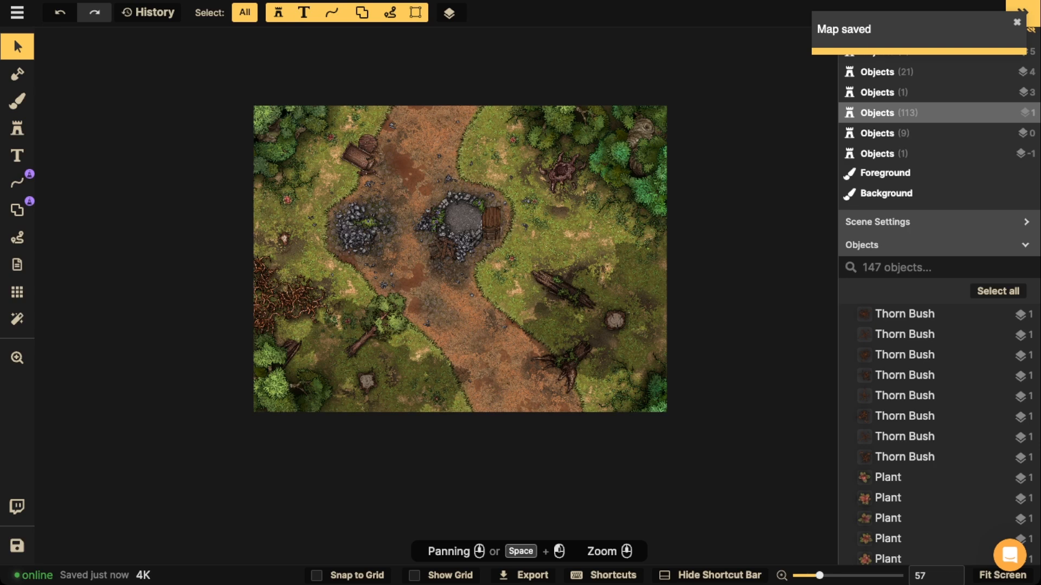
scroll(385, 280, "up", 5)
left_click_drag(483, 228, 466, 322)
scroll(387, 423, "up", 1)
left_click_drag(312, 289, 360, 262)
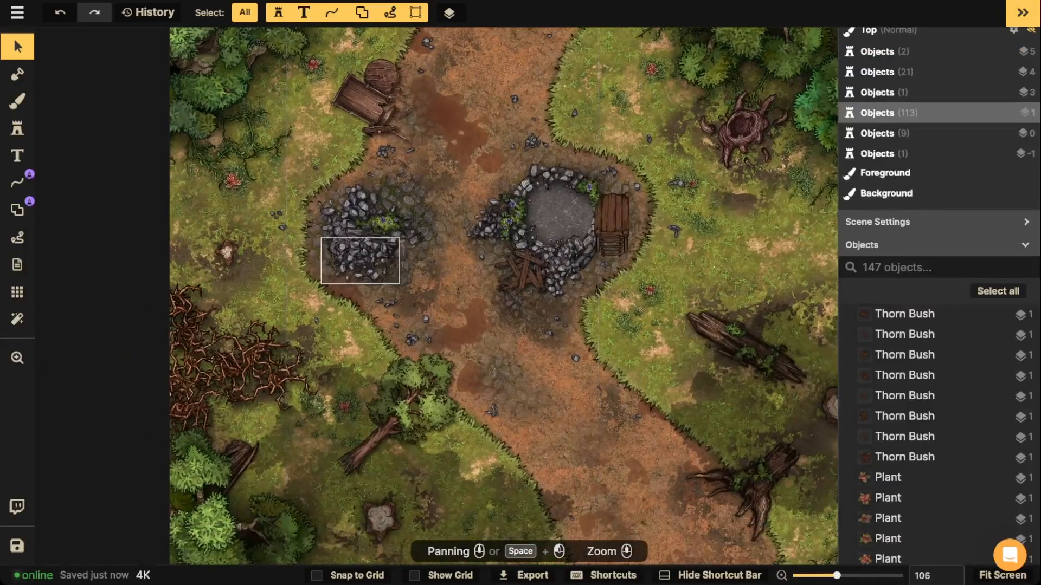
scroll(501, 295, "down", 4)
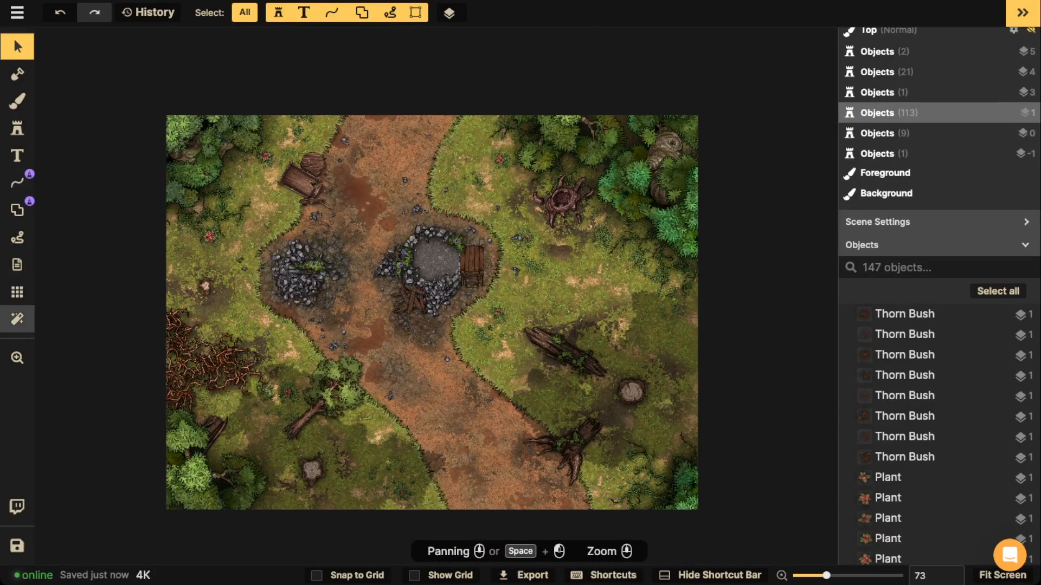
Add the God Rays texture filter to the map and expand its settings
left_click(17, 319)
left_click(122, 87)
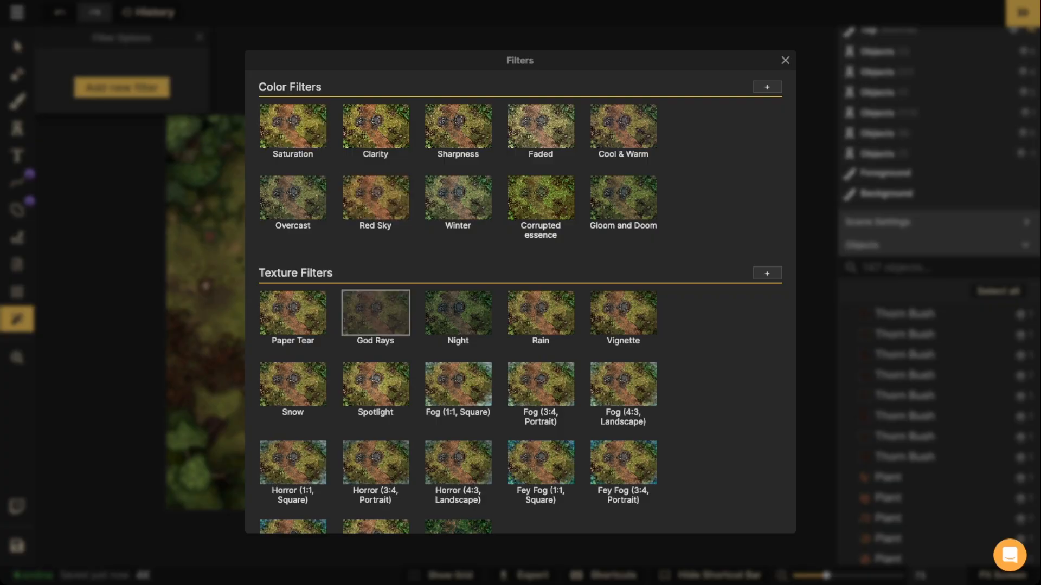
left_click(376, 313)
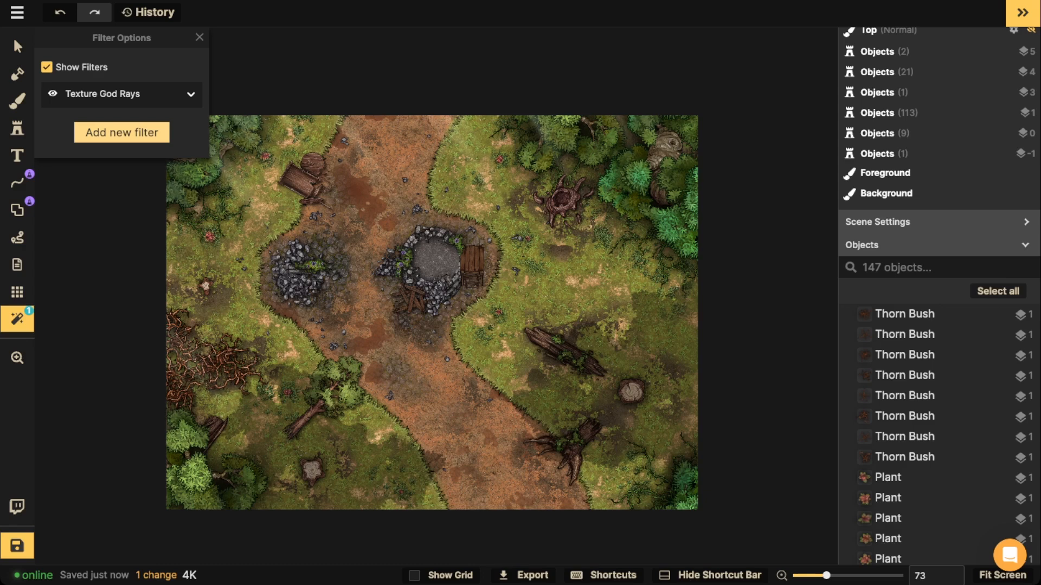
left_click(191, 94)
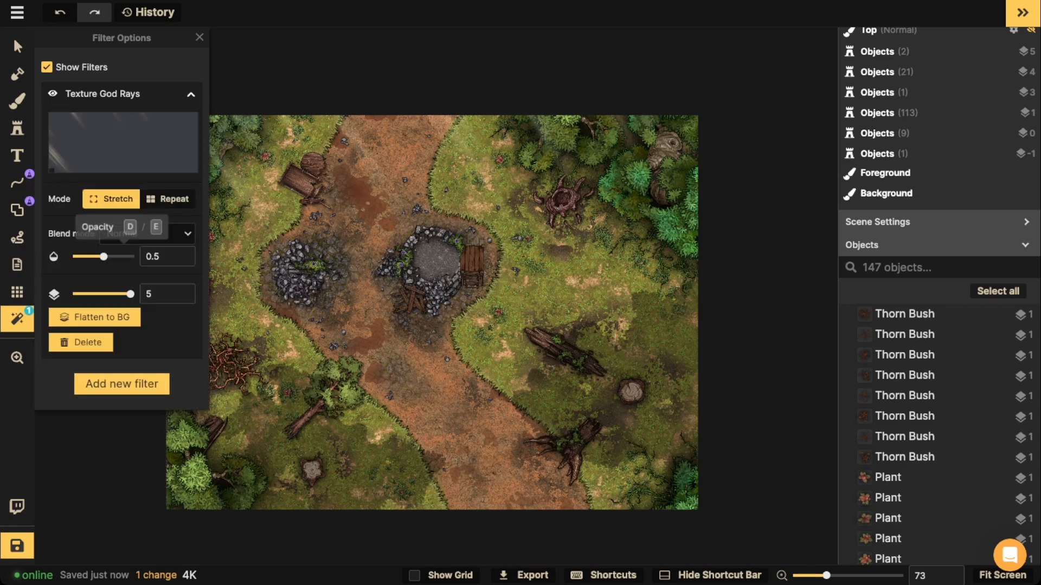
Set the God Rays filter's opacity to 1
left_click_drag(102, 256, 131, 256)
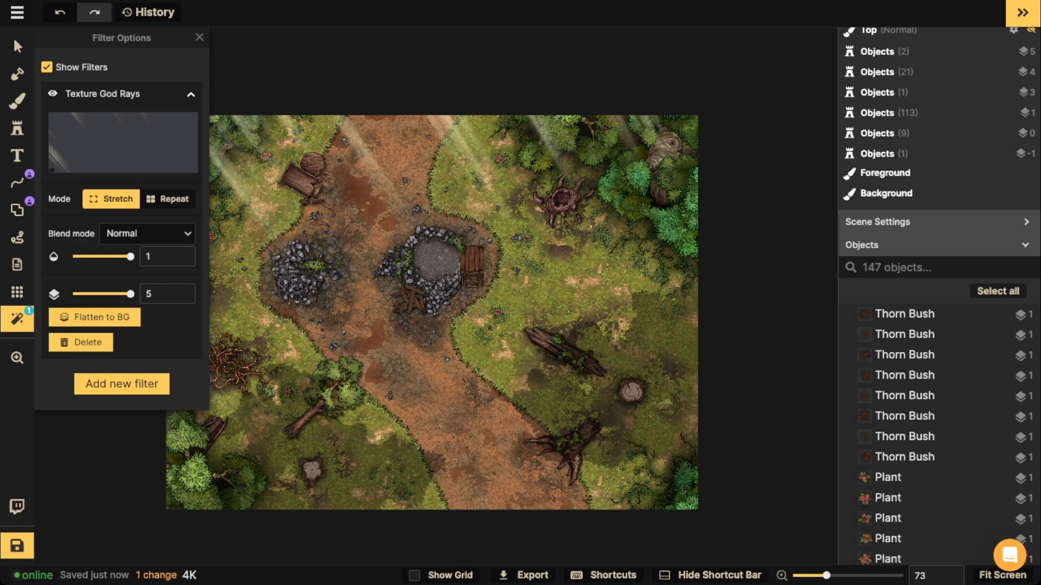
scroll(477, 313, "up", 1)
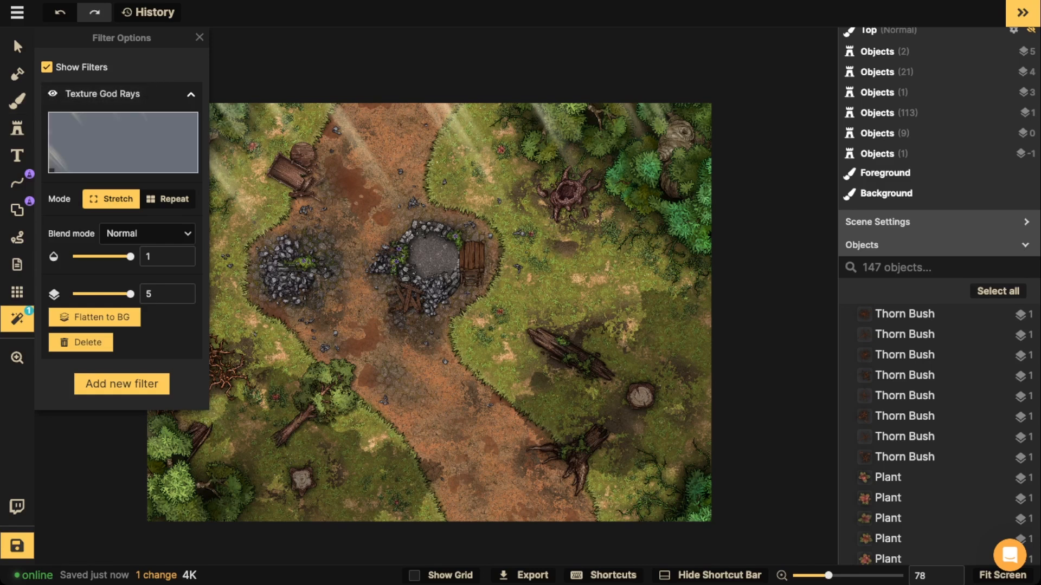
Set up the brush to paint with a solid color on the Top layer
left_click(17, 101)
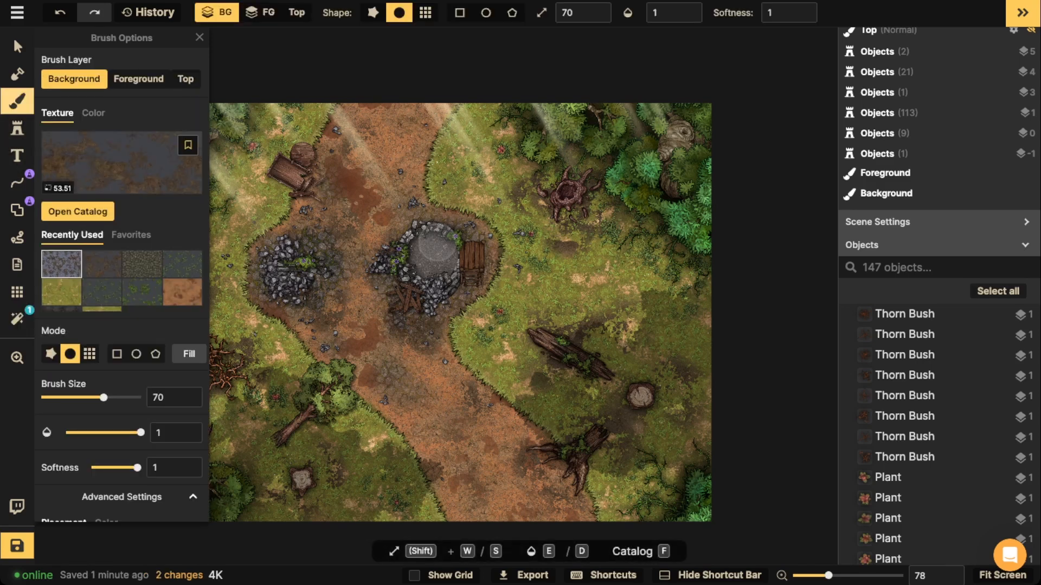
left_click(94, 112)
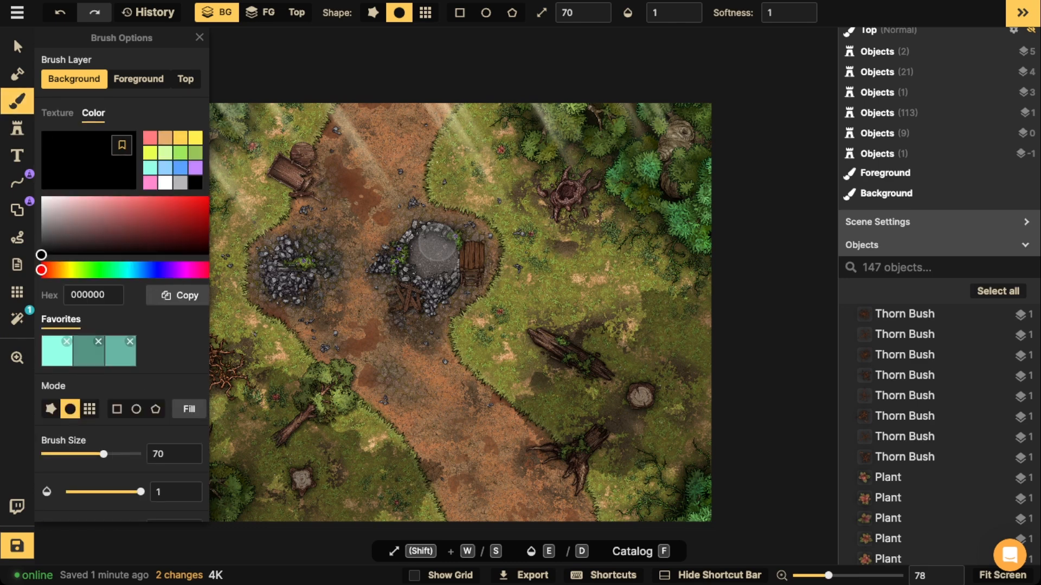
left_click(17, 183)
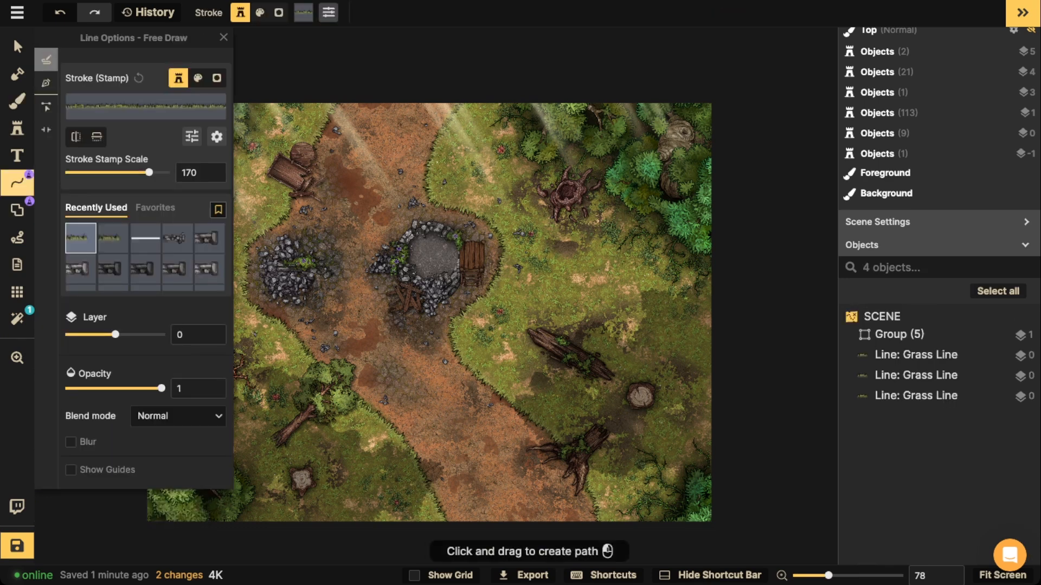
left_click(17, 209)
left_click(17, 183)
left_click(17, 210)
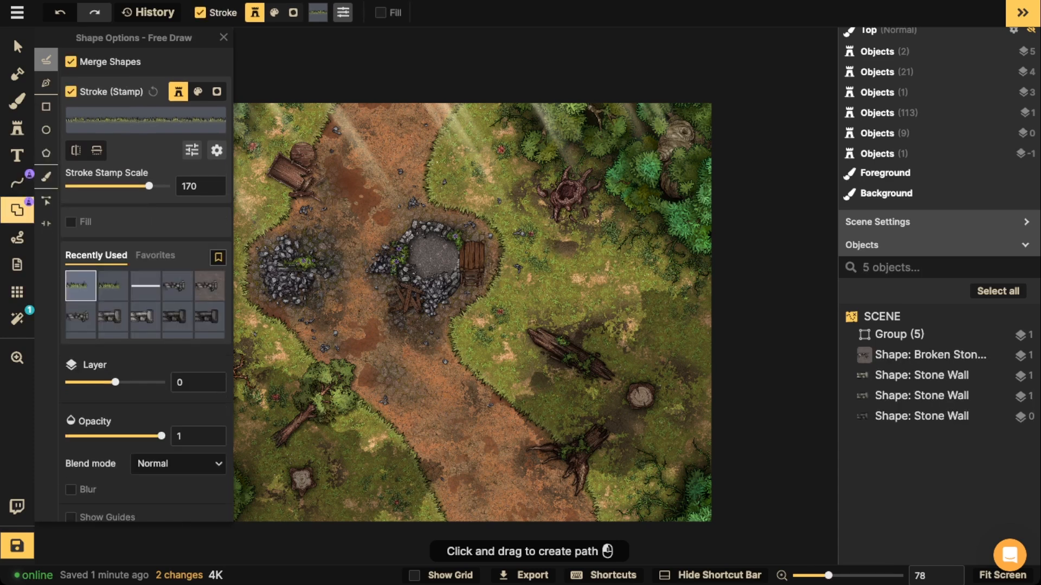
left_click(18, 100)
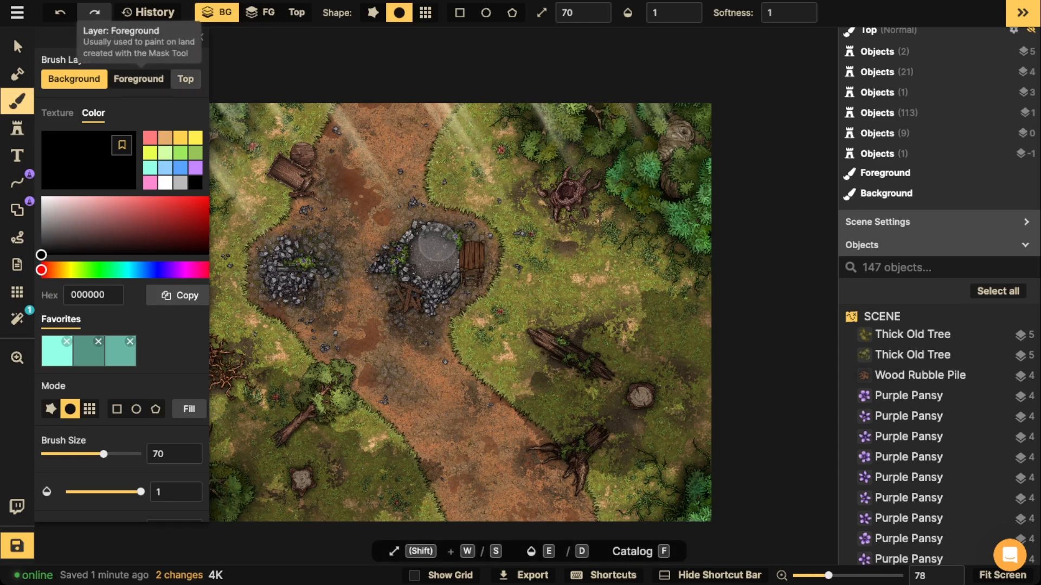
left_click(185, 78)
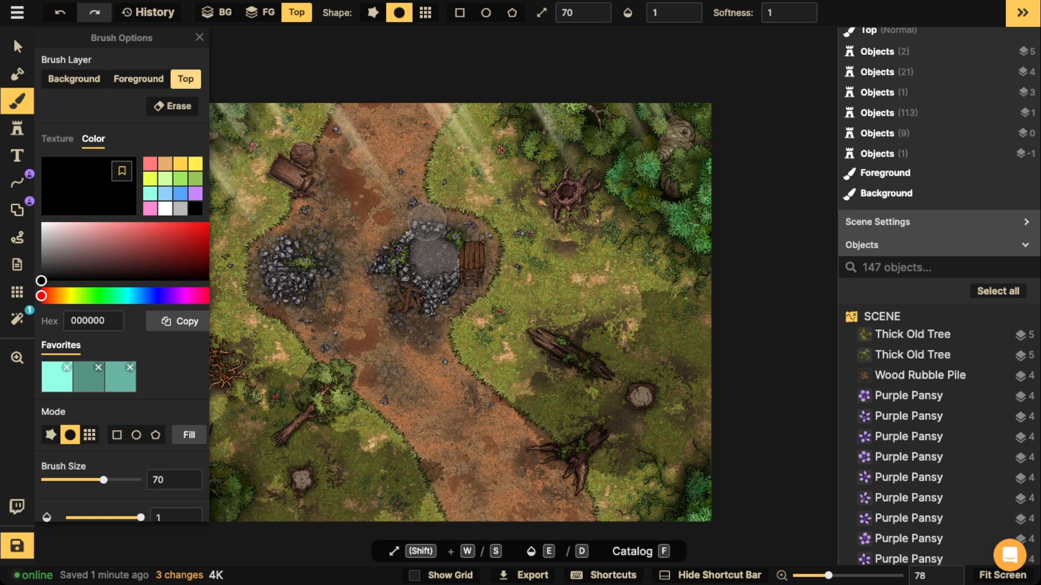
left_click(17, 210)
left_click(17, 182)
left_click(17, 210)
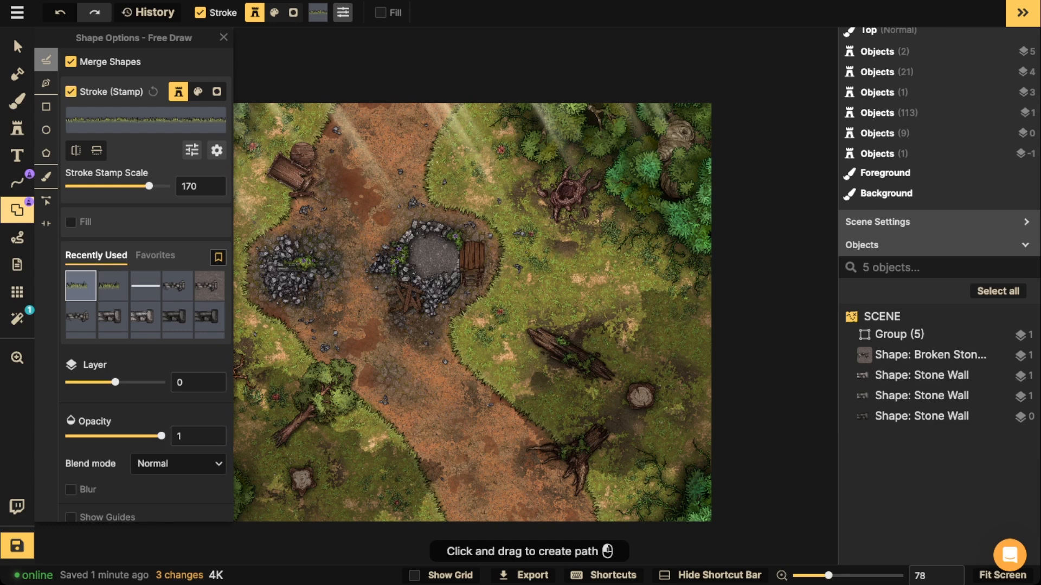
Set the Top layer brush to the near-black green 030600 with an opacity of 0.3
left_click(17, 100)
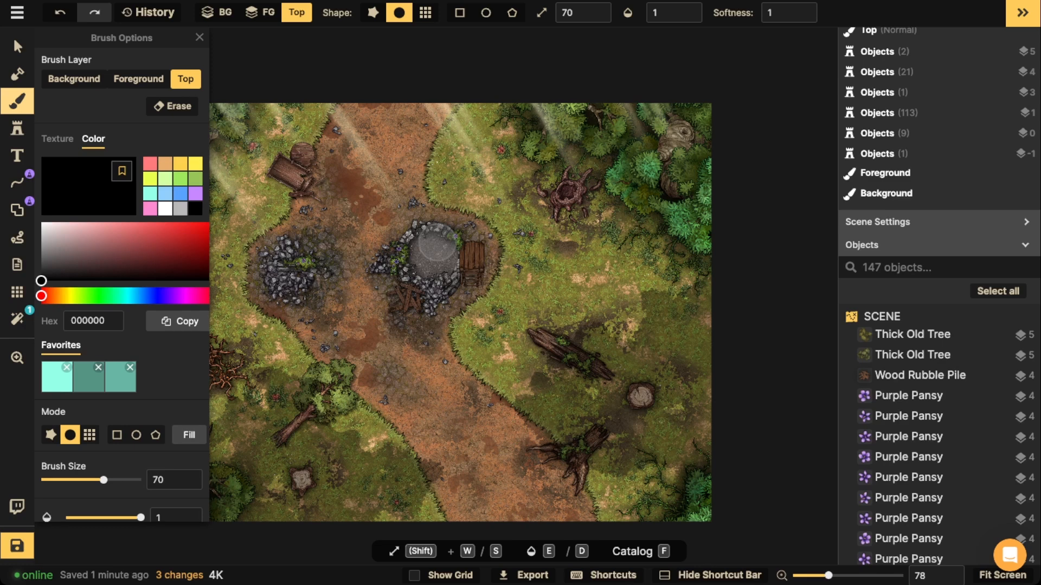
left_click(195, 179)
left_click_drag(189, 227, 206, 280)
scroll(424, 263, "up", 3)
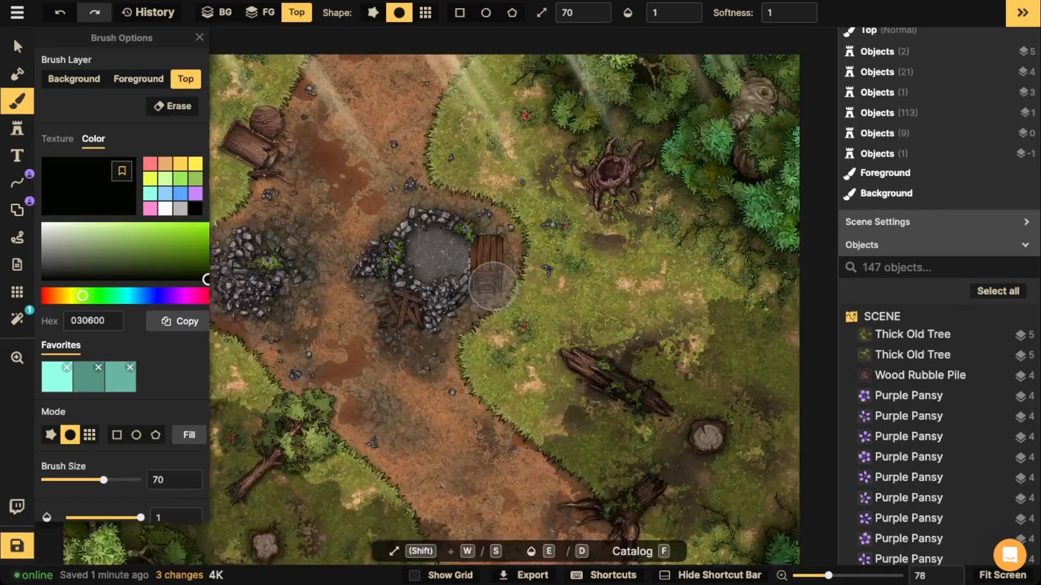
scroll(492, 286, "up", 5)
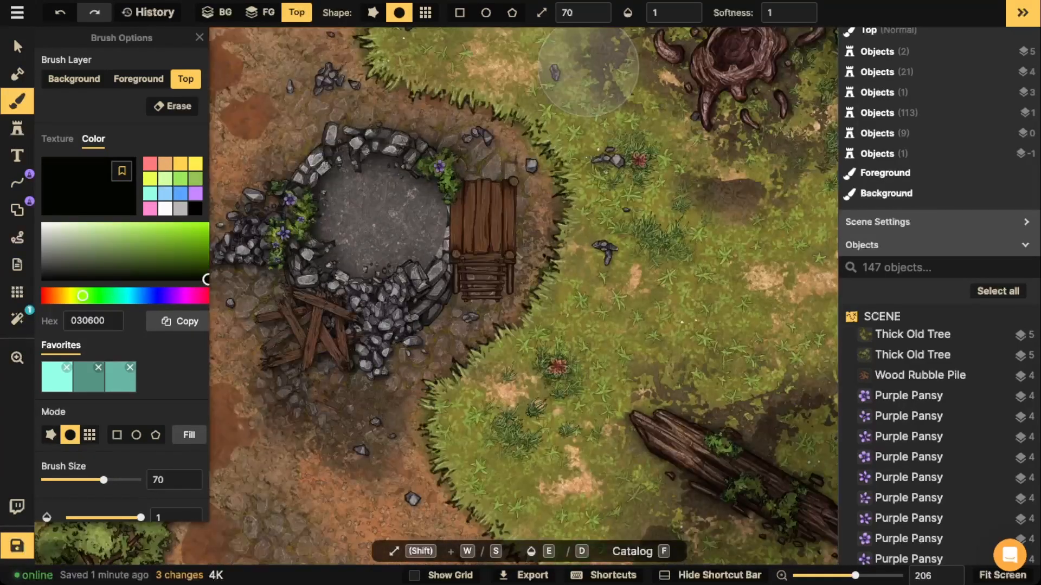
key("e")
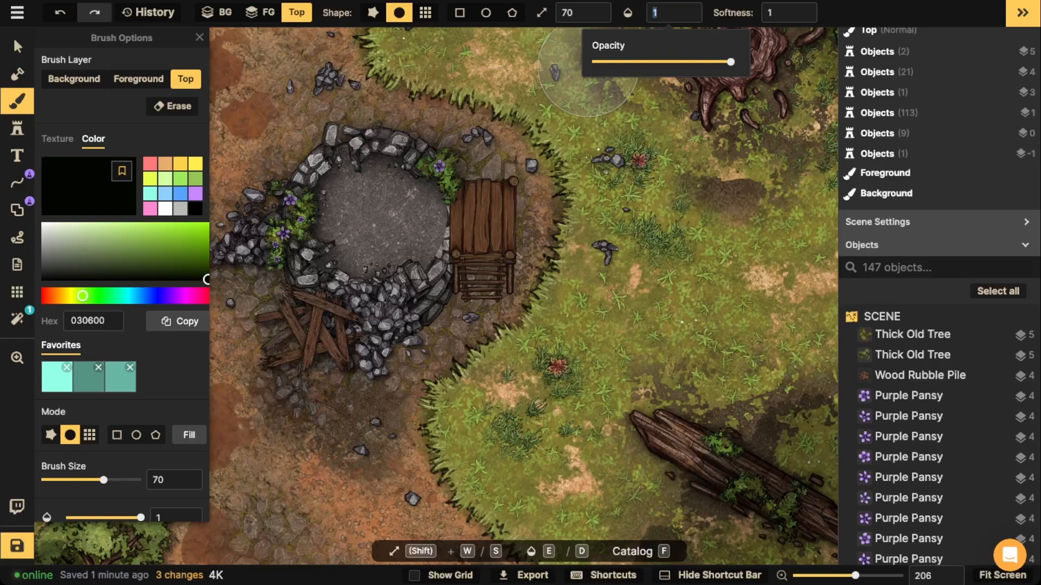
type("0.31")
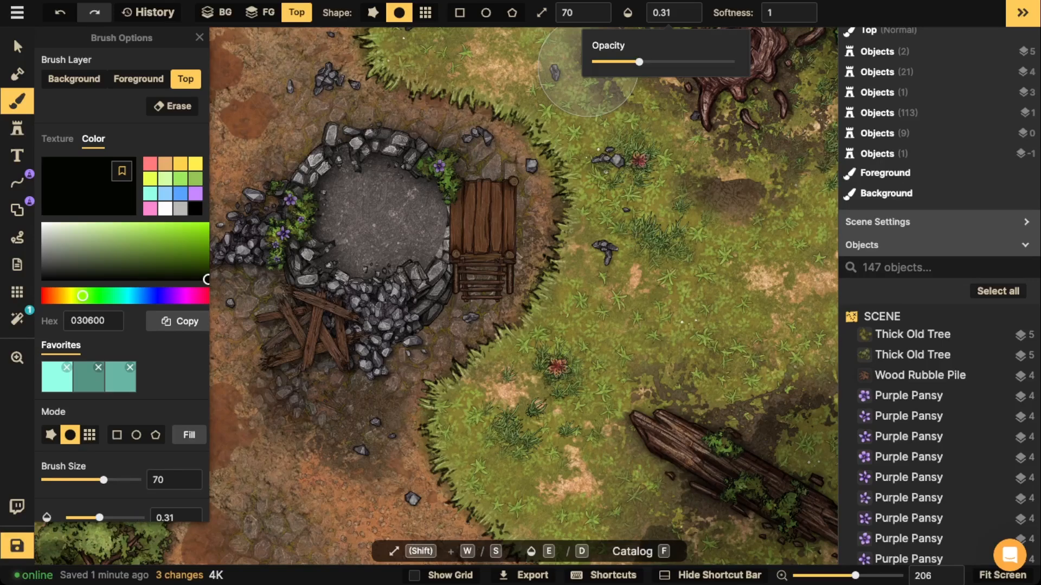
left_click_drag(639, 62, 637, 62)
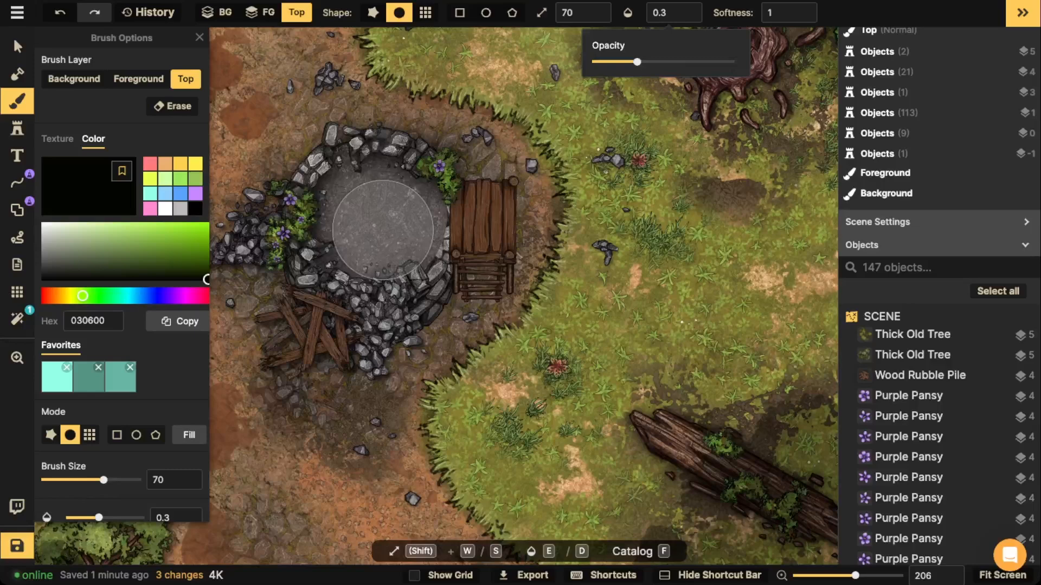
scroll(433, 292, "down", 5)
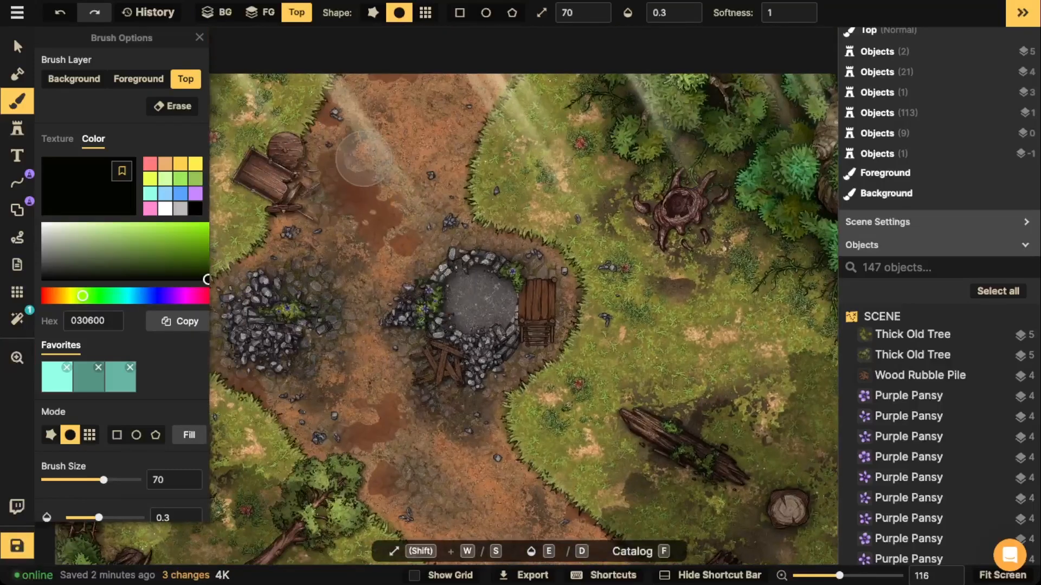
Reduce the brush size to 30 and paint shadows around the ruined tower's rubble, wooden stairs and broken wall
left_click(200, 37)
key("s")
key("s")
key("s")
key("s")
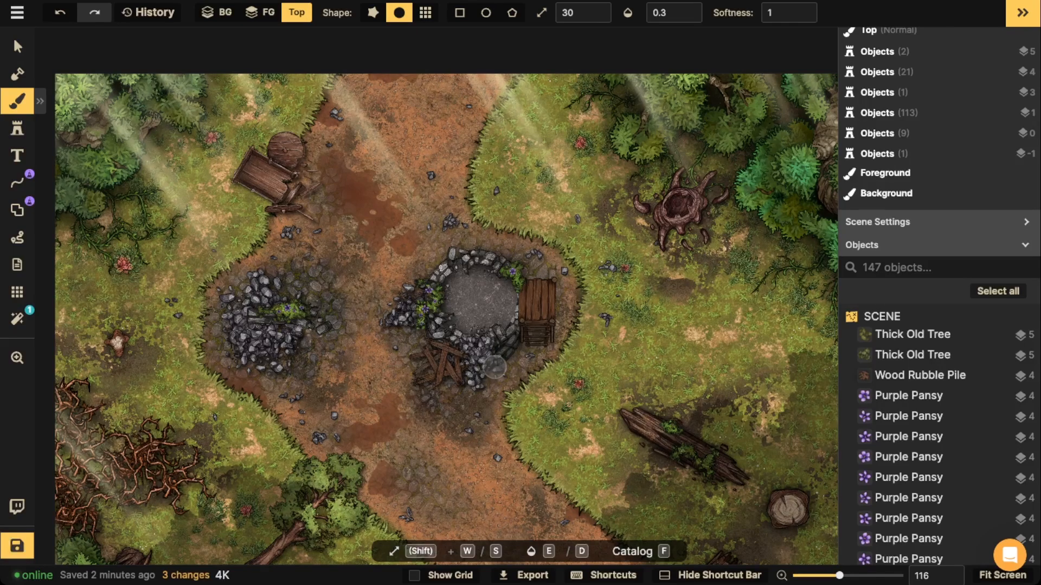
left_click_drag(484, 378, 482, 382)
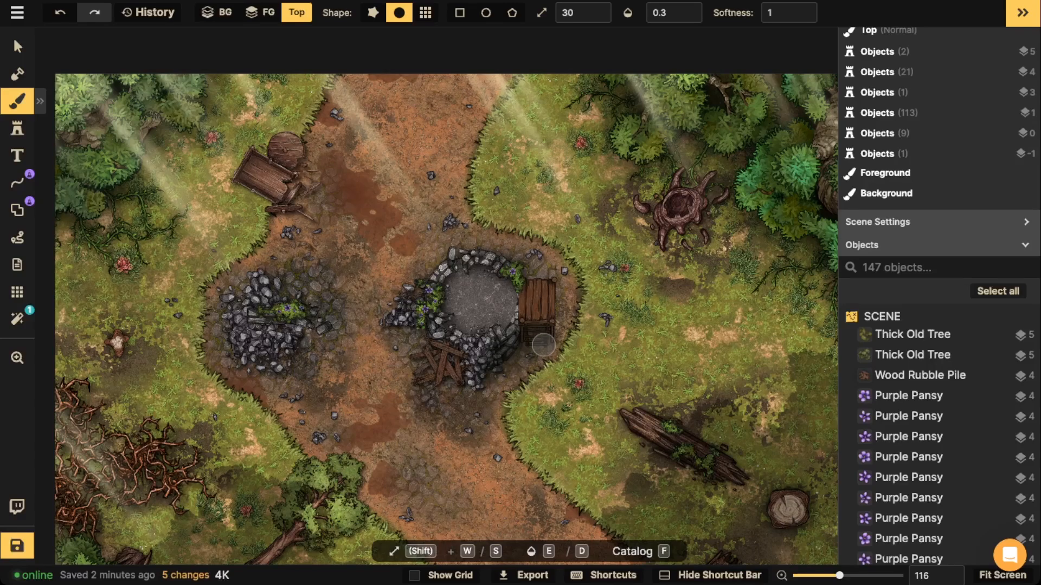
left_click_drag(498, 354, 547, 340)
mouse_move(501, 378)
left_mouse_down()
mouse_move(464, 321)
mouse_move(439, 357)
mouse_move(458, 351)
mouse_move(396, 324)
mouse_move(419, 331)
left_mouse_up()
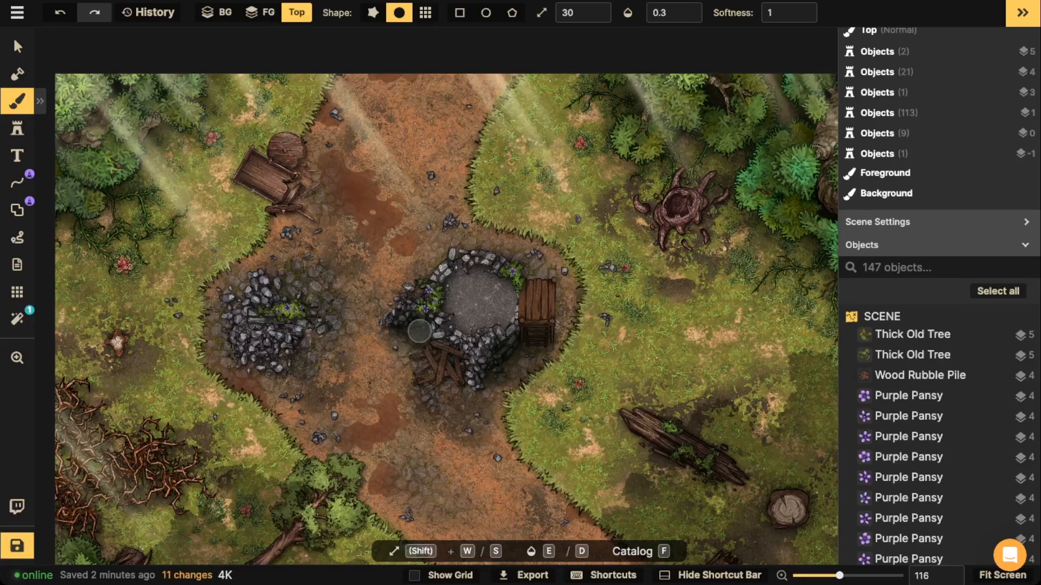
Paint shadows on the separate stone rubble pile and on the broken wooden cart beside the path
left_click(305, 316)
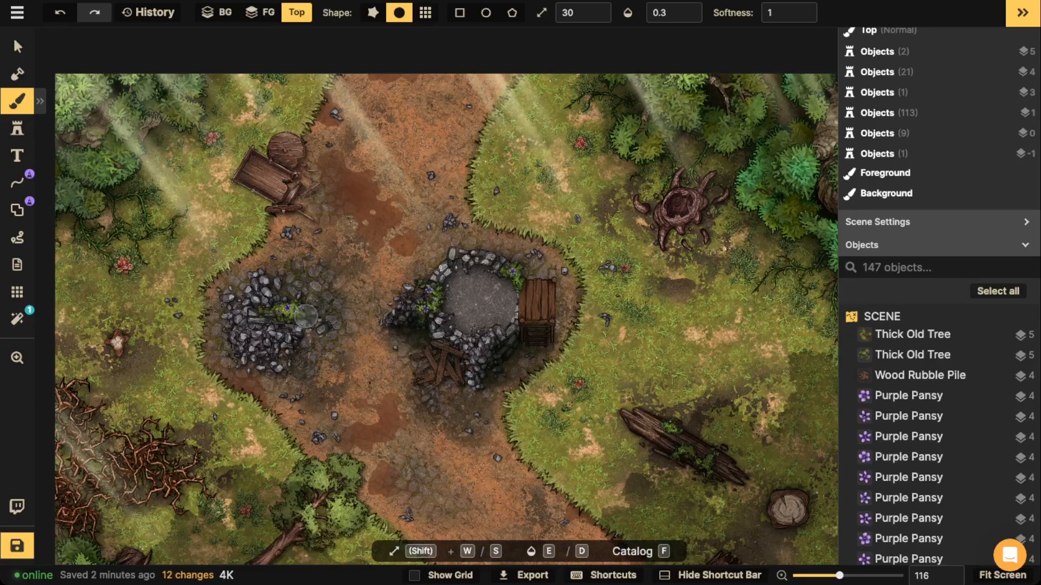
left_click_drag(305, 316, 244, 336)
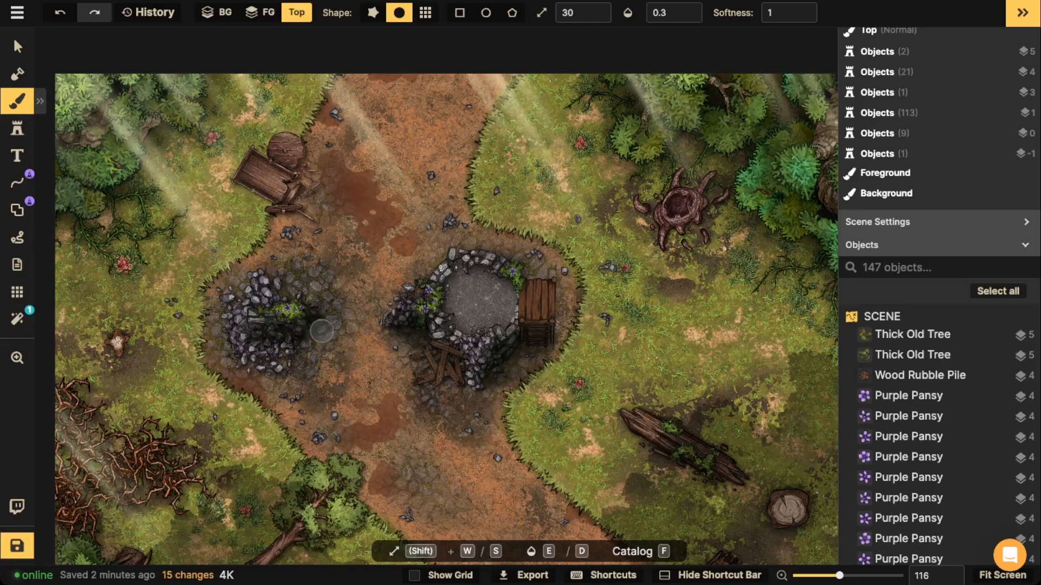
mouse_move(311, 146)
left_mouse_down()
mouse_move(299, 188)
mouse_move(307, 177)
mouse_move(292, 192)
left_mouse_up()
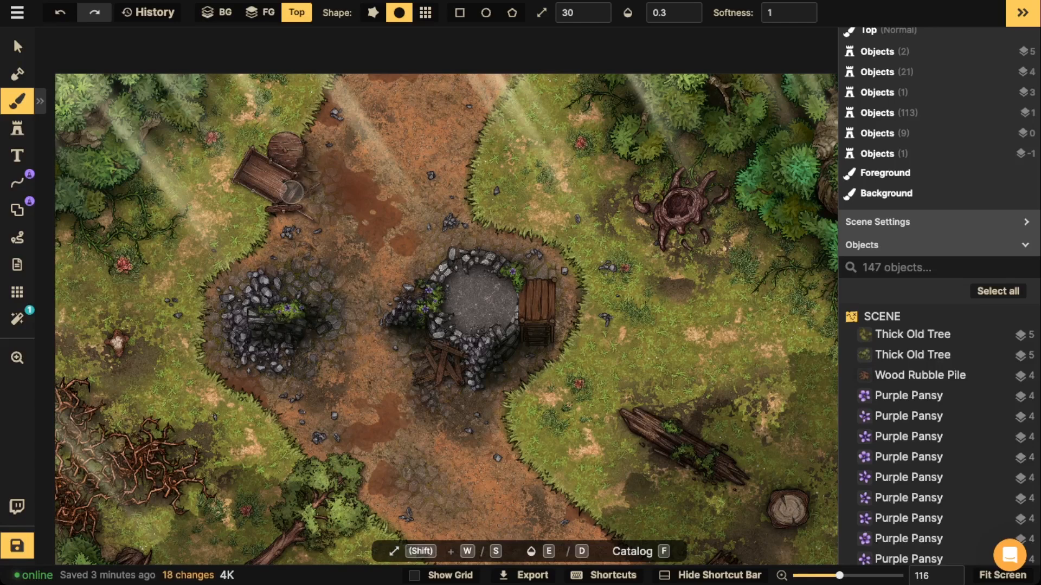
left_click(293, 198)
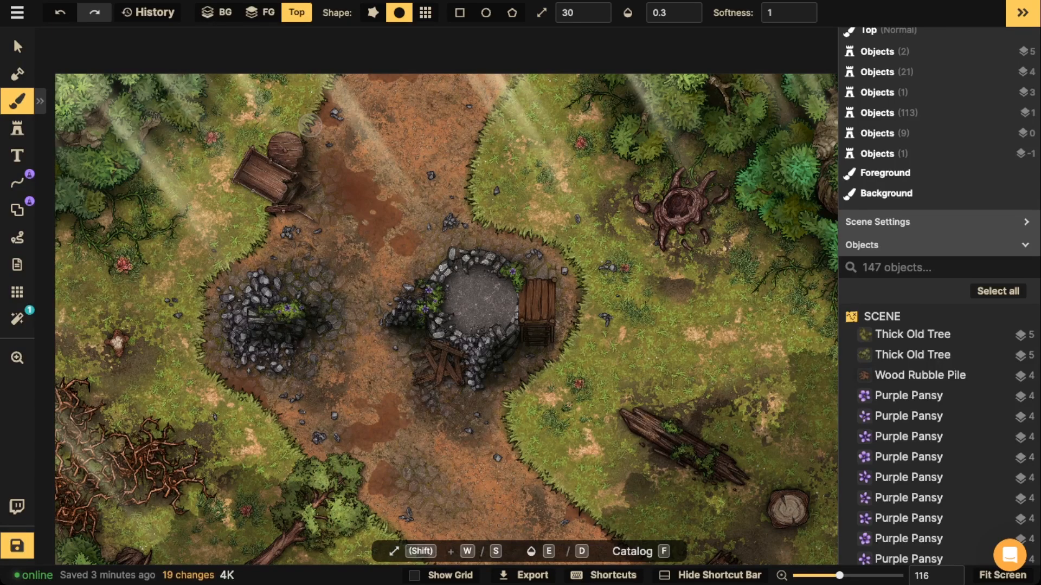
Paint shadow along the trunk and crown of the leafy fallen tree beside the path
key("space")
left_click_drag(358, 478, 397, 364)
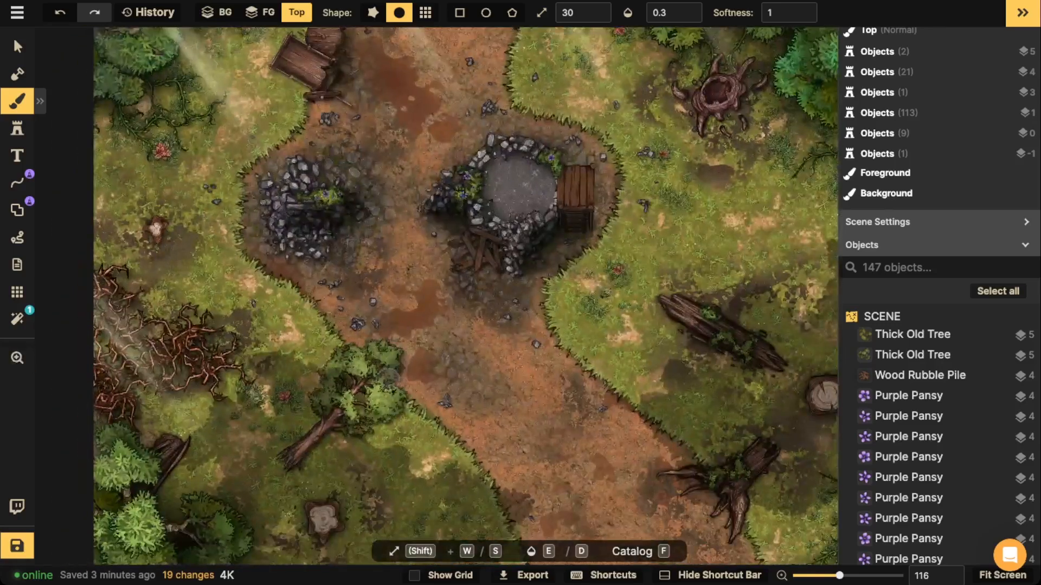
mouse_move(330, 435)
left_mouse_down()
mouse_move(306, 463)
mouse_move(343, 435)
mouse_move(393, 426)
mouse_move(404, 387)
left_mouse_up()
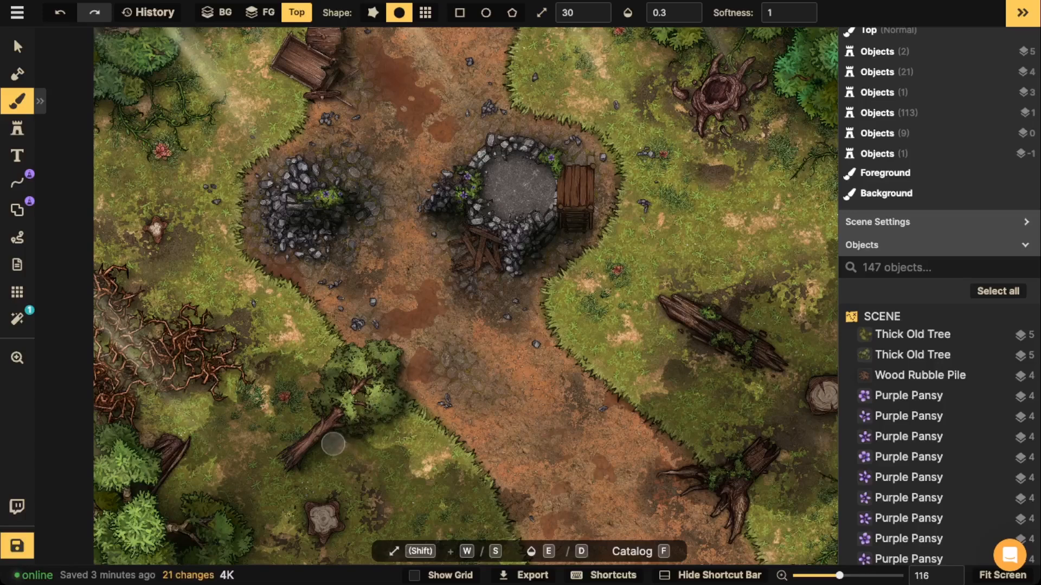
Shade the mossy fallen log, the uprooted trunk and the round stump on the grass right of the path
left_click_drag(737, 321, 602, 332)
mouse_move(642, 364)
left_mouse_down()
mouse_move(648, 369)
mouse_move(622, 374)
mouse_move(650, 370)
left_mouse_up()
mouse_move(716, 419)
left_mouse_down()
mouse_move(733, 426)
mouse_move(739, 411)
mouse_move(565, 368)
left_mouse_up()
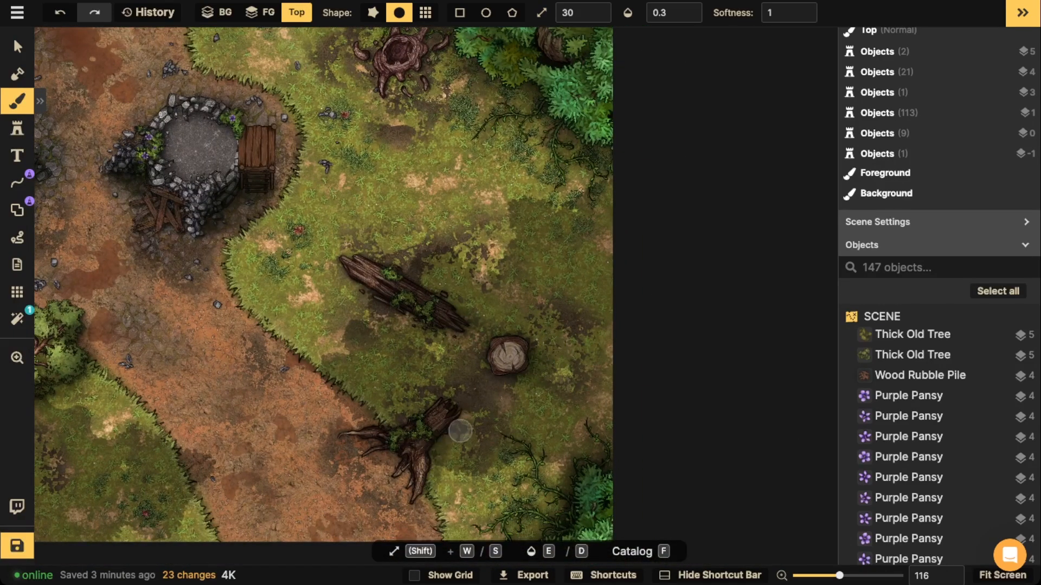
left_click_drag(459, 425, 431, 490)
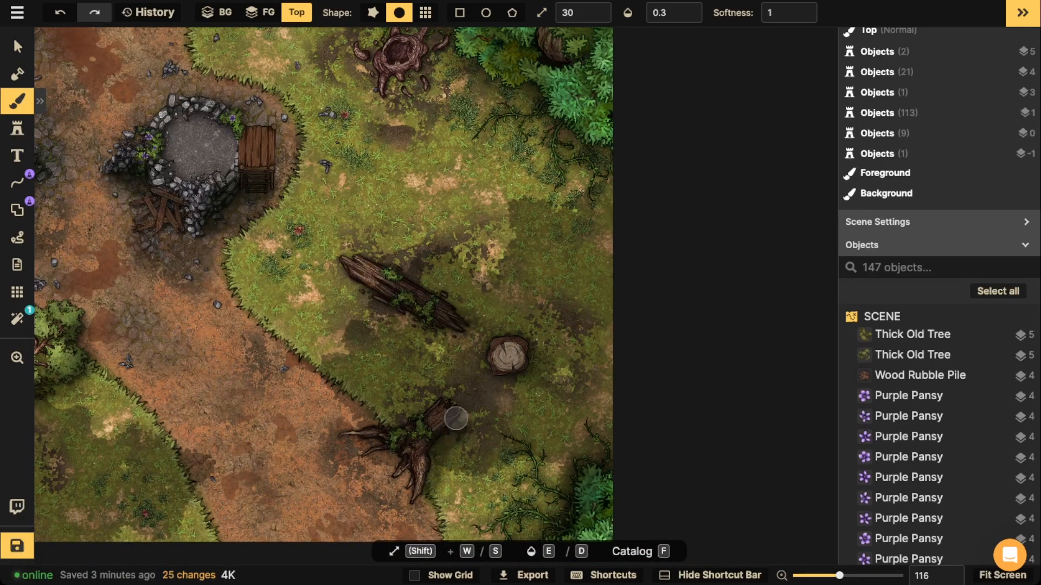
mouse_move(528, 352)
left_mouse_down()
mouse_move(536, 370)
mouse_move(527, 365)
left_mouse_up()
Add more shadow along the right edge of the broken cart's wheel
key("space")
mouse_move(426, 55)
left_mouse_down()
mouse_move(499, 244)
mouse_move(512, 225)
mouse_move(498, 265)
mouse_move(469, 280)
mouse_move(657, 196)
mouse_move(757, 188)
left_mouse_up()
key("space")
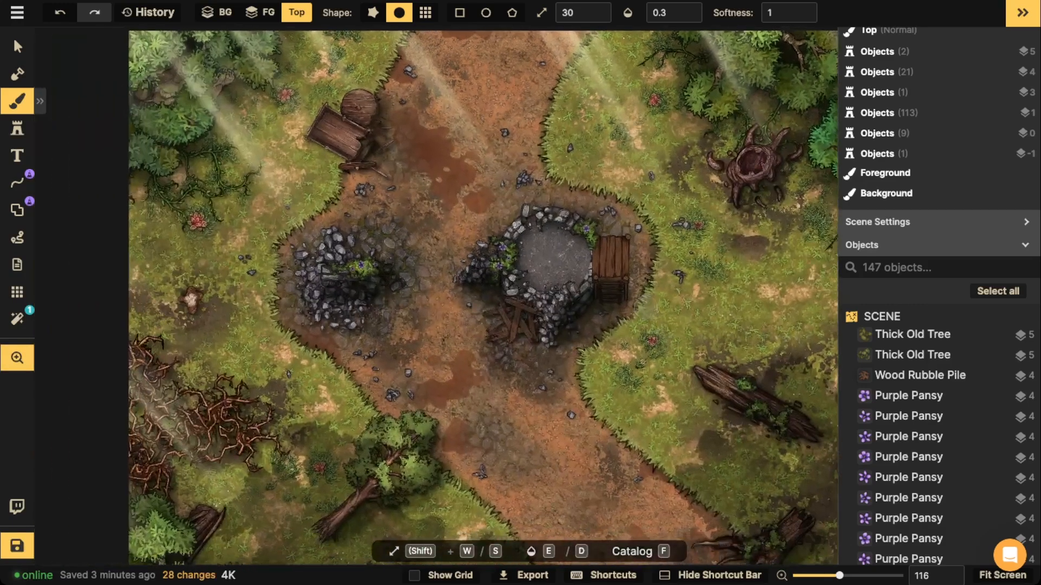
left_click_drag(373, 129, 387, 99)
Paint shadows beside the small stump below the leafy fallen tree and the dark log near the lower-left trees
key("space")
left_click_drag(560, 408, 623, 326)
scroll(596, 320, "down", 3)
scroll(597, 319, "left", 1)
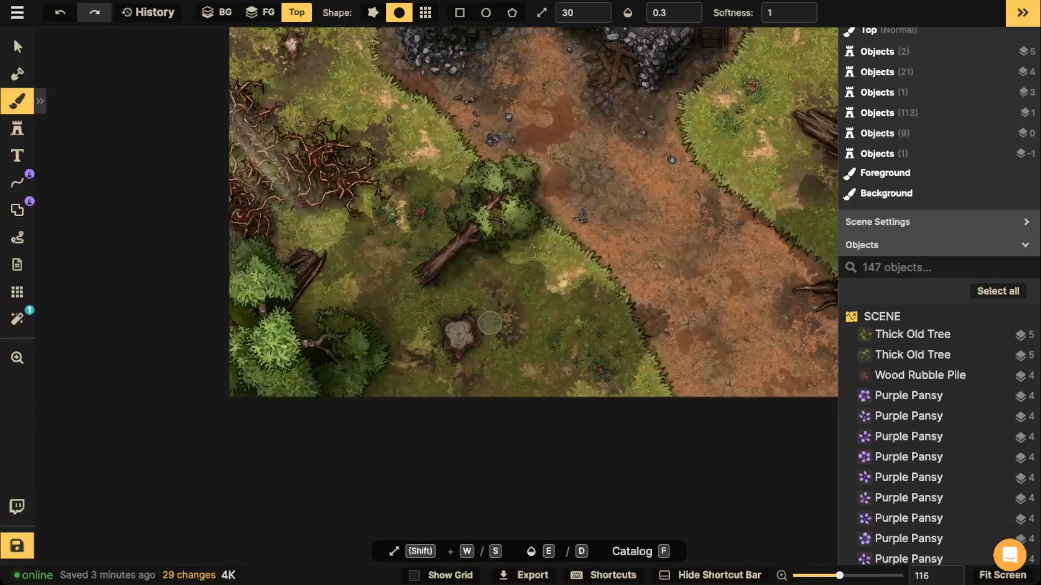
mouse_move(474, 349)
left_mouse_down()
mouse_move(454, 360)
mouse_move(478, 325)
mouse_move(467, 360)
mouse_move(484, 336)
left_mouse_up()
mouse_move(319, 272)
left_mouse_down()
mouse_move(307, 318)
mouse_move(324, 268)
mouse_move(300, 295)
left_mouse_up()
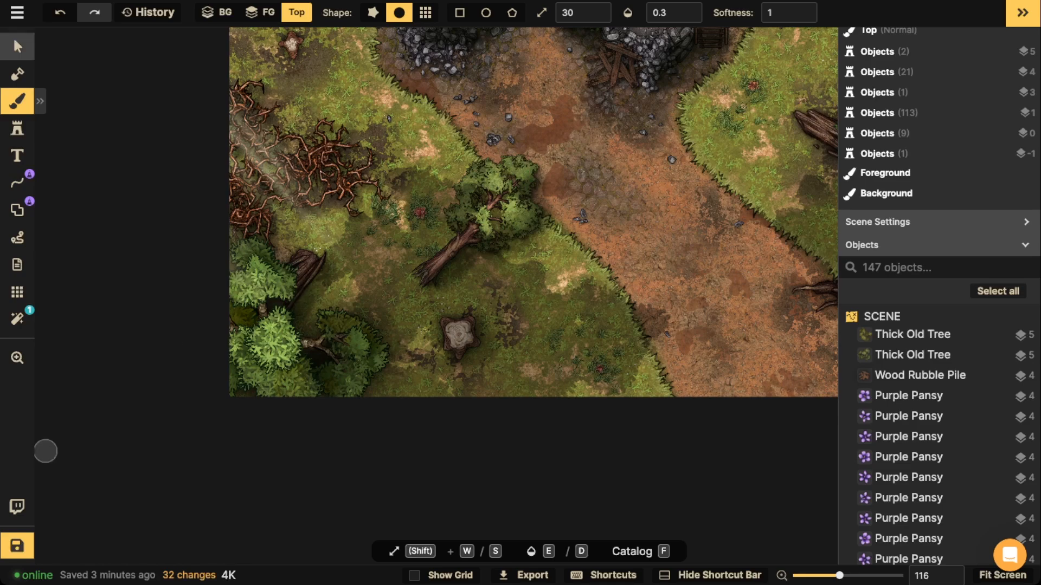
left_click(17, 46)
scroll(384, 182, "down", 1)
mouse_move(618, 212)
left_mouse_down()
mouse_move(562, 292)
mouse_move(523, 313)
mouse_move(503, 365)
mouse_move(558, 362)
mouse_move(543, 365)
left_mouse_up()
scroll(523, 313, "down", 2)
scroll(507, 311, "down", 2)
left_click_drag(535, 261, 463, 268)
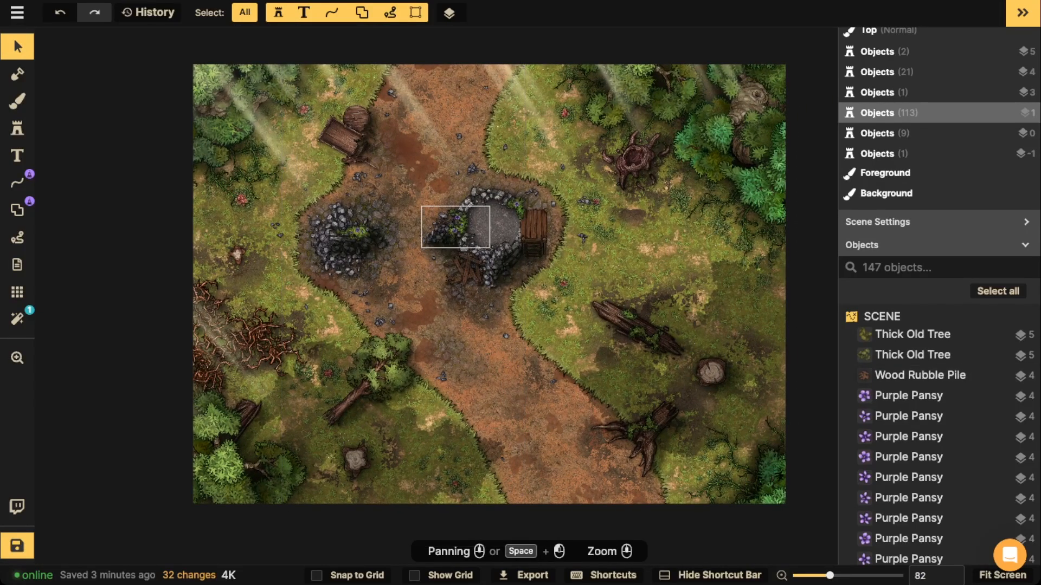
scroll(431, 237, "up", 1)
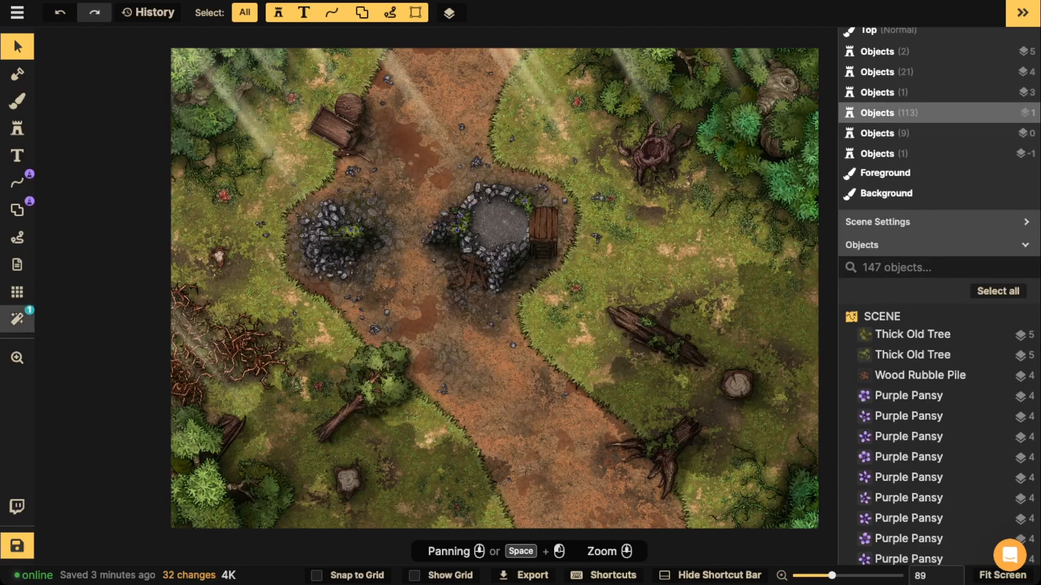
Delete the God Rays filter from the map and close the filter options
left_click(17, 319)
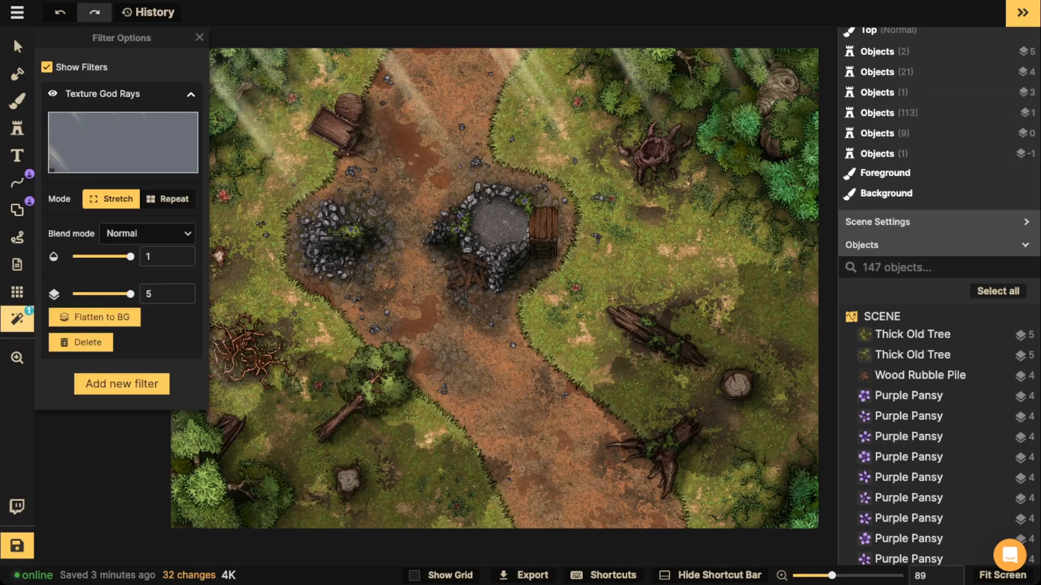
left_click(81, 343)
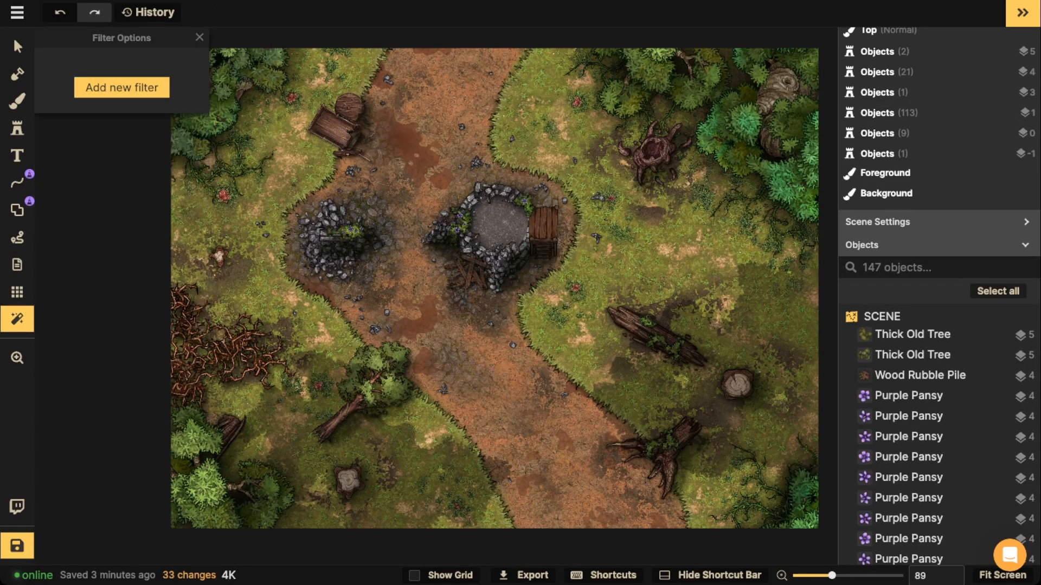
left_click(199, 38)
scroll(391, 198, "down", 1)
left_click_drag(391, 198, 461, 206)
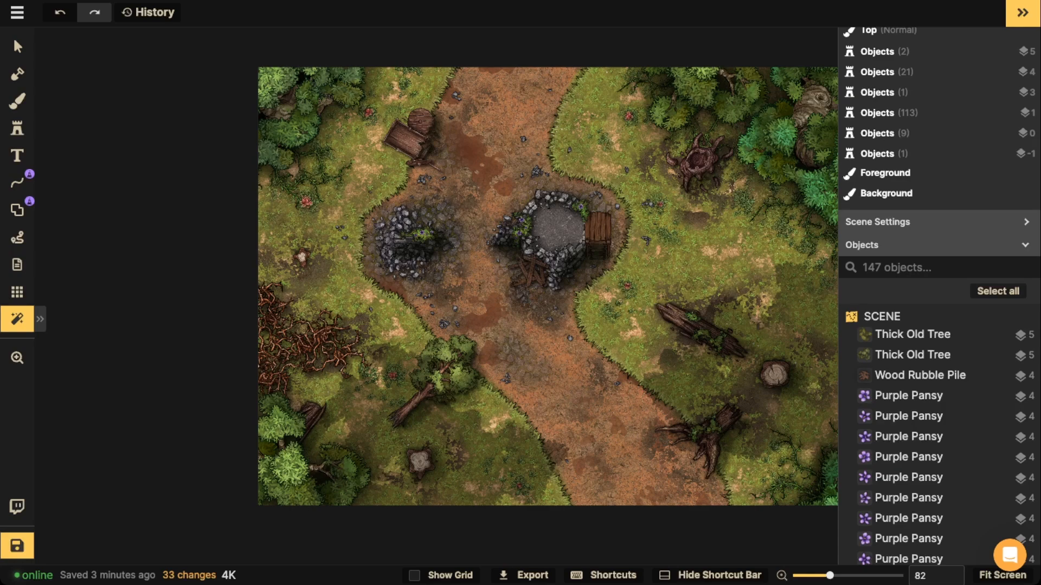
Add the Clarity color filter to the map and toggle its visibility to compare the result
left_click(17, 319)
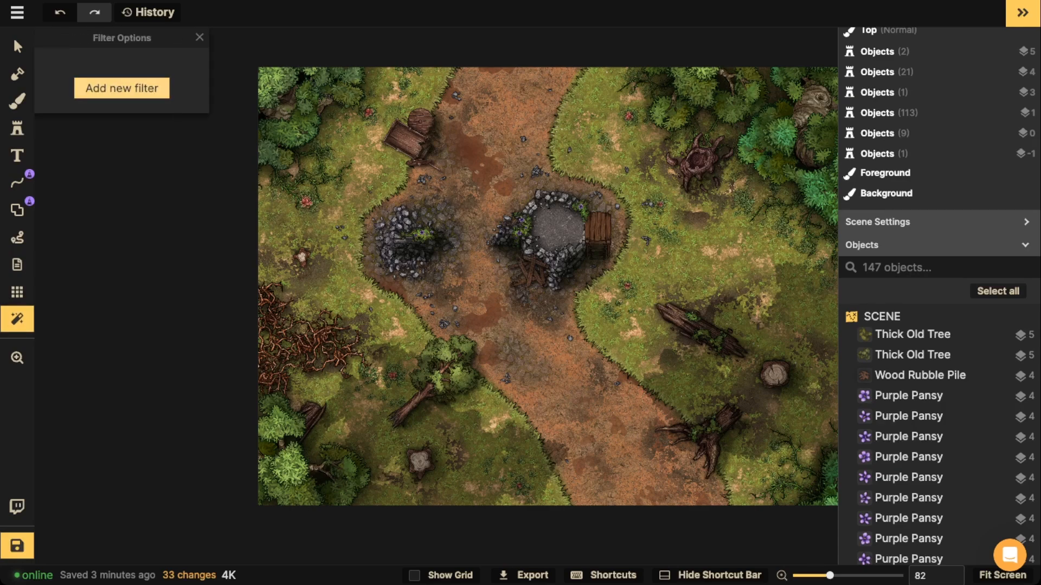
left_click(122, 88)
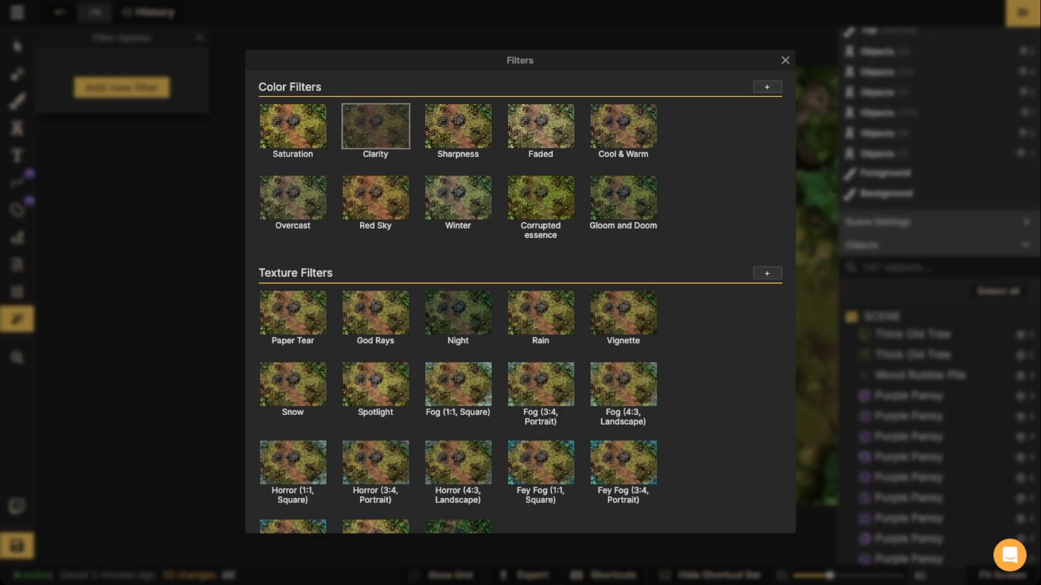
left_click(376, 126)
scroll(358, 306, "down", 1)
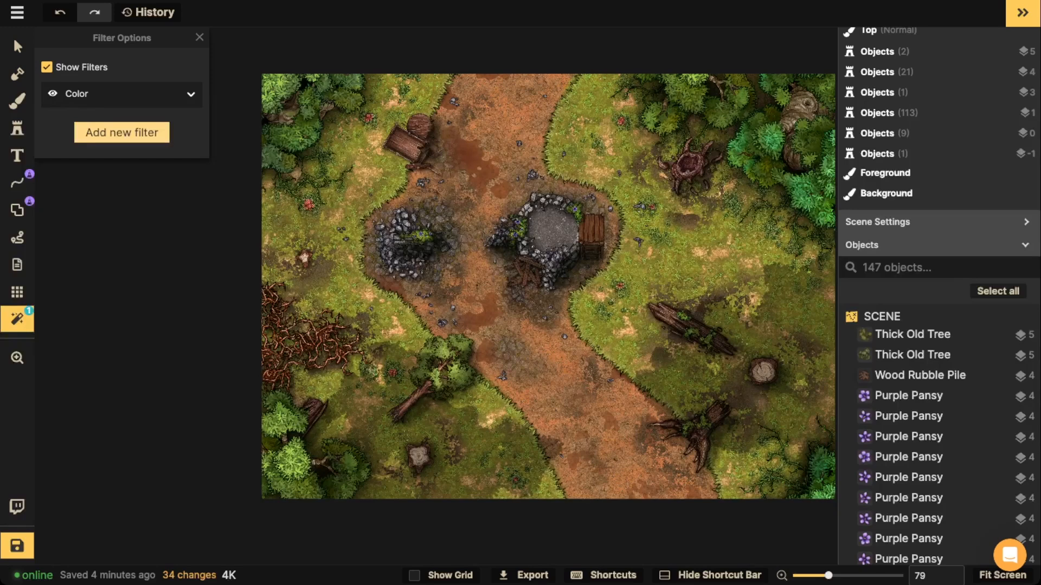
left_click(53, 93)
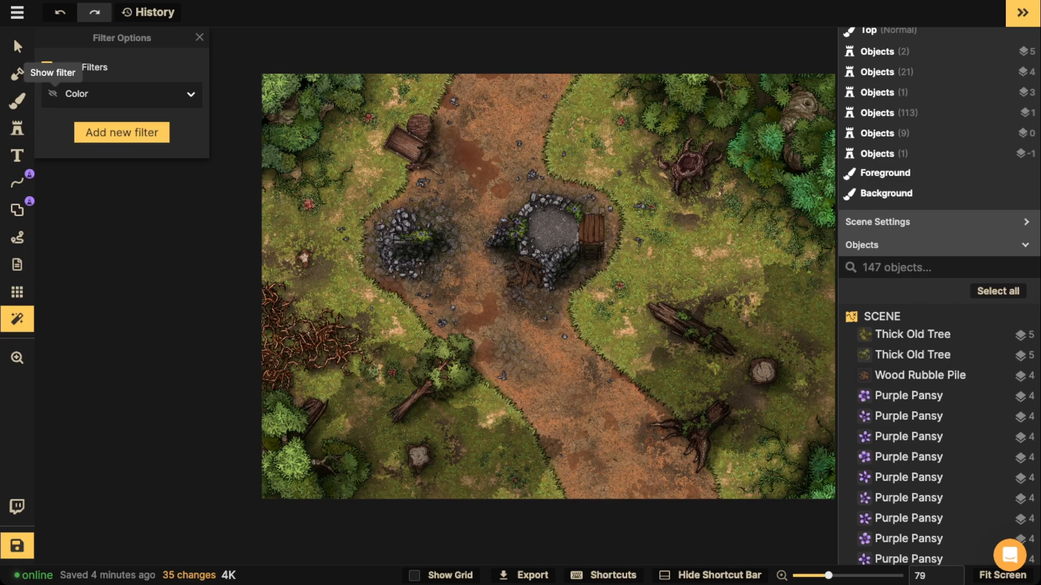
left_click(52, 93)
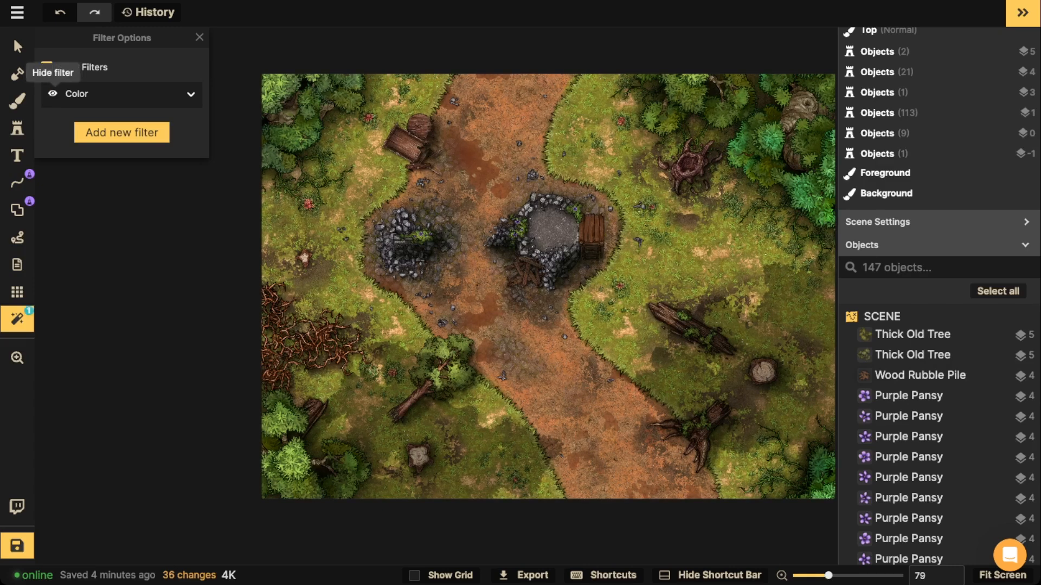
Set the Clarity filter's opacity to 0.46 and check the map with the filter hidden and shown
left_click(190, 94)
left_click_drag(103, 158, 130, 158)
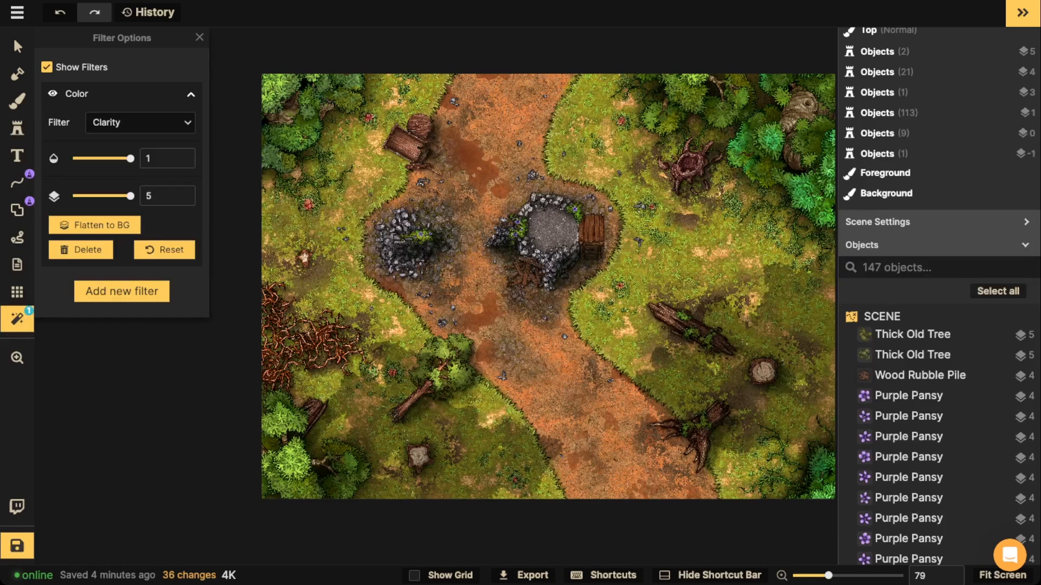
left_click_drag(130, 158, 112, 158)
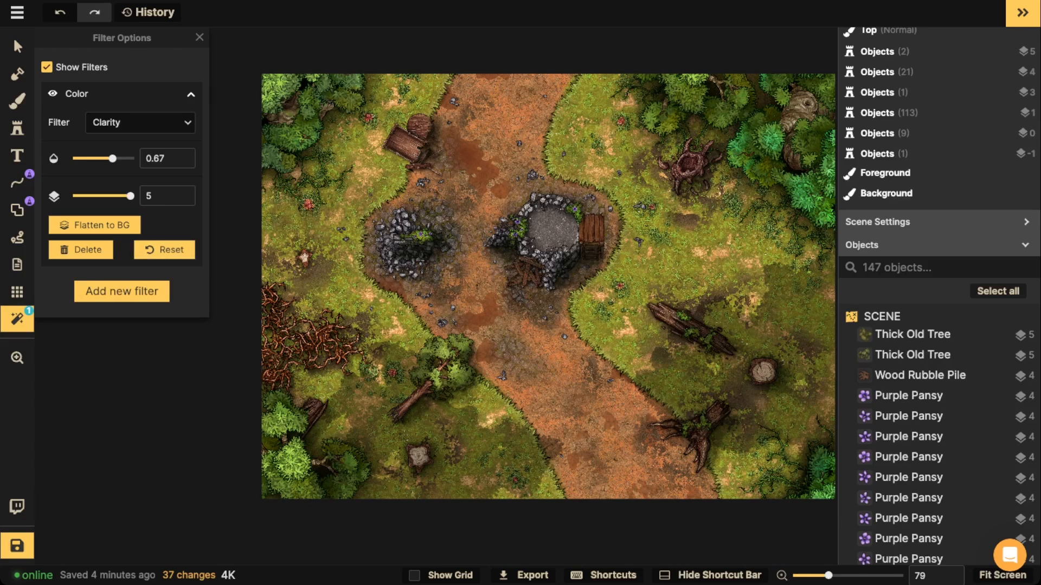
left_click_drag(112, 159, 101, 158)
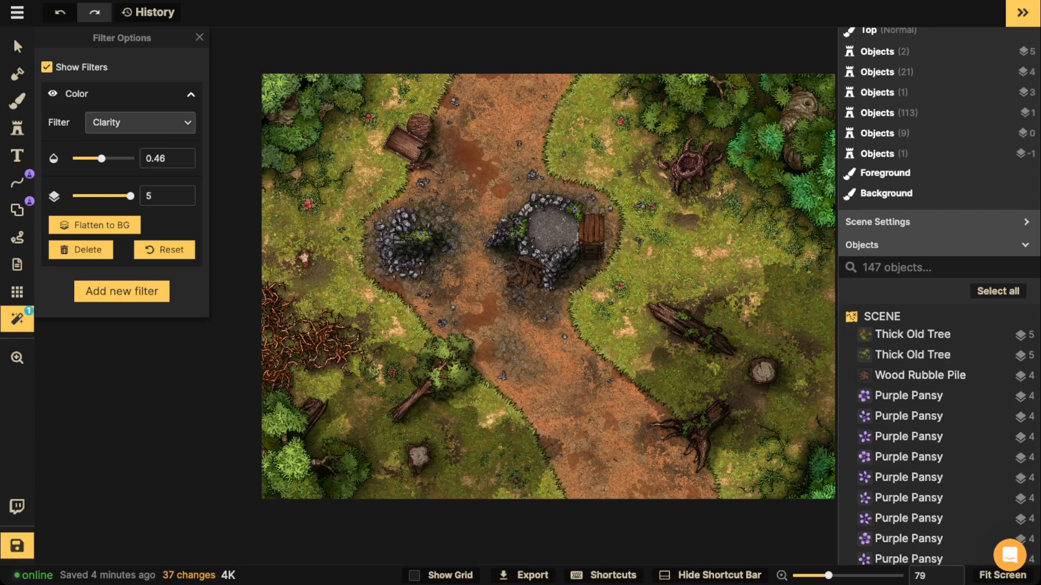
left_click(53, 93)
left_click(53, 94)
left_click(52, 94)
left_click(53, 93)
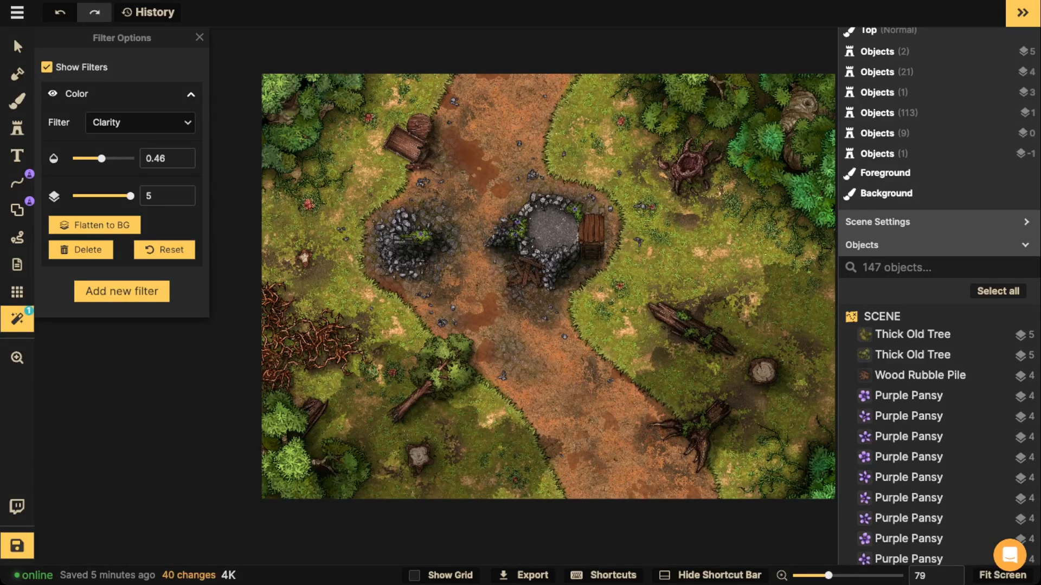
Add the Vignette texture filter with opacity 1 on layer -5
left_click(122, 291)
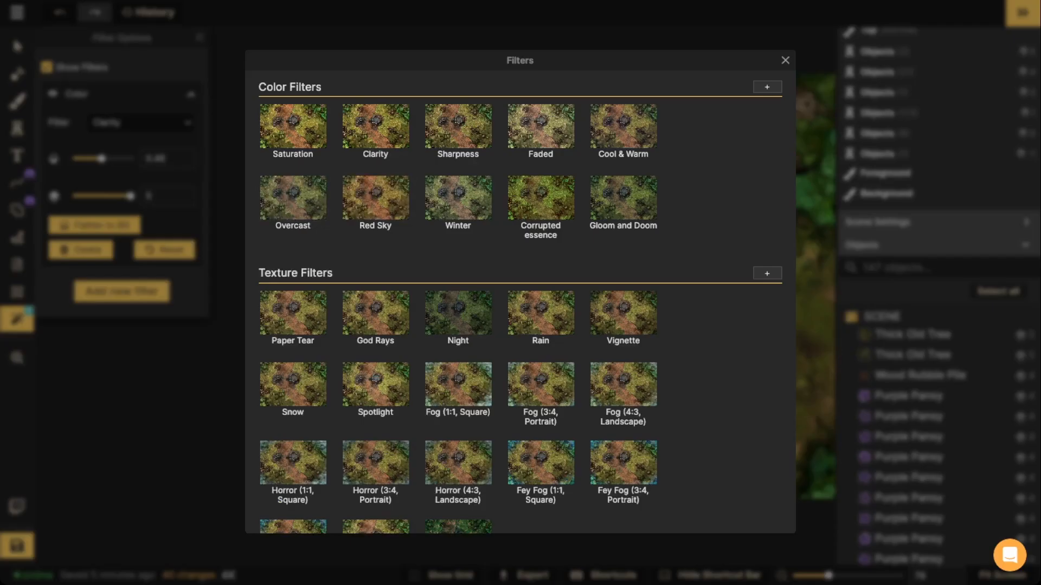
left_click(623, 314)
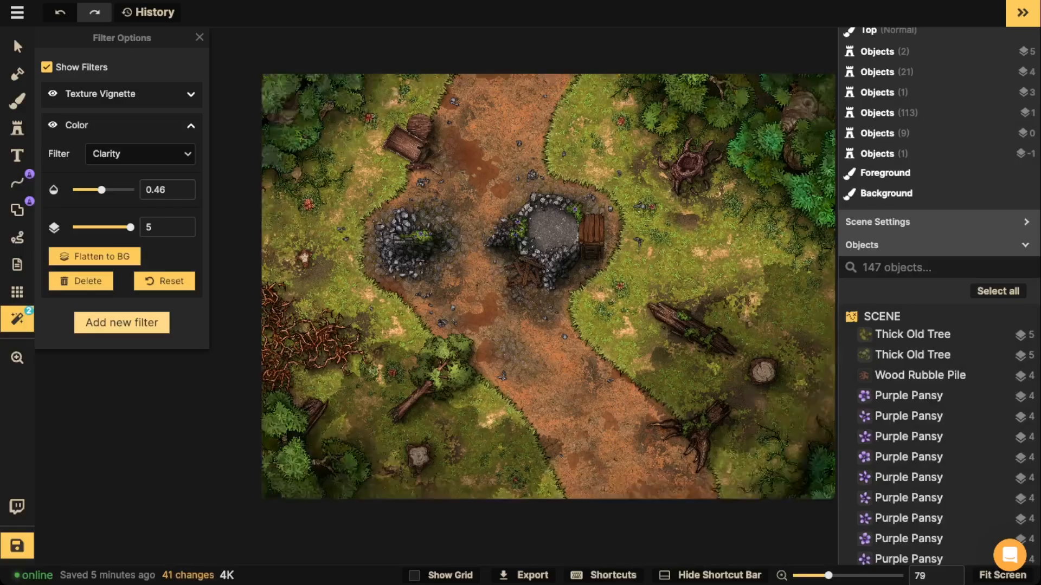
left_click(191, 94)
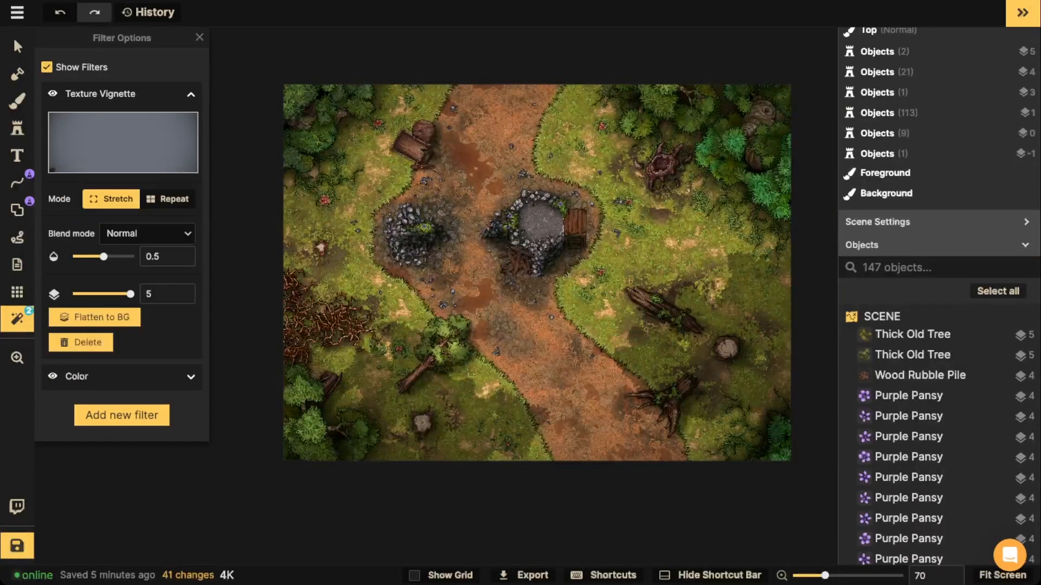
left_click_drag(104, 257, 131, 257)
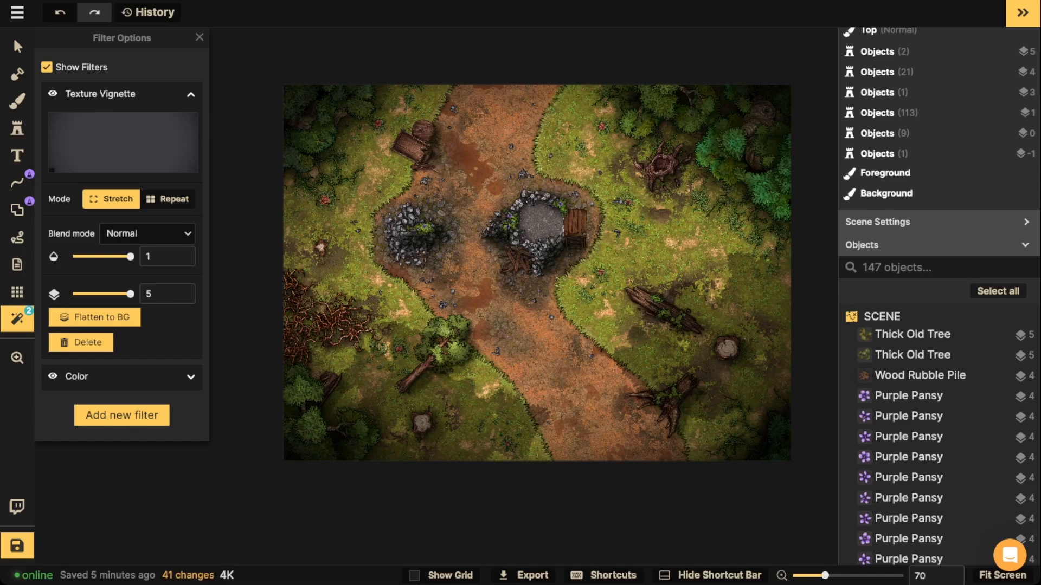
left_click_drag(130, 293, 76, 294)
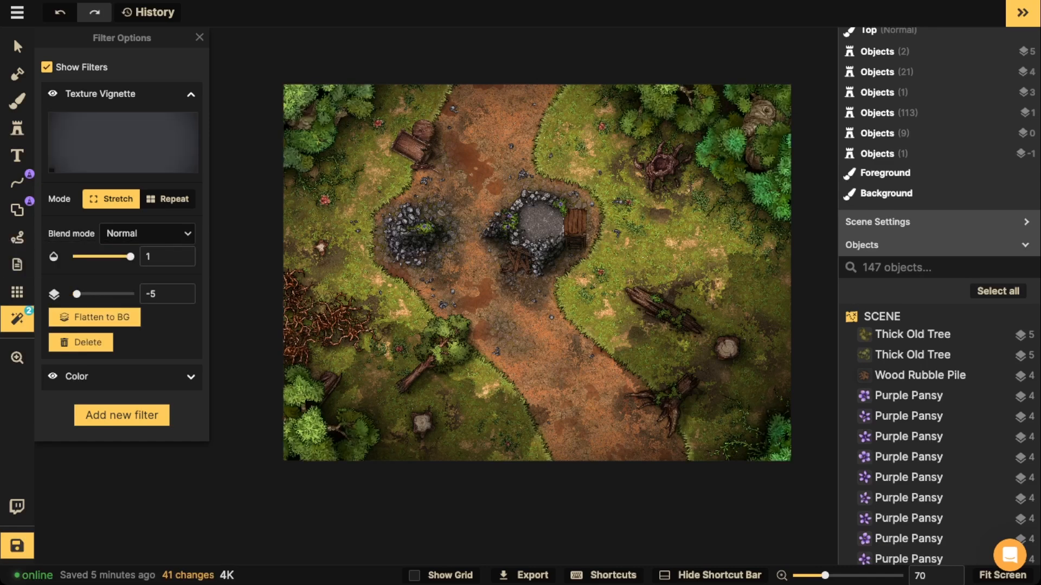
Compare the map with the Vignette filter hidden and shown, leaving the filter visible
left_click(53, 94)
left_click(52, 94)
left_click(53, 93)
left_click(53, 93)
left_click(53, 94)
left_click(52, 93)
left_click(52, 93)
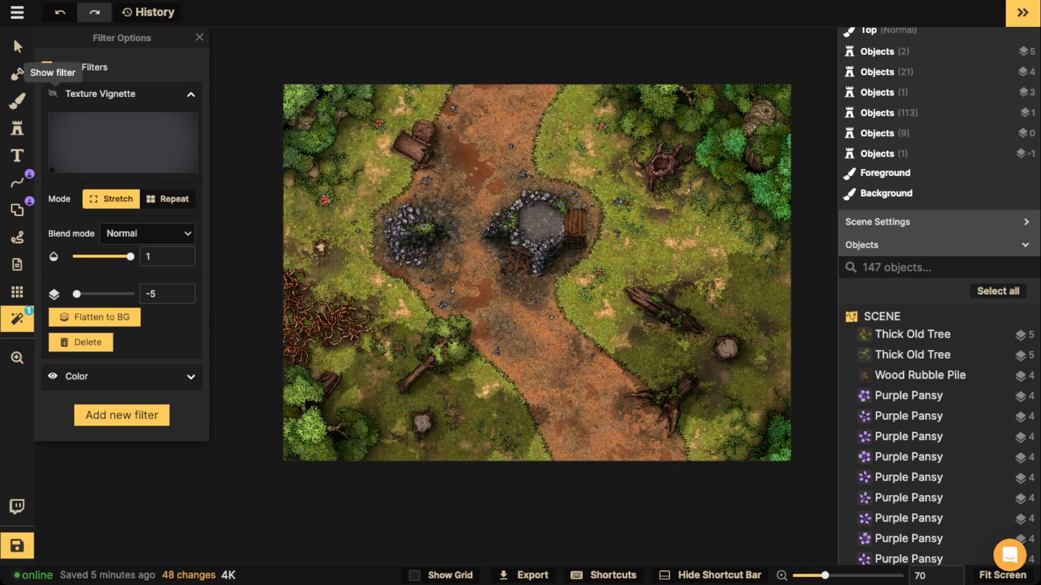
left_click(53, 93)
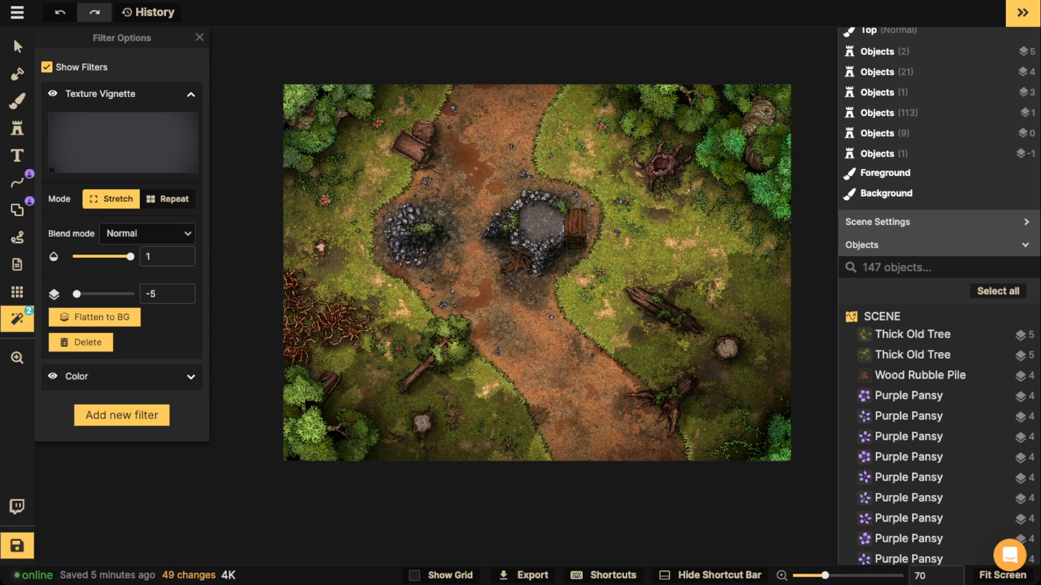
Select the five trees in the map's corners together and raise their brightness to 138
left_click(18, 47)
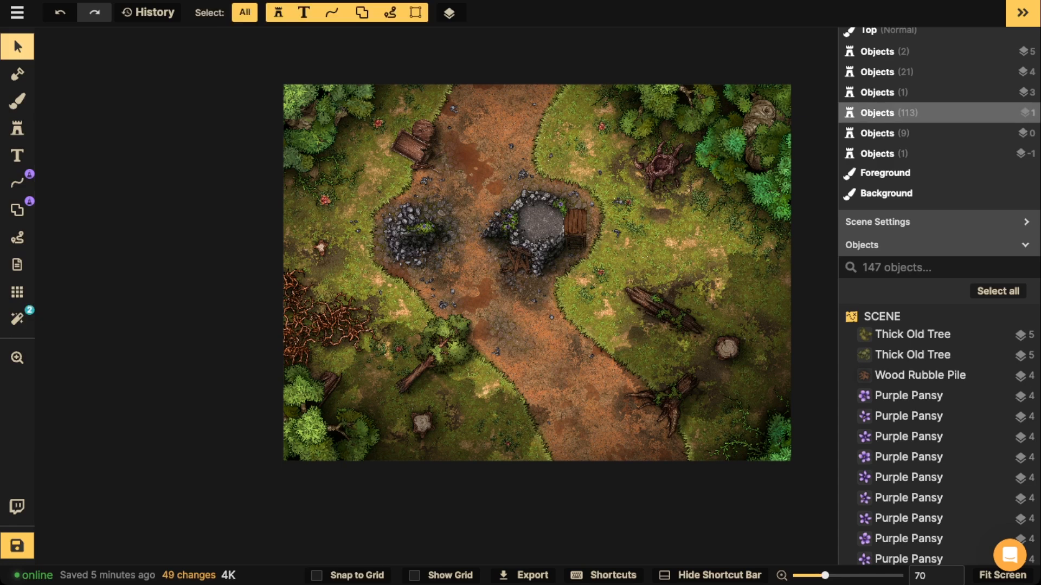
left_click(322, 122)
left_click(311, 425, "shift")
left_click(776, 436, "shift")
left_click(758, 163, "shift")
left_click(653, 115, "shift")
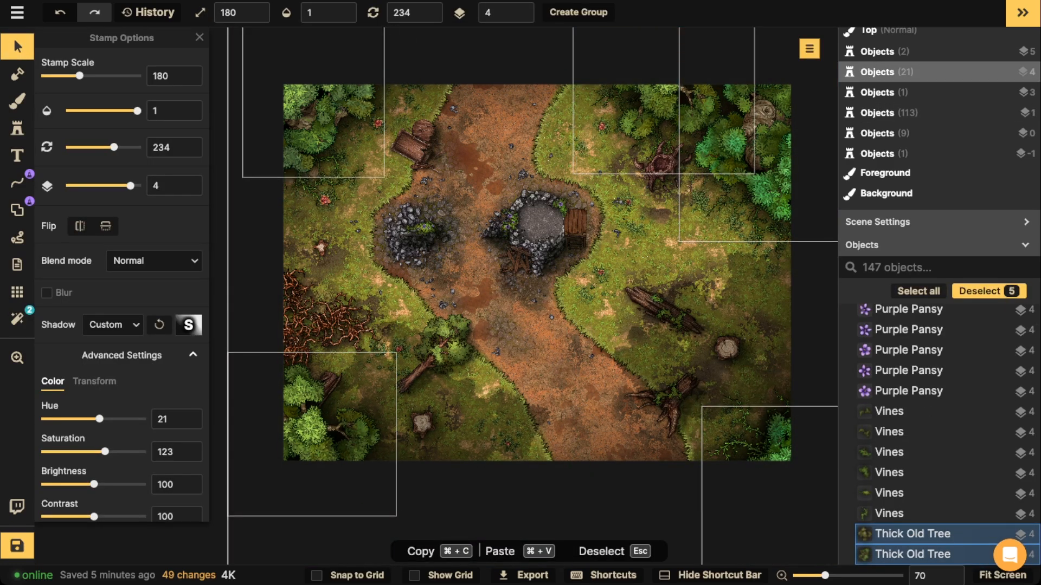
left_click_drag(94, 485, 111, 485)
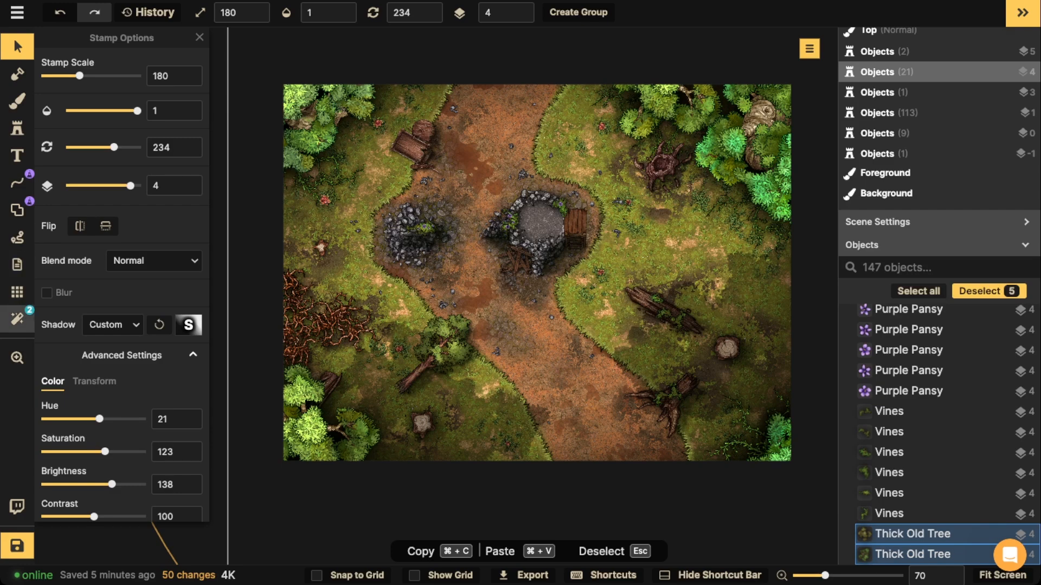
Add a custom texture filter and give it the Old Paper texture from the Fantasy World filters
left_click(17, 319)
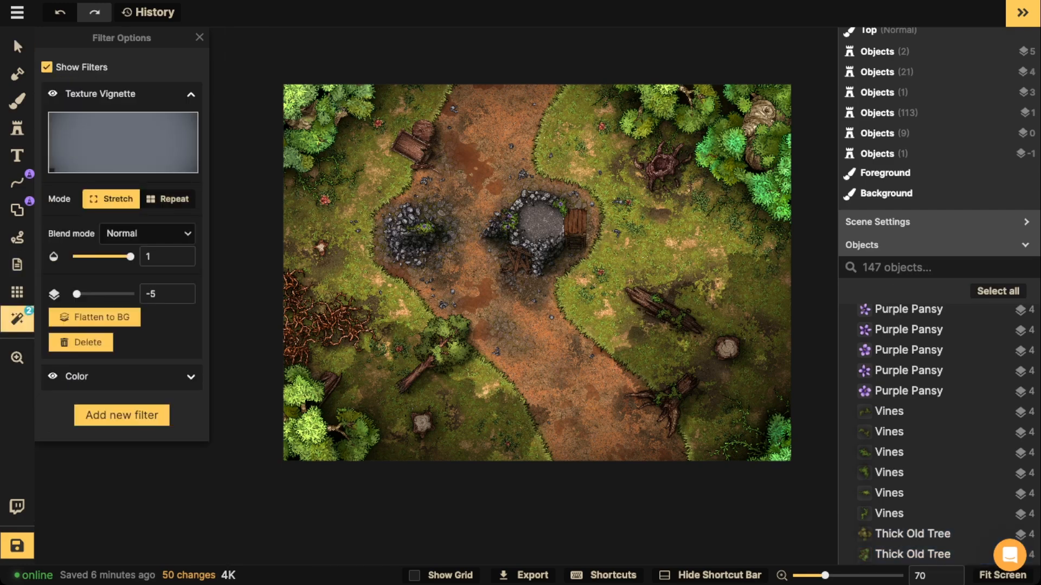
left_click(123, 142)
key("Escape")
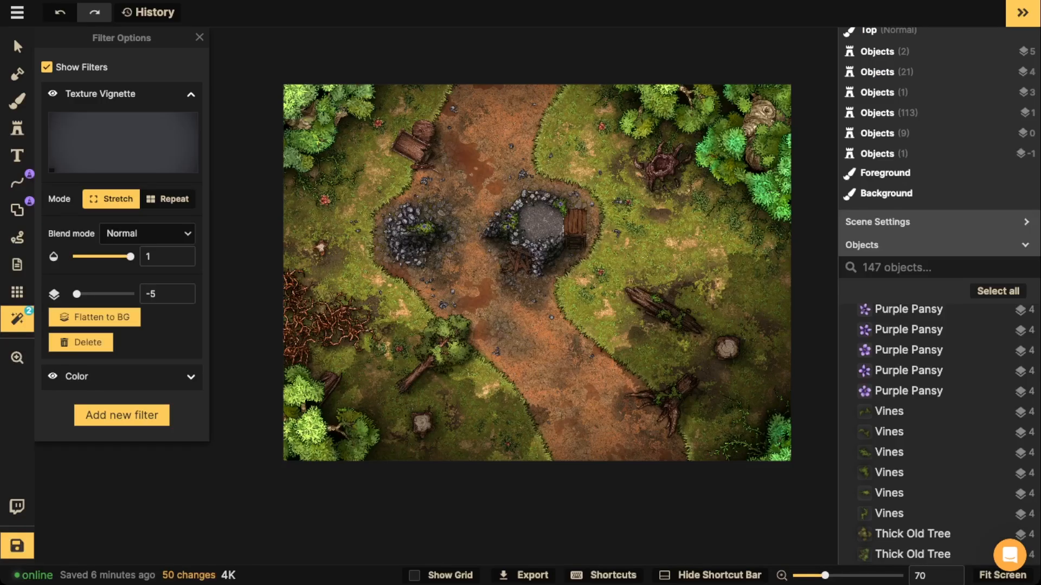
left_click(122, 416)
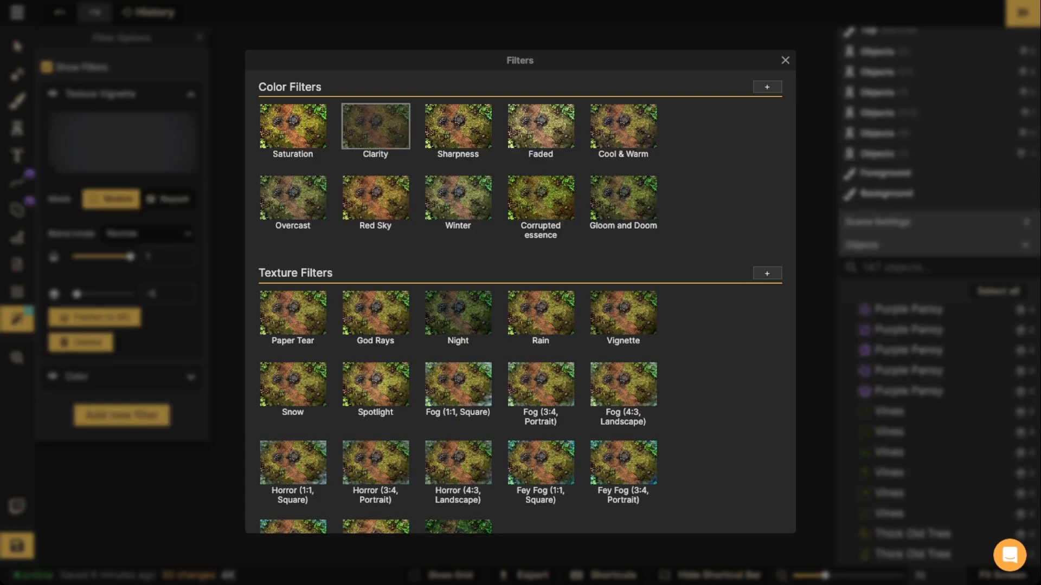
left_click(767, 273)
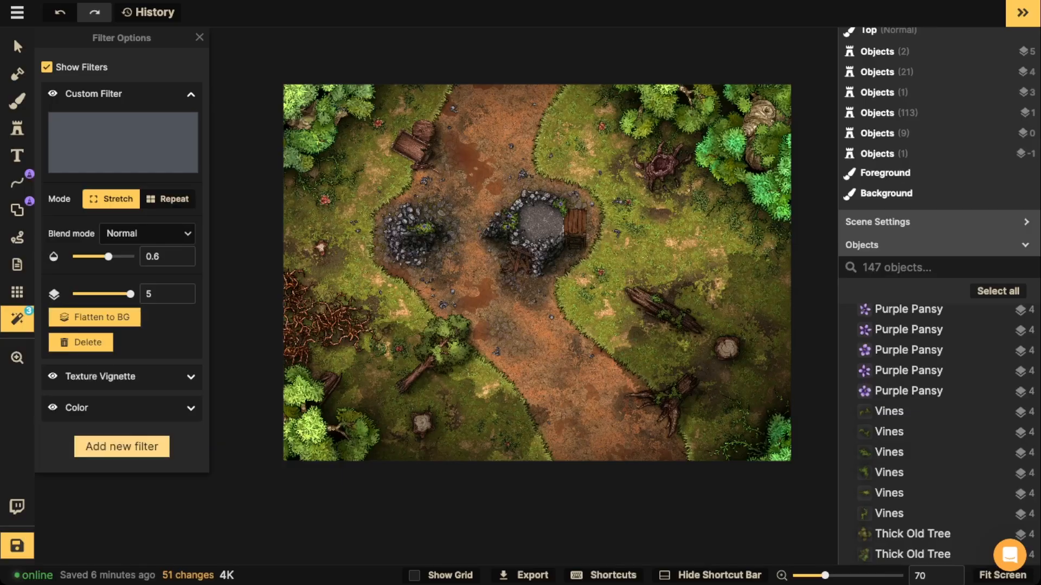
left_click(123, 142)
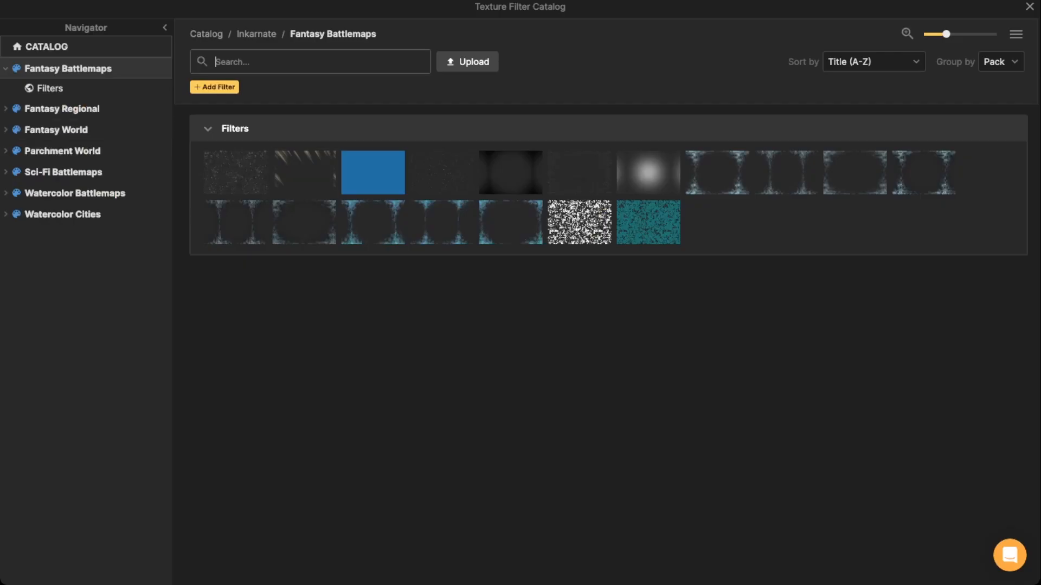
left_click(257, 34)
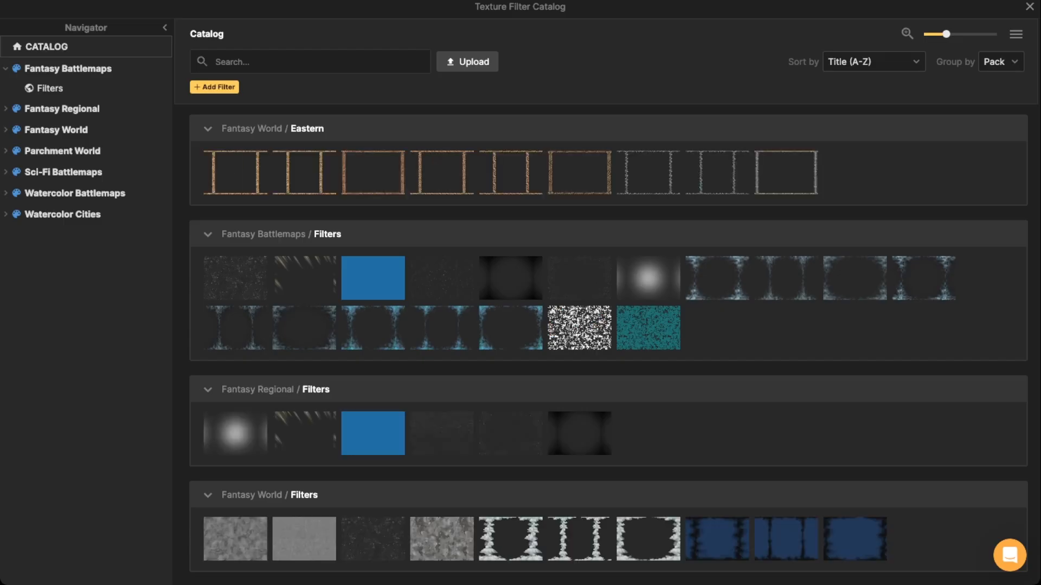
scroll(608, 347, "down", 5)
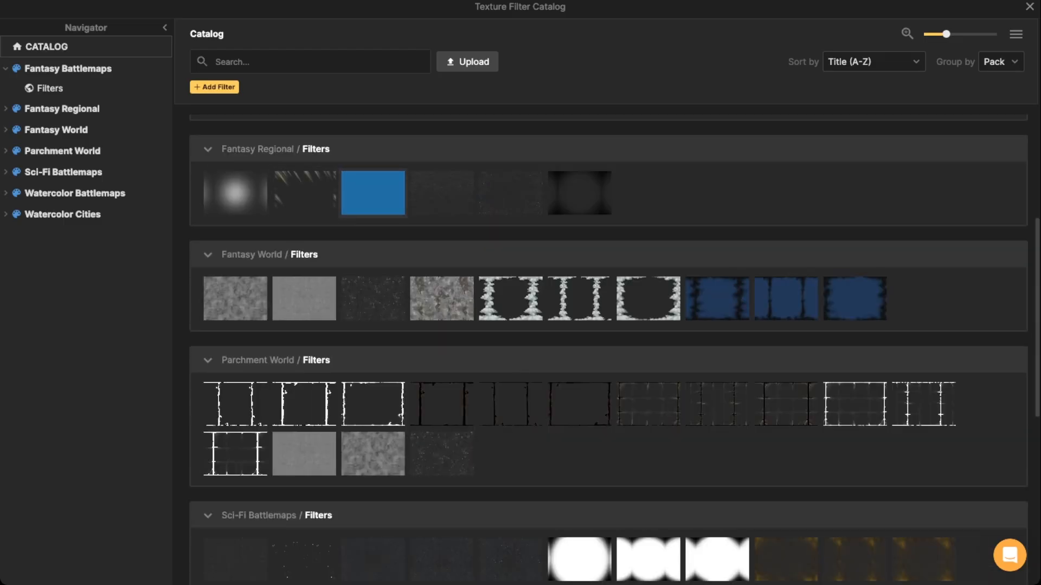
left_click(235, 297)
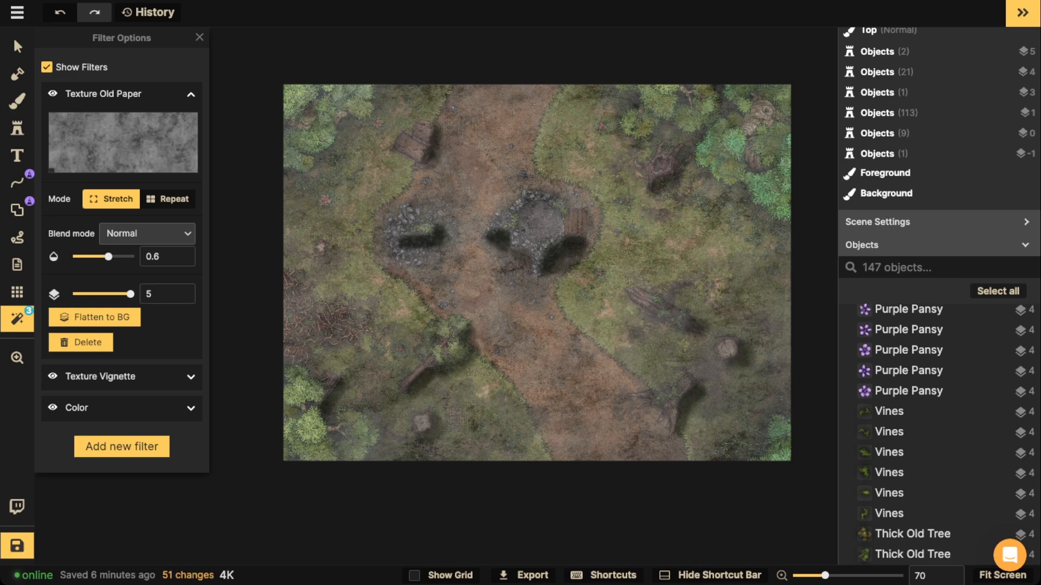
Set the Old Paper filter to Overlay blend mode with opacity 0.42 and toggle it to check its effect
left_click(147, 233)
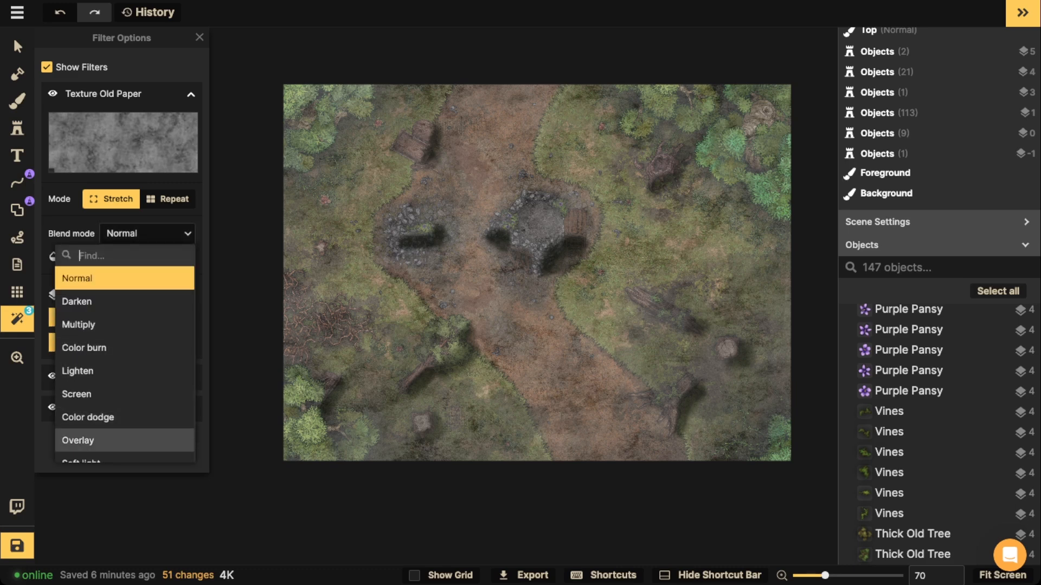
left_click(125, 440)
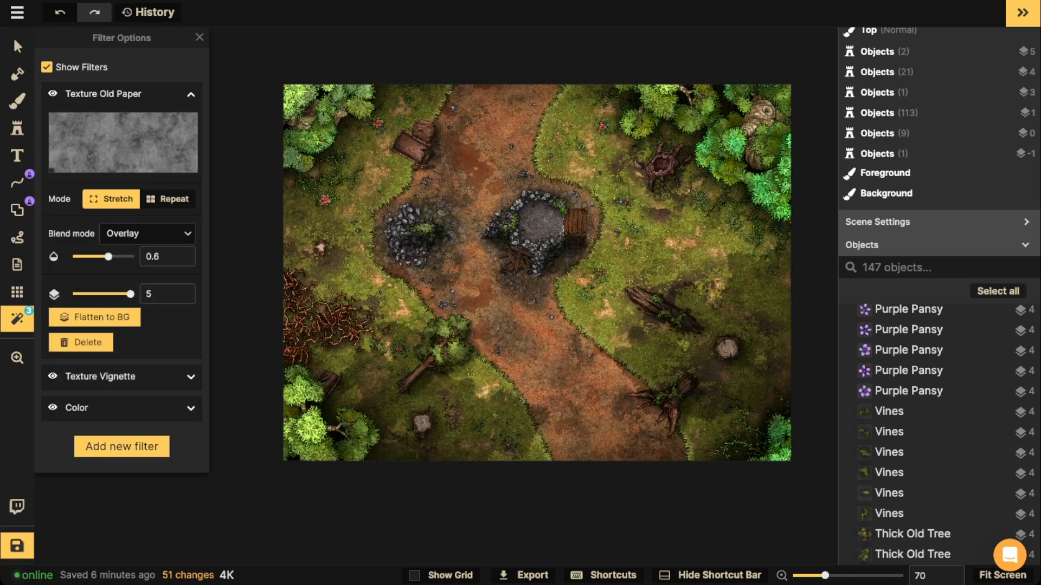
left_click_drag(109, 257, 99, 256)
left_click(52, 93)
left_click(53, 93)
left_click(52, 93)
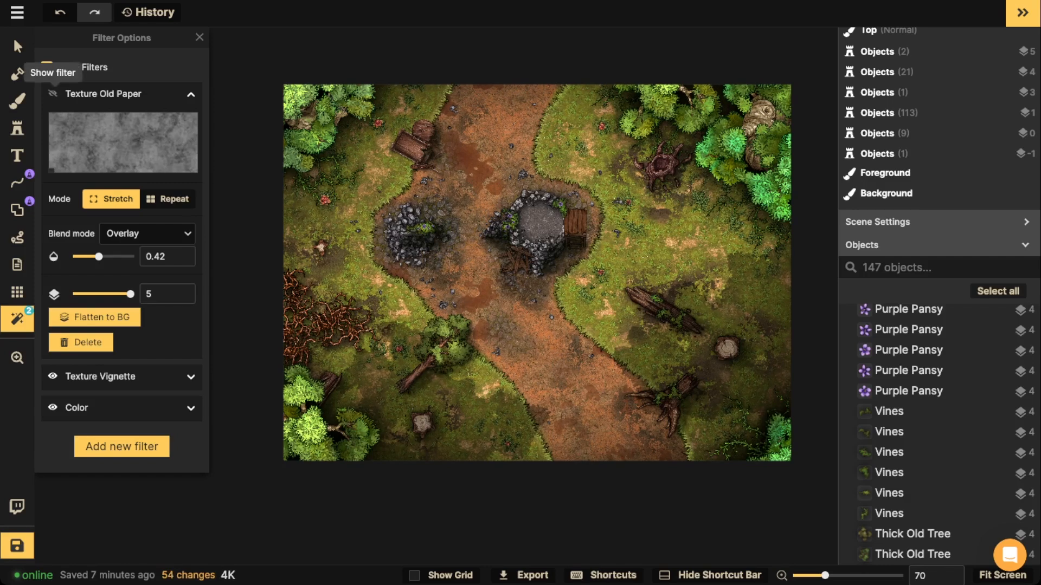
left_click(52, 93)
left_click(52, 94)
left_click(53, 93)
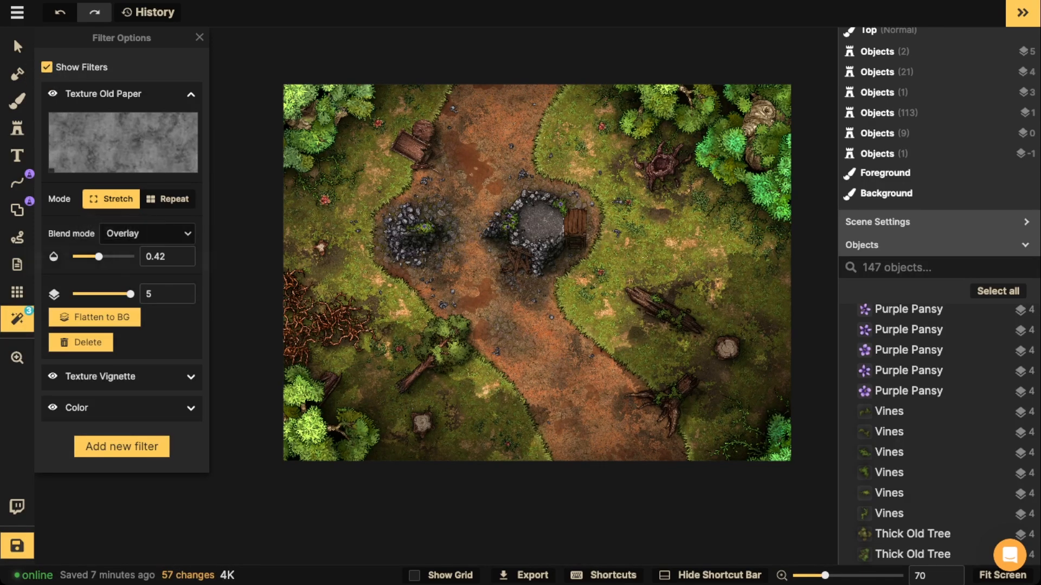
Set the Old Paper filter's layer to 0 and raise its opacity to 0.76
left_click_drag(130, 294, 102, 294)
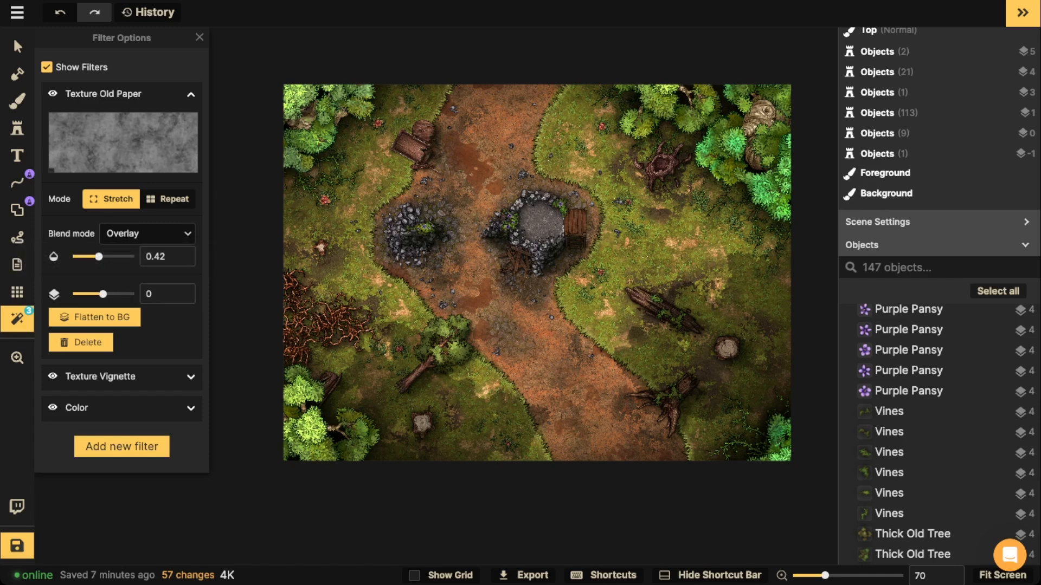
left_click_drag(99, 256, 117, 257)
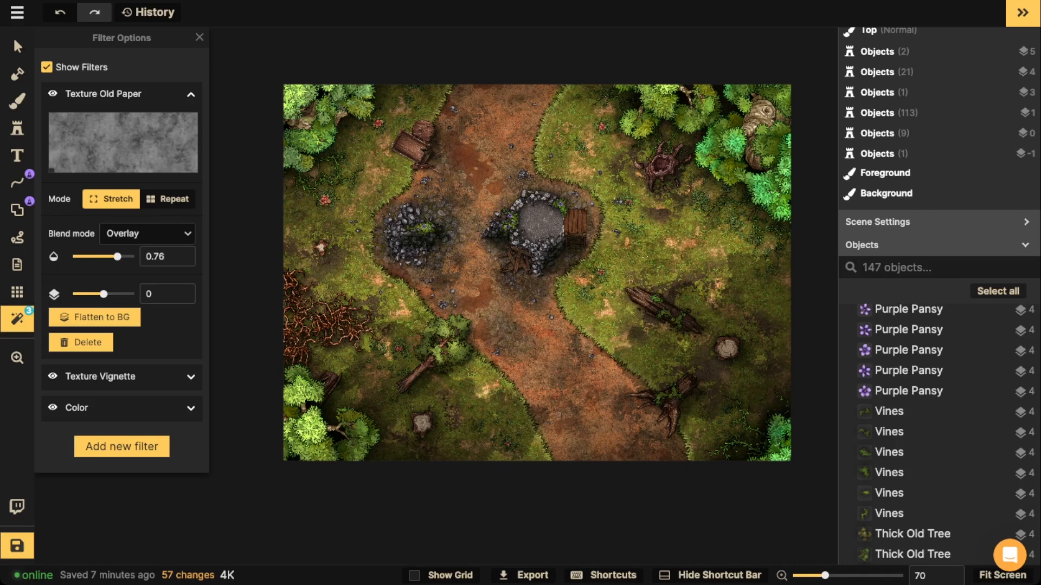
Compare the map with and without the Old Paper filter and reduce its opacity to 0.33
left_click(53, 93)
left_click(53, 93)
left_click(53, 93)
left_click(53, 93)
left_click(52, 93)
left_click(53, 93)
left_click(53, 93)
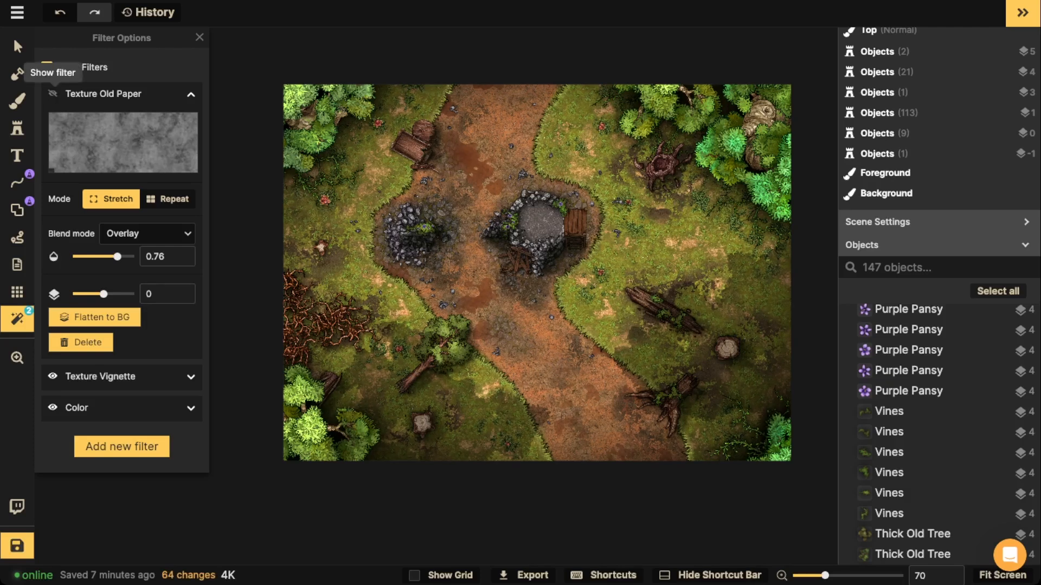
left_click(53, 93)
left_click(53, 93)
left_click(52, 93)
left_click_drag(117, 256, 93, 257)
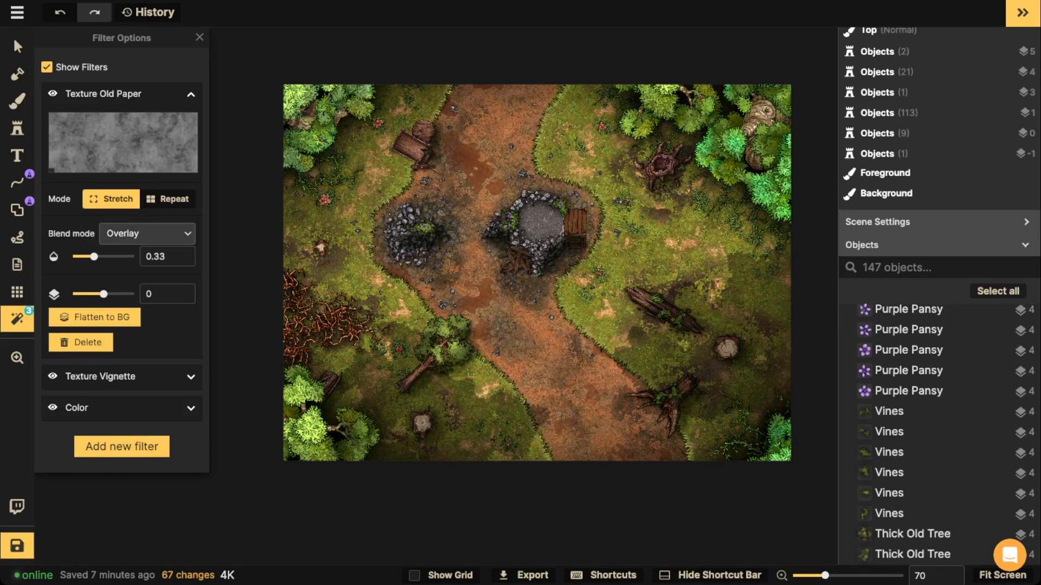
Add a custom Color Adjustment filter to the map
left_click(122, 447)
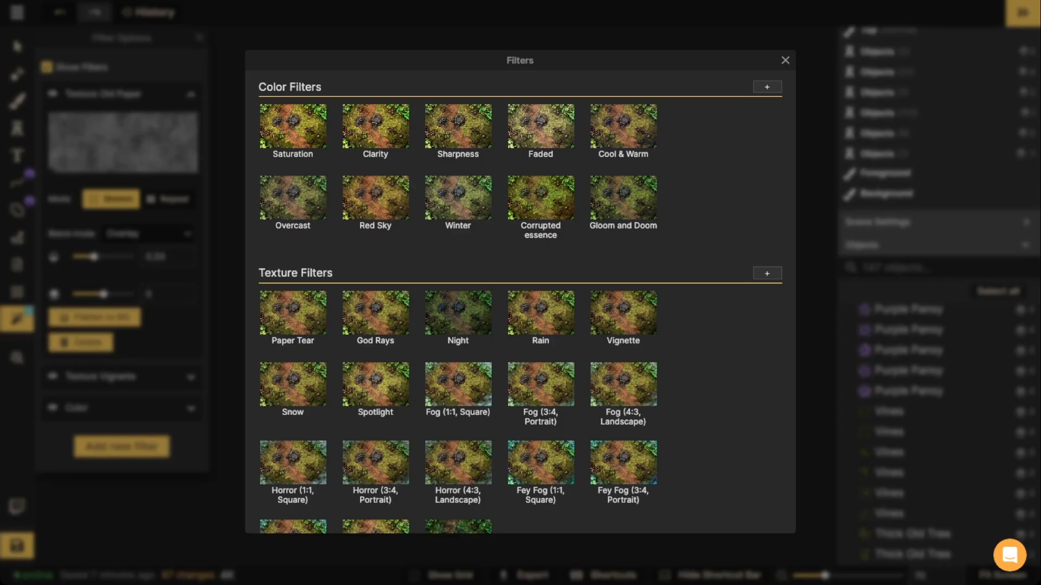
scroll(520, 293, "down", 5)
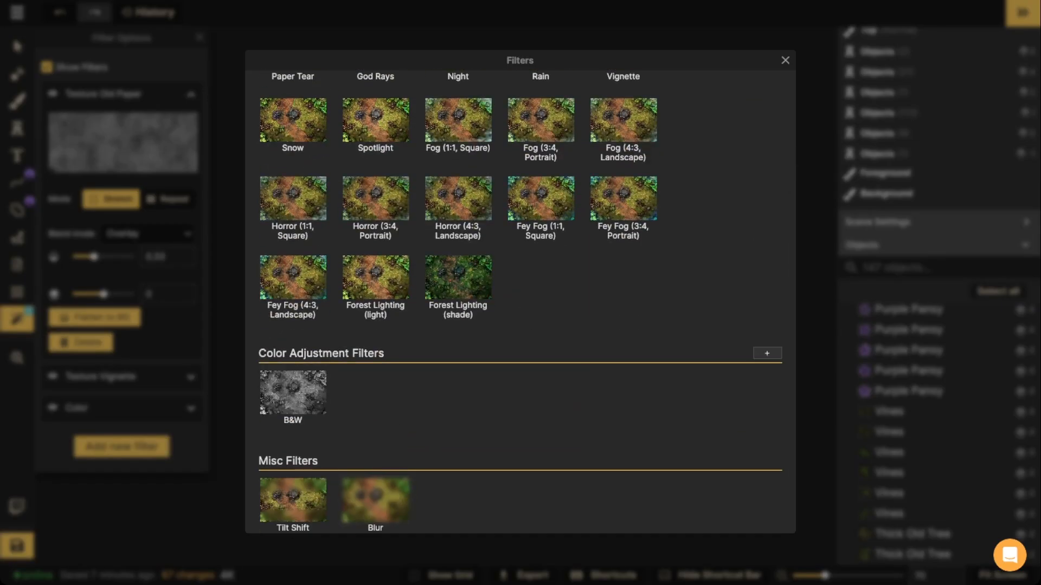
left_click(766, 353)
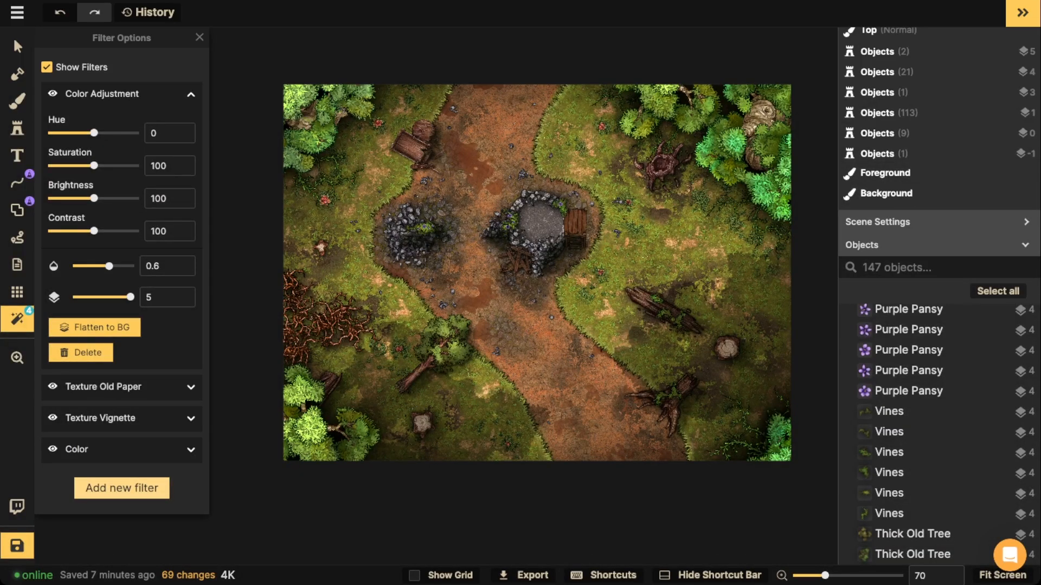
Try the Color Adjustment filter with saturation 138, brightness 125 and contrast 108, and reset all three values
left_click_drag(94, 166, 109, 166)
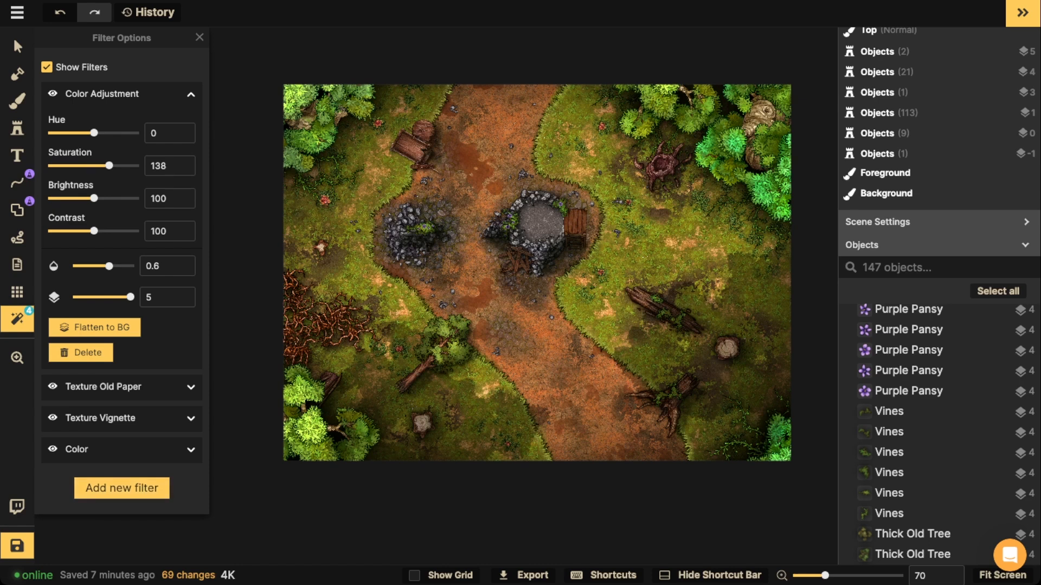
left_click_drag(94, 198, 103, 231)
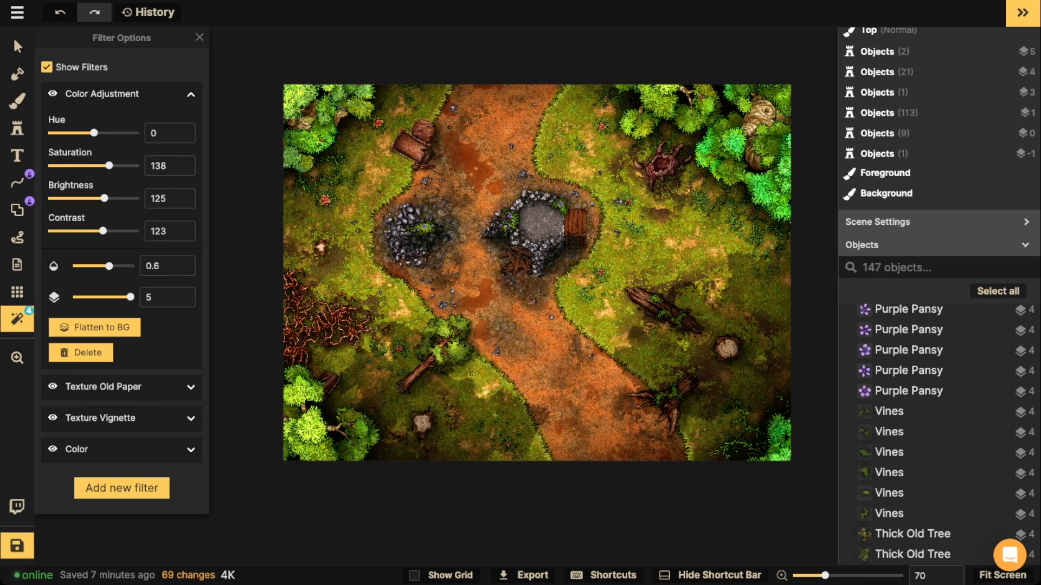
left_click_drag(103, 231, 86, 231)
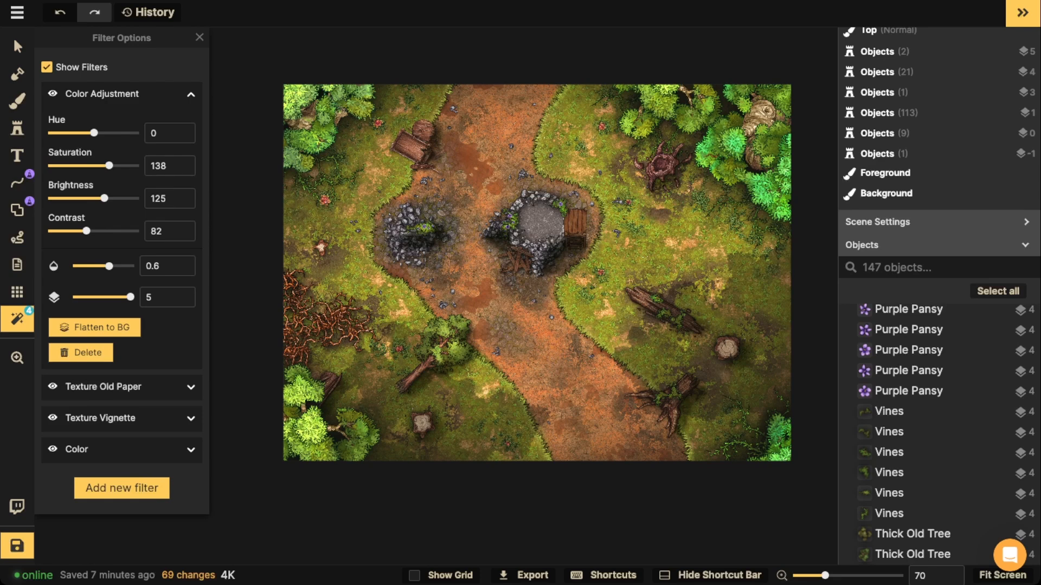
left_click_drag(86, 231, 96, 230)
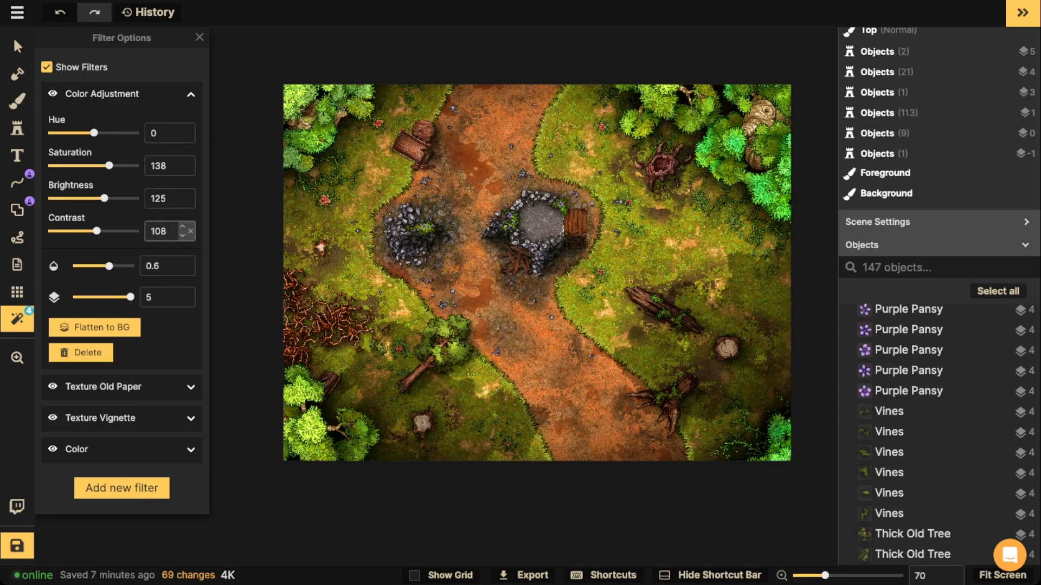
left_click(190, 231)
left_click(190, 199)
left_click(190, 165)
Set the Color Adjustment filter's saturation to 146, brightness to 120 and contrast to 110
left_click_drag(94, 165, 102, 198)
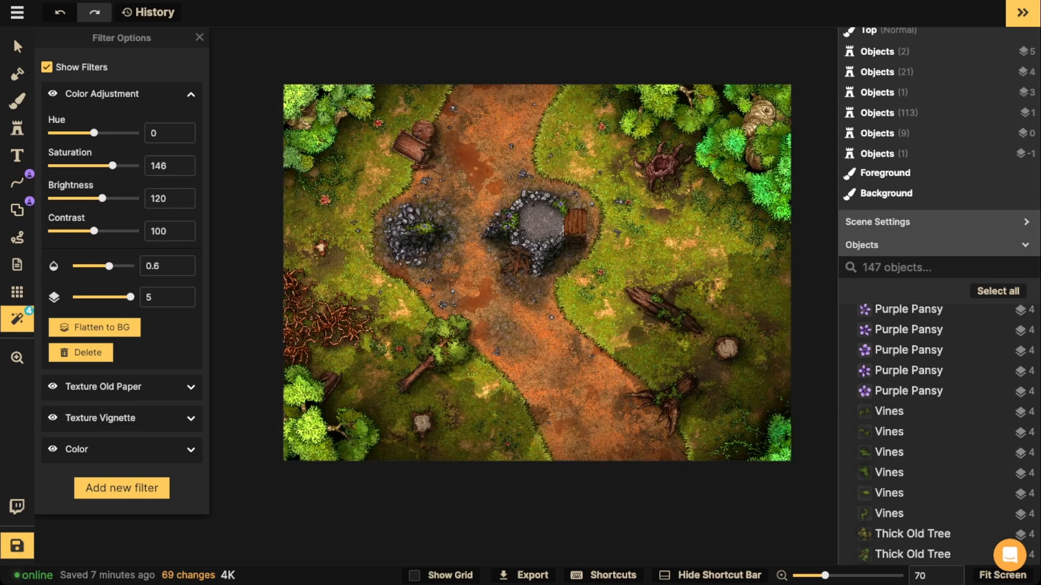
left_click_drag(93, 231, 98, 231)
Try Color Adjustment hue shifts of -143, 180, -68 and 119, and reset the hue to 0
left_click_drag(93, 132, 61, 133)
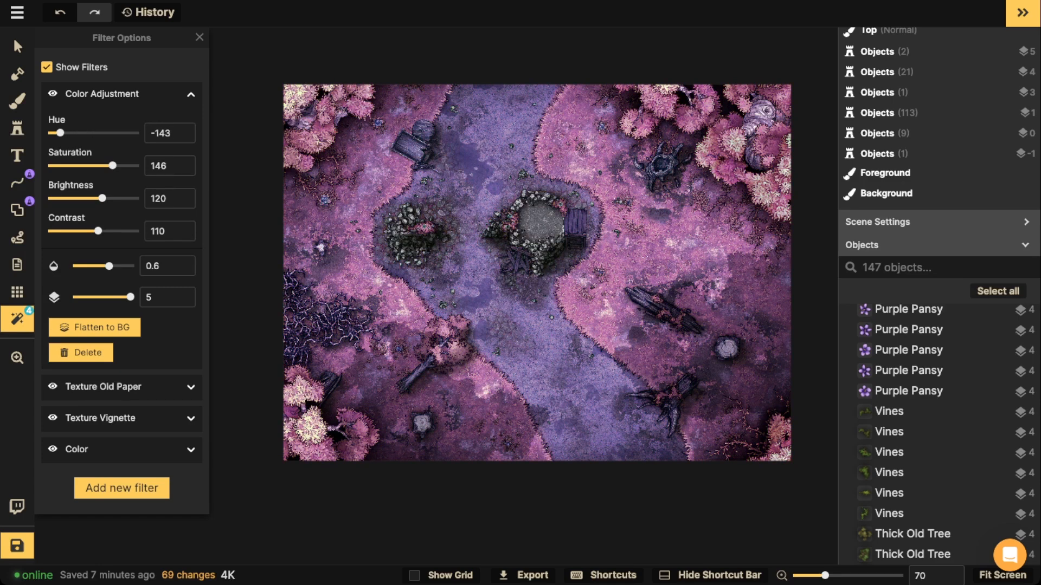
left_click_drag(60, 133, 135, 133)
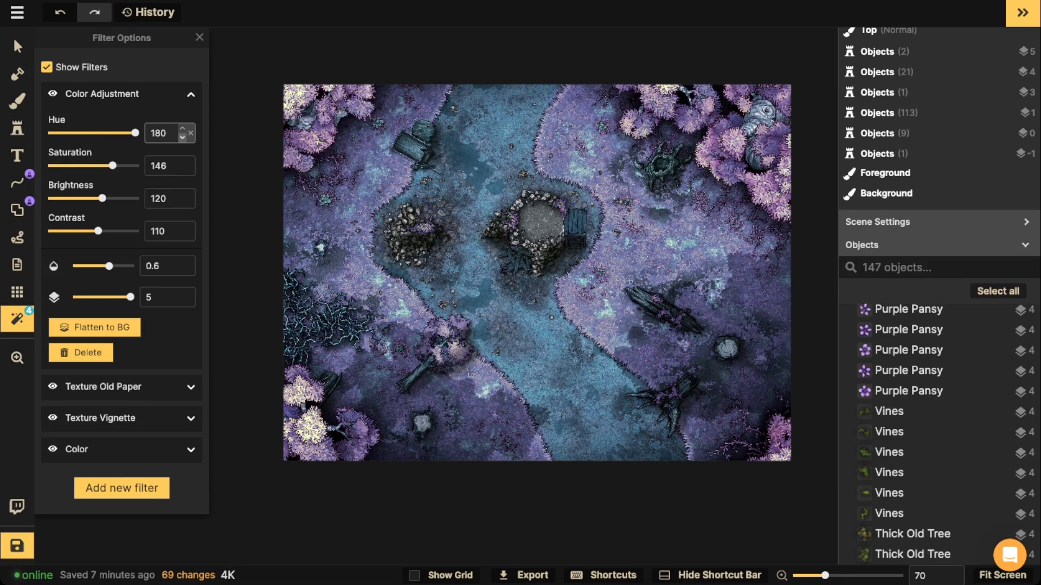
left_click(190, 133)
mouse_move(94, 132)
left_mouse_down()
mouse_move(56, 133)
mouse_move(78, 133)
left_mouse_up()
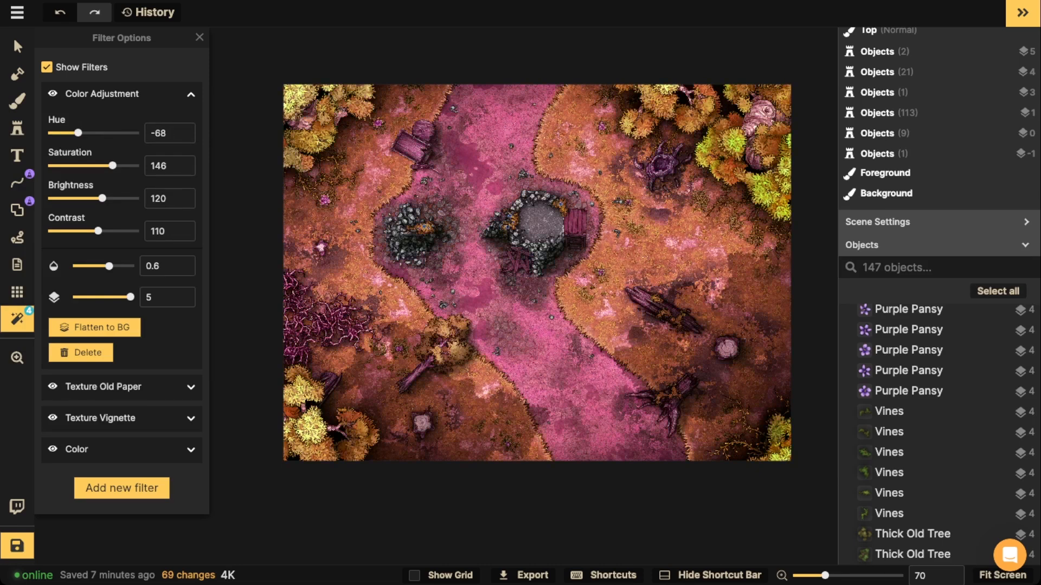
left_click_drag(78, 132, 121, 133)
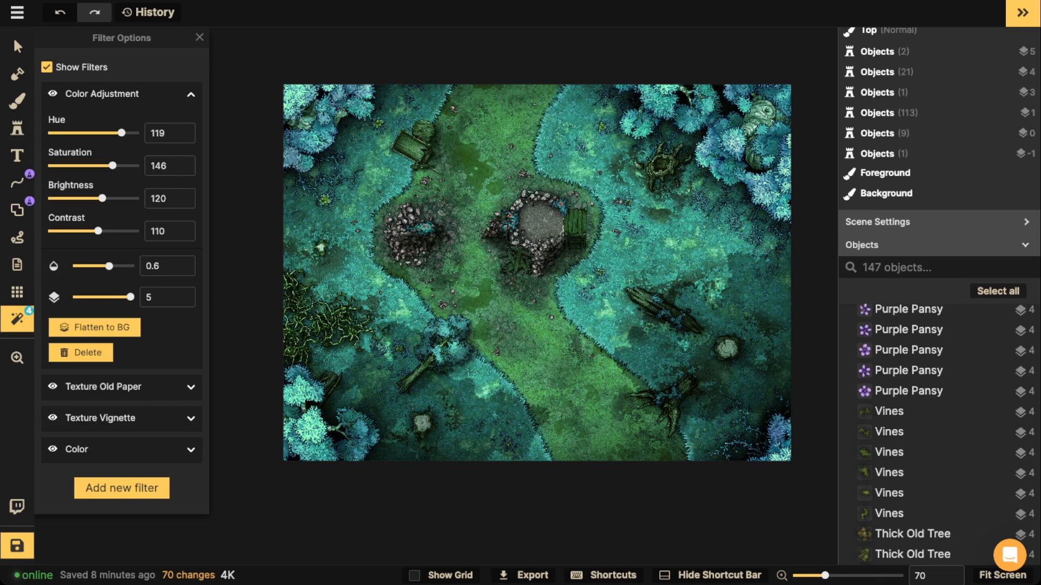
left_click(190, 133)
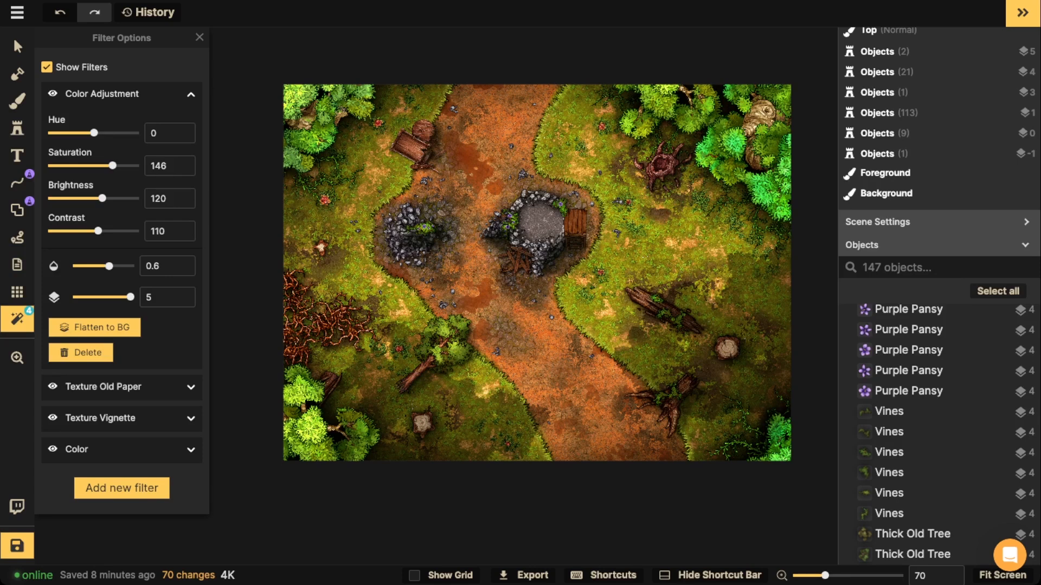
Add the Spotlight texture filter and toggle its visibility off and on to check its effect
left_click(122, 488)
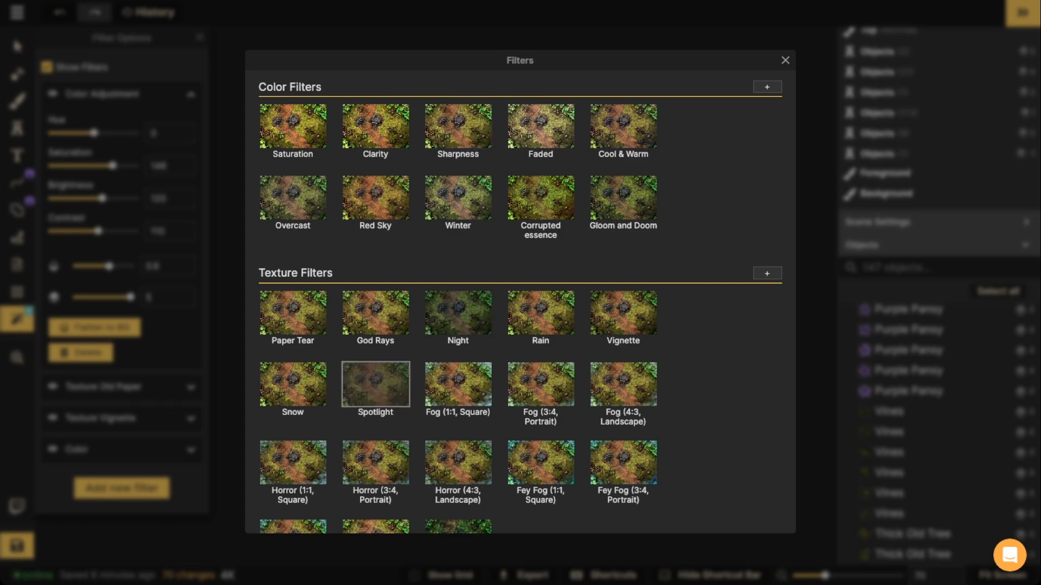
left_click(375, 384)
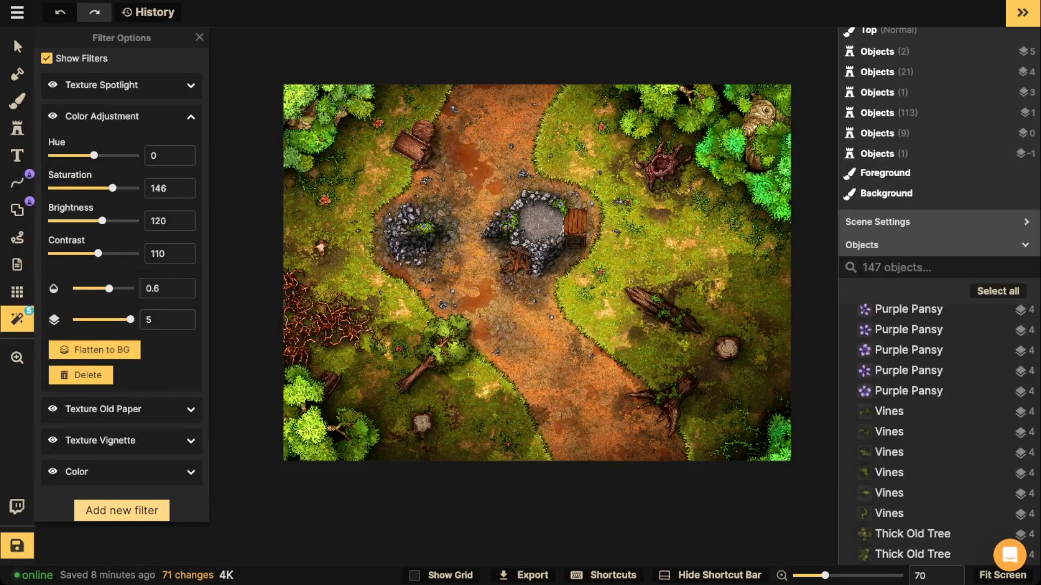
left_click(52, 85)
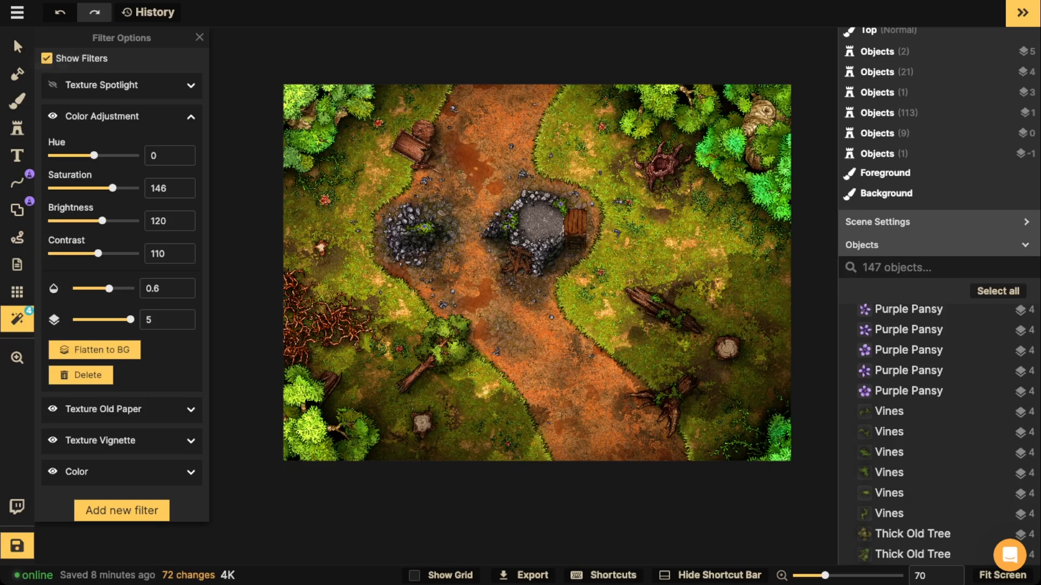
left_click(53, 84)
Reduce the Spotlight filter's opacity to slightly below 0.4 and save the map
scroll(122, 271, "up", 1)
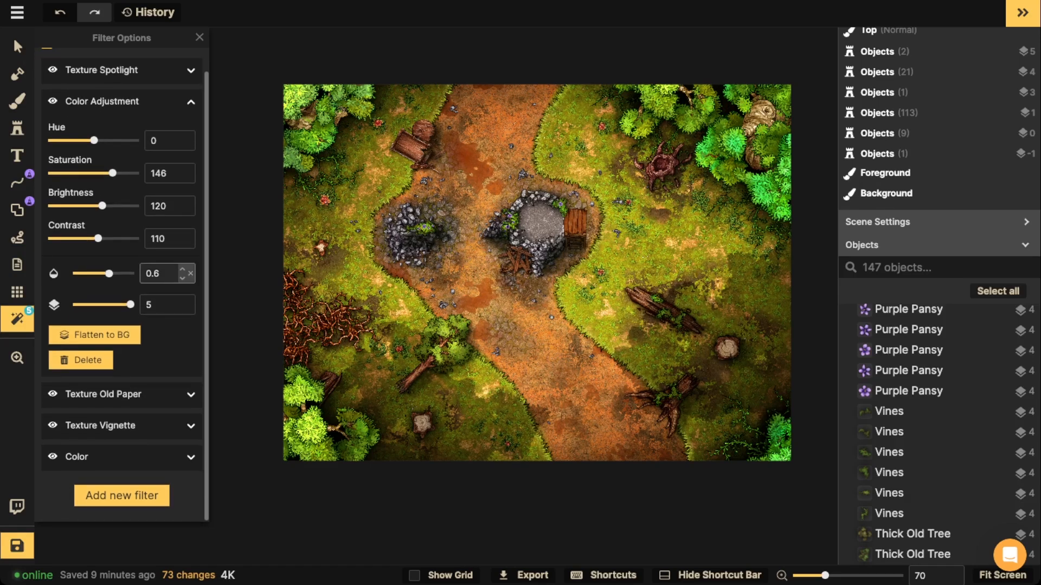
left_click(122, 94)
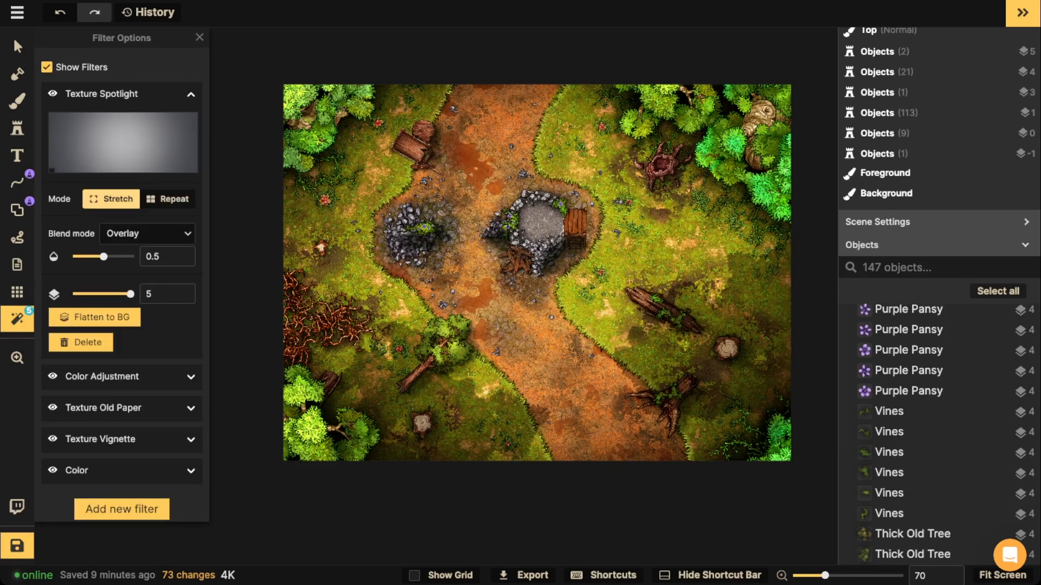
left_click_drag(118, 257, 131, 257)
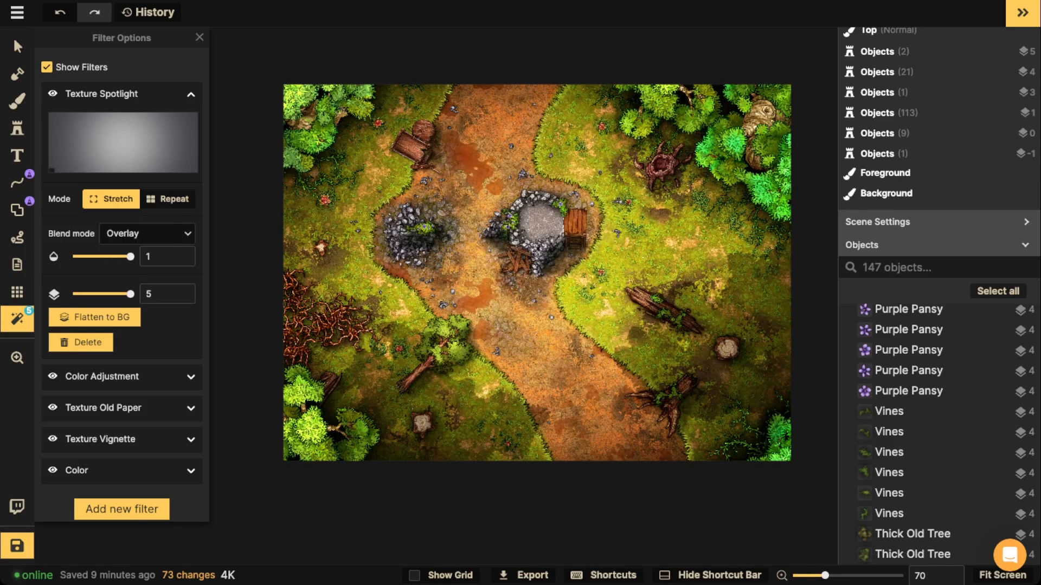
left_click_drag(130, 256, 98, 256)
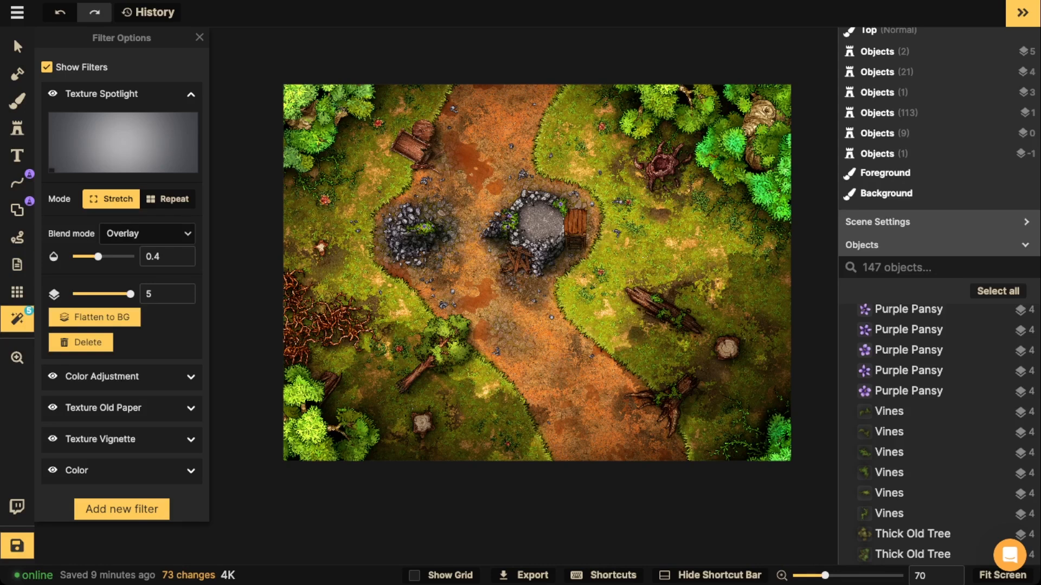
left_click_drag(98, 256, 93, 256)
left_click(199, 38)
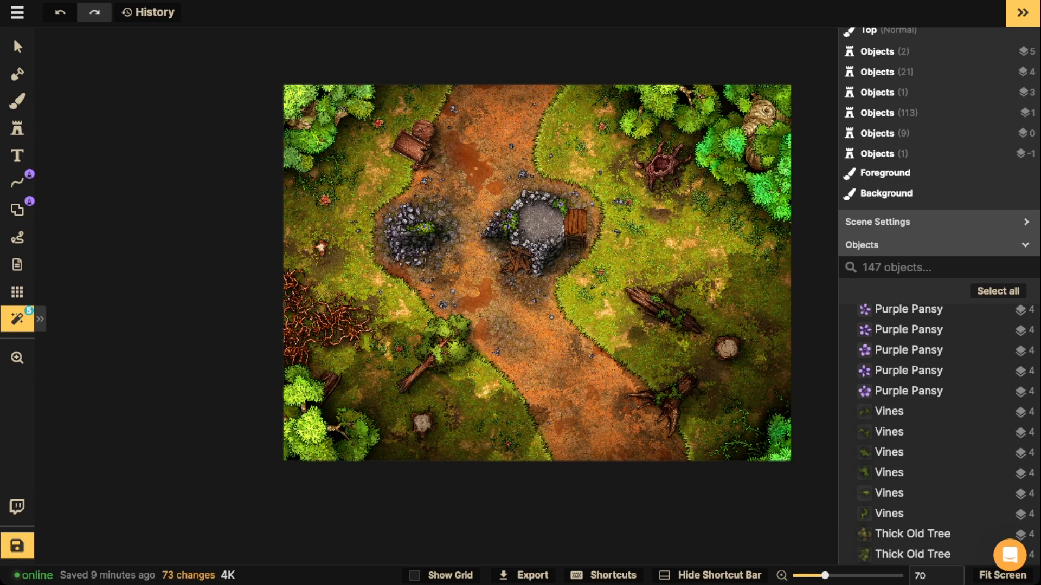
key("ctrl+s")
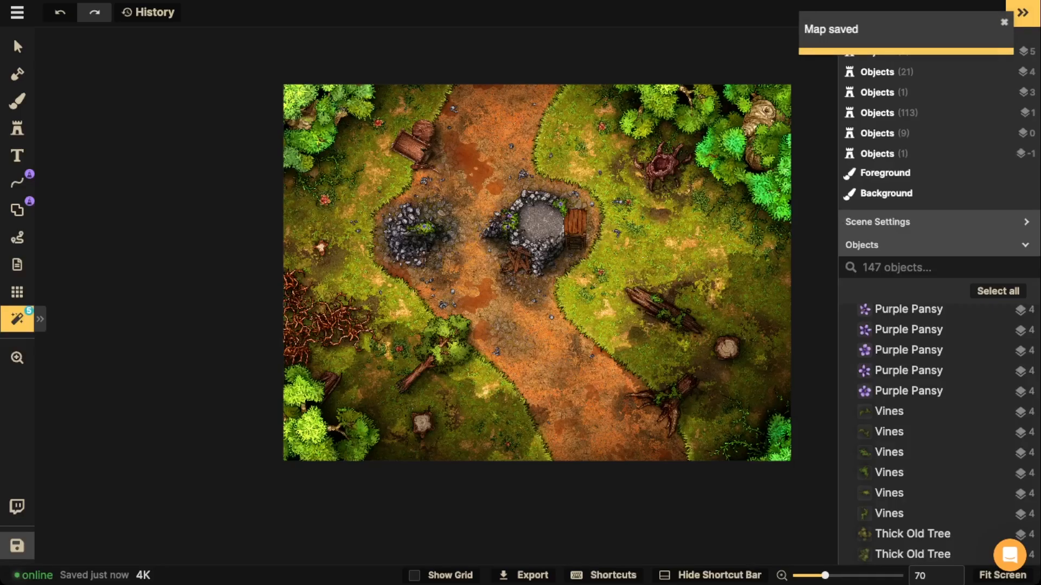
Examine the finished map up close, including the logs, the ruined tower, the corner trees and the path
scroll(462, 211, "up", 4)
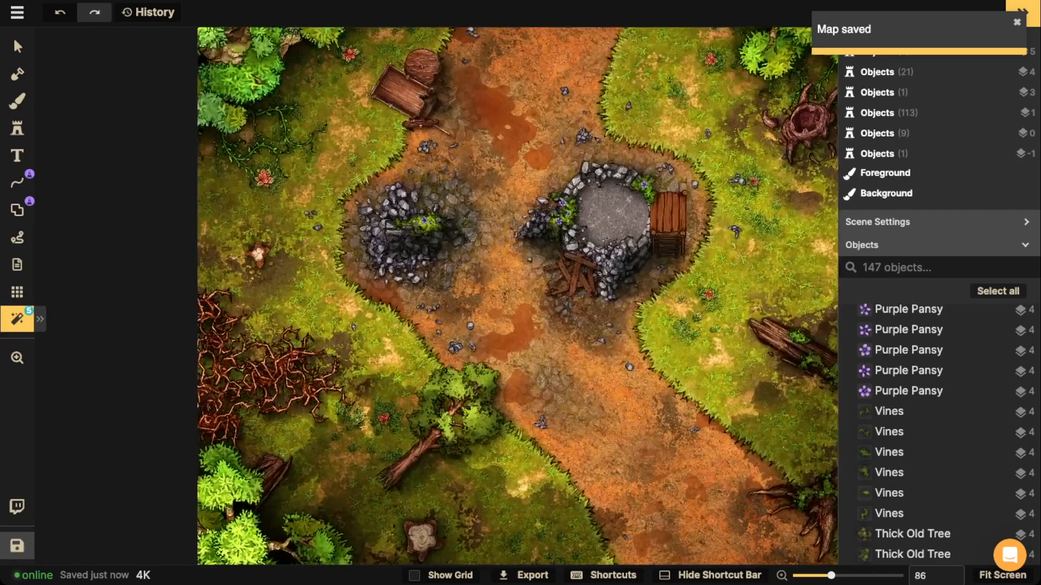
key("space")
left_click_drag(821, 362, 517, 233)
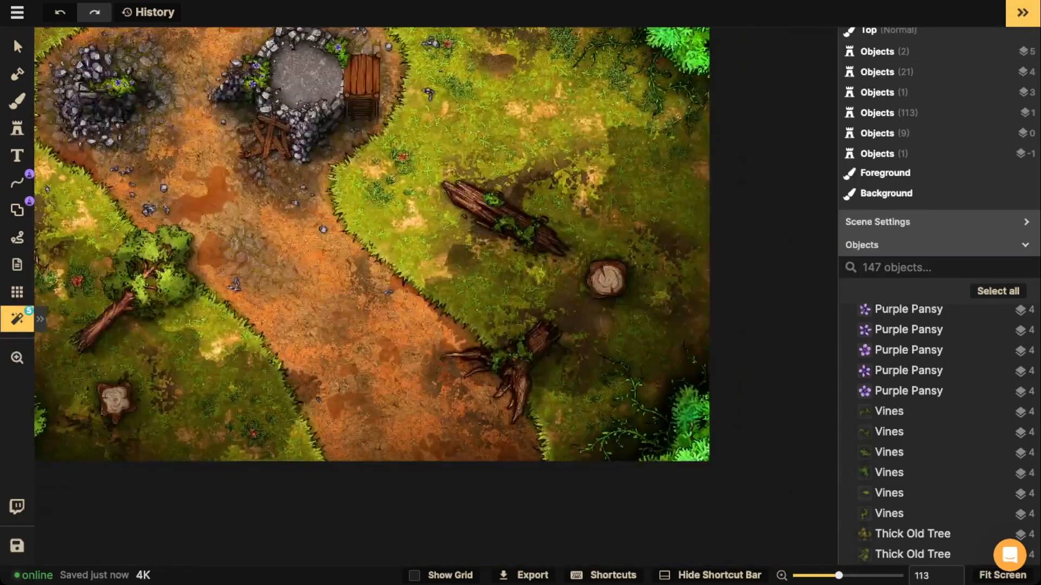
scroll(522, 234, "up", 4)
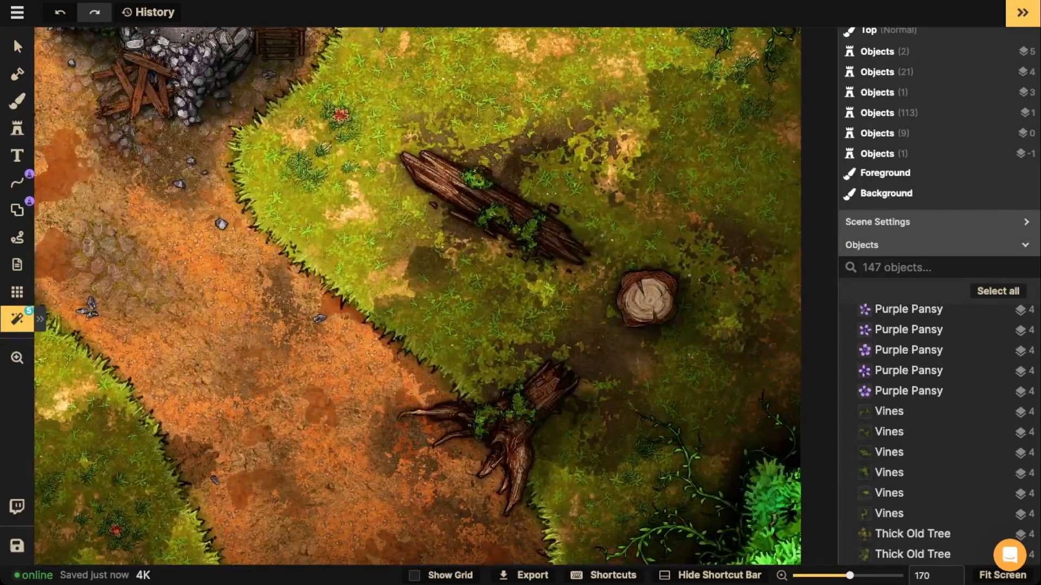
scroll(492, 239, "down", 2)
key("space")
left_click_drag(490, 174, 490, 537)
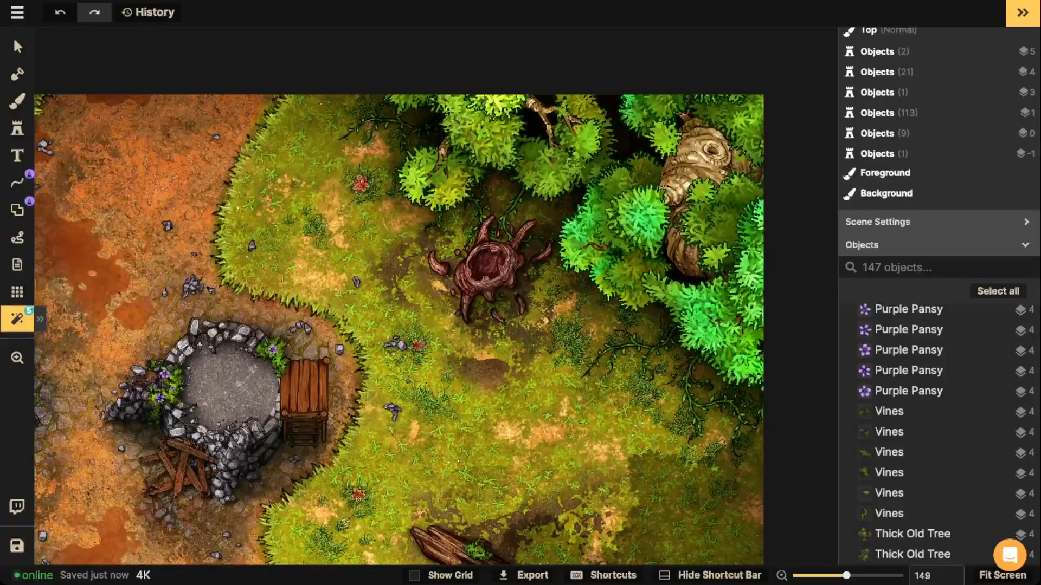
scroll(482, 243, "down", 3)
key("space")
left_click_drag(325, 347, 640, 90)
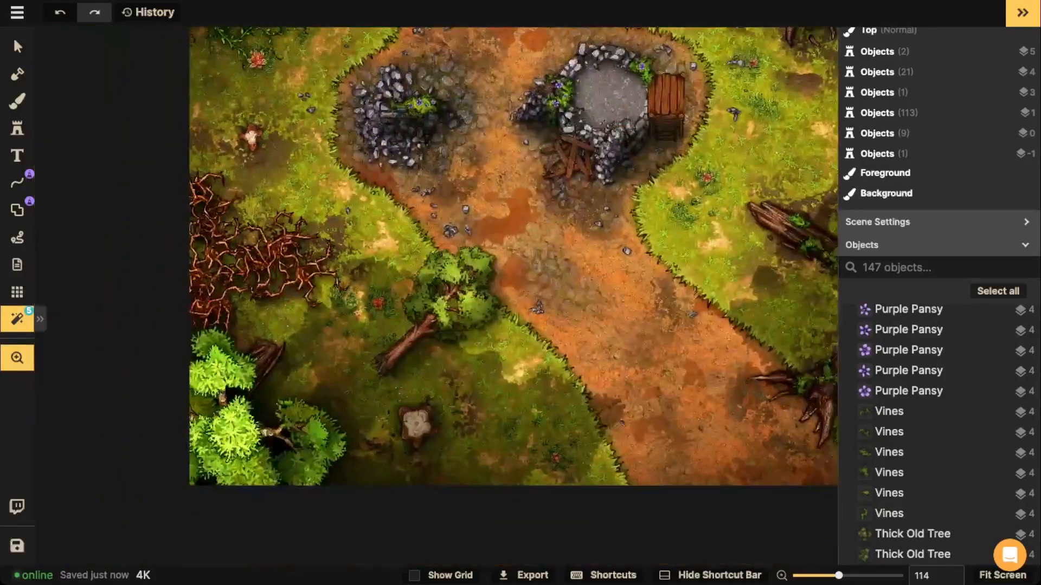
scroll(442, 347, "up", 4)
scroll(442, 347, "down", 4)
key("space")
left_click_drag(442, 347, 404, 497)
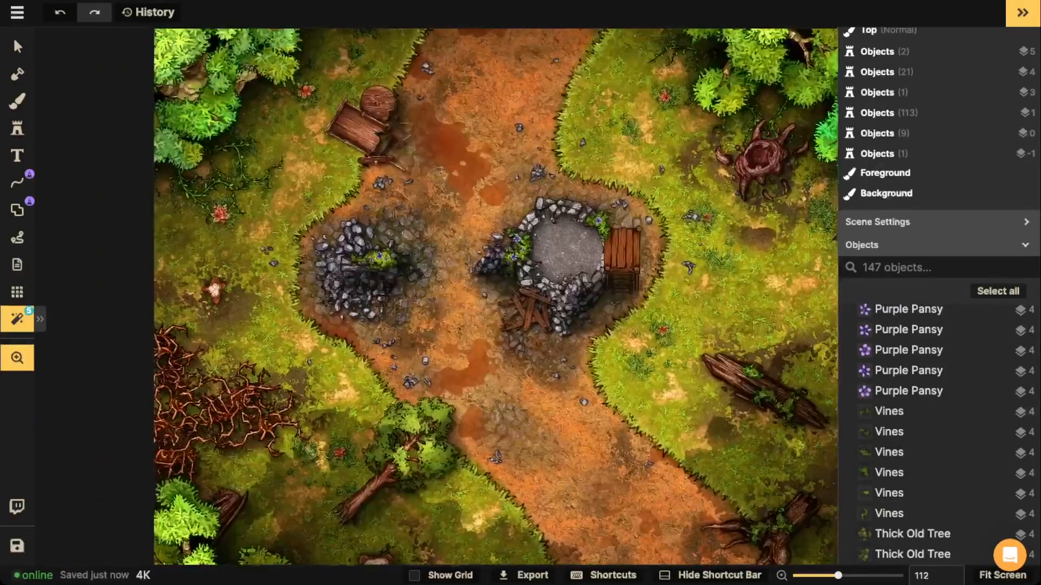
scroll(496, 296, "down", 3)
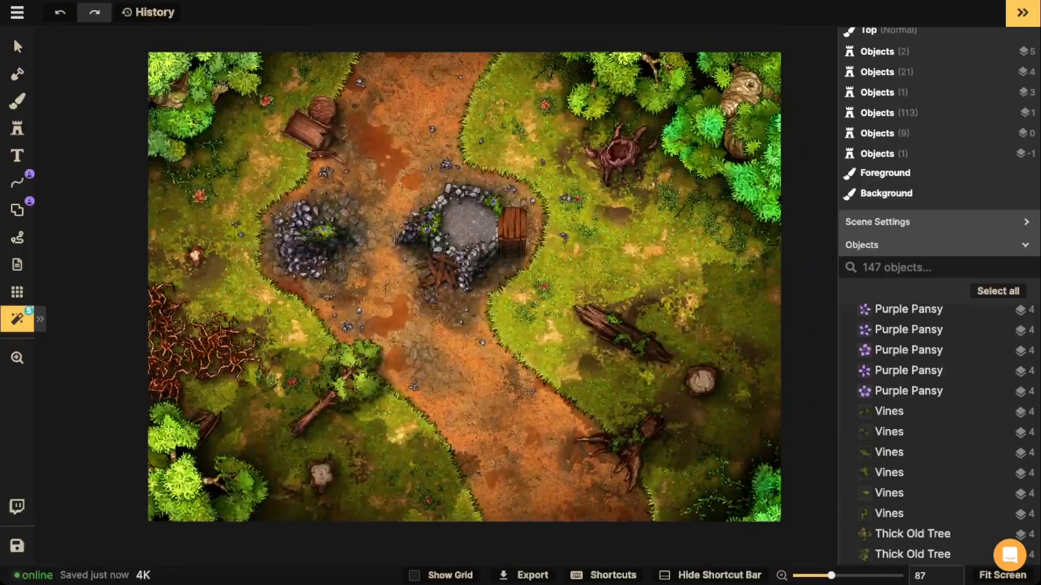